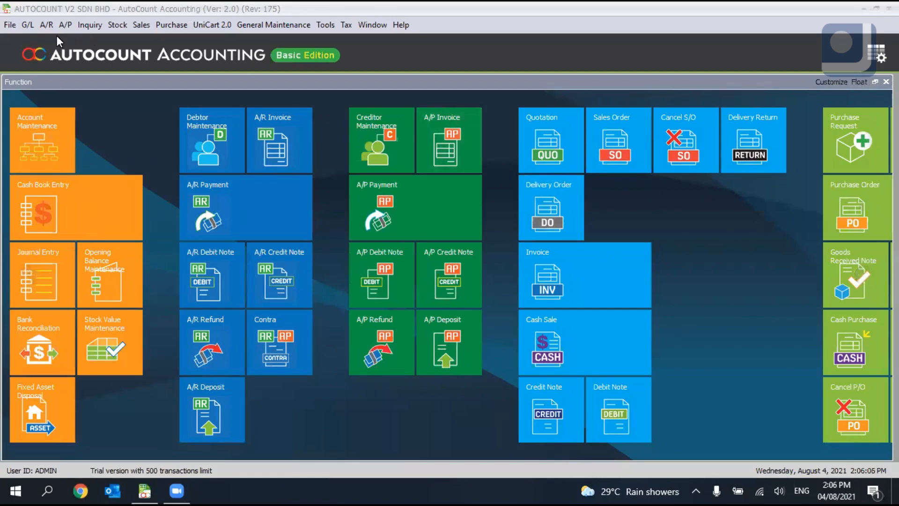
Open Account Maintenance from the general ledger functions to show the chart of accounts
{"action": "left_click", "coordinate": [28, 25]}
{"action": "key", "text": "Escape"}
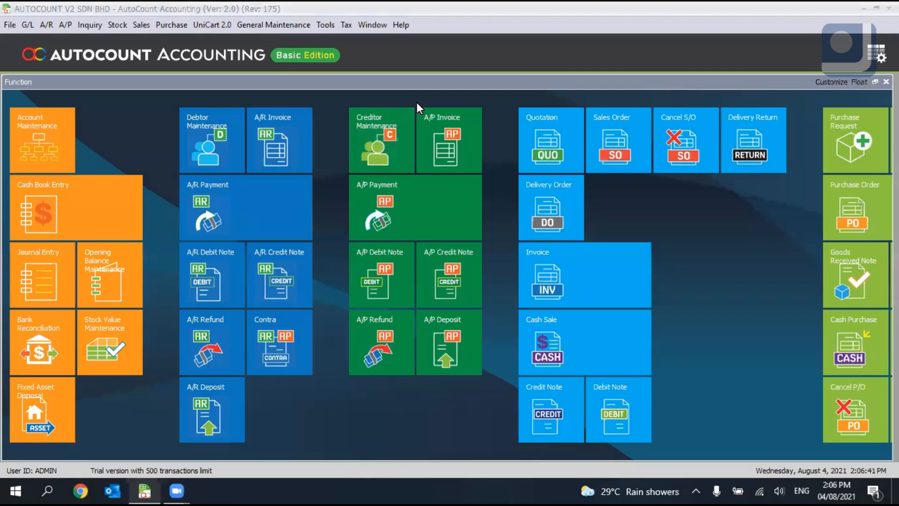
{"action": "left_click", "coordinate": [28, 25]}
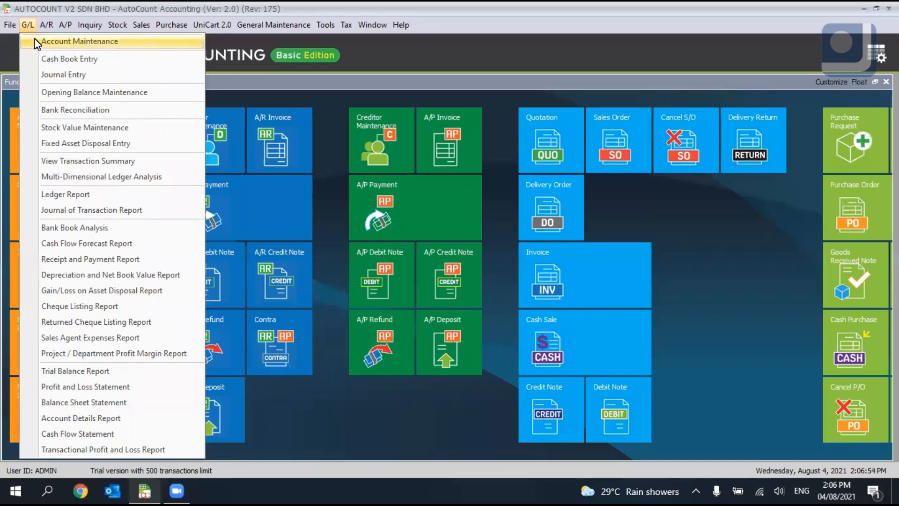
{"action": "left_click", "coordinate": [34, 39]}
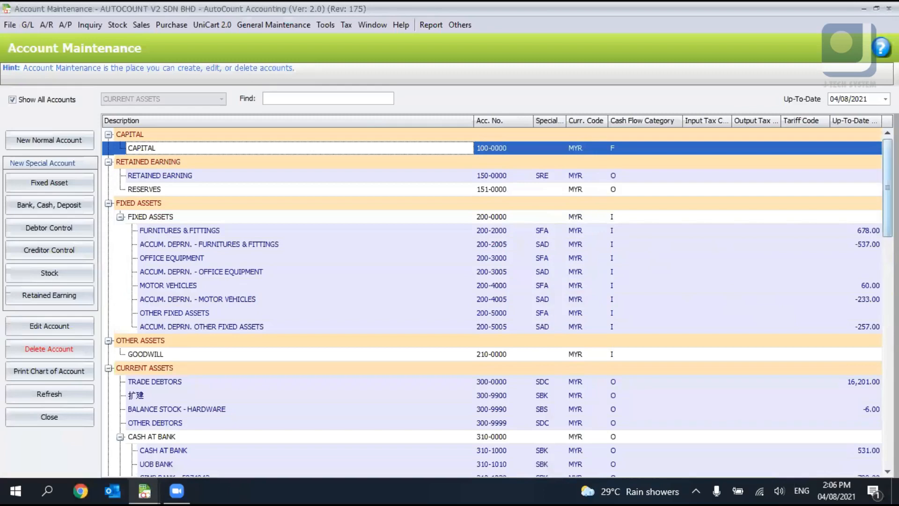
Examine the chart of accounts group by group, from capital and retained earning down to expenses
{"action": "scroll", "coordinate": [498, 304], "scroll_direction": "down", "scroll_amount": 4}
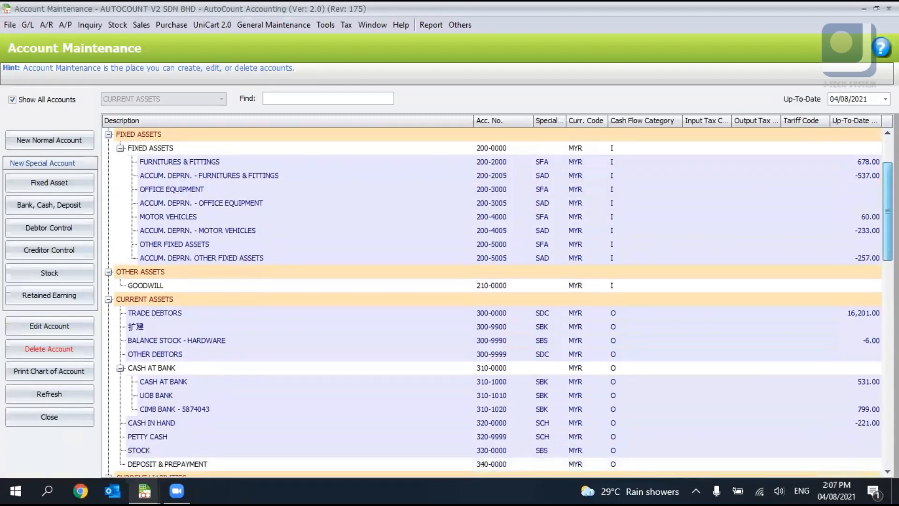
{"action": "left_click_drag", "start_coordinate": [888, 239], "coordinate": [887, 179]}
{"action": "left_click", "coordinate": [340, 193]}
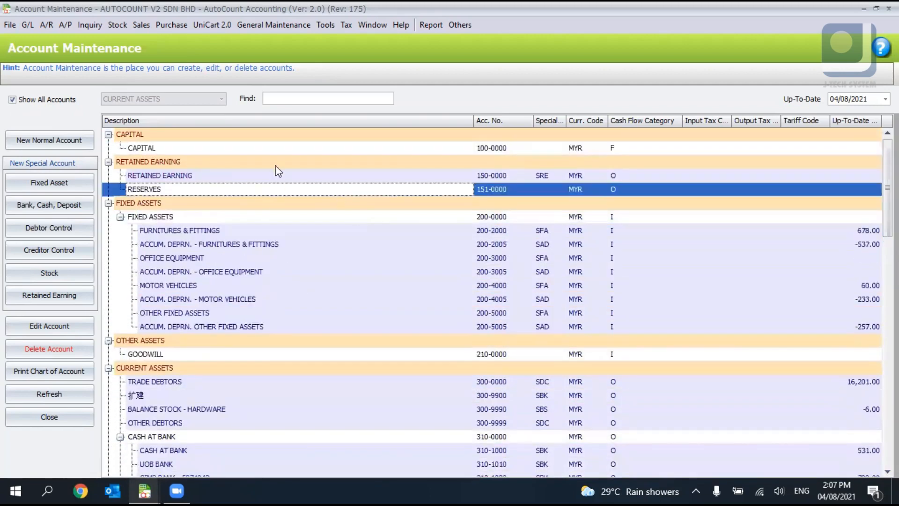
{"action": "left_click", "coordinate": [304, 145]}
{"action": "left_click", "coordinate": [305, 136]}
{"action": "left_click_drag", "start_coordinate": [887, 187], "coordinate": [821, 289]}
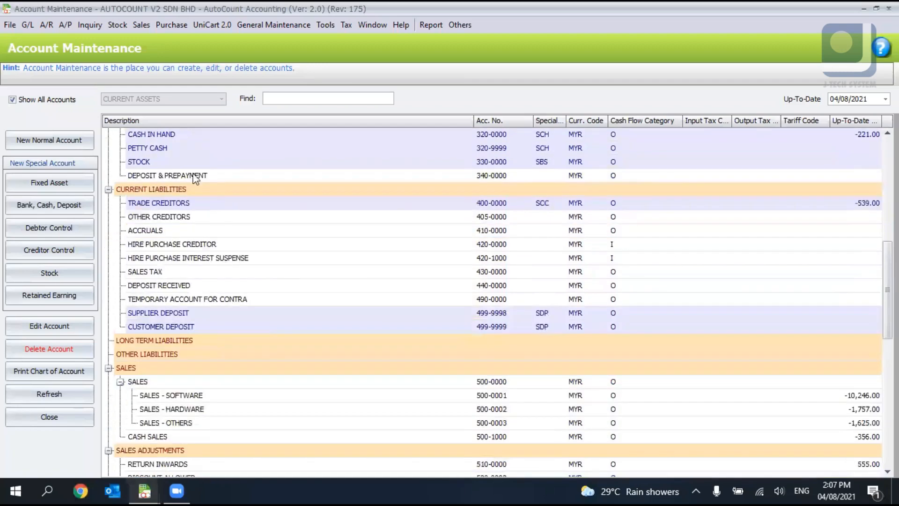
{"action": "left_click", "coordinate": [210, 190]}
{"action": "scroll", "coordinate": [482, 449], "scroll_direction": "down", "scroll_amount": 4}
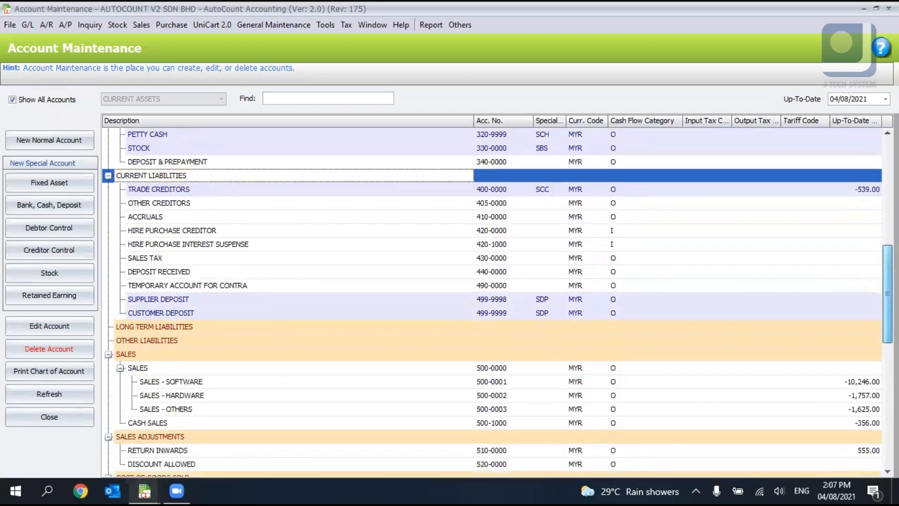
{"action": "scroll", "coordinate": [482, 450], "scroll_direction": "down", "scroll_amount": 6}
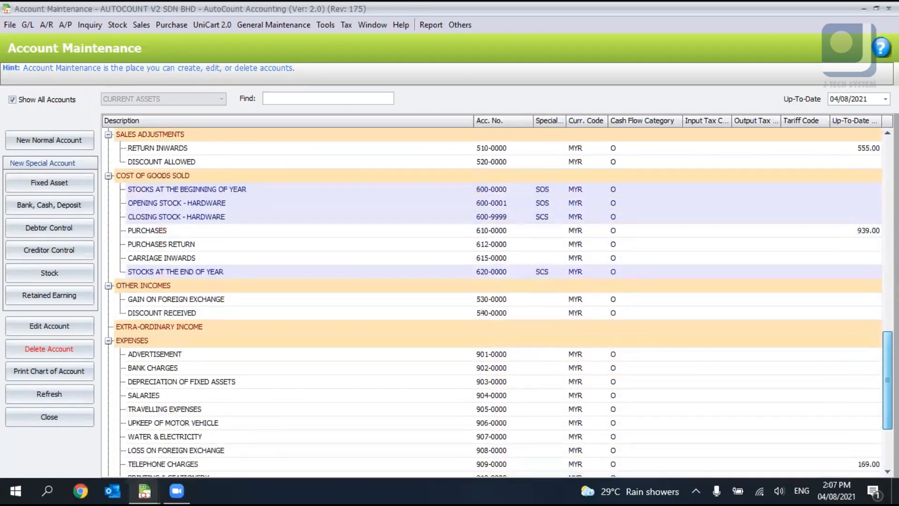
{"action": "scroll", "coordinate": [492, 300], "scroll_direction": "up", "scroll_amount": 20}
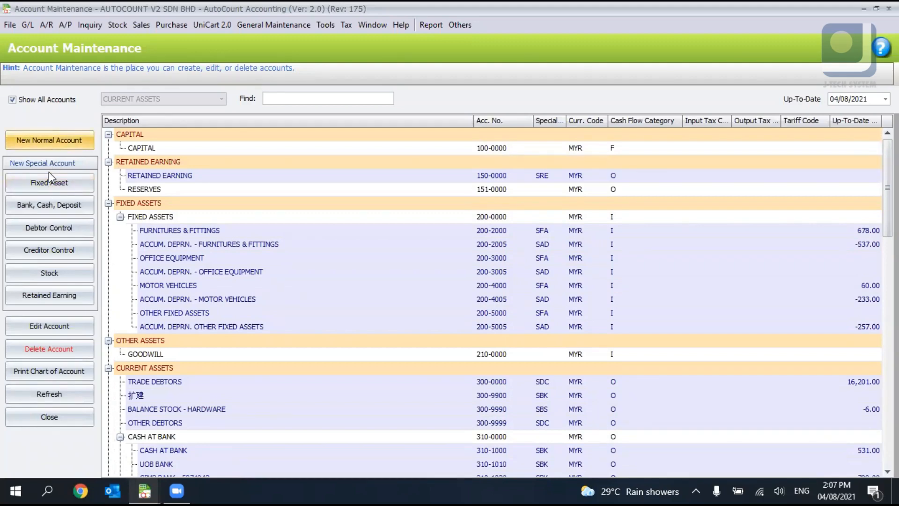
Compare the special and normal accounts within the fixed assets, current assets, current liabilities and sales groups
{"action": "scroll", "coordinate": [518, 290], "scroll_direction": "down", "scroll_amount": 1}
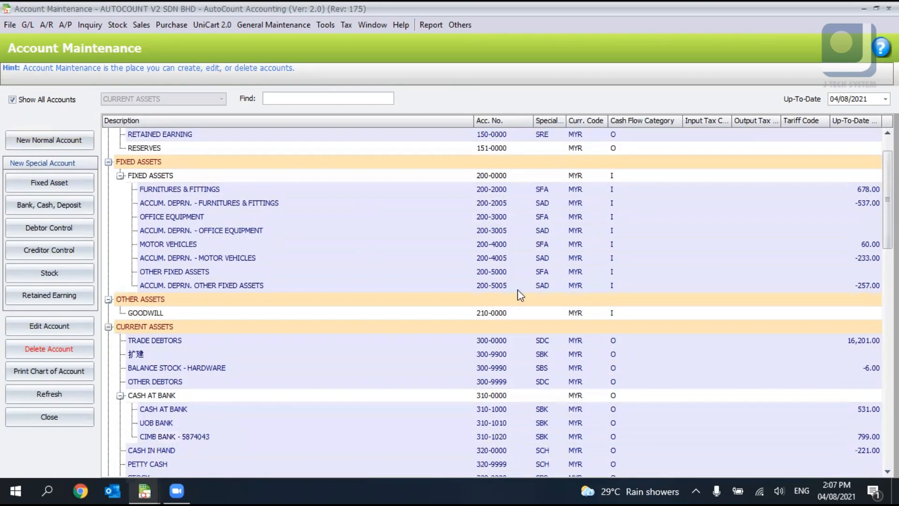
{"action": "left_click_drag", "start_coordinate": [887, 200], "coordinate": [888, 242]}
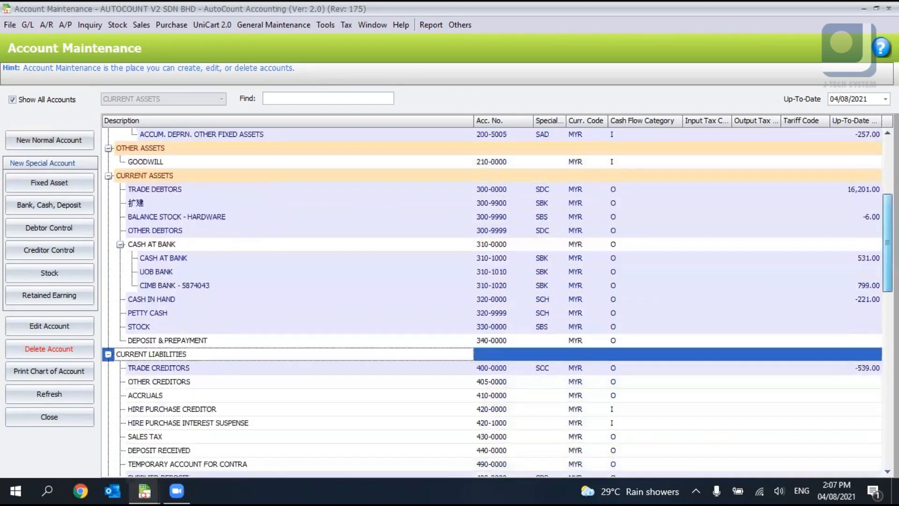
{"action": "left_click", "coordinate": [266, 312]}
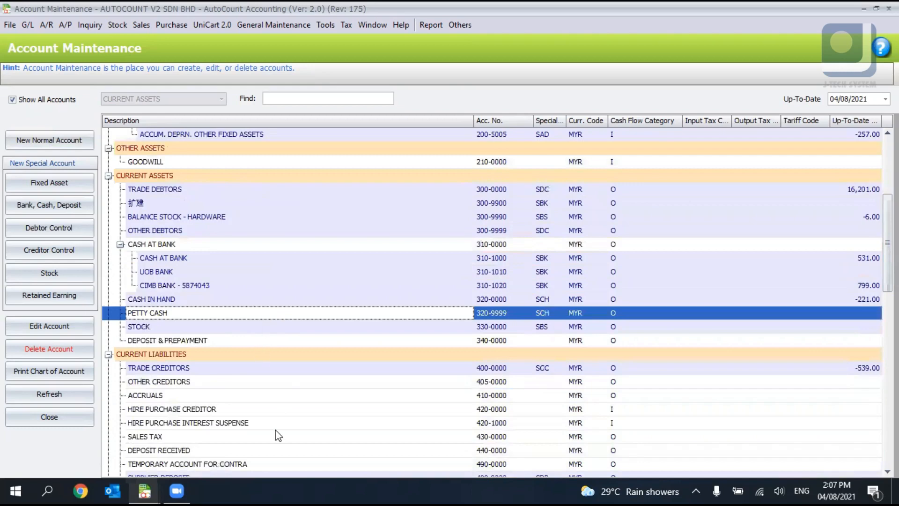
{"action": "left_click", "coordinate": [272, 398]}
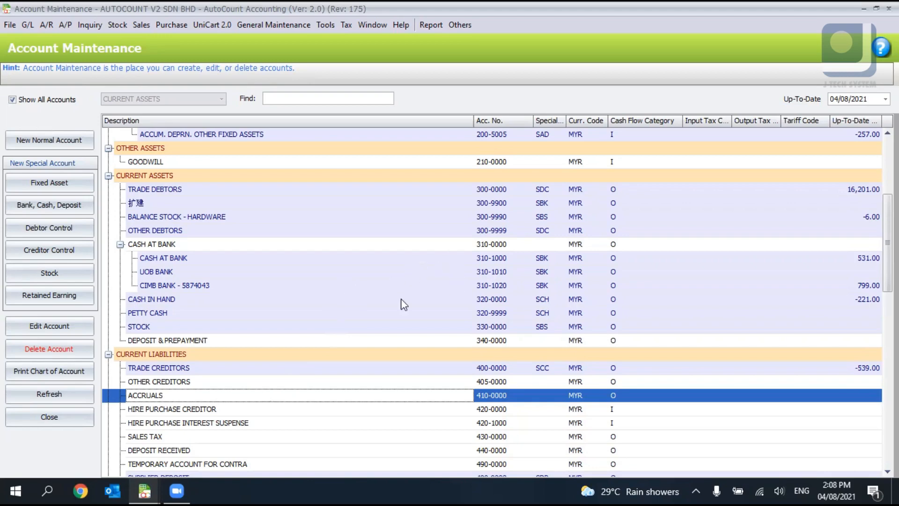
{"action": "scroll", "coordinate": [396, 309], "scroll_direction": "down", "scroll_amount": 3}
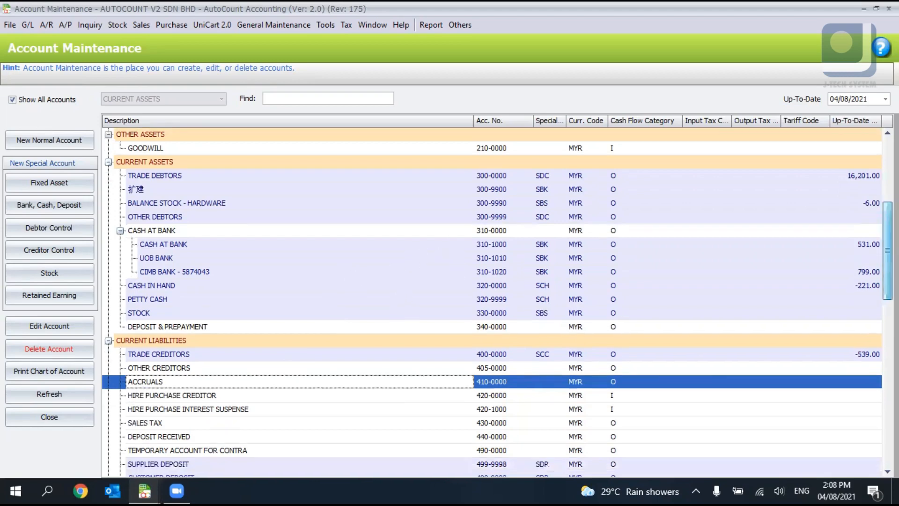
{"action": "scroll", "coordinate": [492, 305], "scroll_direction": "up", "scroll_amount": 3}
{"action": "scroll", "coordinate": [492, 305], "scroll_direction": "down", "scroll_amount": 2}
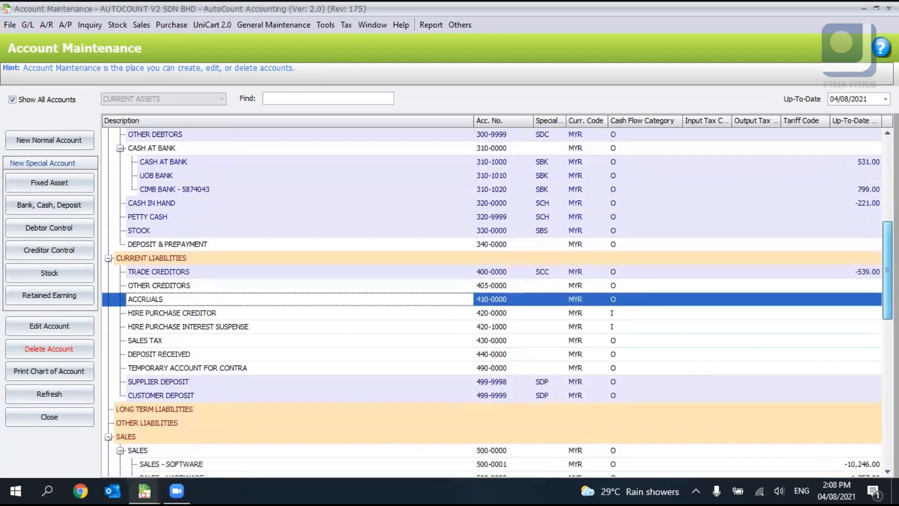
{"action": "scroll", "coordinate": [492, 304], "scroll_direction": "down", "scroll_amount": 6}
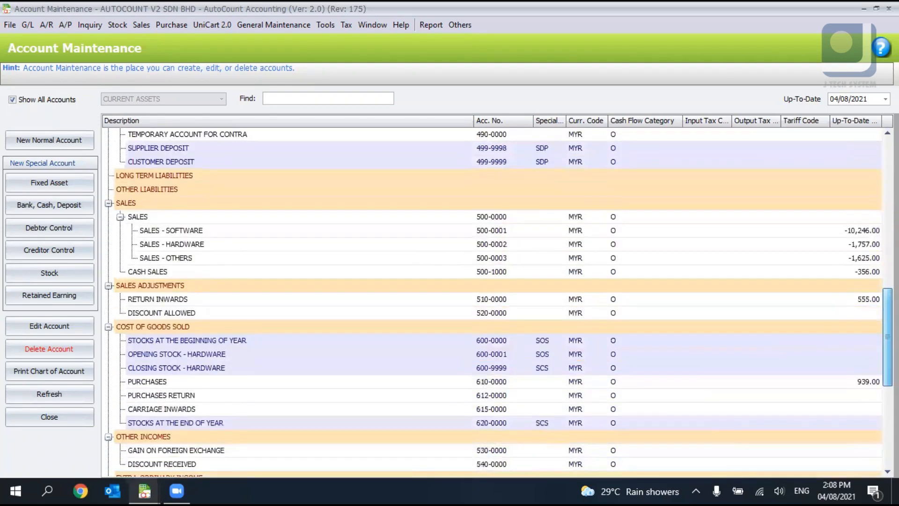
{"action": "scroll", "coordinate": [374, 206], "scroll_direction": "up", "scroll_amount": 15}
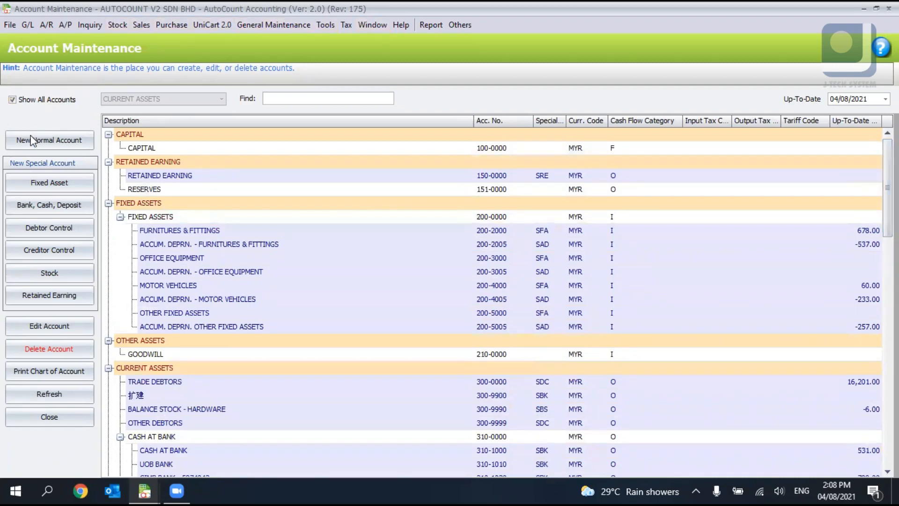
{"action": "left_click", "coordinate": [168, 205]}
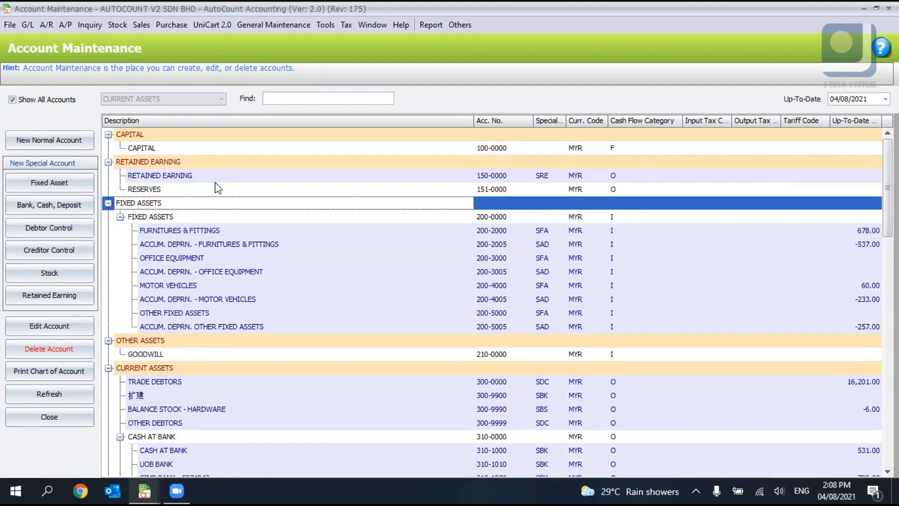
{"action": "left_click_drag", "start_coordinate": [887, 202], "coordinate": [888, 222]}
{"action": "left_click", "coordinate": [196, 246]}
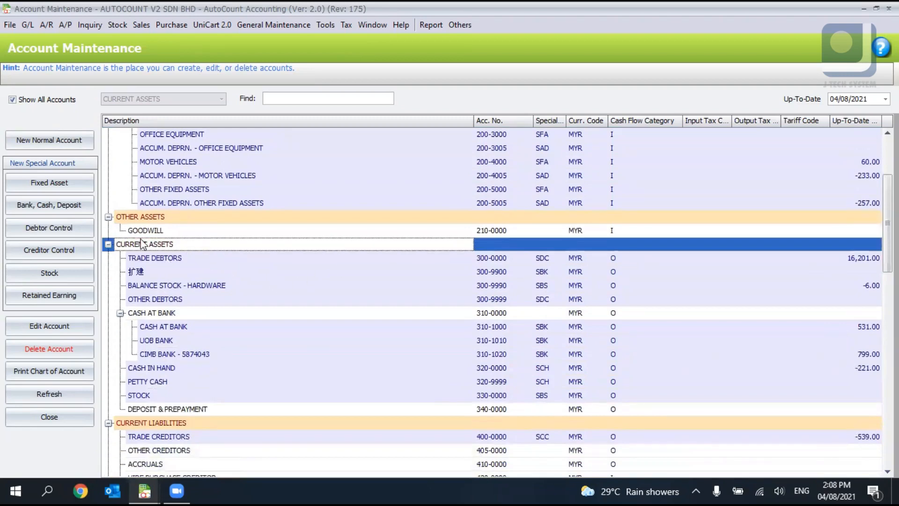
{"action": "left_click", "coordinate": [231, 286]}
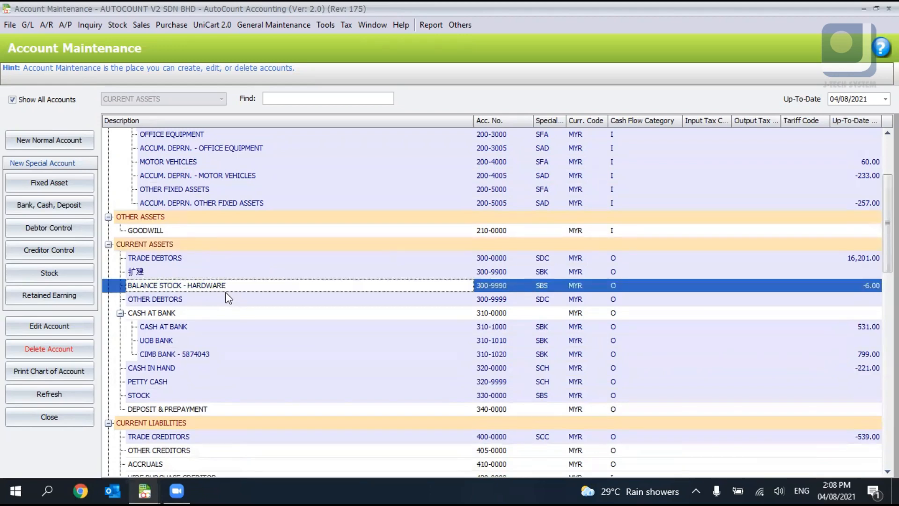
Start a new normal account with EXPENSES as its parent account and move the form clear of the account list
{"action": "scroll", "coordinate": [228, 298], "scroll_direction": "down", "scroll_amount": 8}
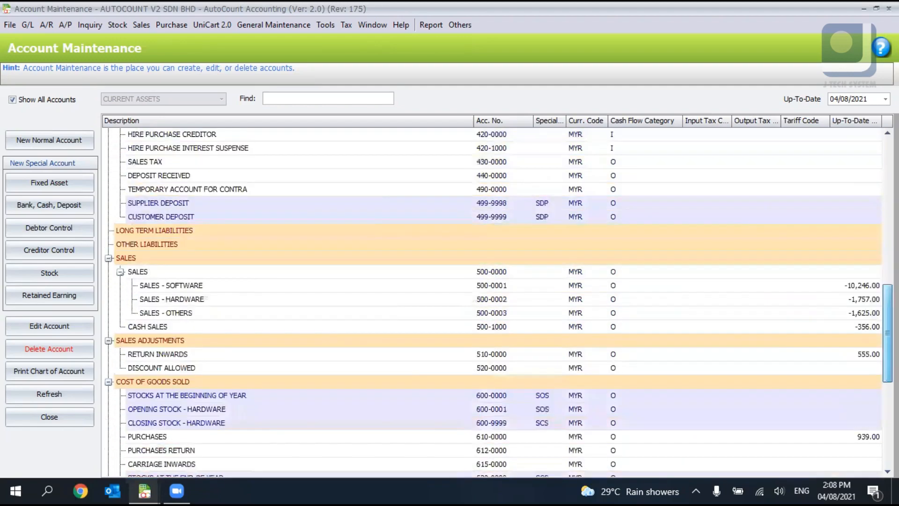
{"action": "scroll", "coordinate": [492, 299], "scroll_direction": "down", "scroll_amount": 8}
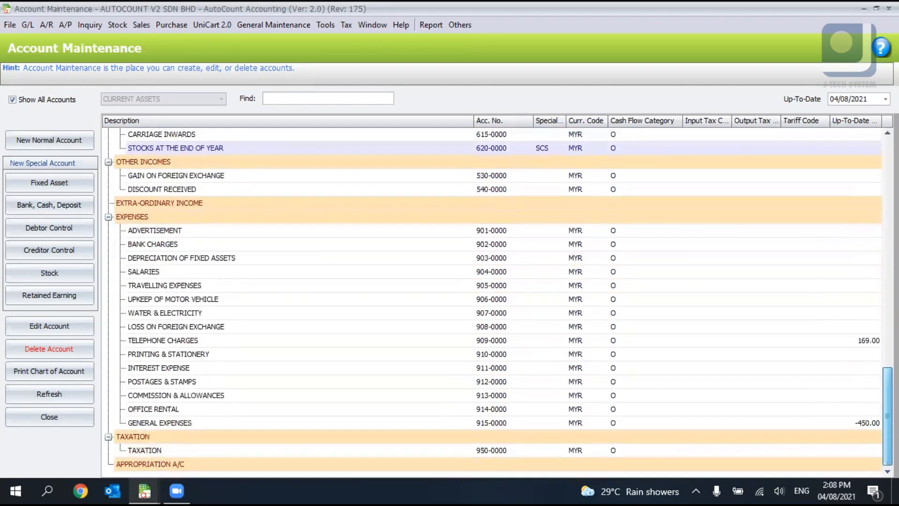
{"action": "left_click", "coordinate": [309, 221]}
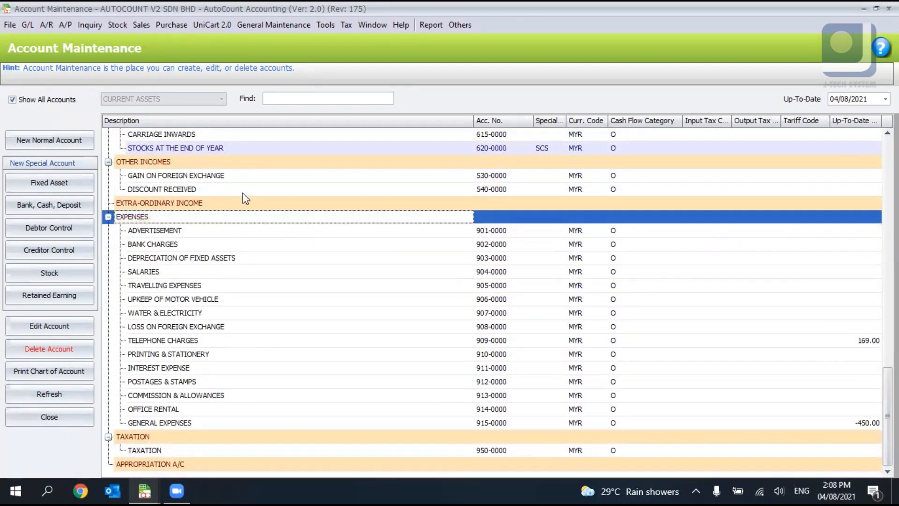
{"action": "left_click", "coordinate": [52, 135]}
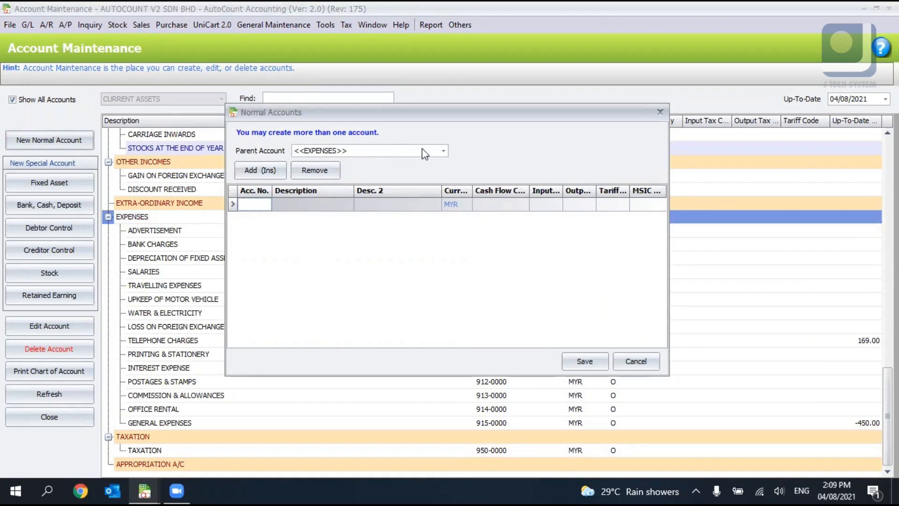
{"action": "left_click", "coordinate": [733, 68]}
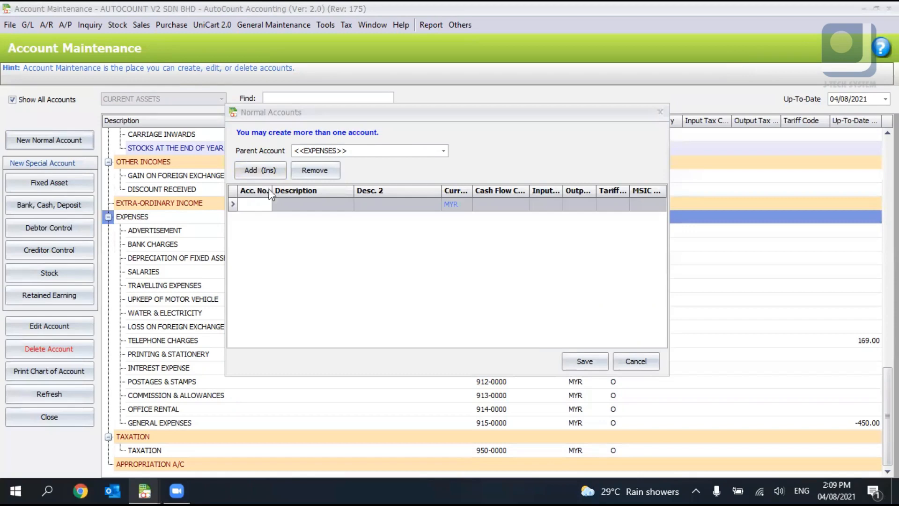
{"action": "left_click", "coordinate": [242, 204]}
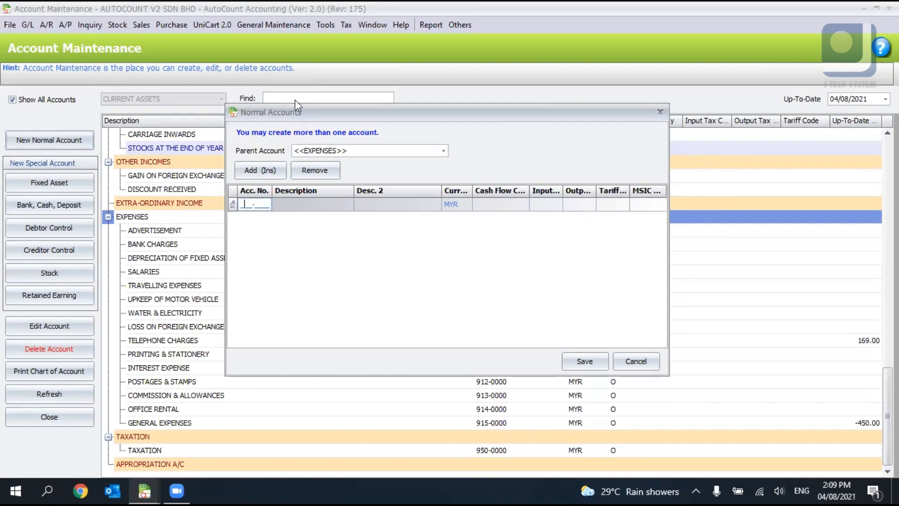
{"action": "left_click_drag", "start_coordinate": [296, 109], "coordinate": [426, 25]}
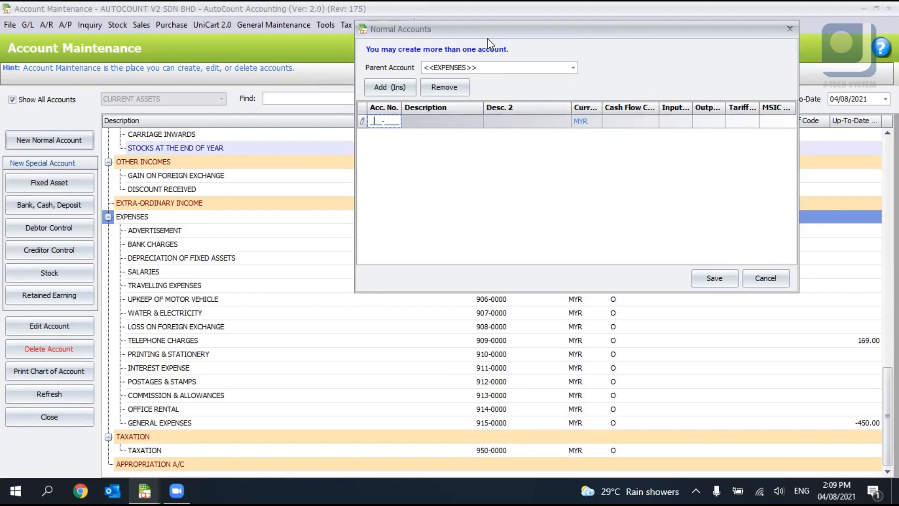
{"action": "left_click_drag", "start_coordinate": [487, 38], "coordinate": [494, 56]}
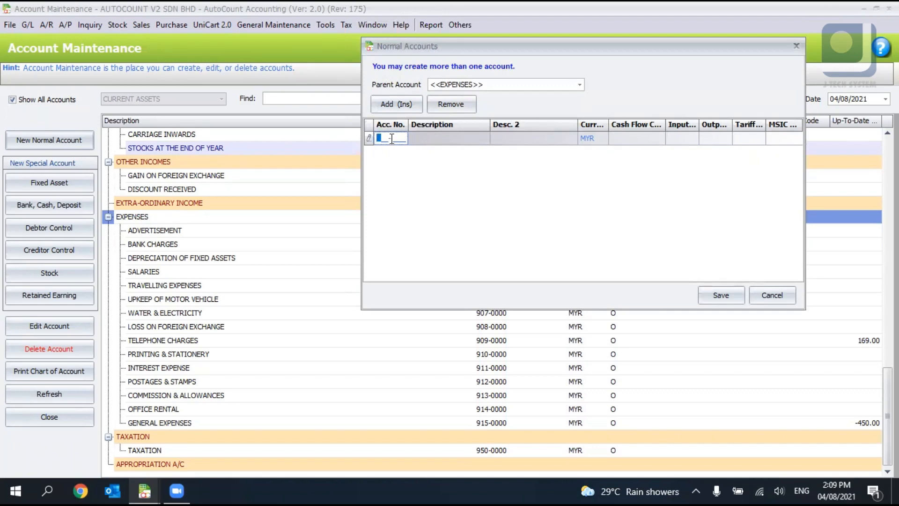
Enter 916-0000 as the account number of the new expense account
{"action": "type", "text": "916"}
{"action": "key", "text": "BackSpace"}
{"action": "type", "text": "9150001"}
{"action": "key", "text": "BackSpace"}
{"action": "key", "text": "BackSpace"}
{"action": "key", "text": "BackSpace"}
{"action": "key", "text": "BackSpace"}
{"action": "key", "text": "BackSpace"}
{"action": "key", "text": "BackSpace"}
{"action": "key", "text": "BackSpace"}
{"action": "type", "text": "9160000"}
{"action": "key", "text": "Tab"}
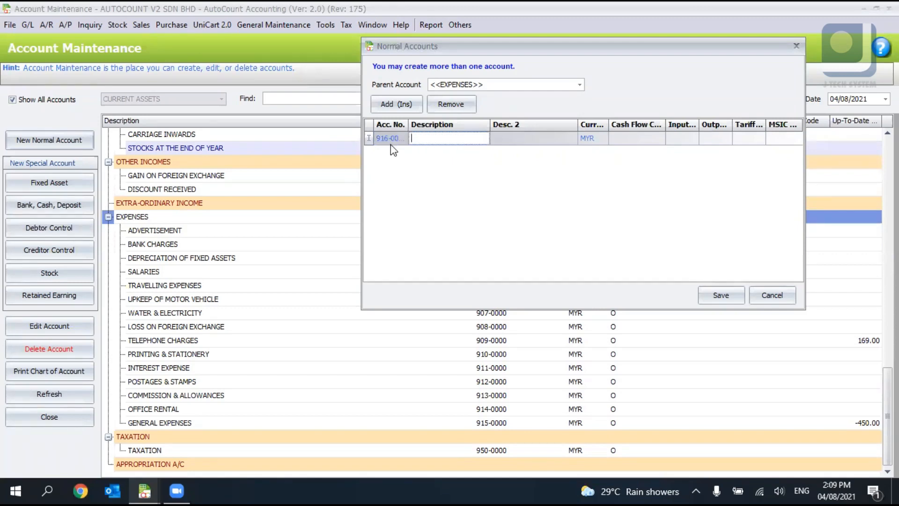
Describe the new account as OTHER EXPENSES and set its cash flow category to Operating Activities
{"action": "type", "text": "OTHER EXPENSES"}
{"action": "key", "text": "Tab"}
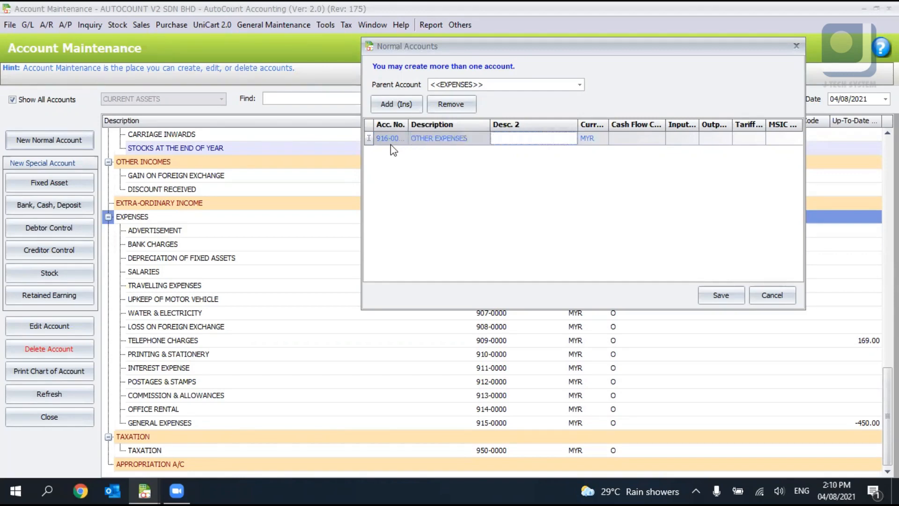
{"action": "key", "text": "Insert"}
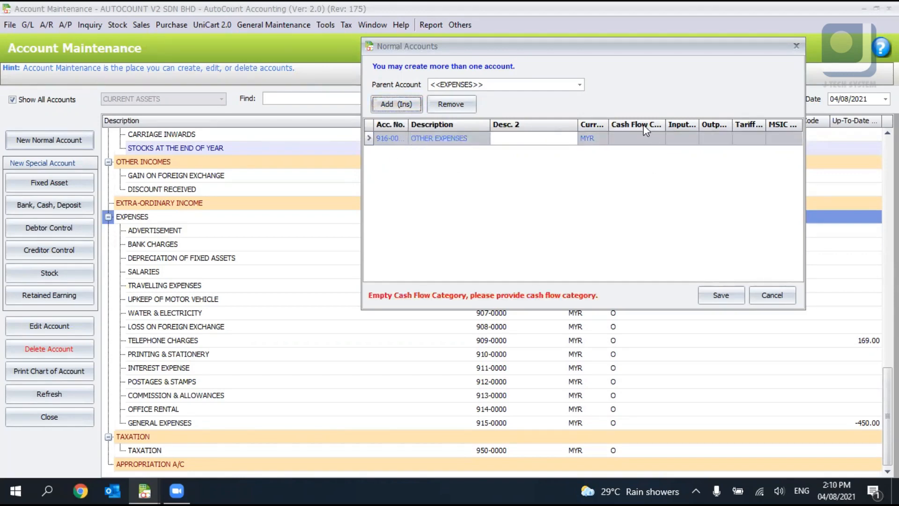
{"action": "left_click", "coordinate": [661, 139]}
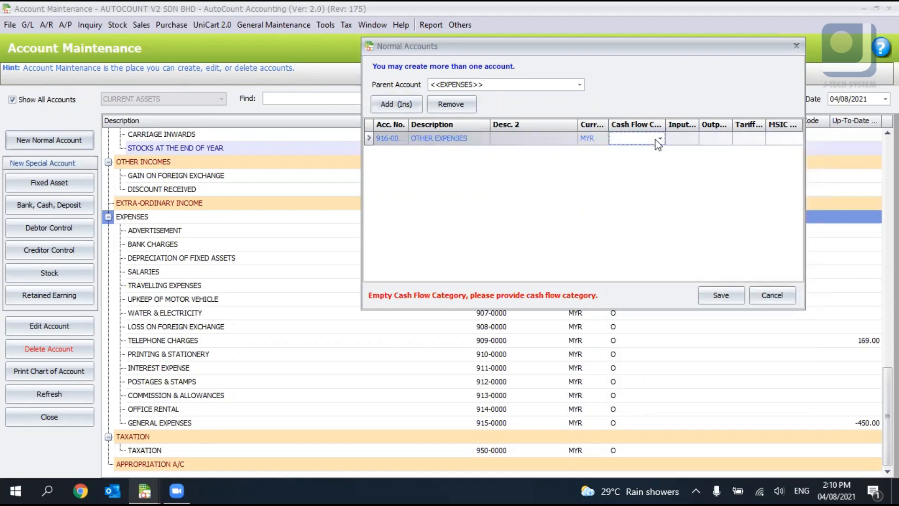
{"action": "left_click", "coordinate": [660, 139]}
{"action": "left_click", "coordinate": [662, 201]}
Add a second expense account numbered 917-0000 with the description INTERNET BILL, and try to save the new accounts
{"action": "key", "text": "Insert"}
{"action": "type", "text": "917-"}
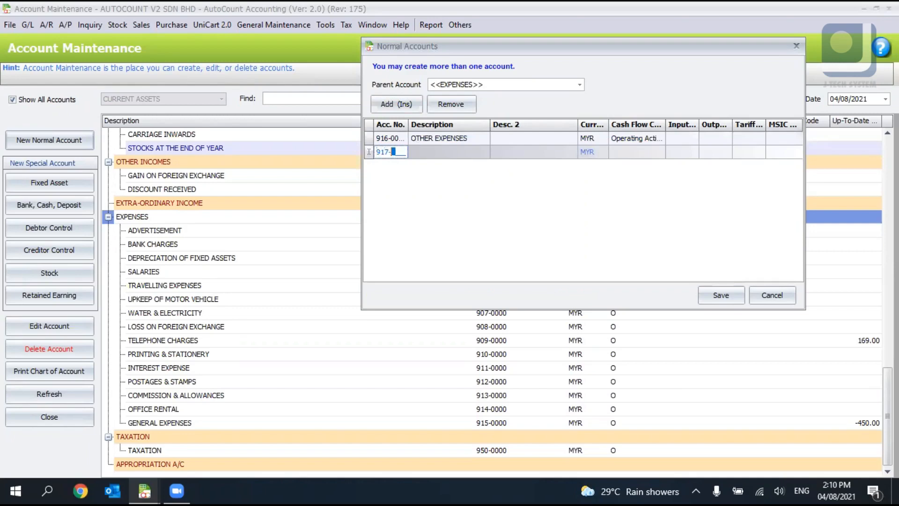
{"action": "type", "text": "0000"}
{"action": "key", "text": "Tab"}
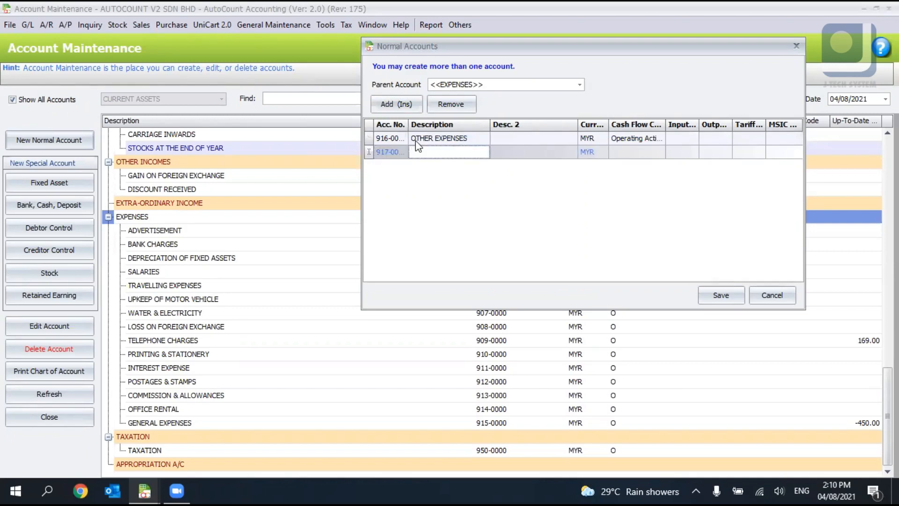
{"action": "type", "text": "INTERNET BILL"}
{"action": "left_click", "coordinate": [717, 296]}
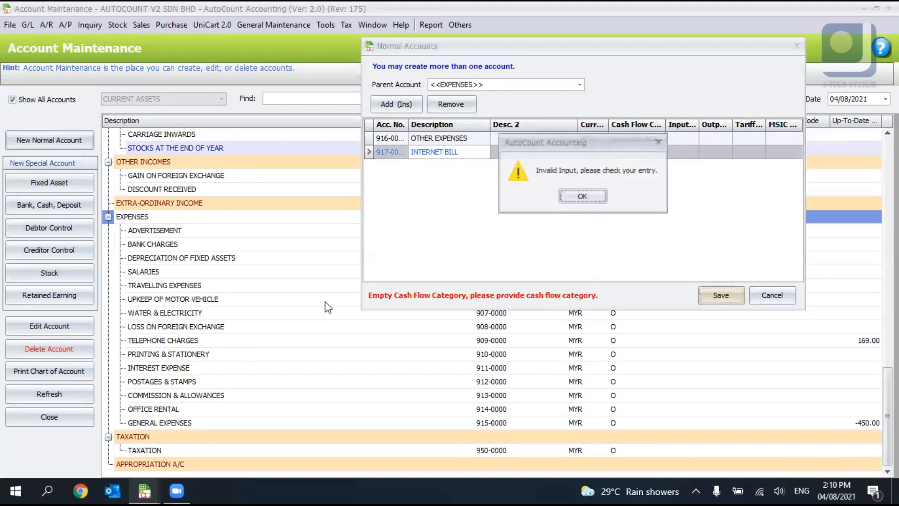
Set the INTERNET BILL account's cash flow category to Operating Activities, save both new expense accounts and check them under EXPENSES
{"action": "left_click", "coordinate": [589, 198]}
{"action": "left_click", "coordinate": [642, 153]}
{"action": "left_click", "coordinate": [642, 214]}
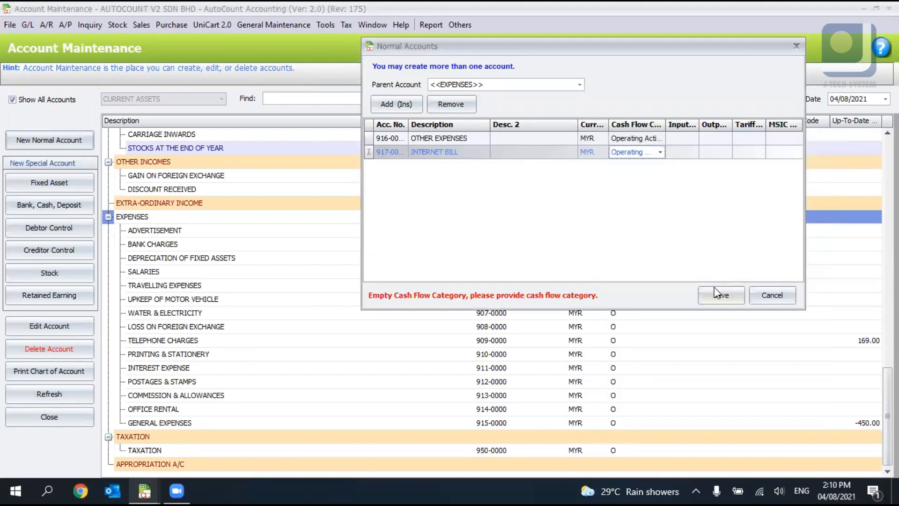
{"action": "left_click", "coordinate": [718, 296]}
{"action": "left_click", "coordinate": [237, 411]}
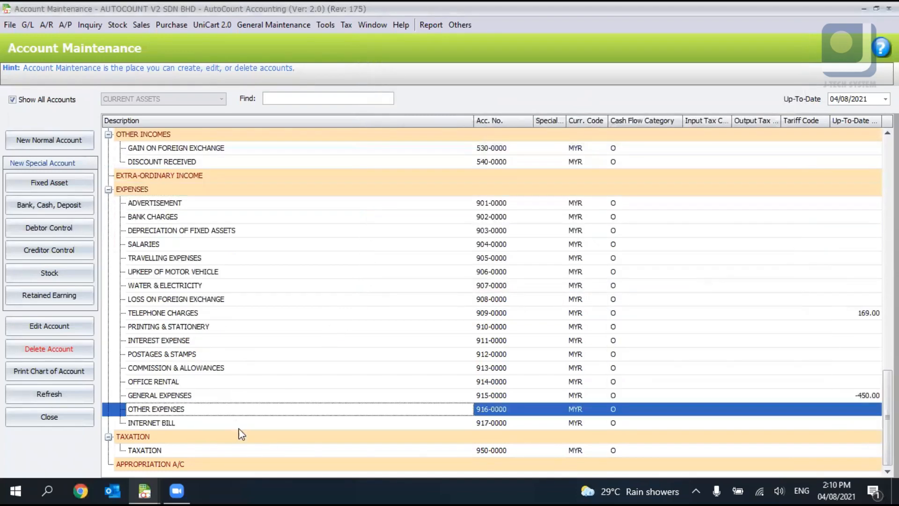
{"action": "left_click", "coordinate": [238, 424]}
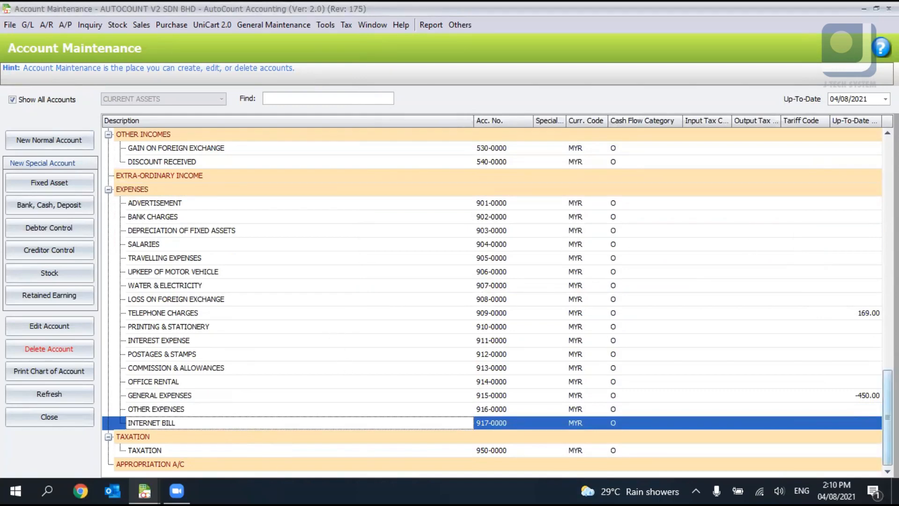
{"action": "left_click_drag", "start_coordinate": [888, 406], "coordinate": [872, 279]}
{"action": "left_click", "coordinate": [234, 358]}
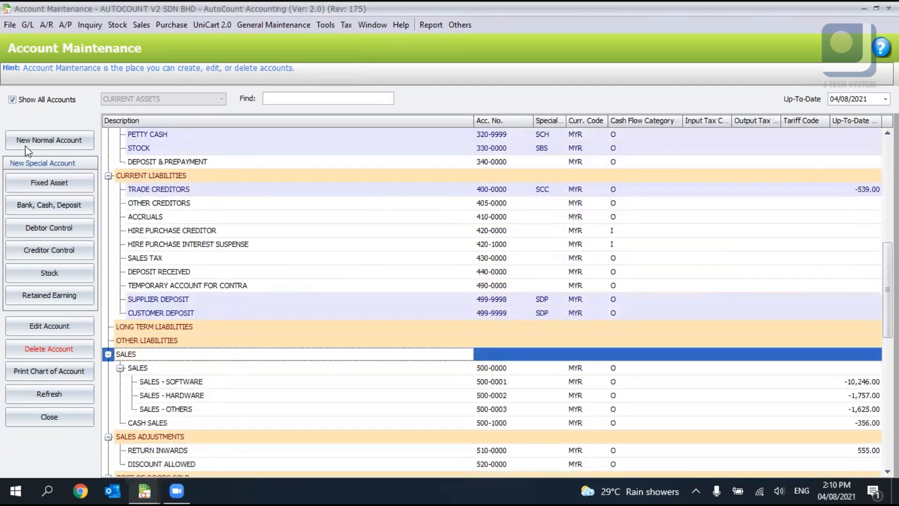
{"action": "left_click", "coordinate": [47, 151]}
{"action": "left_click", "coordinate": [333, 151]}
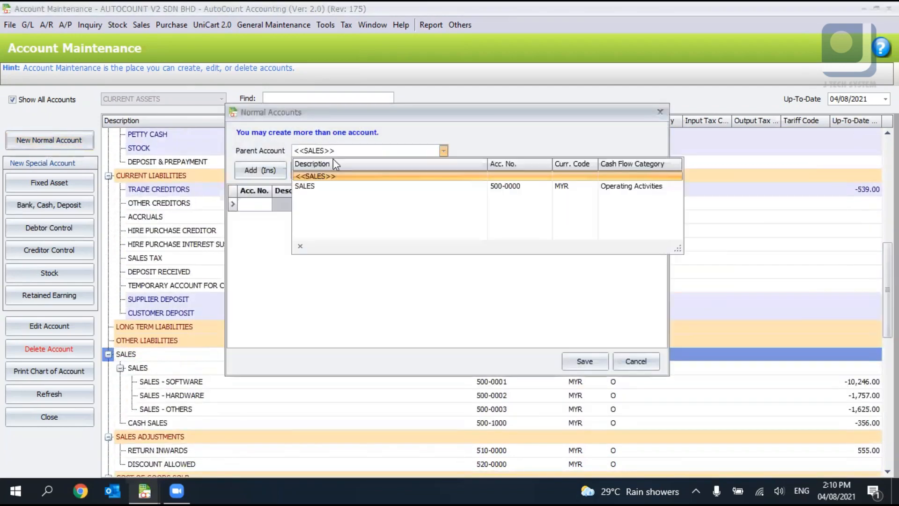
{"action": "left_click", "coordinate": [324, 188]}
{"action": "left_click", "coordinate": [638, 362]}
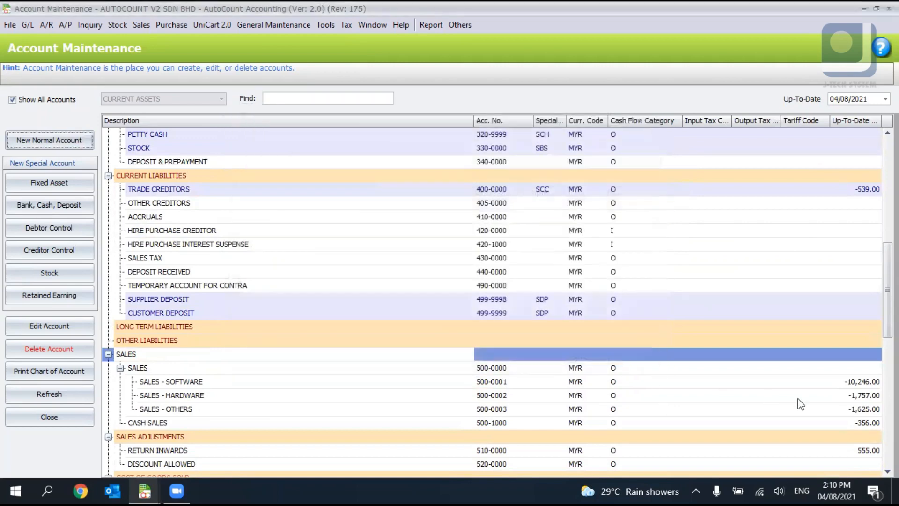
Start a new fixed asset account numbered 200-6000 and move the form clear of the account list
{"action": "left_click", "coordinate": [866, 383]}
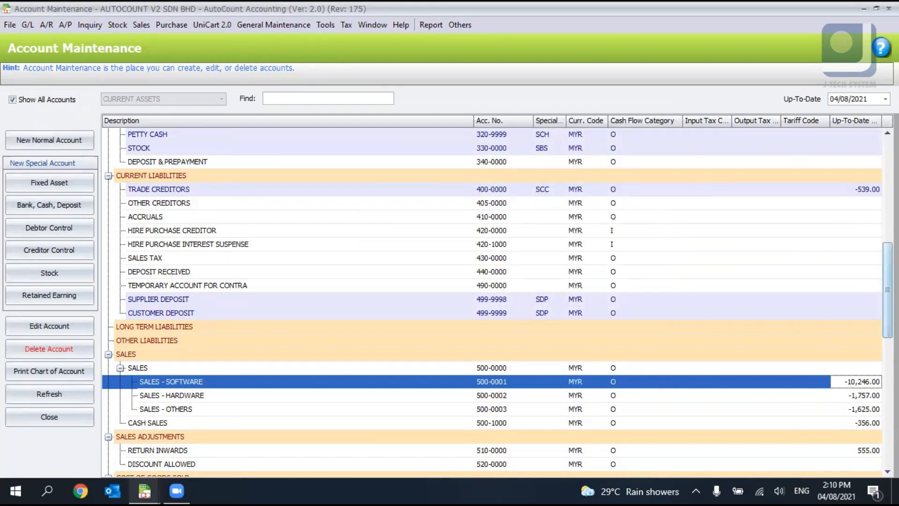
{"action": "scroll", "coordinate": [858, 288], "scroll_direction": "down", "scroll_amount": 2}
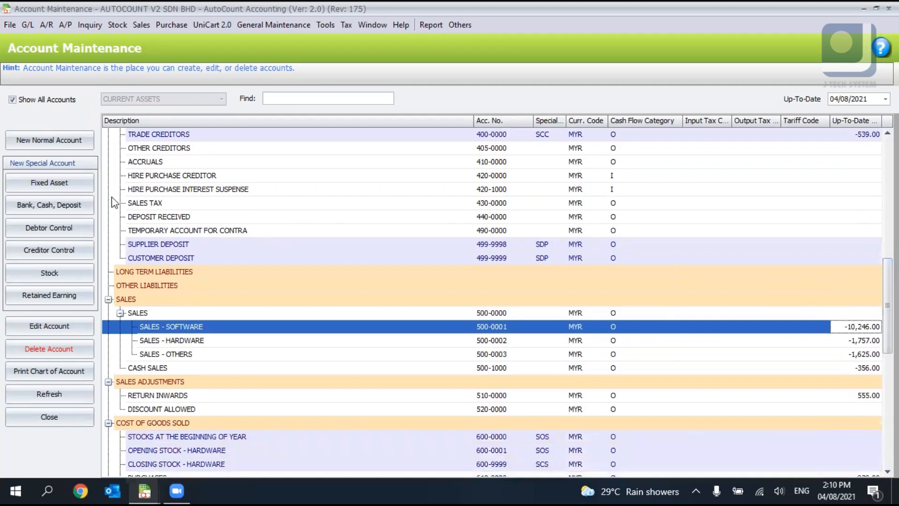
{"action": "scroll", "coordinate": [492, 303], "scroll_direction": "up", "scroll_amount": 10}
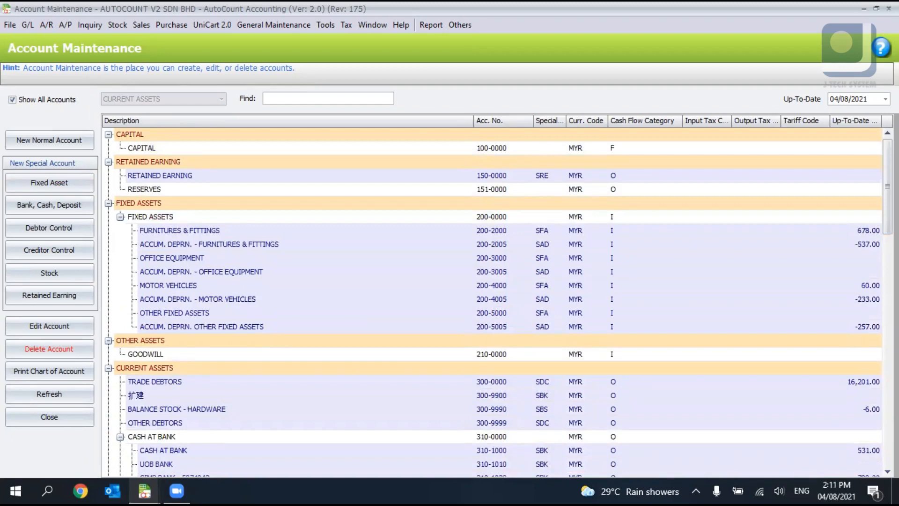
{"action": "left_click", "coordinate": [28, 181]}
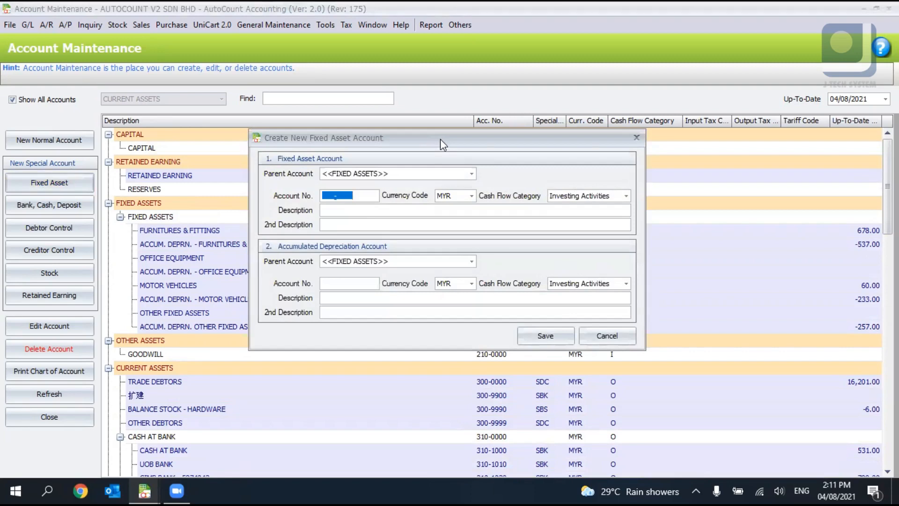
{"action": "left_click_drag", "start_coordinate": [440, 139], "coordinate": [684, 148]}
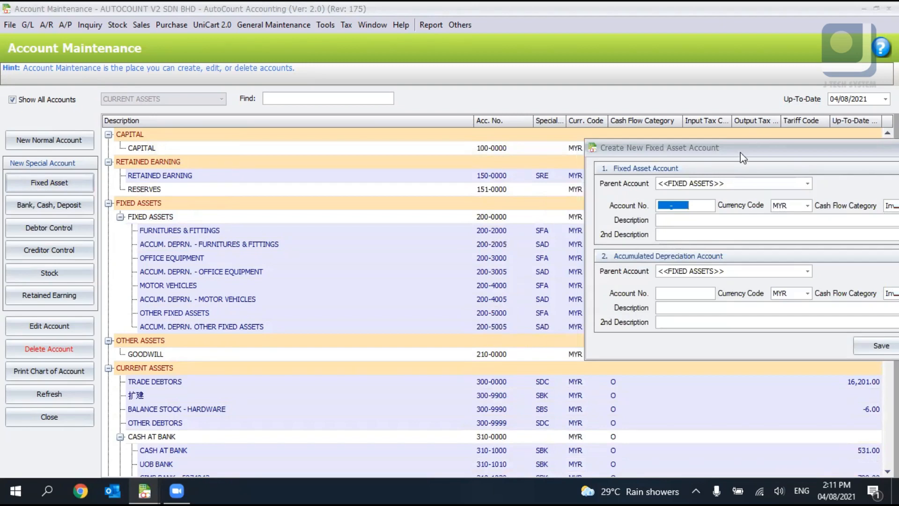
{"action": "left_click_drag", "start_coordinate": [705, 151], "coordinate": [667, 144]}
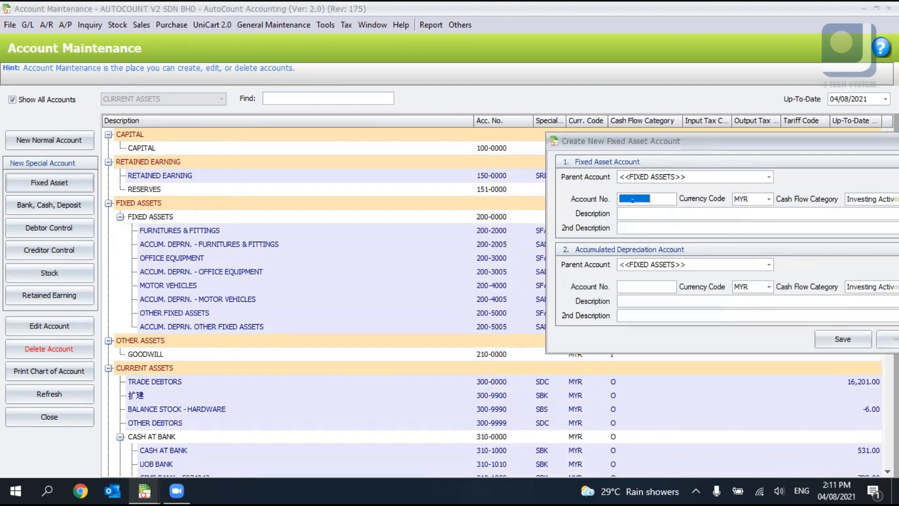
{"action": "type", "text": "200-6000"}
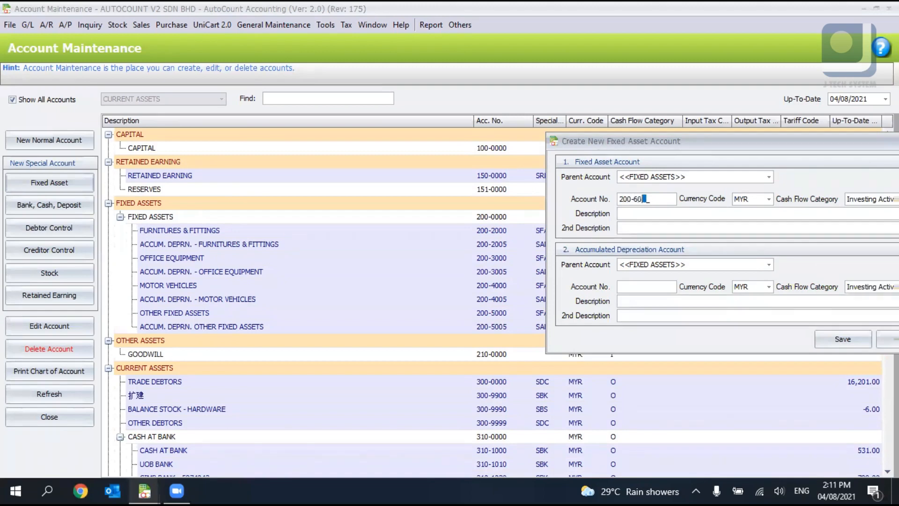
{"action": "key", "text": "Tab"}
Describe the new fixed asset account as OTHER FA
{"action": "left_click", "coordinate": [656, 214]}
{"action": "type", "text": "OTHER FA"}
{"action": "left_click_drag", "start_coordinate": [667, 142], "coordinate": [660, 118]}
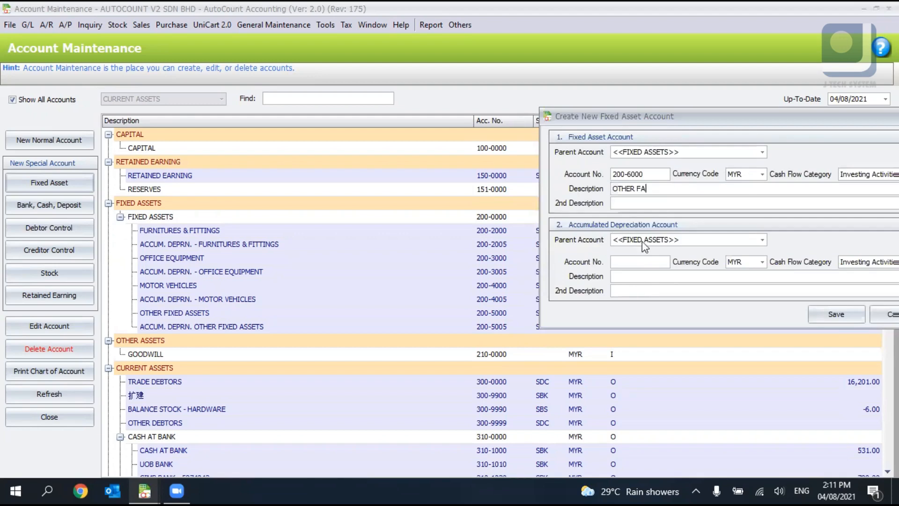
{"action": "left_click", "coordinate": [685, 290]}
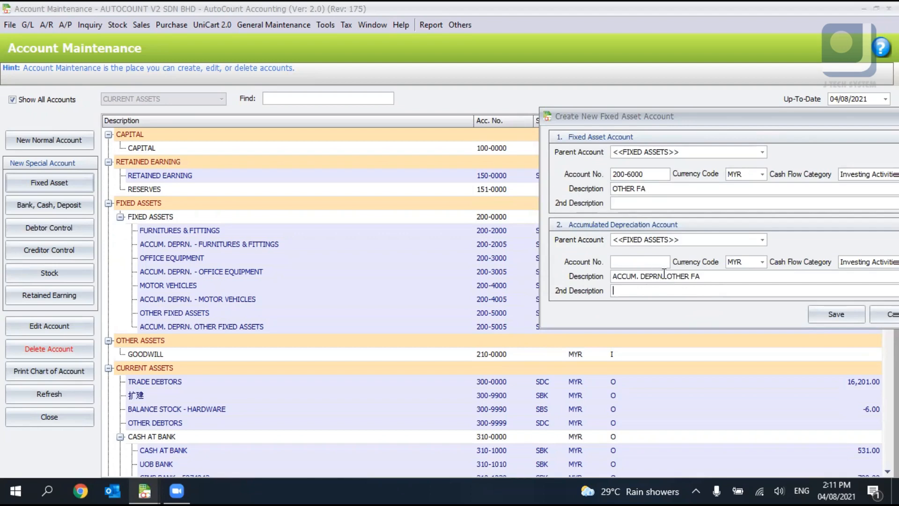
Assign 200-6005 as the accumulated depreciation account number and save the new fixed asset accounts
{"action": "left_click_drag", "start_coordinate": [665, 276], "coordinate": [596, 270]}
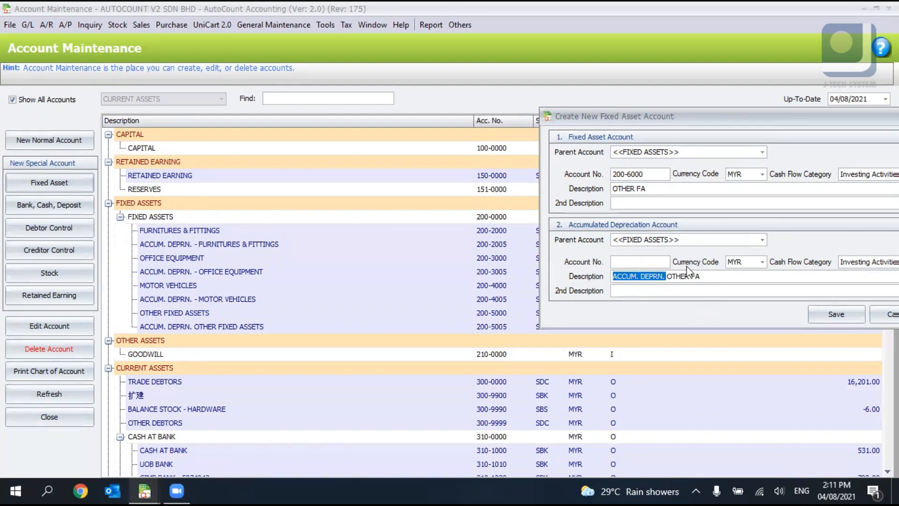
{"action": "left_click", "coordinate": [614, 267]}
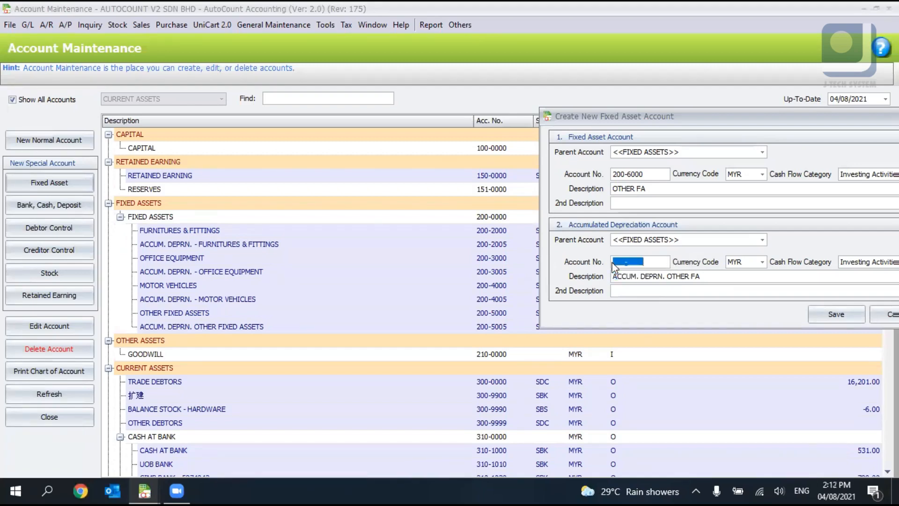
{"action": "type", "text": "200-6005"}
{"action": "left_click_drag", "start_coordinate": [692, 123], "coordinate": [680, 93]}
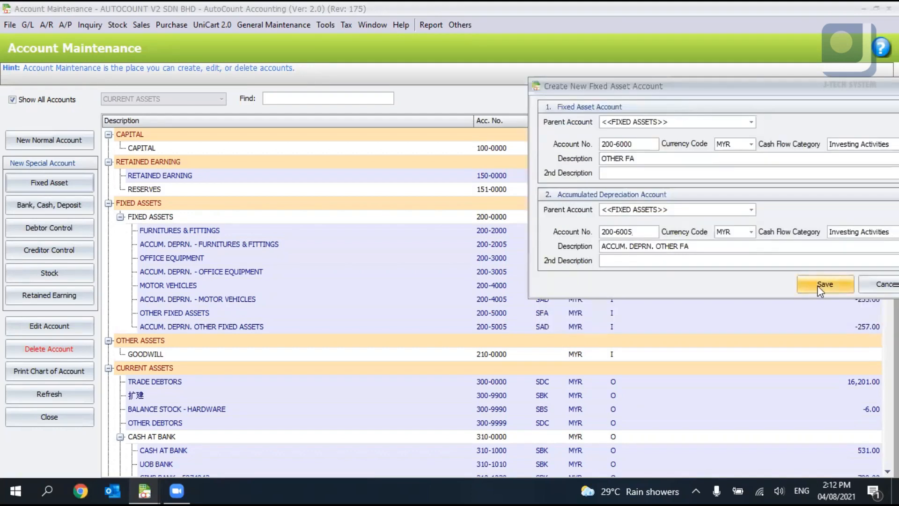
{"action": "key", "text": "Return"}
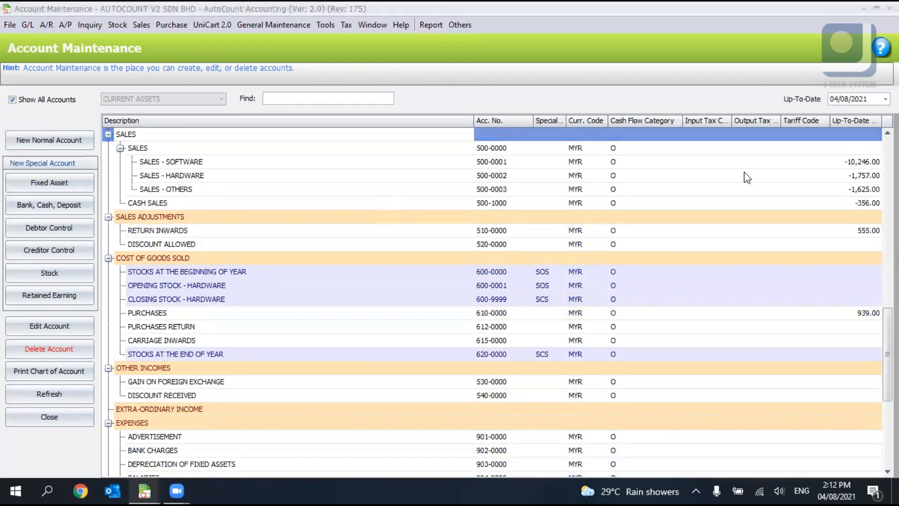
Move OTHER FA and ACCUM. DEPRN. OTHER FA under the 200-0000 FIXED ASSETS account
{"action": "scroll", "coordinate": [281, 354], "scroll_direction": "up", "scroll_amount": 15}
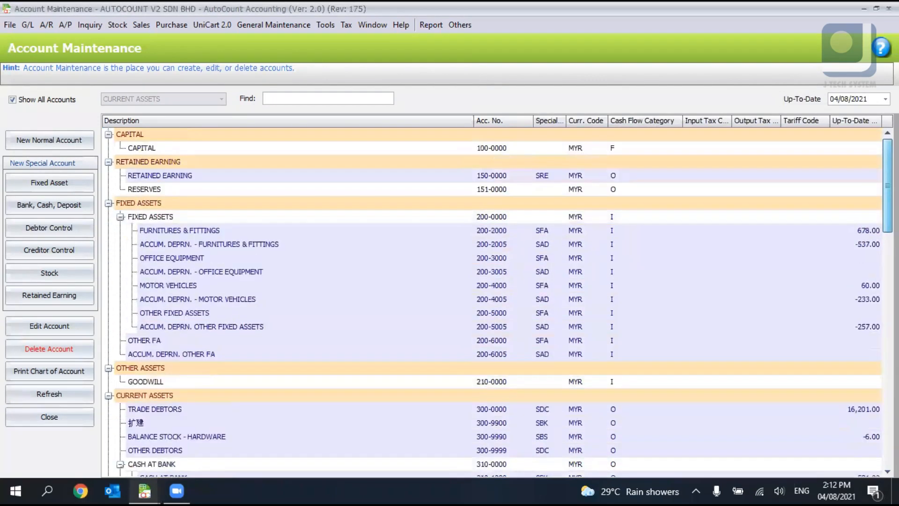
{"action": "left_click", "coordinate": [277, 346]}
{"action": "left_click", "coordinate": [280, 351]}
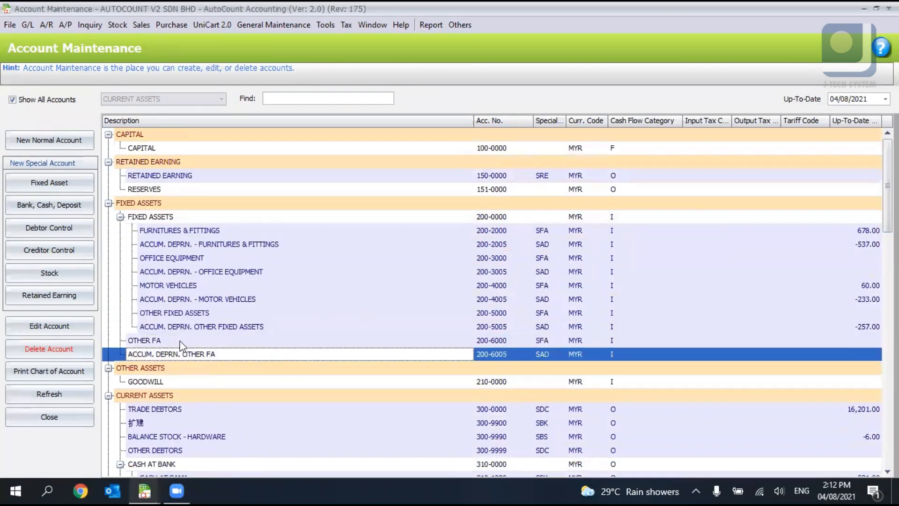
{"action": "left_click", "coordinate": [154, 219]}
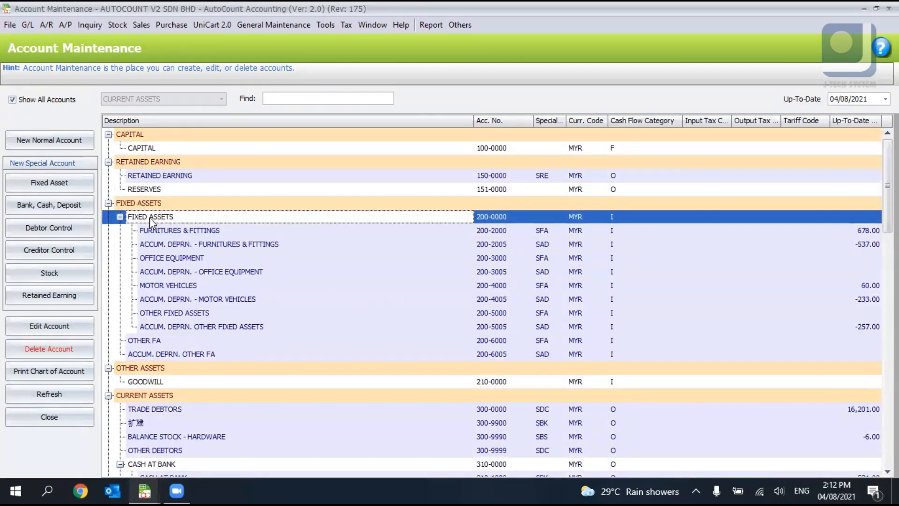
{"action": "left_click_drag", "start_coordinate": [165, 339], "coordinate": [143, 218]}
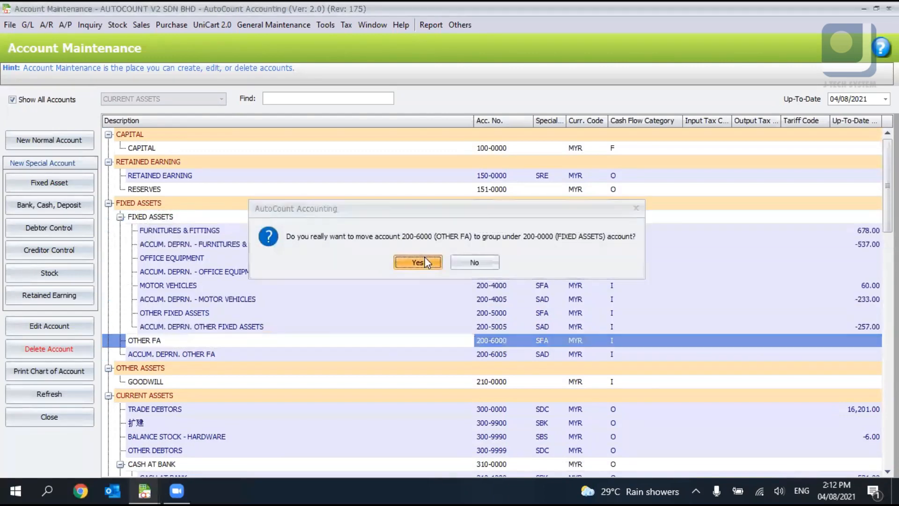
{"action": "left_click", "coordinate": [416, 260]}
{"action": "left_click_drag", "start_coordinate": [161, 354], "coordinate": [177, 213]}
{"action": "left_click", "coordinate": [427, 264]}
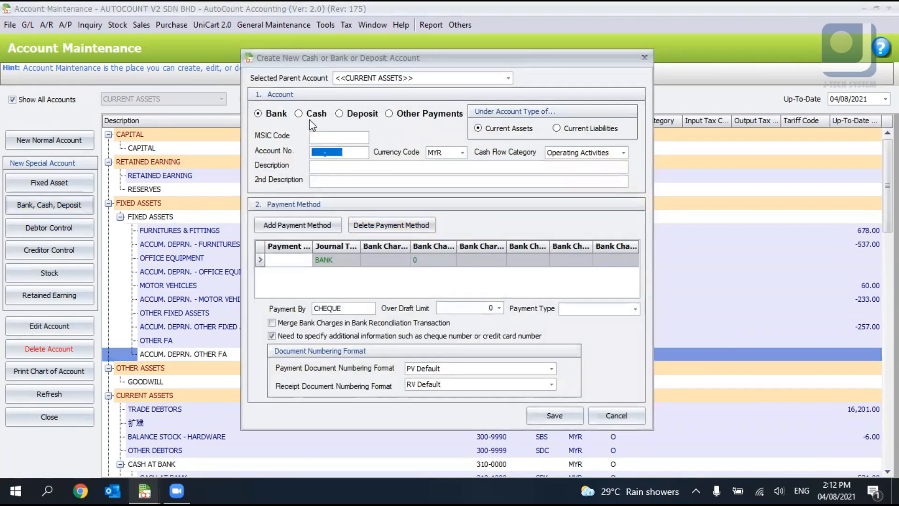
{"action": "left_click", "coordinate": [348, 117]}
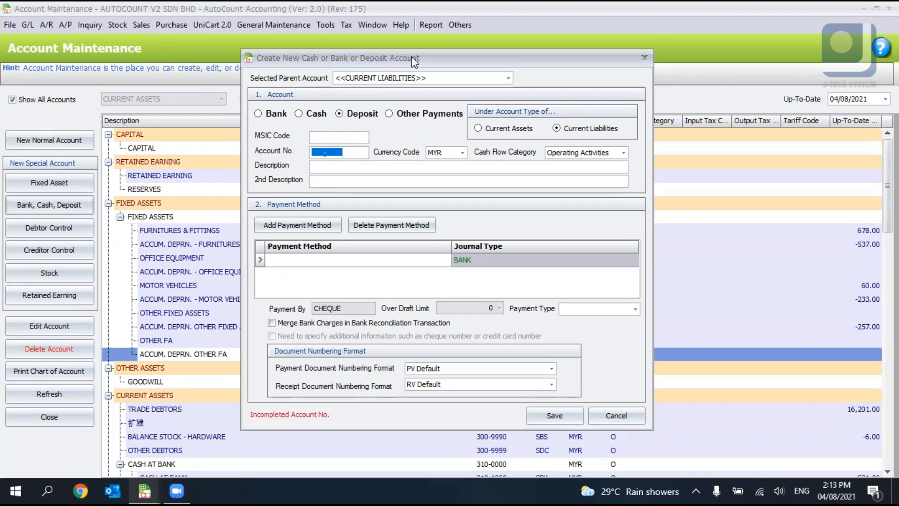
{"action": "left_click_drag", "start_coordinate": [414, 60], "coordinate": [460, 62]}
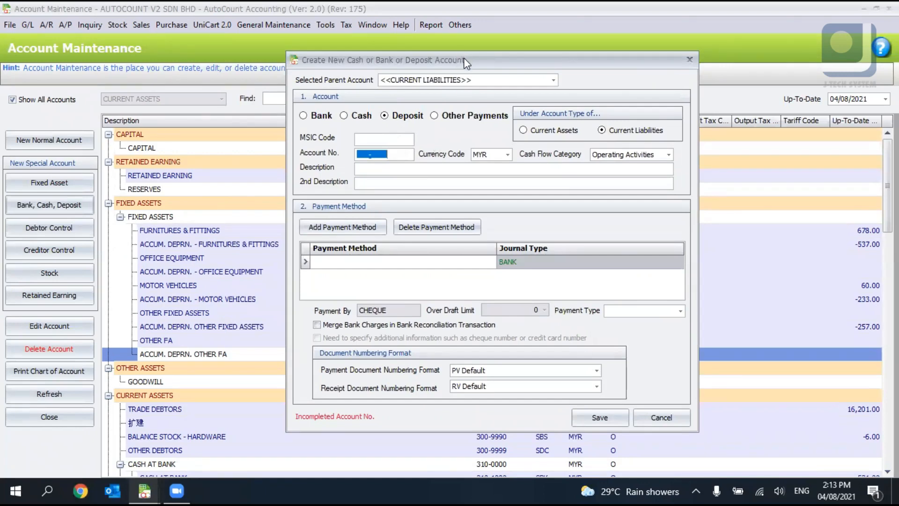
{"action": "left_click_drag", "start_coordinate": [466, 63], "coordinate": [502, 58]}
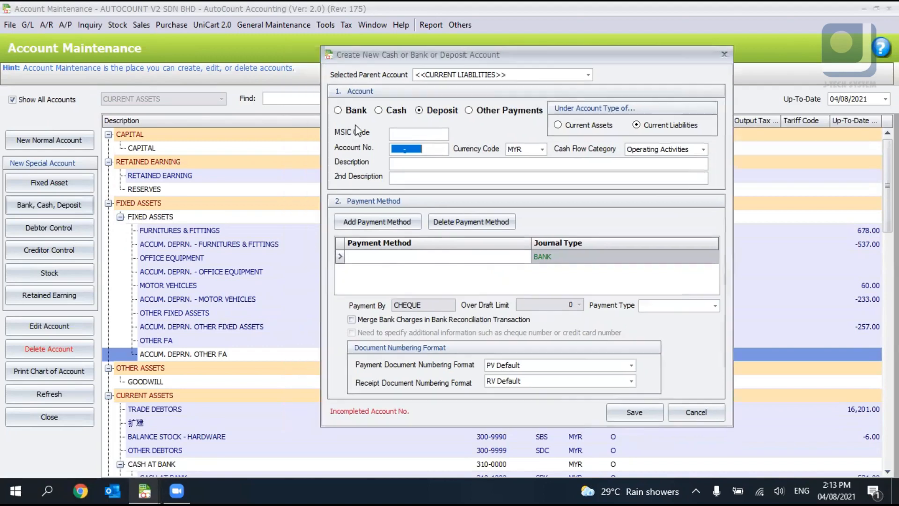
{"action": "left_click", "coordinate": [338, 111]}
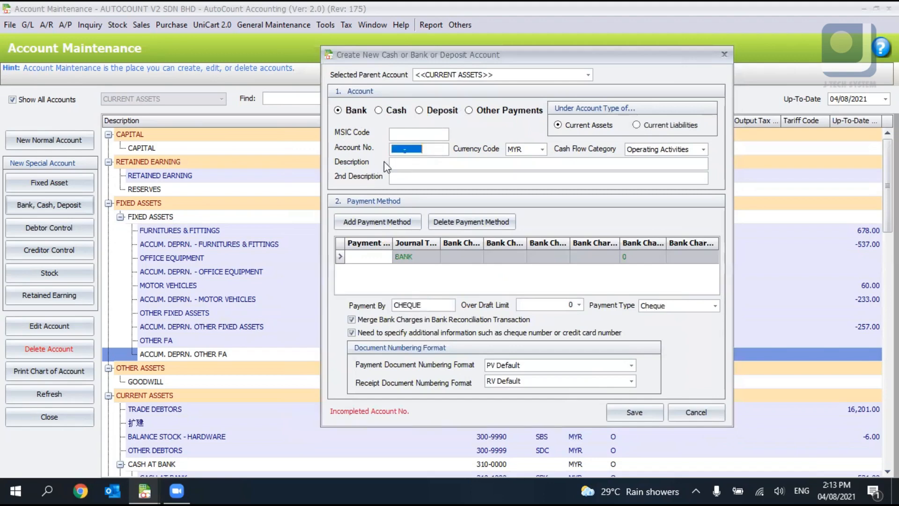
{"action": "left_click", "coordinate": [725, 55]}
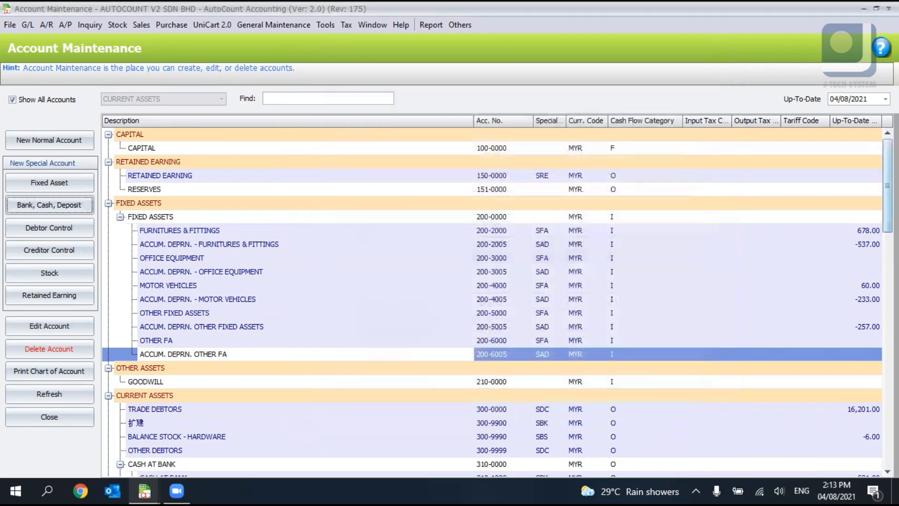
Start a new bank account under current assets with account number 310-1030
{"action": "scroll", "coordinate": [387, 239], "scroll_direction": "down", "scroll_amount": 6}
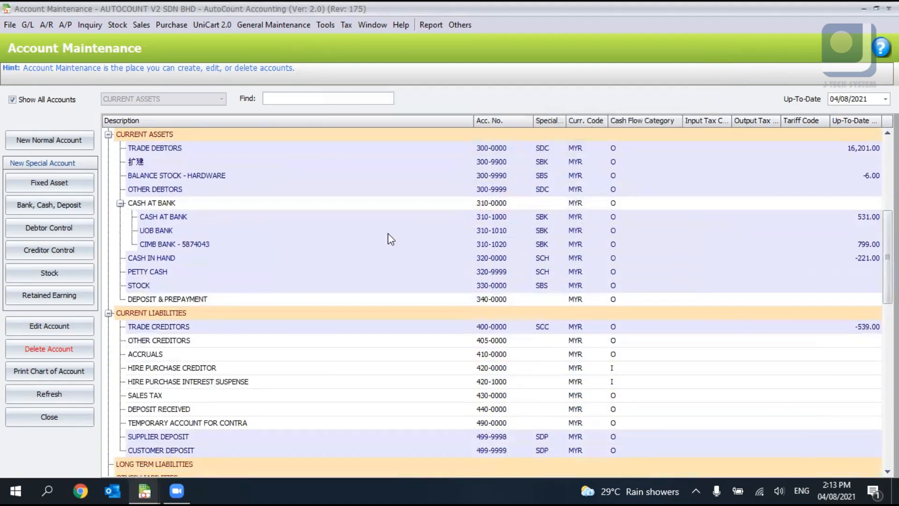
{"action": "left_click", "coordinate": [301, 232]}
{"action": "left_click", "coordinate": [57, 209]}
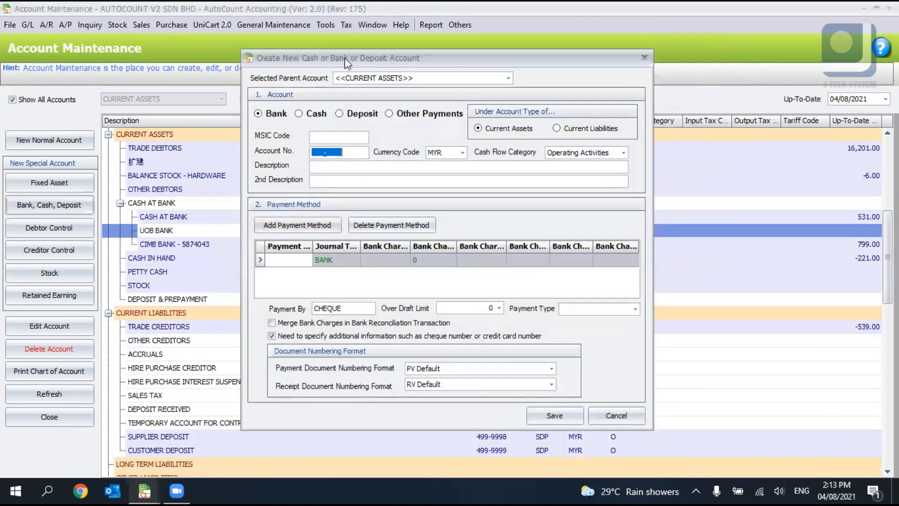
{"action": "left_click_drag", "start_coordinate": [345, 57], "coordinate": [672, 85]}
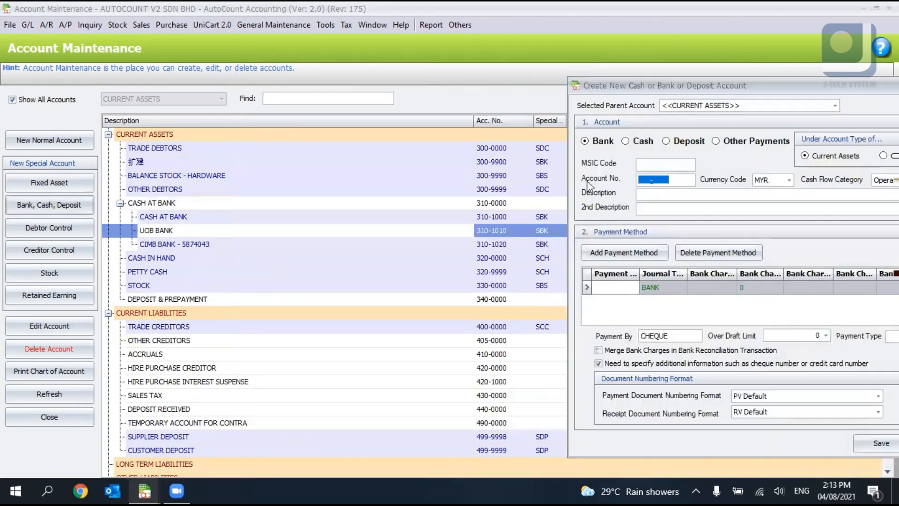
{"action": "type", "text": "310100"}
{"action": "type", "text": "30"}
{"action": "key", "text": "Tab"}
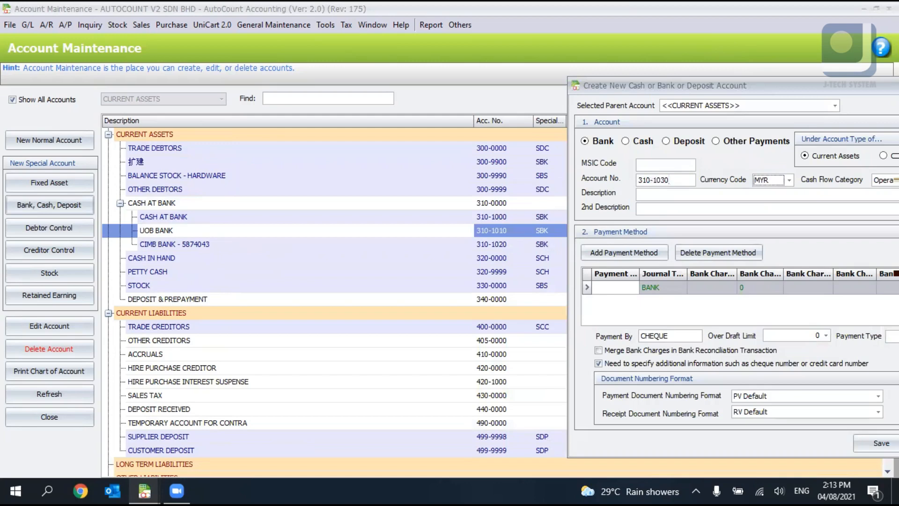
{"action": "key", "text": "Tab"}
Describe the new bank account as PBB and select its payment method name
{"action": "type", "text": "PUBLCI"}
{"action": "key", "text": "BackSpace"}
{"action": "key", "text": "BackSpace"}
{"action": "key", "text": "BackSpace"}
{"action": "key", "text": "BackSpace"}
{"action": "key", "text": "BackSpace"}
{"action": "key", "text": "BackSpace"}
{"action": "type", "text": "PBB"}
{"action": "left_click_drag", "start_coordinate": [665, 77], "coordinate": [624, 25]}
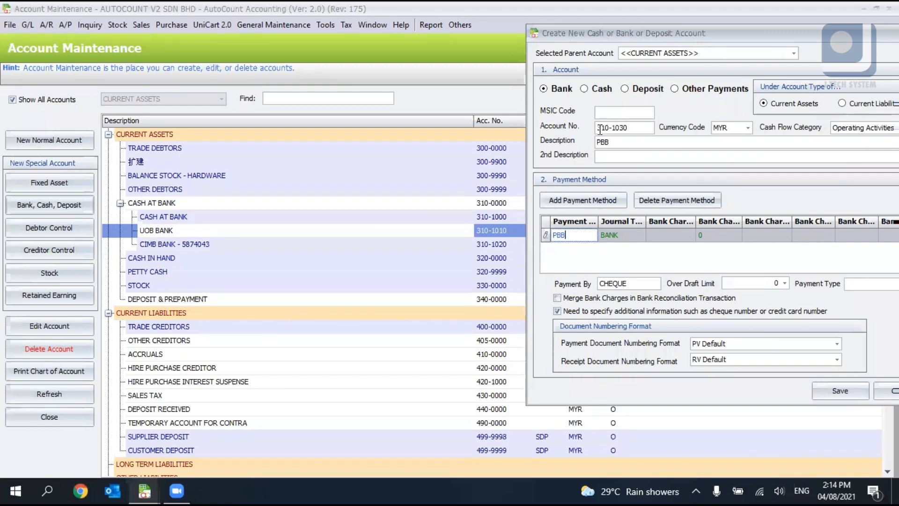
{"action": "double_click", "coordinate": [564, 235]}
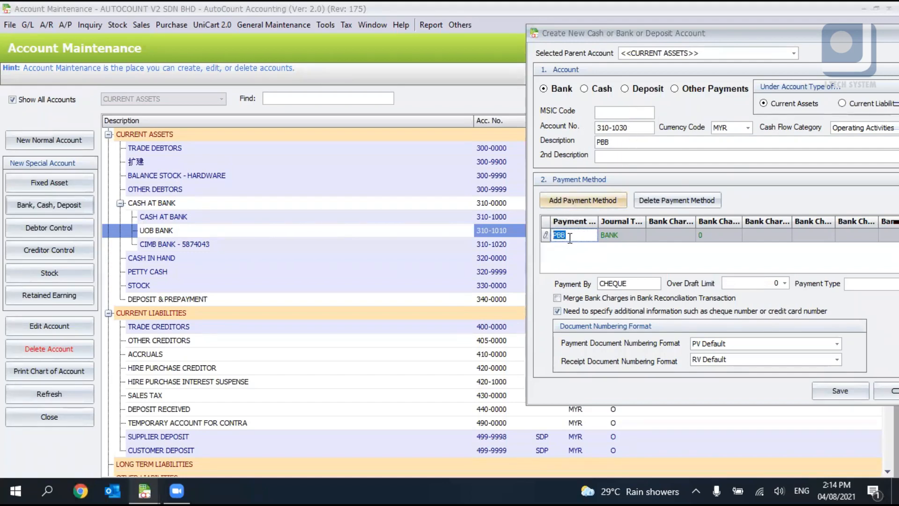
Keep PBB as the payment method name and save the new bank account
{"action": "left_click", "coordinate": [573, 235]}
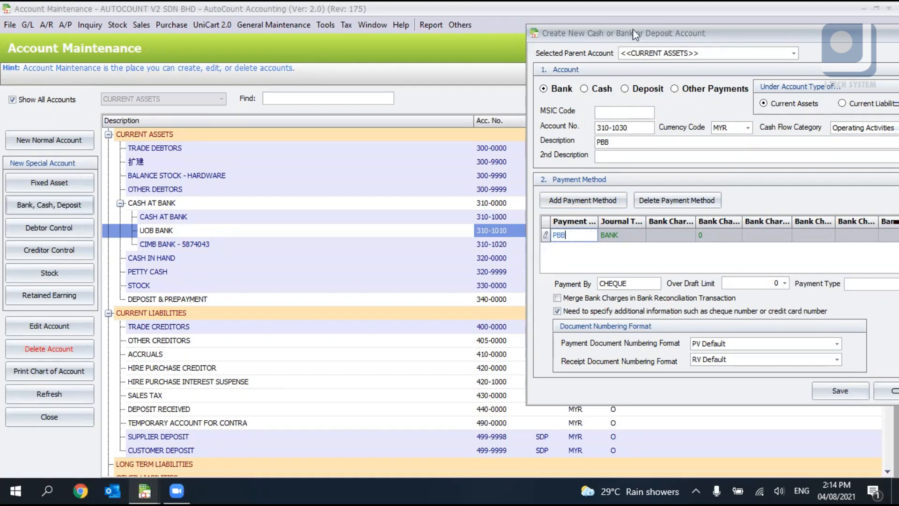
{"action": "left_click_drag", "start_coordinate": [633, 29], "coordinate": [512, 46]}
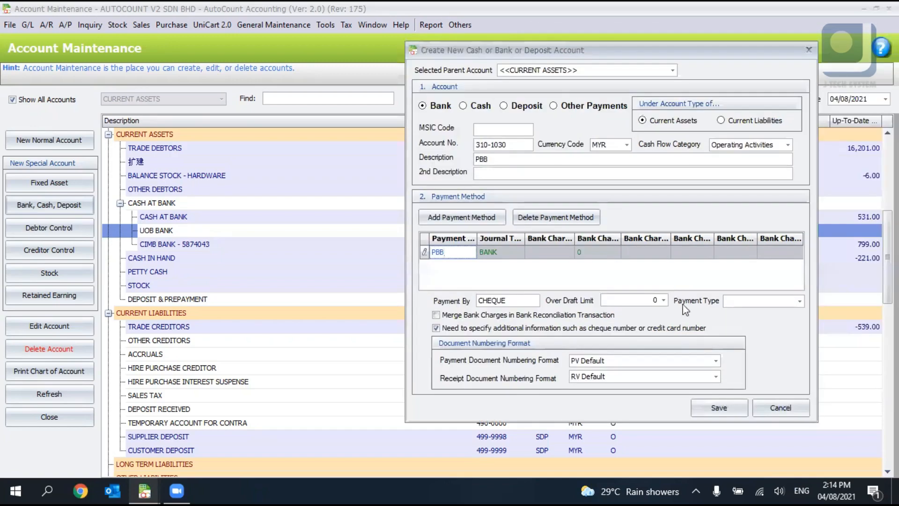
{"action": "left_click", "coordinate": [716, 407]}
Move the PBB account 310-1030 under the 310-0000 CASH AT BANK account
{"action": "left_click", "coordinate": [277, 254]}
{"action": "scroll", "coordinate": [229, 259], "scroll_direction": "up", "scroll_amount": 2}
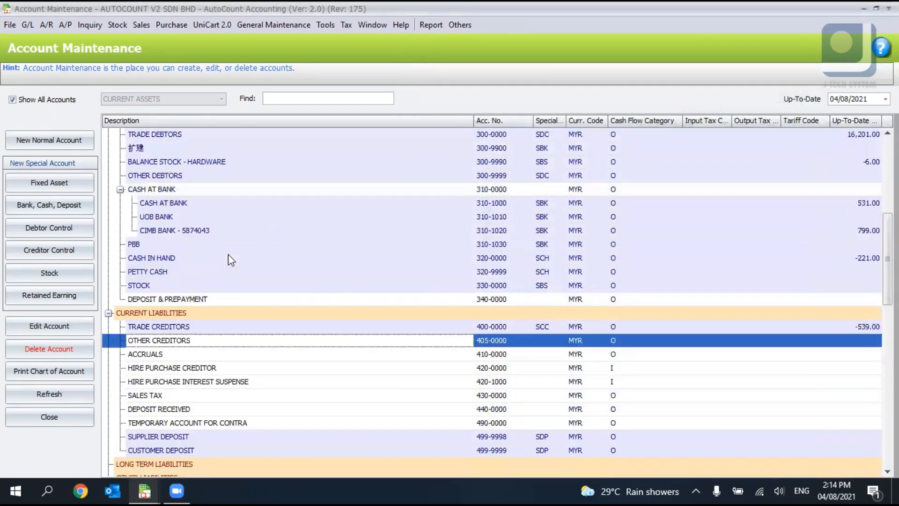
{"action": "scroll", "coordinate": [228, 259], "scroll_direction": "down", "scroll_amount": 1}
{"action": "scroll", "coordinate": [275, 356], "scroll_direction": "up", "scroll_amount": 2}
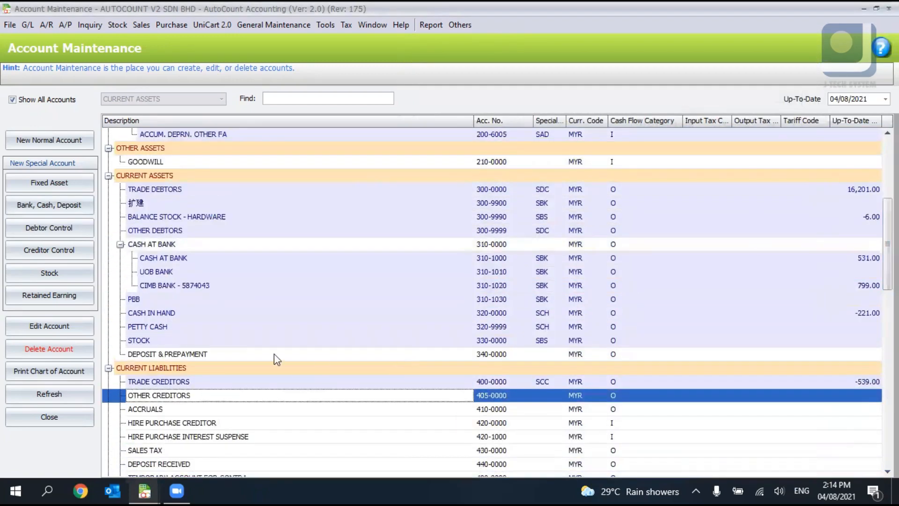
{"action": "left_click", "coordinate": [140, 302]}
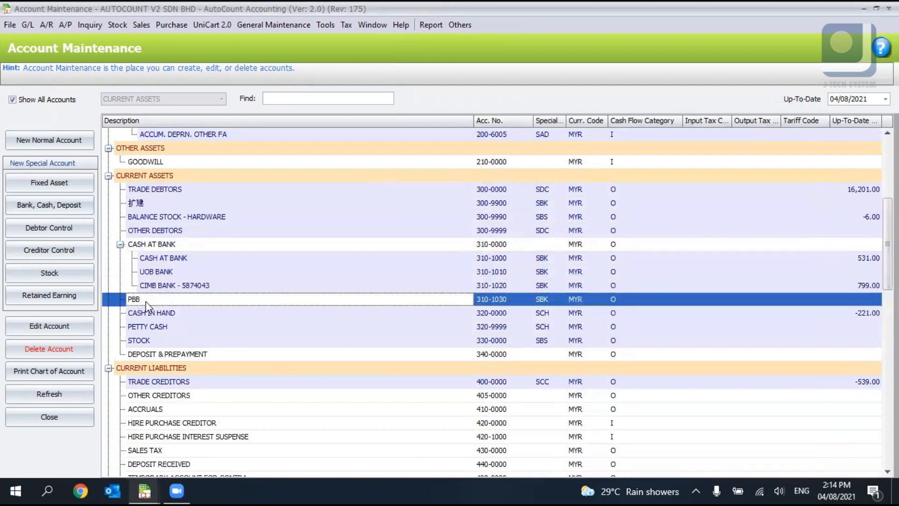
{"action": "left_click_drag", "start_coordinate": [146, 307], "coordinate": [408, 232]}
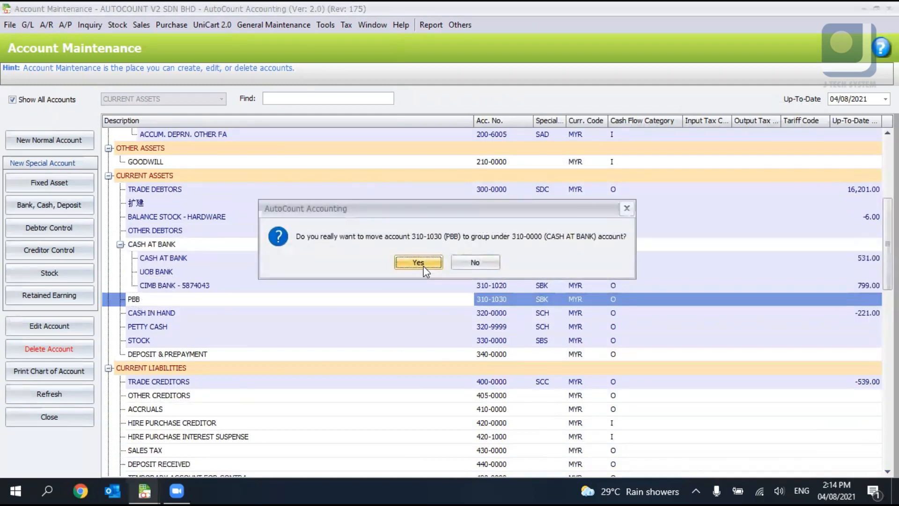
{"action": "left_click", "coordinate": [418, 262]}
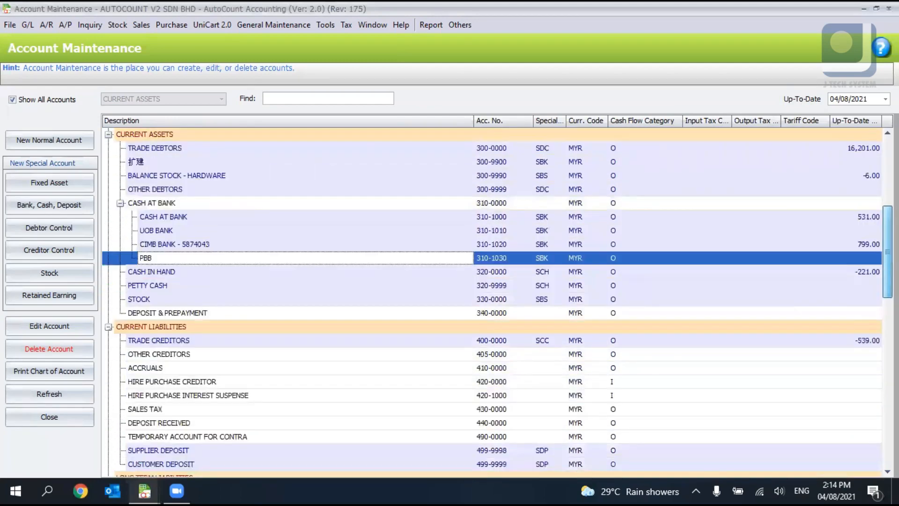
{"action": "left_click", "coordinate": [239, 304]}
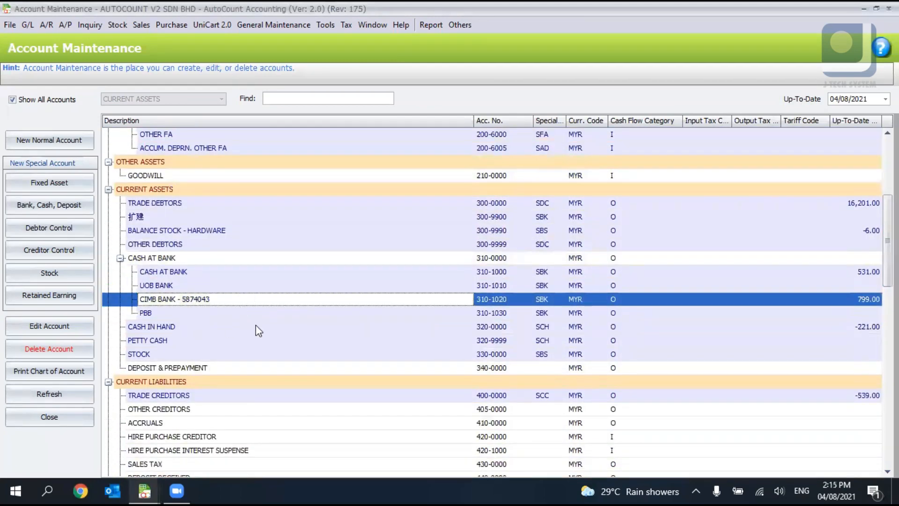
{"action": "left_click", "coordinate": [253, 312]}
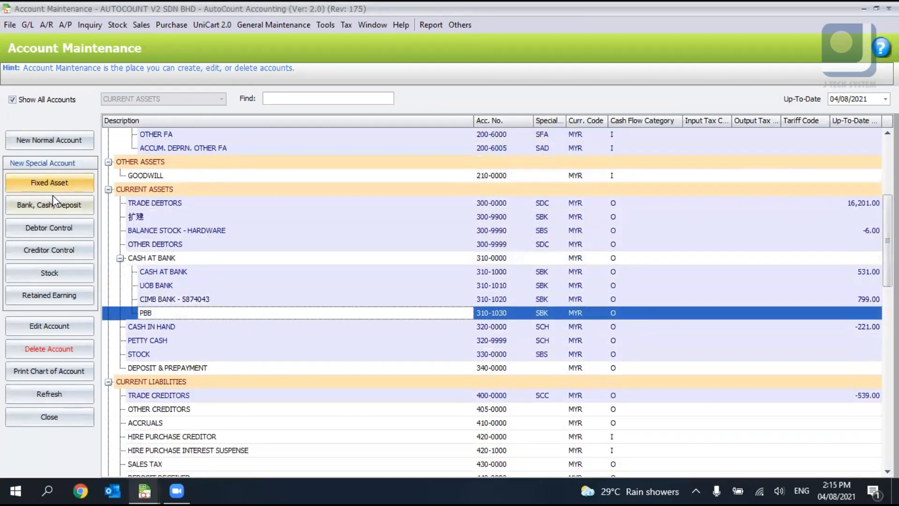
Compare the Bank, Cash and Deposit types in a new special account form and close it without saving
{"action": "left_click", "coordinate": [59, 210]}
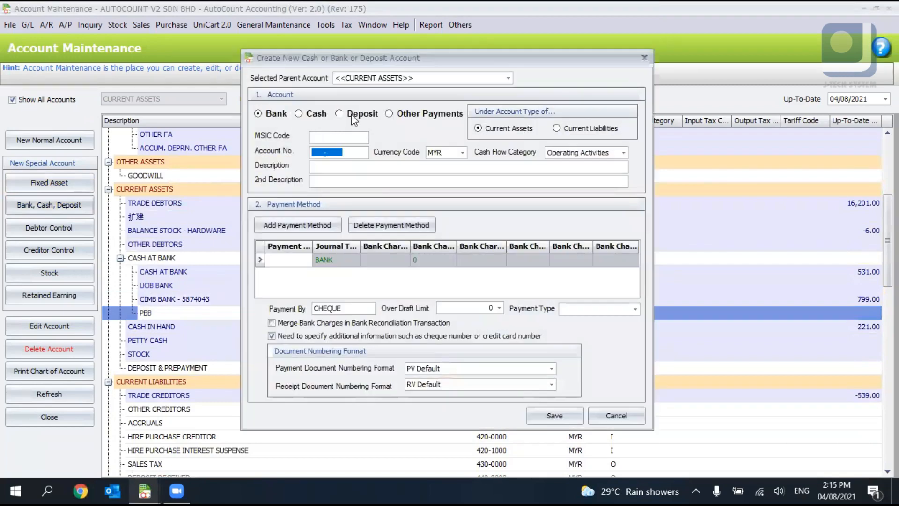
{"action": "left_click", "coordinate": [352, 116]}
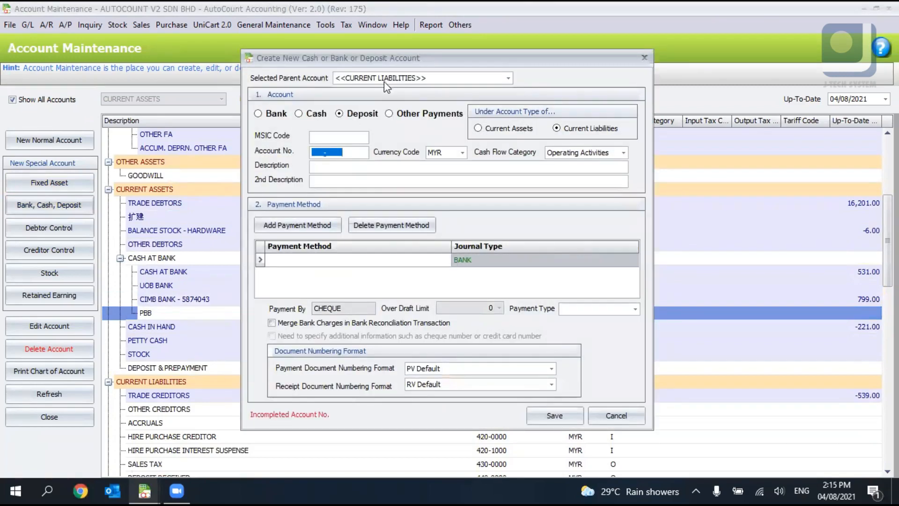
{"action": "left_click", "coordinate": [310, 115]}
{"action": "left_click", "coordinate": [274, 116]}
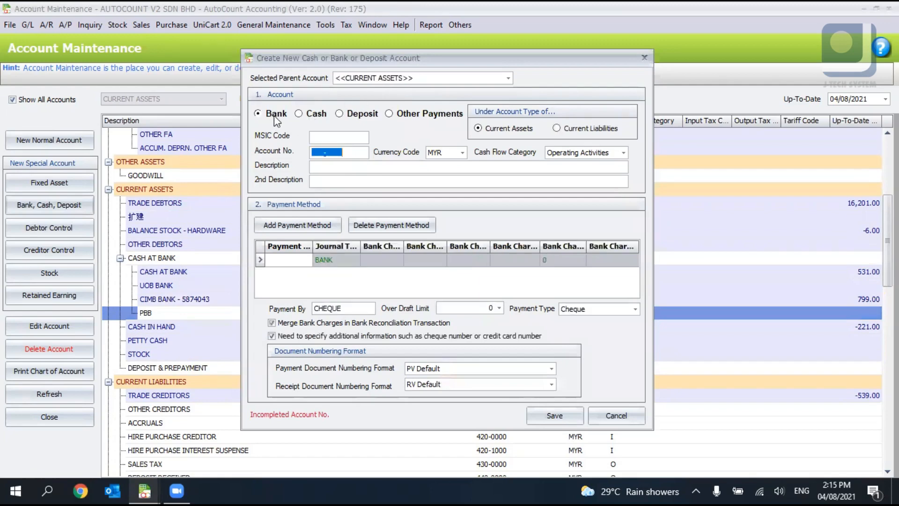
{"action": "left_click", "coordinate": [313, 114]}
{"action": "left_click", "coordinate": [338, 114]}
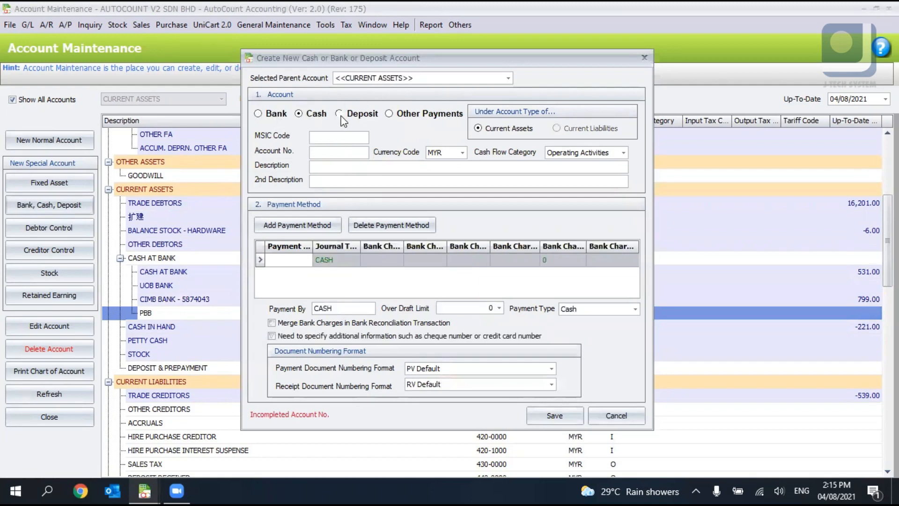
{"action": "left_click", "coordinate": [644, 57]}
Review the SUPPLIER DEPOSIT and CUSTOMER DEPOSIT accounts under current liabilities and inspect the supplier deposit's payment method without saving
{"action": "scroll", "coordinate": [496, 300], "scroll_direction": "down", "scroll_amount": 4}
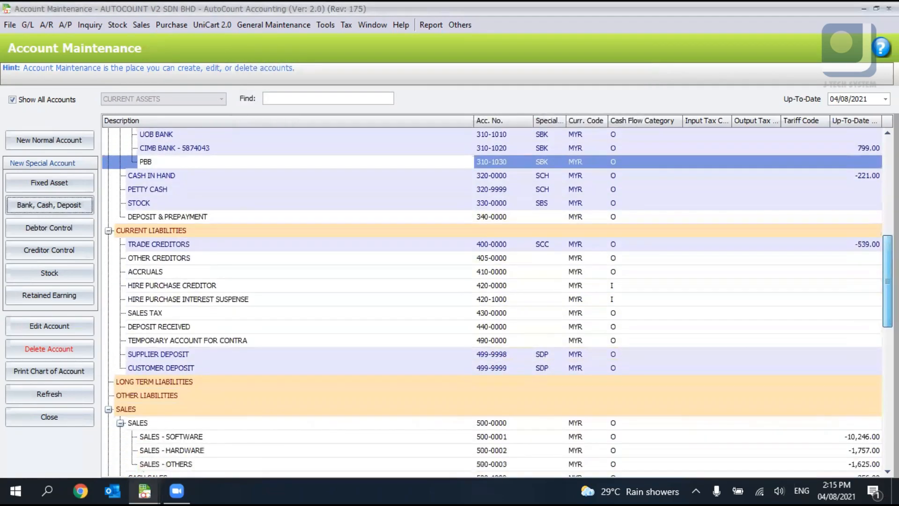
{"action": "left_click", "coordinate": [374, 359]}
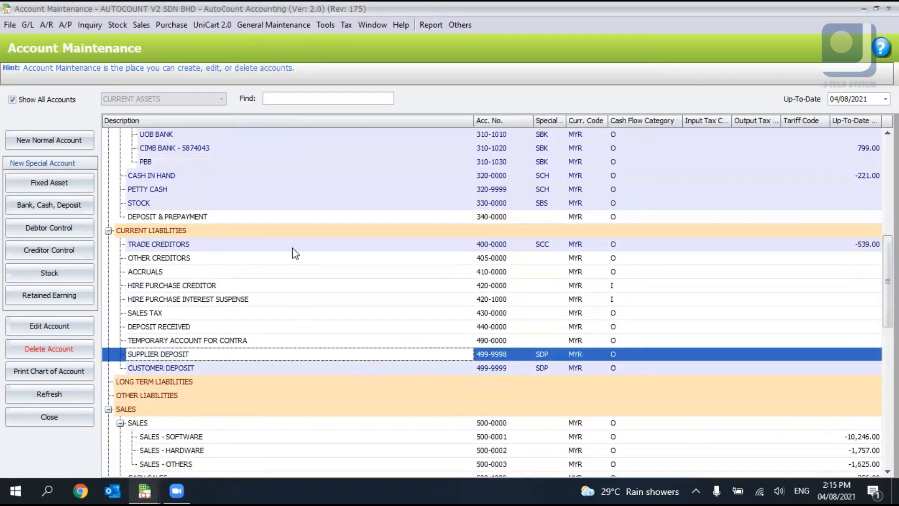
{"action": "left_click", "coordinate": [170, 233]}
{"action": "left_click", "coordinate": [184, 355]}
{"action": "left_click", "coordinate": [188, 368]}
{"action": "left_click", "coordinate": [182, 354]}
{"action": "double_click", "coordinate": [189, 358]}
{"action": "left_click_drag", "start_coordinate": [331, 246], "coordinate": [332, 246]}
{"action": "double_click", "coordinate": [331, 246]}
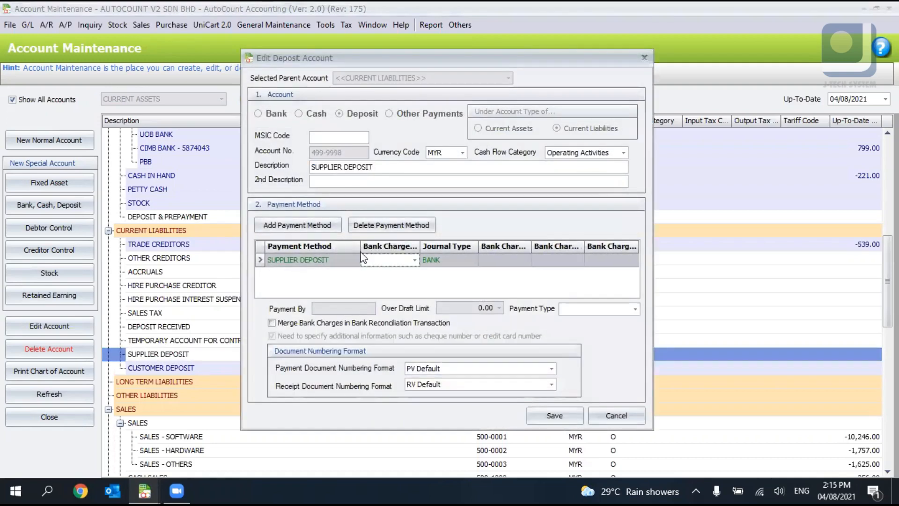
{"action": "left_click", "coordinate": [328, 262]}
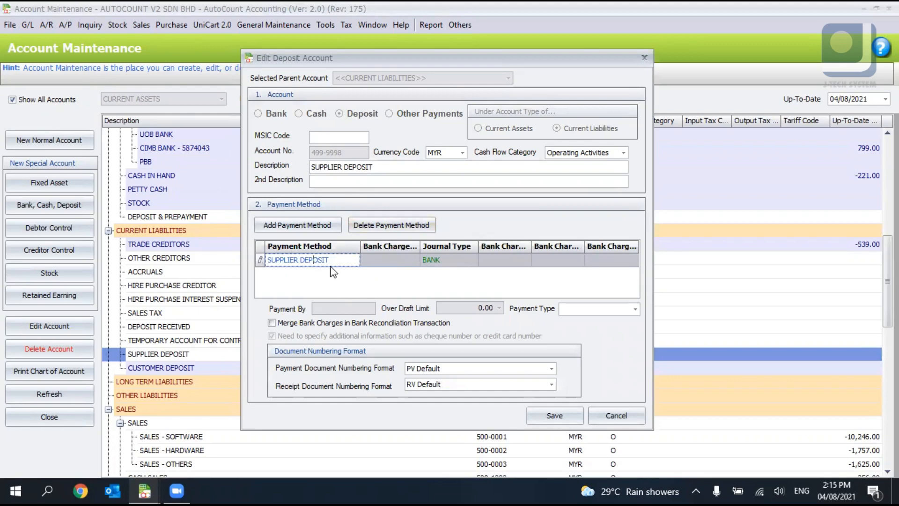
{"action": "left_click_drag", "start_coordinate": [329, 260], "coordinate": [251, 259]}
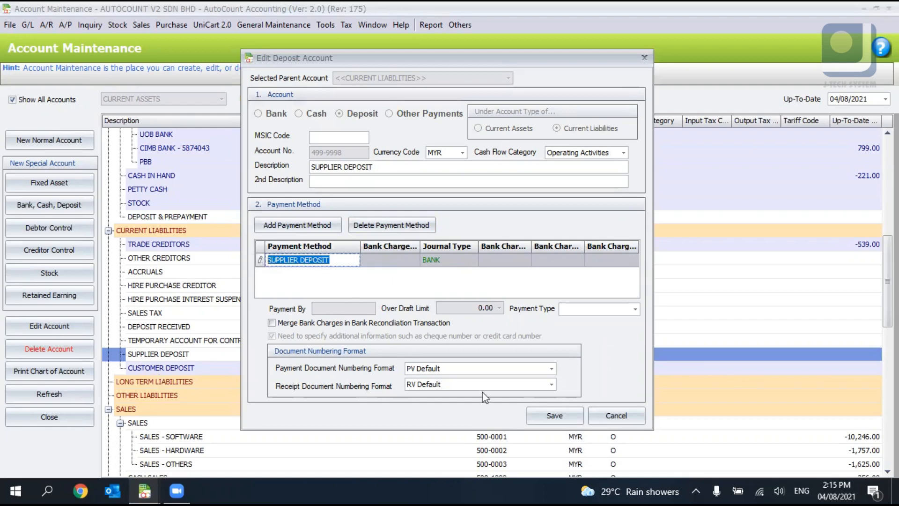
{"action": "left_click", "coordinate": [617, 416]}
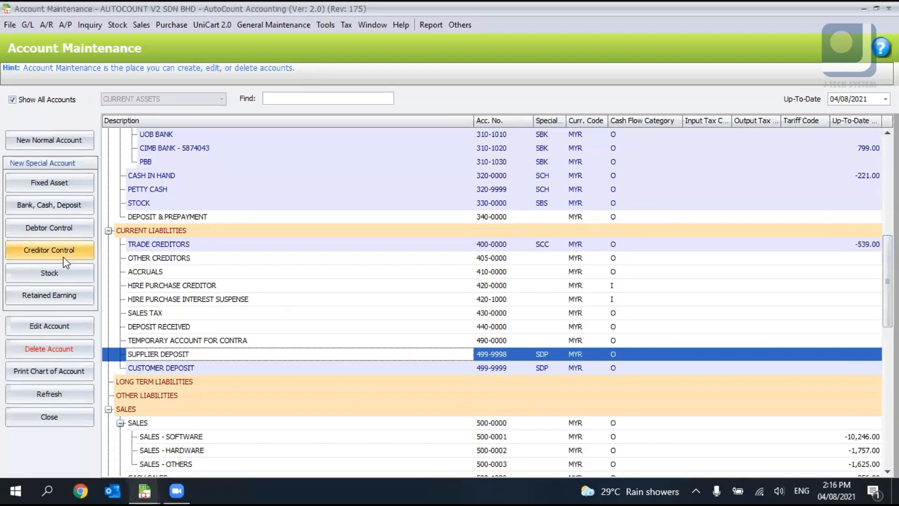
View the new debtor control account form without saving and review the TRADE DEBTORS and TRADE CREDITORS accounts
{"action": "left_click", "coordinate": [79, 232]}
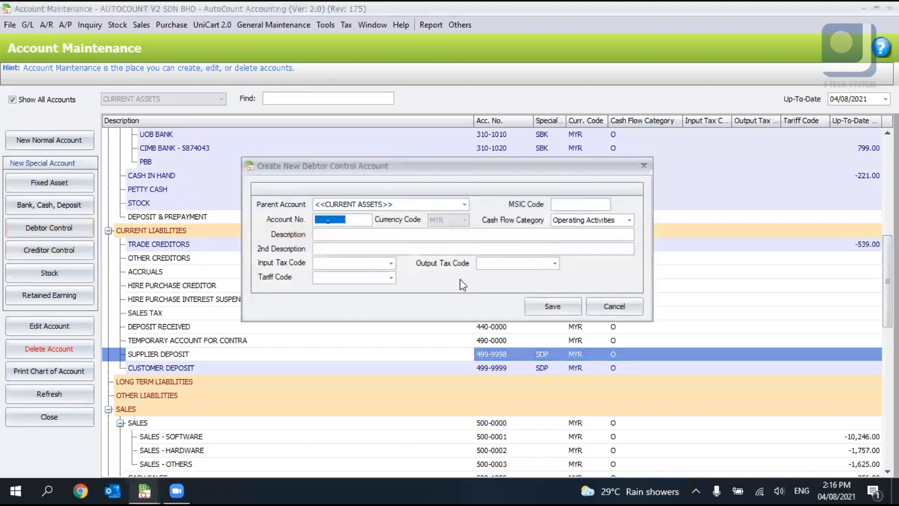
{"action": "left_click", "coordinate": [613, 307]}
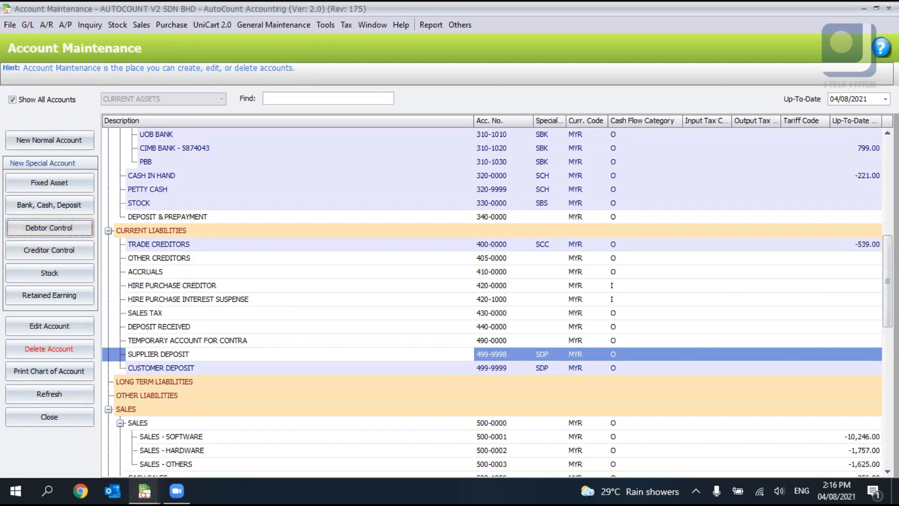
{"action": "scroll", "coordinate": [887, 290], "scroll_direction": "down", "scroll_amount": 1}
{"action": "scroll", "coordinate": [514, 233], "scroll_direction": "up", "scroll_amount": 5}
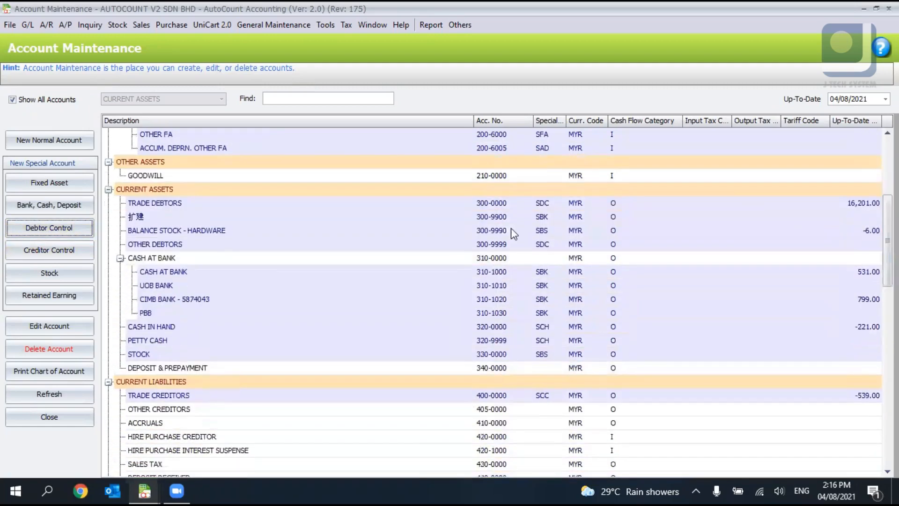
{"action": "left_click", "coordinate": [165, 206]}
{"action": "left_click", "coordinate": [173, 398]}
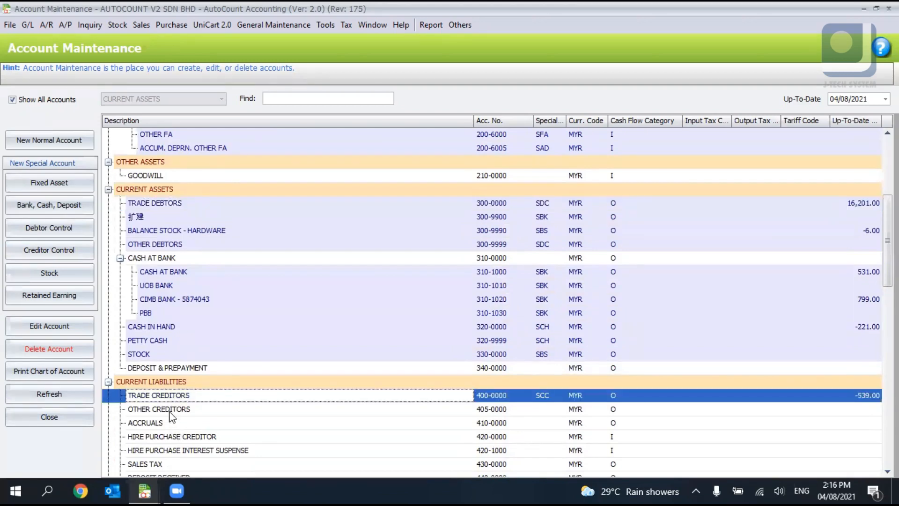
Delete the normal account 405-0000 OTHER CREDITORS from current liabilities
{"action": "left_click", "coordinate": [175, 410]}
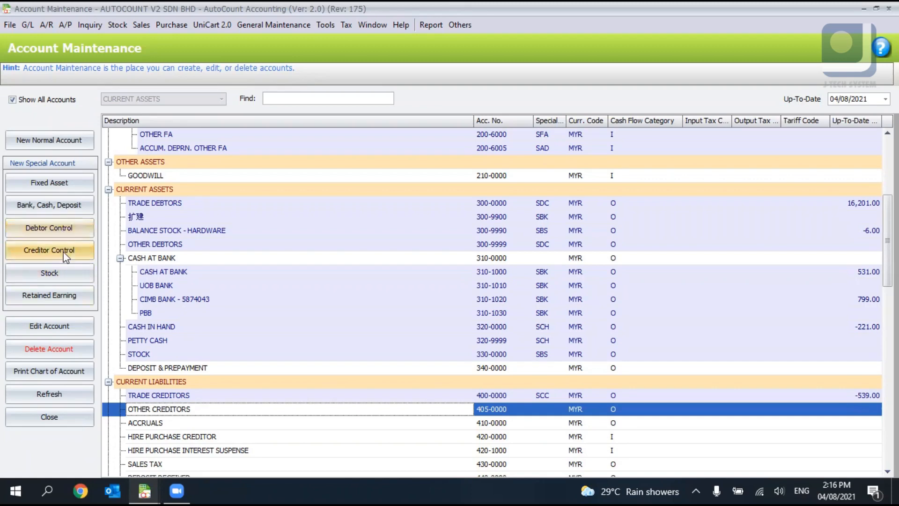
{"action": "left_click", "coordinate": [195, 423]}
{"action": "left_click", "coordinate": [173, 413]}
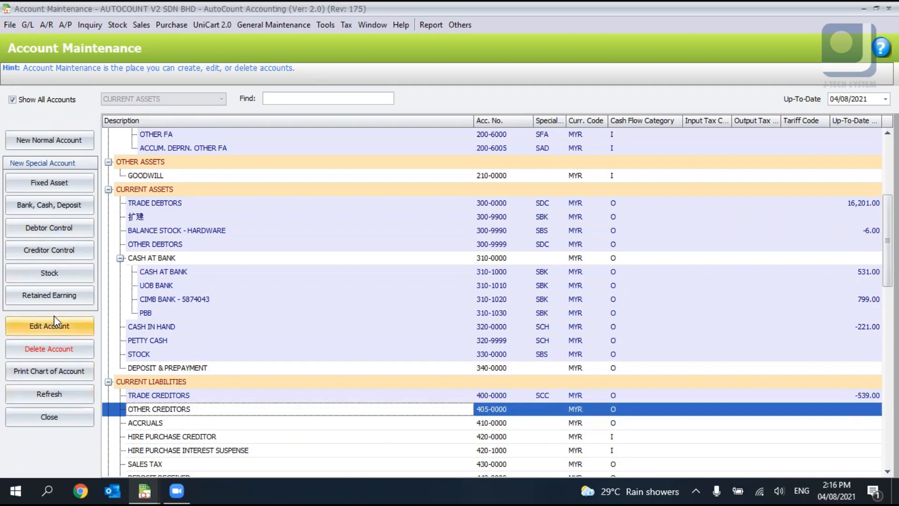
{"action": "left_click", "coordinate": [52, 351]}
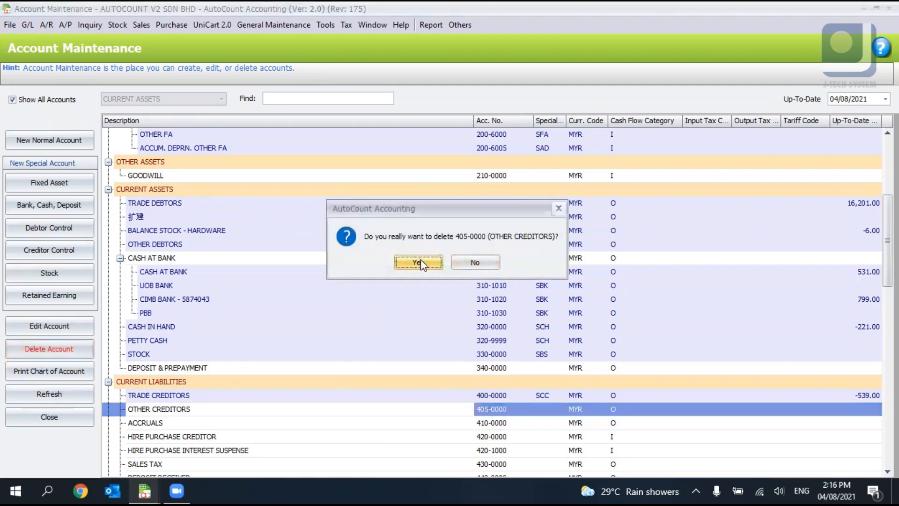
{"action": "left_click", "coordinate": [406, 265]}
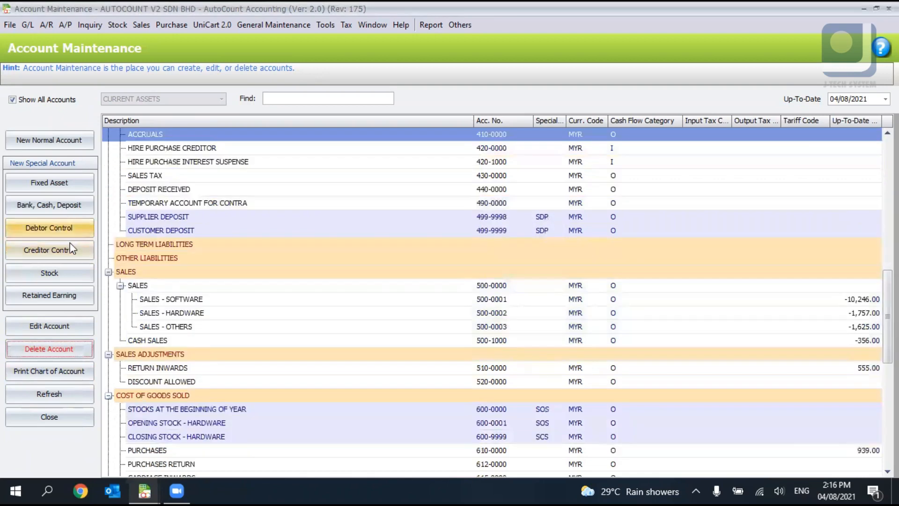
Create a creditor control account with number 405-0000 and description OTHER CREDITORS
{"action": "left_click", "coordinate": [59, 253]}
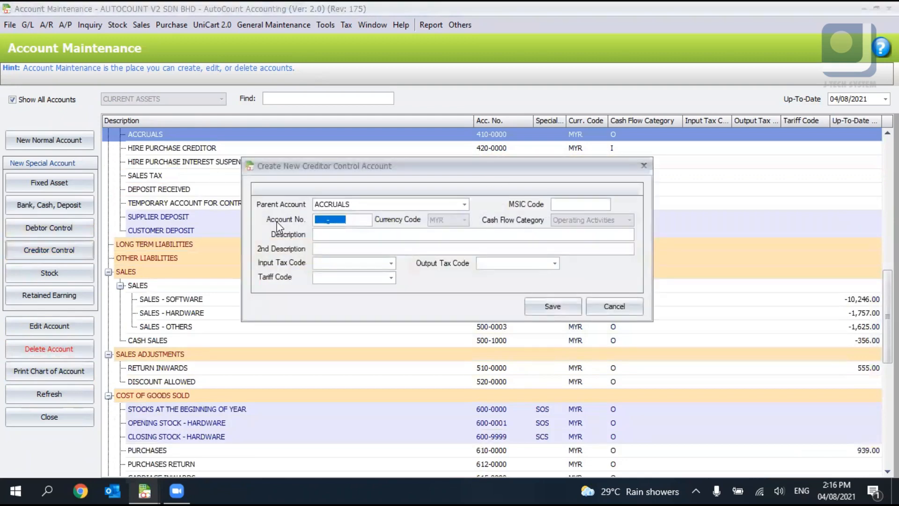
{"action": "type", "text": "4050000"}
{"action": "key", "text": "Tab"}
{"action": "type", "text": "OT"}
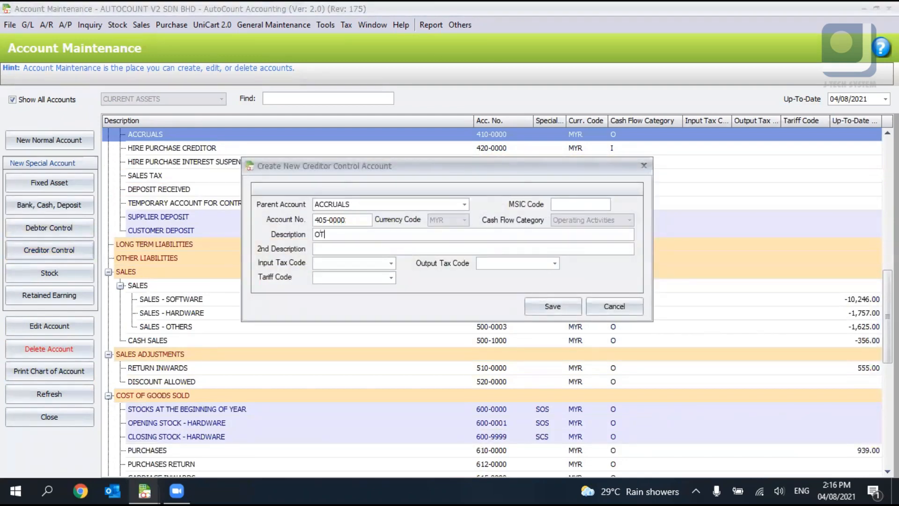
{"action": "type", "text": "HER CREDITORES"}
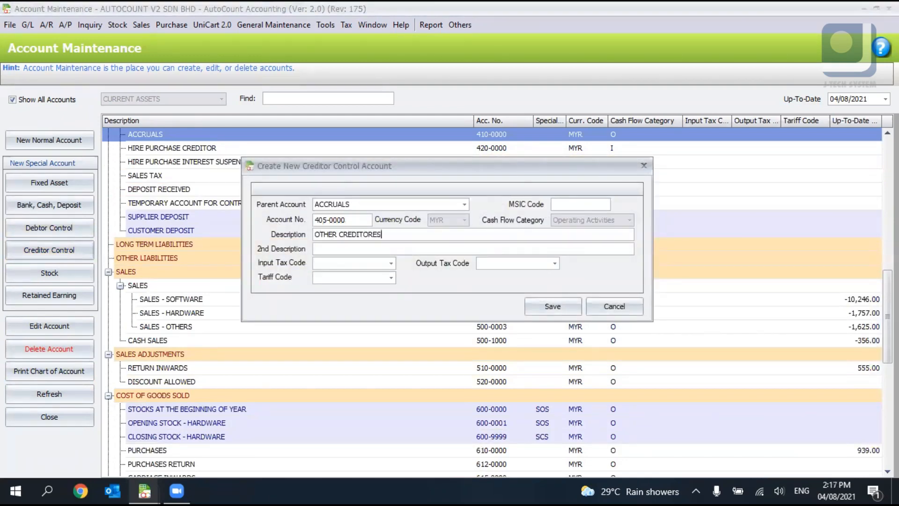
{"action": "key", "text": "BackSpace"}
{"action": "key", "text": "BackSpace"}
{"action": "type", "text": "S"}
{"action": "left_click", "coordinate": [559, 307]}
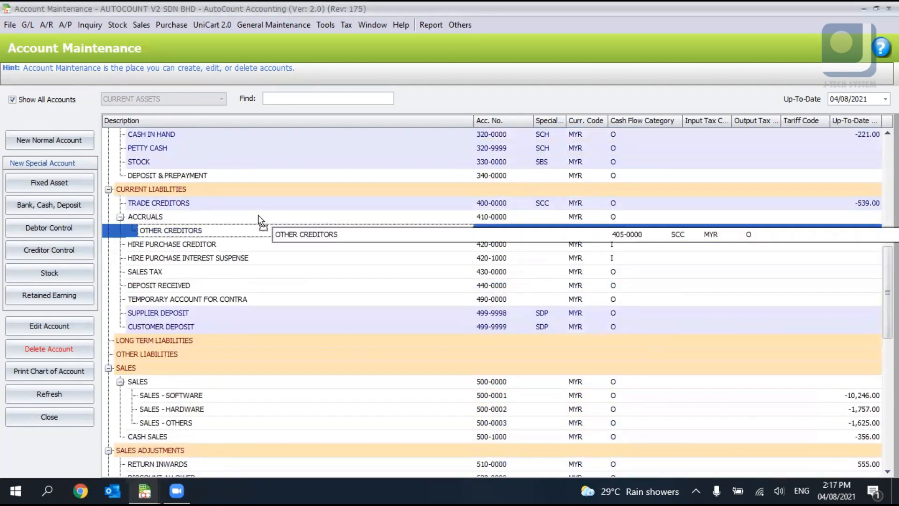
Move the OTHER CREDITORS control account out of ACCRUALS to directly under CURRENT LIABILITIES
{"action": "left_click_drag", "start_coordinate": [260, 220], "coordinate": [224, 189]}
{"action": "left_click", "coordinate": [414, 261]}
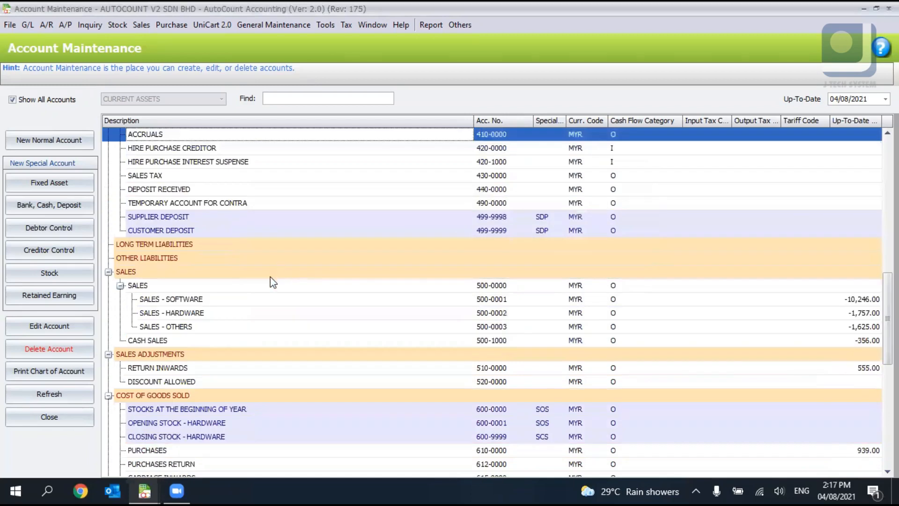
{"action": "left_click", "coordinate": [270, 275]}
{"action": "scroll", "coordinate": [273, 281], "scroll_direction": "down", "scroll_amount": 1}
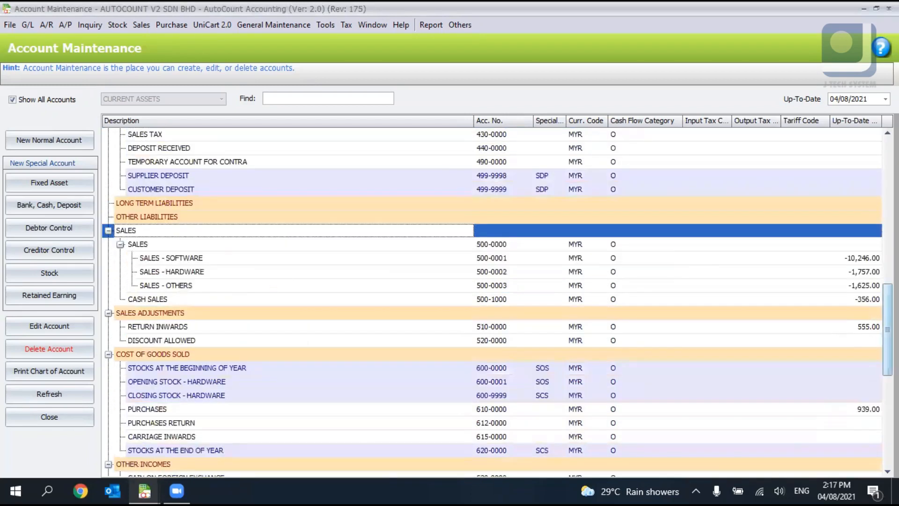
{"action": "scroll", "coordinate": [622, 269], "scroll_direction": "up", "scroll_amount": 8}
{"action": "scroll", "coordinate": [623, 269], "scroll_direction": "down", "scroll_amount": 1}
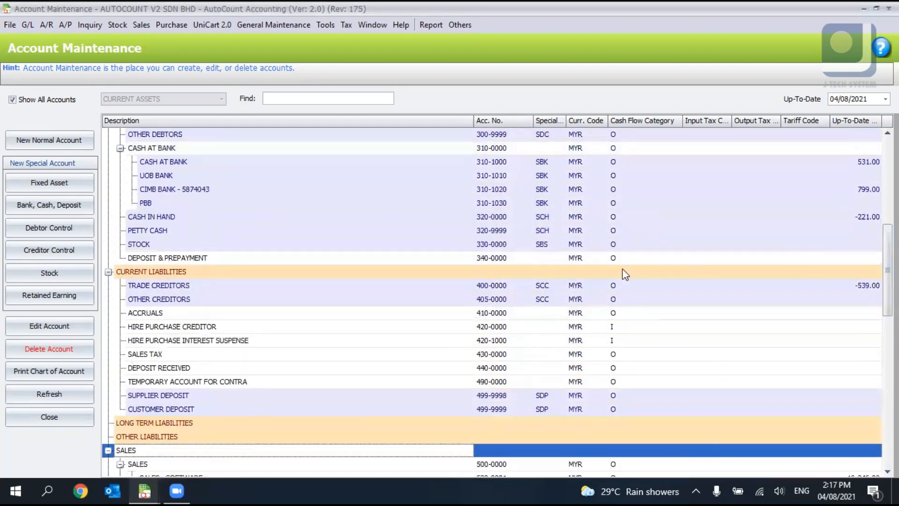
{"action": "left_click", "coordinate": [277, 289]}
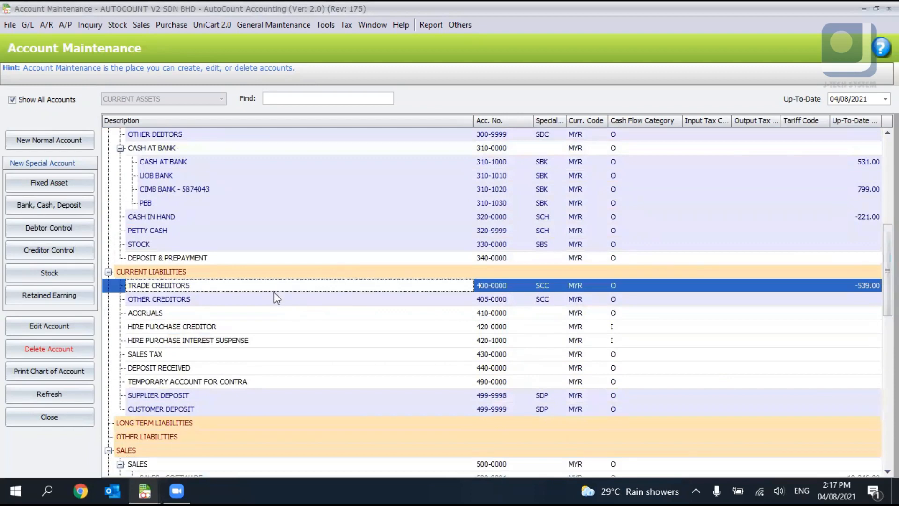
View the form for creating opening, closing and balance stock accounts and dismiss it without saving
{"action": "left_click", "coordinate": [262, 303]}
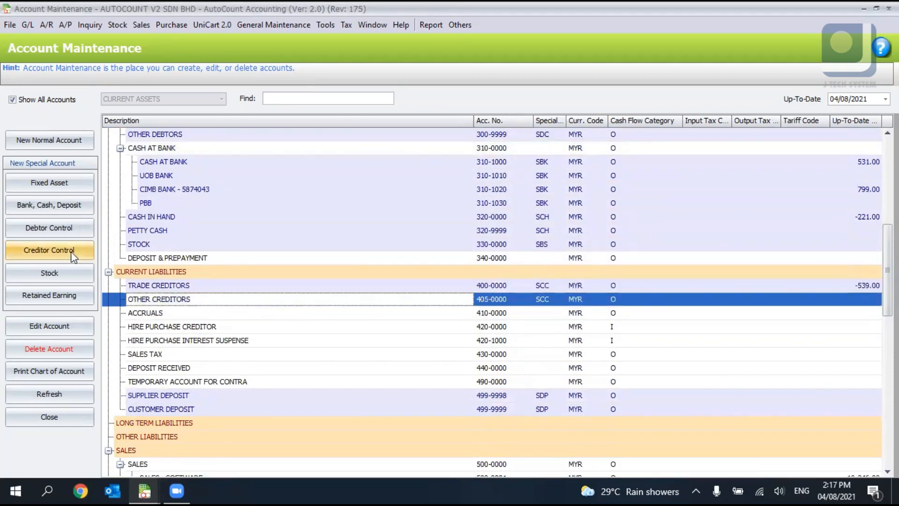
{"action": "left_click", "coordinate": [79, 280]}
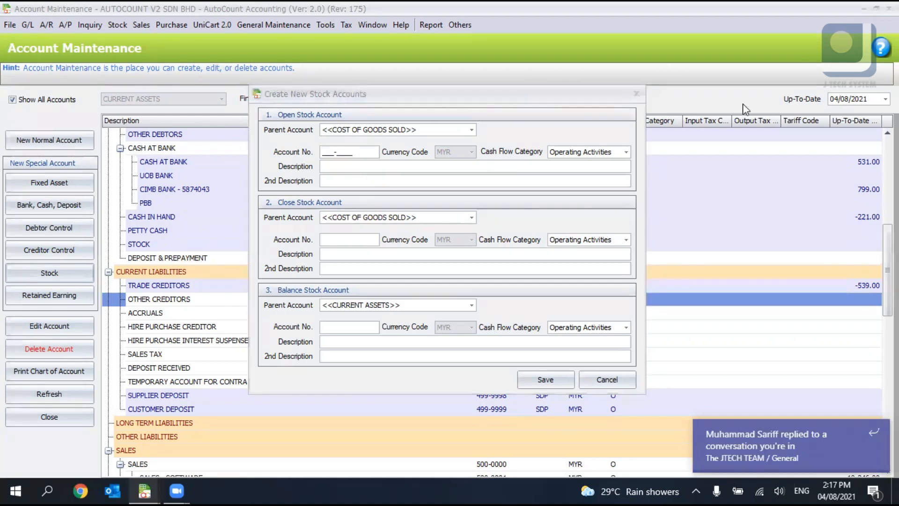
{"action": "left_click", "coordinate": [422, 113]}
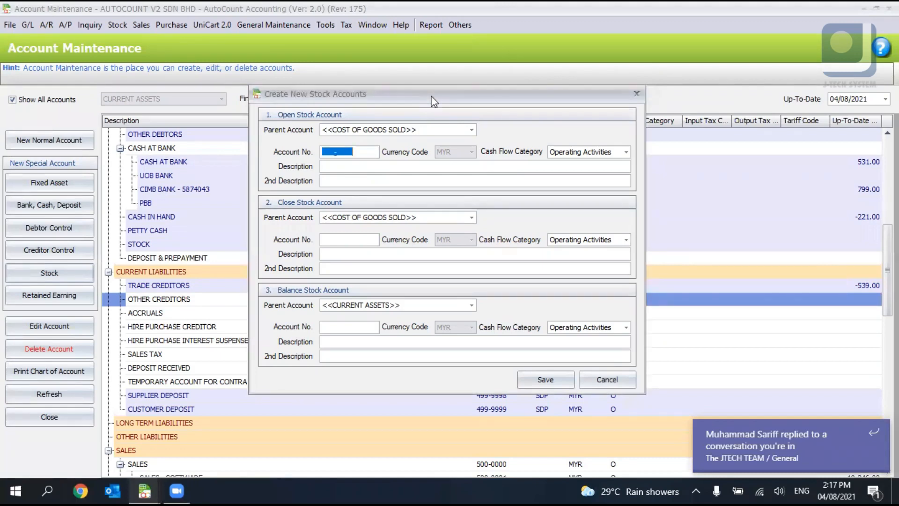
{"action": "left_click_drag", "start_coordinate": [431, 97], "coordinate": [697, 111]}
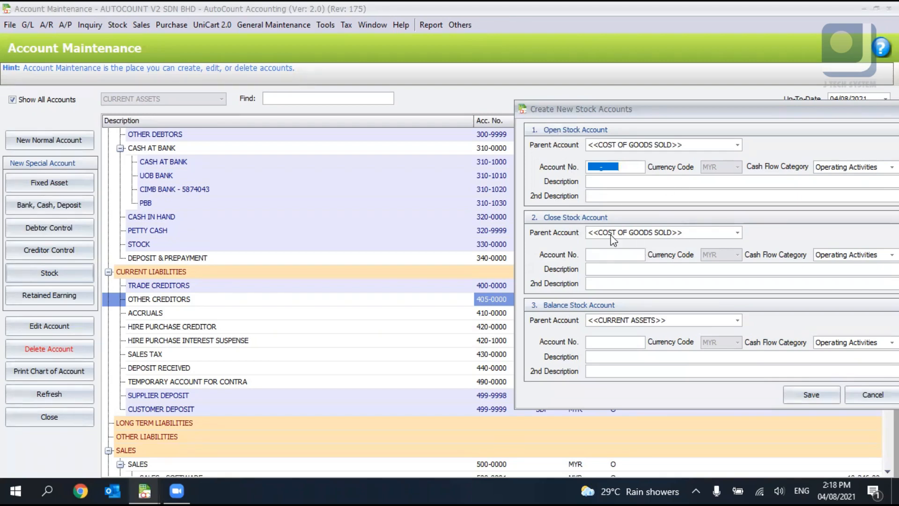
{"action": "left_click", "coordinate": [872, 395]}
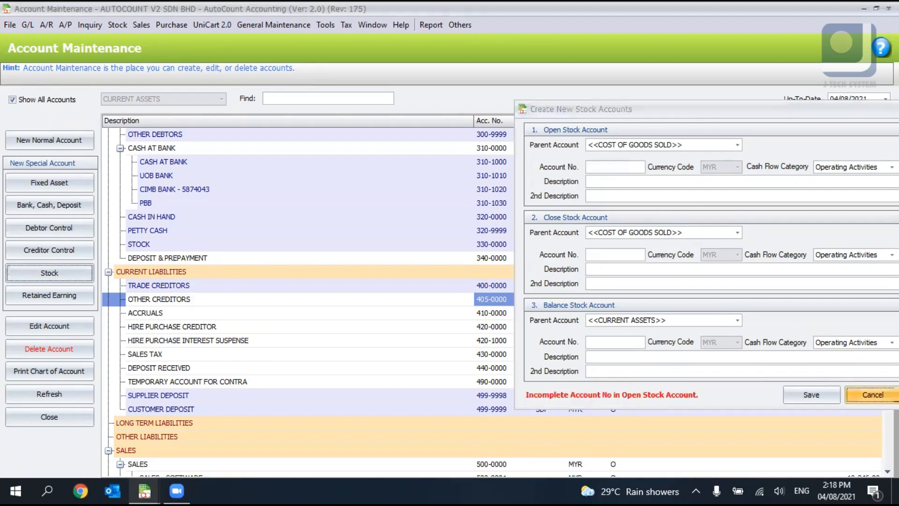
Start a new set of stock accounts with opening stock account 601-0001, OPENING STOCK - MOTOR VEHICLE, under COST OF GOODS SOLD
{"action": "scroll", "coordinate": [723, 311], "scroll_direction": "down", "scroll_amount": 3}
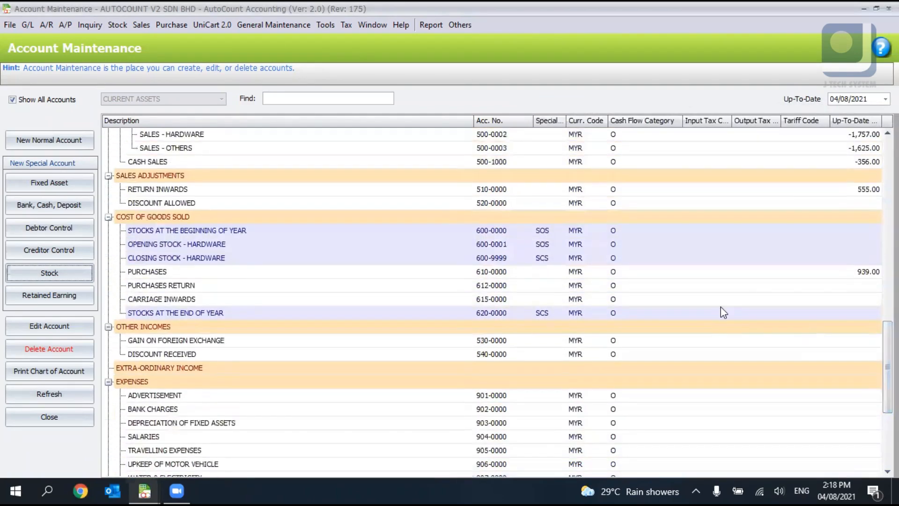
{"action": "left_click", "coordinate": [496, 218]}
{"action": "left_click", "coordinate": [475, 230]}
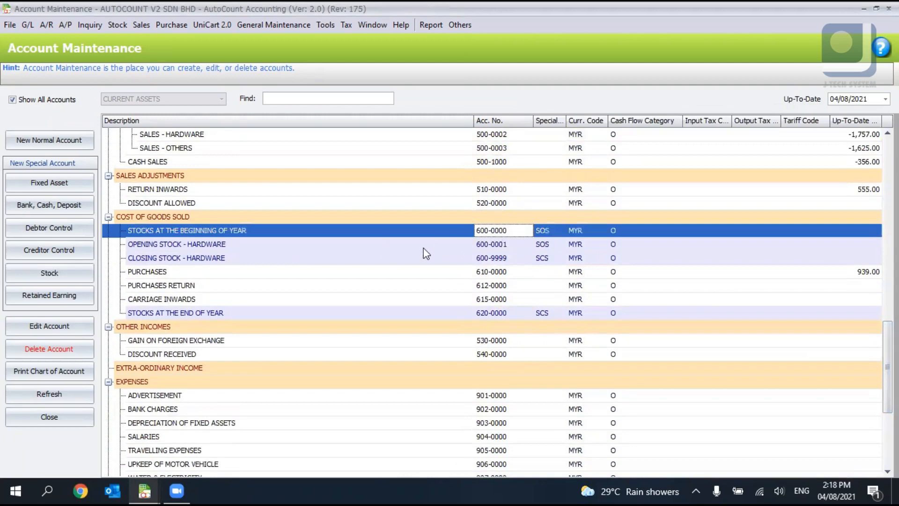
{"action": "left_click", "coordinate": [550, 217]}
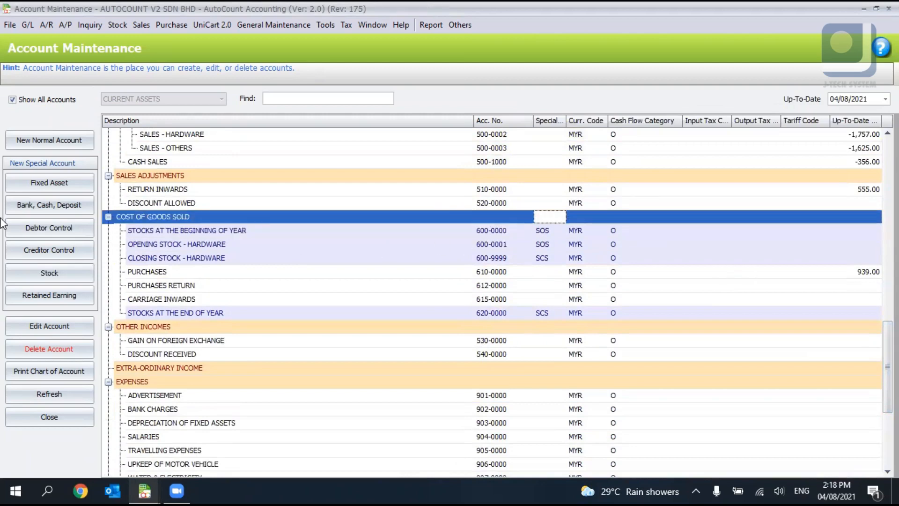
{"action": "left_click", "coordinate": [73, 272]}
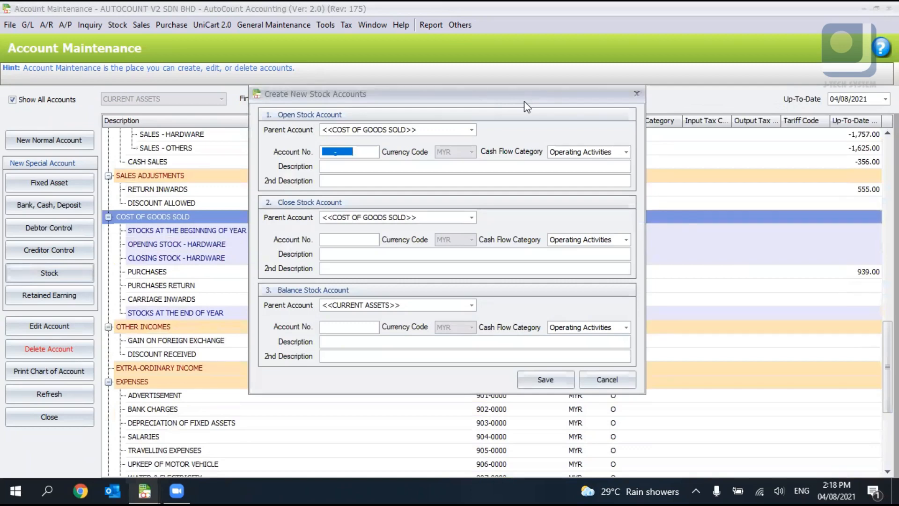
{"action": "left_click_drag", "start_coordinate": [524, 100], "coordinate": [807, 111]}
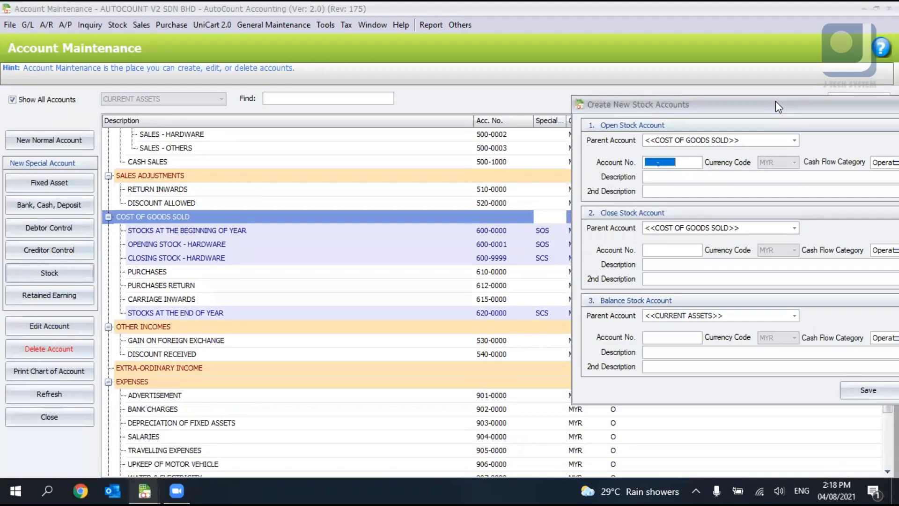
{"action": "left_click_drag", "start_coordinate": [776, 101], "coordinate": [741, 80]}
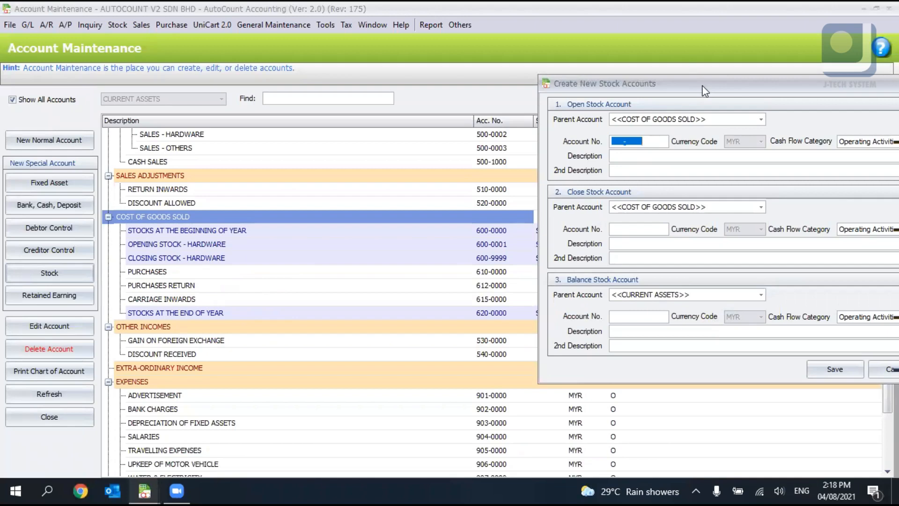
{"action": "left_click_drag", "start_coordinate": [706, 91], "coordinate": [735, 98]}
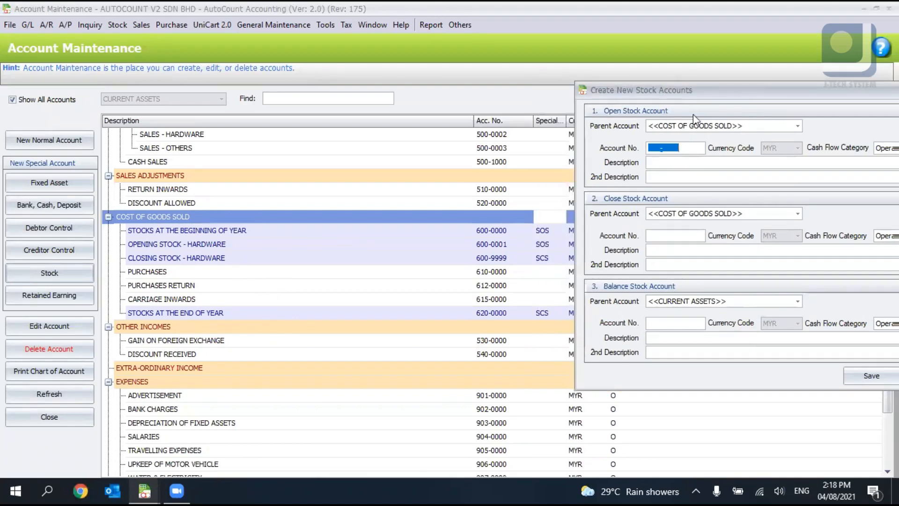
{"action": "left_click_drag", "start_coordinate": [700, 97], "coordinate": [672, 143]}
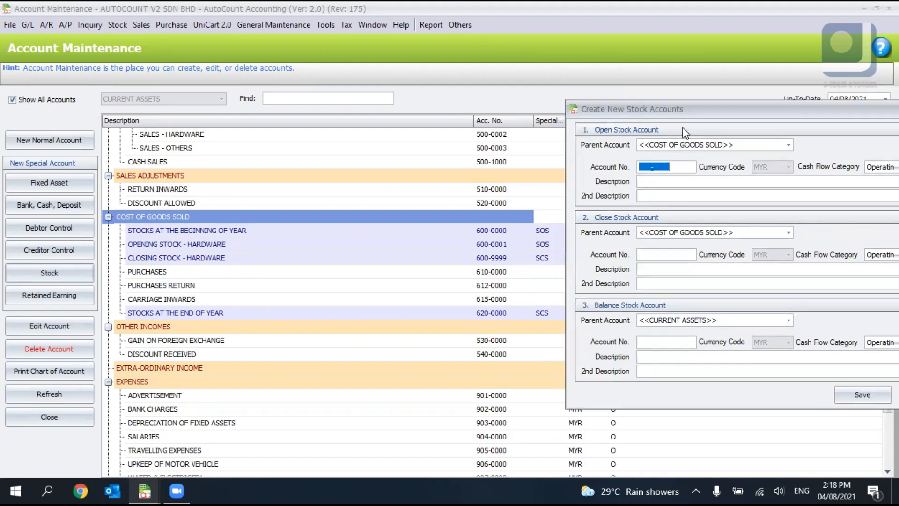
{"action": "type", "text": "601-0001"}
{"action": "key", "text": "Tab"}
{"action": "type", "text": "OPENING STOCK -"}
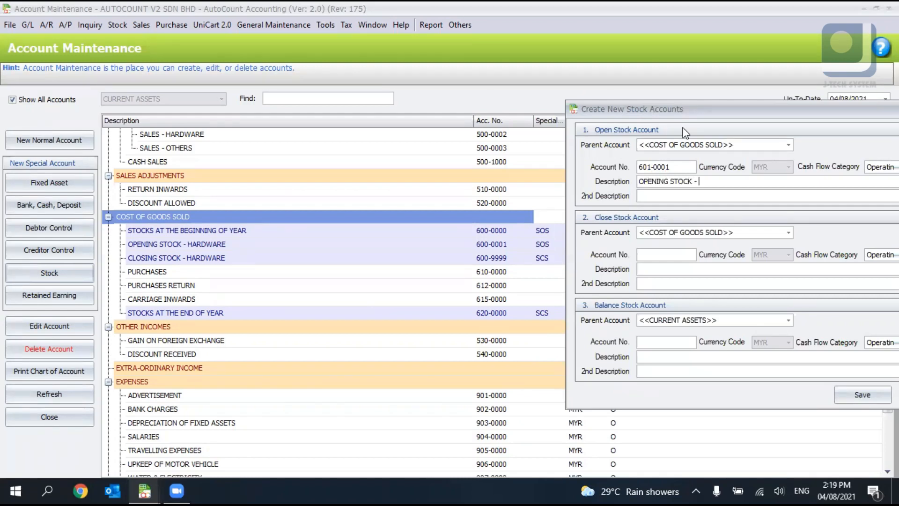
{"action": "type", "text": " MOTOR VEHICLE"}
Enter the closing stock account as number 601-9999 with description CLOSING STOCK - MOTOR VEHICLE
{"action": "left_click", "coordinate": [721, 268]}
{"action": "left_click", "coordinate": [657, 256]}
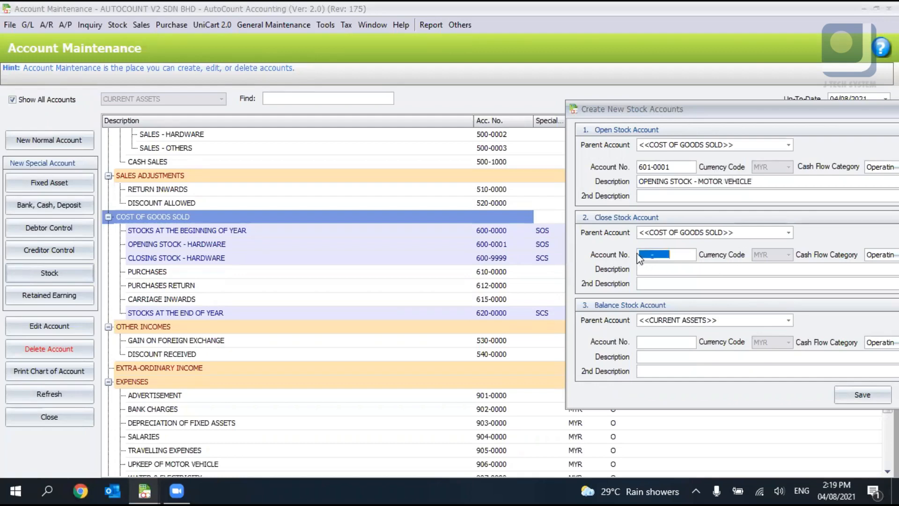
{"action": "type", "text": "601-9999"}
{"action": "left_click_drag", "start_coordinate": [764, 177], "coordinate": [639, 182]}
{"action": "key", "text": "ctrl+c"}
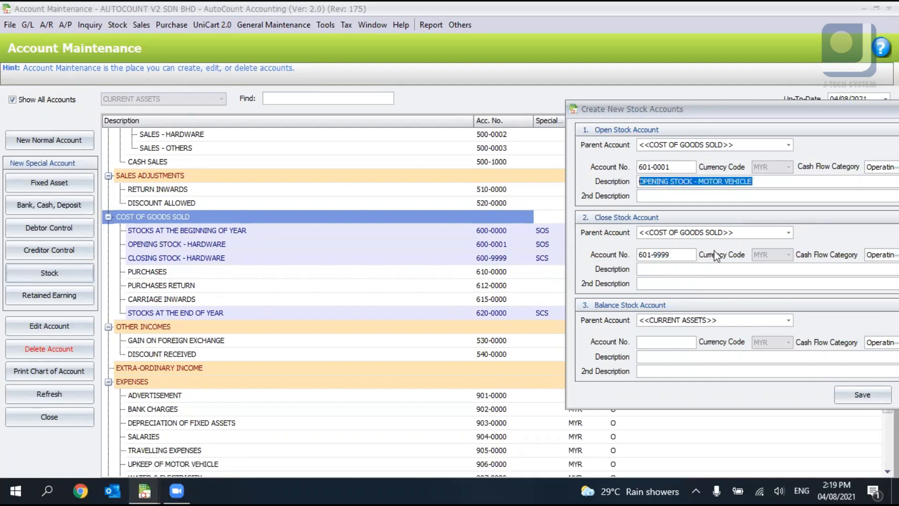
{"action": "left_click", "coordinate": [694, 270]}
{"action": "key", "text": "ctrl+v"}
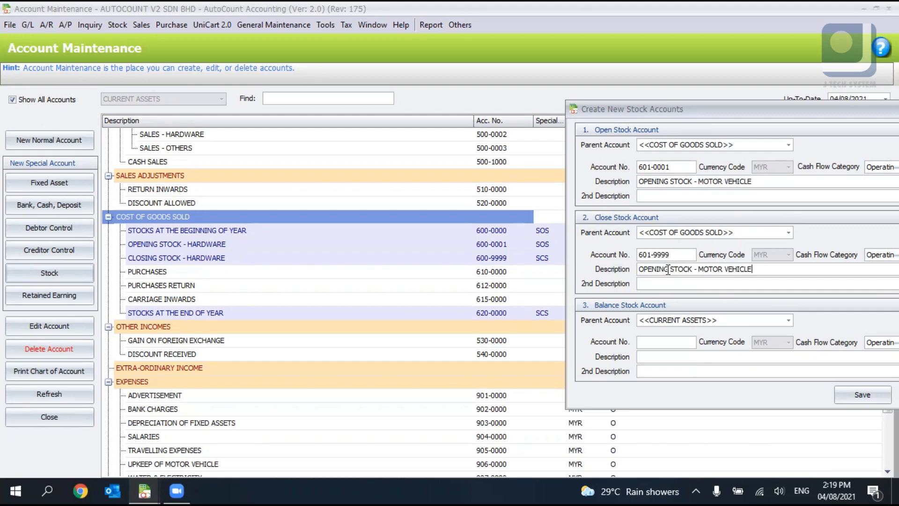
{"action": "left_click_drag", "start_coordinate": [670, 269], "coordinate": [590, 272]}
{"action": "type", "text": "CLOSING"}
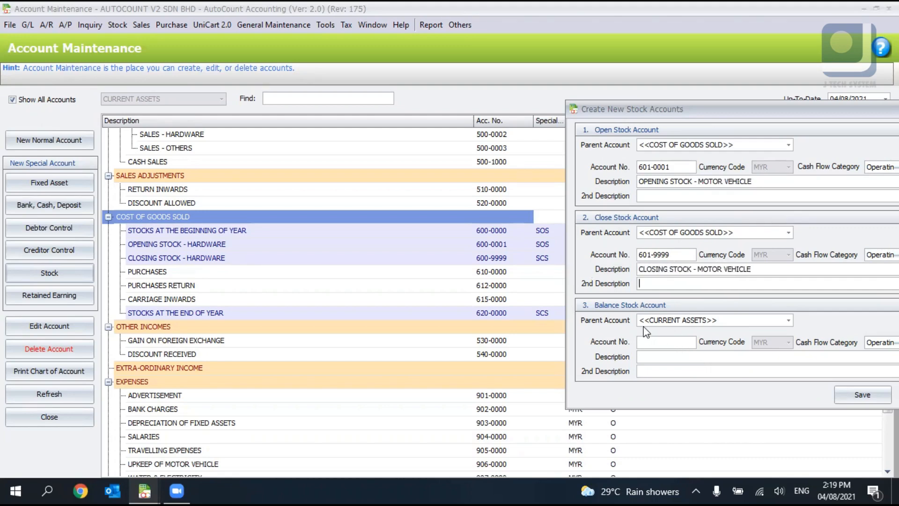
Enter balance stock account 399-9999, BALANCE STOCK - MOTOR VEHICLE, under CURRENT ASSETS and save the stock accounts
{"action": "left_click", "coordinate": [660, 341]}
{"action": "type", "text": "399-9999"}
{"action": "key", "text": "Tab"}
{"action": "key", "text": "Tab"}
{"action": "type", "text": "BALANCE STOCK - MO"}
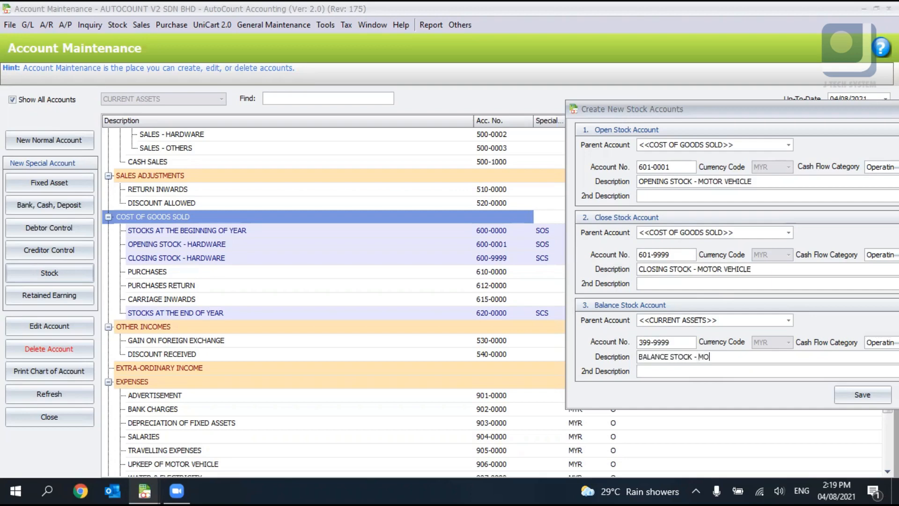
{"action": "type", "text": "TOR VE"}
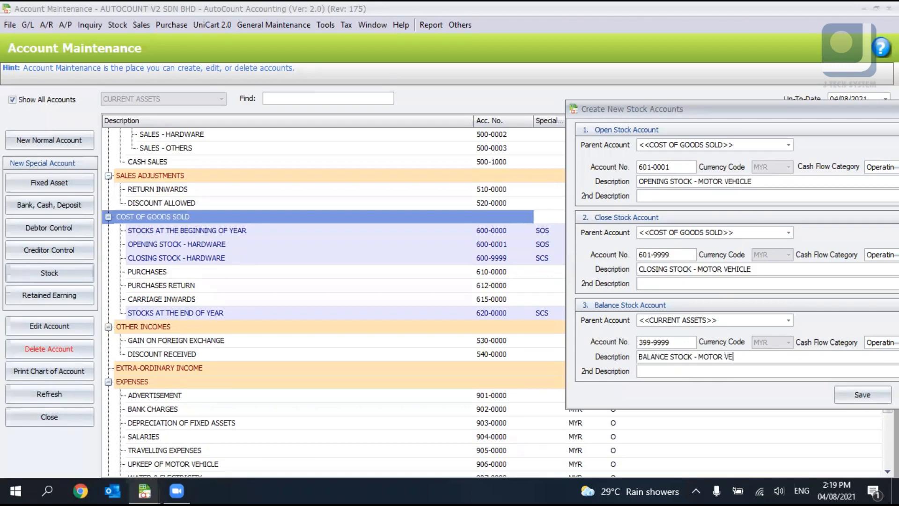
{"action": "type", "text": "HICLE"}
{"action": "left_click_drag", "start_coordinate": [733, 114], "coordinate": [578, 76]}
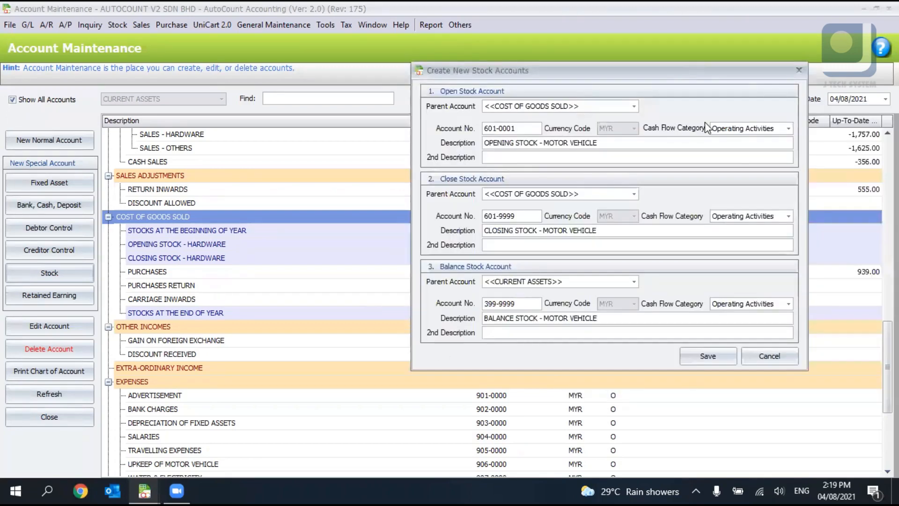
{"action": "left_click", "coordinate": [708, 357]}
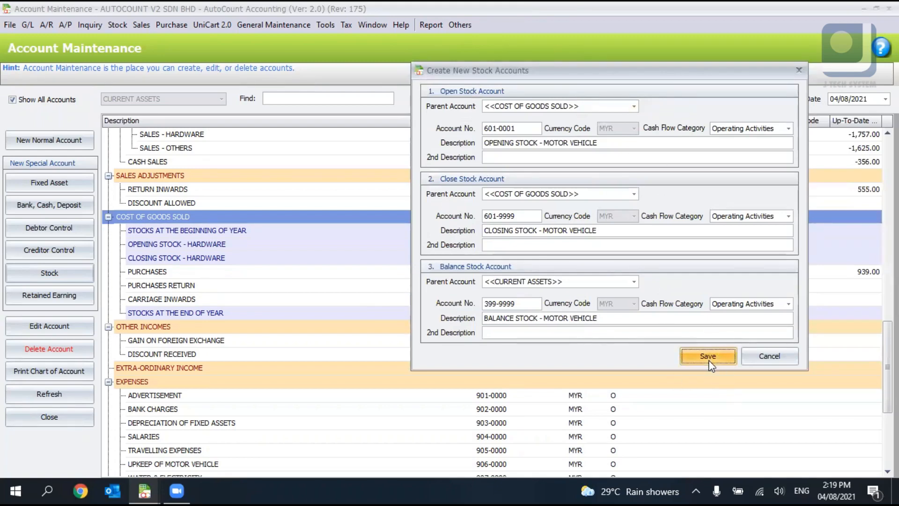
Try to create another retained earning special account alongside the existing RETAINED EARNING account
{"action": "left_click", "coordinate": [260, 219]}
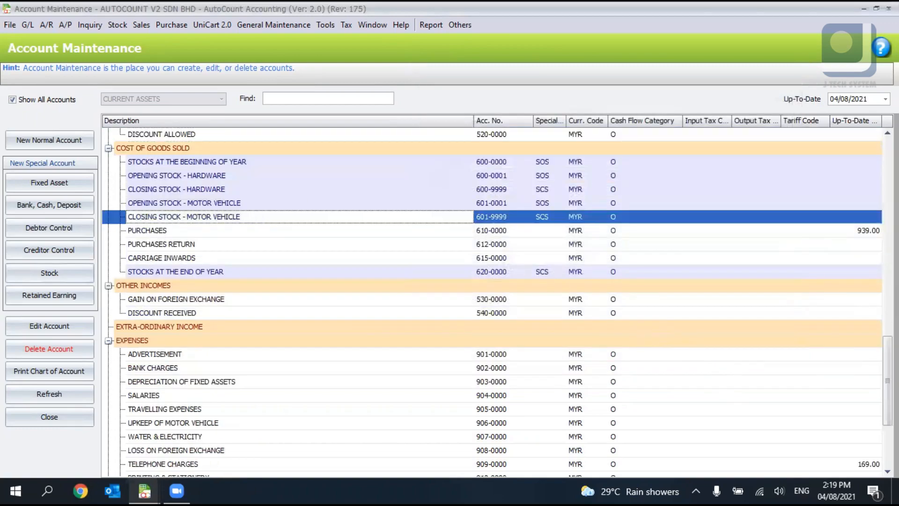
{"action": "scroll", "coordinate": [260, 219], "scroll_direction": "up", "scroll_amount": 10}
{"action": "left_click_drag", "start_coordinate": [888, 273], "coordinate": [888, 140]}
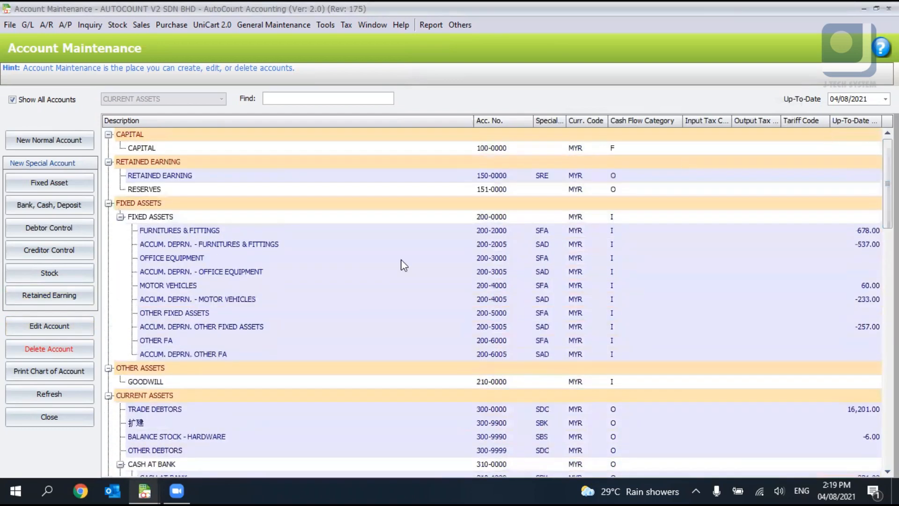
{"action": "left_click", "coordinate": [294, 177]}
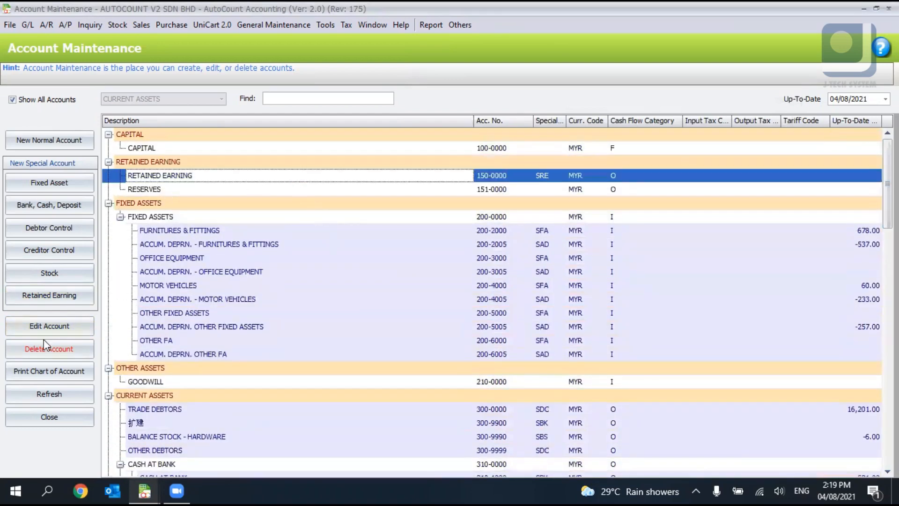
{"action": "left_click", "coordinate": [29, 296]}
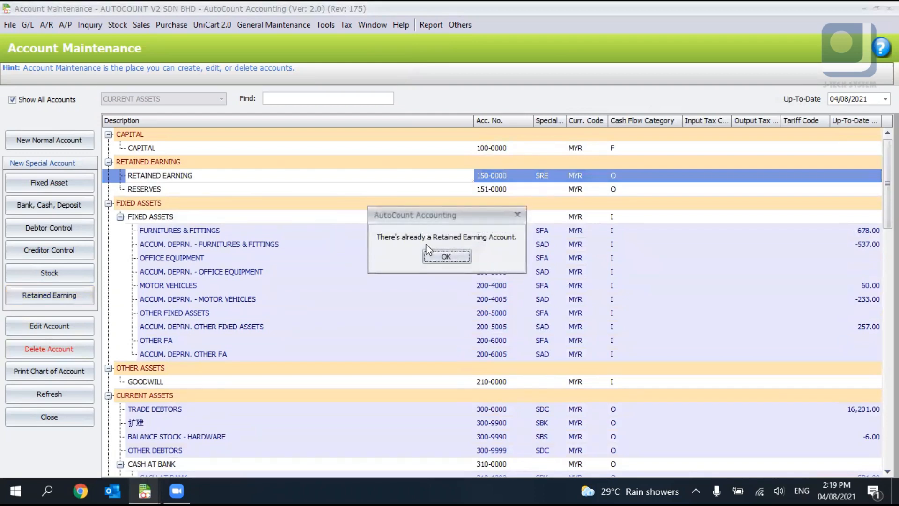
{"action": "left_click", "coordinate": [447, 257]}
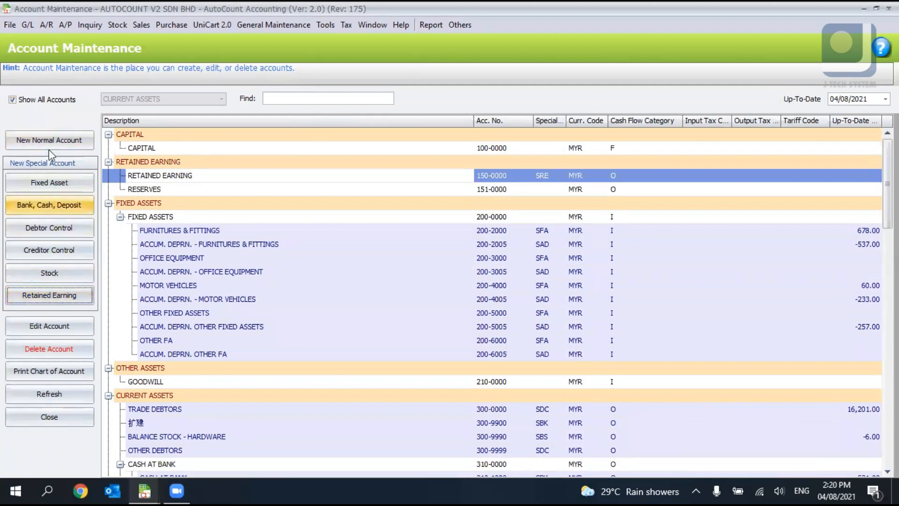
View the edit form of the RETAINED EARNING account, including its description, and cancel without saving
{"action": "left_click", "coordinate": [50, 327]}
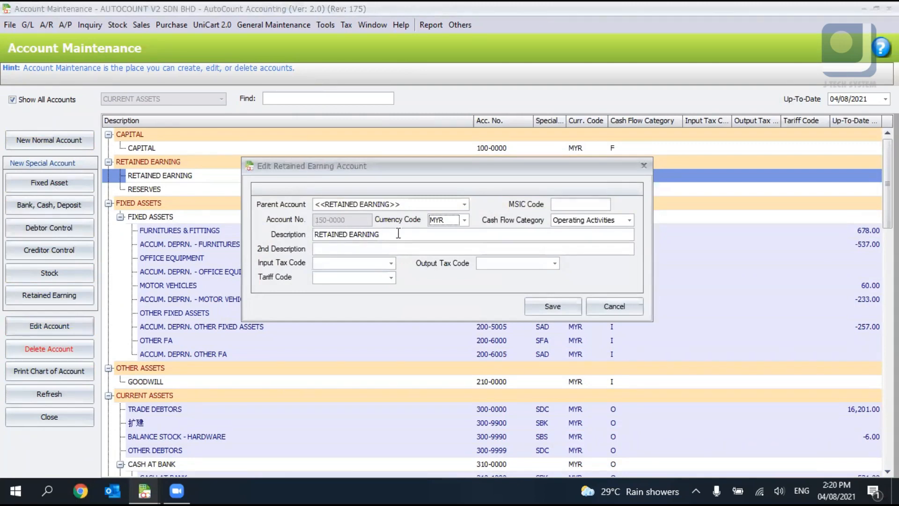
{"action": "left_click", "coordinate": [313, 236]}
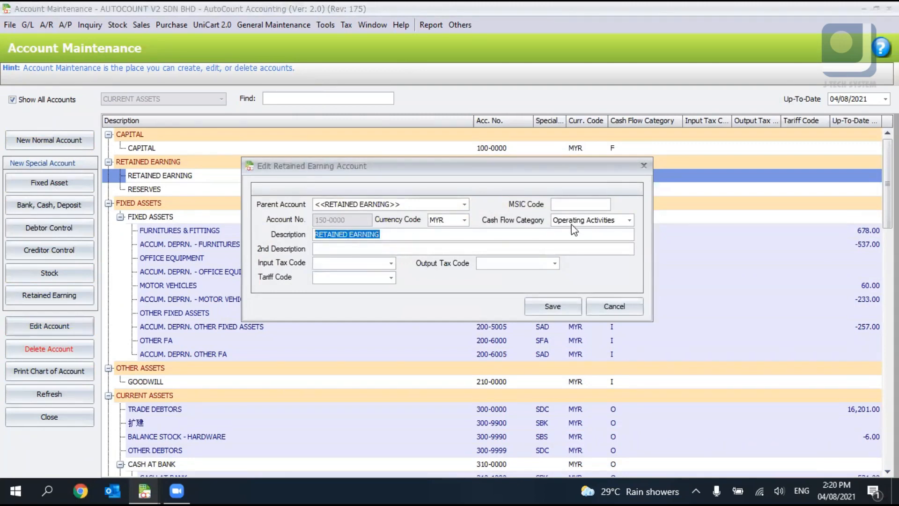
{"action": "left_click", "coordinate": [630, 308]}
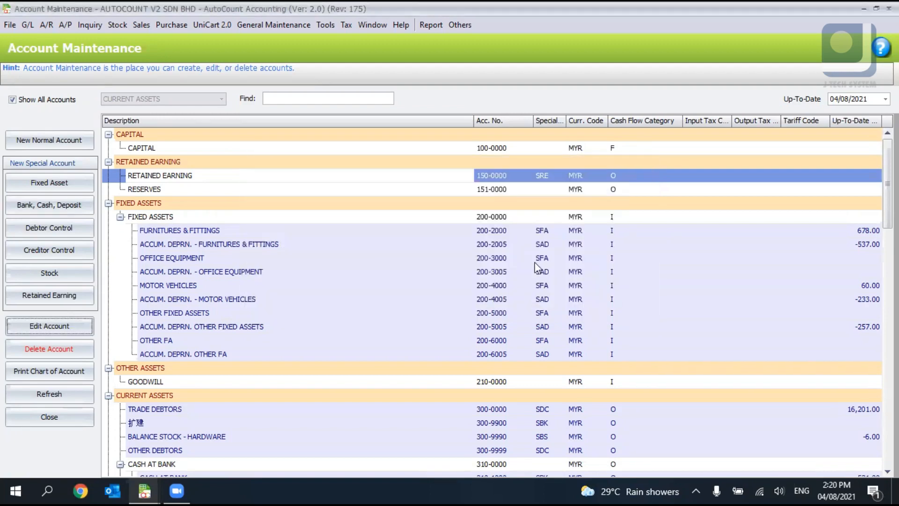
View the available code-changing tools, including Change Account Number, and review the asset and liability accounts
{"action": "left_click", "coordinate": [320, 25]}
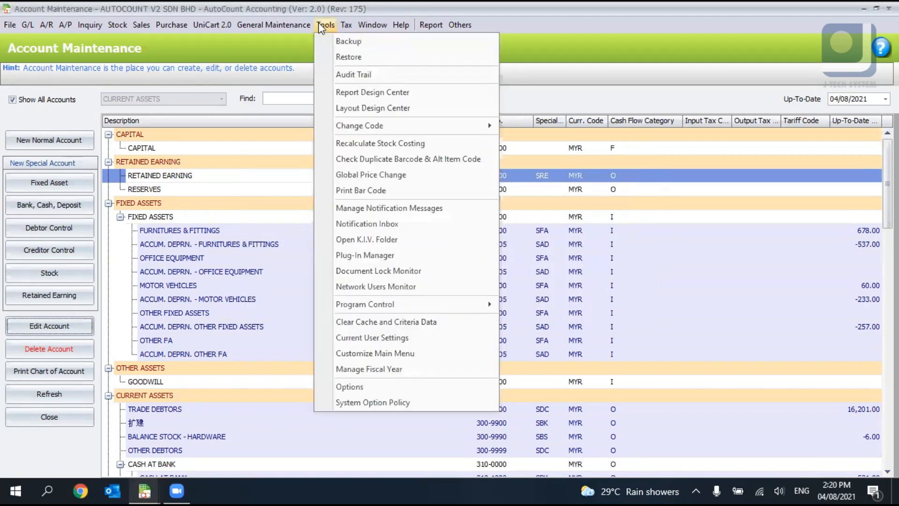
{"action": "mouse_move", "coordinate": [408, 125]}
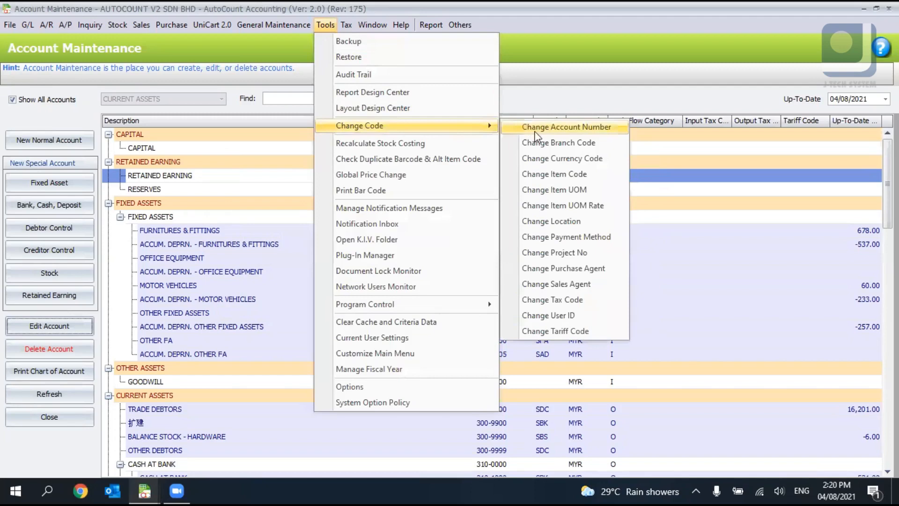
{"action": "left_click", "coordinate": [687, 255]}
{"action": "scroll", "coordinate": [442, 292], "scroll_direction": "down", "scroll_amount": 3}
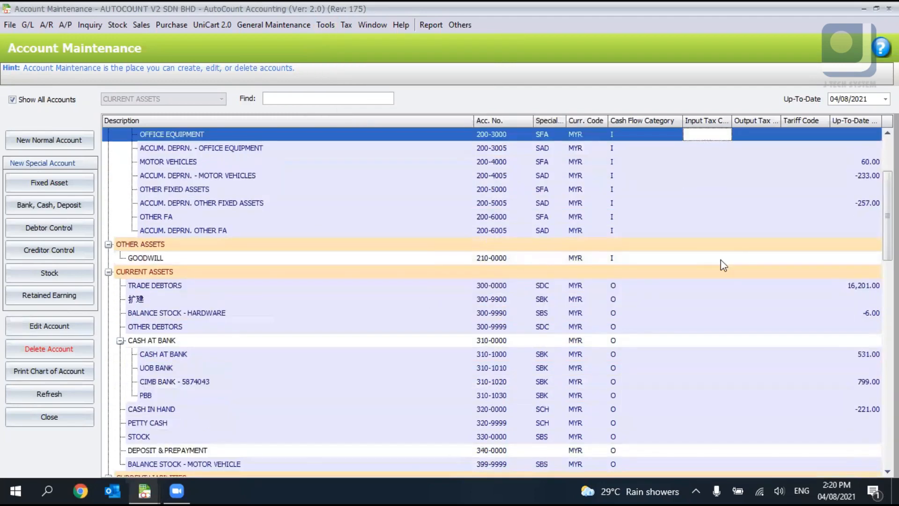
{"action": "scroll", "coordinate": [492, 300], "scroll_direction": "down", "scroll_amount": 3}
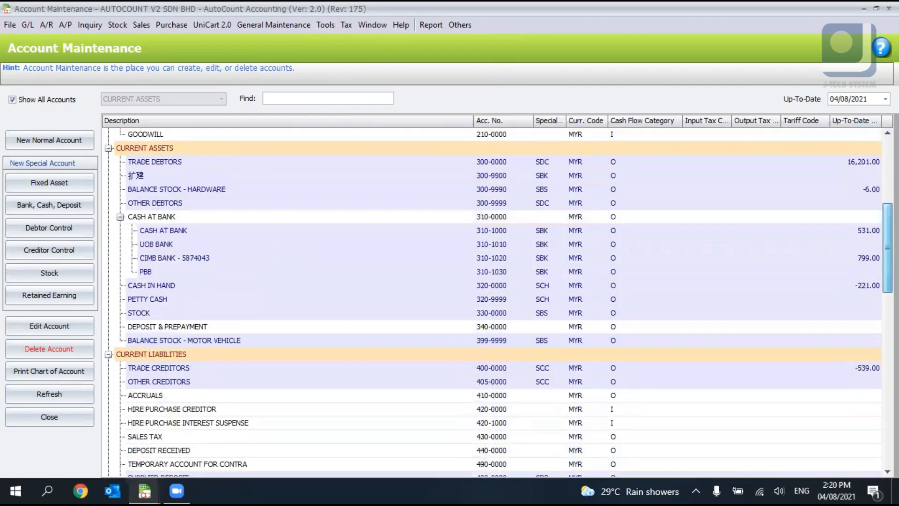
{"action": "scroll", "coordinate": [446, 244], "scroll_direction": "down", "scroll_amount": 1}
{"action": "scroll", "coordinate": [447, 244], "scroll_direction": "up", "scroll_amount": 3}
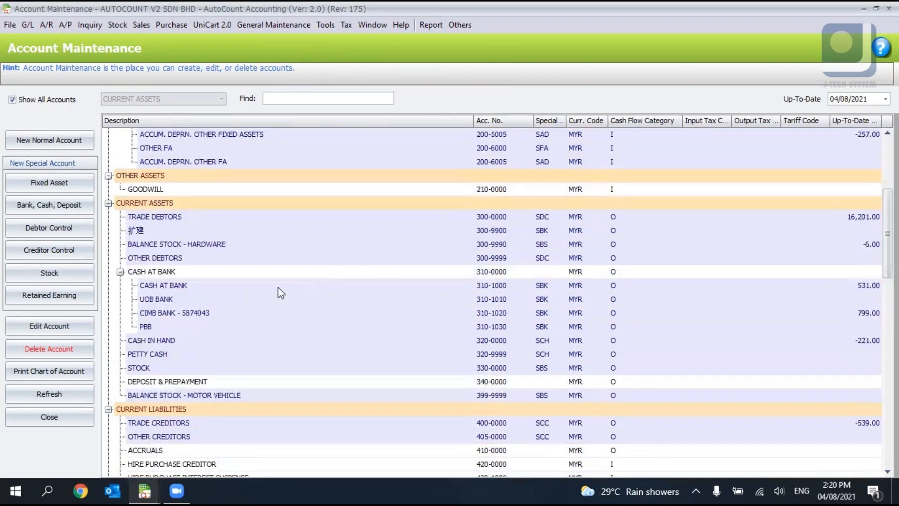
Try to delete the CASH AT BANK account 310-1000 under CURRENT ASSETS, and refresh the account list
{"action": "left_click", "coordinate": [181, 330]}
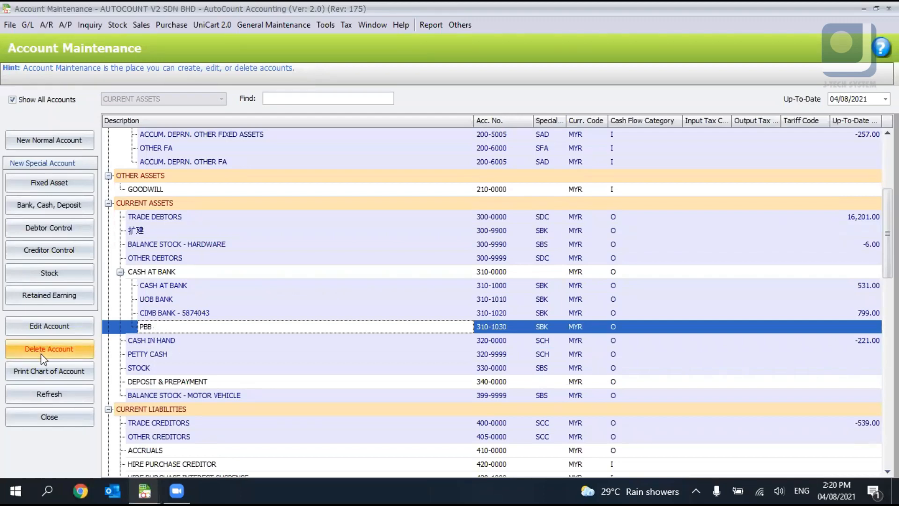
{"action": "left_click", "coordinate": [755, 284]}
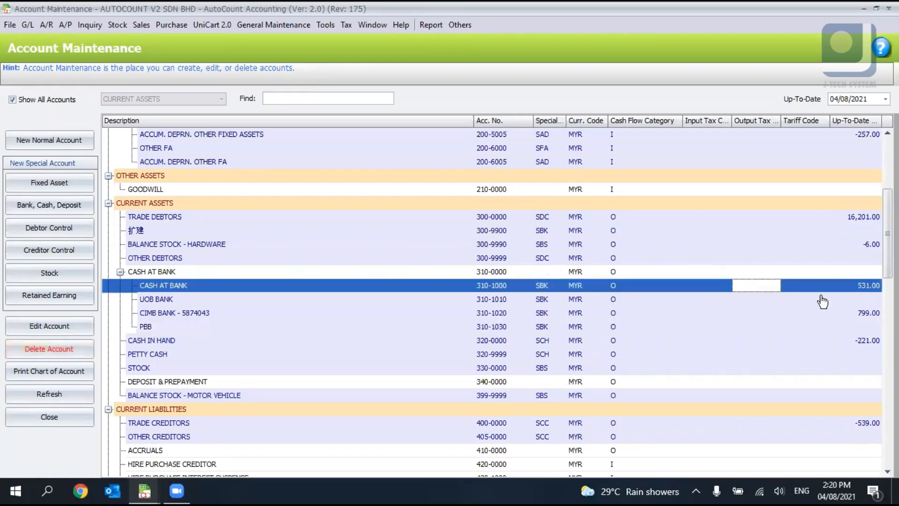
{"action": "left_click", "coordinate": [84, 355]}
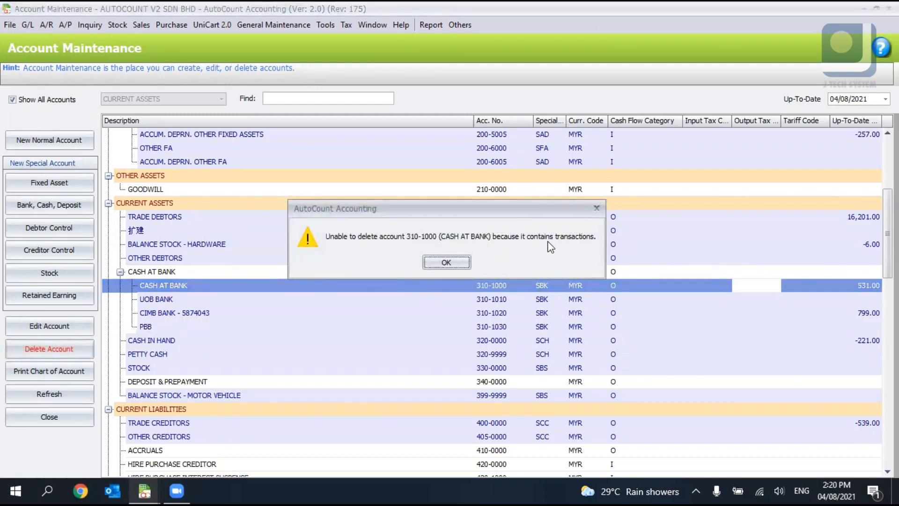
{"action": "left_click", "coordinate": [465, 267]}
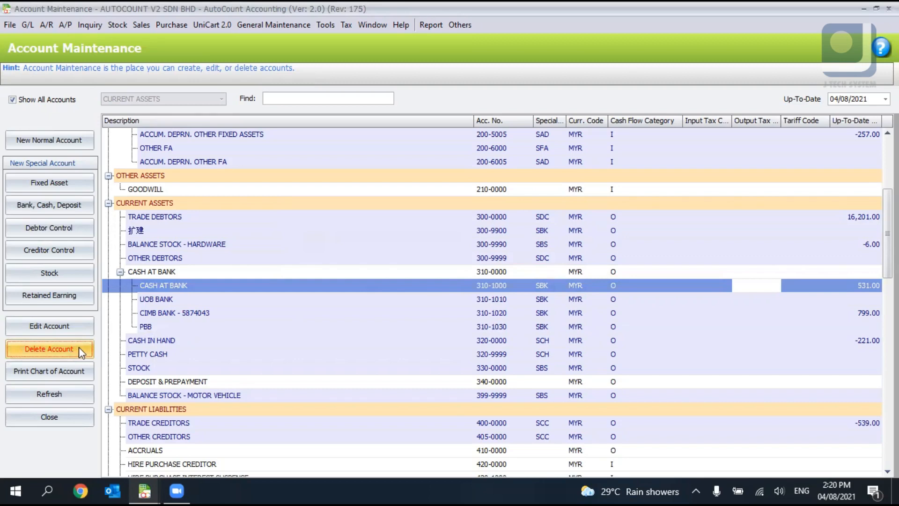
{"action": "left_click", "coordinate": [81, 395]}
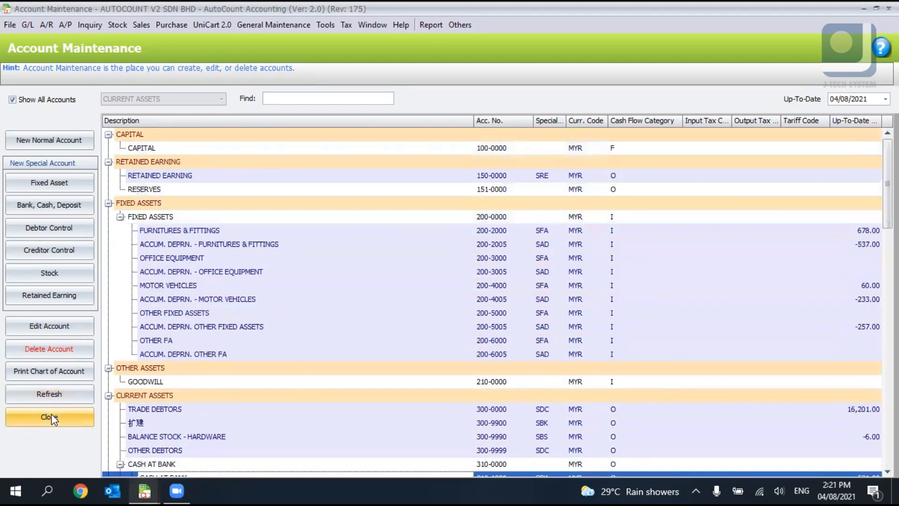
Preview the printed chart of accounts for General Ledger Accounts sorted by AccNo, look through it, and close the report
{"action": "left_click", "coordinate": [54, 371]}
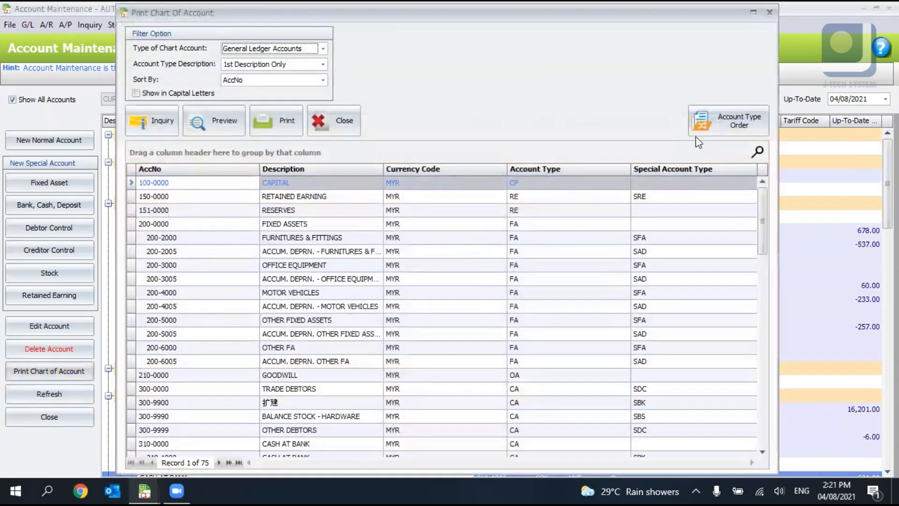
{"action": "left_click", "coordinate": [214, 121]}
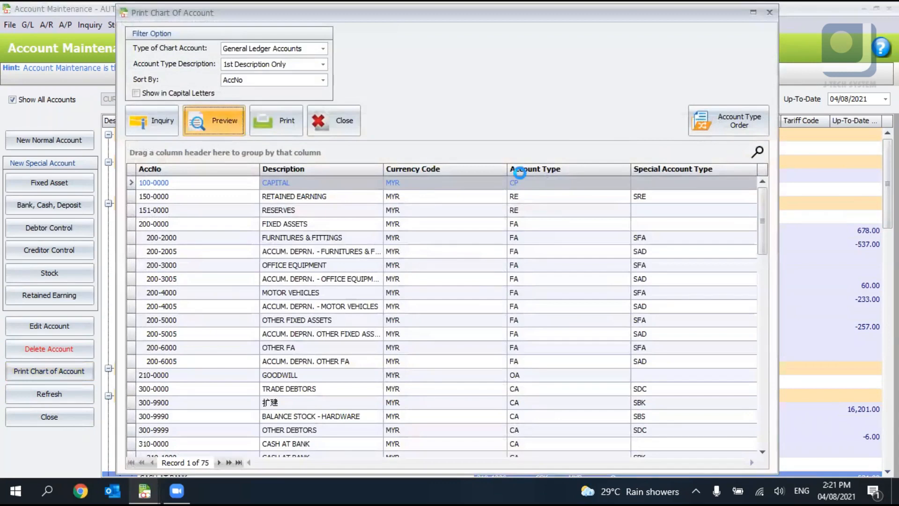
{"action": "left_click", "coordinate": [555, 337]}
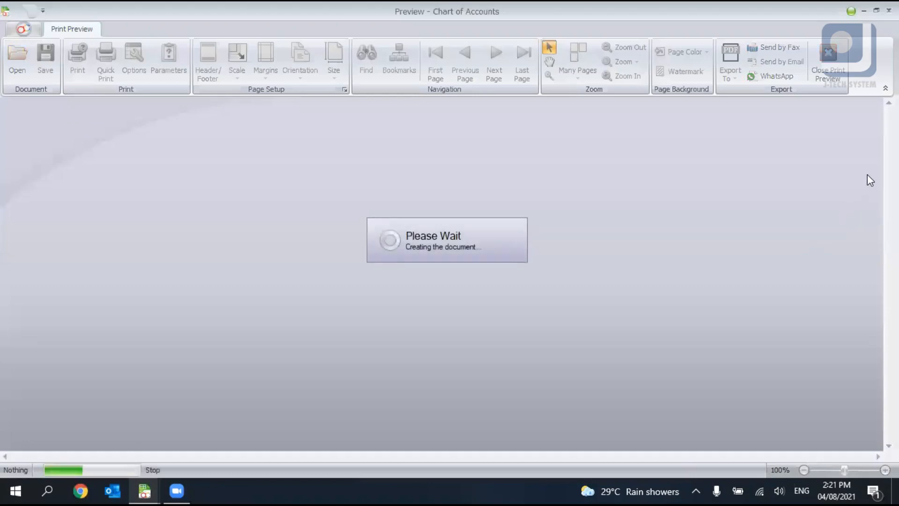
{"action": "scroll", "coordinate": [440, 274], "scroll_direction": "down", "scroll_amount": 20}
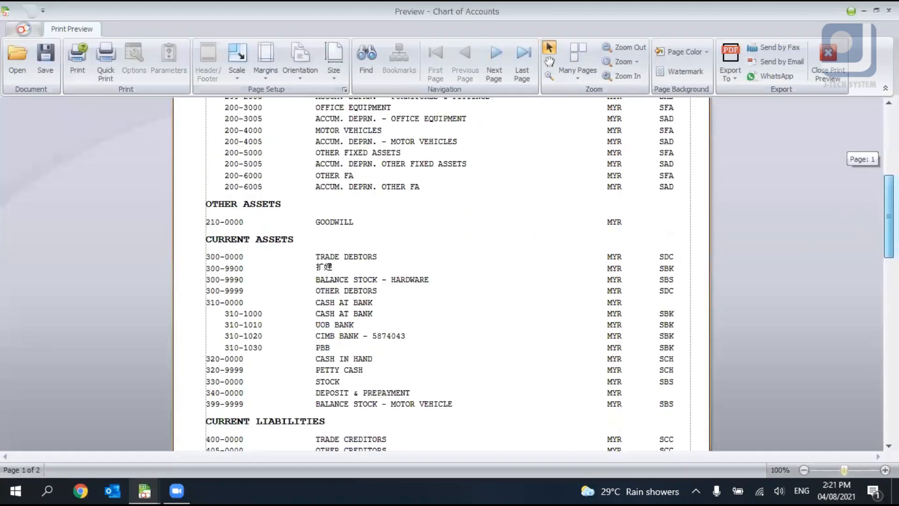
{"action": "scroll", "coordinate": [440, 274], "scroll_direction": "up", "scroll_amount": 20}
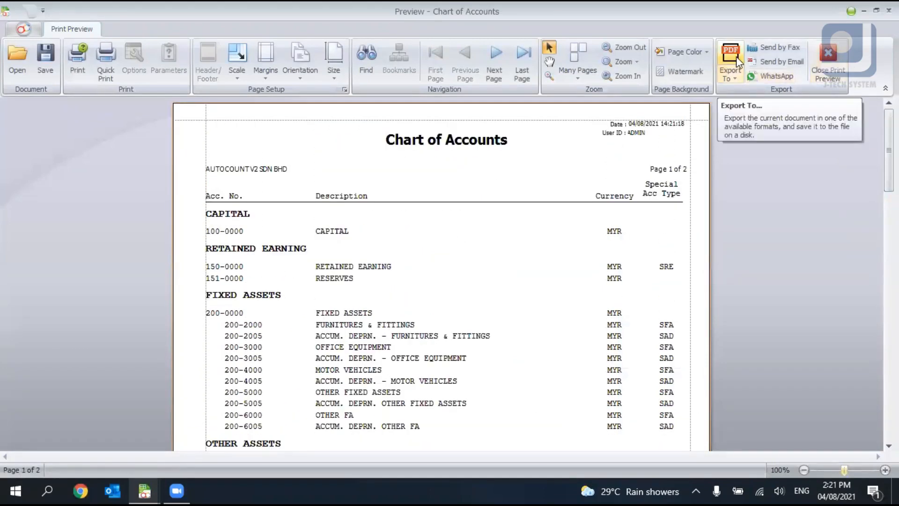
{"action": "left_click", "coordinate": [828, 65]}
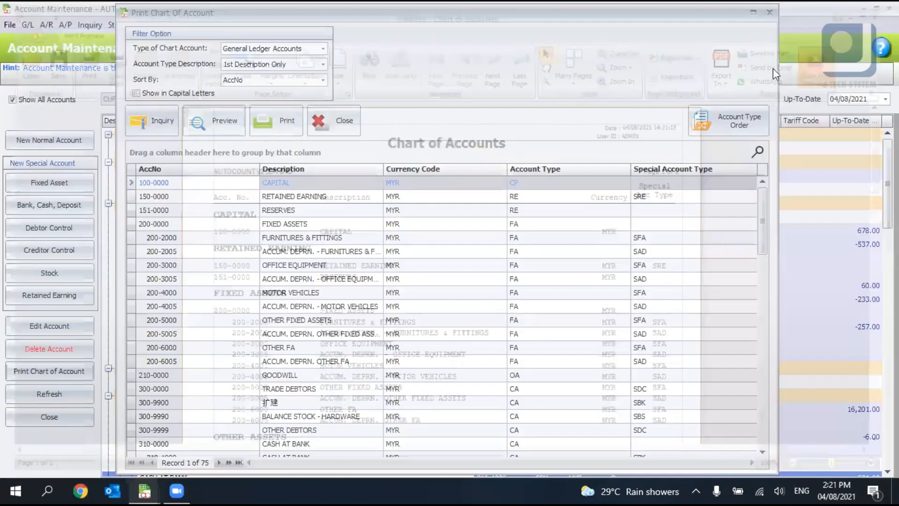
{"action": "left_click", "coordinate": [765, 12]}
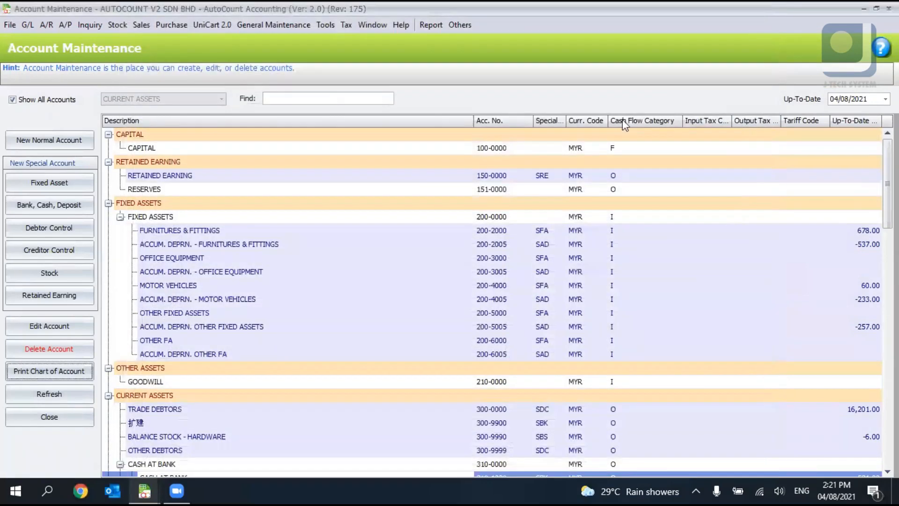
Review the list of general ledger functions and the chart of accounts from fixed assets through expenses
{"action": "left_click", "coordinate": [29, 26]}
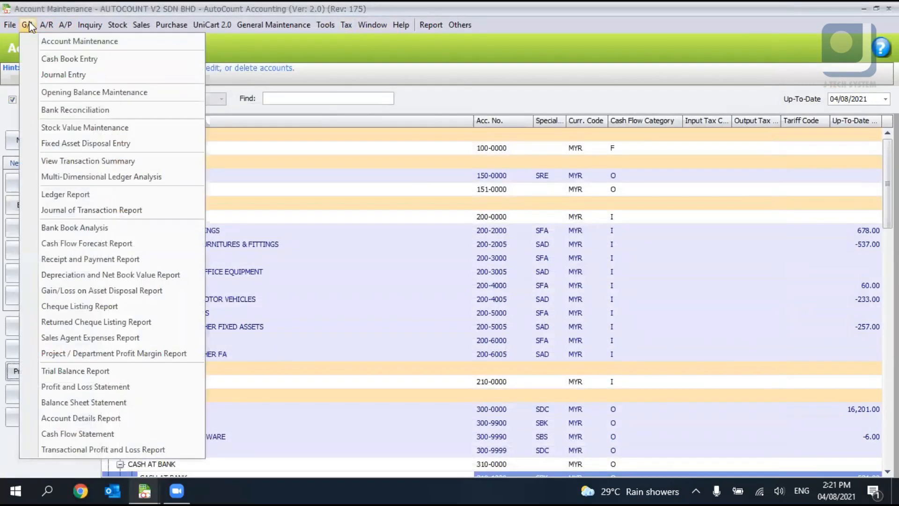
{"action": "left_click", "coordinate": [444, 231]}
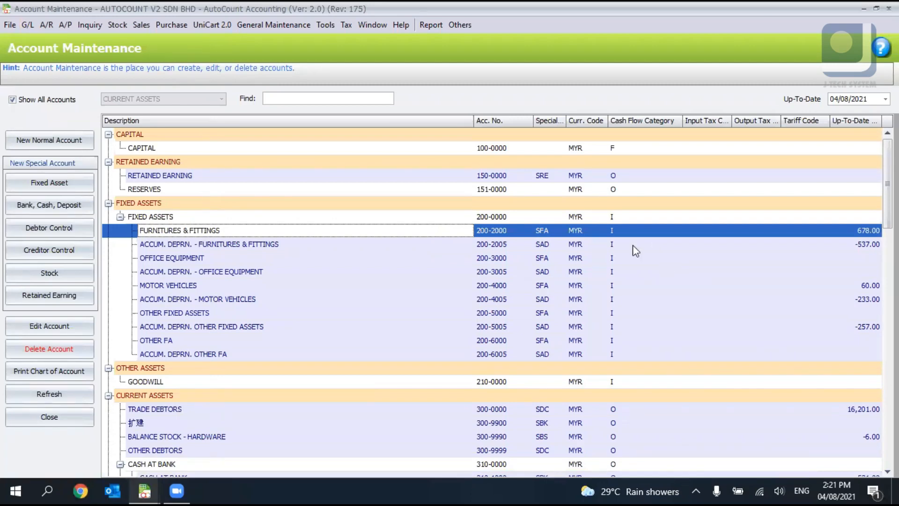
{"action": "scroll", "coordinate": [794, 237], "scroll_direction": "down", "scroll_amount": 1}
{"action": "scroll", "coordinate": [497, 302], "scroll_direction": "down", "scroll_amount": 20}
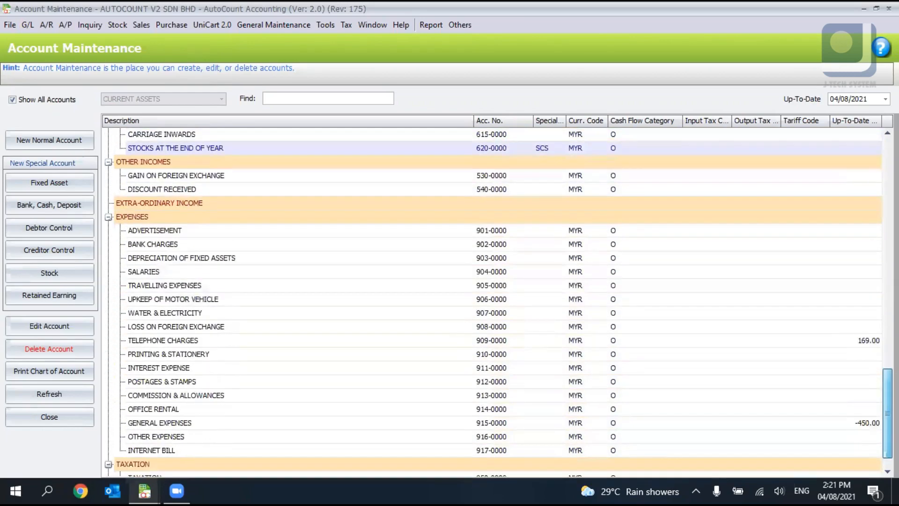
{"action": "scroll", "coordinate": [497, 302], "scroll_direction": "up", "scroll_amount": 10}
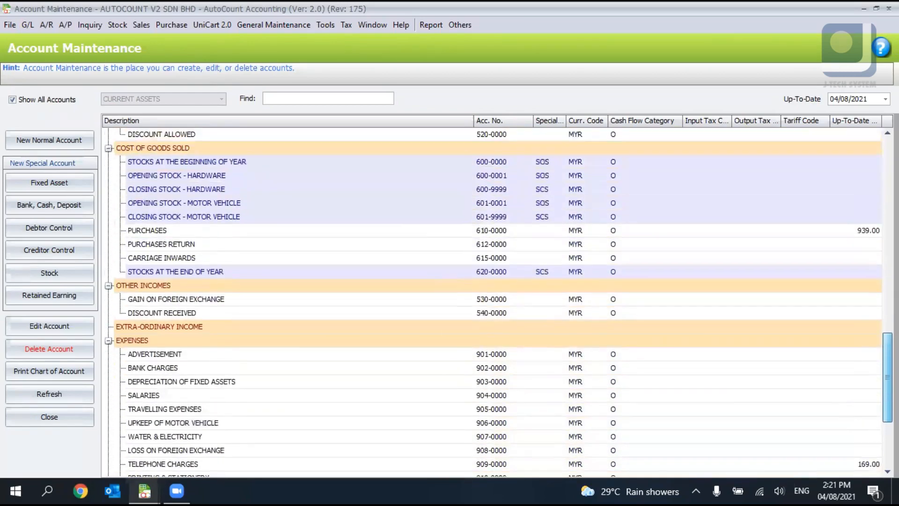
{"action": "scroll", "coordinate": [497, 302], "scroll_direction": "up", "scroll_amount": 11}
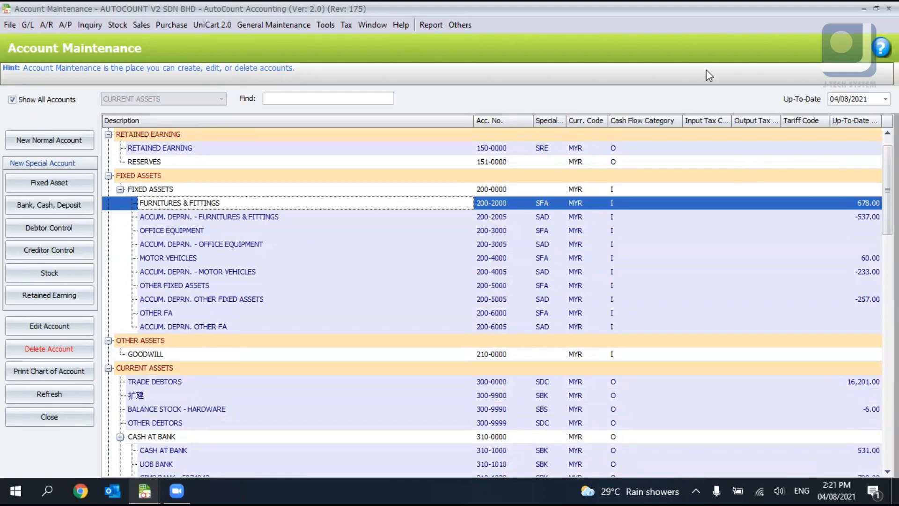
{"action": "left_click", "coordinate": [407, 59]}
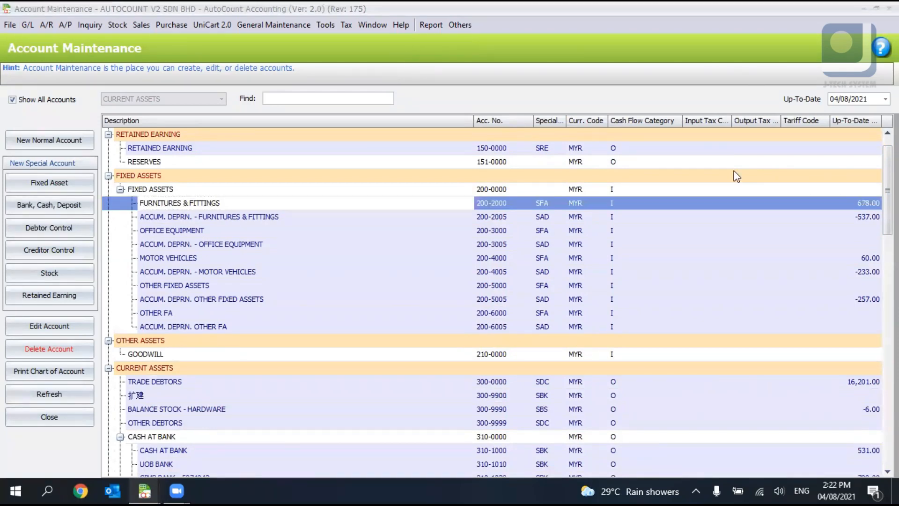
{"action": "left_click_drag", "start_coordinate": [887, 183], "coordinate": [887, 175]}
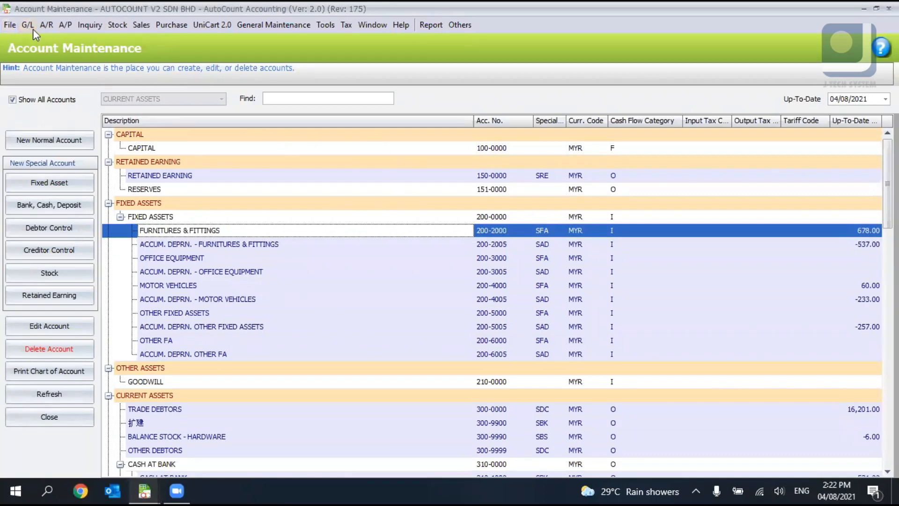
Check the start and end dates of Fiscal Year 2020 and Fiscal Year 2021 in Manage Fiscal Year, and close it
{"action": "left_click", "coordinate": [325, 23]}
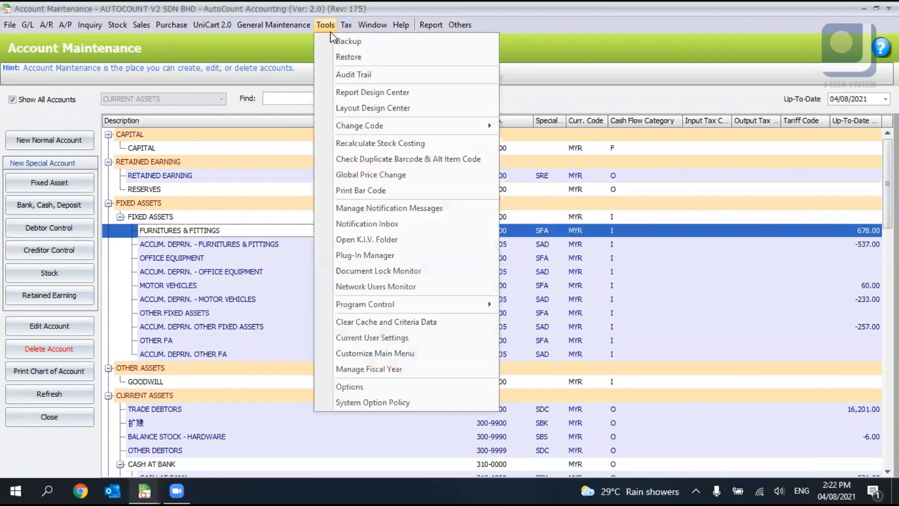
{"action": "left_click", "coordinate": [373, 370]}
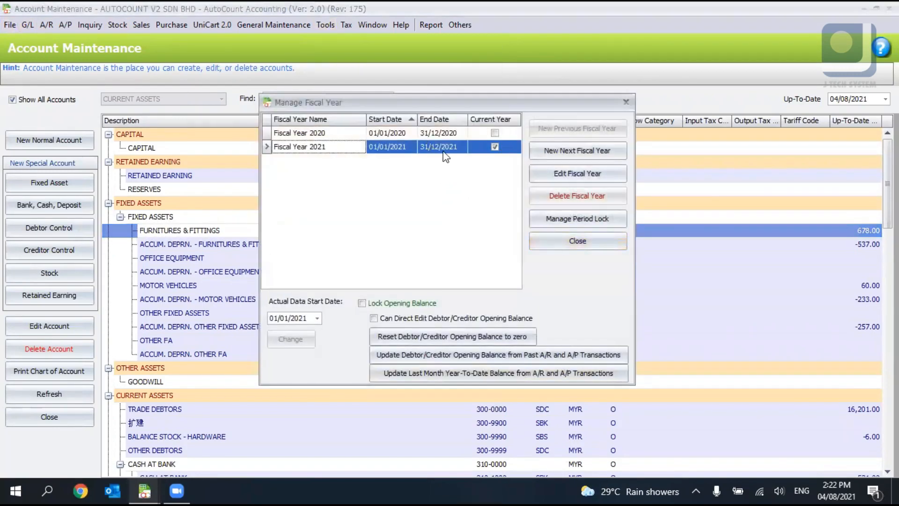
{"action": "left_click", "coordinate": [383, 136]}
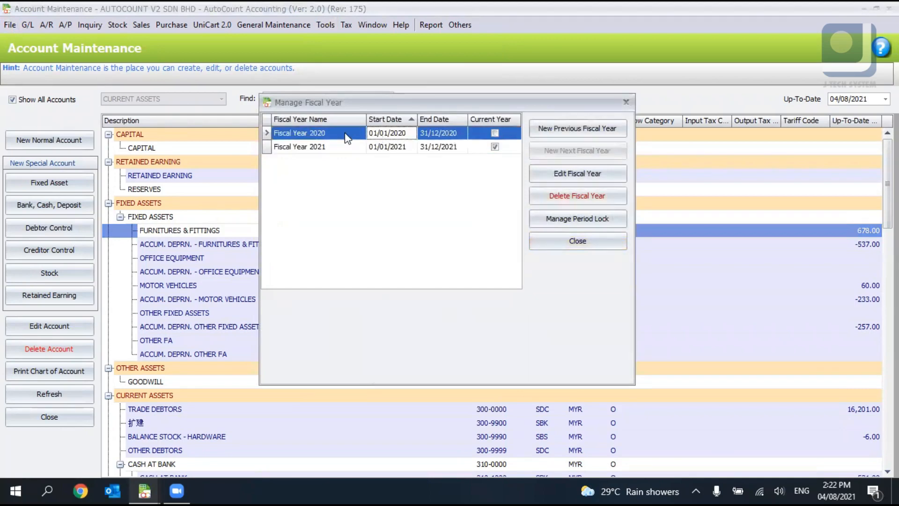
{"action": "left_click", "coordinate": [429, 147]}
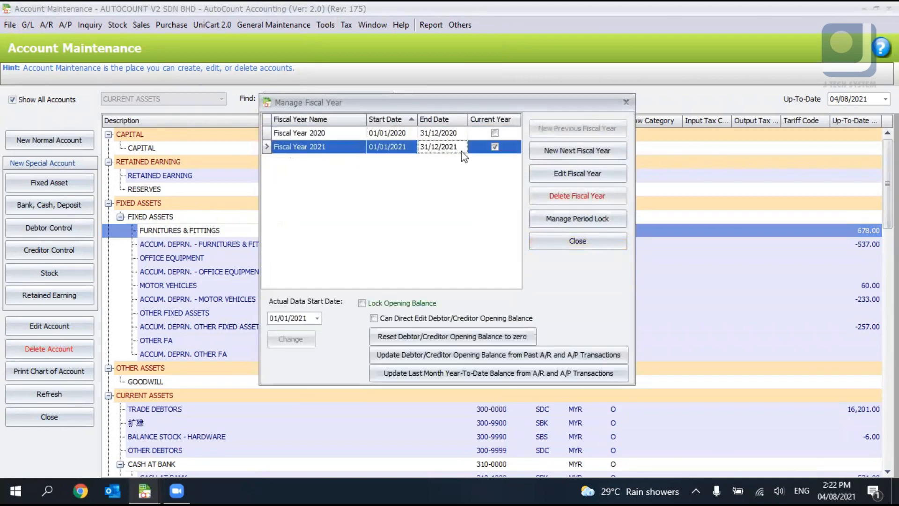
{"action": "left_click", "coordinate": [479, 134]}
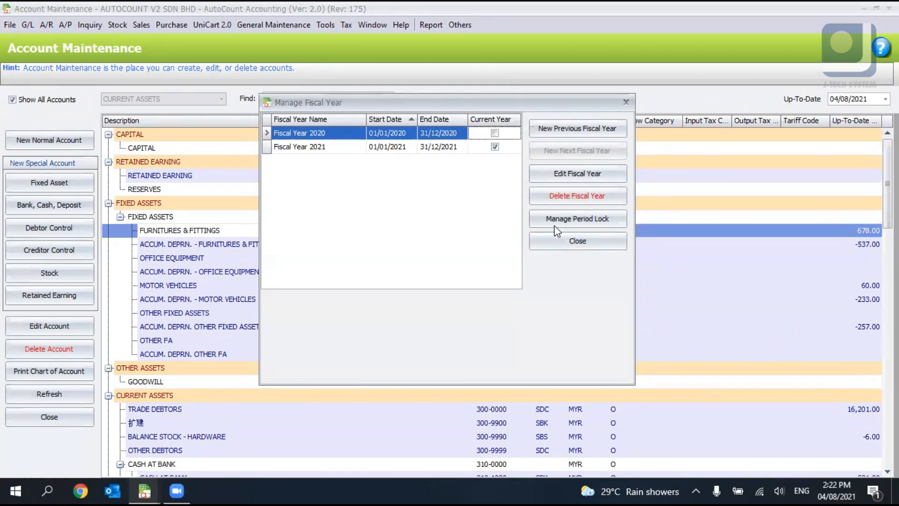
{"action": "left_click", "coordinate": [572, 251]}
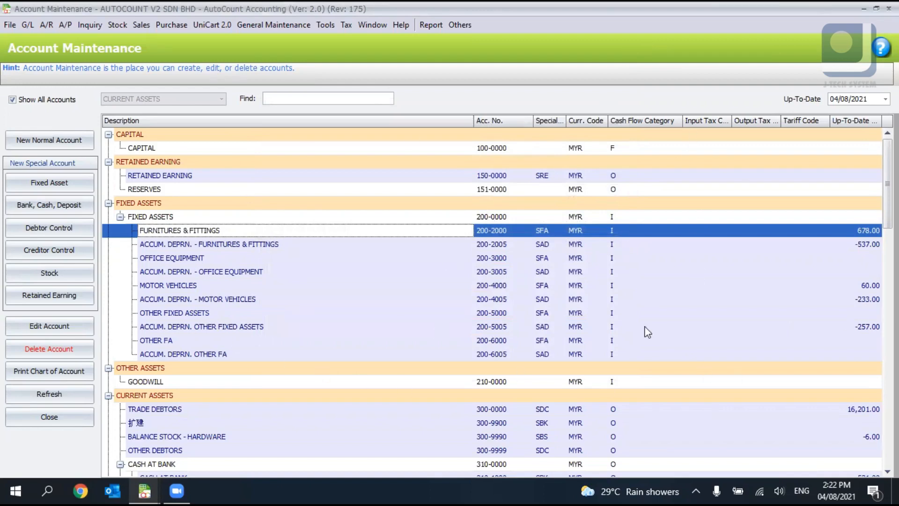
Open Opening Balance Maintenance and view the detail opening balance for All Projects in a maximized window
{"action": "mouse_move", "coordinate": [887, 187]}
{"action": "left_mouse_down"}
{"action": "mouse_move", "coordinate": [888, 267]}
{"action": "mouse_move", "coordinate": [888, 185]}
{"action": "left_mouse_up"}
{"action": "left_click", "coordinate": [28, 24]}
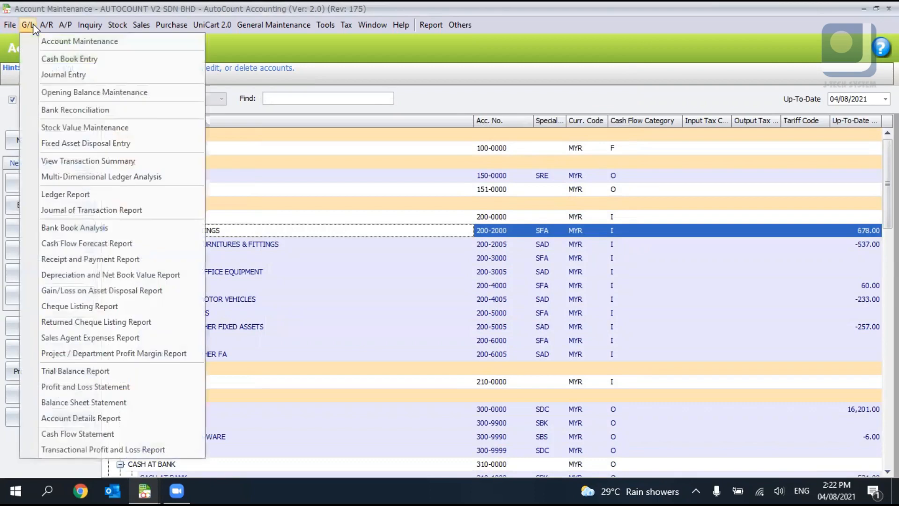
{"action": "left_click", "coordinate": [60, 93]}
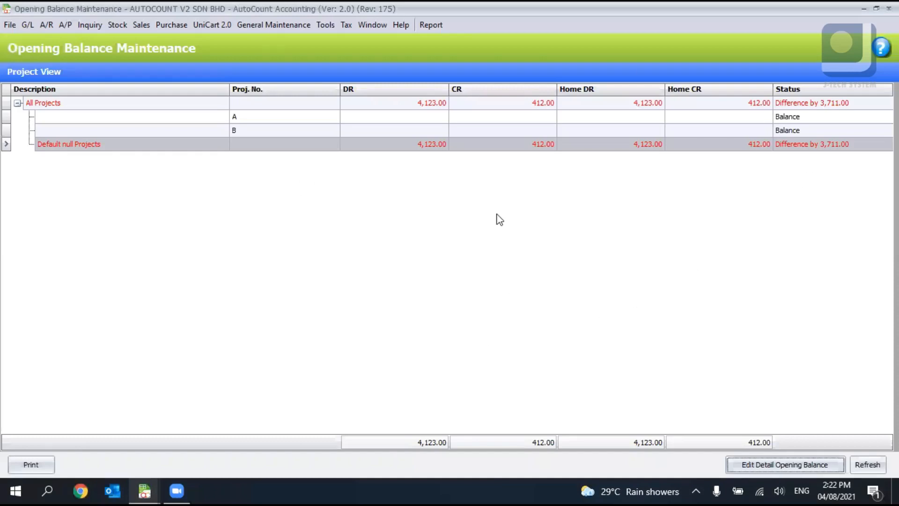
{"action": "left_click", "coordinate": [141, 142]}
{"action": "left_click", "coordinate": [207, 116]}
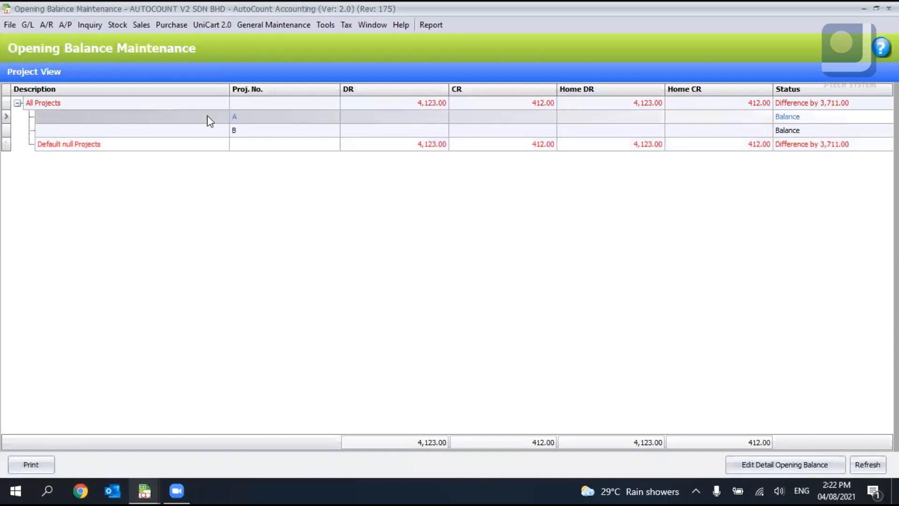
{"action": "left_click", "coordinate": [202, 107]}
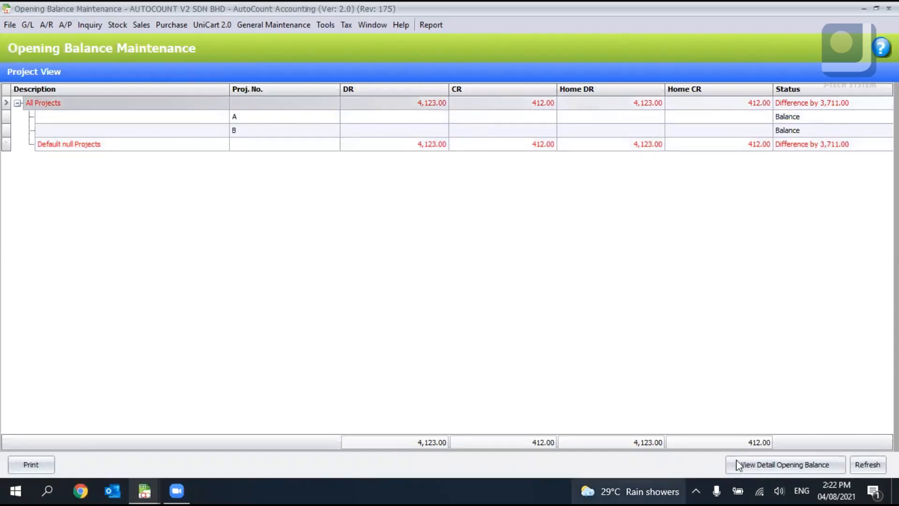
{"action": "left_click", "coordinate": [769, 465]}
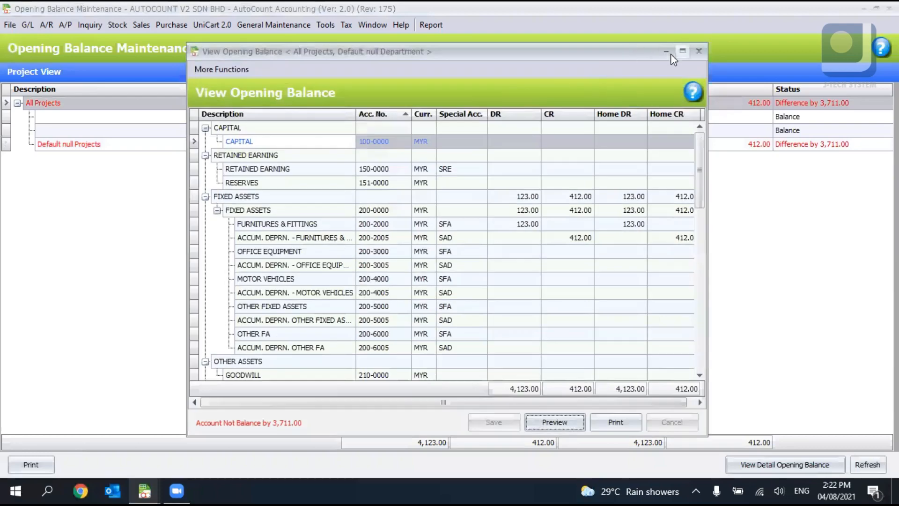
{"action": "left_click", "coordinate": [680, 53]}
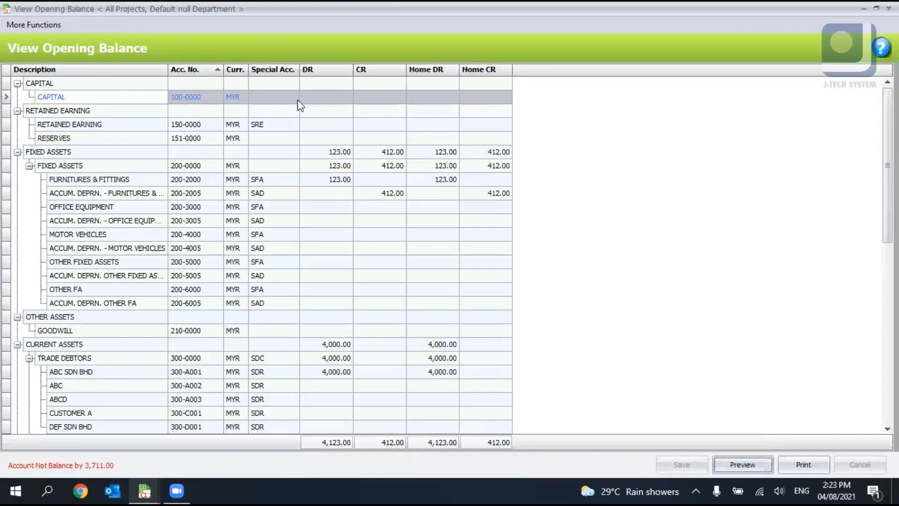
Examine the DR and CR opening balances of the fixed asset accounts, including FURNITURES & FITTINGS and MOTOR VEHICLES
{"action": "left_click_drag", "start_coordinate": [887, 159], "coordinate": [860, 118]}
{"action": "mouse_move", "coordinate": [887, 164]}
{"action": "left_mouse_down"}
{"action": "mouse_move", "coordinate": [887, 242]}
{"action": "mouse_move", "coordinate": [888, 163]}
{"action": "left_mouse_up"}
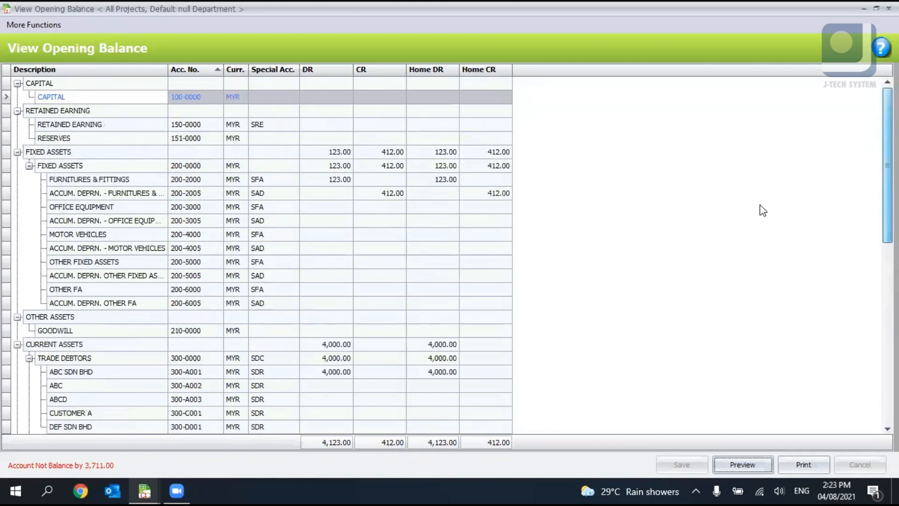
{"action": "left_click", "coordinate": [339, 151]}
{"action": "left_click", "coordinate": [327, 220]}
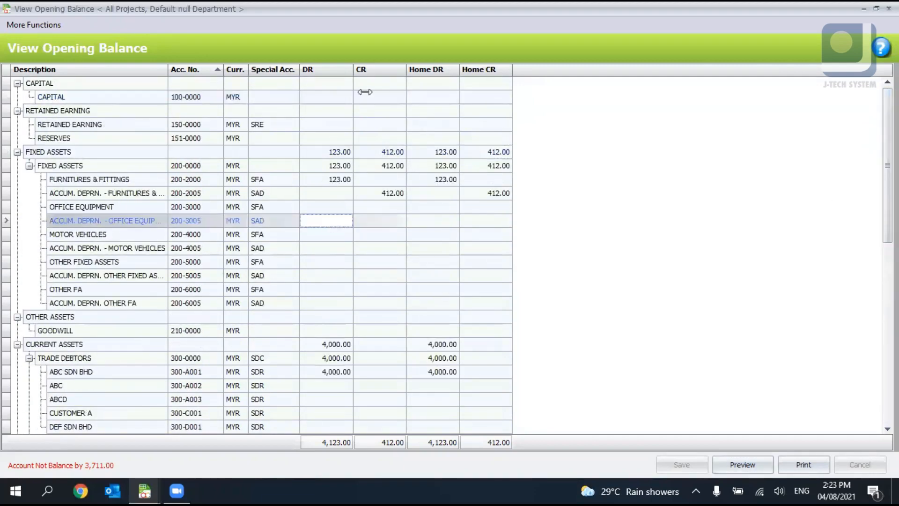
{"action": "left_click", "coordinate": [313, 178]}
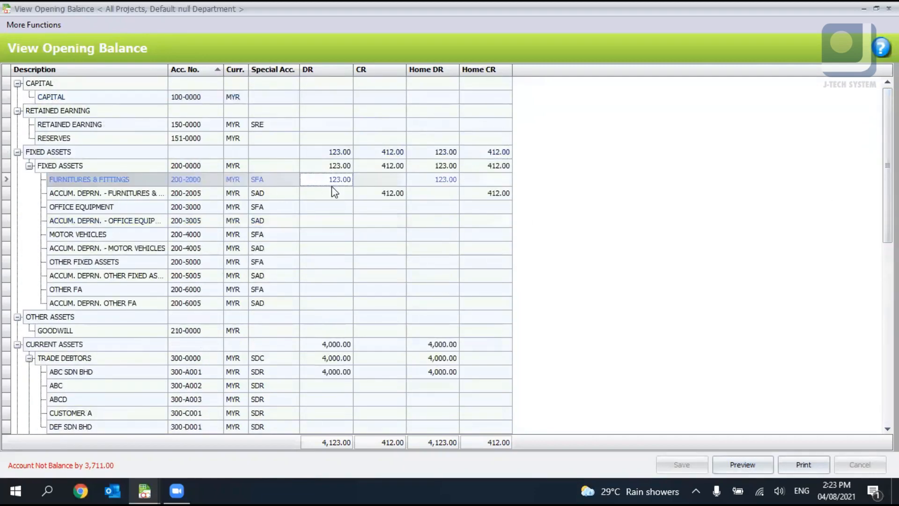
{"action": "left_click", "coordinate": [368, 235]}
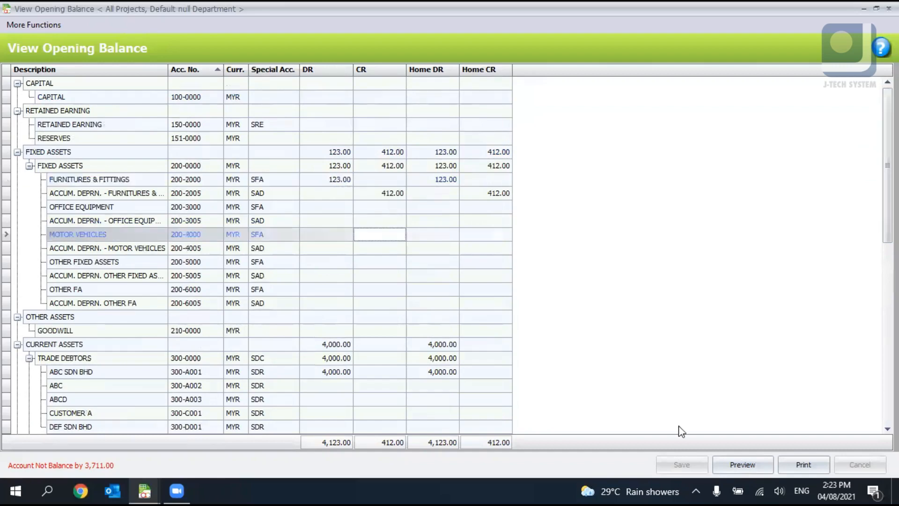
Examine the DR and CR opening balances of the fixed asset, current asset and bank accounts, and close the view
{"action": "left_click", "coordinate": [310, 181]}
{"action": "left_click", "coordinate": [327, 207]}
{"action": "left_click", "coordinate": [400, 181]}
{"action": "left_click", "coordinate": [397, 194]}
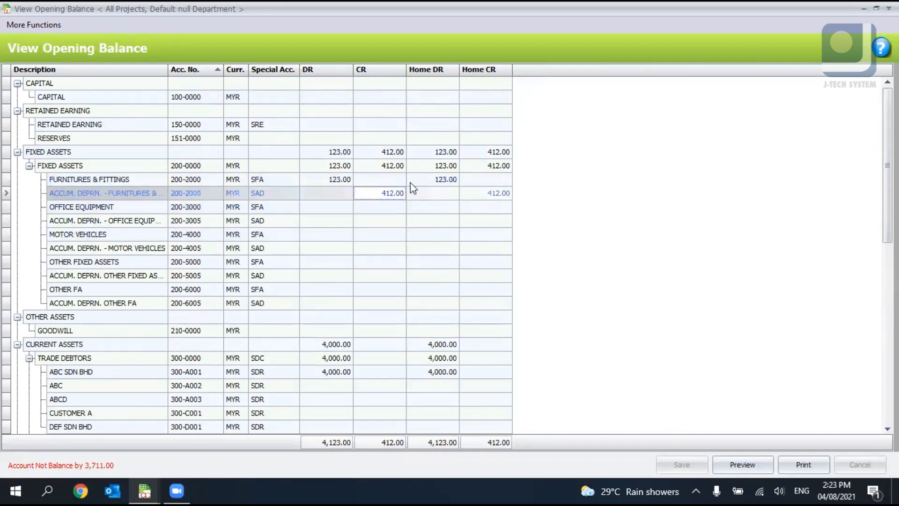
{"action": "left_click", "coordinate": [402, 290]}
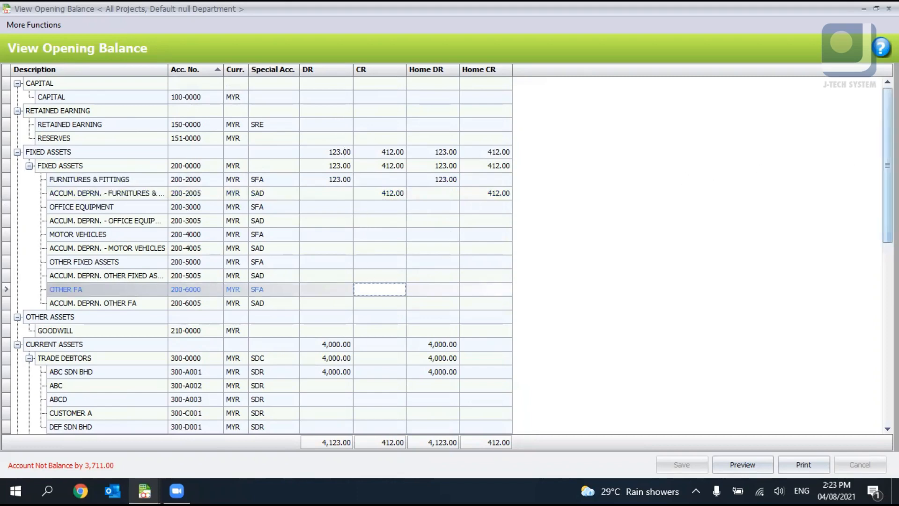
{"action": "mouse_move", "coordinate": [887, 164]}
{"action": "left_mouse_down"}
{"action": "mouse_move", "coordinate": [887, 182]}
{"action": "mouse_move", "coordinate": [887, 163]}
{"action": "left_mouse_up"}
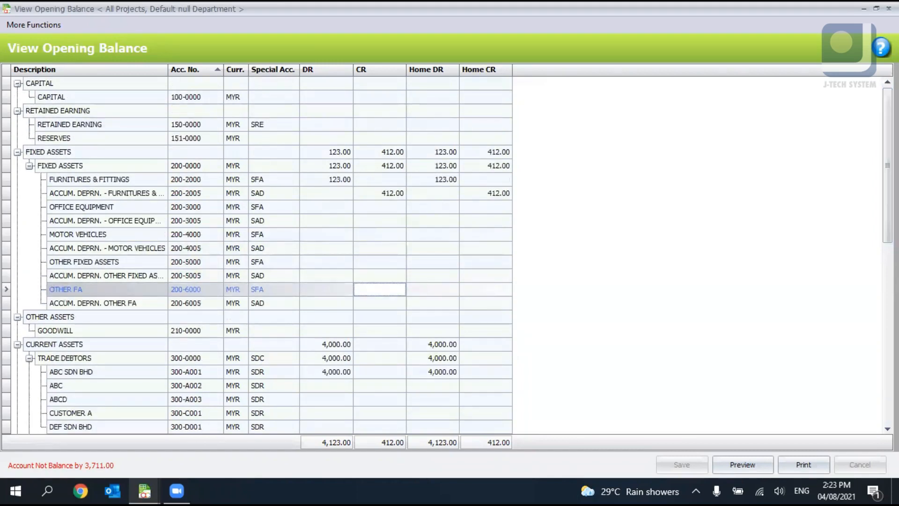
{"action": "left_click", "coordinate": [402, 262]}
{"action": "left_click", "coordinate": [345, 220]}
{"action": "left_click_drag", "start_coordinate": [888, 164], "coordinate": [887, 272]}
{"action": "left_click", "coordinate": [261, 293]}
{"action": "left_click", "coordinate": [888, 9]}
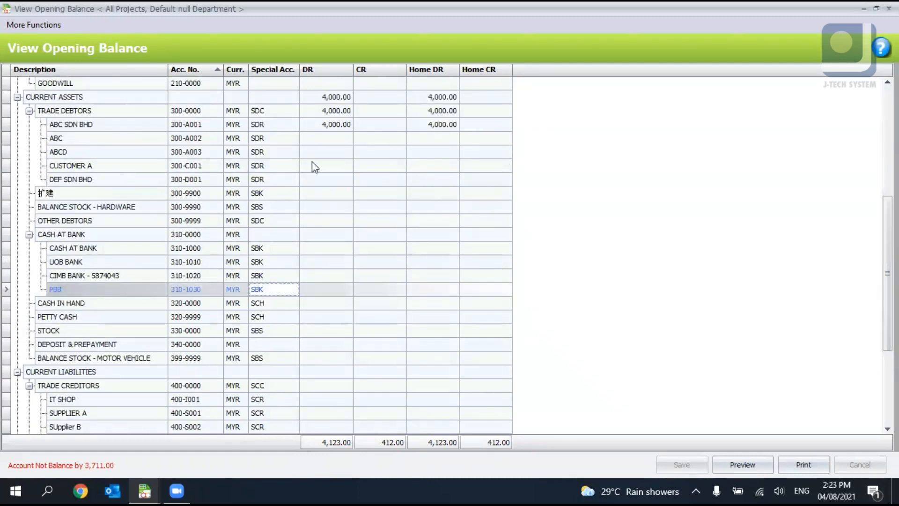
Open the detail opening balance of Default null Projects for editing and select the OFFICE EQUIPMENT DR amount
{"action": "left_click", "coordinate": [288, 108]}
{"action": "double_click", "coordinate": [289, 143]}
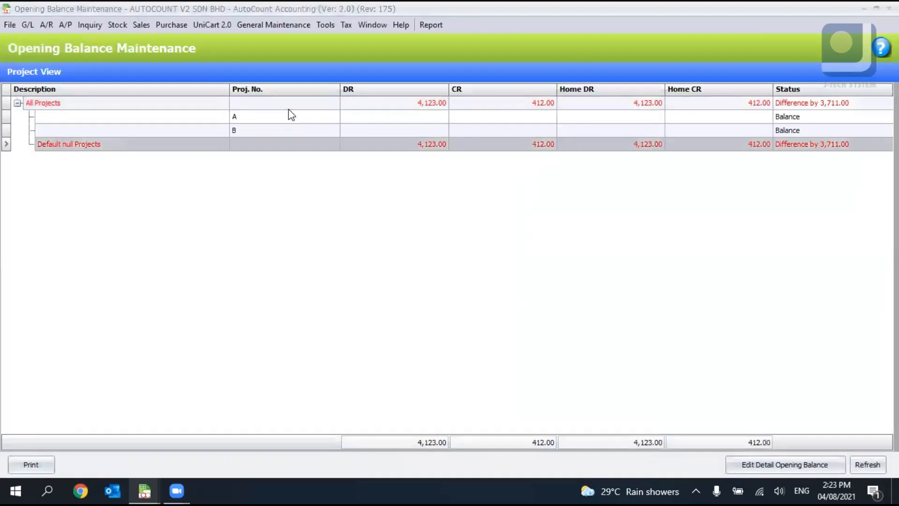
{"action": "left_click", "coordinate": [785, 465]}
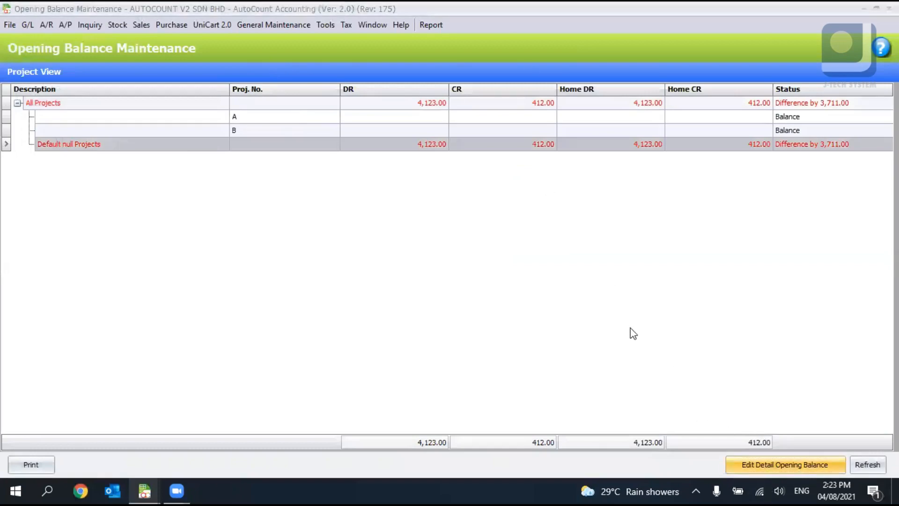
{"action": "left_click", "coordinate": [683, 50]}
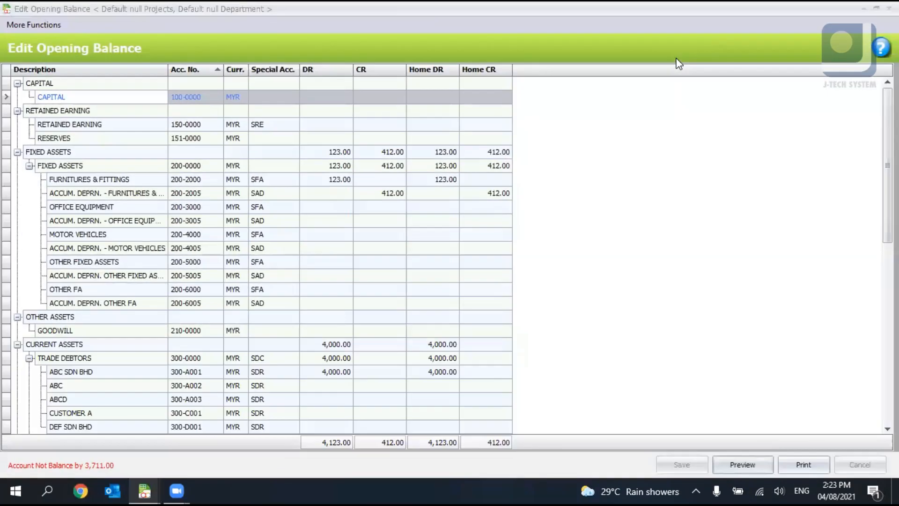
{"action": "left_click", "coordinate": [345, 206]}
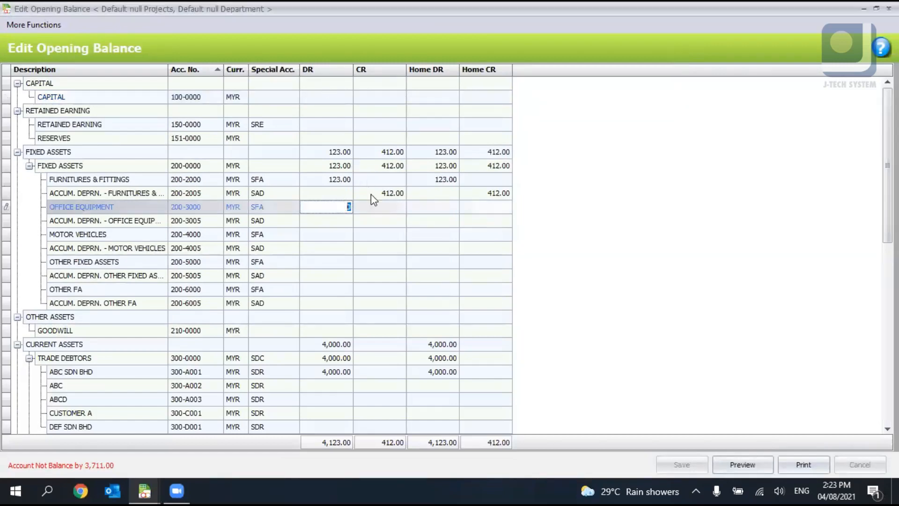
{"action": "left_click", "coordinate": [370, 211]}
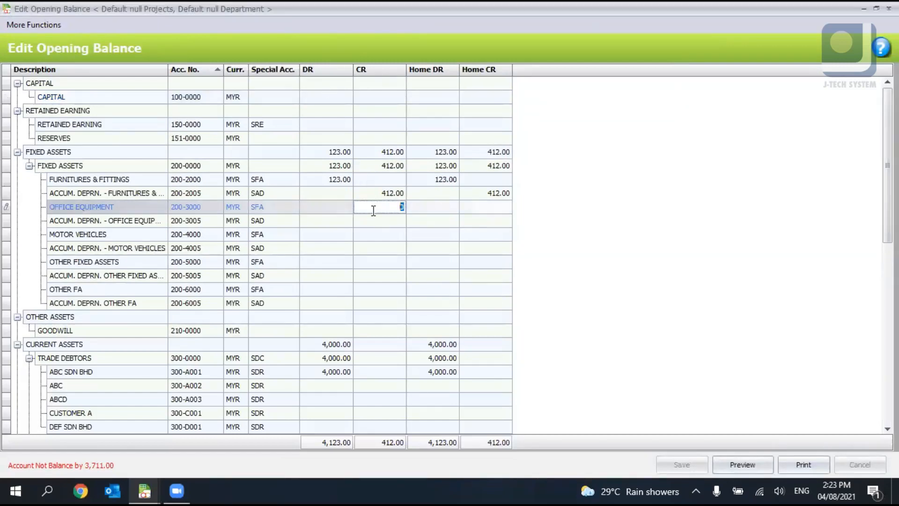
{"action": "left_click", "coordinate": [338, 208]}
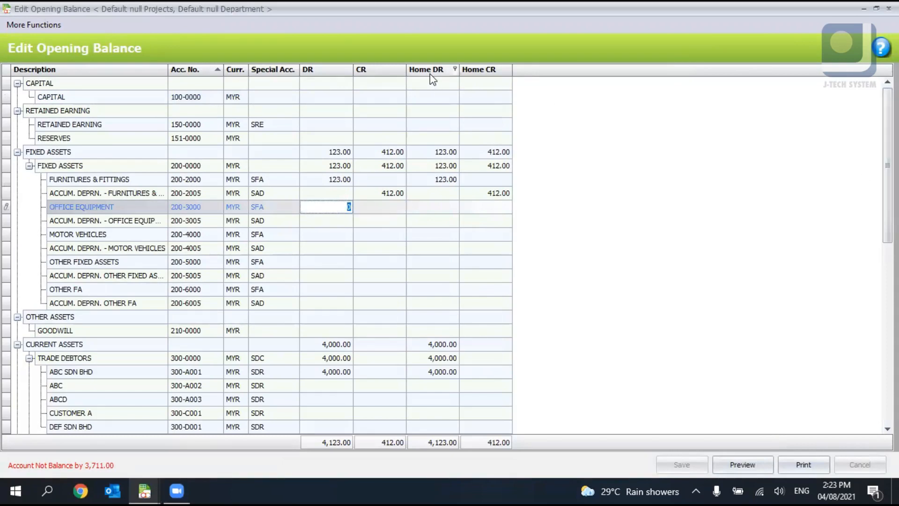
Review the current liabilities and the trade debtors' DR opening balances, and close the Edit Opening Balance window
{"action": "left_click_drag", "start_coordinate": [887, 166], "coordinate": [887, 345]}
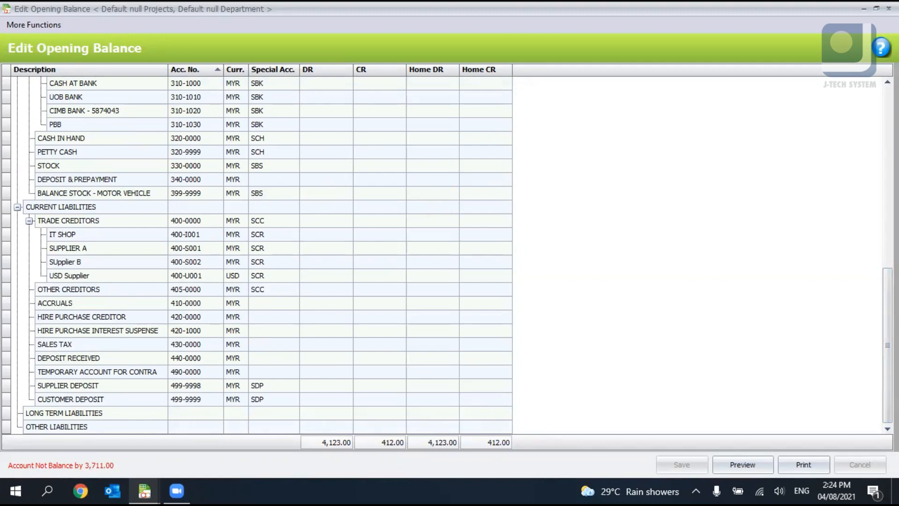
{"action": "left_click_drag", "start_coordinate": [888, 346], "coordinate": [887, 231]}
{"action": "left_click", "coordinate": [346, 224]}
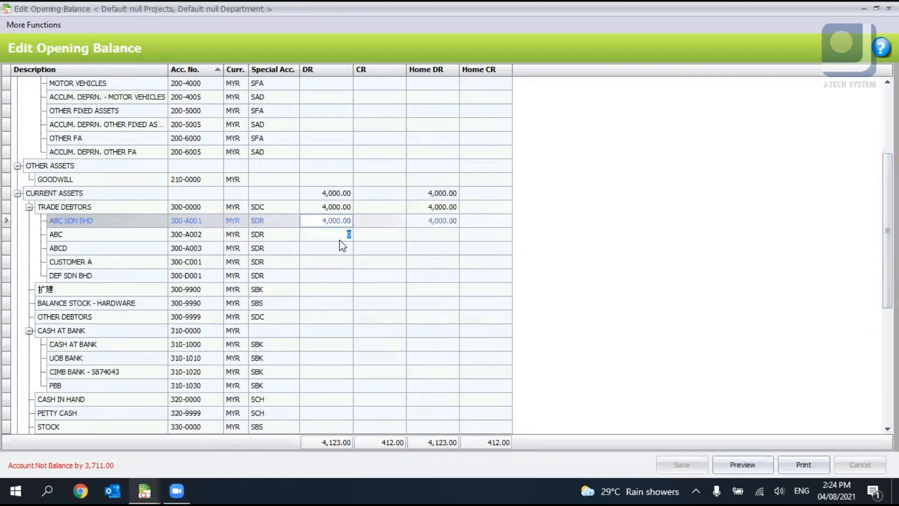
{"action": "left_click", "coordinate": [340, 237]}
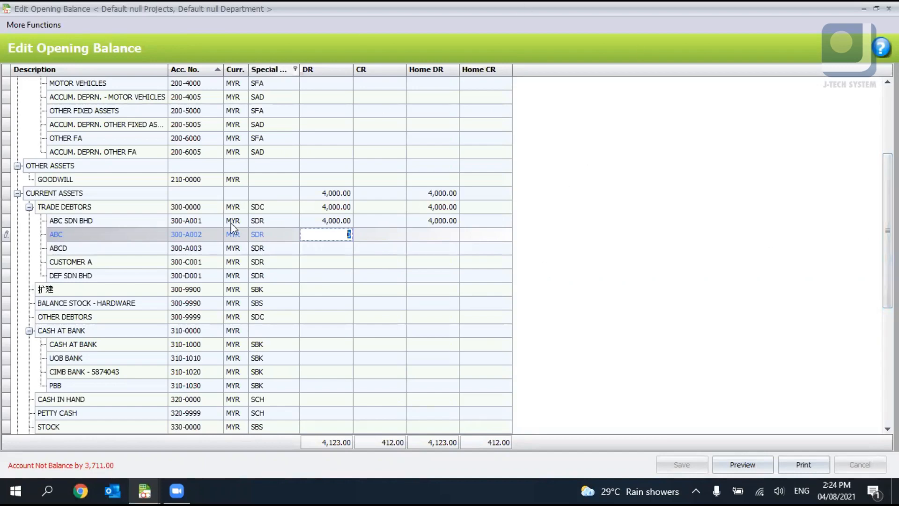
{"action": "left_click_drag", "start_coordinate": [887, 215], "coordinate": [865, 307]}
{"action": "left_click", "coordinate": [888, 8]}
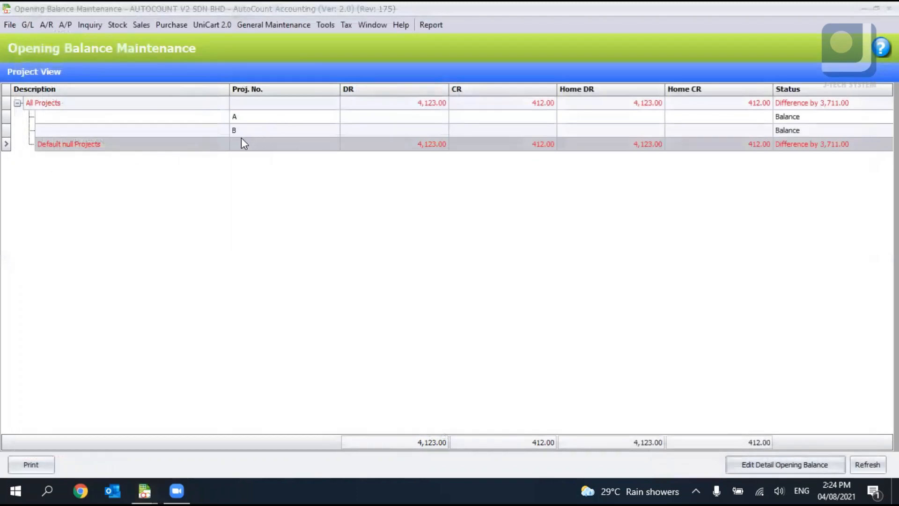
Open A/R Invoice Entry and start a new A/R invoice
{"action": "left_click", "coordinate": [47, 24]}
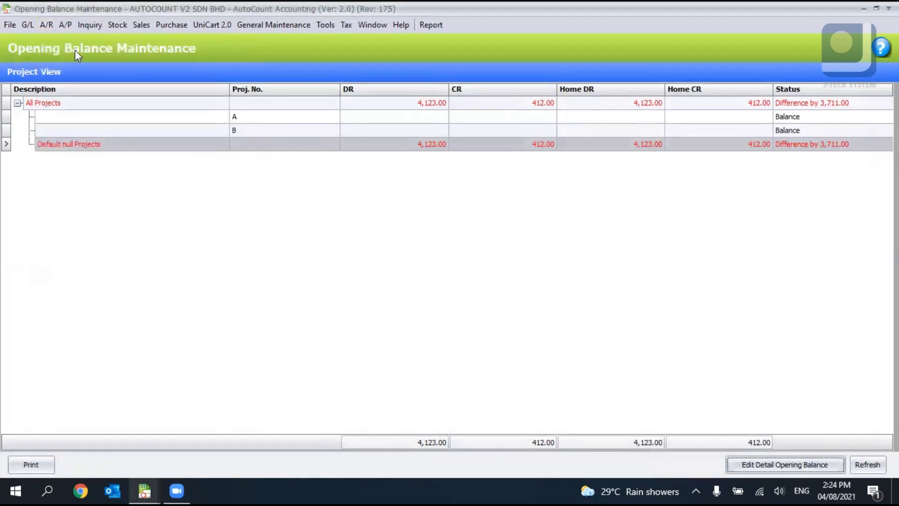
{"action": "left_click", "coordinate": [53, 27]}
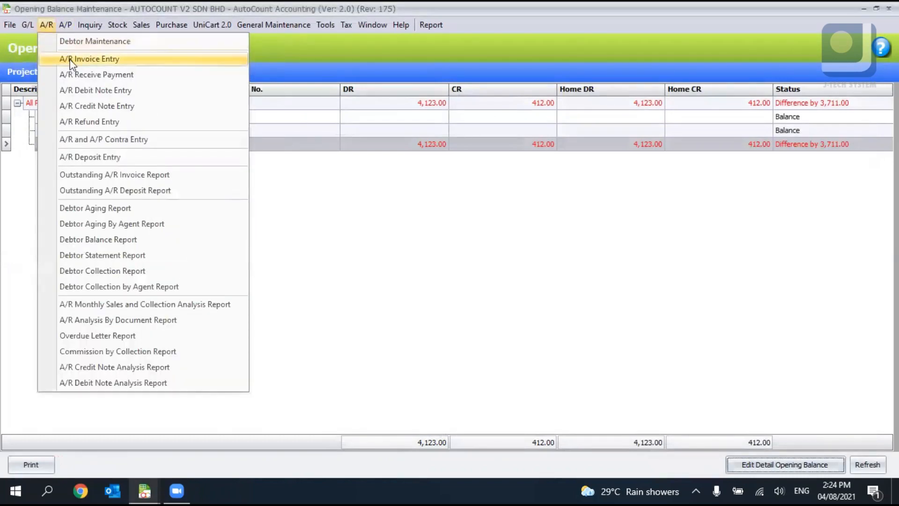
{"action": "left_click", "coordinate": [70, 59]}
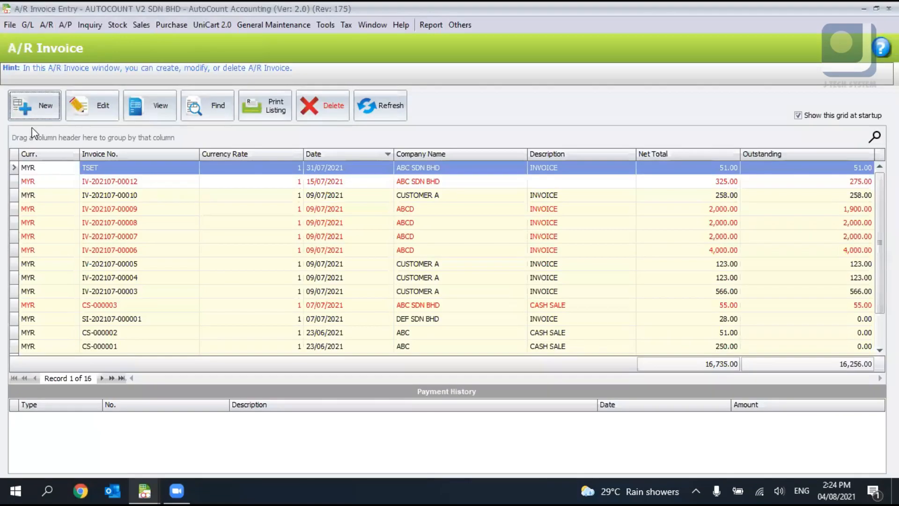
{"action": "left_click", "coordinate": [27, 105]}
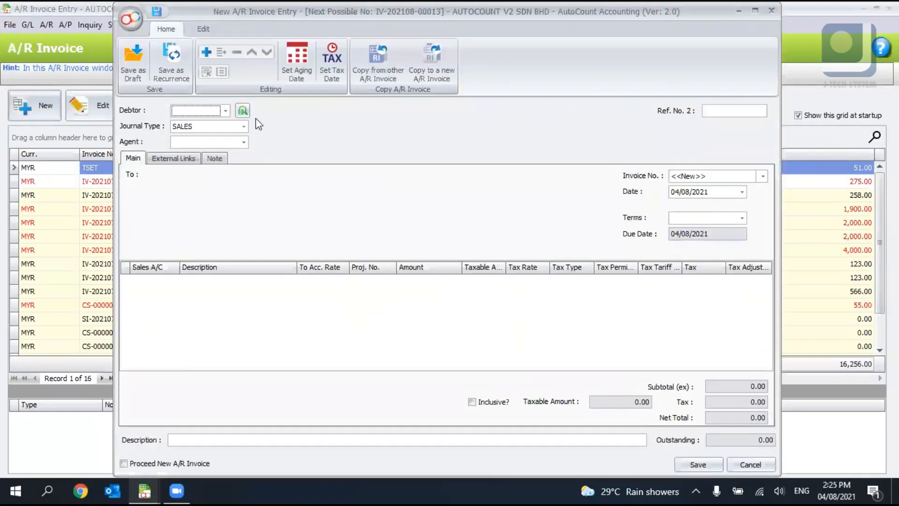
Choose ABC SDN BHD as the invoice's debtor and set the invoice date to 31/12/2020
{"action": "left_click", "coordinate": [225, 111]}
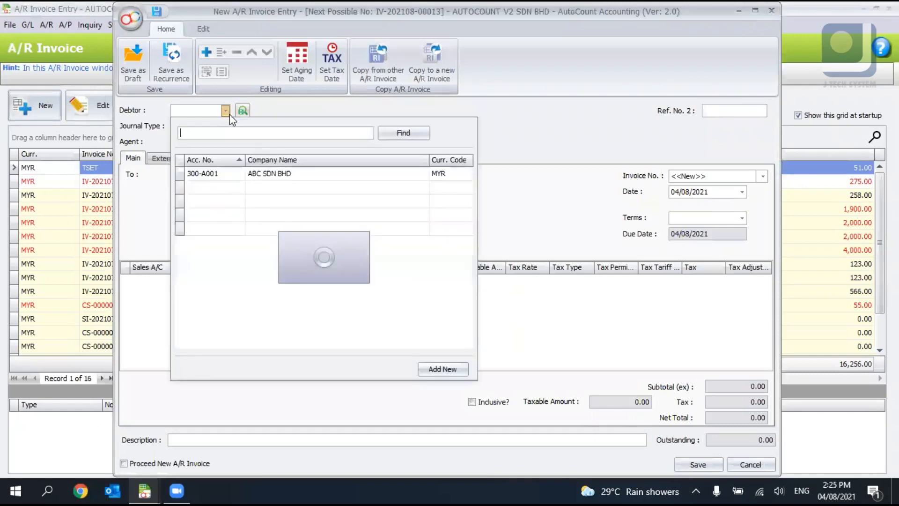
{"action": "left_click", "coordinate": [280, 173]}
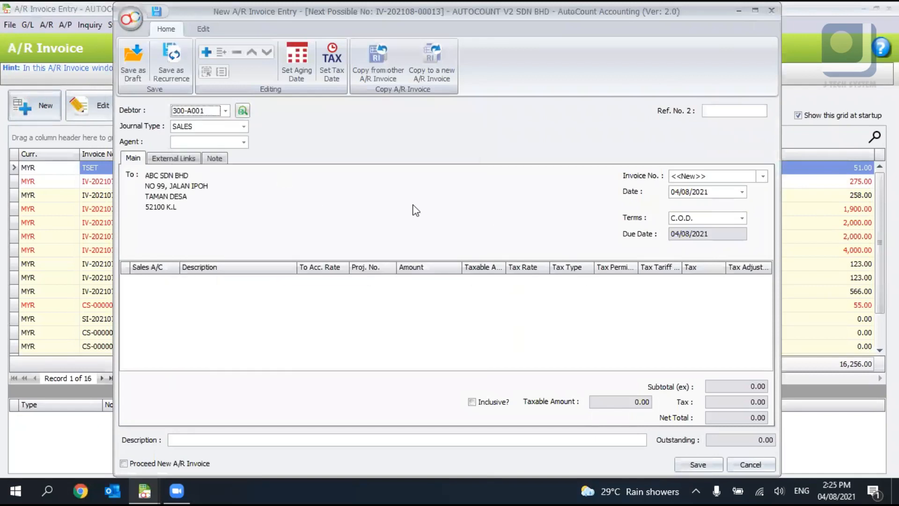
{"action": "left_click", "coordinate": [674, 192]}
{"action": "type", "text": "31/12/2020"}
{"action": "key", "text": "Tab"}
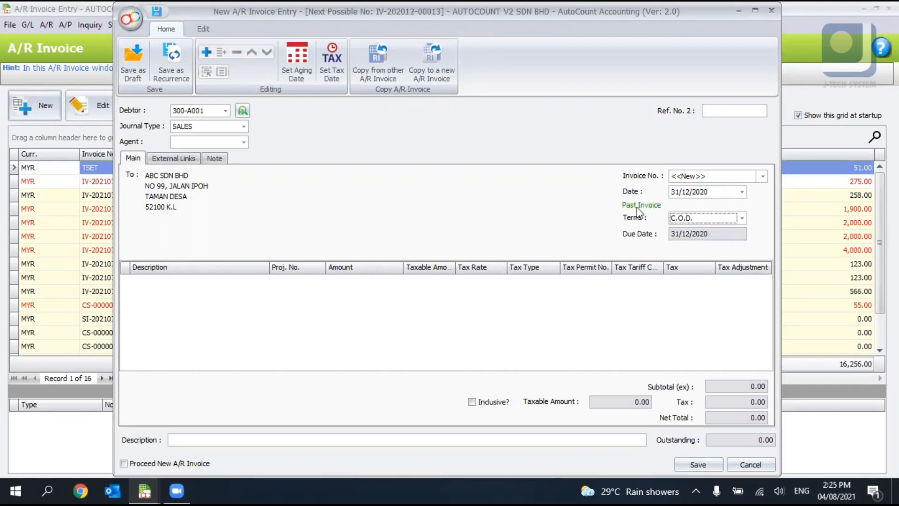
Add a detail line described as BALANCE B/F with an amount of 5000, and save the A/R invoice
{"action": "right_click", "coordinate": [176, 287]}
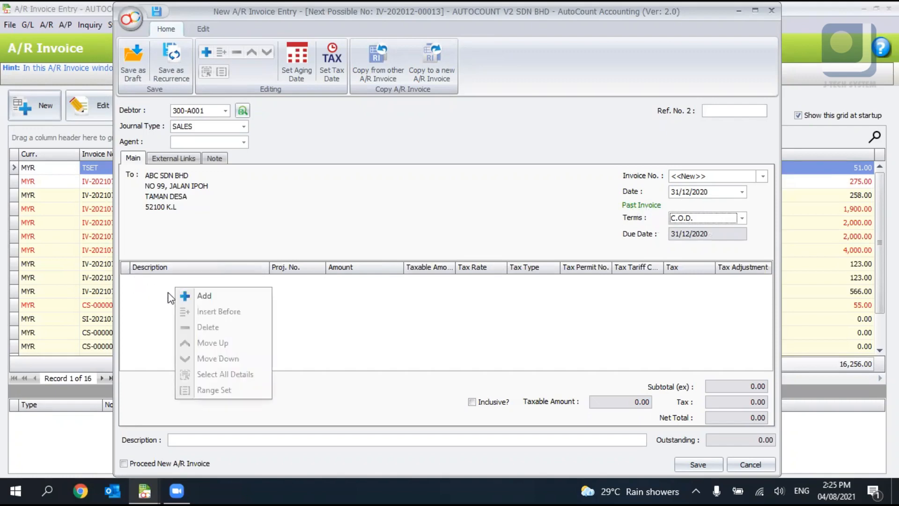
{"action": "left_click", "coordinate": [189, 297]}
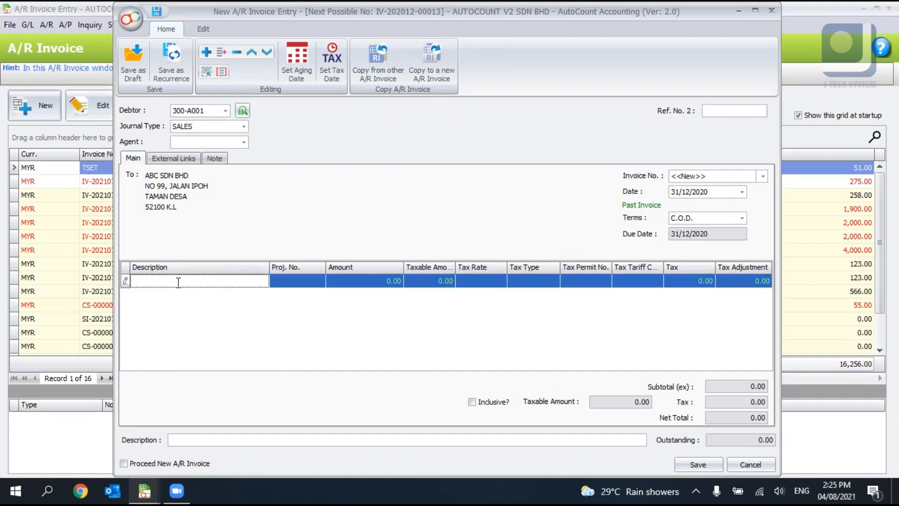
{"action": "type", "text": "BALANCE B/F"}
{"action": "key", "text": "Tab"}
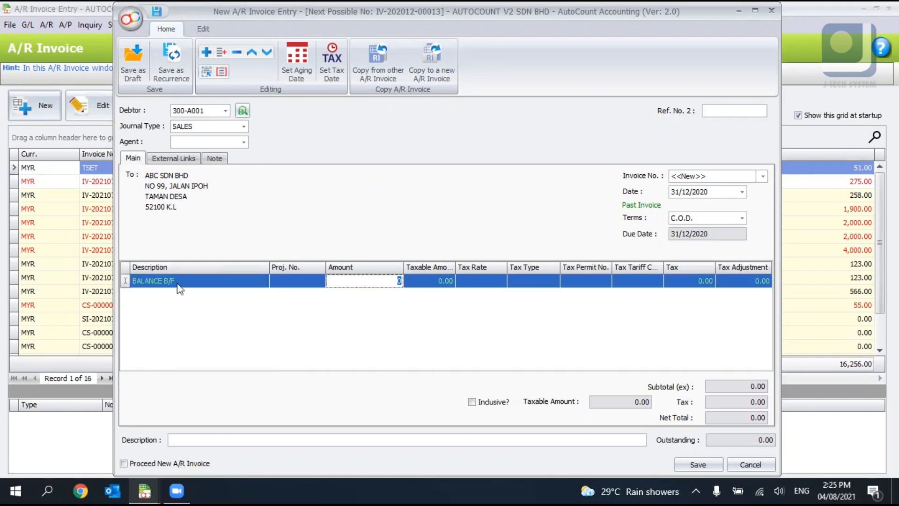
{"action": "type", "text": "5000"}
{"action": "key", "text": "Return"}
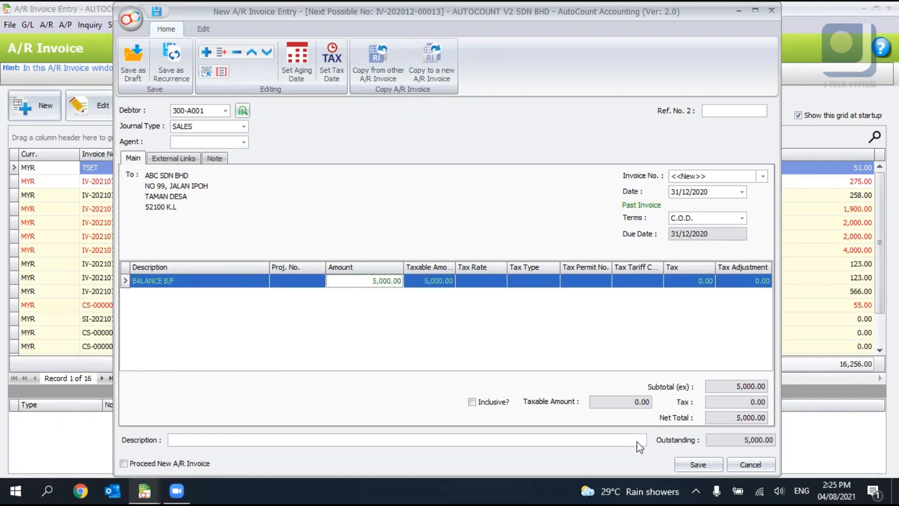
{"action": "left_click", "coordinate": [697, 465]}
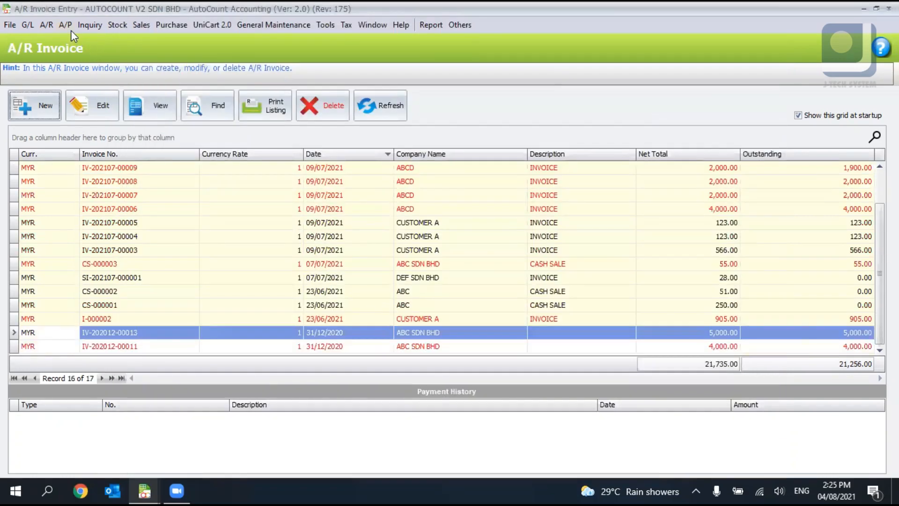
Start a new A/P invoice for the creditor IT SHOP dated 31/12/2020
{"action": "left_click", "coordinate": [69, 28]}
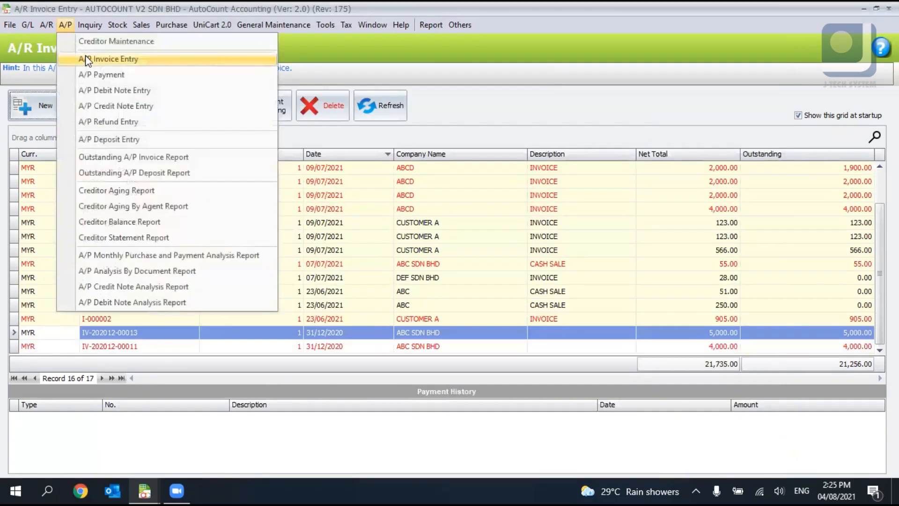
{"action": "left_click", "coordinate": [86, 60]}
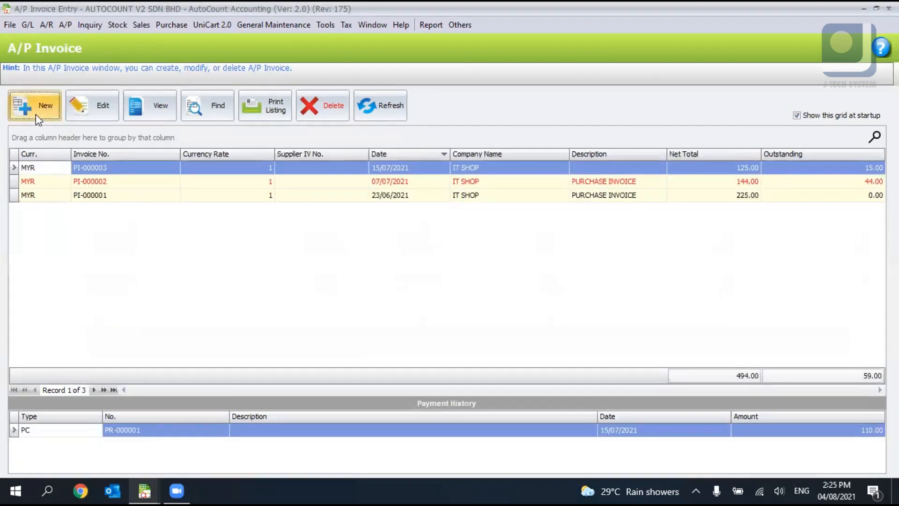
{"action": "left_click", "coordinate": [36, 115]}
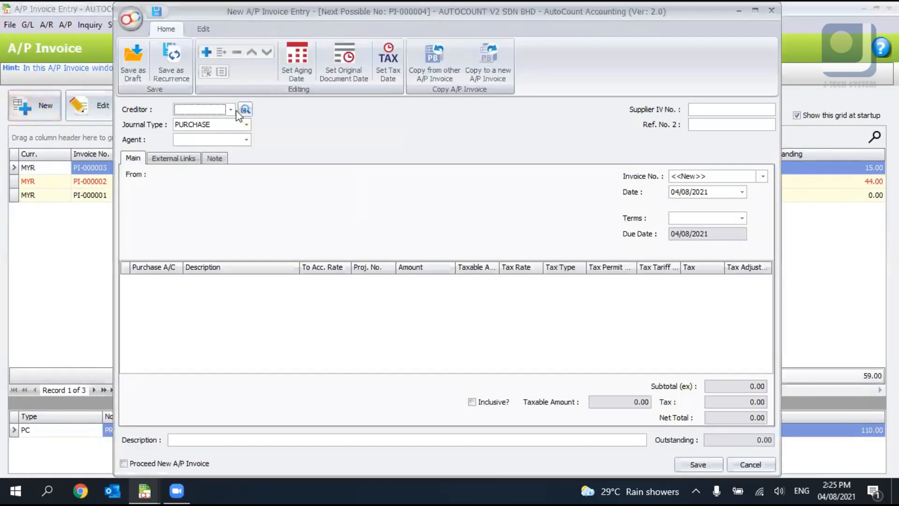
{"action": "left_click", "coordinate": [231, 109]}
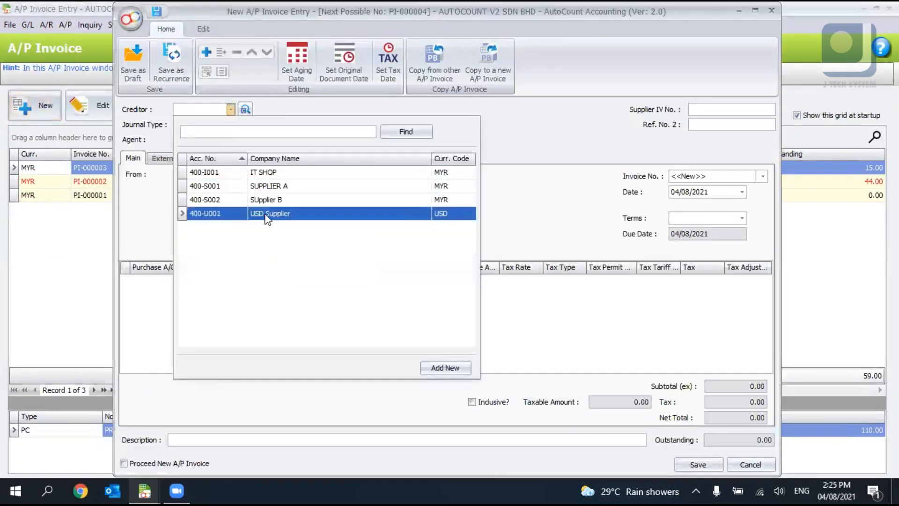
{"action": "left_click", "coordinate": [268, 172]}
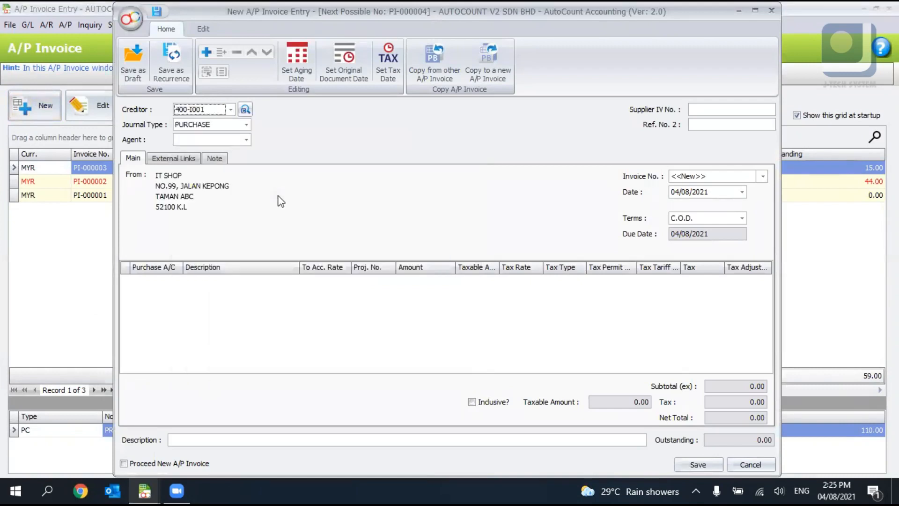
{"action": "left_click", "coordinate": [674, 192]}
{"action": "type", "text": "31122020"}
Add a detail line described as BALANCE B/F with an amount of 2500, and save the A/P invoice
{"action": "right_click", "coordinate": [305, 305]}
{"action": "left_click", "coordinate": [323, 310]}
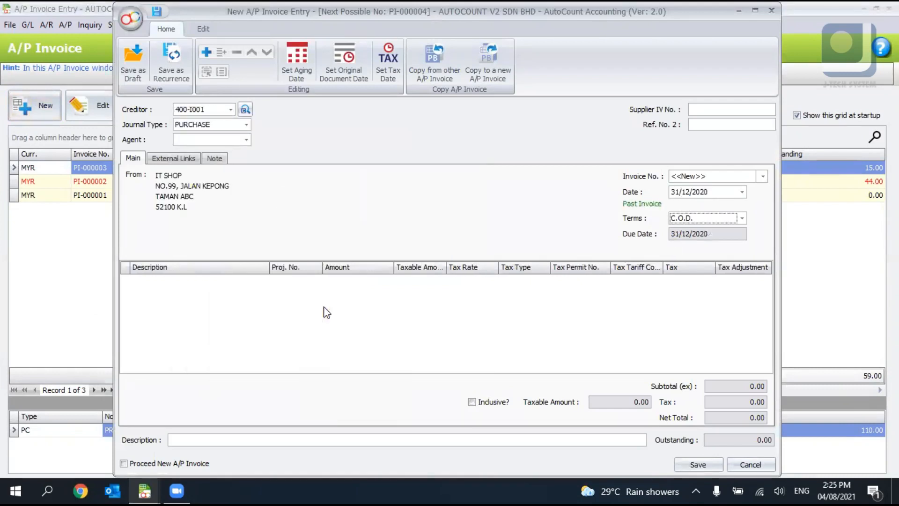
{"action": "left_click", "coordinate": [257, 281]}
{"action": "type", "text": "BALANCE"}
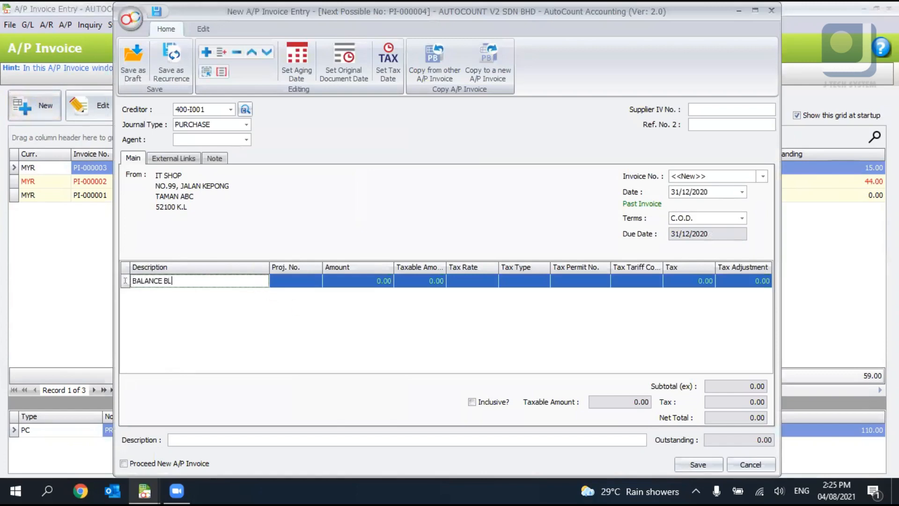
{"action": "type", "text": " B/F"}
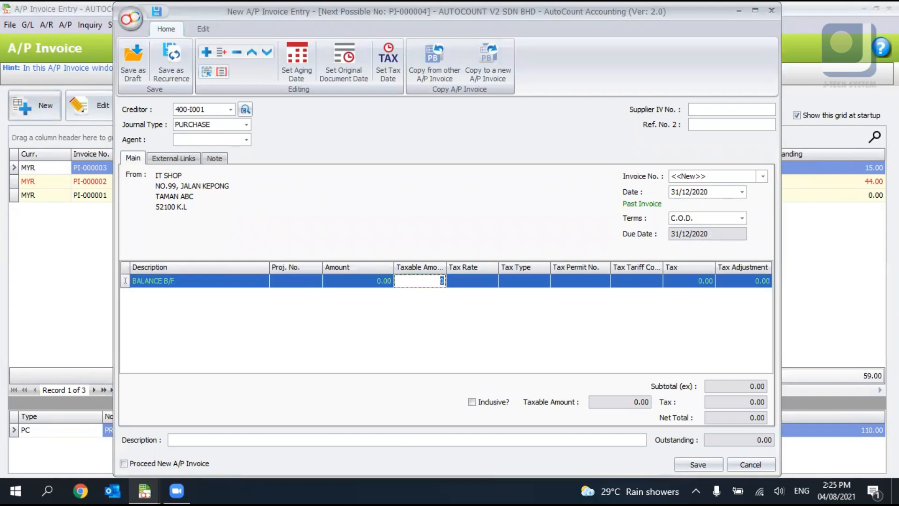
{"action": "left_click", "coordinate": [385, 283]}
{"action": "type", "text": "2,500"}
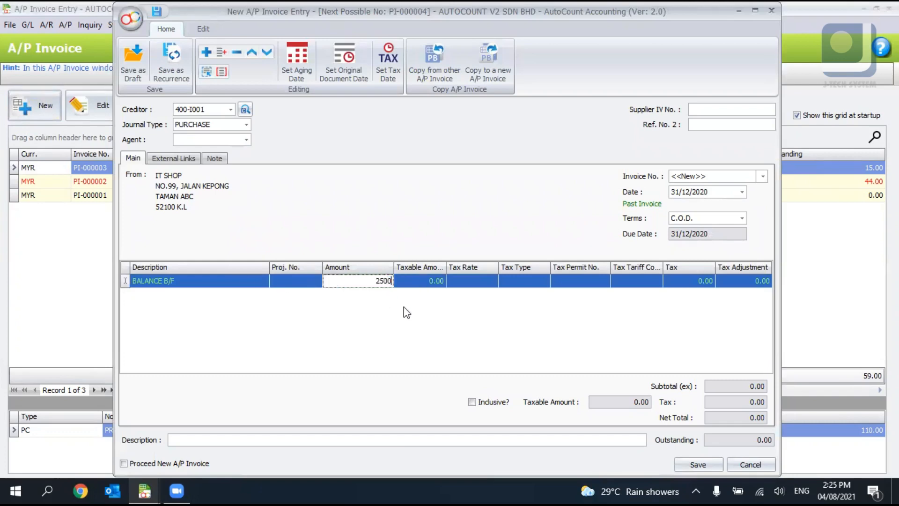
{"action": "key", "text": "Return"}
{"action": "left_click", "coordinate": [701, 466]}
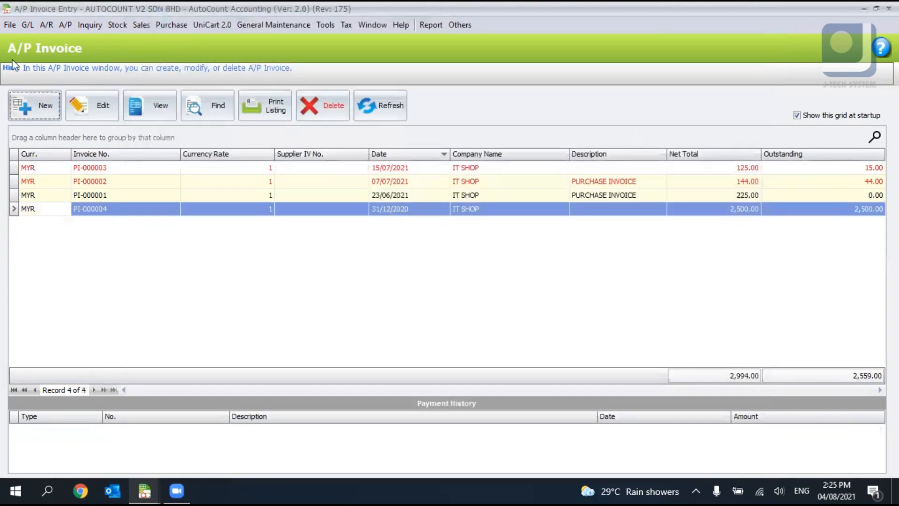
Open Opening Balance Maintenance, refresh the figures, and open the detailed opening balances of Default null Projects
{"action": "left_click", "coordinate": [27, 25]}
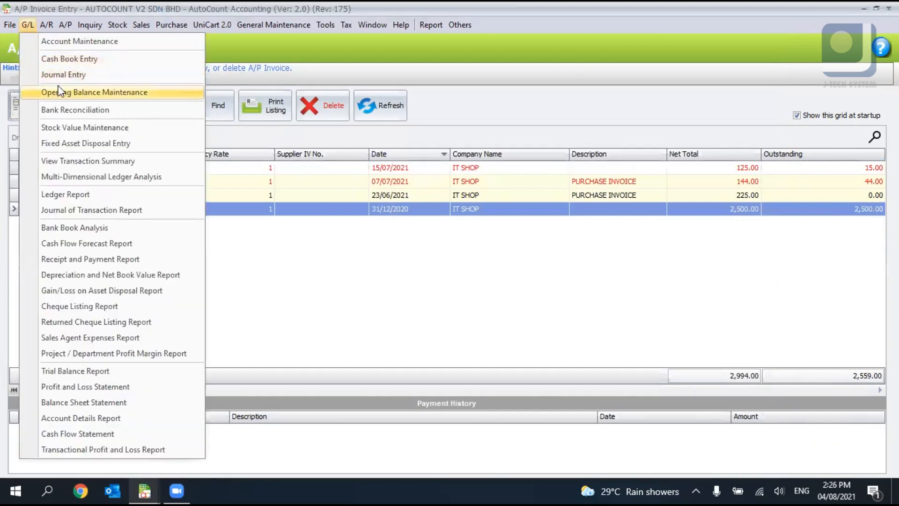
{"action": "left_click", "coordinate": [61, 90]}
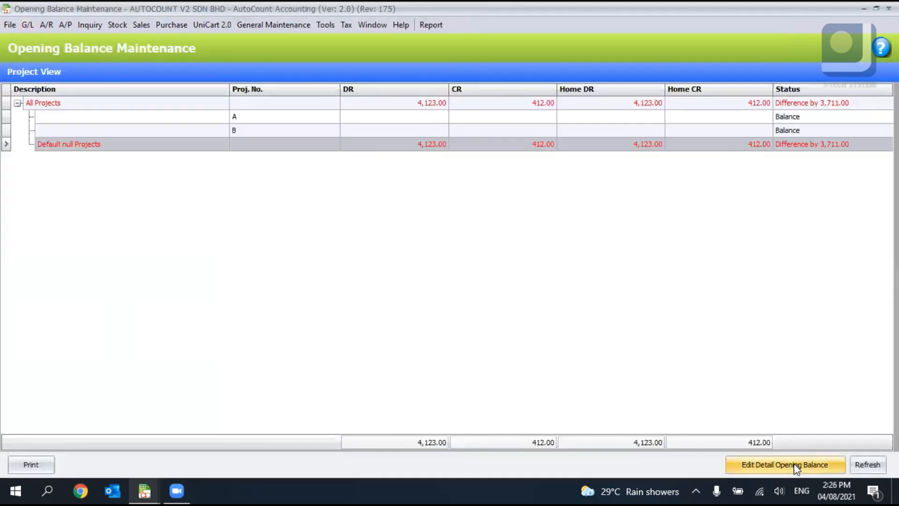
{"action": "left_click", "coordinate": [857, 464]}
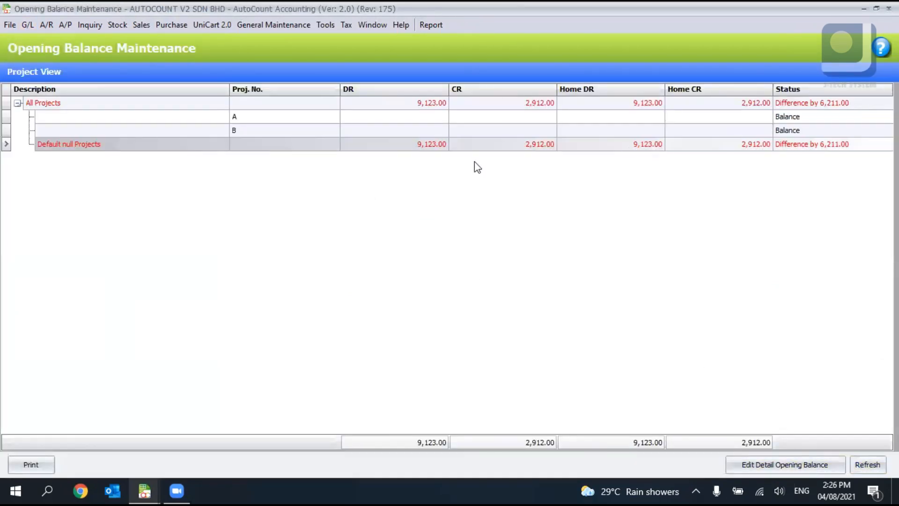
{"action": "left_click", "coordinate": [790, 466]}
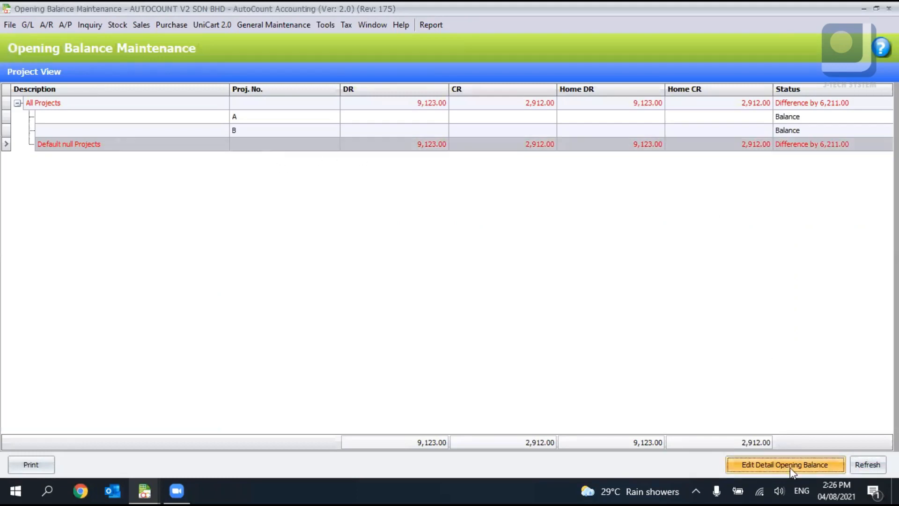
{"action": "left_click", "coordinate": [676, 55]}
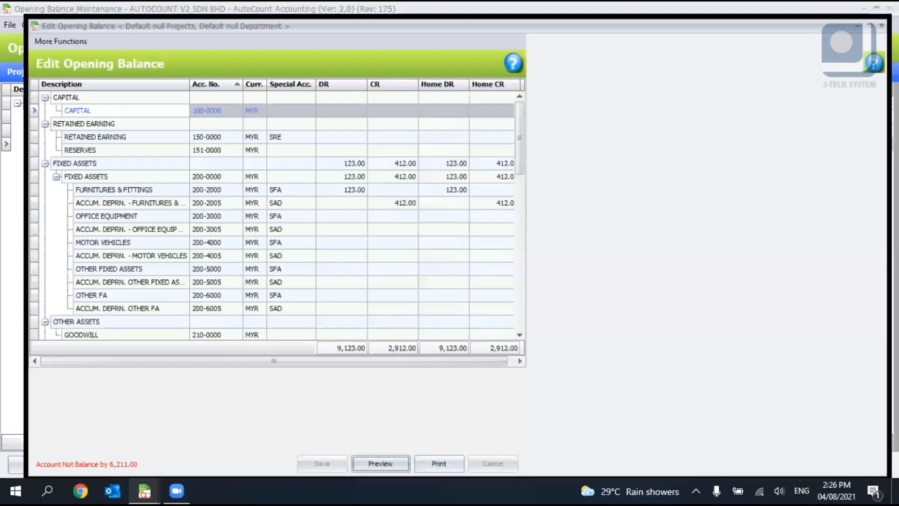
Check the opening balances of the debtor ABC SDN BHD and the creditor IT SHOP, and close the detailed view
{"action": "scroll", "coordinate": [332, 185], "scroll_direction": "down", "scroll_amount": 6}
{"action": "scroll", "coordinate": [332, 184], "scroll_direction": "up", "scroll_amount": 2}
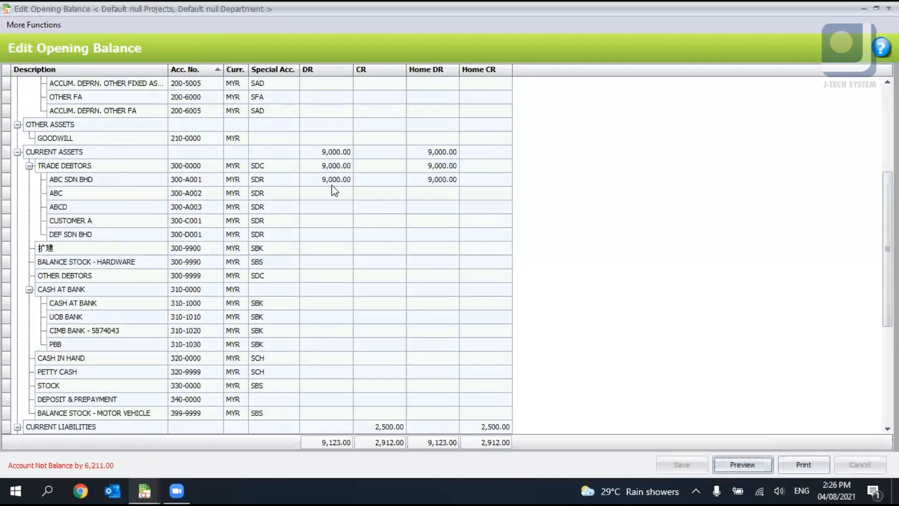
{"action": "left_click", "coordinate": [327, 180]}
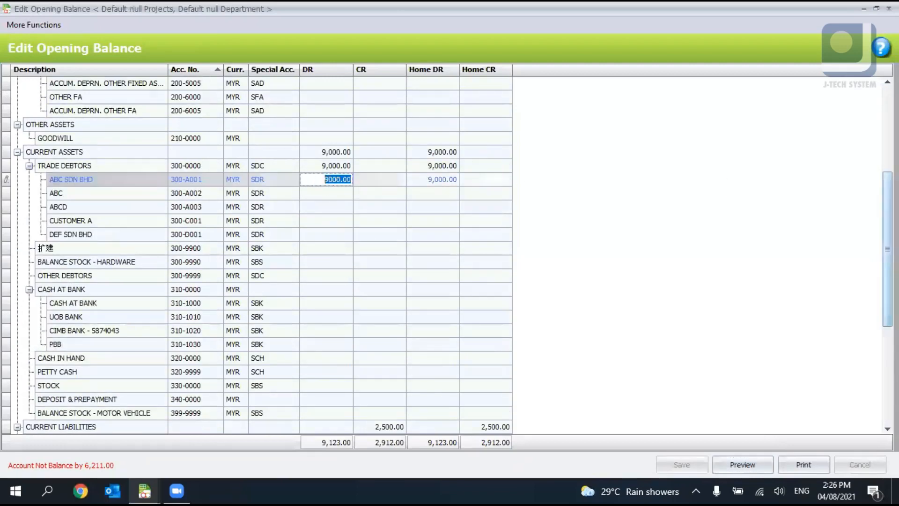
{"action": "left_click_drag", "start_coordinate": [887, 219], "coordinate": [887, 249]}
{"action": "scroll", "coordinate": [315, 217], "scroll_direction": "down", "scroll_amount": 4}
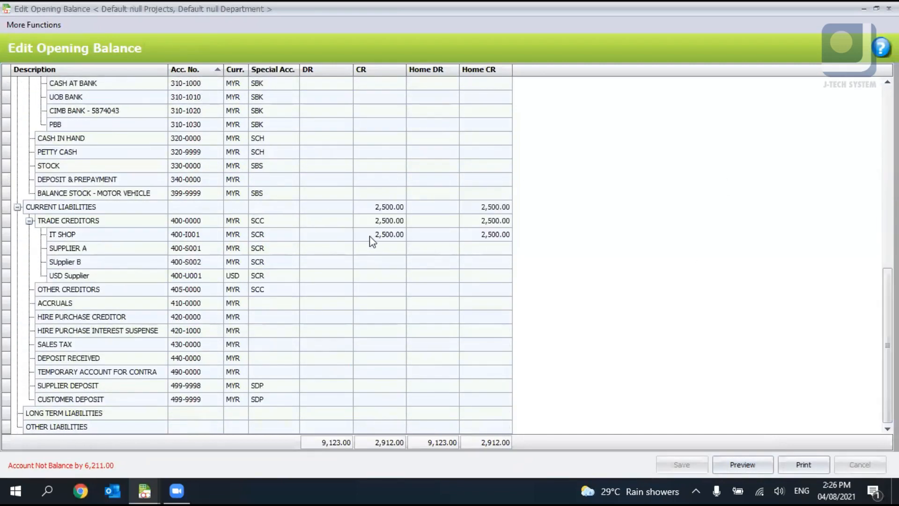
{"action": "left_click", "coordinate": [373, 236]}
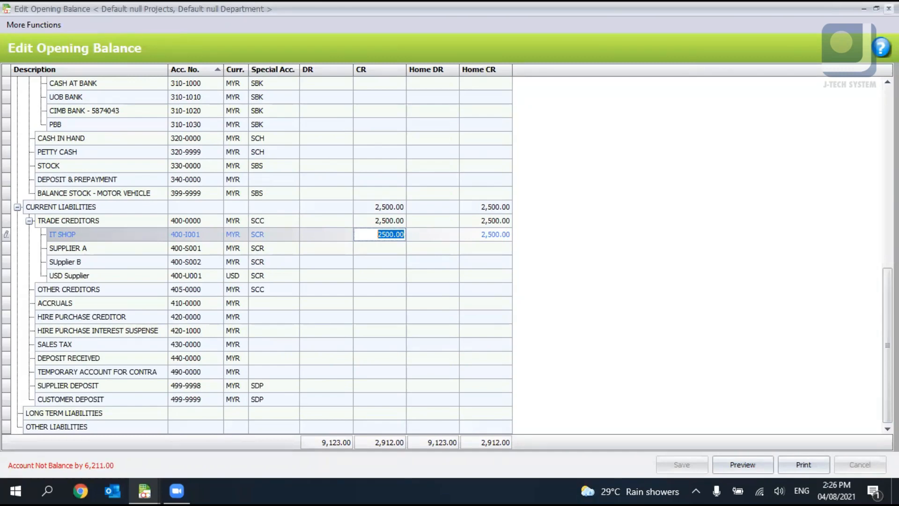
{"action": "left_click", "coordinate": [889, 8]}
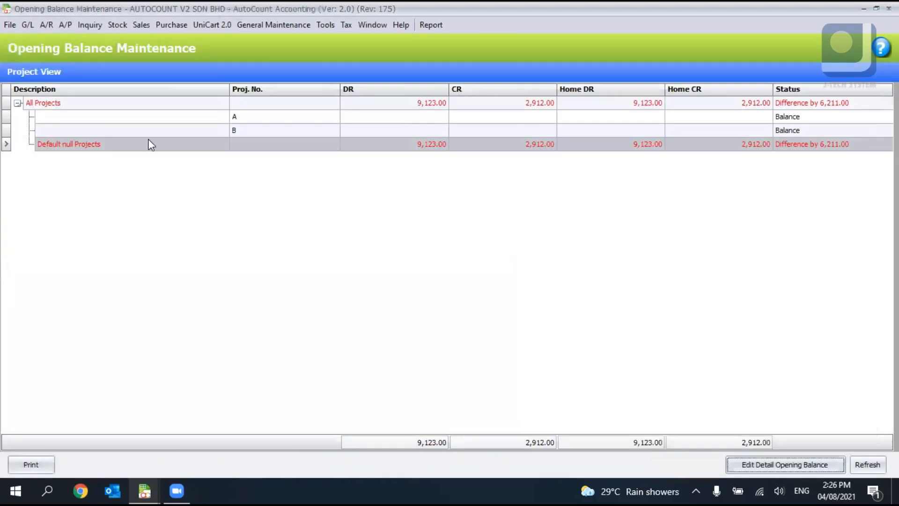
{"action": "left_click", "coordinate": [59, 26]}
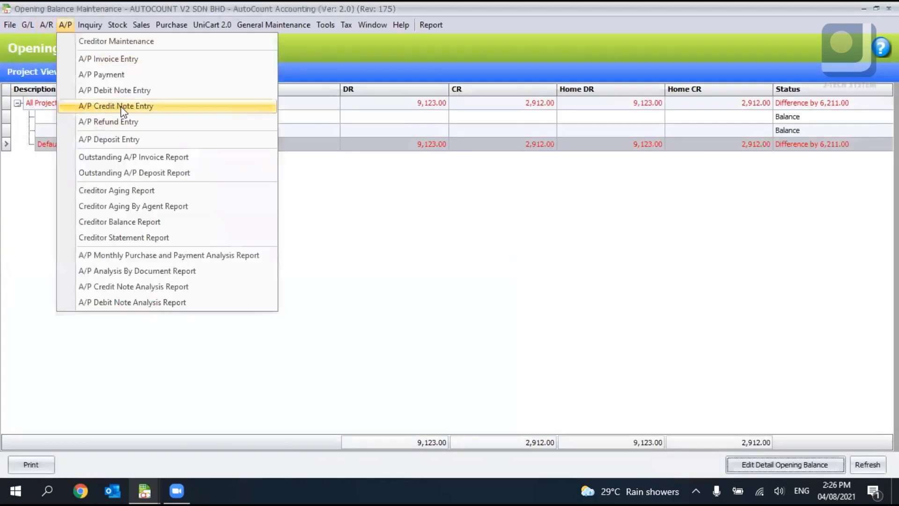
{"action": "left_click", "coordinate": [787, 230]}
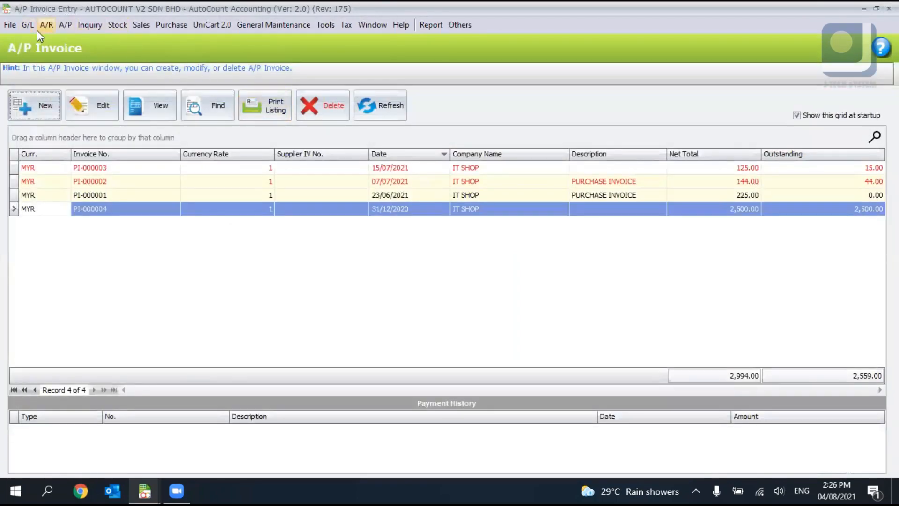
{"action": "left_click", "coordinate": [26, 25]}
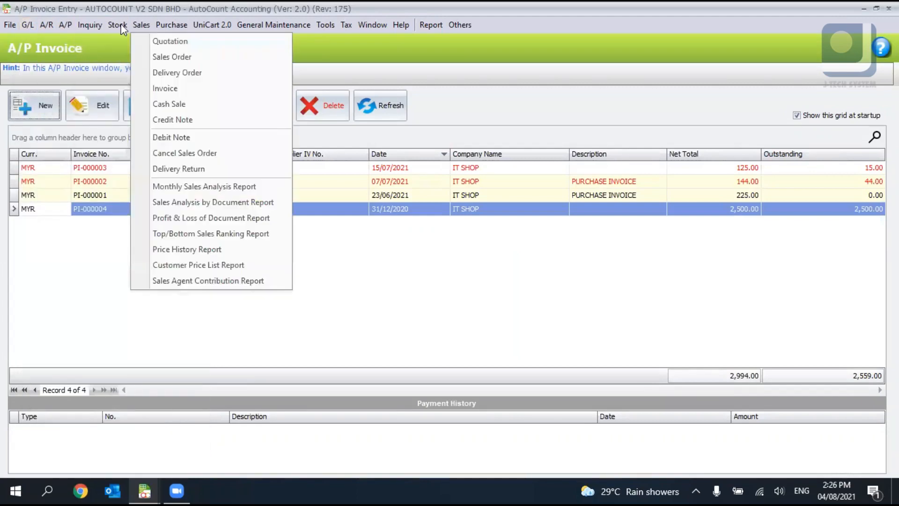
{"action": "left_click", "coordinate": [116, 26]}
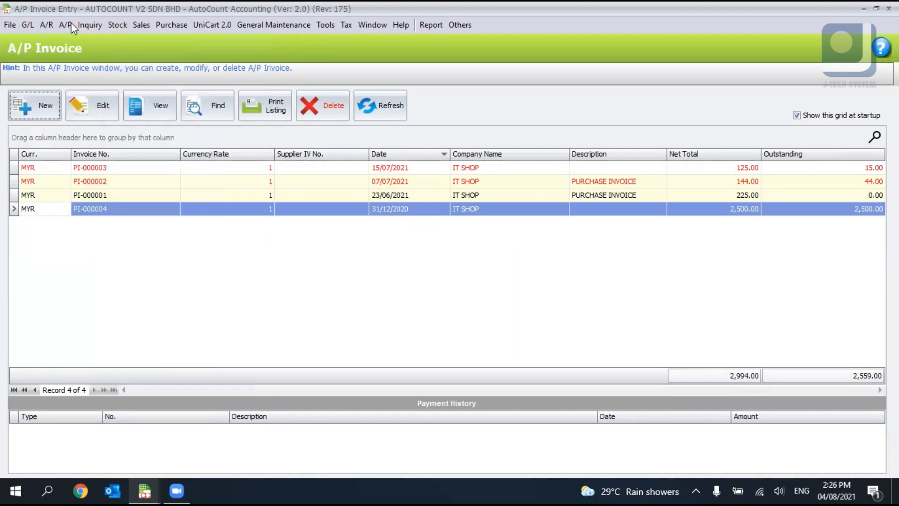
Open Item Opening Balance Maintenance and auto-generate opening balance lines for all stock items without a filter
{"action": "left_click", "coordinate": [113, 28]}
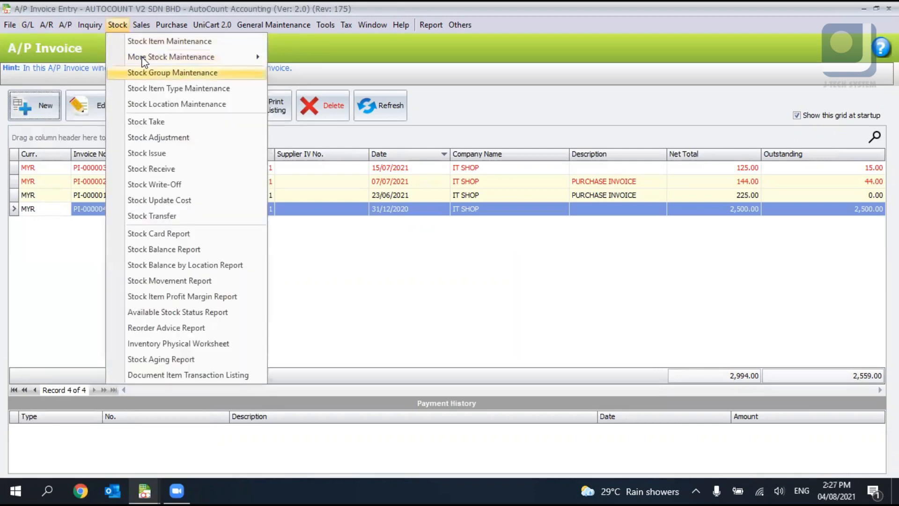
{"action": "mouse_move", "coordinate": [143, 60]}
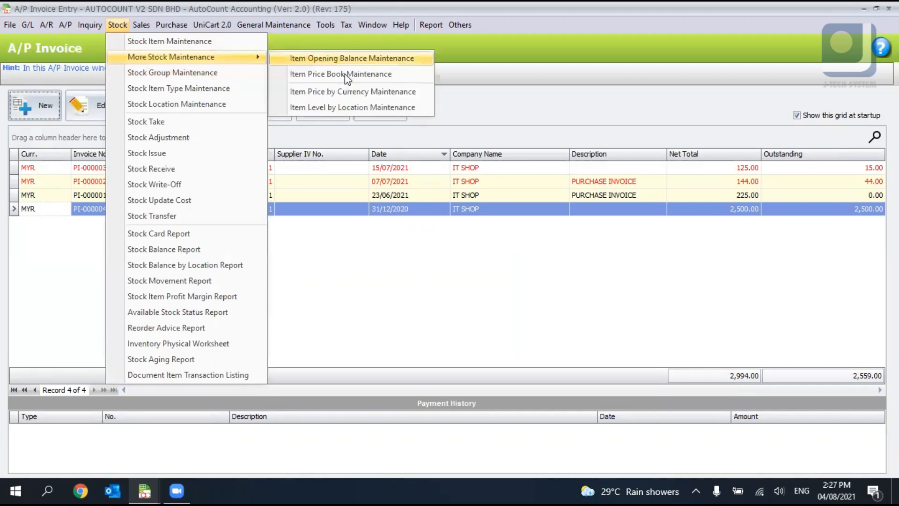
{"action": "left_click", "coordinate": [346, 75]}
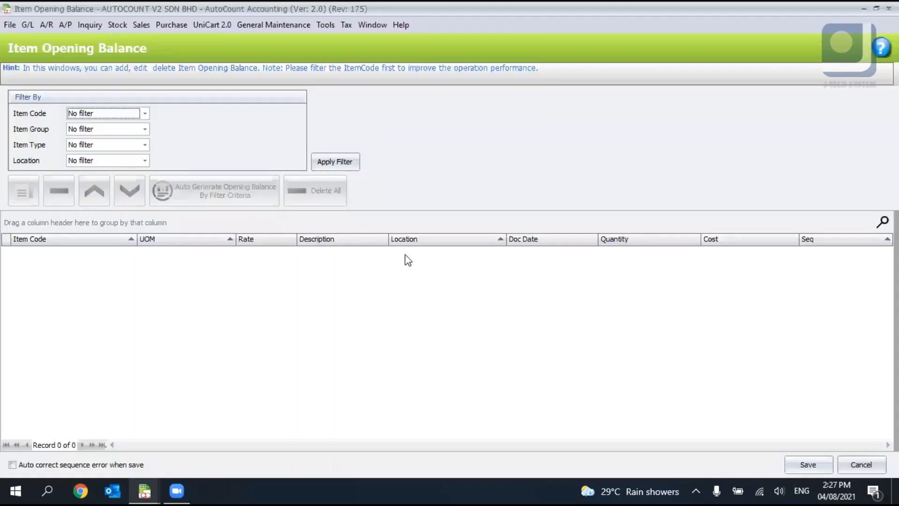
{"action": "left_click", "coordinate": [417, 262]}
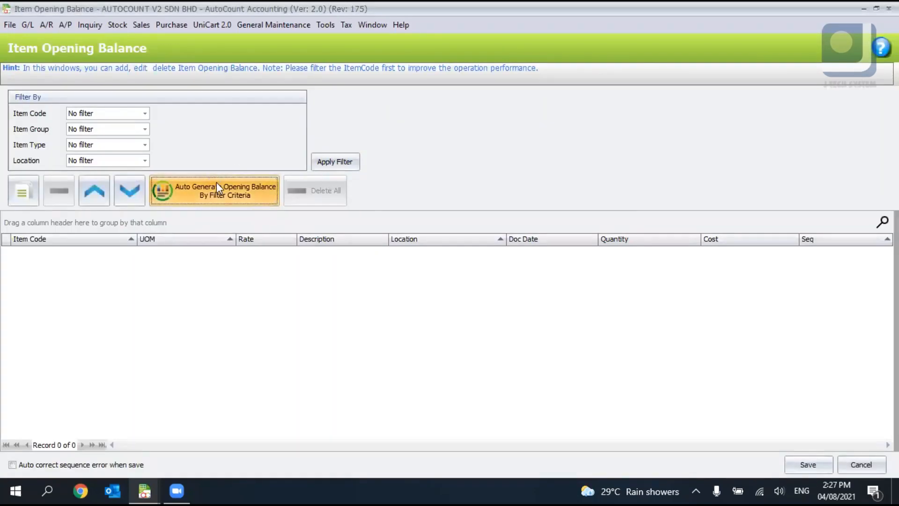
{"action": "left_click", "coordinate": [523, 253]}
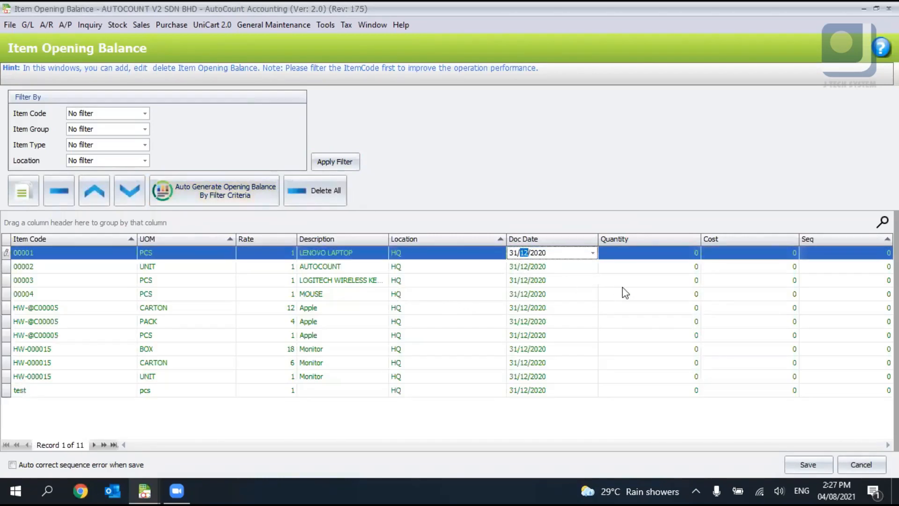
Look at the quantity and cost fields of the LENOVO LAPTOP line, and close Item Opening Balance without saving
{"action": "left_click", "coordinate": [658, 255]}
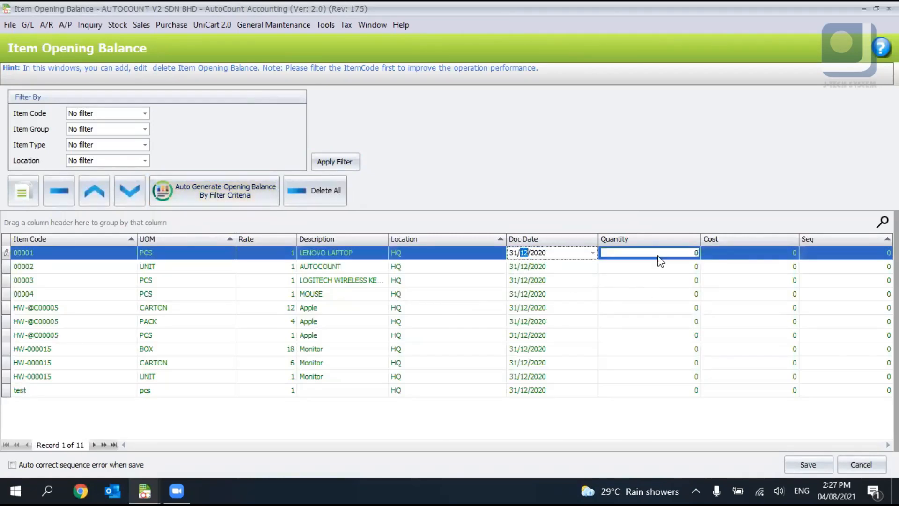
{"action": "left_click", "coordinate": [772, 254]}
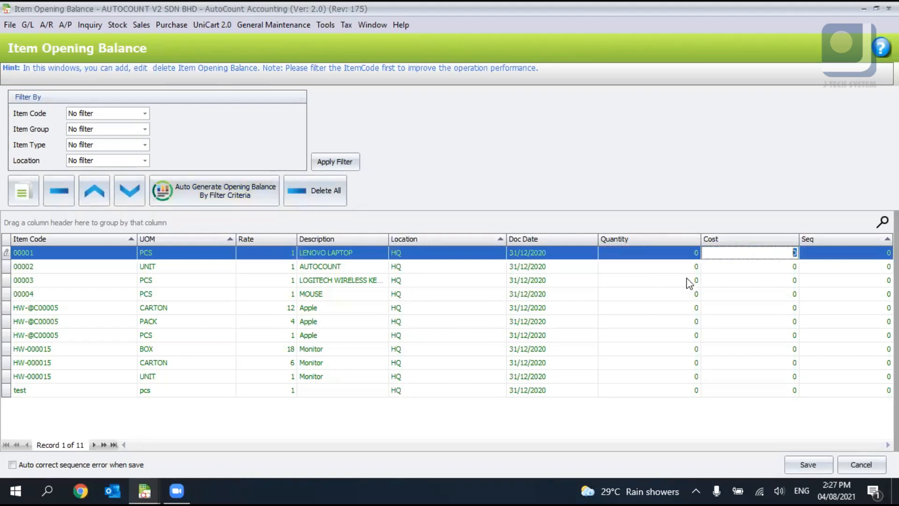
{"action": "left_click", "coordinate": [871, 465]}
{"action": "left_click", "coordinate": [452, 259]}
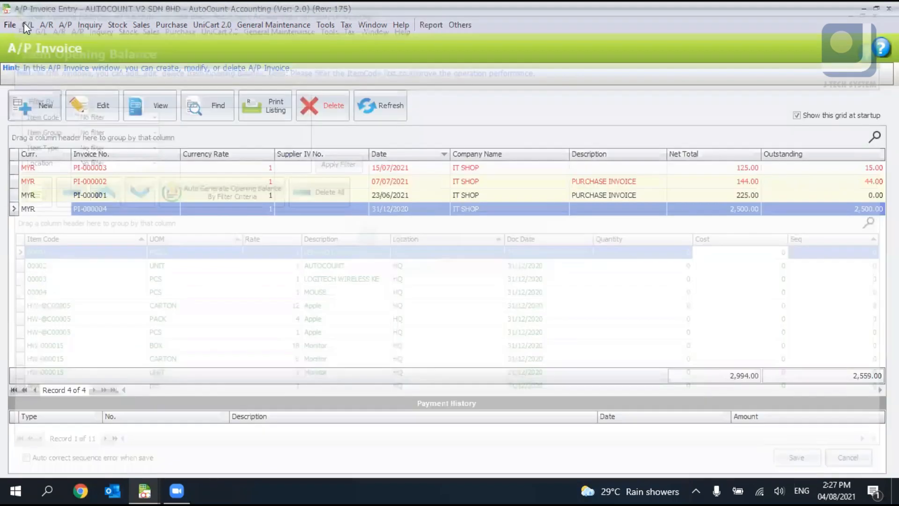
{"action": "left_click", "coordinate": [27, 26]}
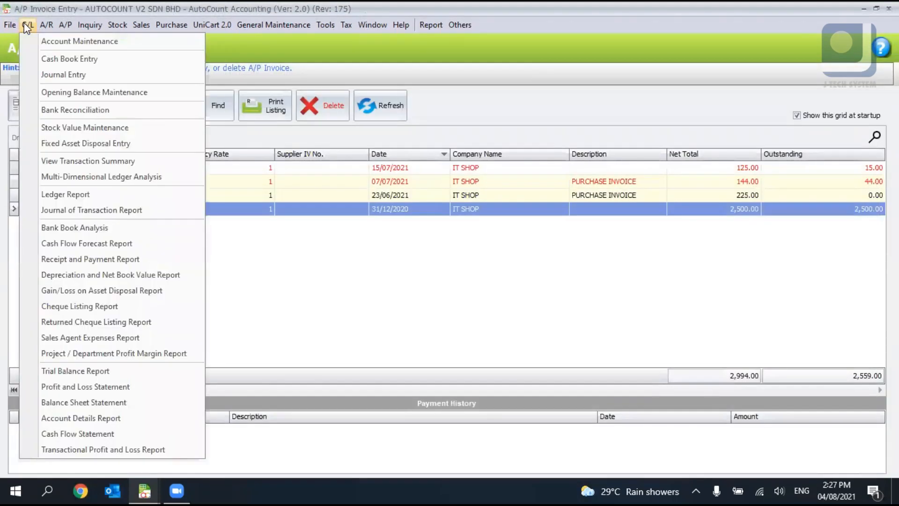
{"action": "left_click", "coordinate": [60, 97]}
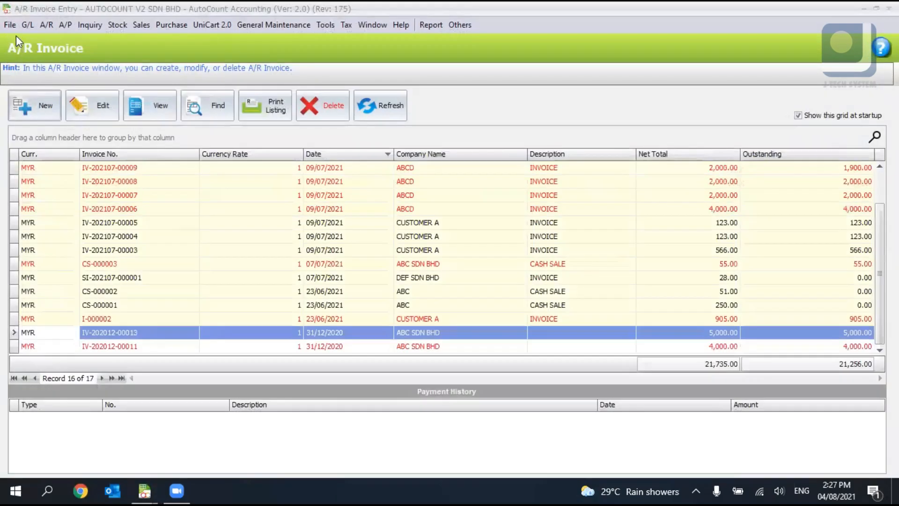
Open Cash Book Entry and bring up the selection of entry types for a new cash transaction
{"action": "left_click", "coordinate": [23, 24]}
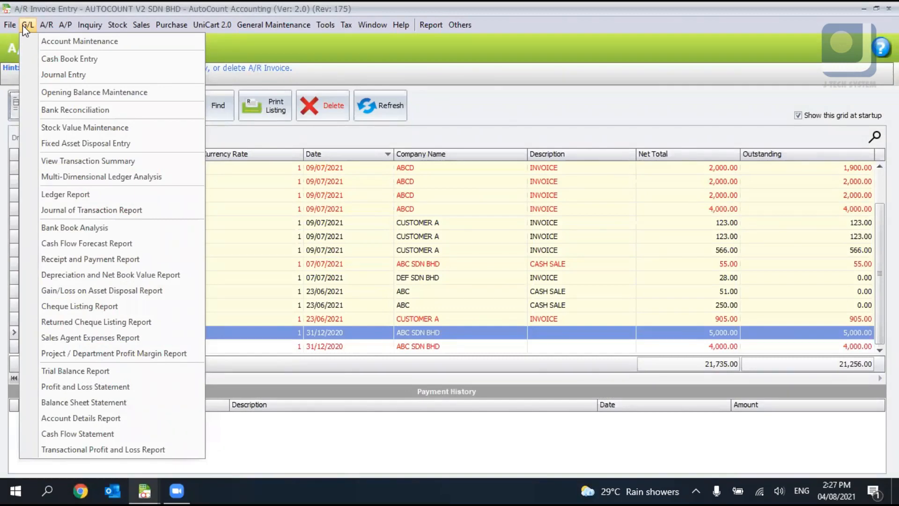
{"action": "mouse_move", "coordinate": [41, 24]}
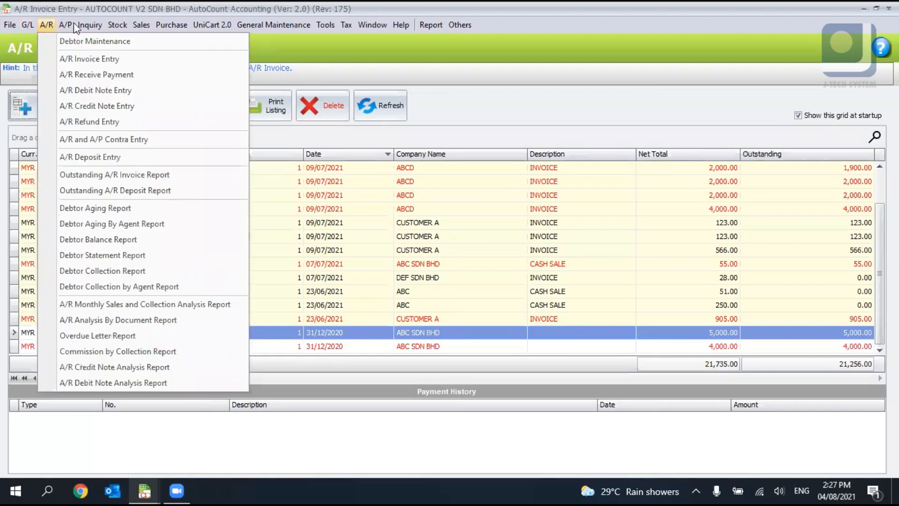
{"action": "mouse_move", "coordinate": [79, 28]}
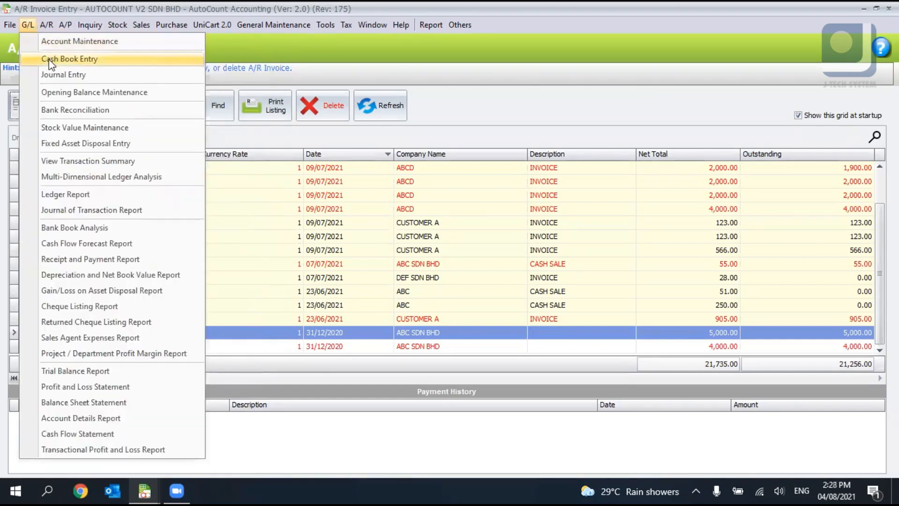
{"action": "left_click", "coordinate": [51, 60]}
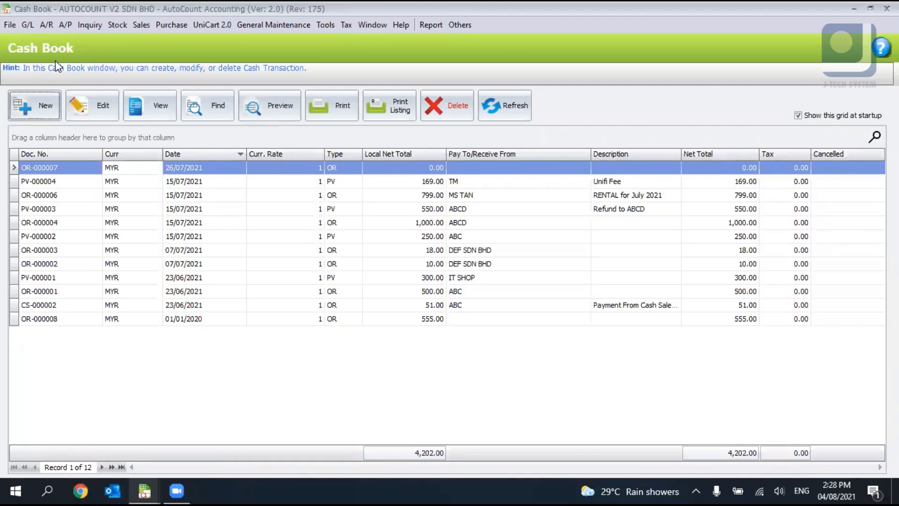
{"action": "left_click", "coordinate": [28, 108]}
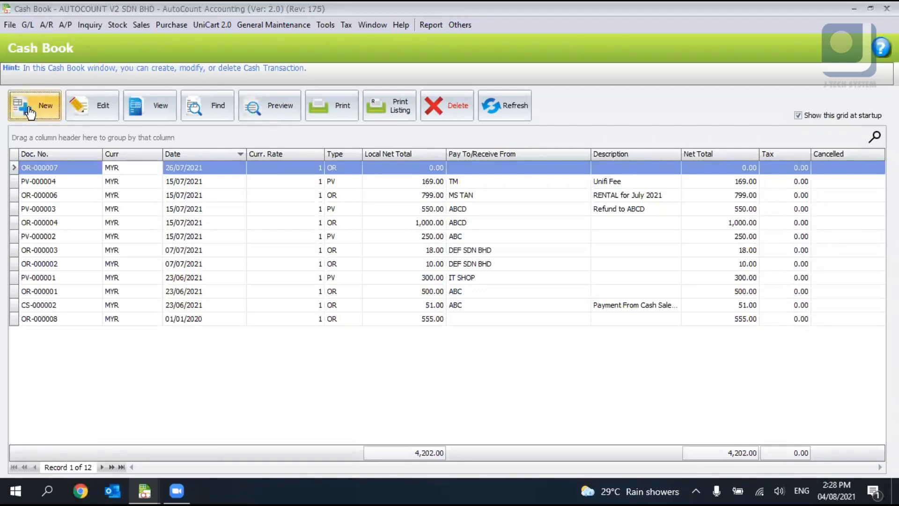
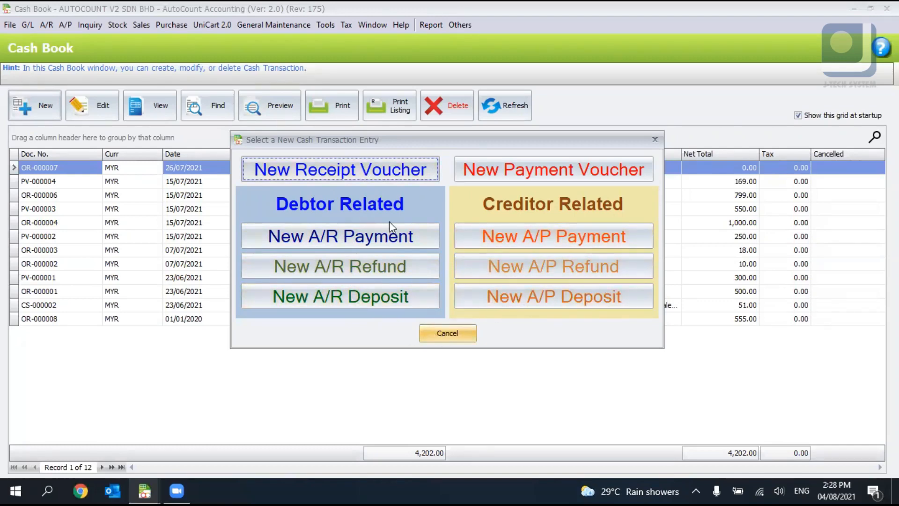
Create a new receipt voucher, enter the payer's name, and set the description to "RENTAL FEE for Jul 2021"
{"action": "left_click", "coordinate": [365, 174]}
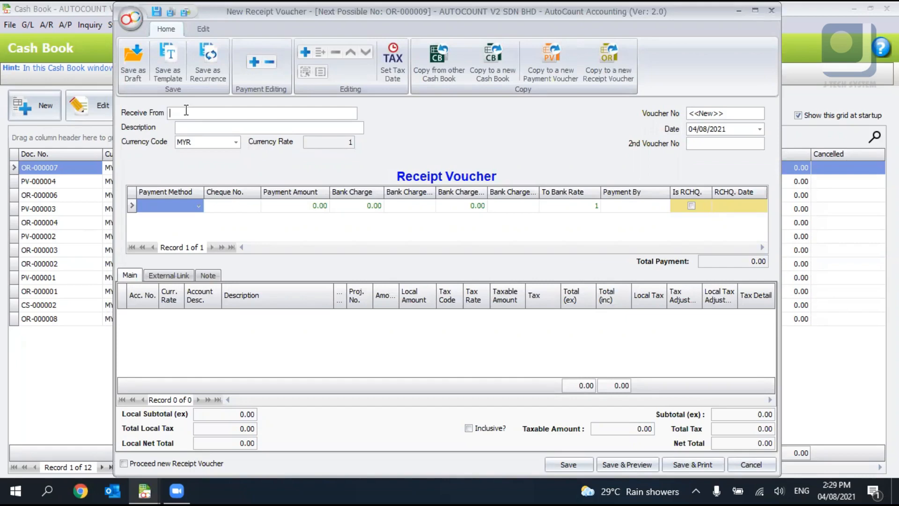
{"action": "type", "text": "M"}
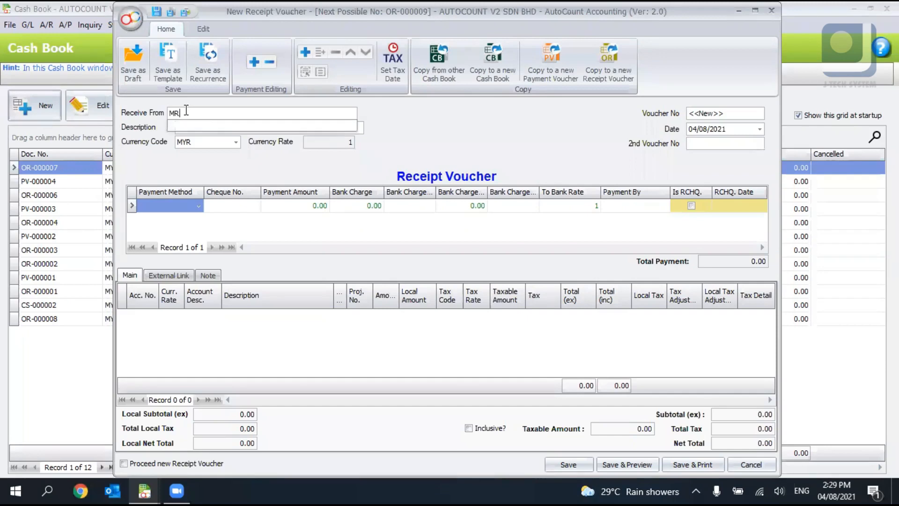
{"action": "key", "text": "Return"}
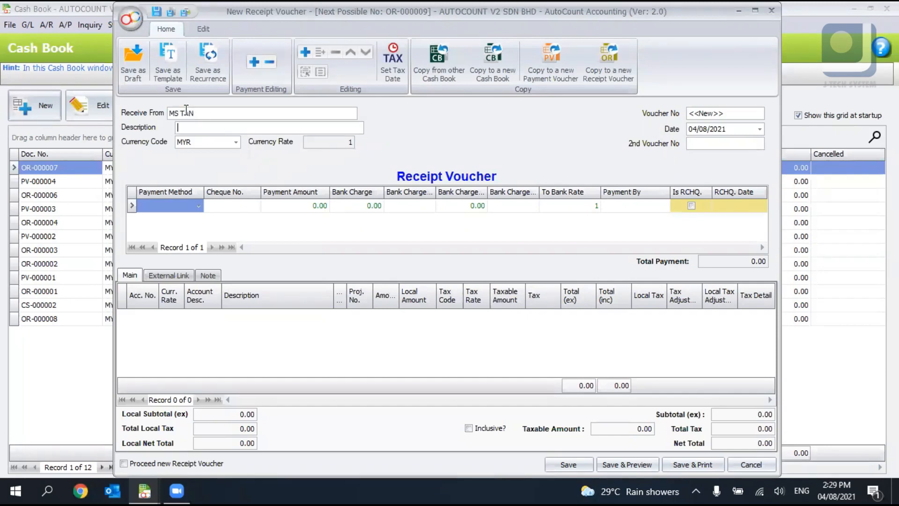
{"action": "type", "text": "RENTAL"}
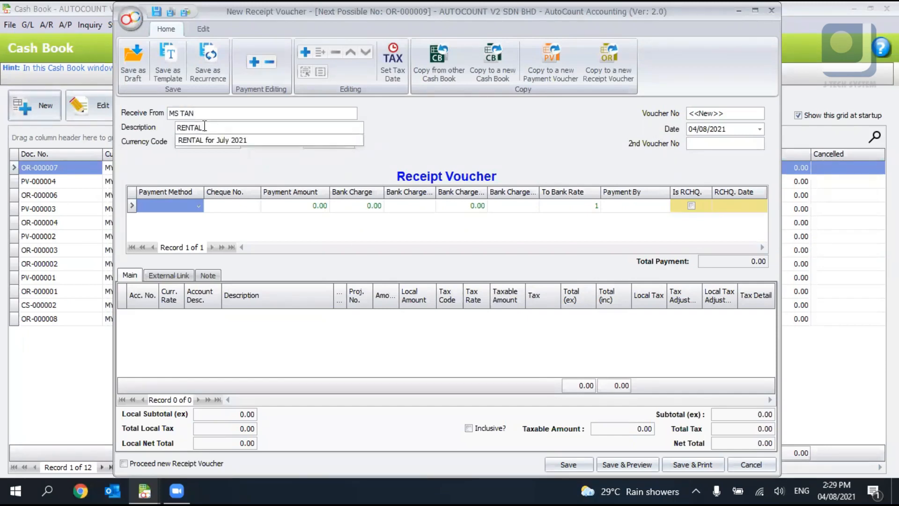
{"action": "type", "text": " FEE for "}
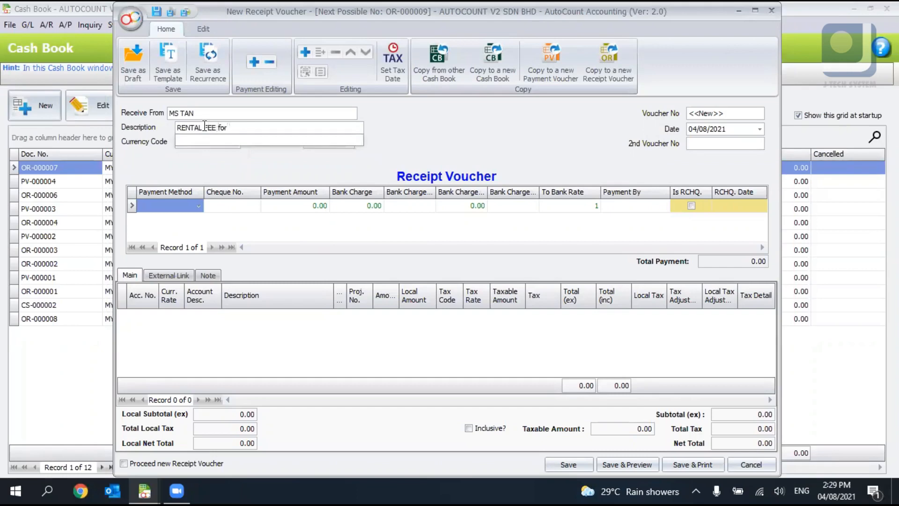
{"action": "type", "text": "A"}
{"action": "type", "text": "2021"}
{"action": "key", "text": "Tab"}
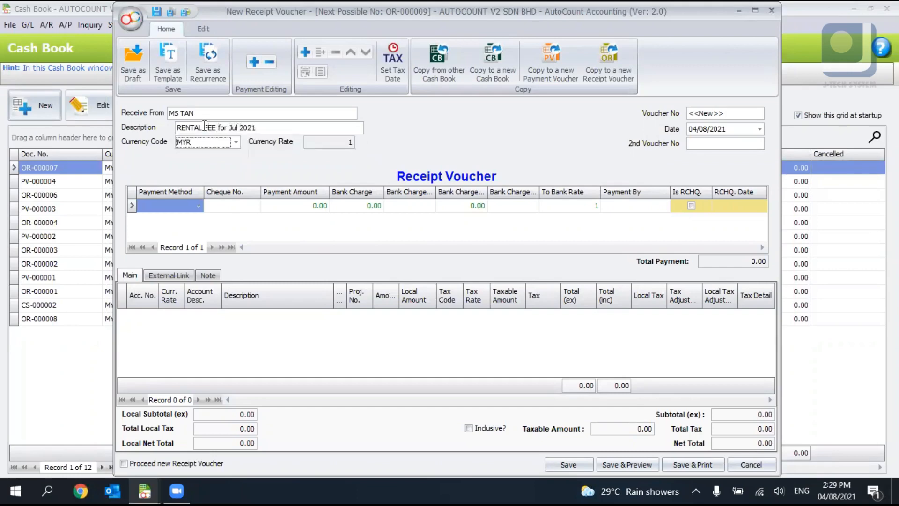
Set the receipt voucher's date to 01/08/2021, keeping the automatic voucher number
{"action": "left_click", "coordinate": [721, 113]}
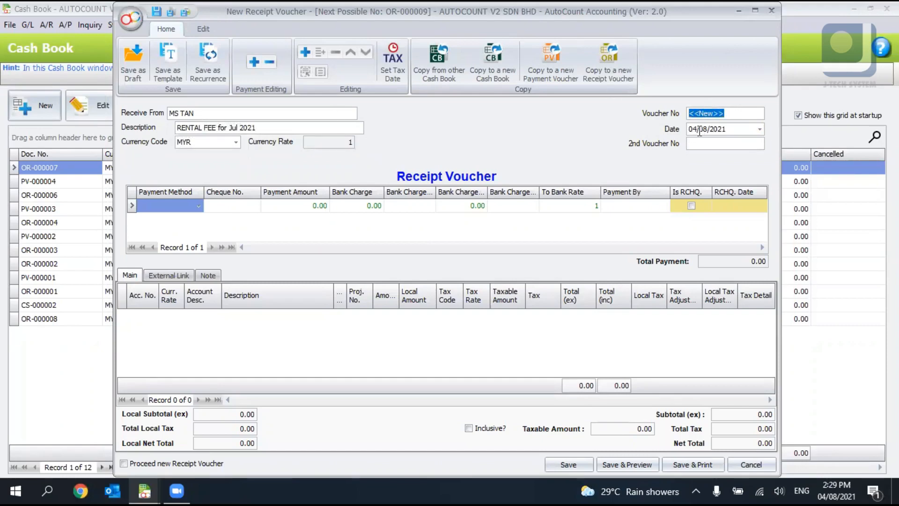
{"action": "left_click", "coordinate": [700, 131]}
{"action": "scroll", "coordinate": [701, 130], "scroll_direction": "down", "scroll_amount": 3}
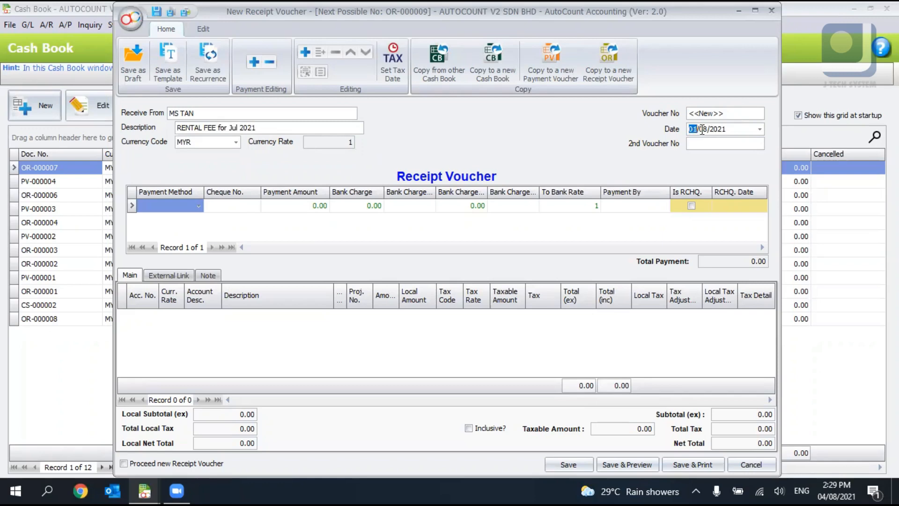
{"action": "left_click", "coordinate": [703, 127]}
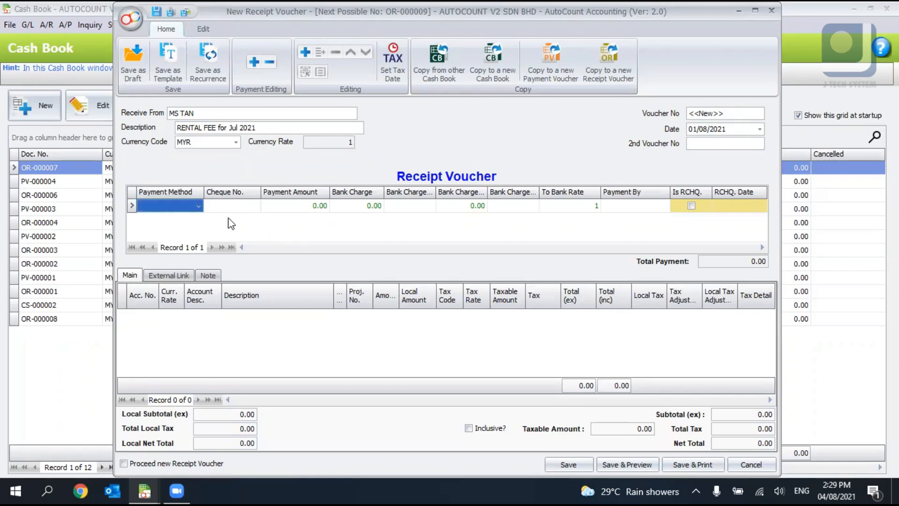
Choose CIMB BANK as the receipt voucher's payment method
{"action": "left_click", "coordinate": [199, 206]}
{"action": "left_click", "coordinate": [199, 206]}
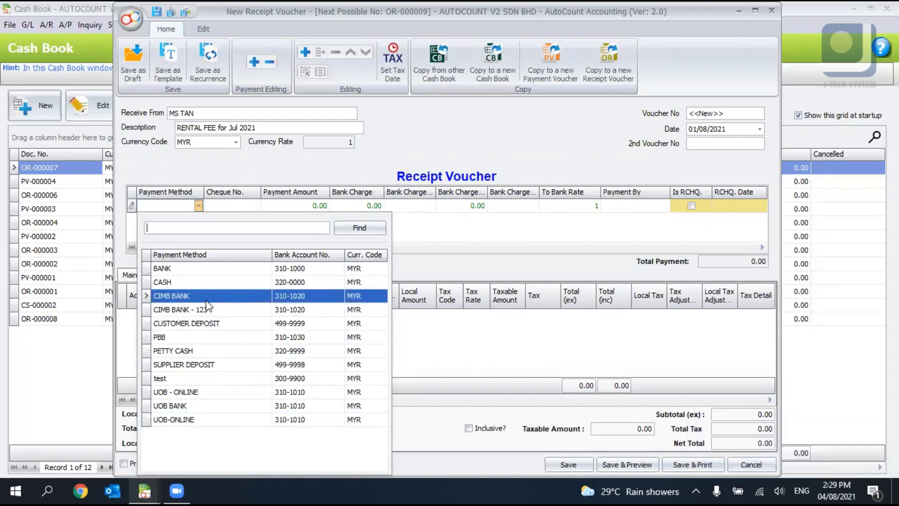
{"action": "left_click", "coordinate": [178, 298]}
{"action": "left_click", "coordinate": [199, 206]}
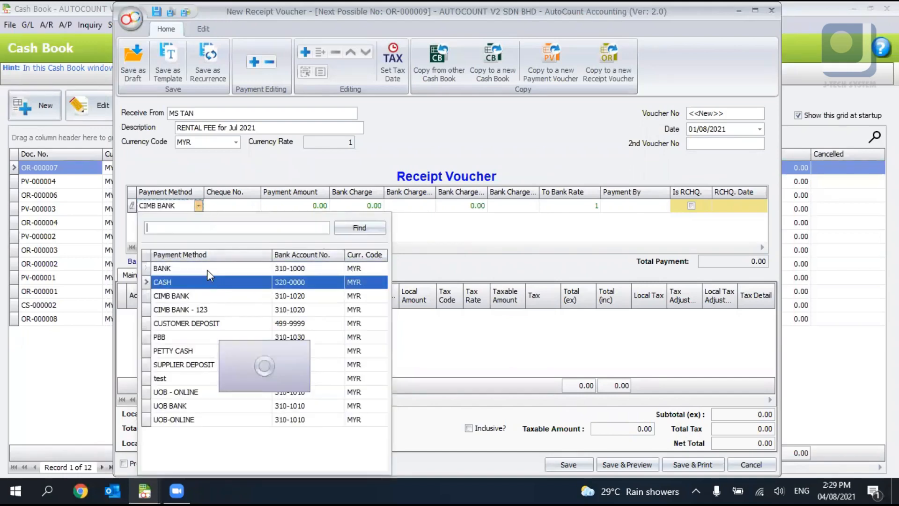
{"action": "left_click", "coordinate": [300, 295]}
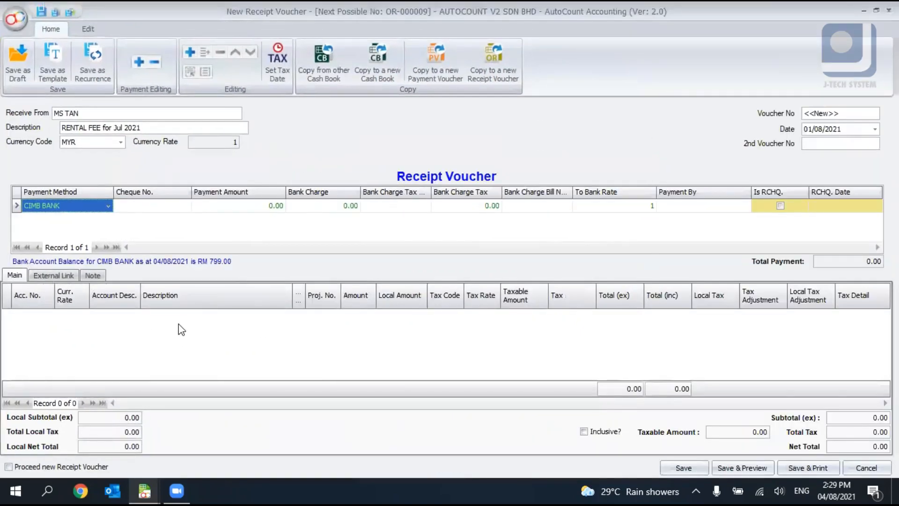
Add a detail line to the receipt voucher and assign it to the SALES - OTHERS account (500-0003)
{"action": "right_click", "coordinate": [180, 326]}
{"action": "left_click", "coordinate": [41, 321]}
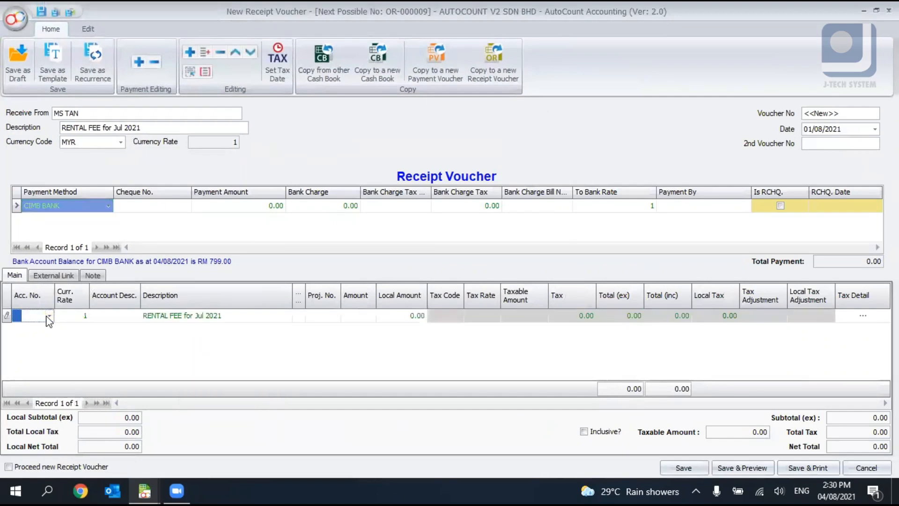
{"action": "left_click", "coordinate": [49, 316]}
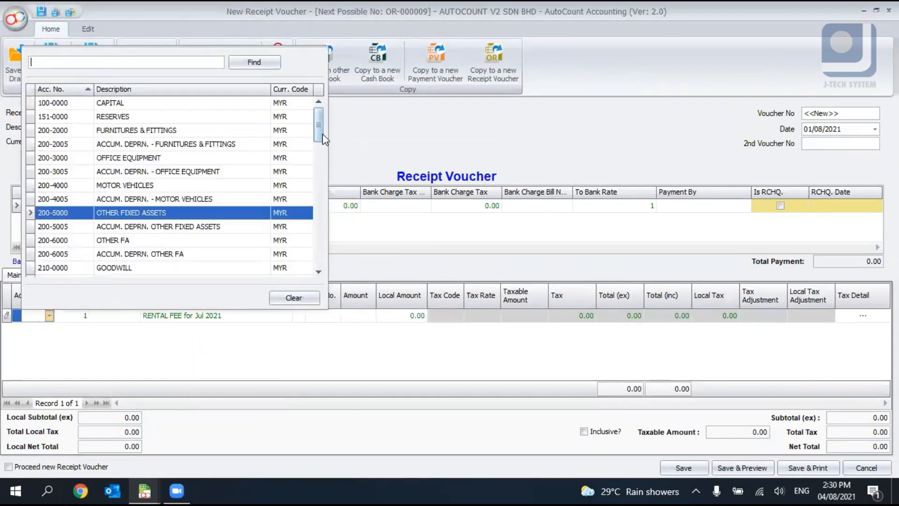
{"action": "left_click", "coordinate": [382, 205]}
{"action": "left_click", "coordinate": [51, 318]}
{"action": "left_click", "coordinate": [50, 317]}
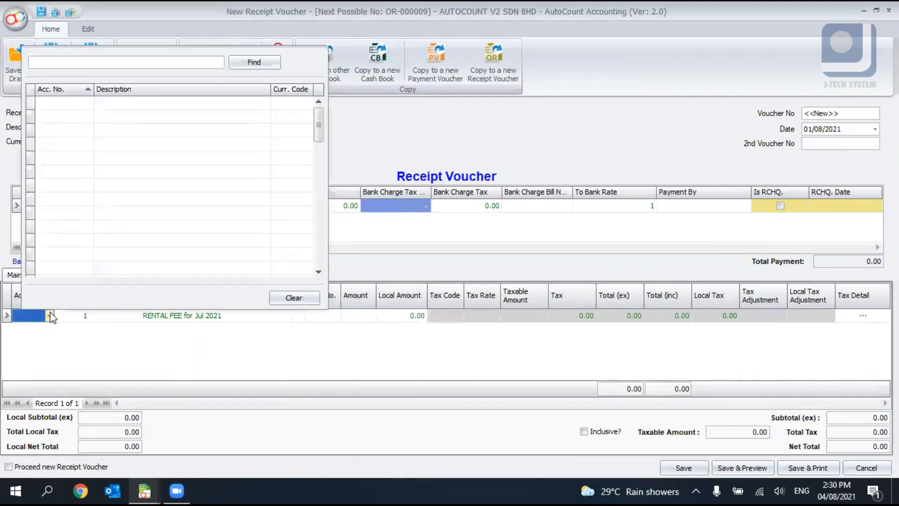
{"action": "left_click_drag", "start_coordinate": [321, 134], "coordinate": [305, 194]}
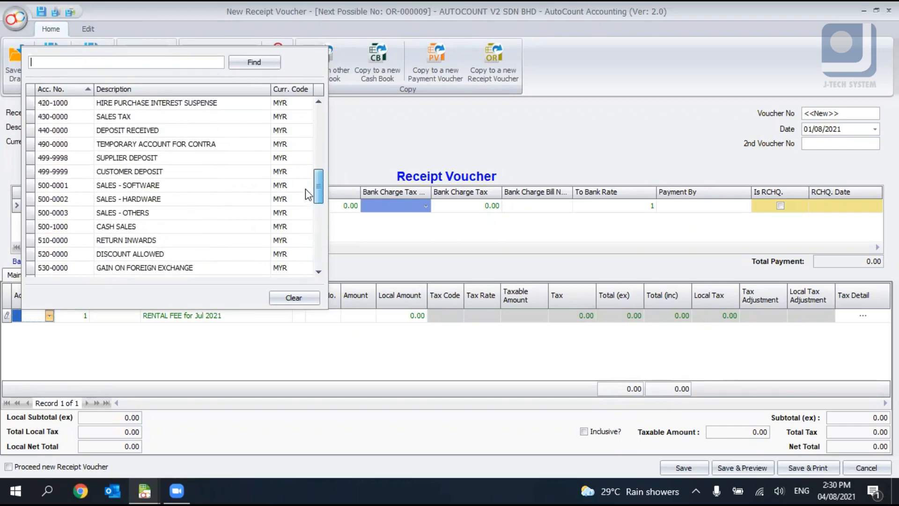
{"action": "left_click", "coordinate": [150, 215]}
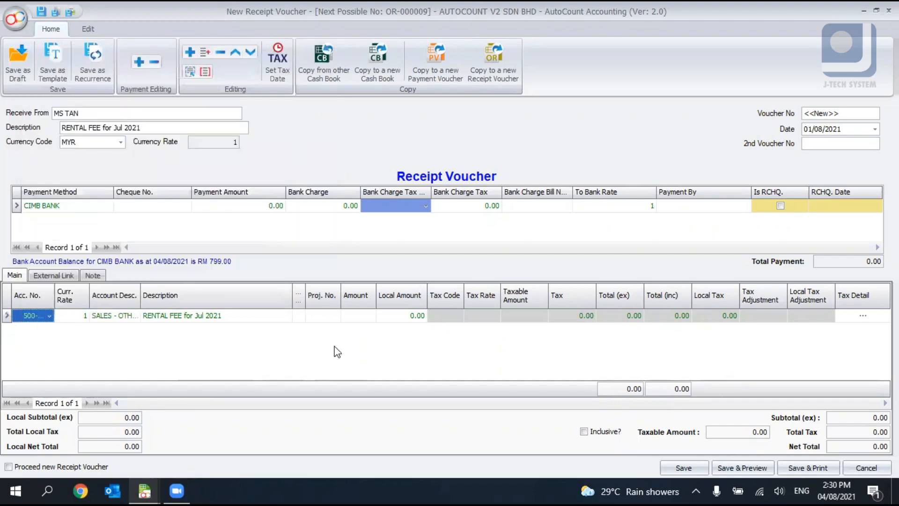
Set the amount of the SALES - OTHERS line to 599
{"action": "left_click", "coordinate": [360, 315]}
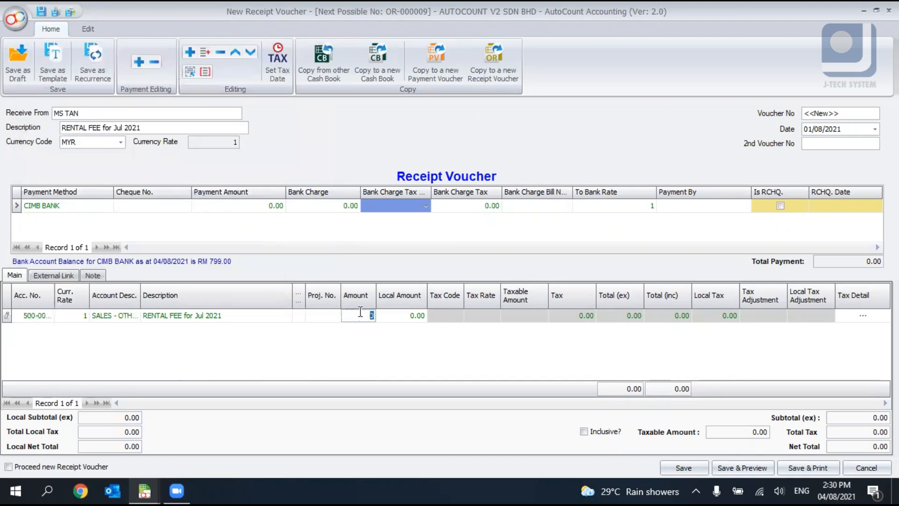
{"action": "type", "text": "5999"}
{"action": "key", "text": "Return"}
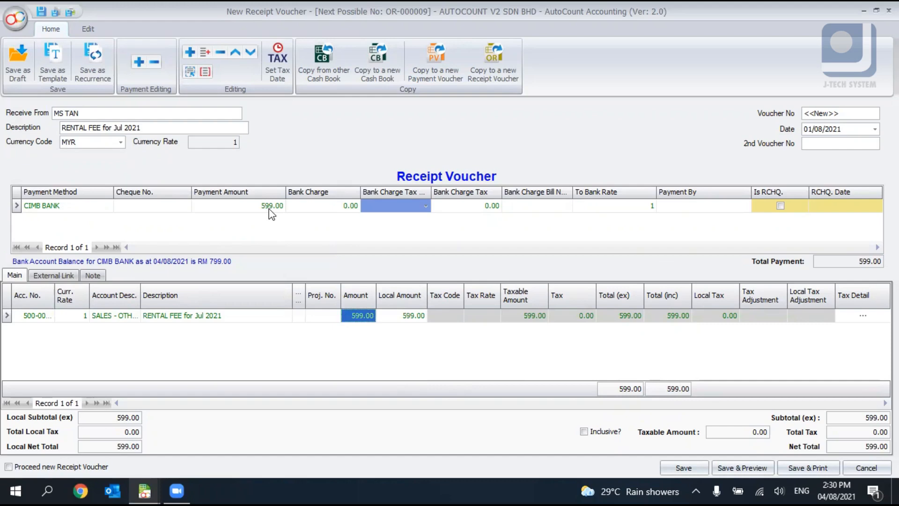
Add a second detail line for the SALES - HARDWARE account with an amount of 12
{"action": "right_click", "coordinate": [284, 362]}
{"action": "left_click", "coordinate": [305, 376]}
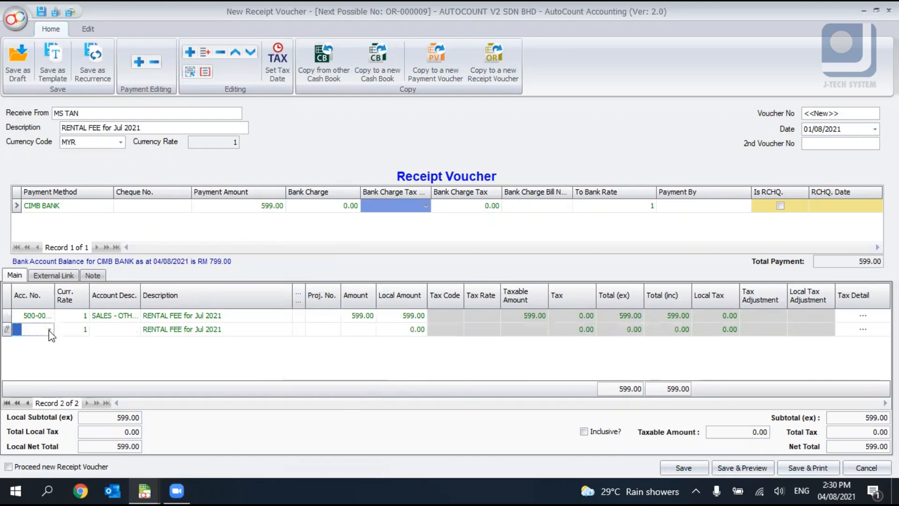
{"action": "left_click", "coordinate": [49, 330]}
{"action": "left_click_drag", "start_coordinate": [318, 136], "coordinate": [315, 198]}
{"action": "left_click", "coordinate": [257, 213]}
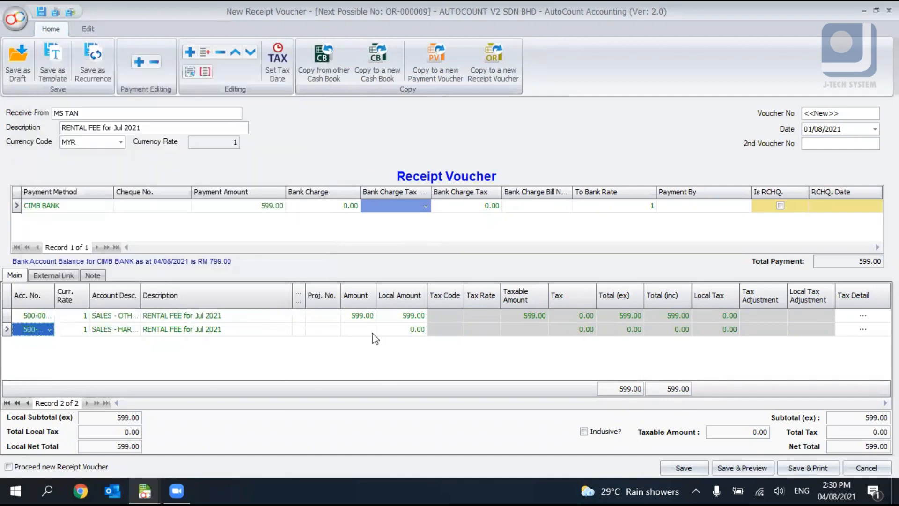
{"action": "left_click", "coordinate": [372, 332]}
{"action": "type", "text": "12"}
{"action": "key", "text": "Return"}
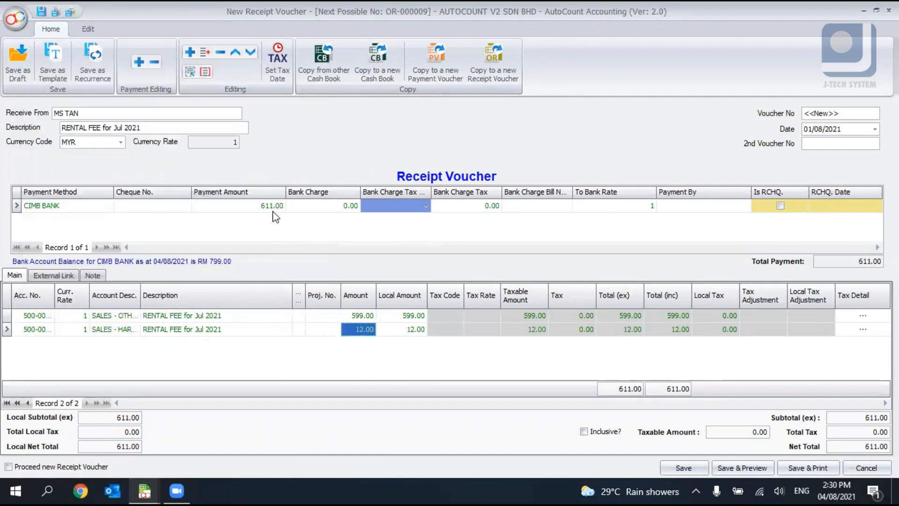
Delete the SALES - HARDWARE line from the receipt voucher
{"action": "right_click", "coordinate": [155, 328]}
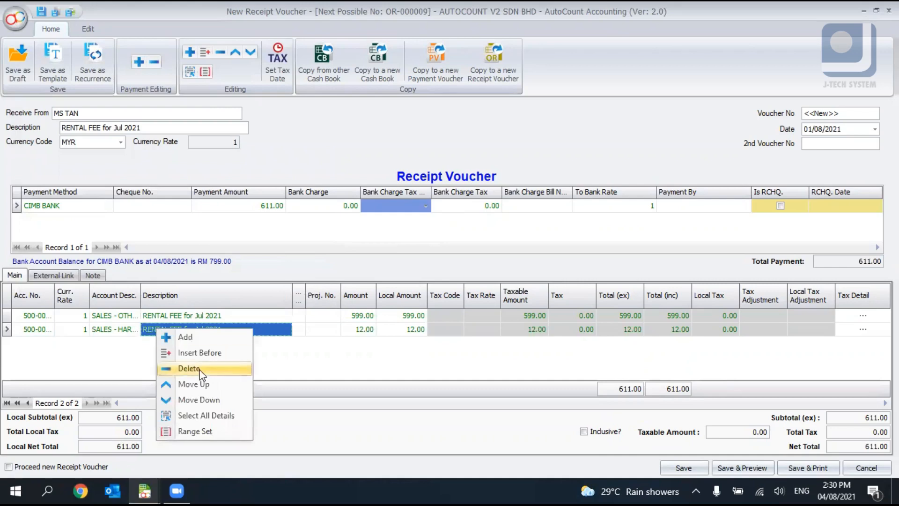
{"action": "left_click", "coordinate": [346, 380]}
{"action": "key", "text": "ctrl+Delete"}
{"action": "left_click", "coordinate": [412, 262]}
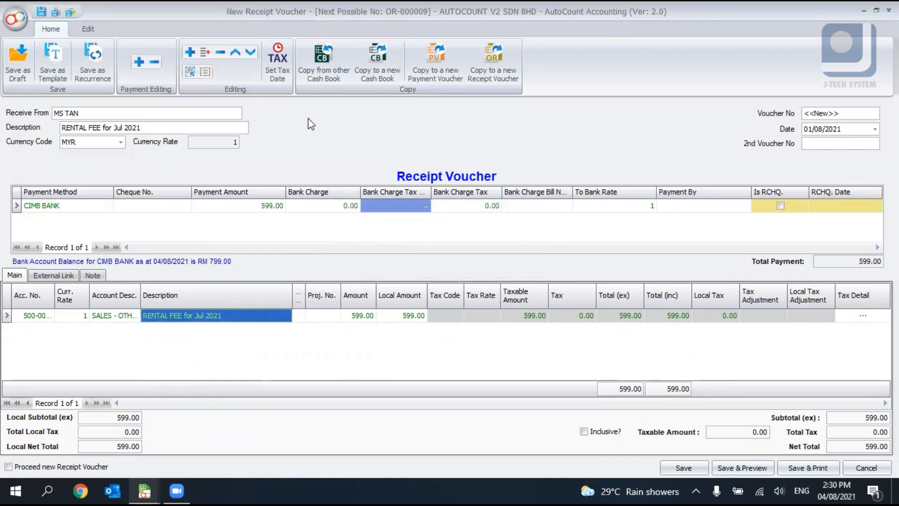
View the receipt voucher's posting details, check the debit and credit entries for the sales and bank accounts, and close them
{"action": "left_click", "coordinate": [88, 29]}
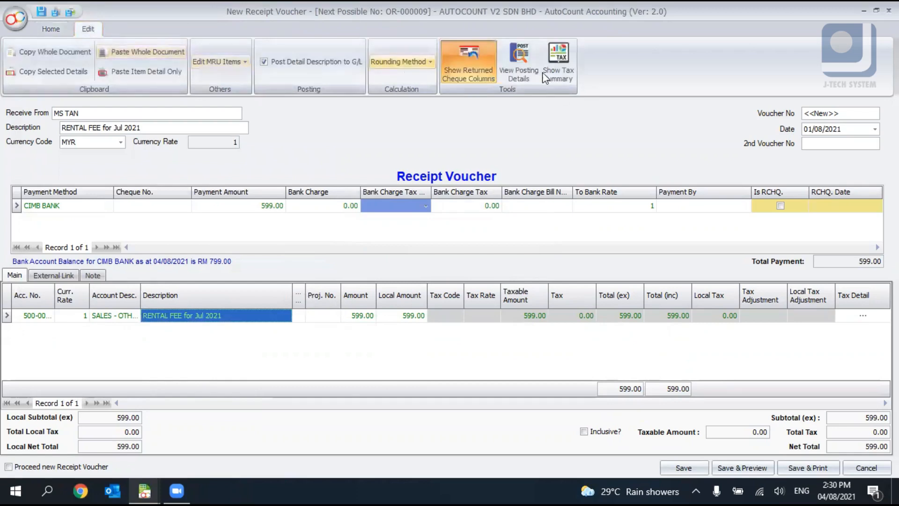
{"action": "left_click", "coordinate": [518, 67]}
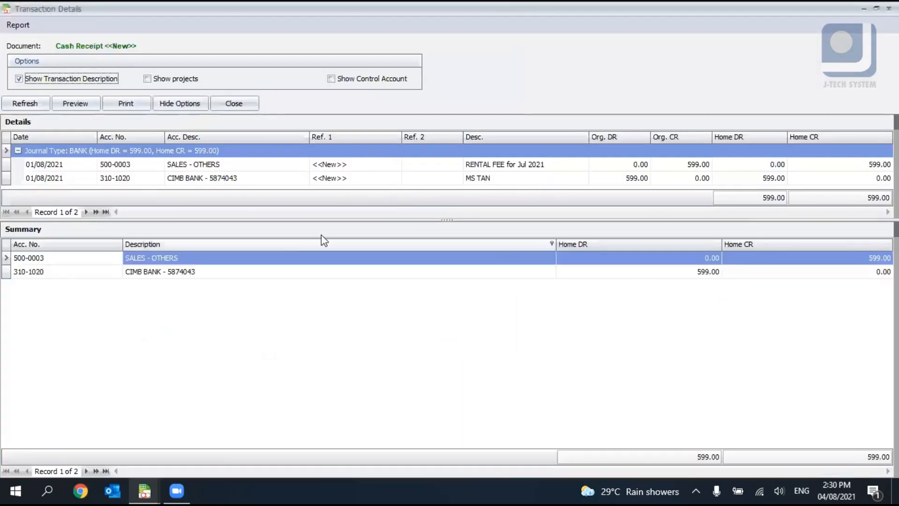
{"action": "left_click", "coordinate": [390, 276]}
{"action": "left_click", "coordinate": [305, 259]}
{"action": "left_click", "coordinate": [364, 276]}
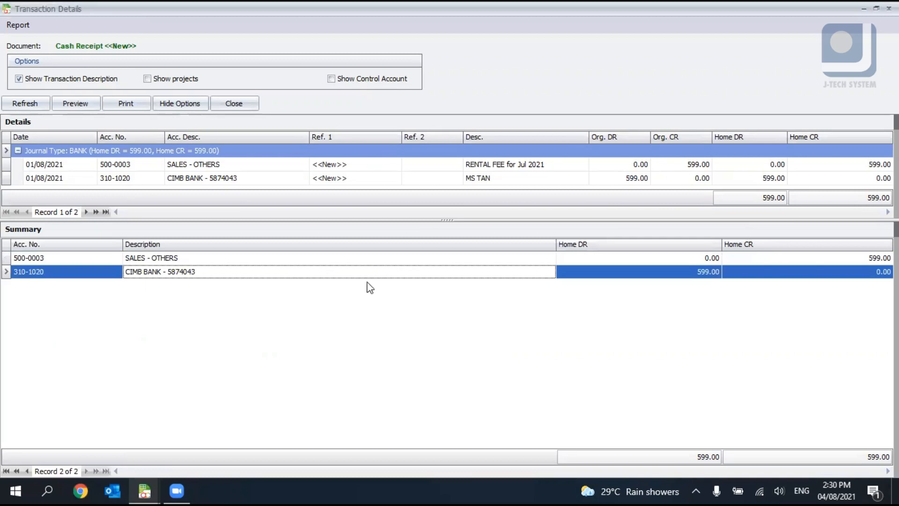
{"action": "left_click", "coordinate": [719, 262]}
{"action": "left_click", "coordinate": [721, 274]}
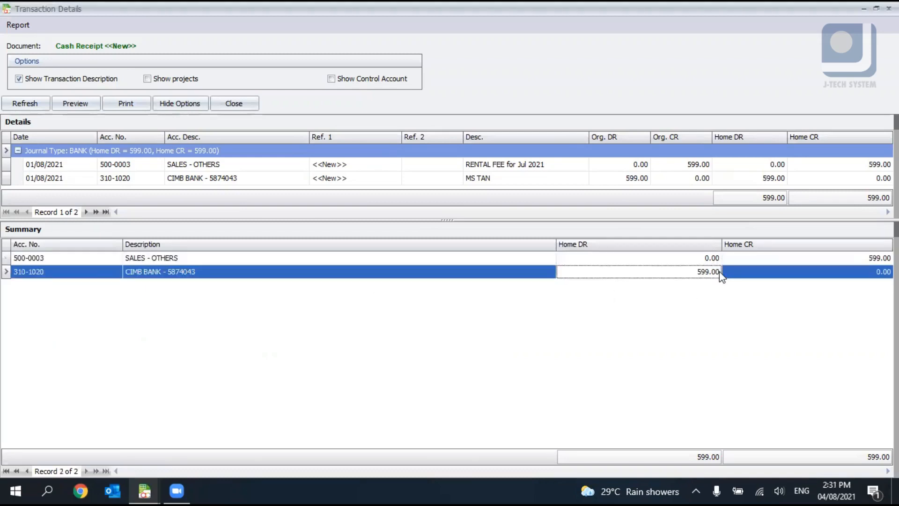
{"action": "left_click", "coordinate": [229, 104]}
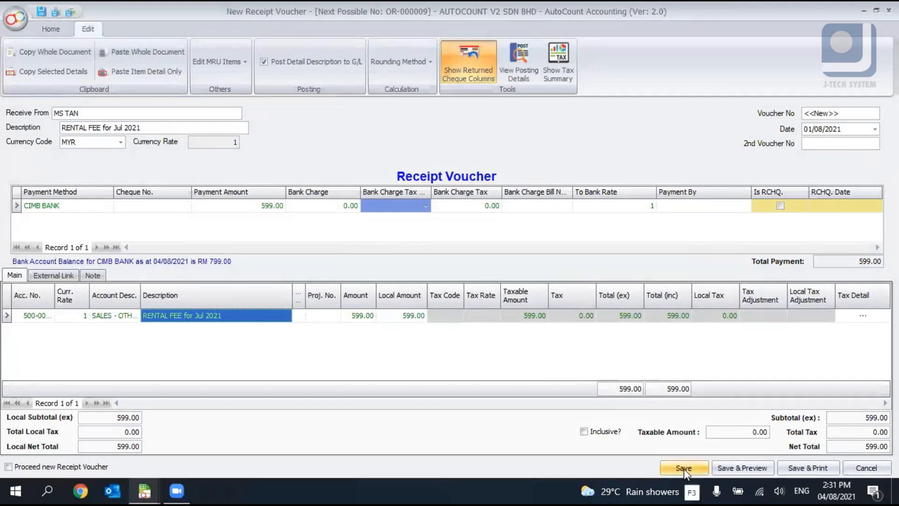
Save the receipt voucher without entering a cheque number
{"action": "left_click", "coordinate": [684, 469]}
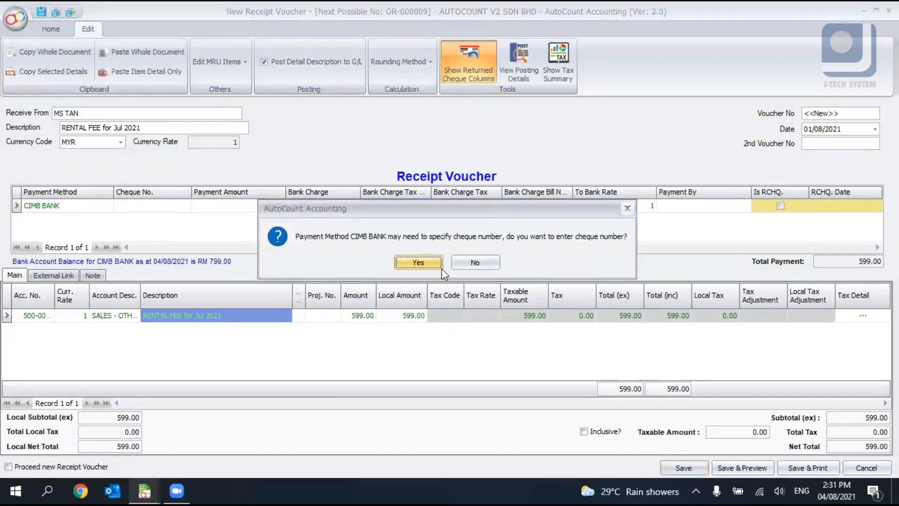
{"action": "left_click", "coordinate": [465, 261]}
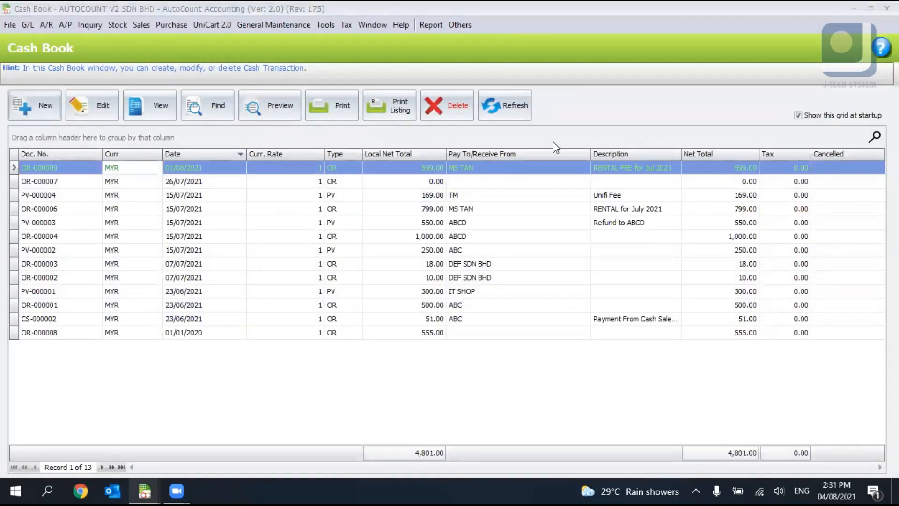
Create a new payment voucher payable to Tnb and enter the description "Eletric Bill for July 20"
{"action": "key", "text": "Insert"}
{"action": "left_click", "coordinate": [543, 167]}
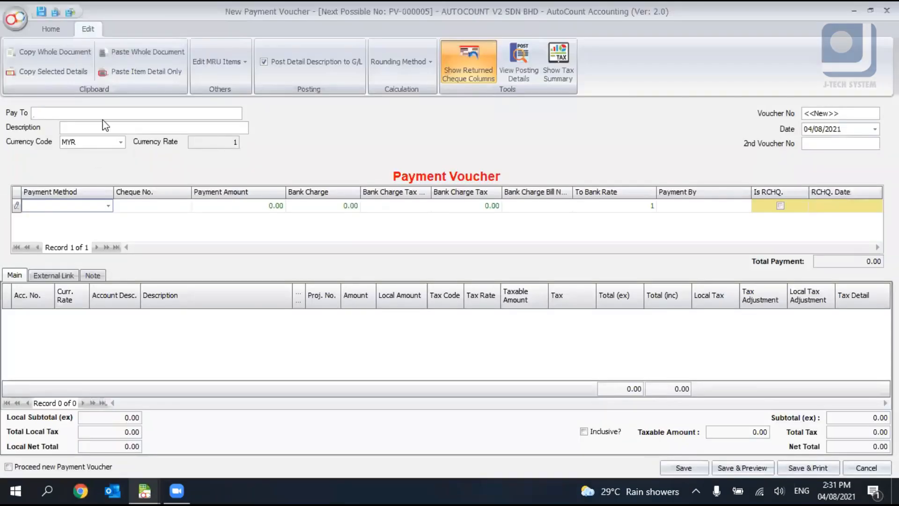
{"action": "type", "text": "TnEle"}
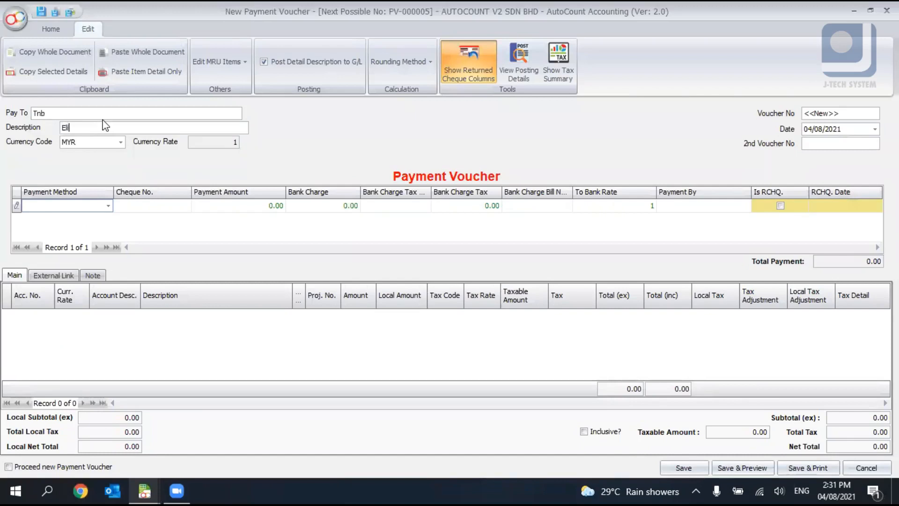
{"action": "type", "text": "tric Bill for July 20"}
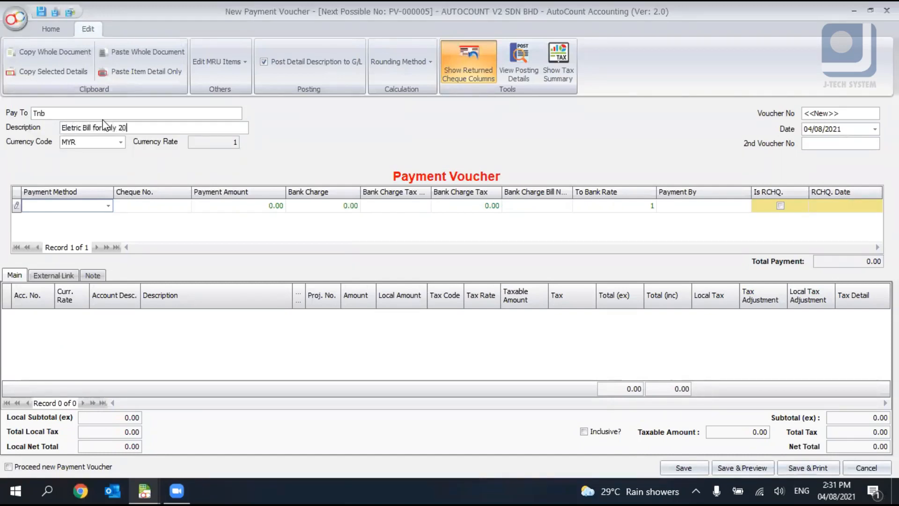
Complete the payment voucher's description so it reads "Eletric Bill for July 2021"
{"action": "type", "text": "12"}
{"action": "key", "text": "BackSpace"}
{"action": "key", "text": "BackSpace"}
{"action": "type", "text": "21"}
{"action": "key", "text": "Tab"}
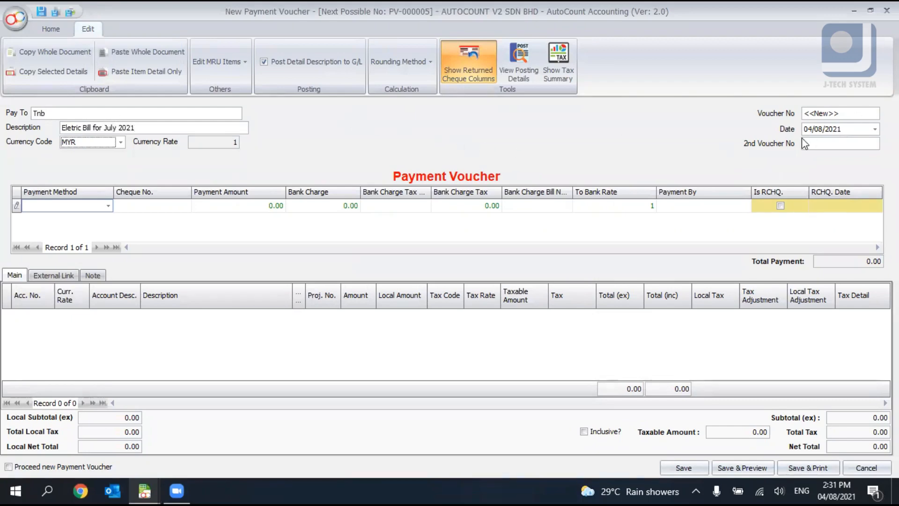
Set the payment voucher's payment method to CASH
{"action": "left_click", "coordinate": [814, 128]}
{"action": "left_click", "coordinate": [108, 205]}
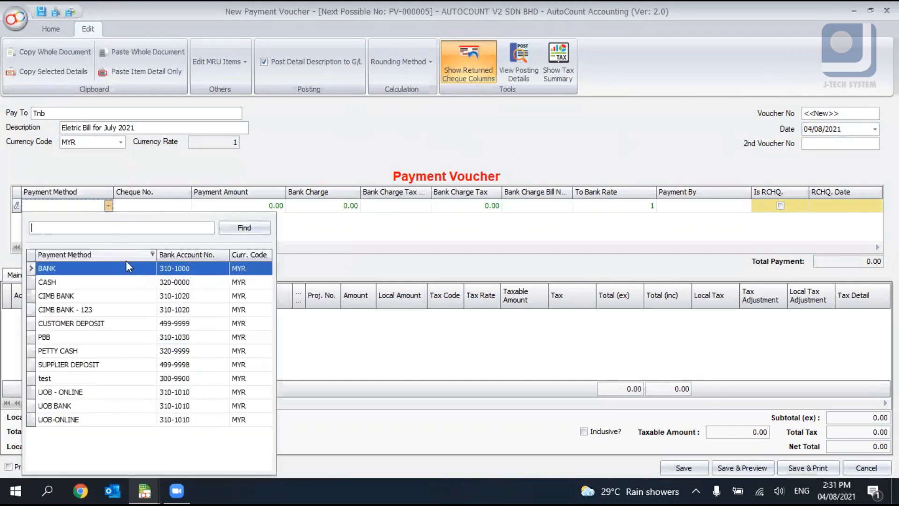
{"action": "left_click", "coordinate": [128, 284]}
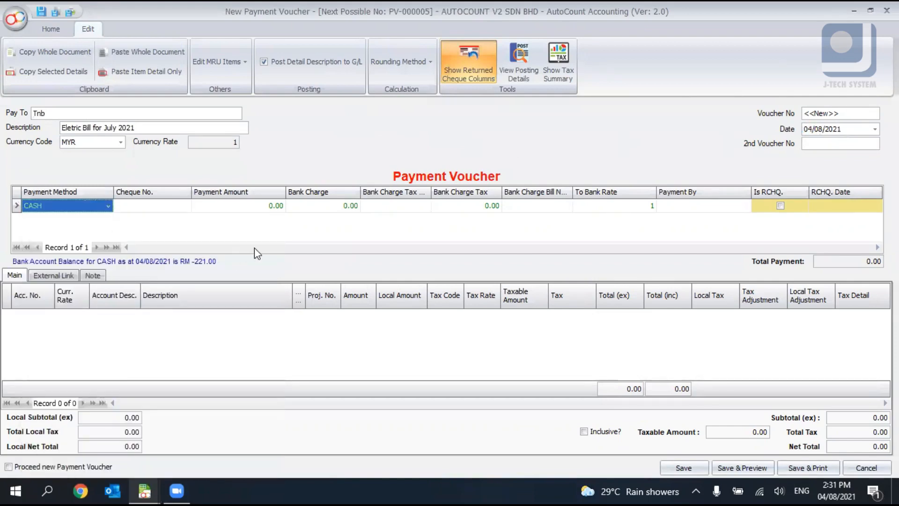
Add a detail line to the payment voucher and assign it to the WATER & ELECTRICITY account
{"action": "right_click", "coordinate": [144, 338]}
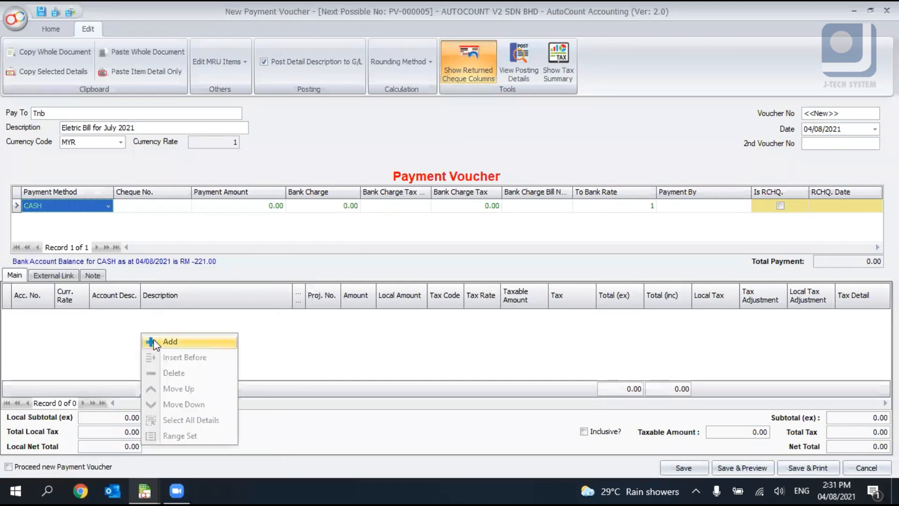
{"action": "left_click", "coordinate": [155, 343]}
{"action": "left_click", "coordinate": [49, 316]}
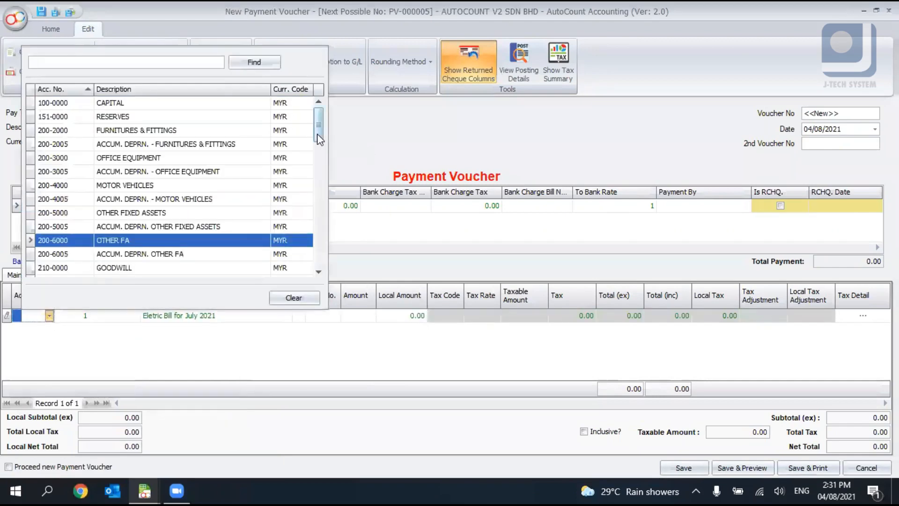
{"action": "left_click_drag", "start_coordinate": [317, 134], "coordinate": [330, 264]}
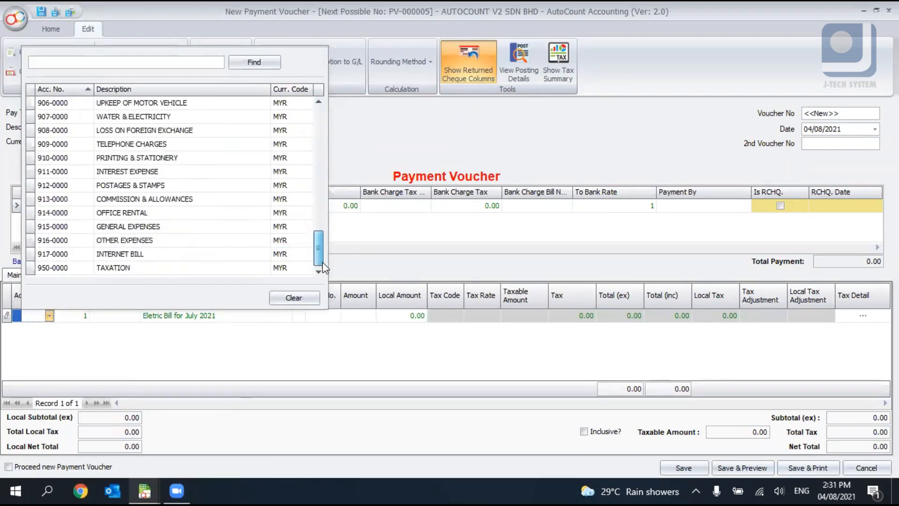
{"action": "left_click", "coordinate": [123, 116]}
Set the electricity line's amount to 200 and save the payment voucher
{"action": "left_click", "coordinate": [394, 319]}
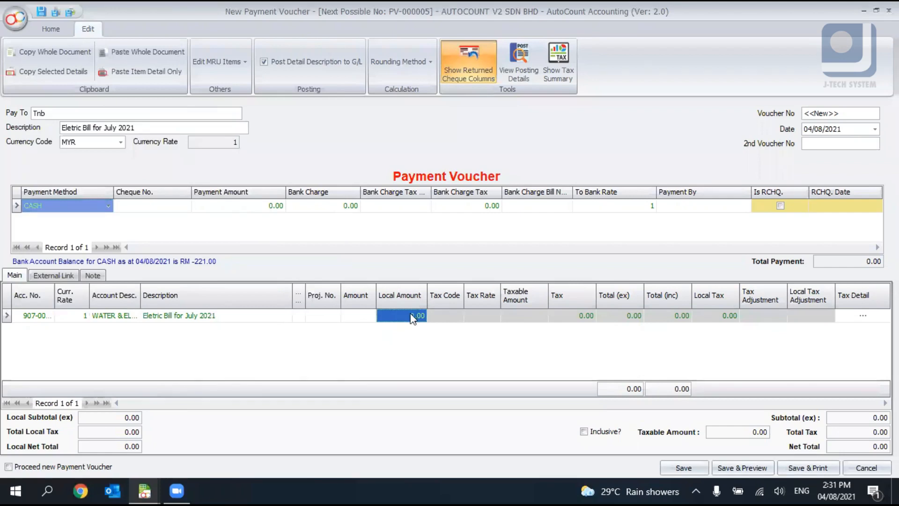
{"action": "left_click", "coordinate": [370, 316]}
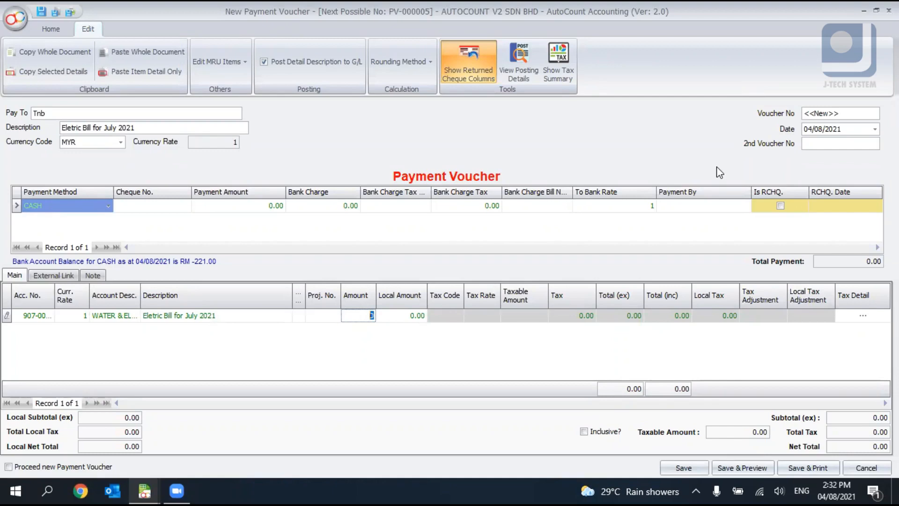
{"action": "left_click", "coordinate": [511, 64]}
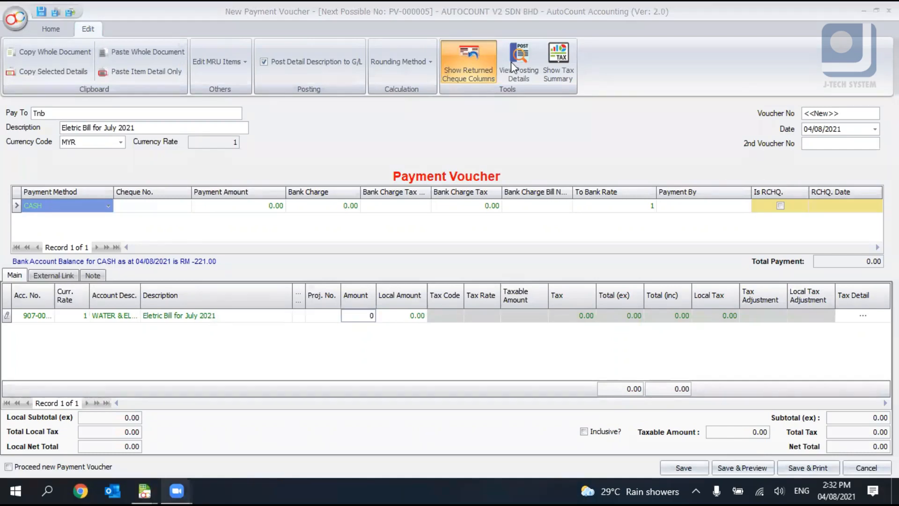
{"action": "left_click", "coordinate": [358, 316]}
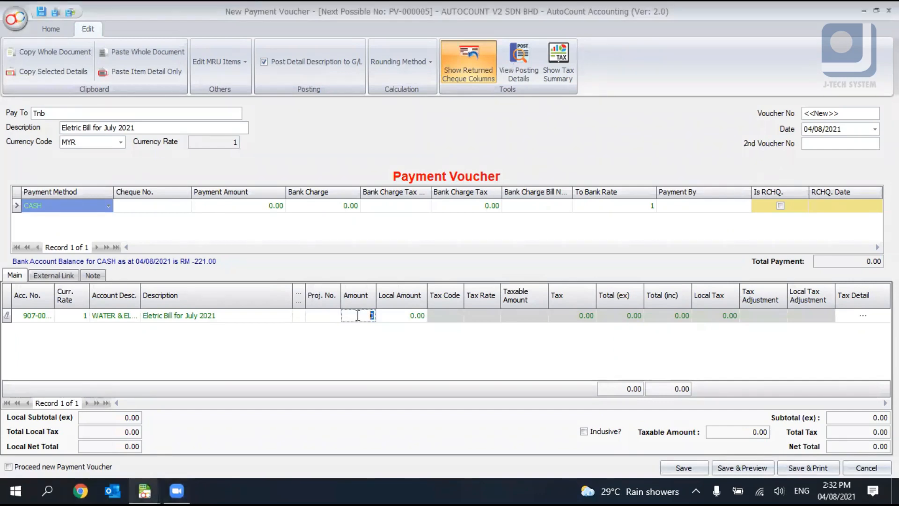
{"action": "type", "text": "200"}
{"action": "key", "text": "Return"}
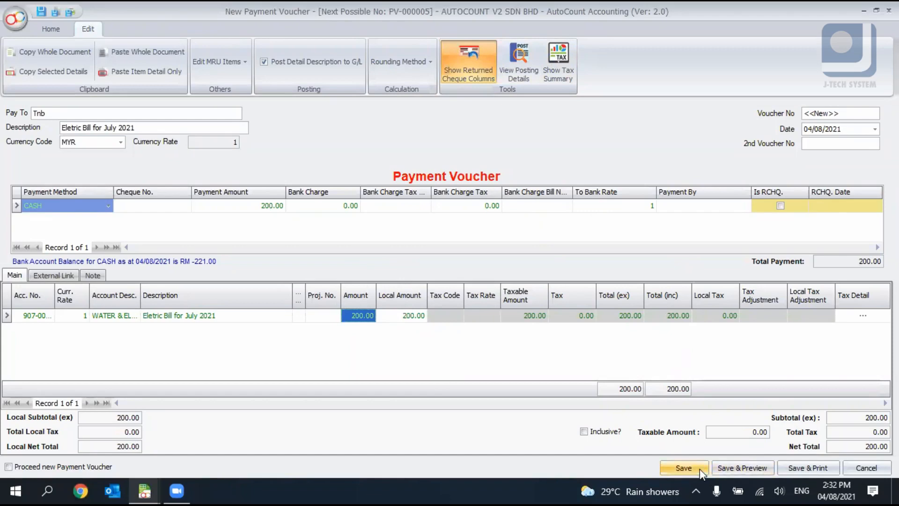
{"action": "left_click", "coordinate": [683, 468]}
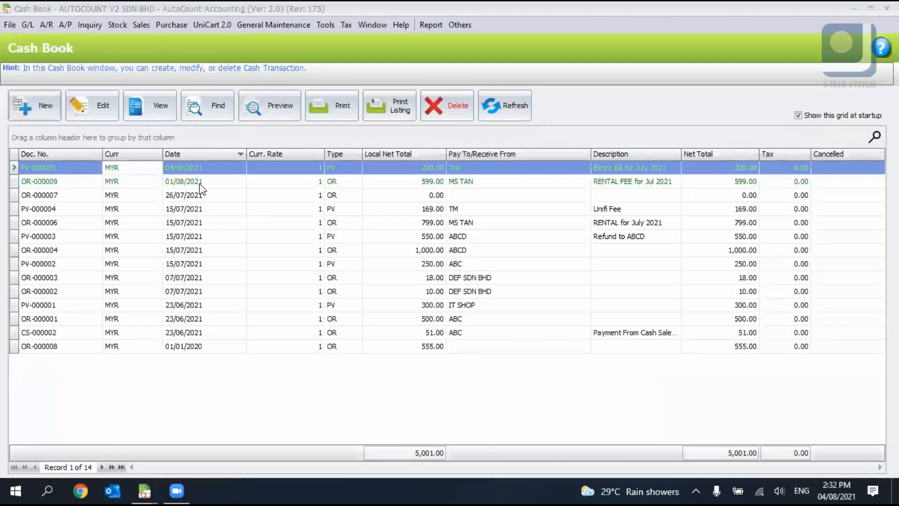
Open the "RENTAL FEE for Jul 2021" receipt voucher for editing and mark its payment as a returned cheque dated 15/08/2021
{"action": "double_click", "coordinate": [201, 188]}
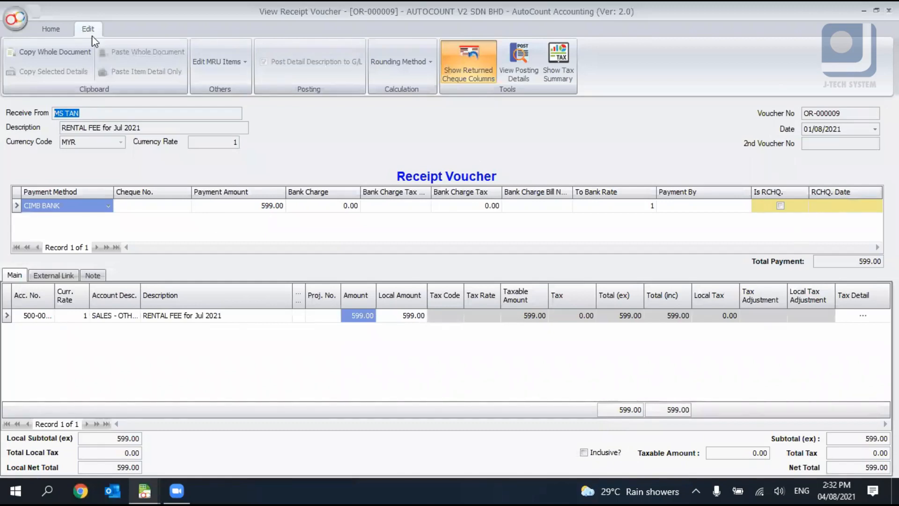
{"action": "left_click", "coordinate": [60, 32]}
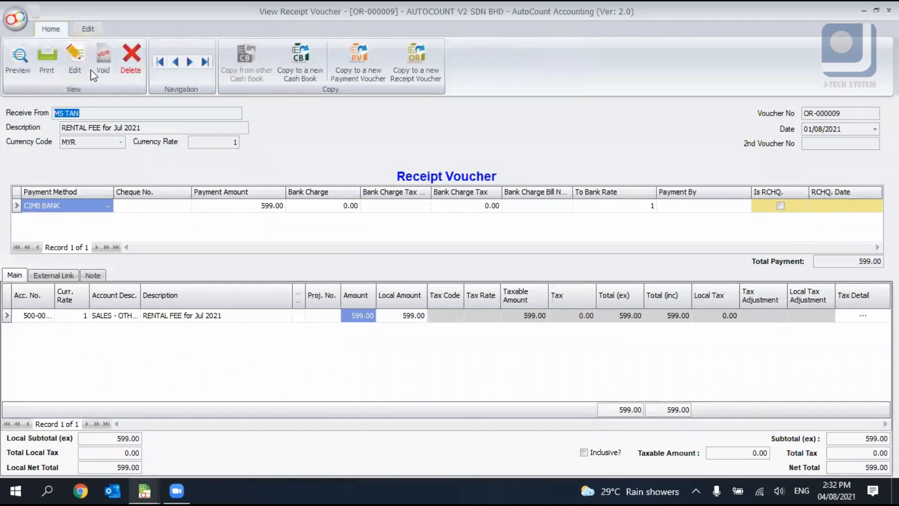
{"action": "left_click", "coordinate": [80, 63]}
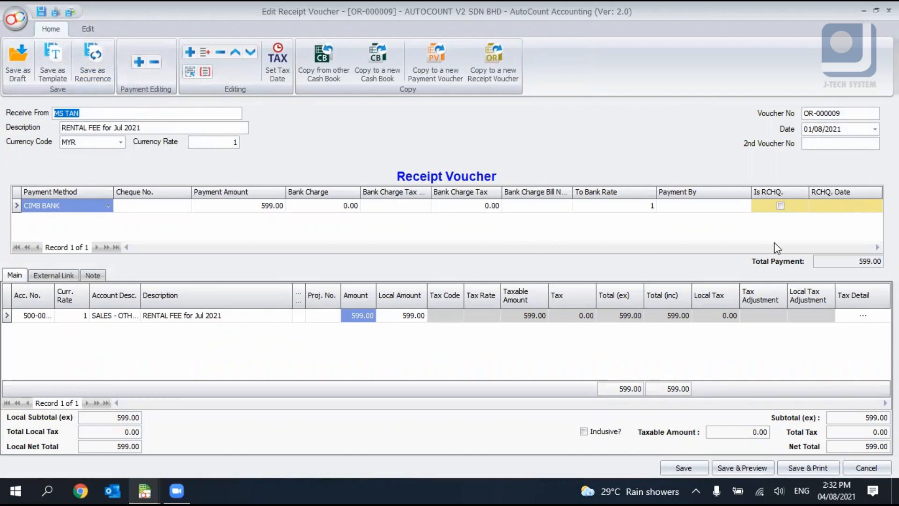
{"action": "left_click", "coordinate": [781, 209]}
{"action": "left_click", "coordinate": [781, 206]}
{"action": "left_click", "coordinate": [819, 205]}
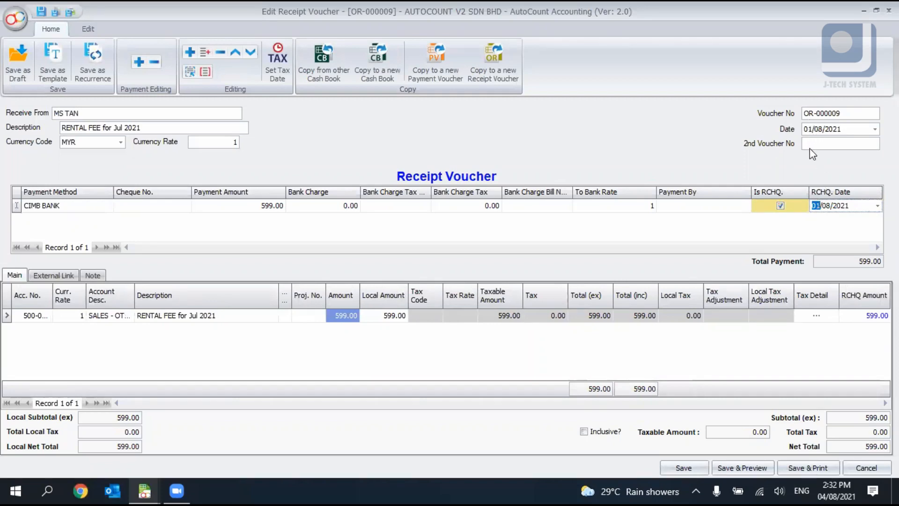
{"action": "type", "text": "15"}
{"action": "key", "text": "Return"}
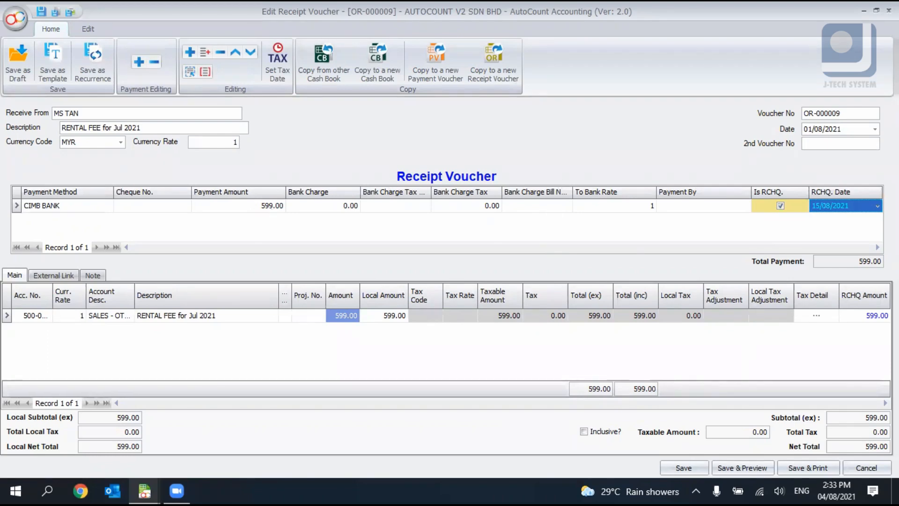
Toggle the returned cheque mark on the payment and close the receipt voucher without saving the changes
{"action": "left_click", "coordinate": [779, 207]}
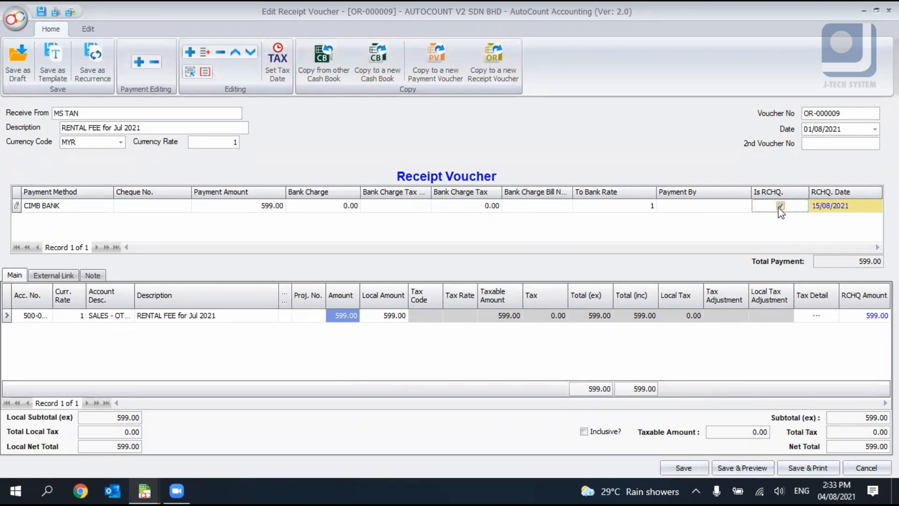
{"action": "left_click", "coordinate": [781, 214]}
{"action": "left_click", "coordinate": [866, 468]}
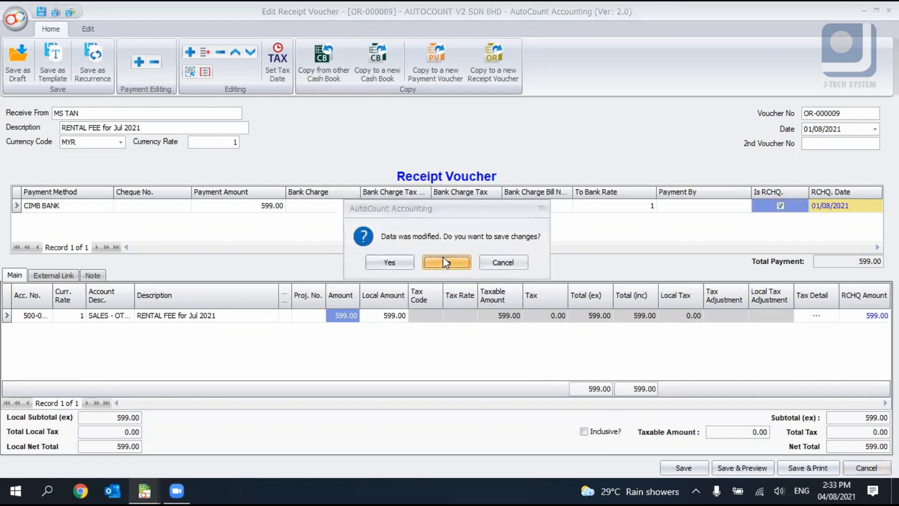
{"action": "left_click", "coordinate": [448, 260]}
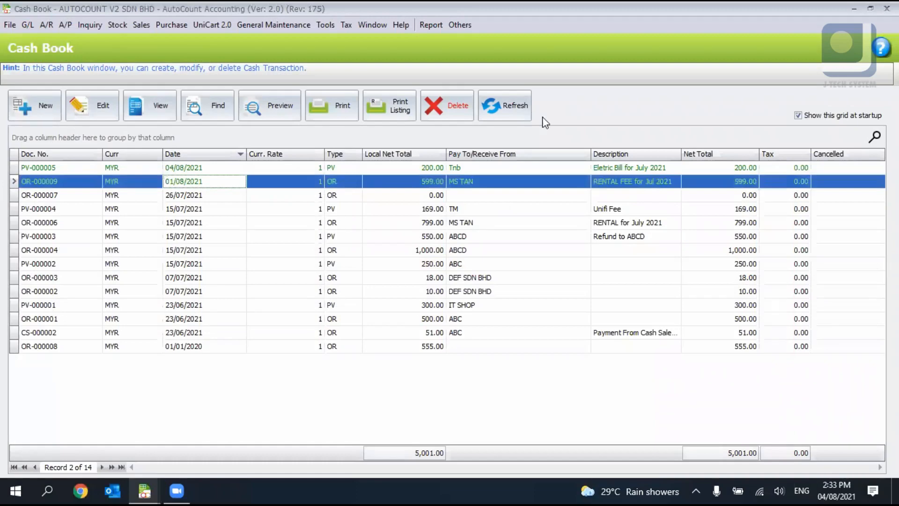
Preview the "RENTAL FEE for Jul 2021" receipt with the OR - Half Page report, and close the preview
{"action": "left_click", "coordinate": [271, 115]}
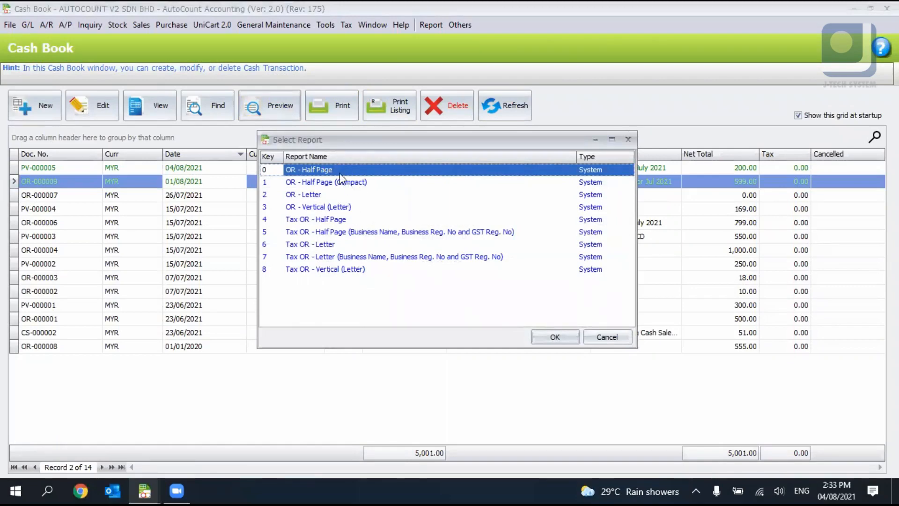
{"action": "left_click", "coordinate": [330, 193]}
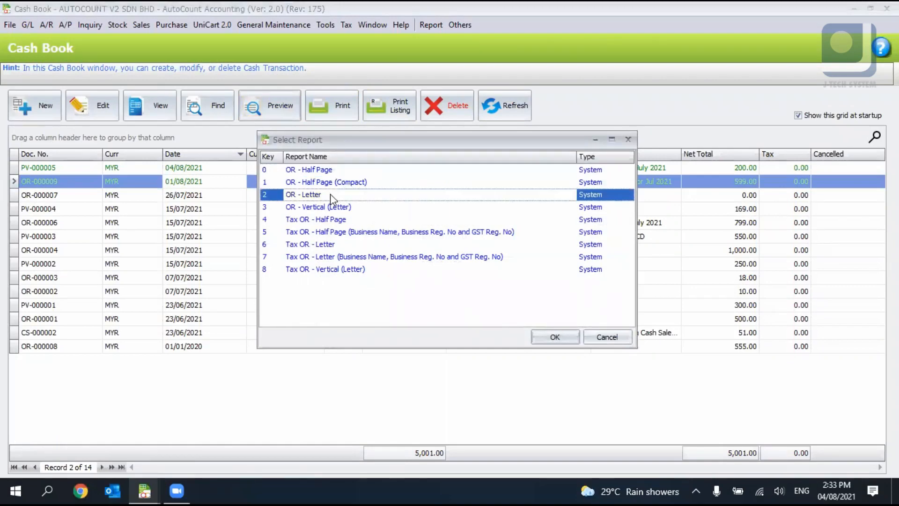
{"action": "left_click", "coordinate": [329, 170]}
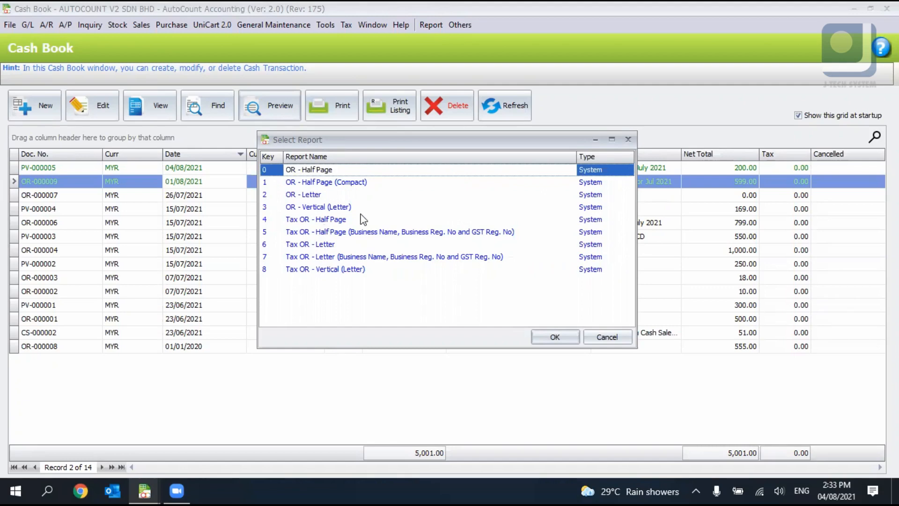
{"action": "double_click", "coordinate": [309, 172]}
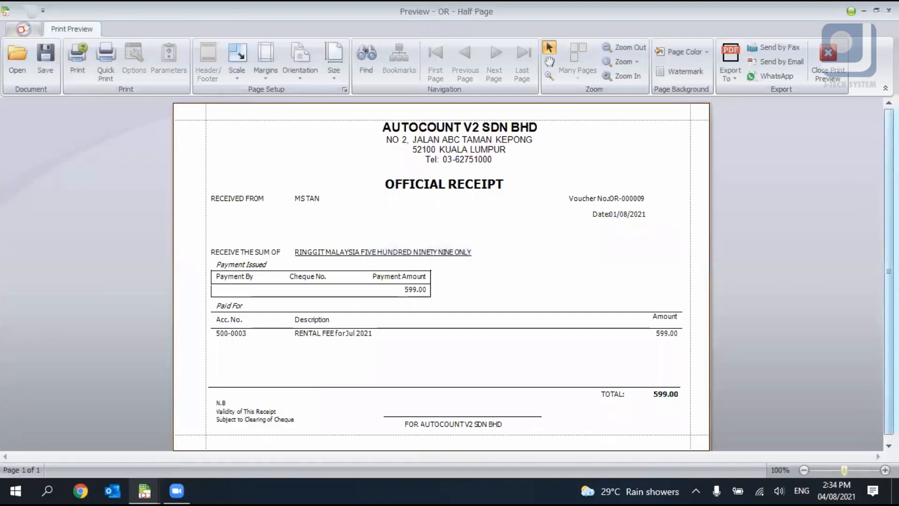
{"action": "left_click_drag", "start_coordinate": [889, 188], "coordinate": [888, 193]}
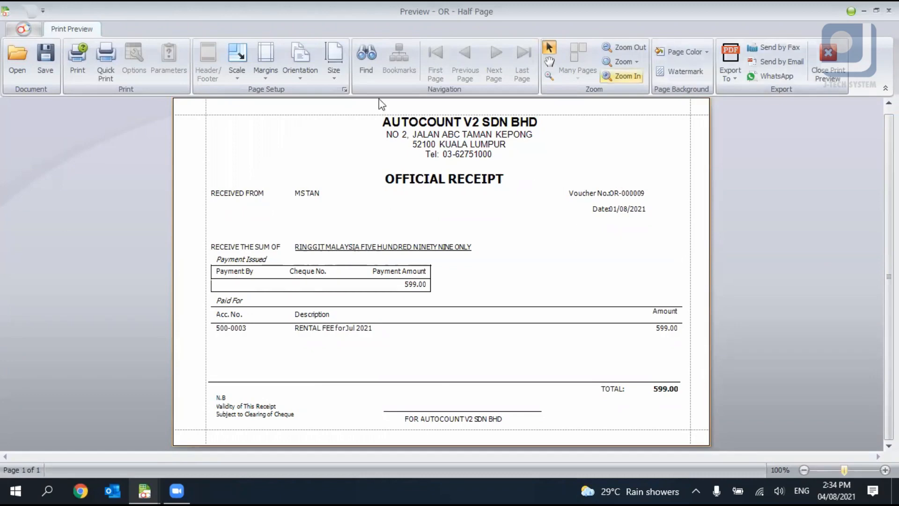
{"action": "left_click", "coordinate": [827, 79]}
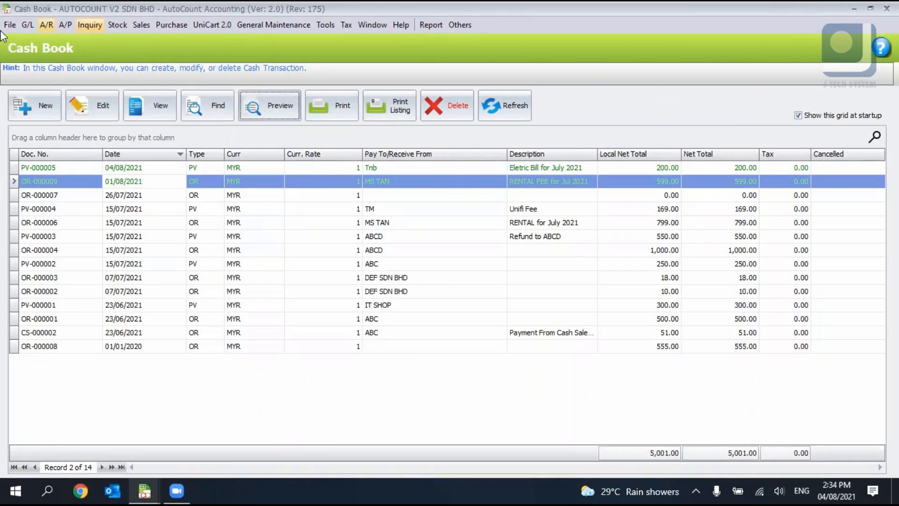
Open A/R Invoice Entry and create a new invoice for the debtor ABC SDN BHD
{"action": "left_click", "coordinate": [27, 25]}
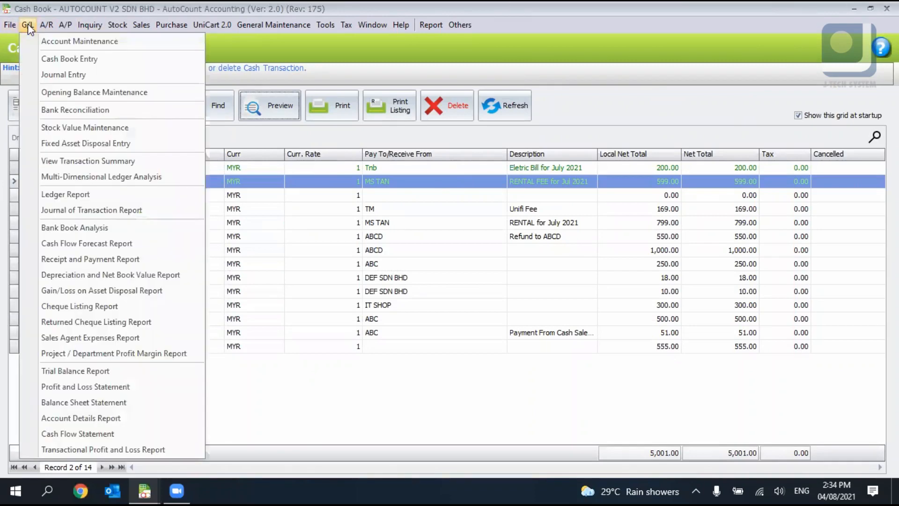
{"action": "left_click", "coordinate": [25, 23]}
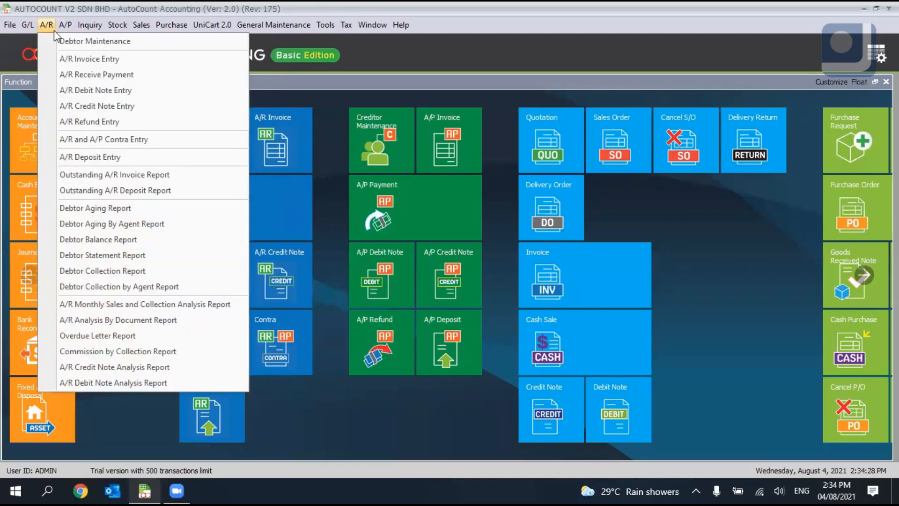
{"action": "left_click", "coordinate": [68, 57]}
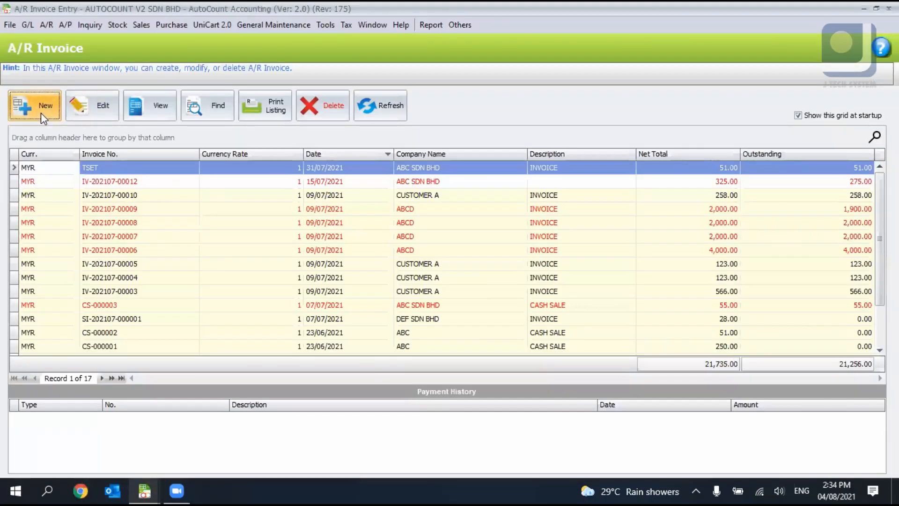
{"action": "left_click", "coordinate": [41, 115]}
{"action": "left_click", "coordinate": [226, 110]}
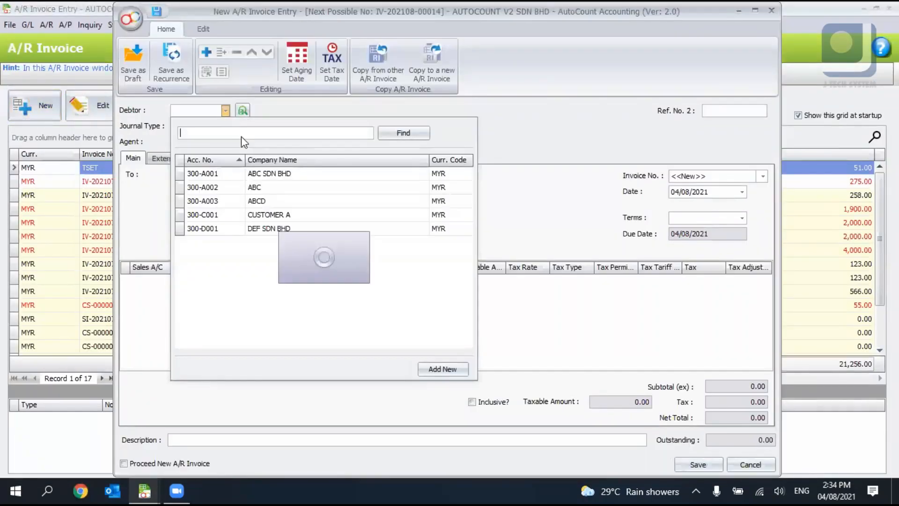
{"action": "left_click", "coordinate": [281, 173]}
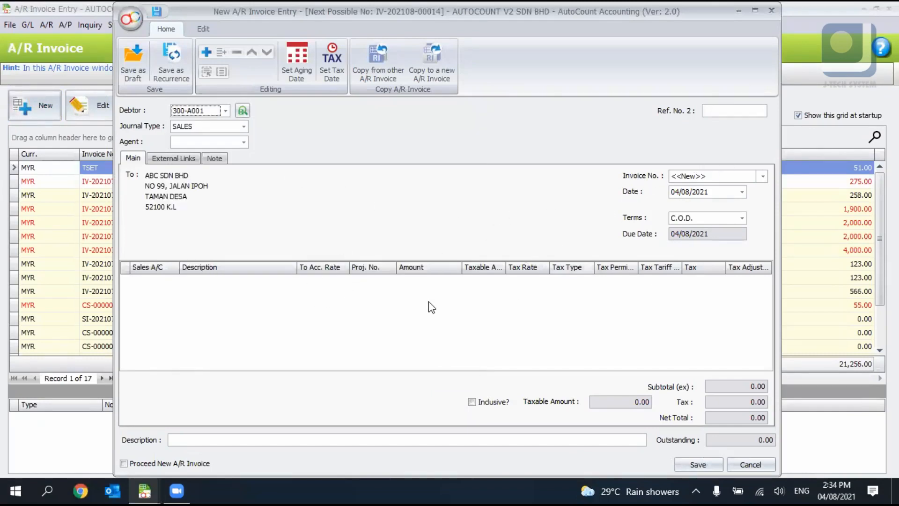
Add an invoice line for the SALES - SOFTWARE account with an amount of 5000
{"action": "right_click", "coordinate": [231, 293]}
{"action": "left_click", "coordinate": [242, 302]}
{"action": "left_click", "coordinate": [174, 281]}
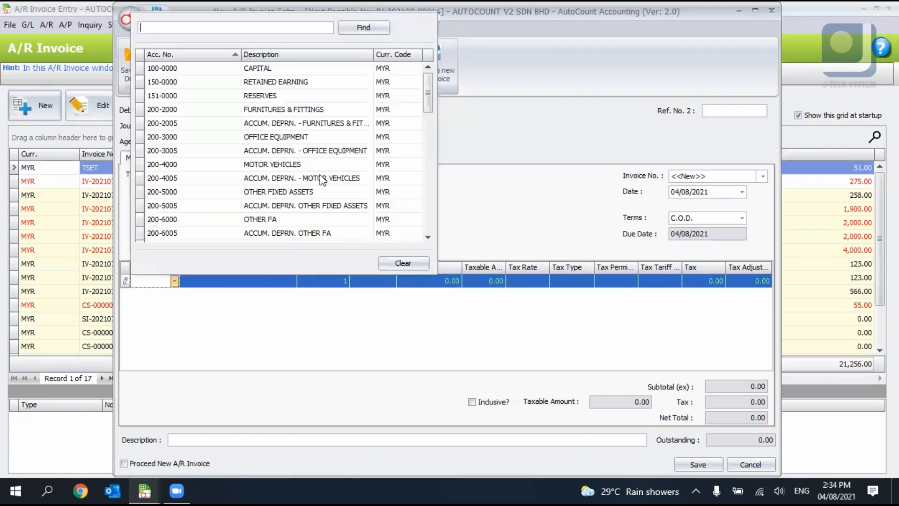
{"action": "left_click_drag", "start_coordinate": [429, 98], "coordinate": [430, 152]}
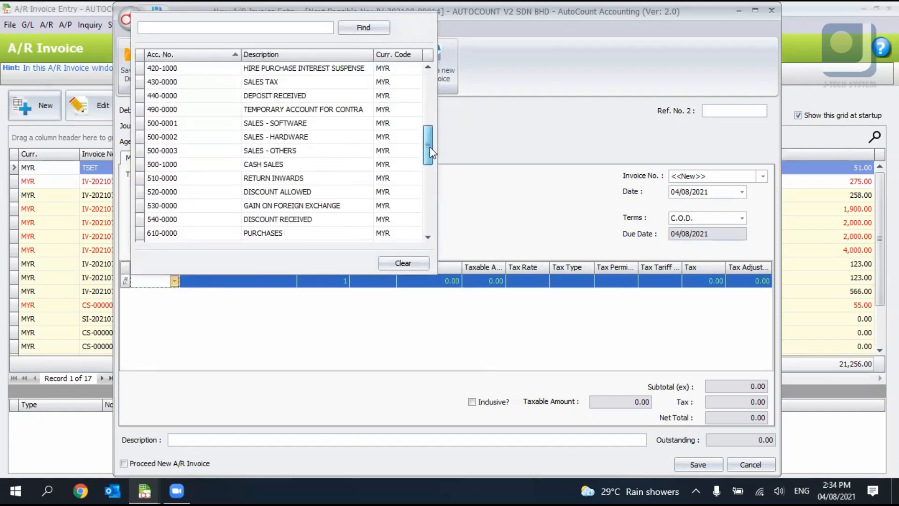
{"action": "left_click", "coordinate": [303, 126]}
{"action": "left_click", "coordinate": [439, 282]}
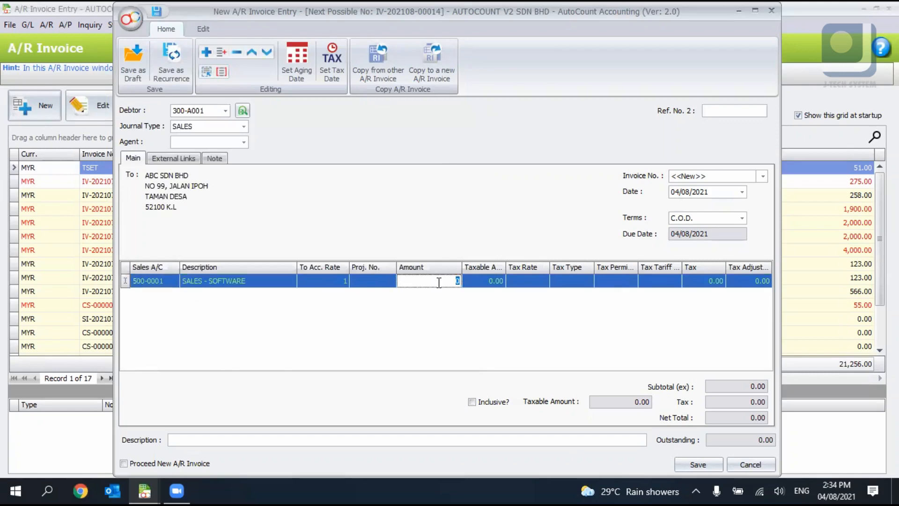
{"action": "type", "text": "5000"}
{"action": "key", "text": "Return"}
View the posting details of the new A/R invoice
{"action": "left_click", "coordinate": [205, 32]}
{"action": "left_click", "coordinate": [473, 72]}
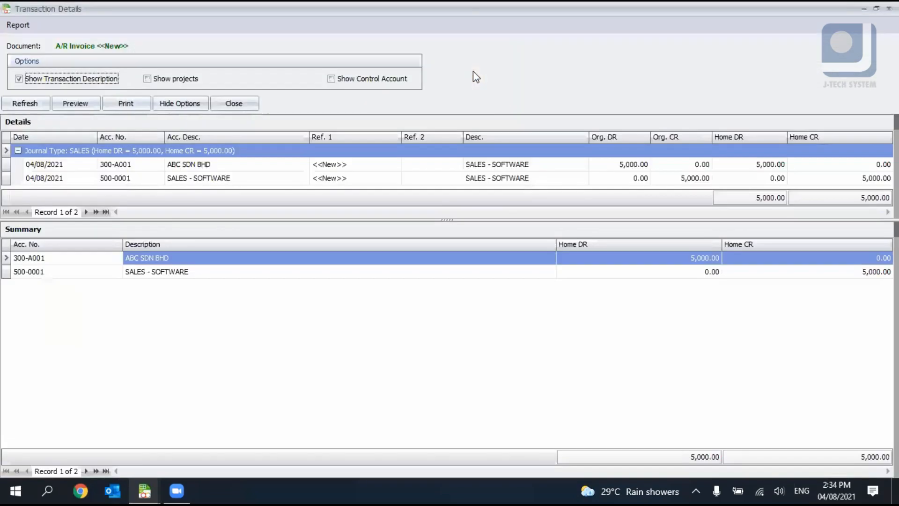
Check the debtor and sales rows in the posting details, close them and save the A/R invoice
{"action": "left_click", "coordinate": [507, 167]}
{"action": "left_click", "coordinate": [518, 180]}
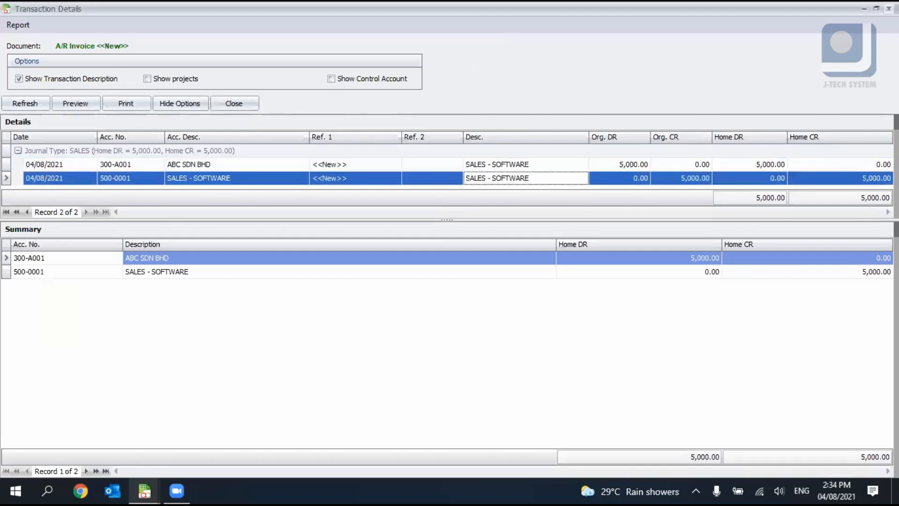
{"action": "left_click", "coordinate": [889, 9]}
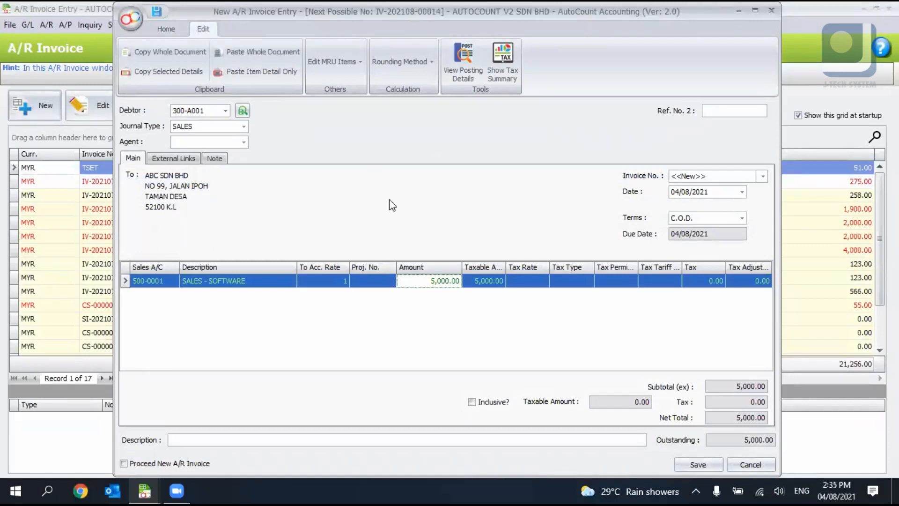
{"action": "left_click", "coordinate": [695, 465]}
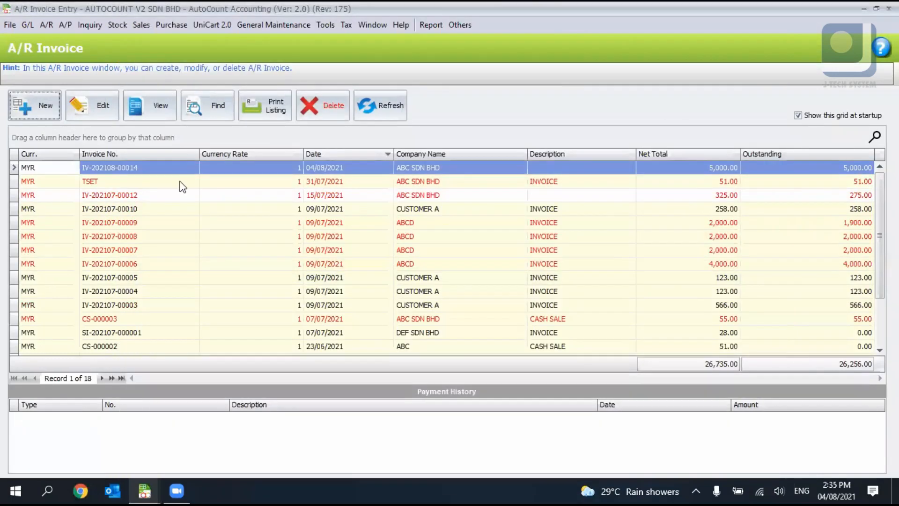
Close the A/R Invoice window and create a new A/R Receive Payment for the debtor ABC SDN BHD
{"action": "left_click", "coordinate": [46, 26]}
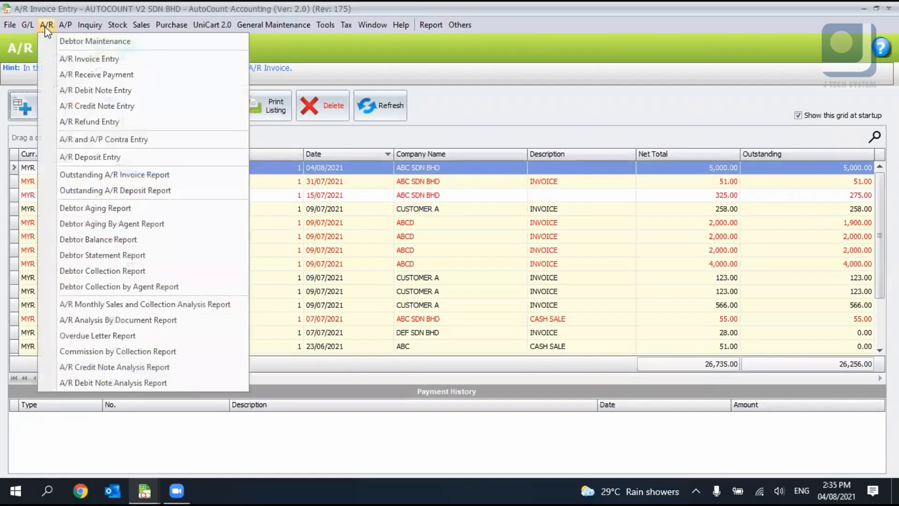
{"action": "left_click", "coordinate": [527, 108]}
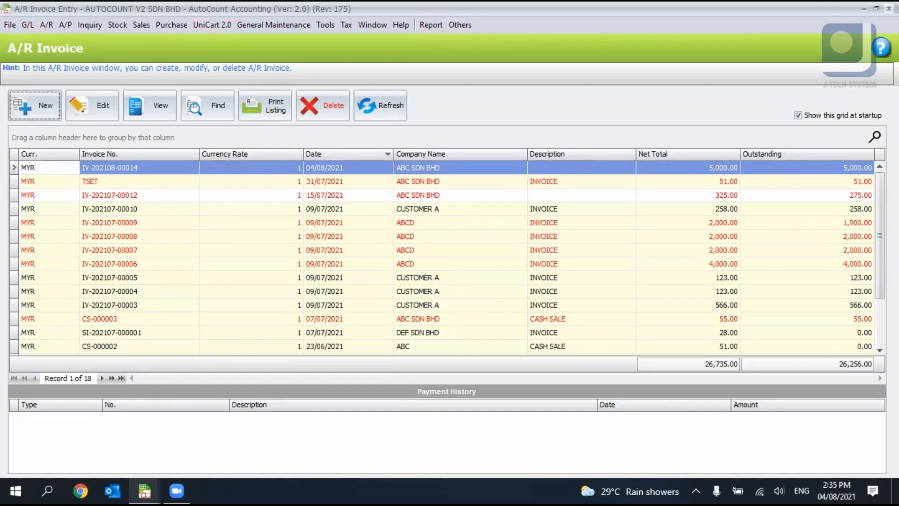
{"action": "left_click", "coordinate": [889, 8]}
{"action": "left_click", "coordinate": [43, 27]}
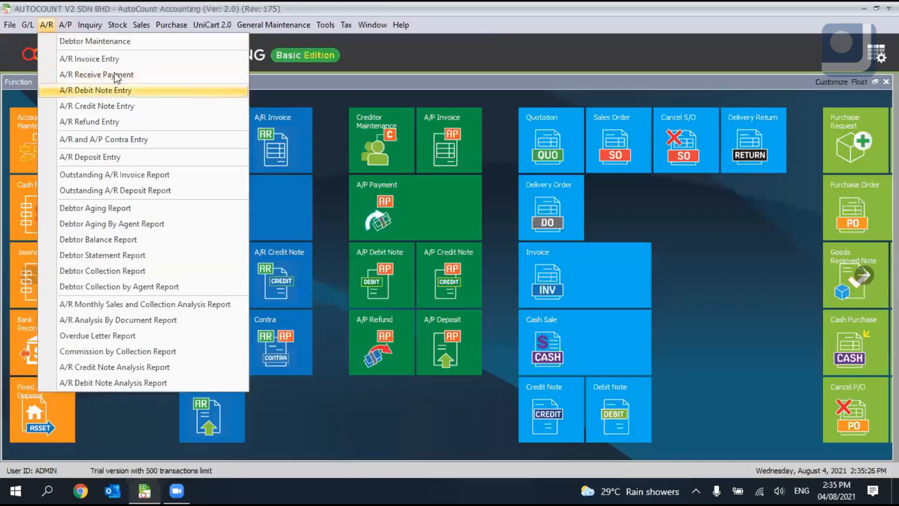
{"action": "left_click", "coordinate": [115, 75]}
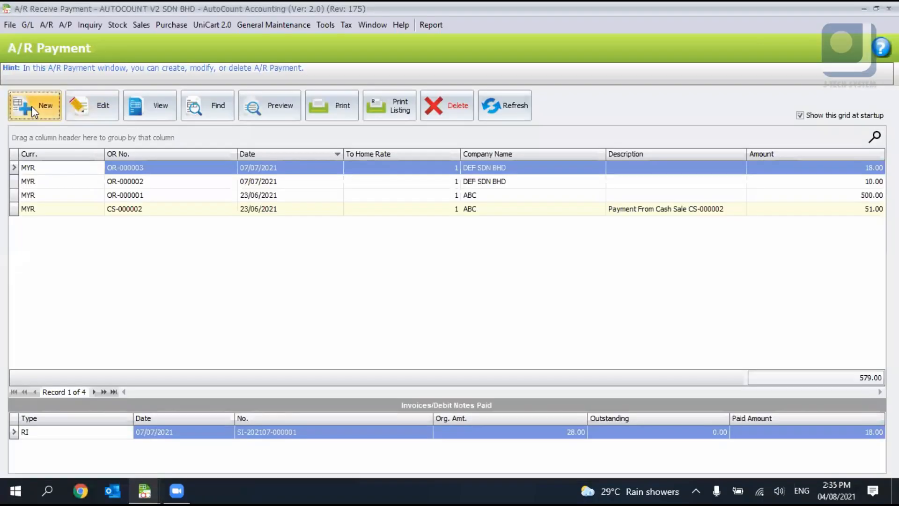
{"action": "left_click", "coordinate": [33, 109]}
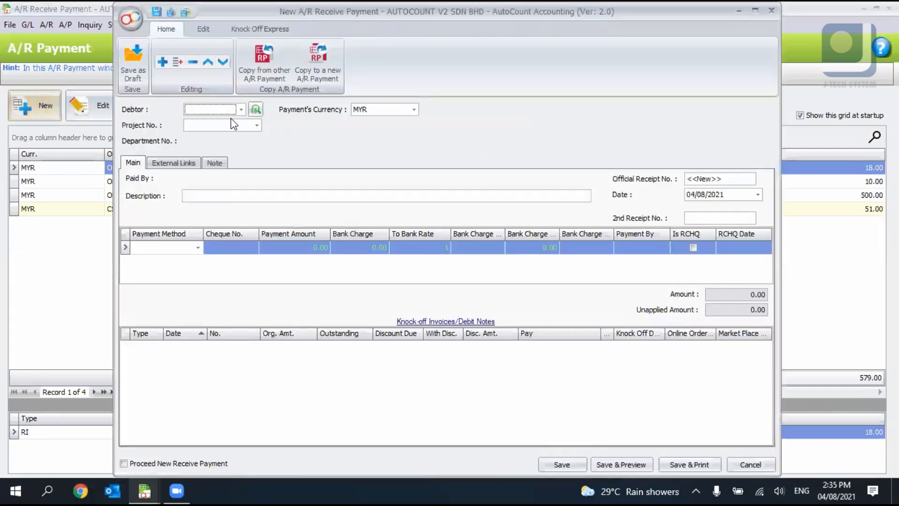
{"action": "left_click", "coordinate": [241, 109]}
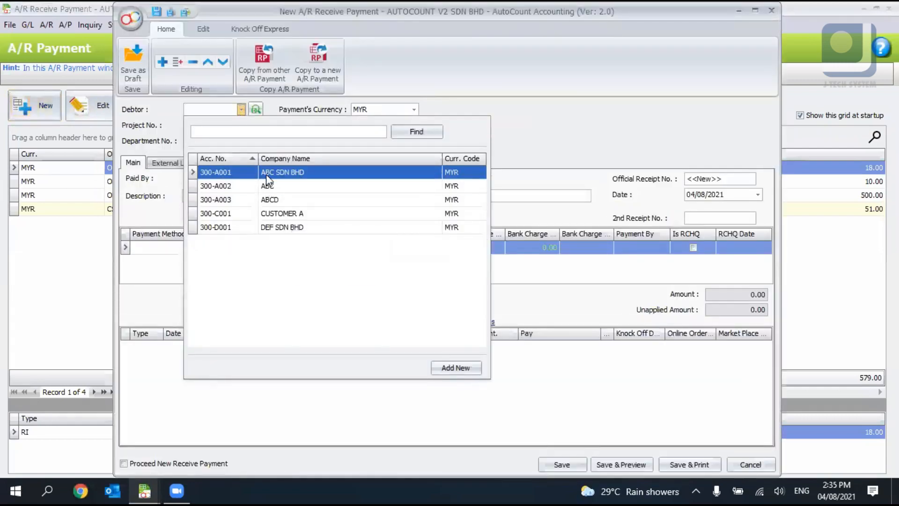
{"action": "left_click", "coordinate": [266, 174]}
Set the payment line to the CASH payment method with a payment amount of 500
{"action": "left_click", "coordinate": [198, 248]}
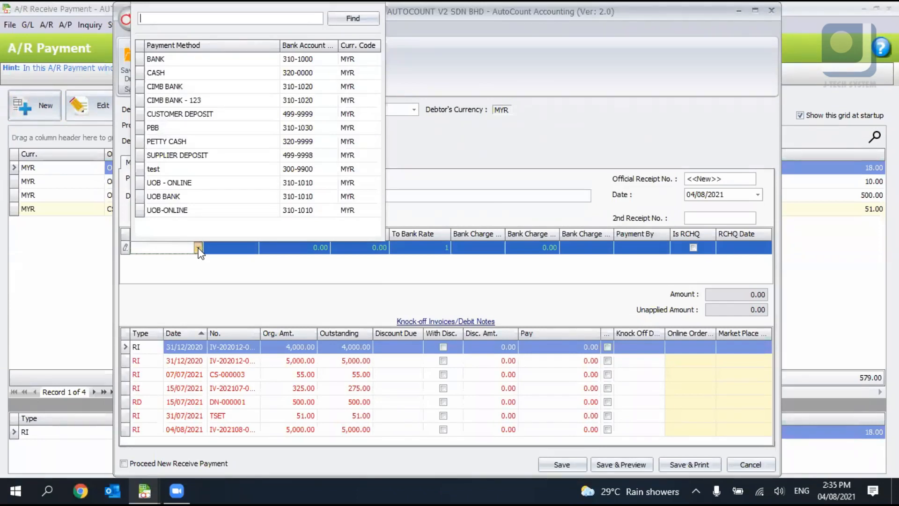
{"action": "left_click", "coordinate": [575, 154]}
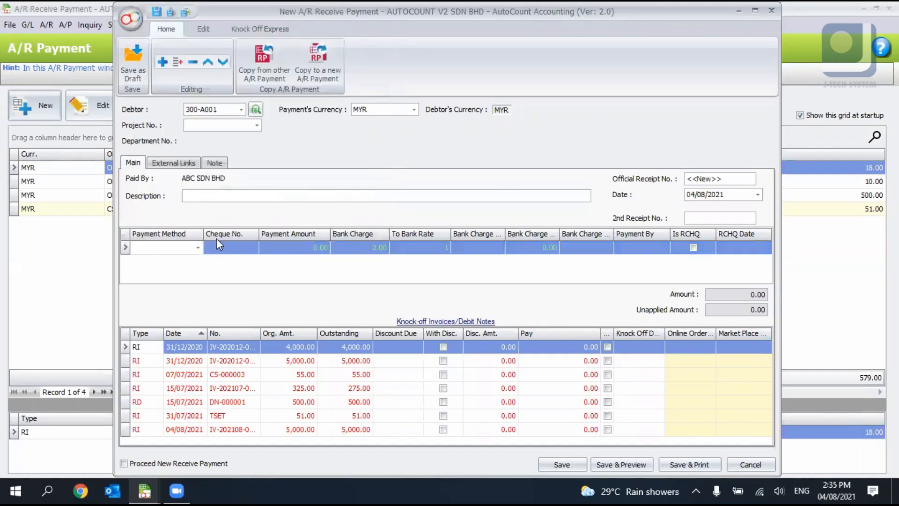
{"action": "left_click", "coordinate": [199, 248]}
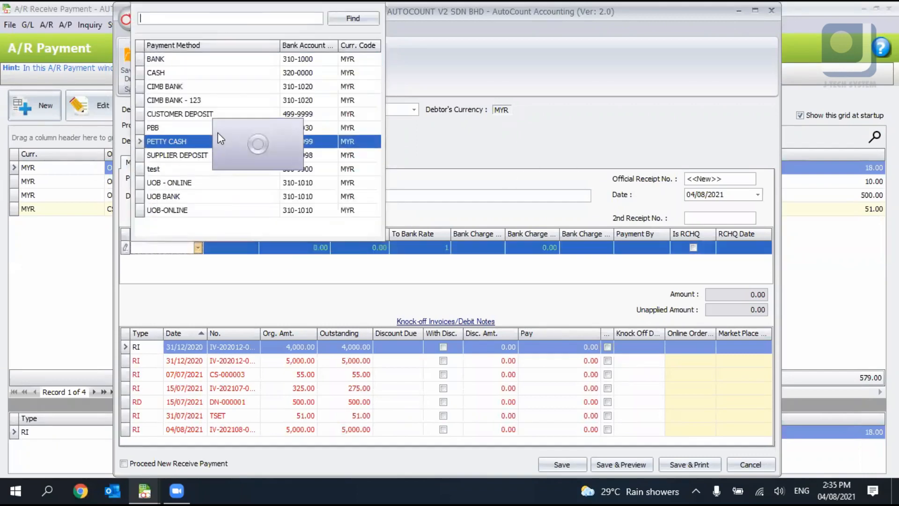
{"action": "left_click", "coordinate": [194, 78]}
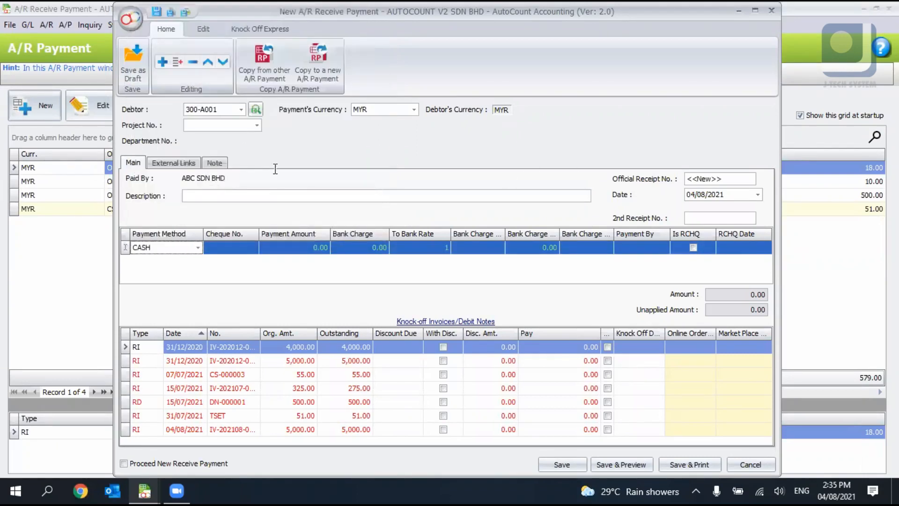
{"action": "left_click", "coordinate": [306, 250]}
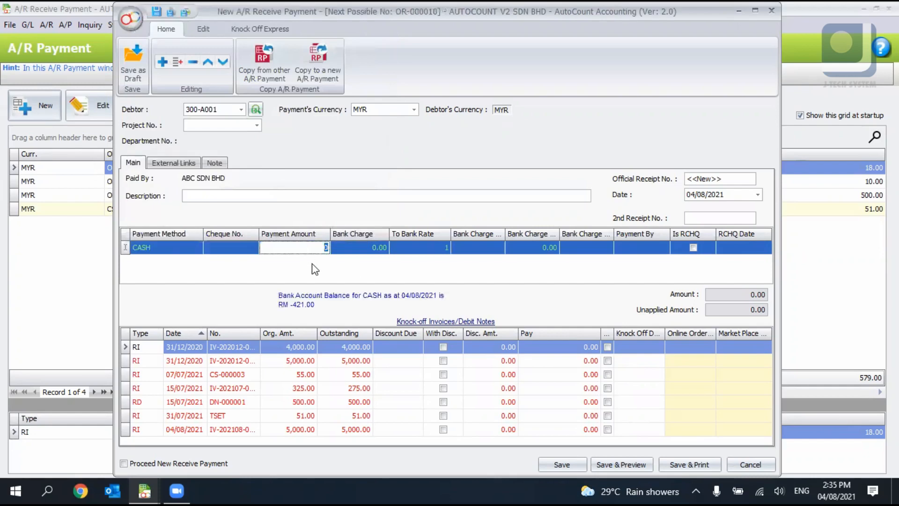
{"action": "type", "text": "500"}
{"action": "key", "text": "Return"}
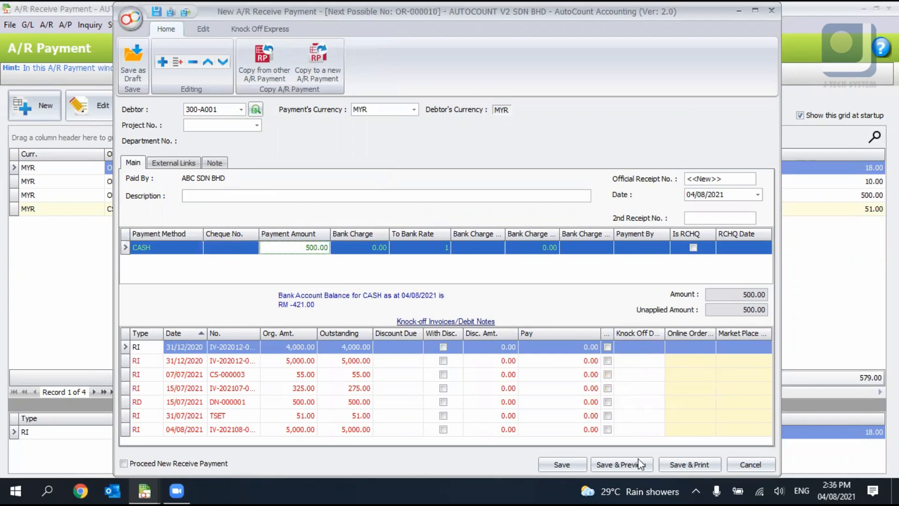
Try knocking off the two invoices dated 31/12/2020 with the payment and clear the selections again
{"action": "left_click", "coordinate": [608, 348]}
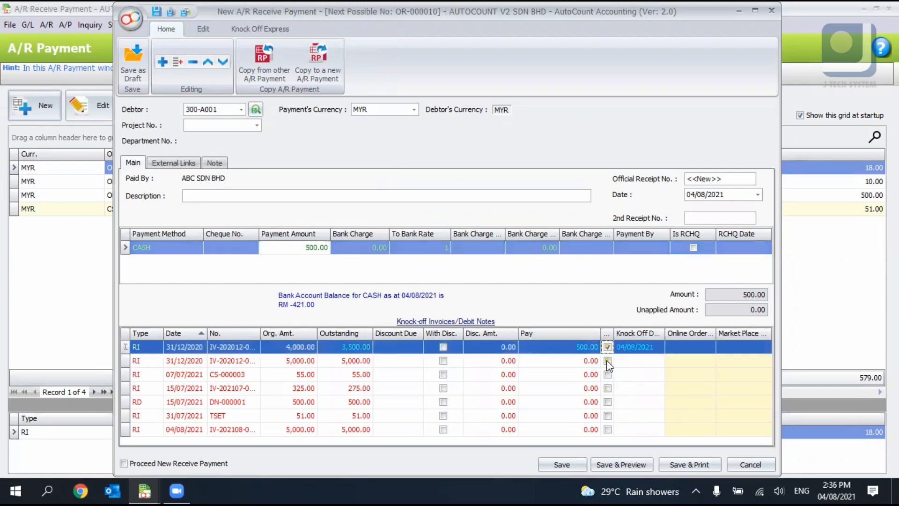
{"action": "left_click", "coordinate": [608, 361]}
{"action": "left_click", "coordinate": [607, 348]}
{"action": "left_click", "coordinate": [609, 362]}
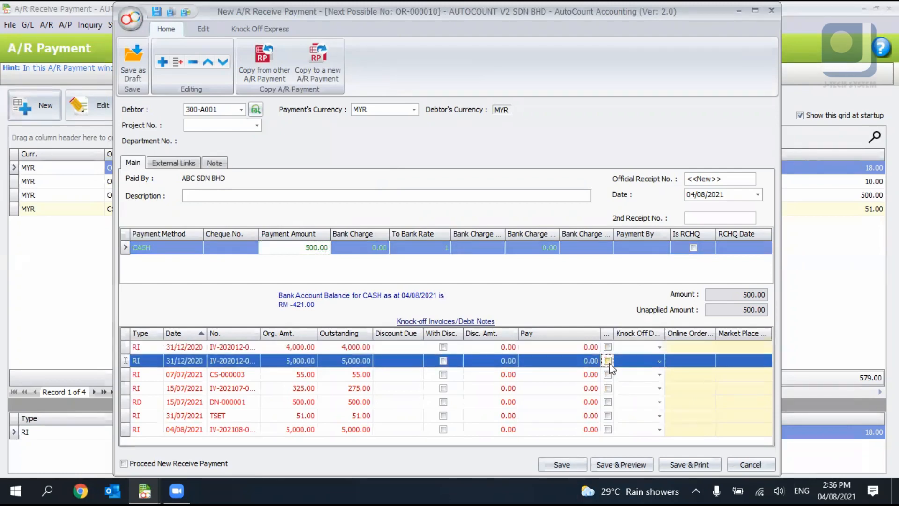
{"action": "left_click", "coordinate": [609, 362]}
{"action": "left_click", "coordinate": [609, 362]}
Knock off CS-000003, the invoice dated 15/07/2021 and invoice TSET with the payment, and check the knock-off date
{"action": "left_click", "coordinate": [608, 374]}
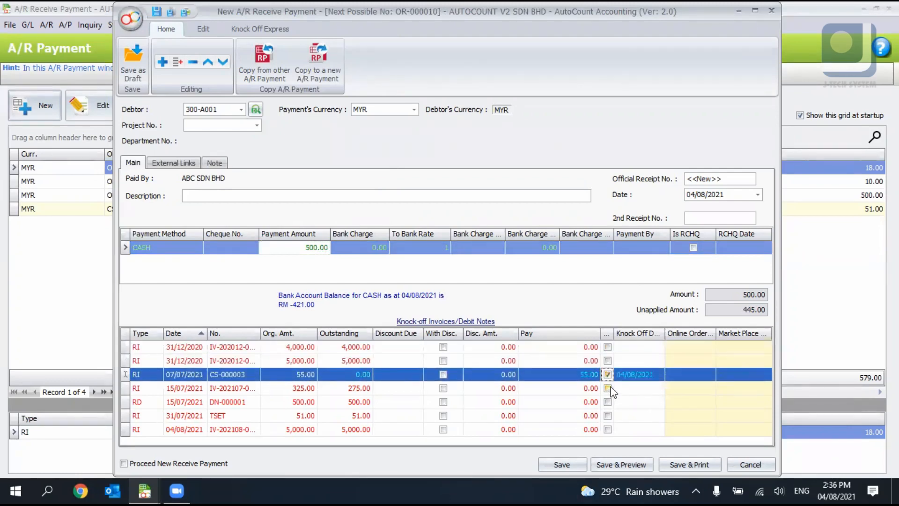
{"action": "left_click", "coordinate": [608, 388]}
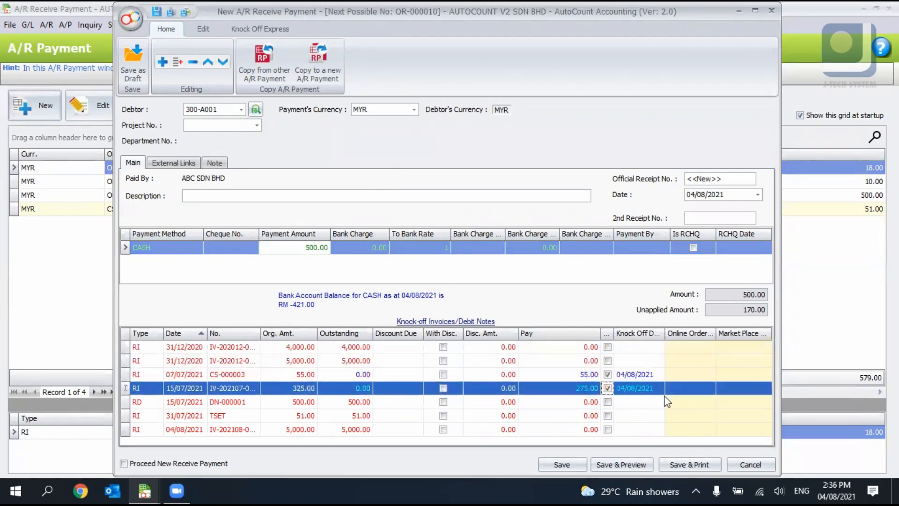
{"action": "left_click", "coordinate": [608, 416]}
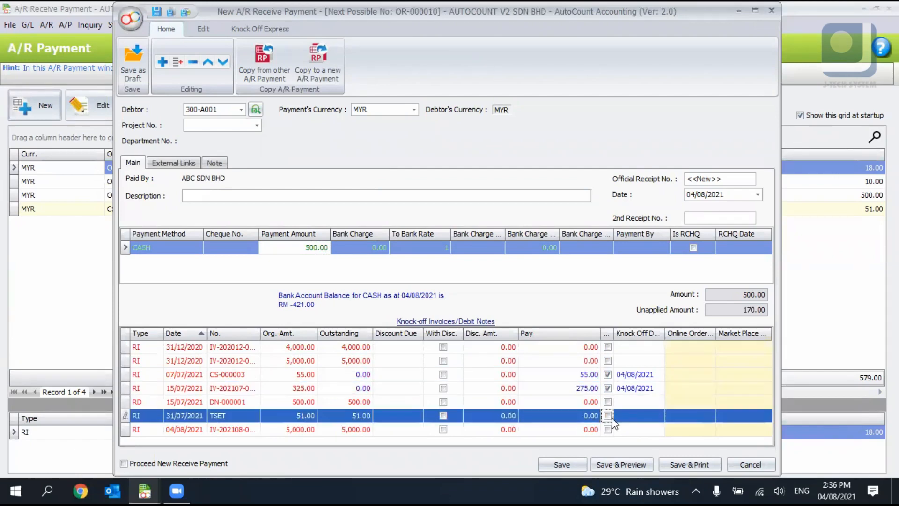
{"action": "left_click", "coordinate": [637, 374]}
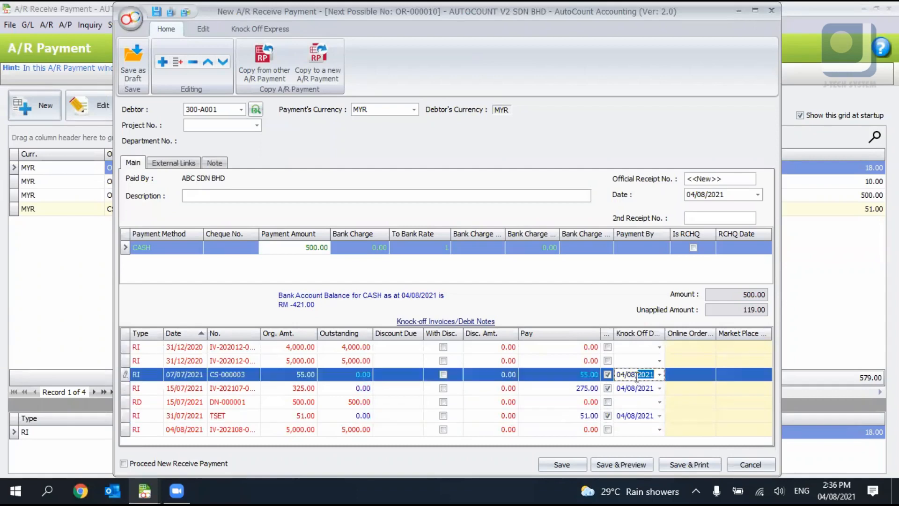
{"action": "left_click", "coordinate": [621, 431]}
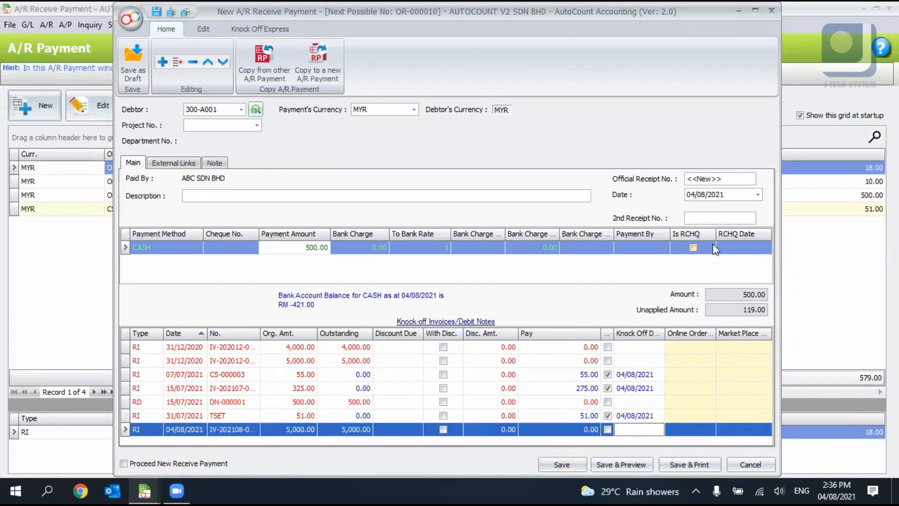
Mark the cash payment line as a returned cheque and save the A/R payment
{"action": "left_click", "coordinate": [693, 250]}
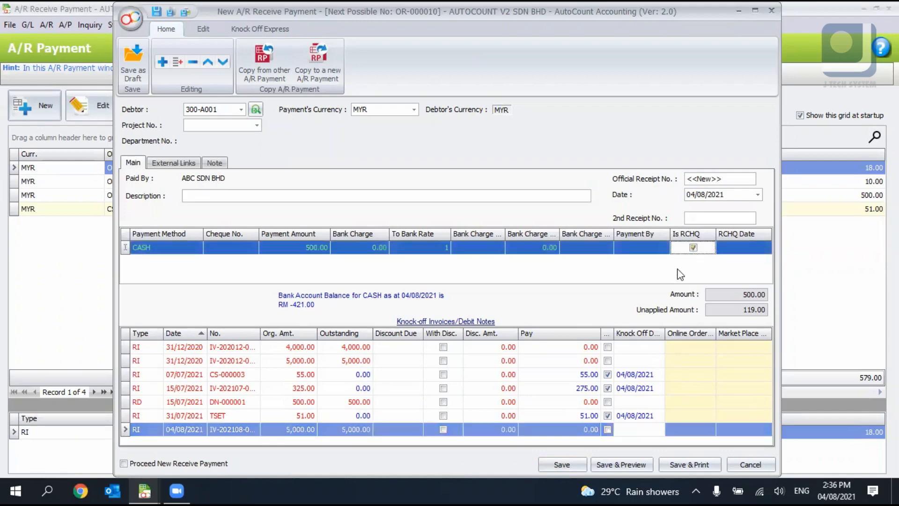
{"action": "left_click", "coordinate": [565, 467]}
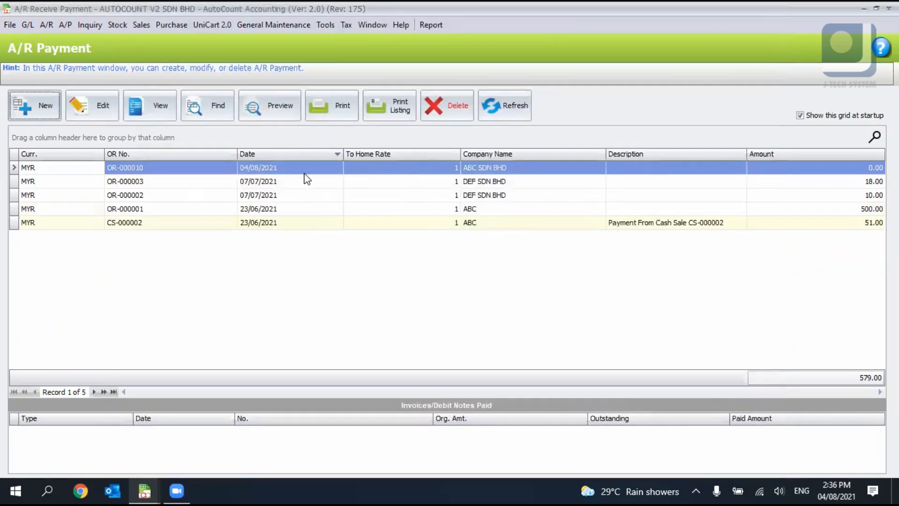
Reopen the saved ABC SDN BHD payment OR-000010 for editing and clear its returned-cheque mark
{"action": "left_click", "coordinate": [111, 113]}
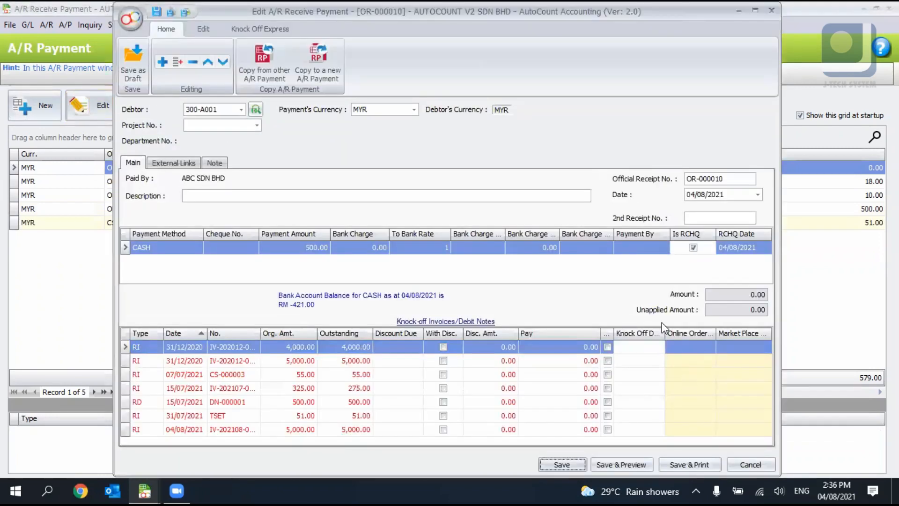
{"action": "left_click", "coordinate": [694, 247]}
{"action": "left_click", "coordinate": [693, 248]}
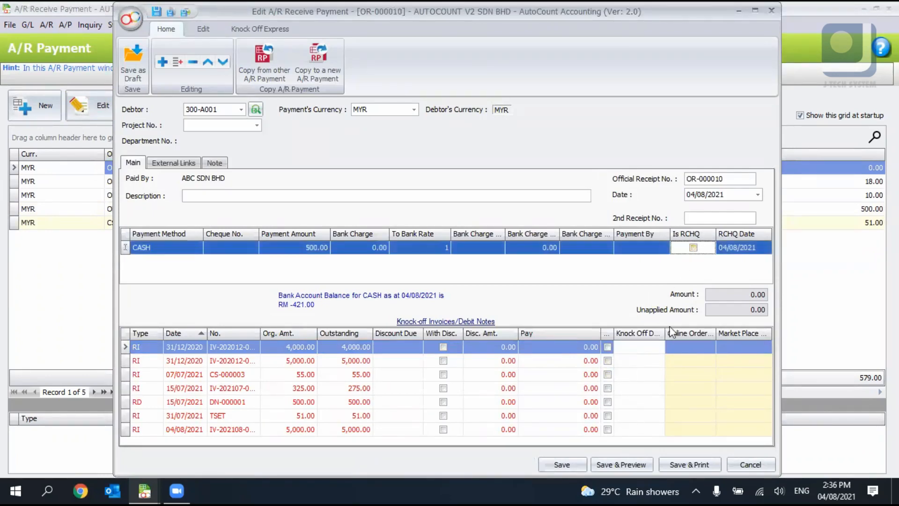
Knock off CS-000003 and debit note DN-000001 with the payment, and save the changes
{"action": "left_click", "coordinate": [608, 375]}
{"action": "left_click", "coordinate": [608, 402]}
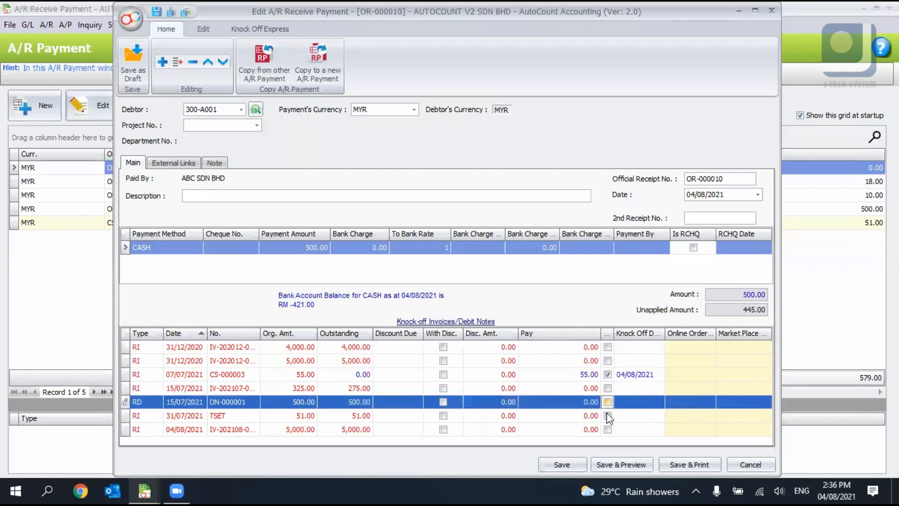
{"action": "left_click", "coordinate": [608, 416]}
{"action": "left_click", "coordinate": [566, 469]}
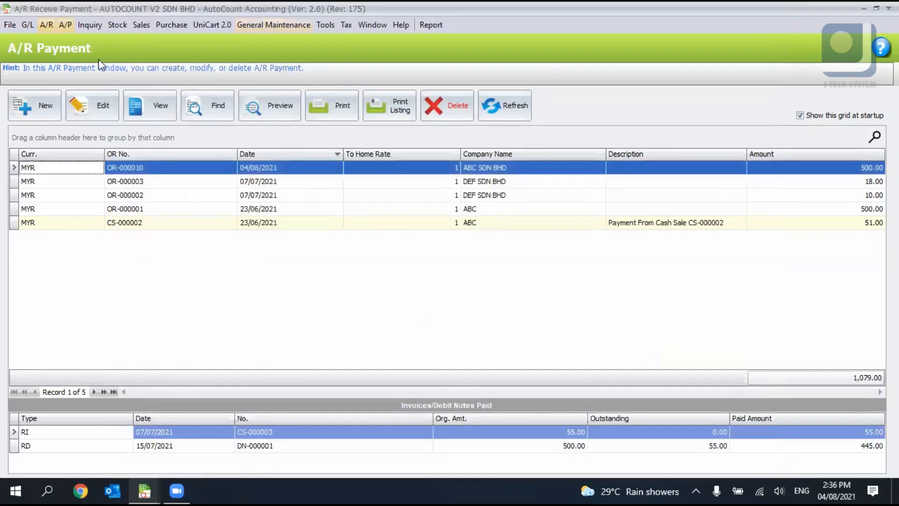
Close the A/R Payment window and create a new A/R Debit Note for the debtor ABC SDN BHD
{"action": "left_click", "coordinate": [889, 8]}
{"action": "left_click", "coordinate": [43, 25]}
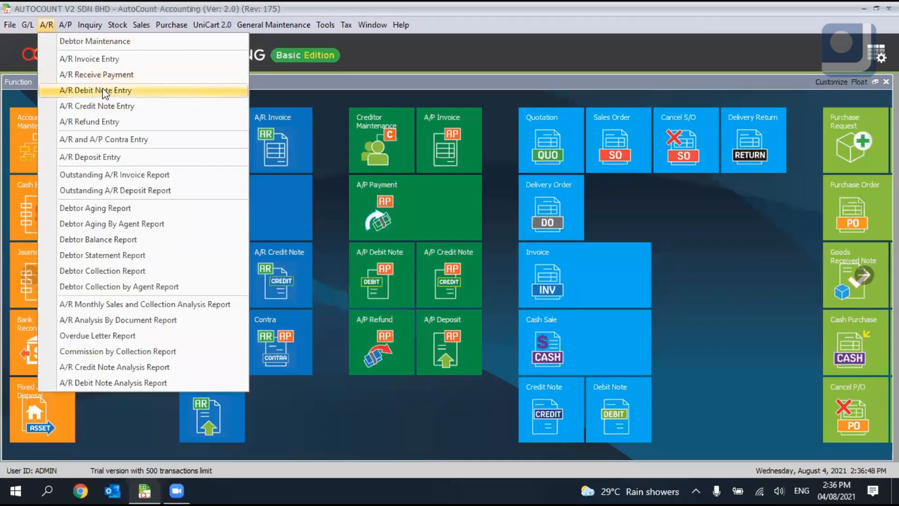
{"action": "left_click", "coordinate": [103, 91]}
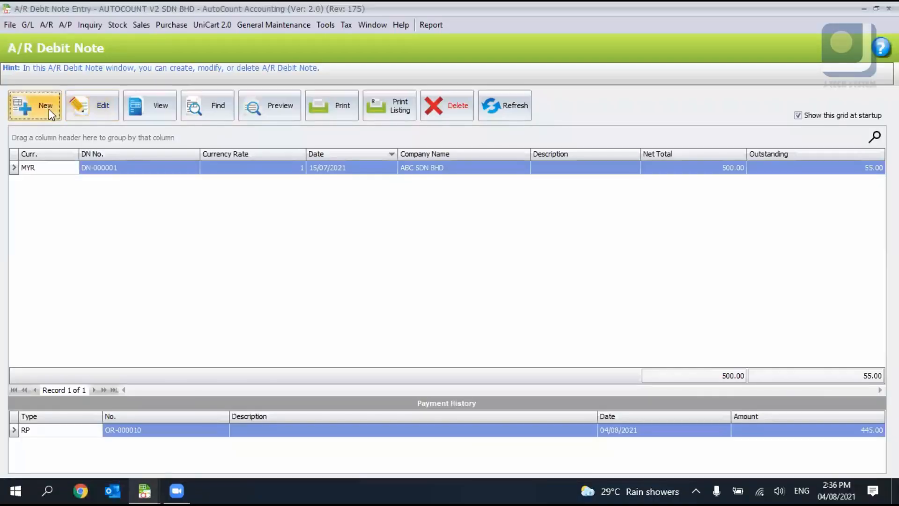
{"action": "left_click", "coordinate": [49, 109]}
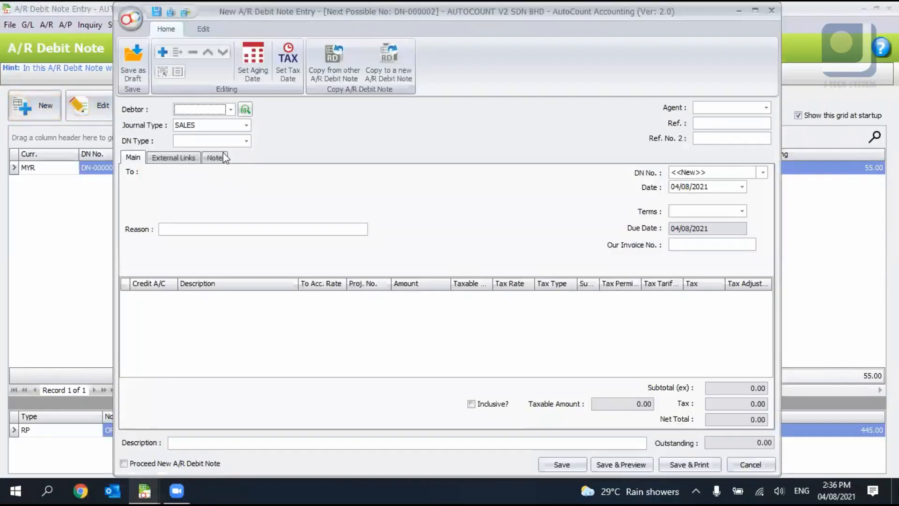
{"action": "left_click", "coordinate": [230, 109]}
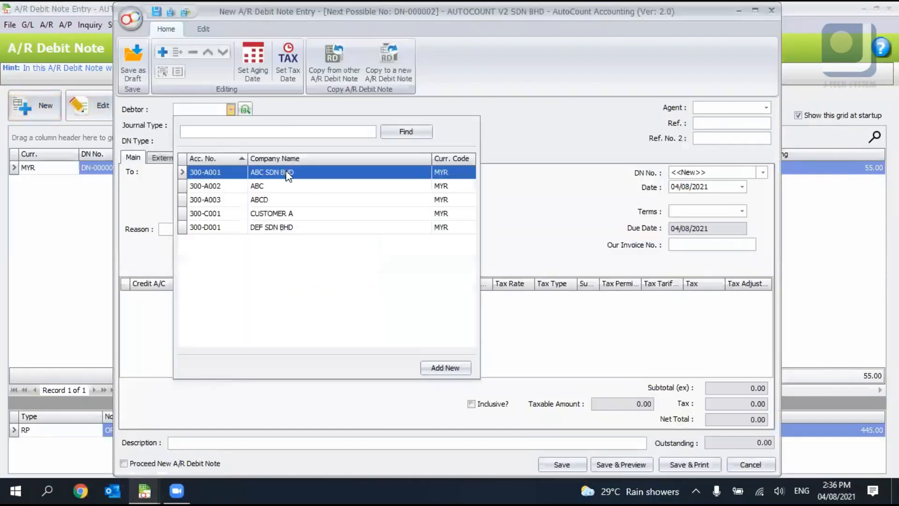
{"action": "left_click", "coordinate": [287, 171]}
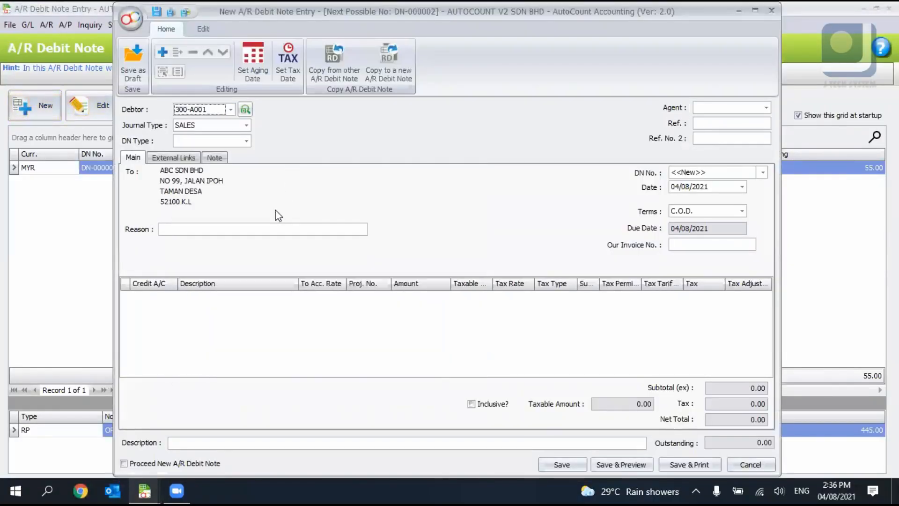
Add a debit note line crediting account 500-0001 SALES - SOFTWARE with an amount of 120
{"action": "right_click", "coordinate": [261, 306]}
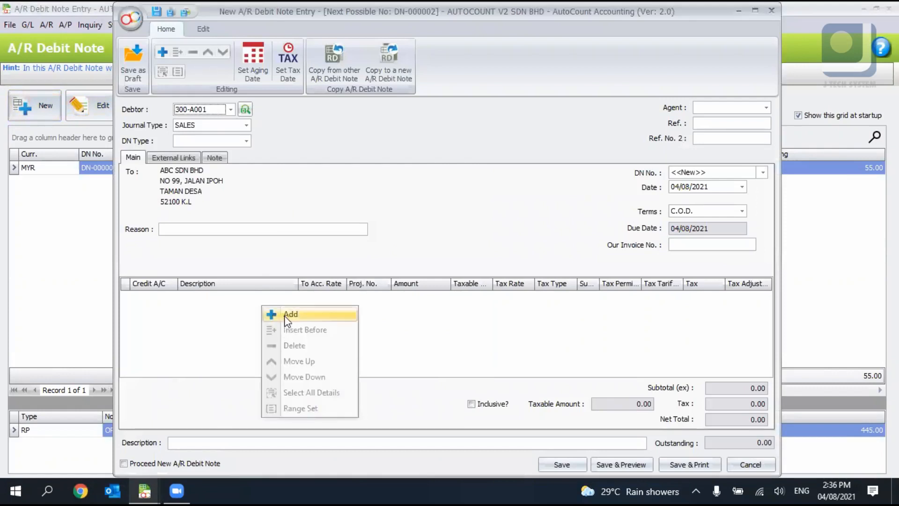
{"action": "left_click", "coordinate": [281, 310]}
{"action": "left_click", "coordinate": [173, 297]}
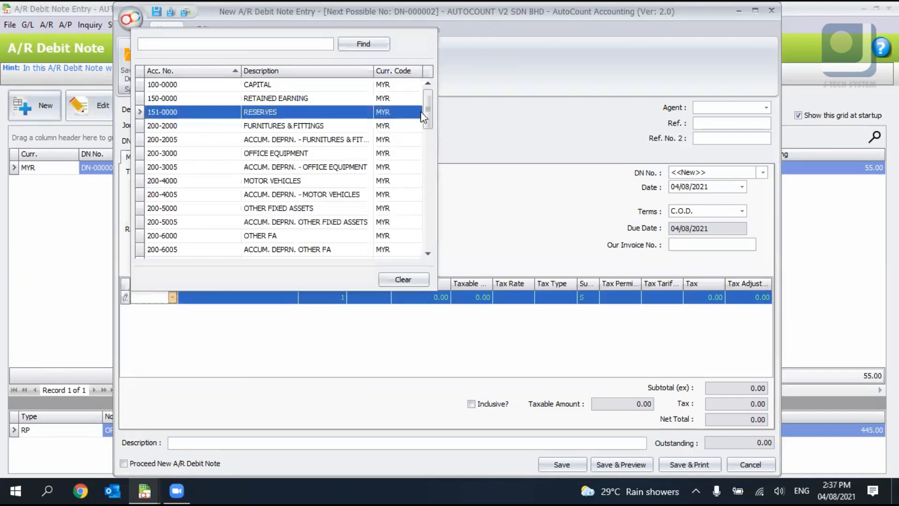
{"action": "left_click_drag", "start_coordinate": [426, 111], "coordinate": [432, 153]}
{"action": "left_click", "coordinate": [245, 186]}
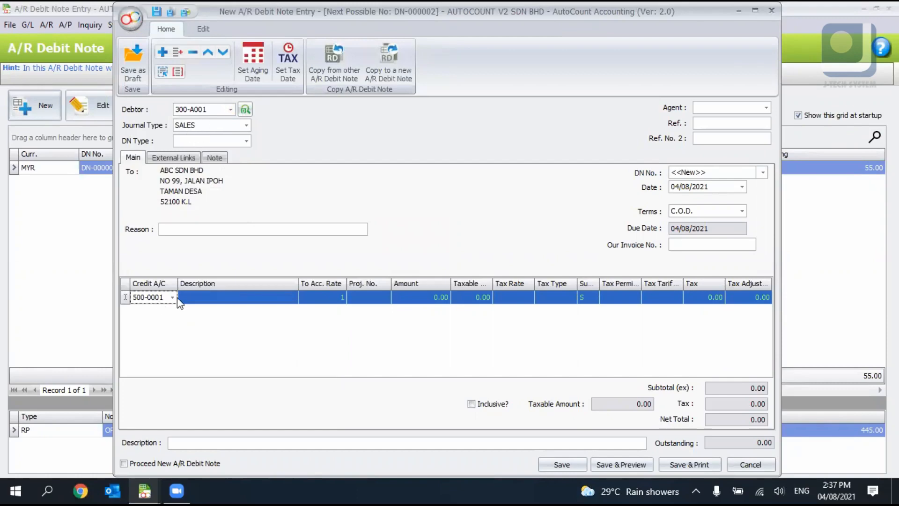
{"action": "left_click", "coordinate": [410, 296]}
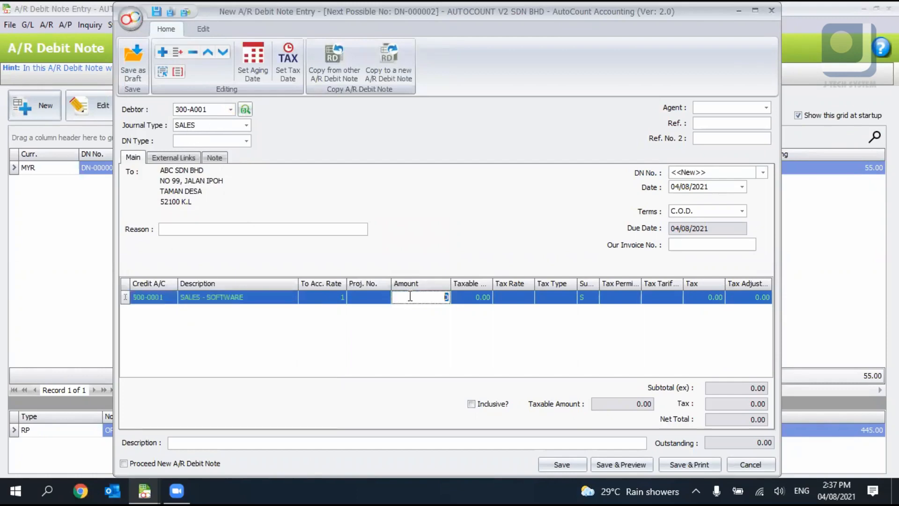
{"action": "type", "text": "120"}
{"action": "key", "text": "Return"}
Save the debit note without a reason or invoice number, and select DN-000001 in the list to view its payment history
{"action": "left_click", "coordinate": [299, 229]}
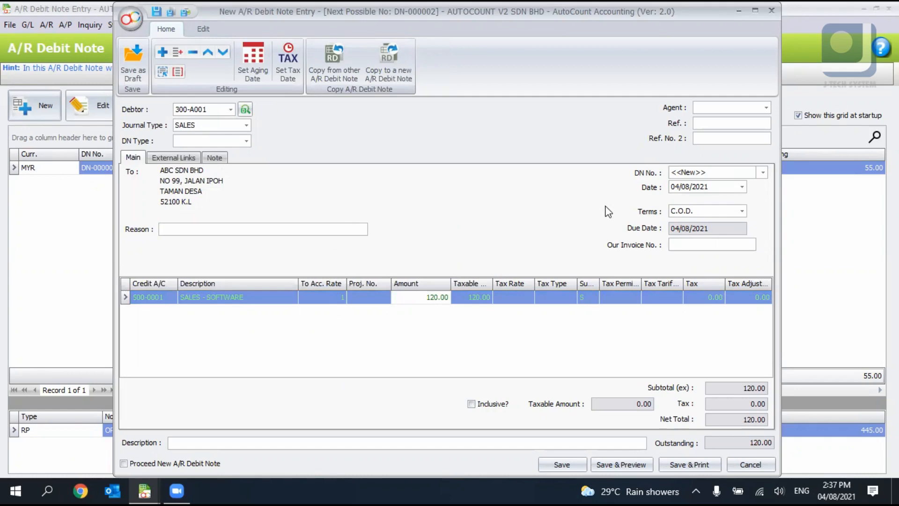
{"action": "left_click", "coordinate": [566, 465]}
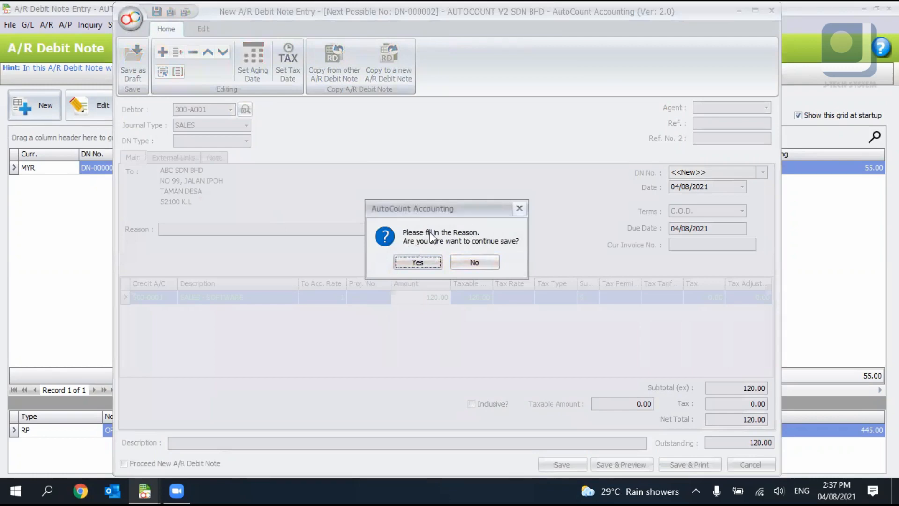
{"action": "left_click", "coordinate": [425, 262]}
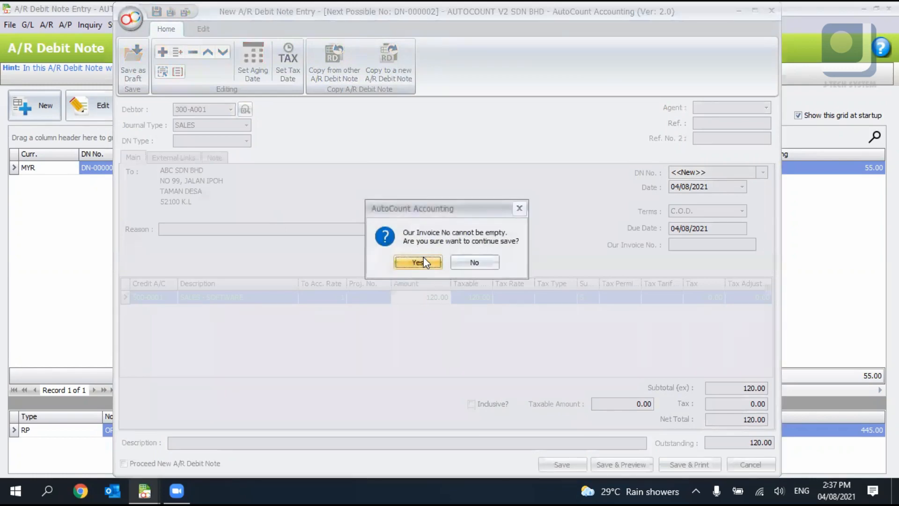
{"action": "left_click", "coordinate": [418, 263]}
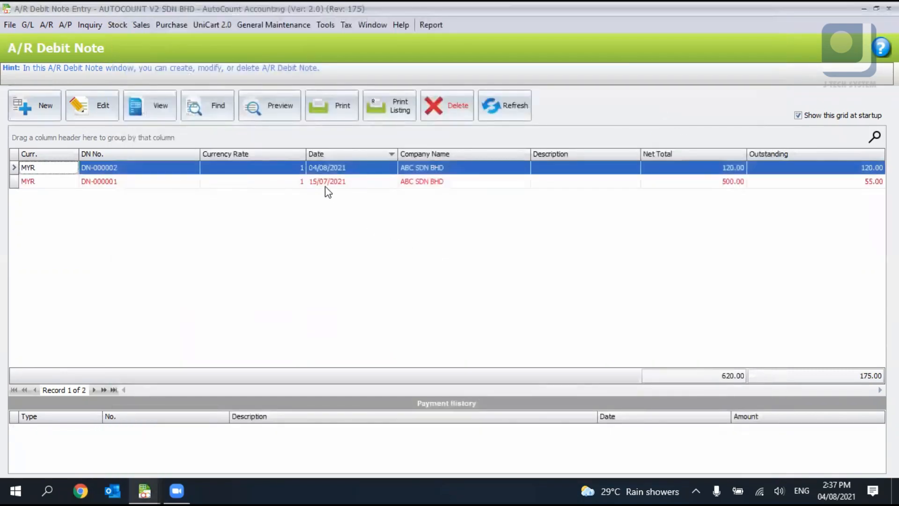
{"action": "left_click", "coordinate": [326, 185]}
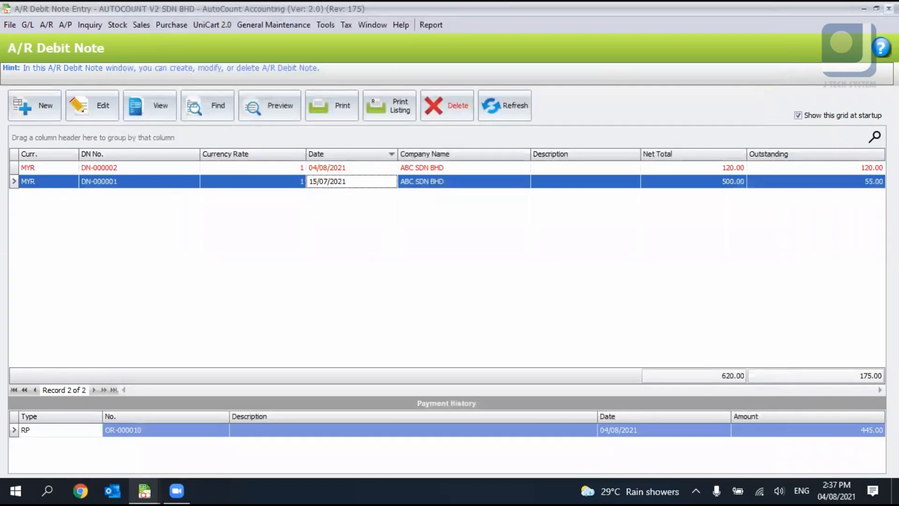
Close the A/R Debit Note window and create a new A/R Credit Note for the debtor ABC SDN BHD
{"action": "key", "text": "Escape"}
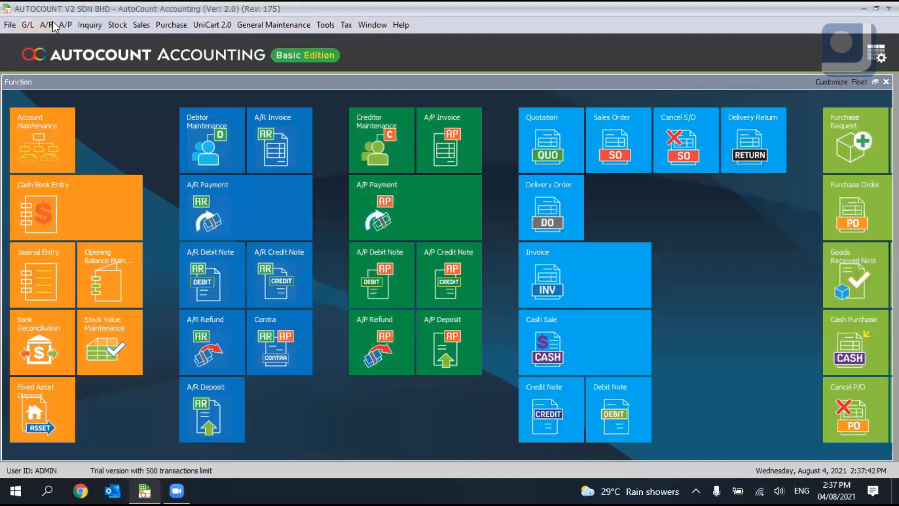
{"action": "left_click", "coordinate": [49, 24]}
{"action": "left_click", "coordinate": [87, 106]}
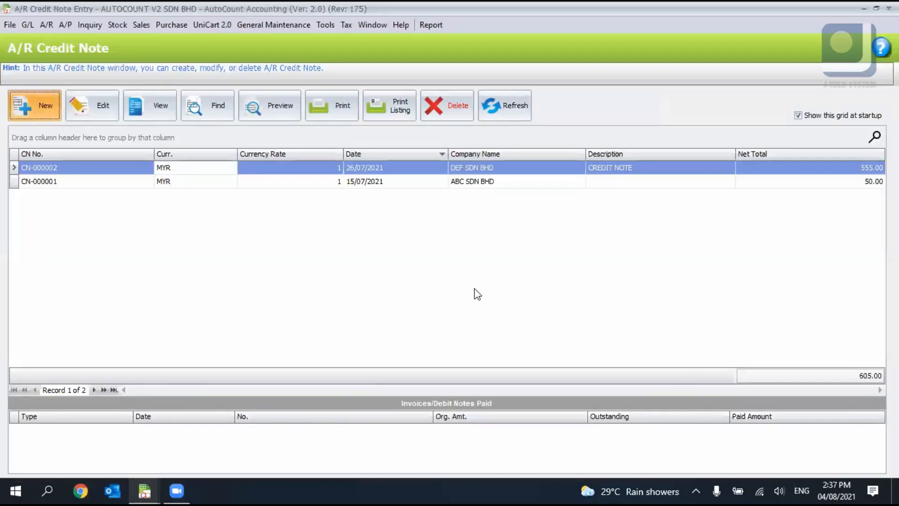
{"action": "key", "text": "Escape"}
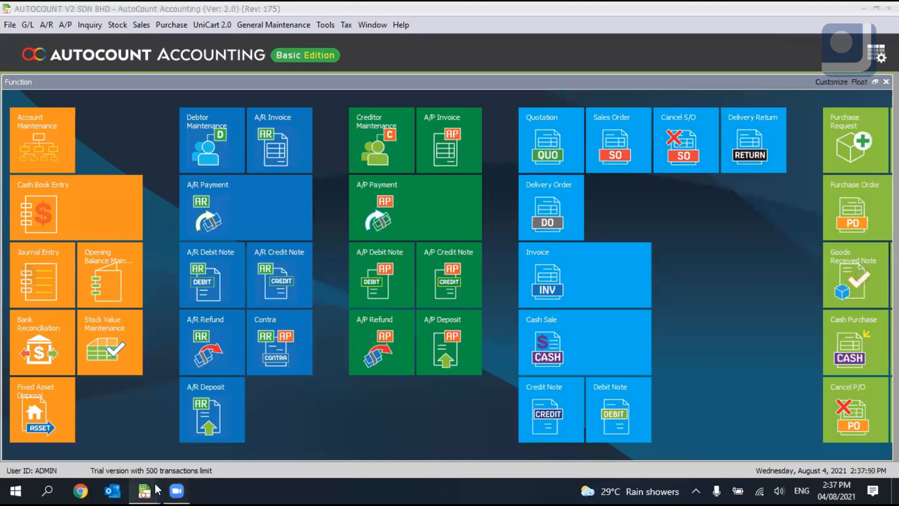
{"action": "mouse_move", "coordinate": [155, 483]}
{"action": "left_click", "coordinate": [332, 424]}
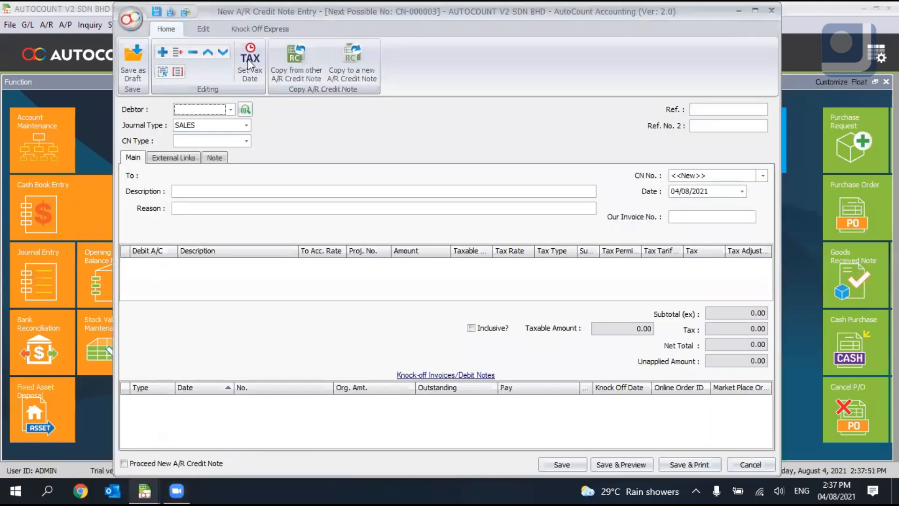
{"action": "left_click", "coordinate": [230, 109]}
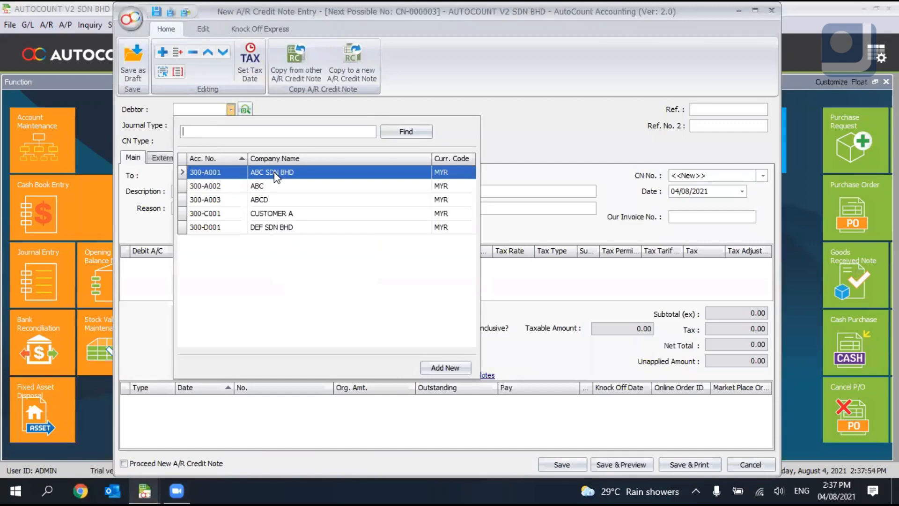
{"action": "left_click", "coordinate": [274, 173]}
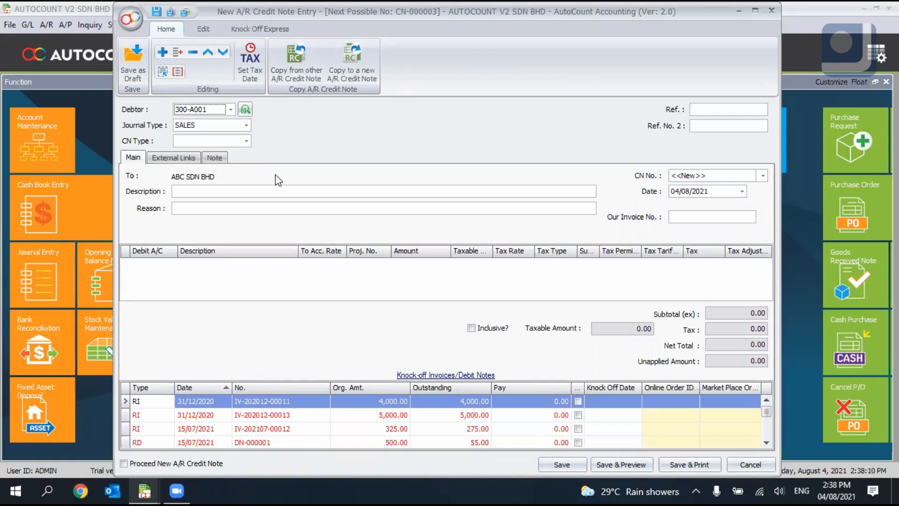
Maximize the credit note entry and enter "Discount RM 50" as its reason
{"action": "left_click", "coordinate": [755, 11]}
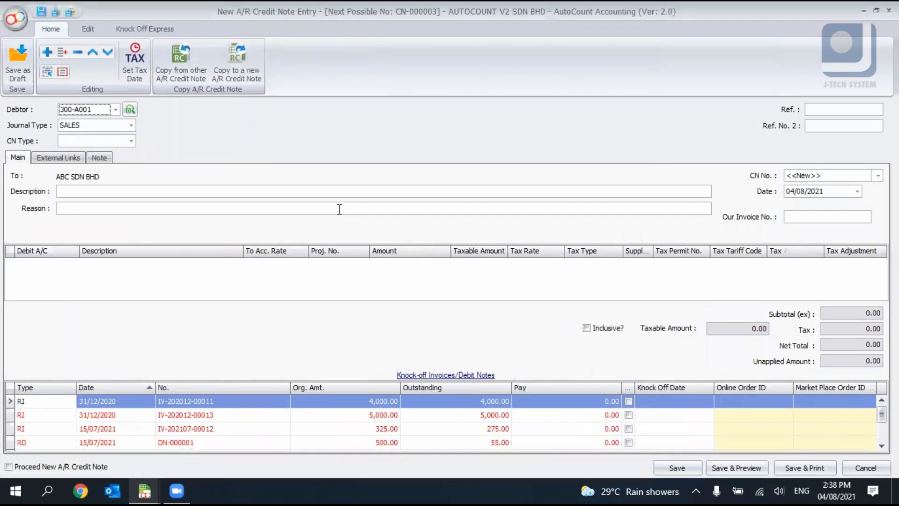
{"action": "left_click", "coordinate": [340, 209]}
{"action": "type", "text": "Dis"}
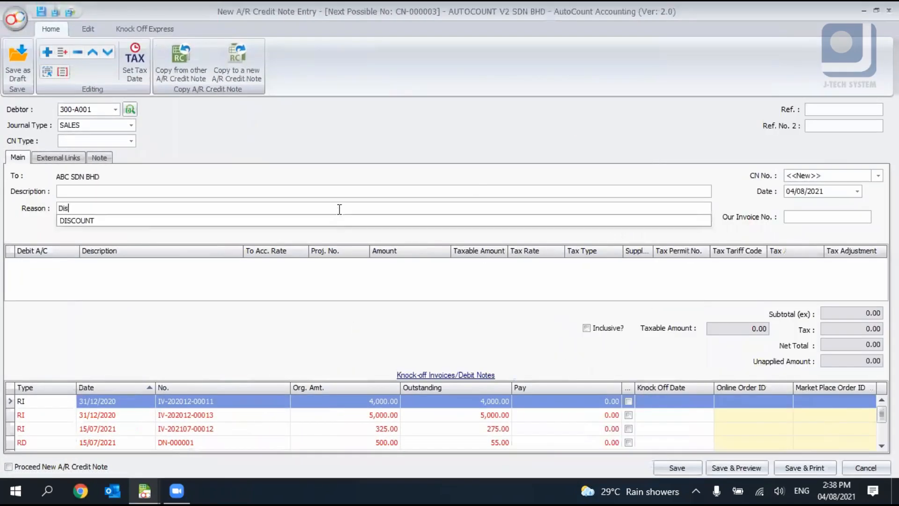
{"action": "type", "text": "count "}
{"action": "type", "text": "5"}
{"action": "key", "text": "BackSpace"}
{"action": "key", "text": "BackSpace"}
{"action": "type", "text": "RM"}
{"action": "left_click", "coordinate": [546, 305]}
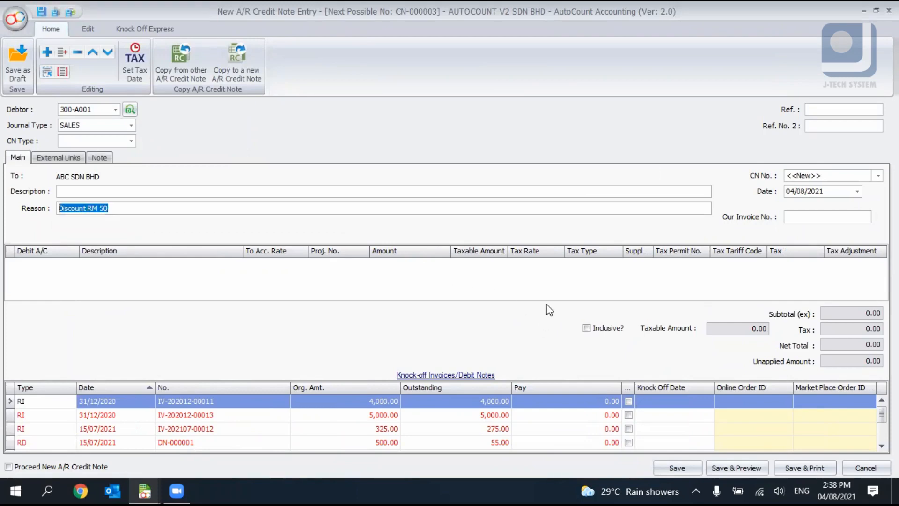
{"action": "left_click", "coordinate": [556, 288]}
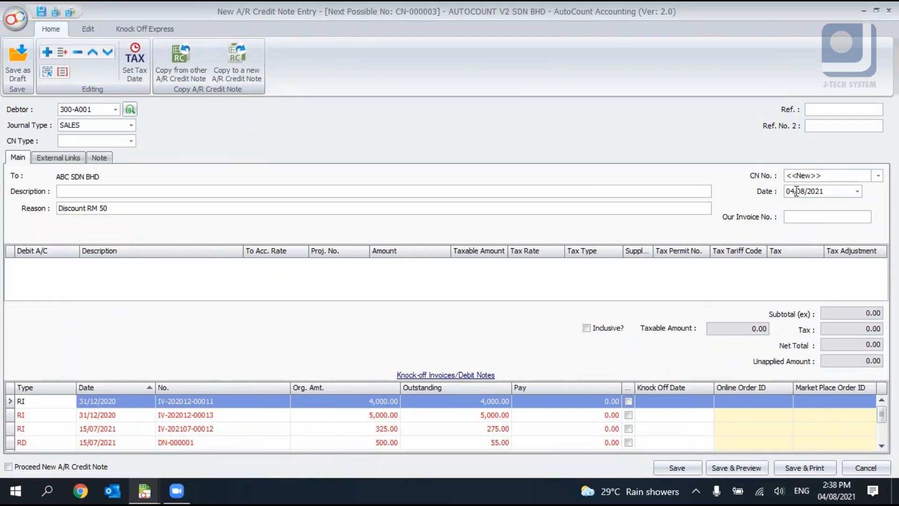
Add a credit note line debiting account 500-0001 SALES - SOFTWARE with an amount of 50
{"action": "right_click", "coordinate": [32, 279]}
{"action": "left_click", "coordinate": [65, 287]}
{"action": "left_click", "coordinate": [74, 265]}
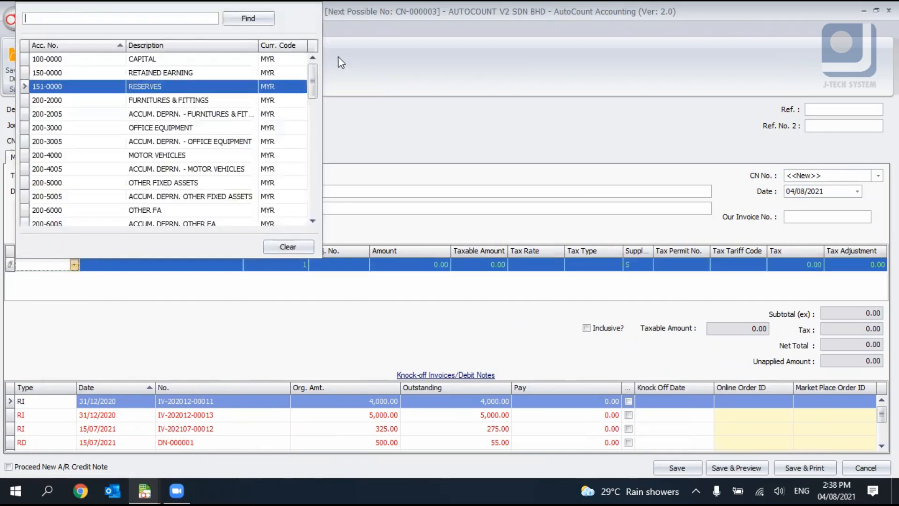
{"action": "left_click_drag", "start_coordinate": [312, 82], "coordinate": [305, 141]}
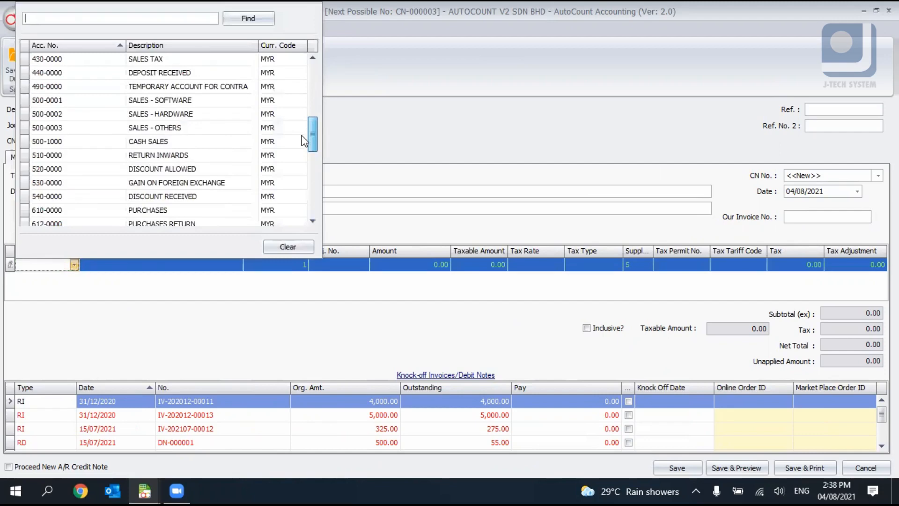
{"action": "left_click", "coordinate": [190, 105]}
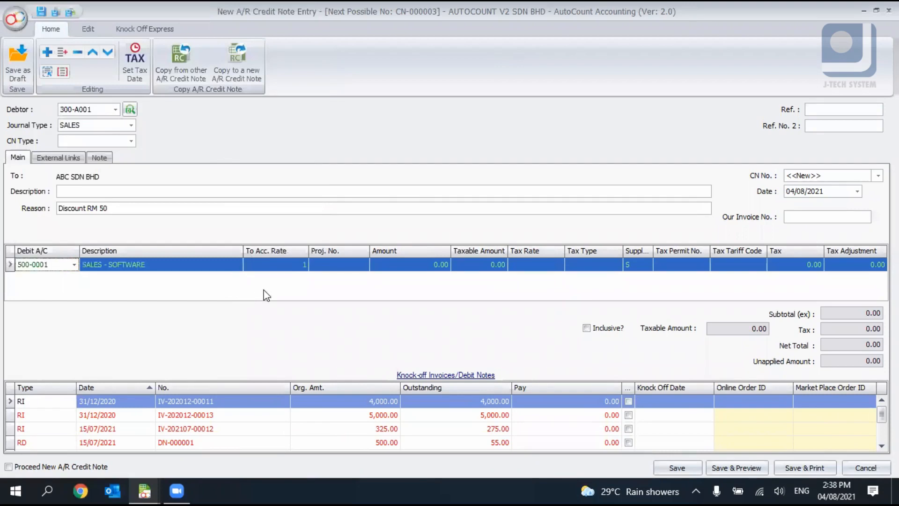
{"action": "left_click", "coordinate": [406, 268]}
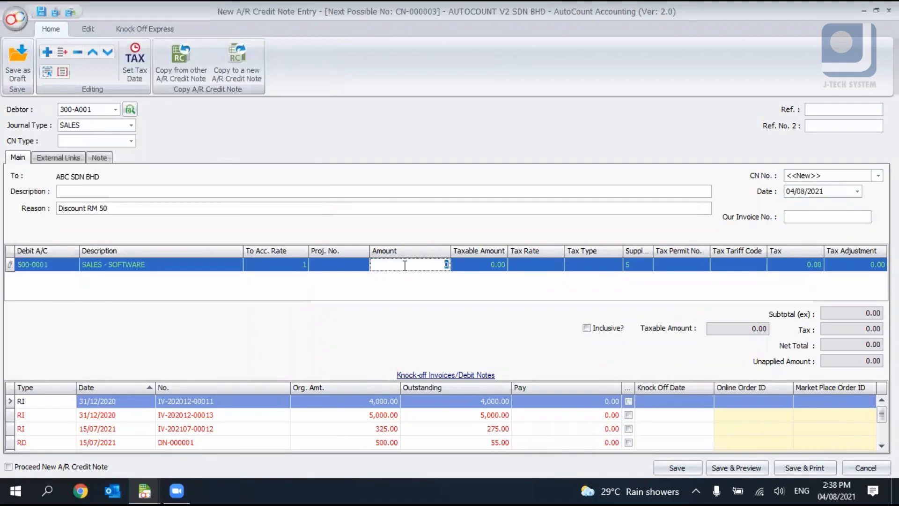
{"action": "type", "text": "50"}
{"action": "key", "text": "Return"}
Review the outstanding invoices and debit notes, and save the credit note without knocking any off
{"action": "scroll", "coordinate": [445, 422], "scroll_direction": "down", "scroll_amount": 2}
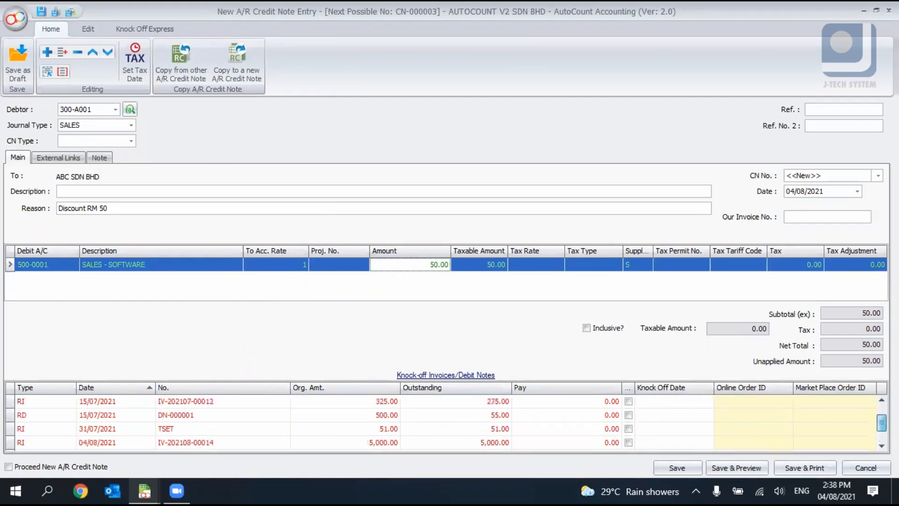
{"action": "scroll", "coordinate": [445, 422], "scroll_direction": "up", "scroll_amount": 2}
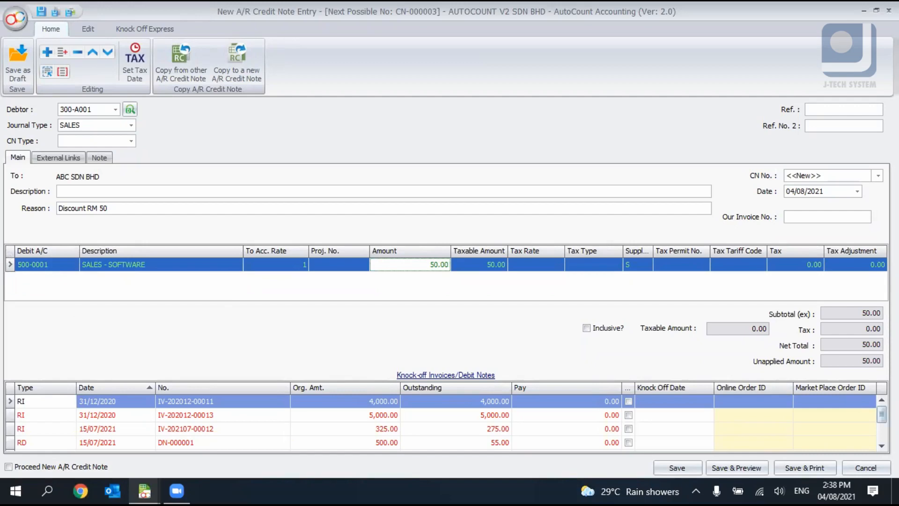
{"action": "left_click_drag", "start_coordinate": [881, 414], "coordinate": [882, 413]}
{"action": "left_click", "coordinate": [666, 465]}
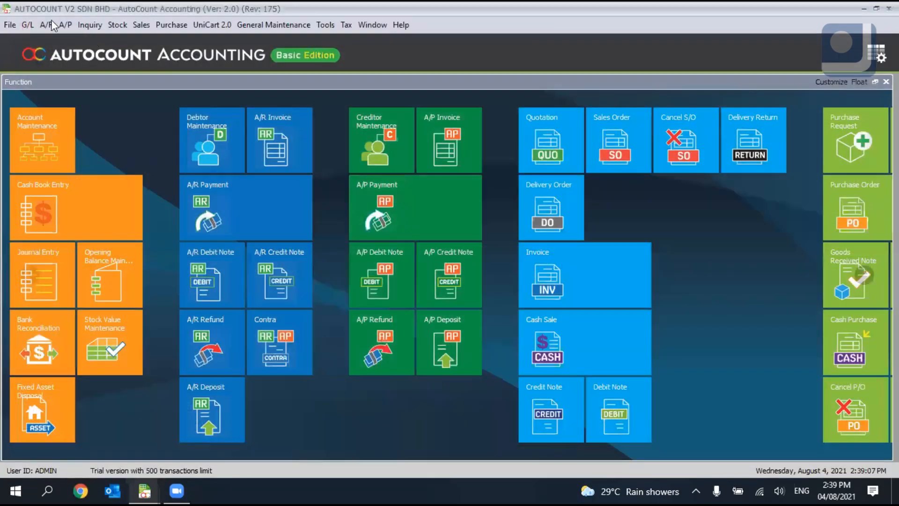
Reopen credit note CN-000003 from the A/R Credit Note list to check it, and close it without changes
{"action": "left_click", "coordinate": [47, 24]}
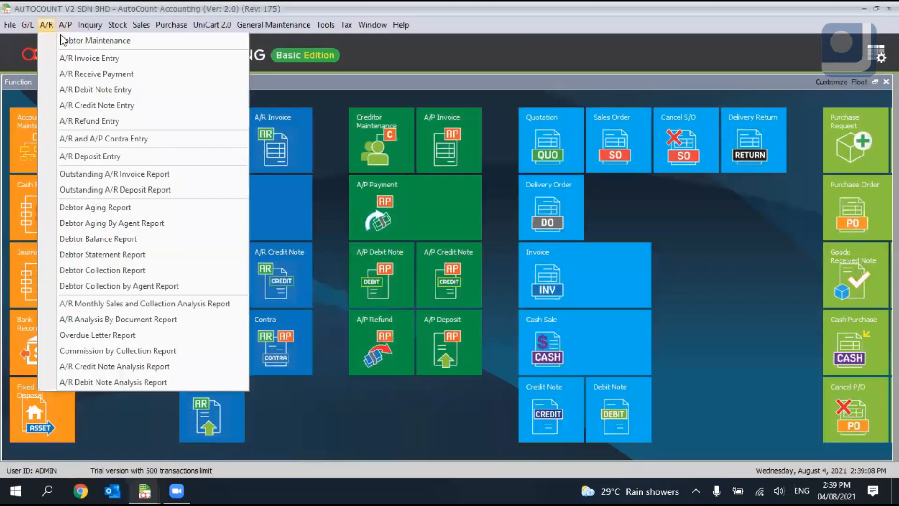
{"action": "left_click", "coordinate": [88, 110]}
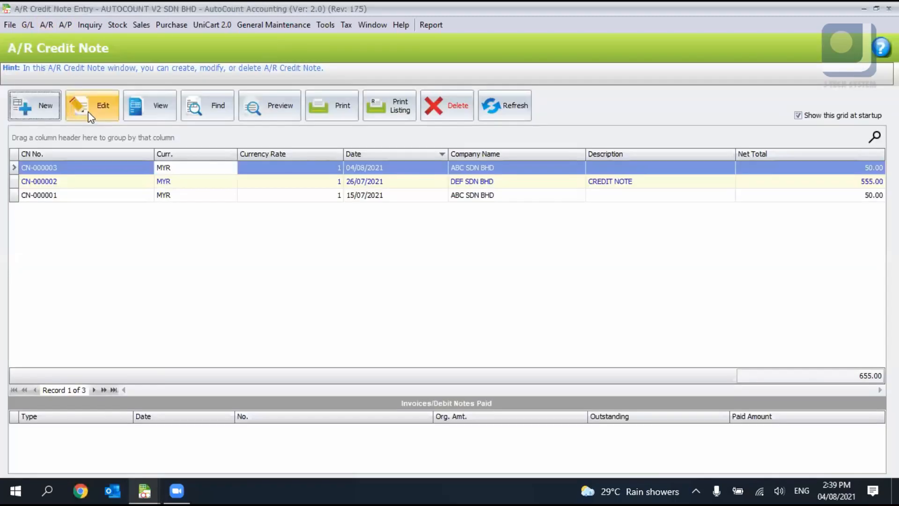
{"action": "left_click", "coordinate": [190, 180]}
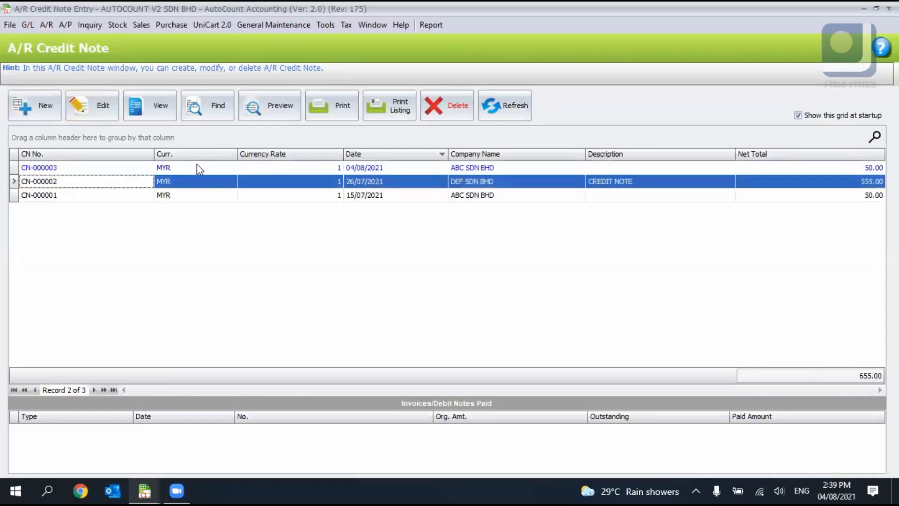
{"action": "left_click", "coordinate": [192, 168]}
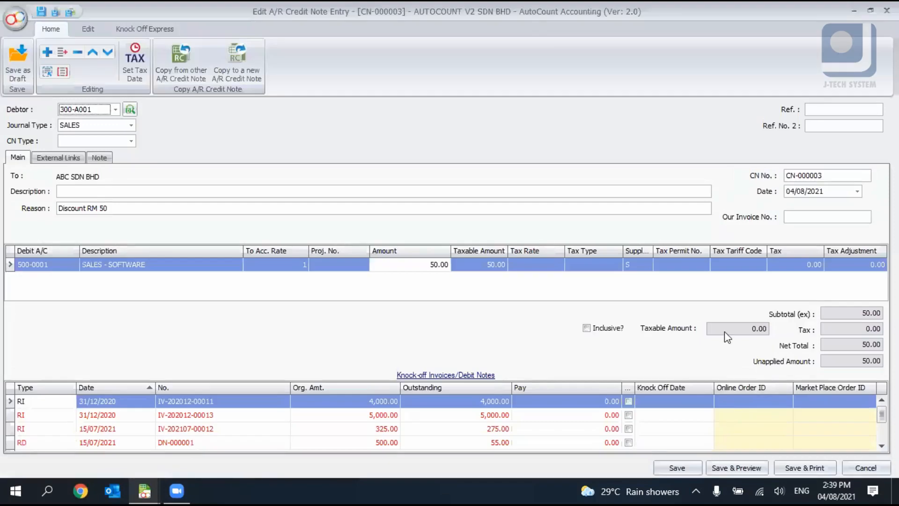
{"action": "left_click", "coordinate": [870, 465]}
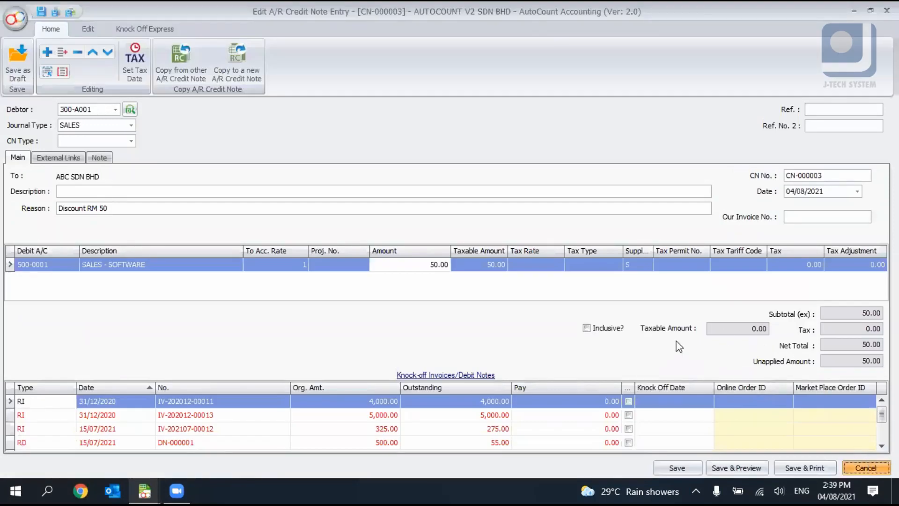
{"action": "key", "text": "Escape"}
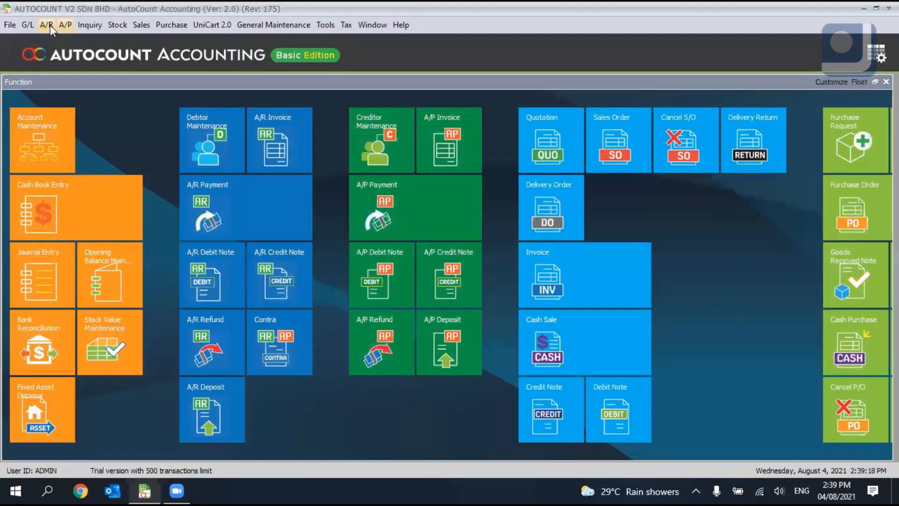
Start a new A/R refund from the A/R Refund list for debtor ABC SDN BHD
{"action": "left_click", "coordinate": [46, 25]}
{"action": "left_click", "coordinate": [45, 26]}
{"action": "left_click", "coordinate": [42, 29]}
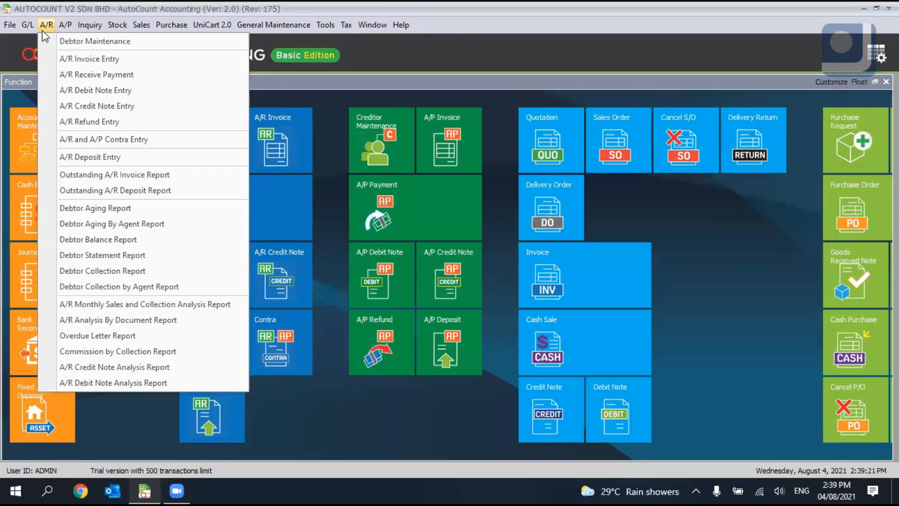
{"action": "left_click", "coordinate": [110, 124]}
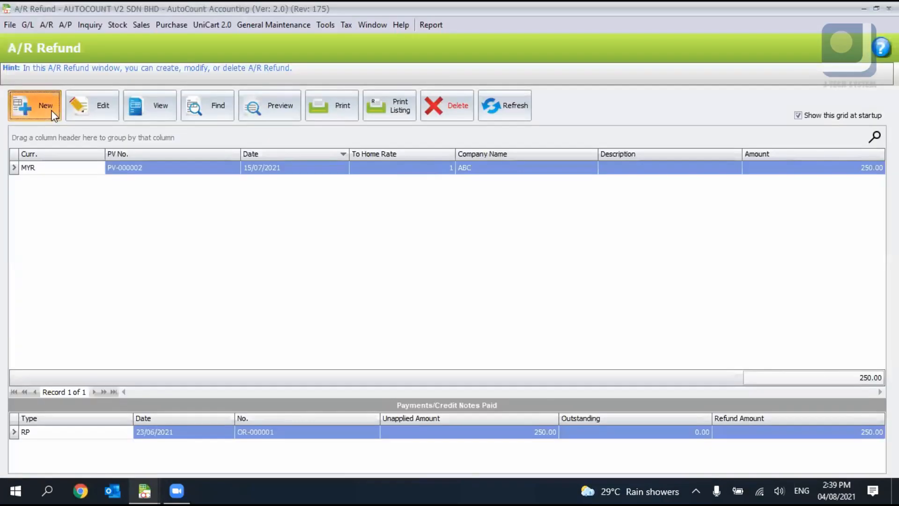
{"action": "left_click", "coordinate": [45, 106]}
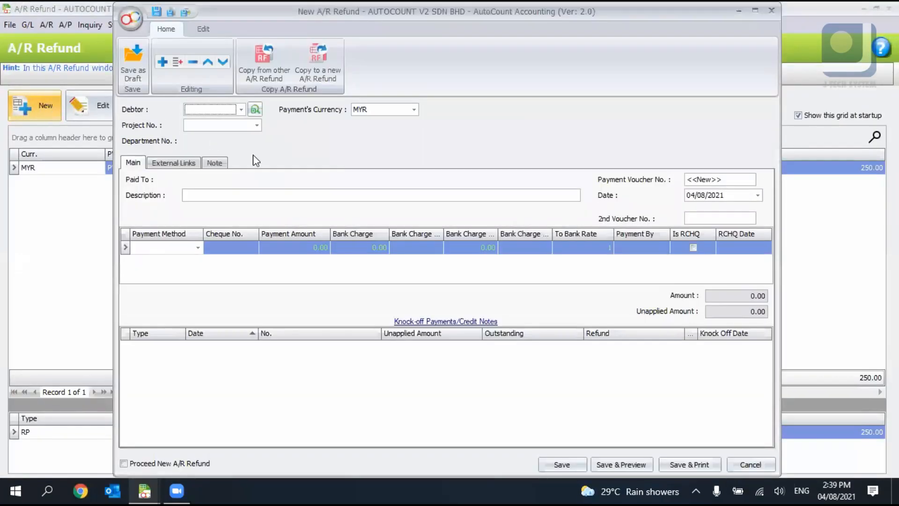
{"action": "left_click", "coordinate": [241, 111]}
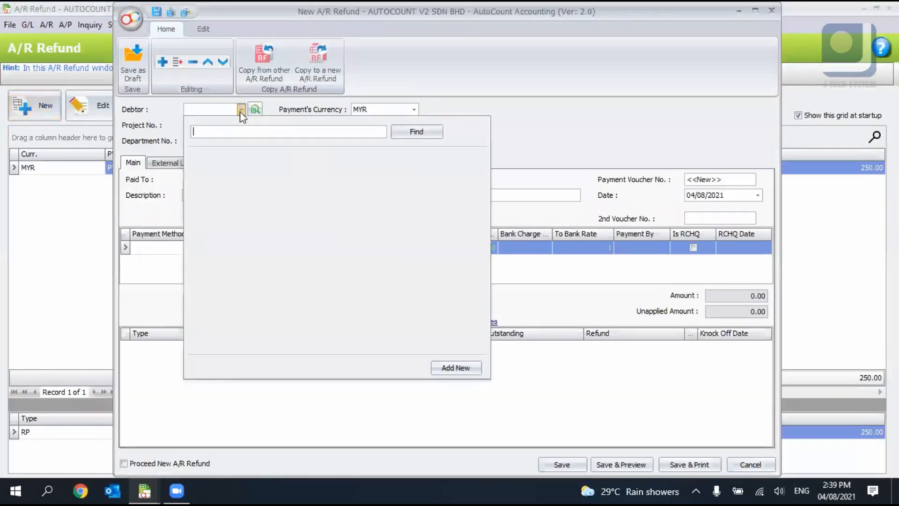
{"action": "left_click", "coordinate": [249, 177]}
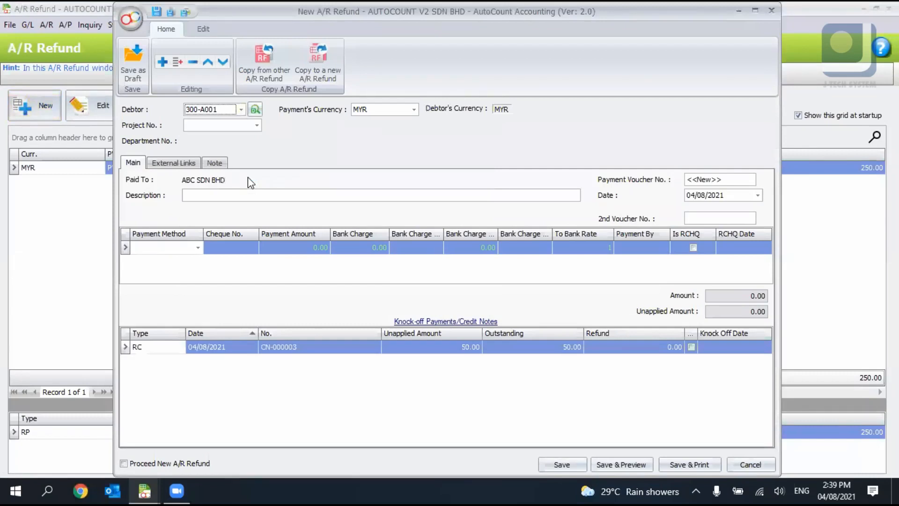
Choose PBB as the refund's payment method, leave the payment amount unentered, and cancel the refund entry
{"action": "left_click", "coordinate": [199, 248]}
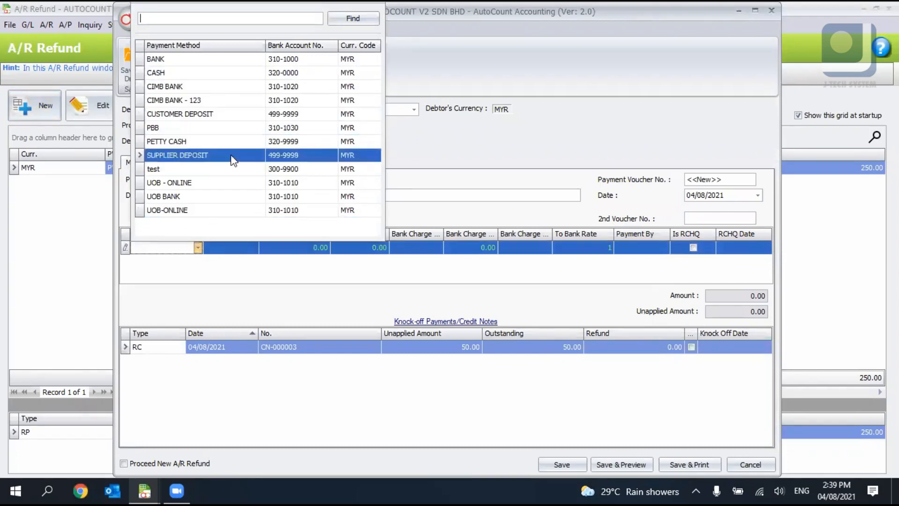
{"action": "left_click", "coordinate": [224, 127]}
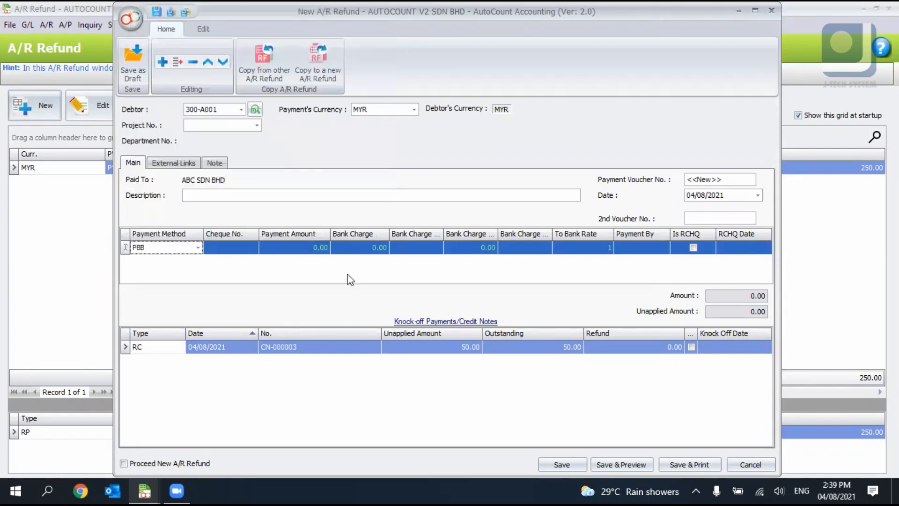
{"action": "left_click", "coordinate": [319, 244]}
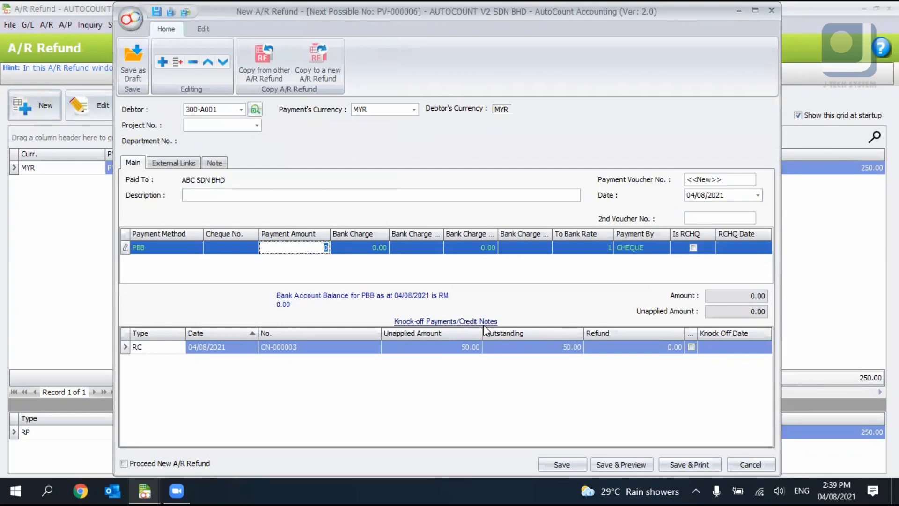
{"action": "left_click", "coordinate": [750, 464]}
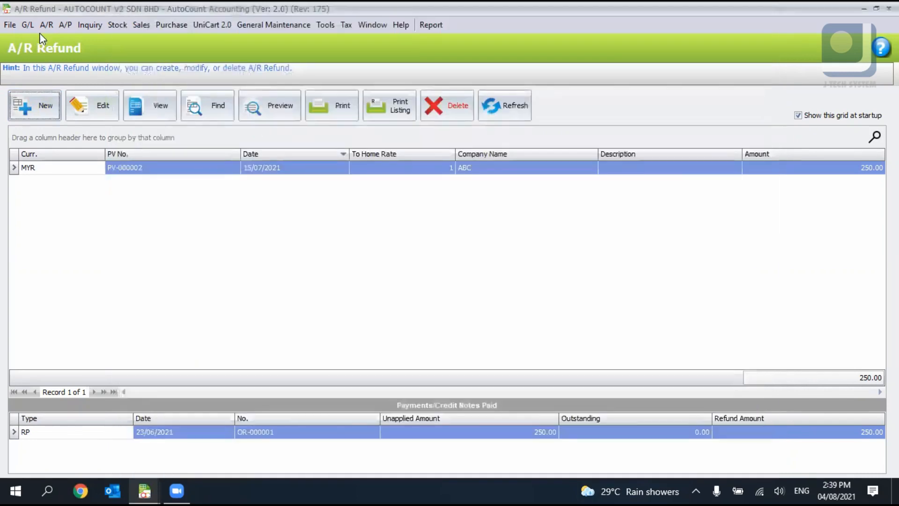
Create a new A/R and A/P contra entry with debtor ABC SDN BHD and creditor IT SHOP
{"action": "left_click", "coordinate": [47, 26]}
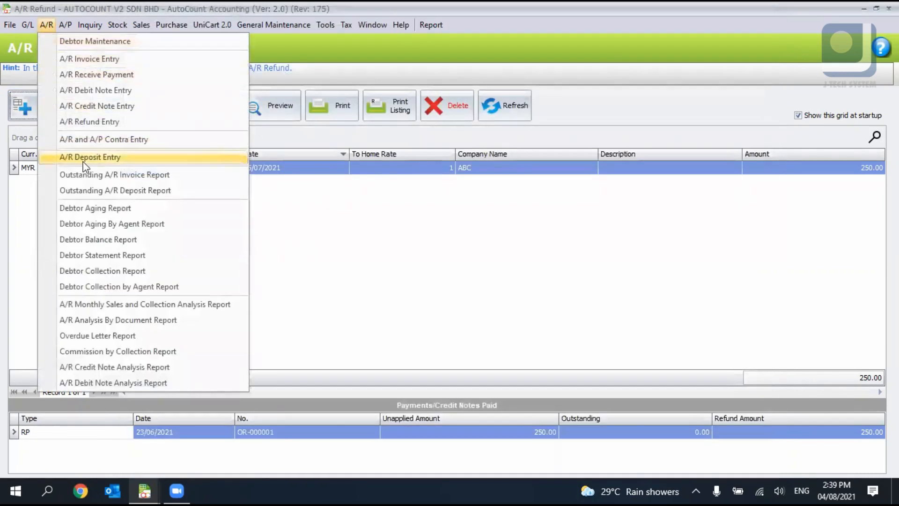
{"action": "left_click", "coordinate": [91, 143]}
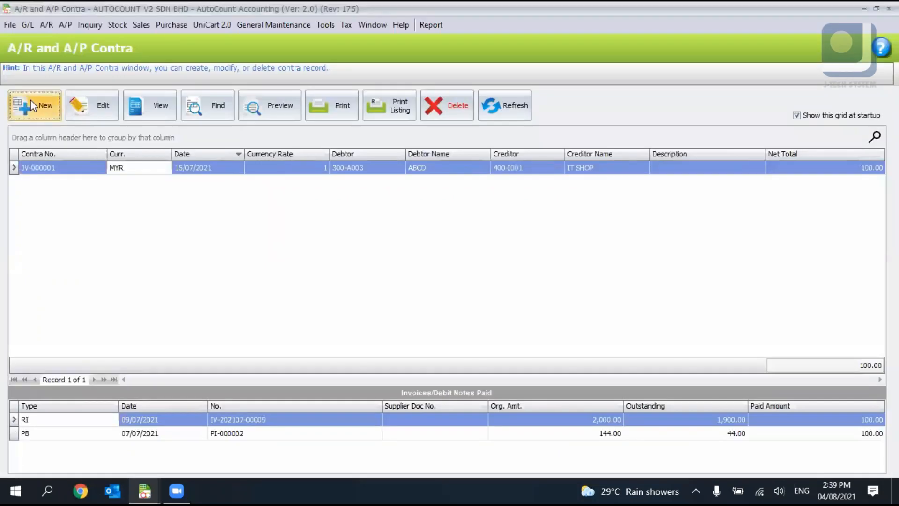
{"action": "left_click", "coordinate": [31, 101]}
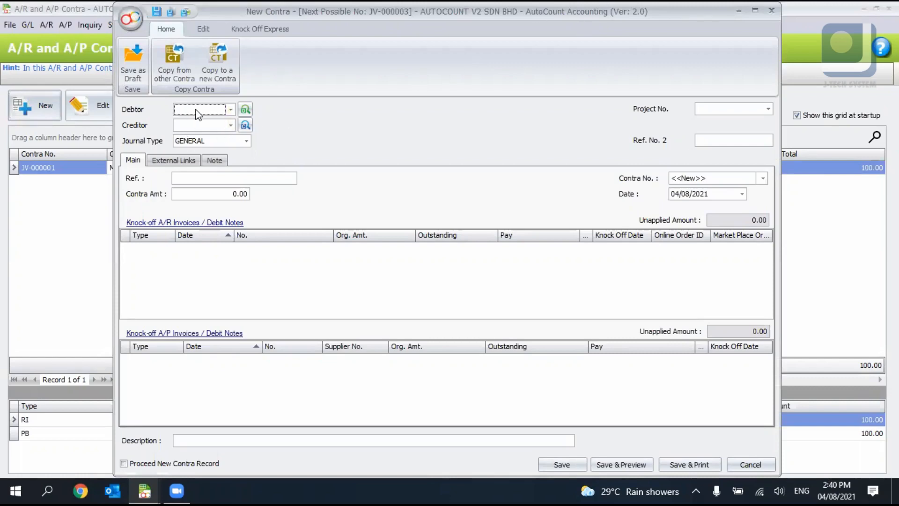
{"action": "left_click", "coordinate": [199, 112]}
{"action": "left_click", "coordinate": [232, 173]}
{"action": "left_click", "coordinate": [223, 127]}
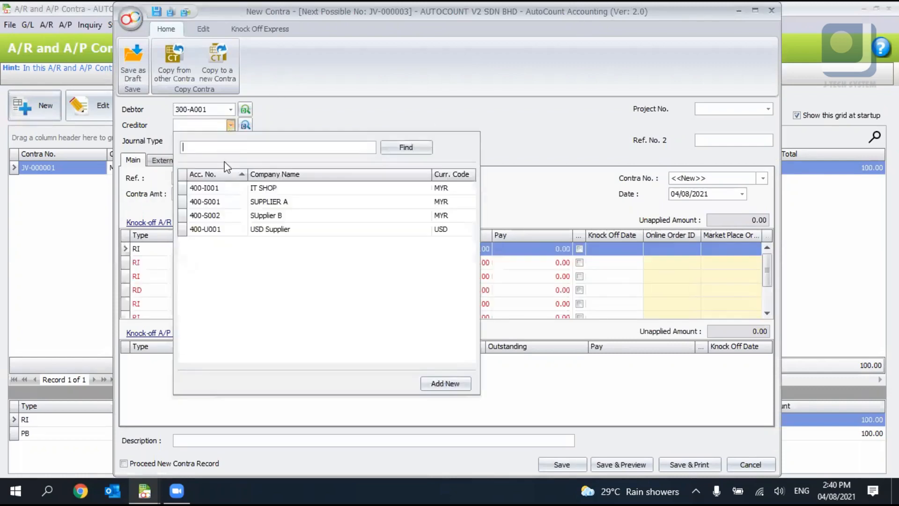
{"action": "left_click", "coordinate": [233, 189]}
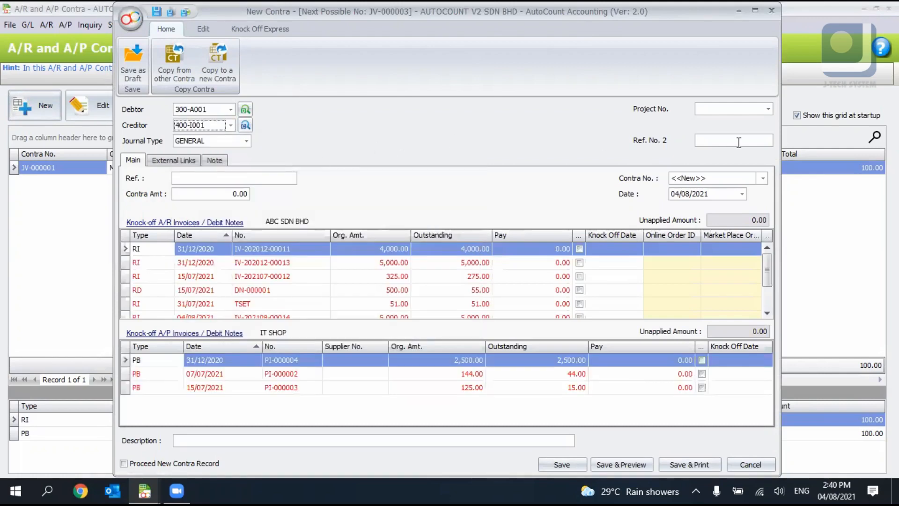
Set the contra amount to 500 and knock off A/P invoices PI-000003, PI-000002 and PI-000004
{"action": "left_click", "coordinate": [224, 192]}
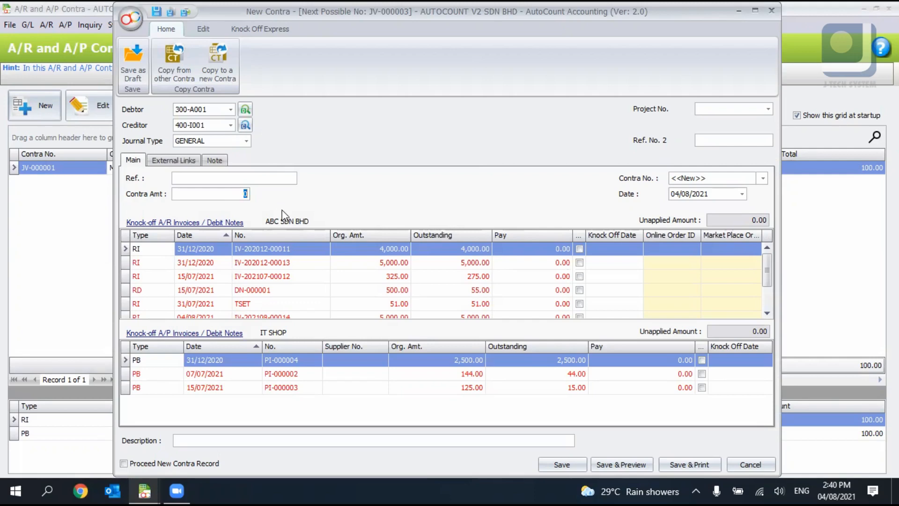
{"action": "type", "text": "500"}
{"action": "key", "text": "Tab"}
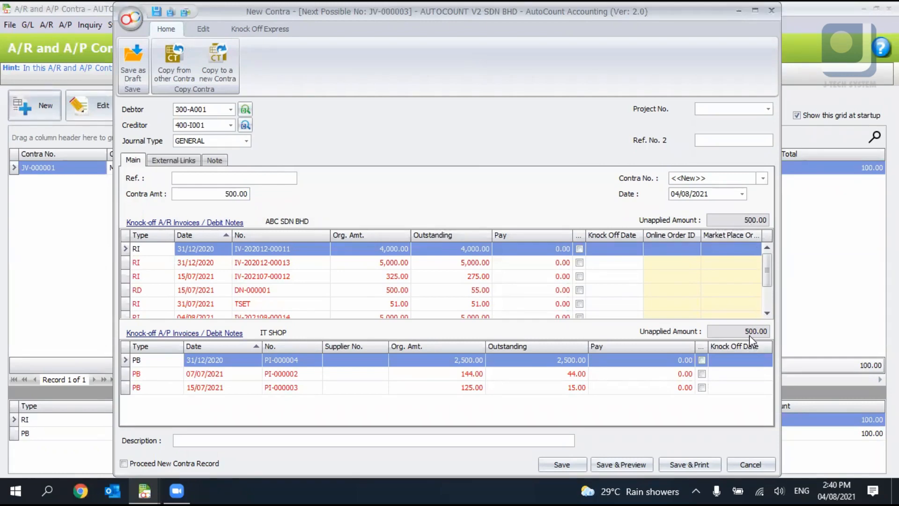
{"action": "left_click", "coordinate": [702, 388]}
{"action": "left_click", "coordinate": [701, 374]}
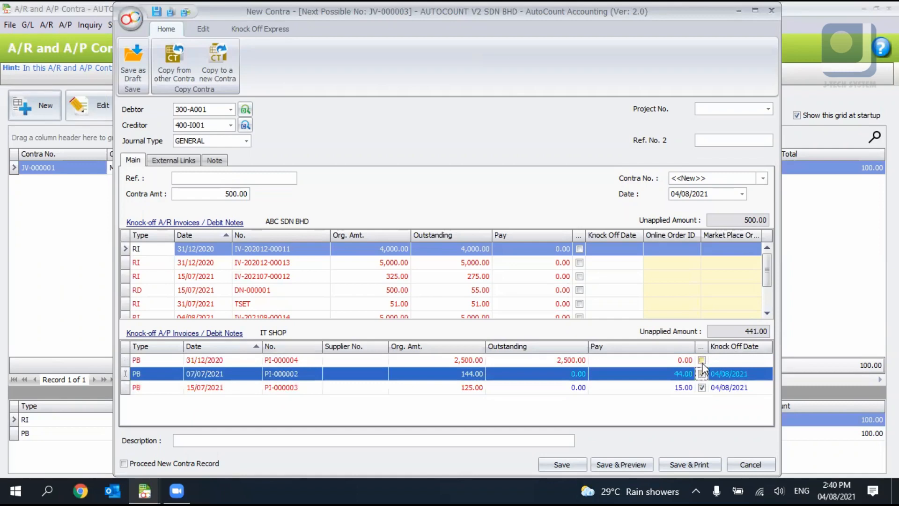
{"action": "left_click", "coordinate": [702, 360]}
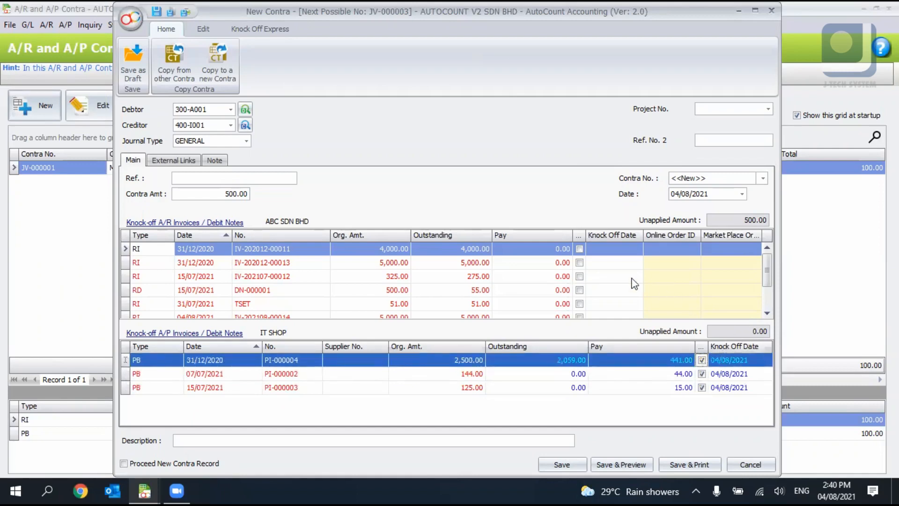
{"action": "left_click_drag", "start_coordinate": [766, 267], "coordinate": [766, 288]}
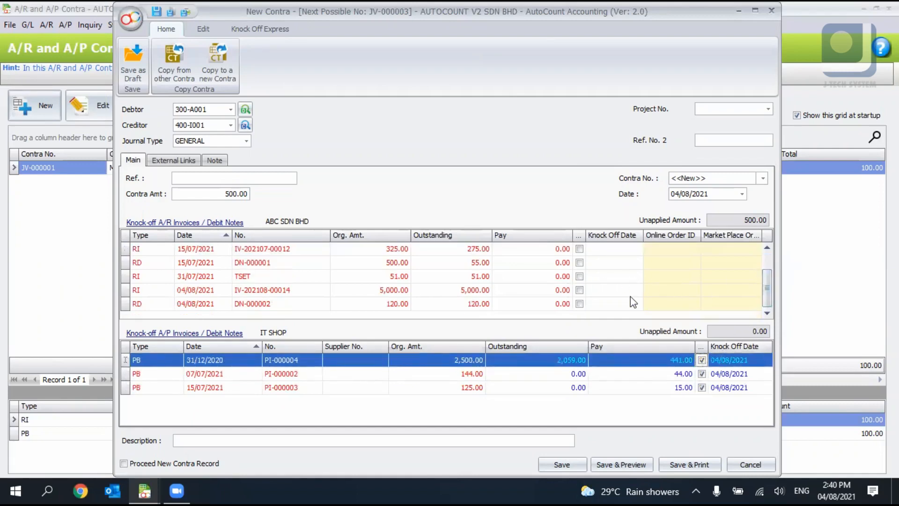
{"action": "left_click", "coordinate": [579, 303]}
{"action": "left_click", "coordinate": [580, 277]}
{"action": "left_click", "coordinate": [579, 262]}
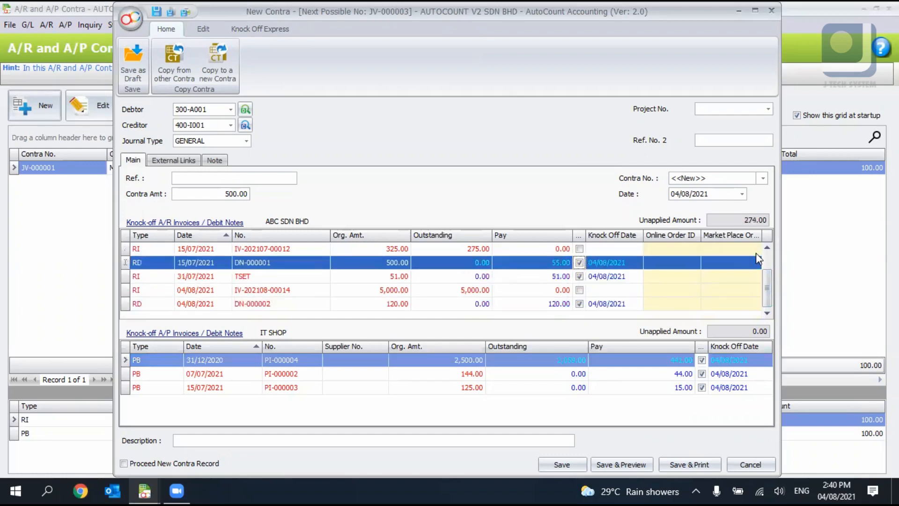
{"action": "left_click_drag", "start_coordinate": [763, 281], "coordinate": [764, 267]}
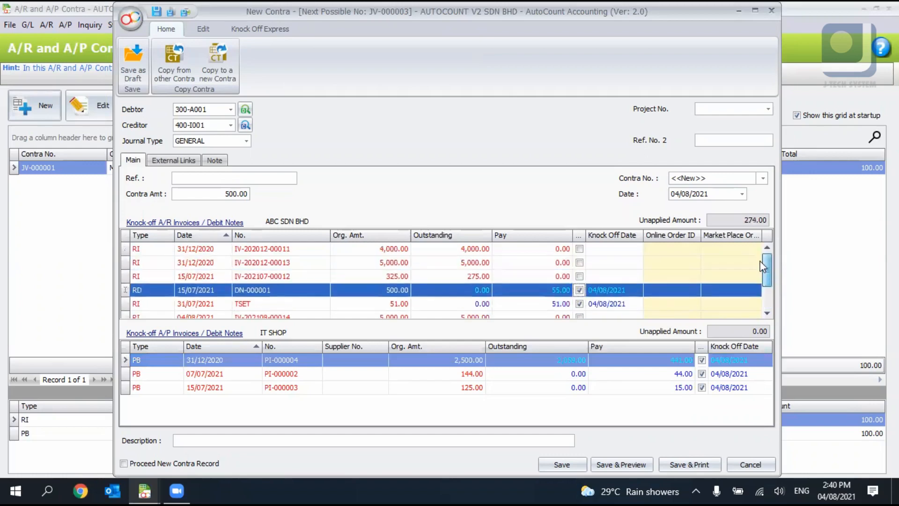
{"action": "left_click", "coordinate": [579, 276]}
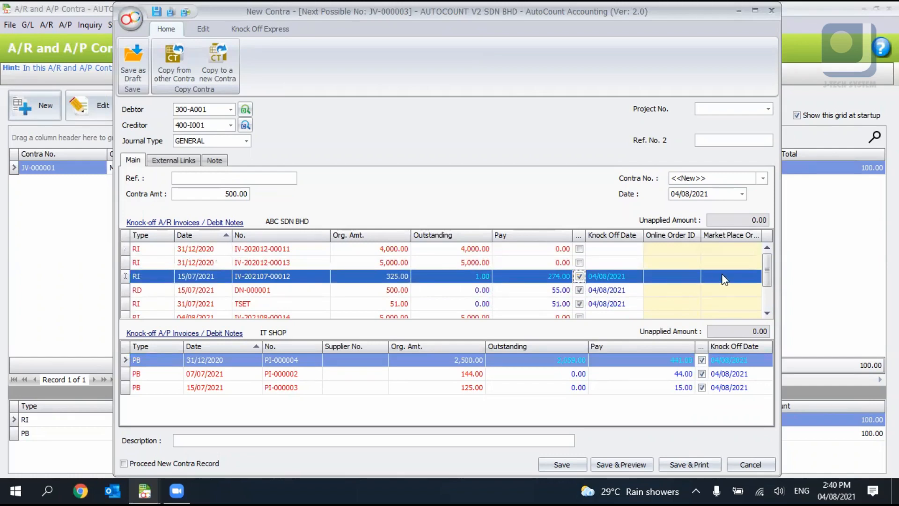
Save the contra entry after checking the knock-offs on both sides, and close the A/R and A/P Contra list
{"action": "left_click_drag", "start_coordinate": [768, 274], "coordinate": [769, 293]}
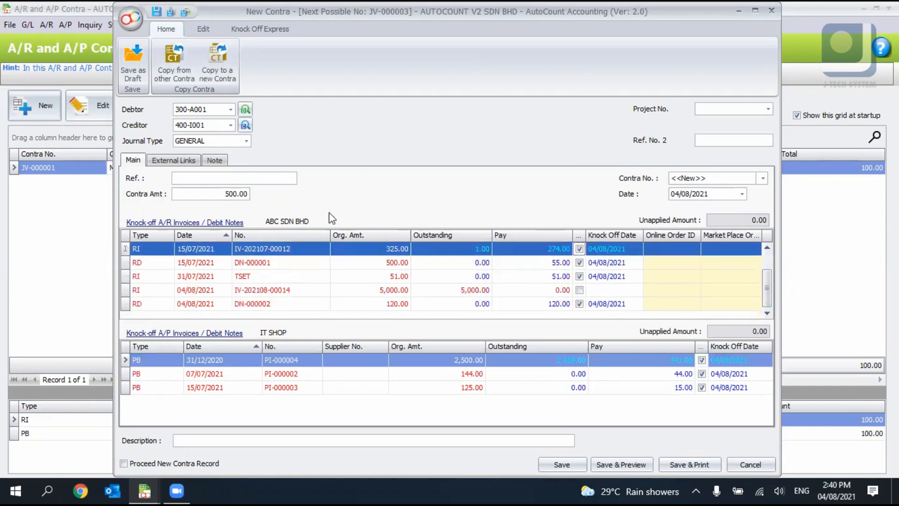
{"action": "left_click", "coordinate": [570, 375]}
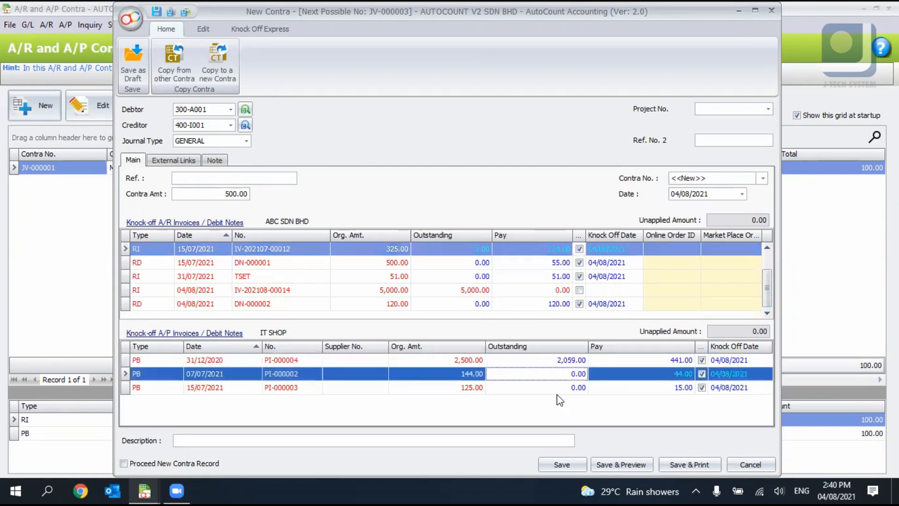
{"action": "left_click", "coordinate": [559, 389]}
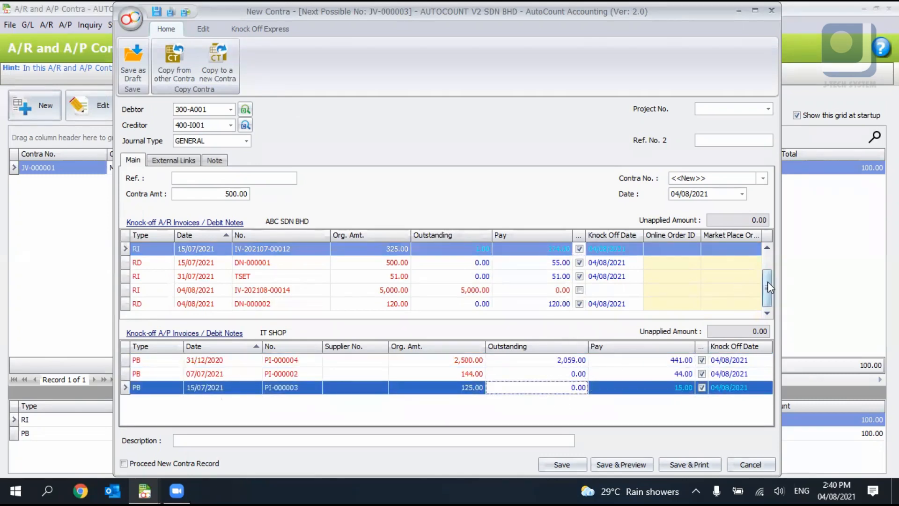
{"action": "mouse_move", "coordinate": [768, 283]}
{"action": "left_mouse_down"}
{"action": "mouse_move", "coordinate": [766, 243]}
{"action": "mouse_move", "coordinate": [766, 291]}
{"action": "left_mouse_up"}
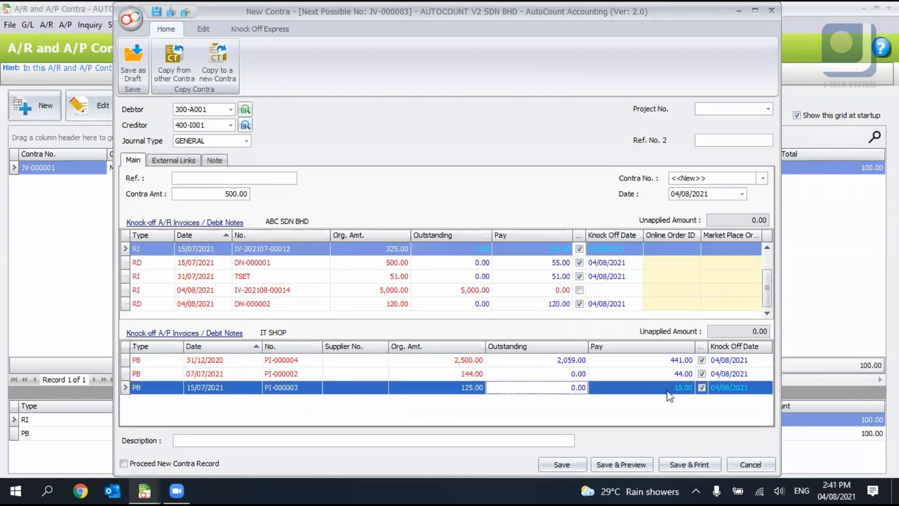
{"action": "left_click", "coordinate": [564, 466]}
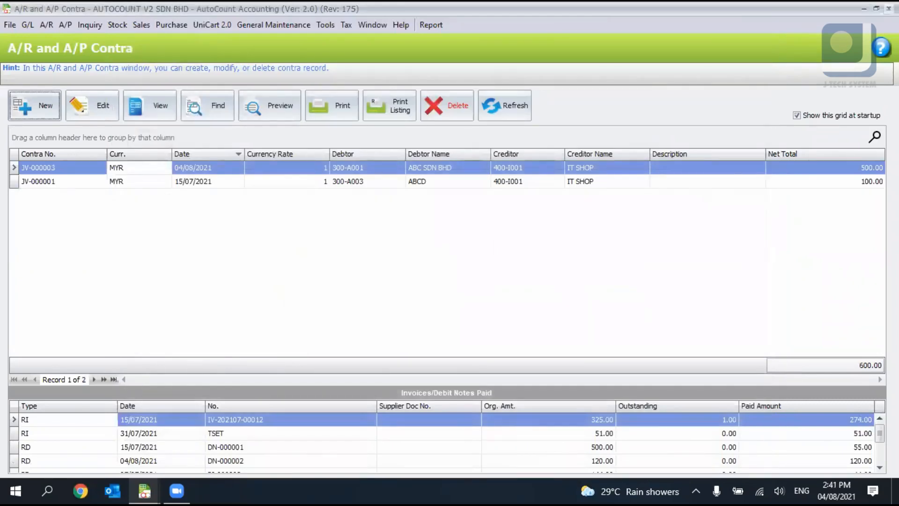
{"action": "left_click", "coordinate": [889, 8]}
Create a new A/R deposit with the CUSTOMER DEPOSIT account and debtor ABC SDN BHD
{"action": "left_click", "coordinate": [45, 25]}
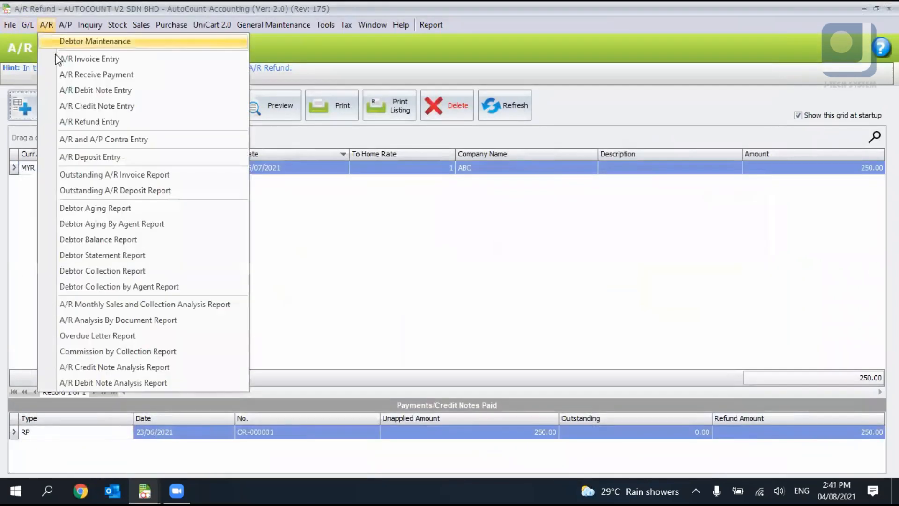
{"action": "left_click", "coordinate": [94, 160]}
{"action": "left_click", "coordinate": [35, 113]}
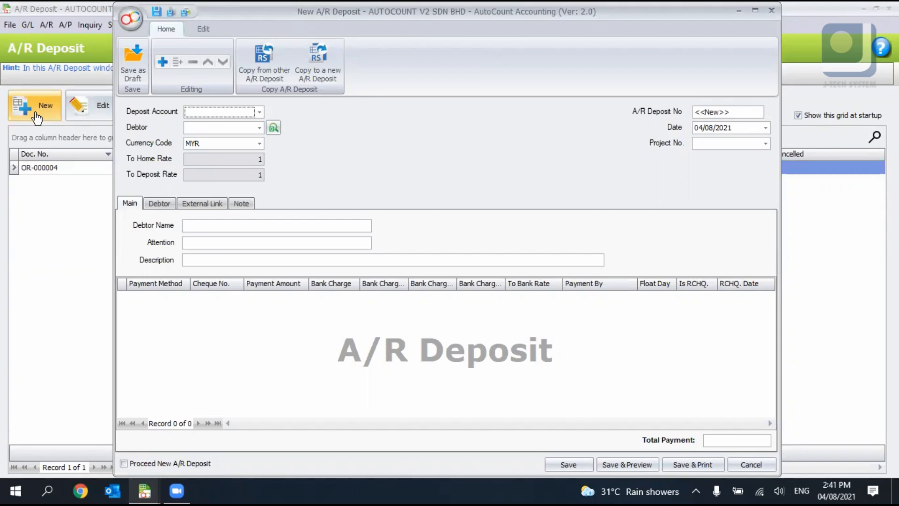
{"action": "left_click", "coordinate": [204, 117]}
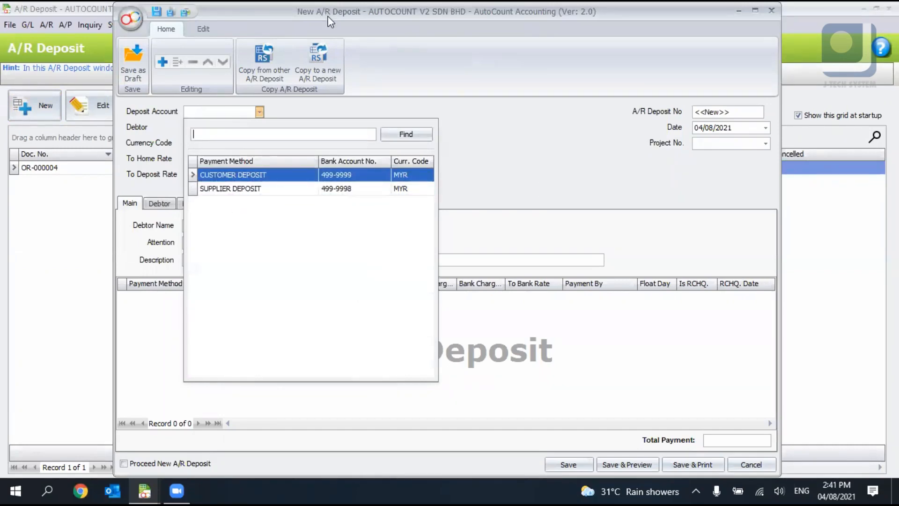
{"action": "left_click", "coordinate": [257, 177]}
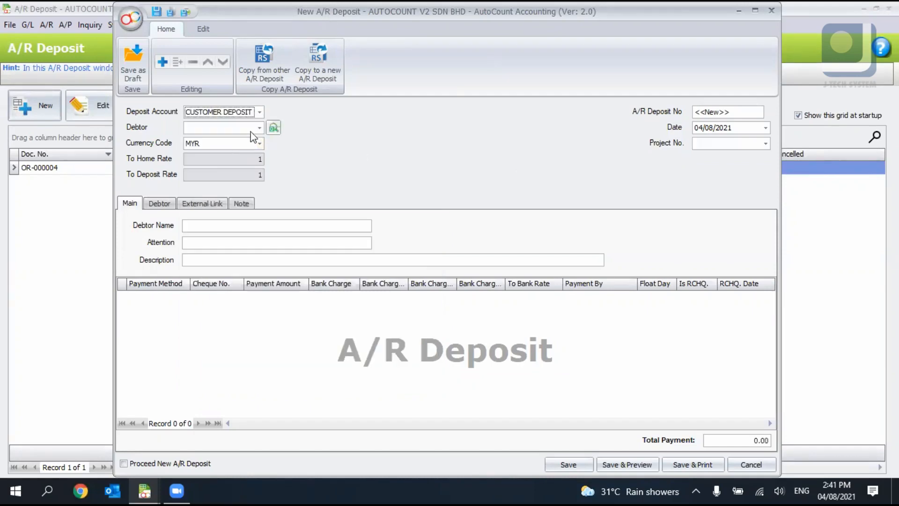
{"action": "left_click", "coordinate": [259, 128]}
{"action": "left_click", "coordinate": [287, 193]}
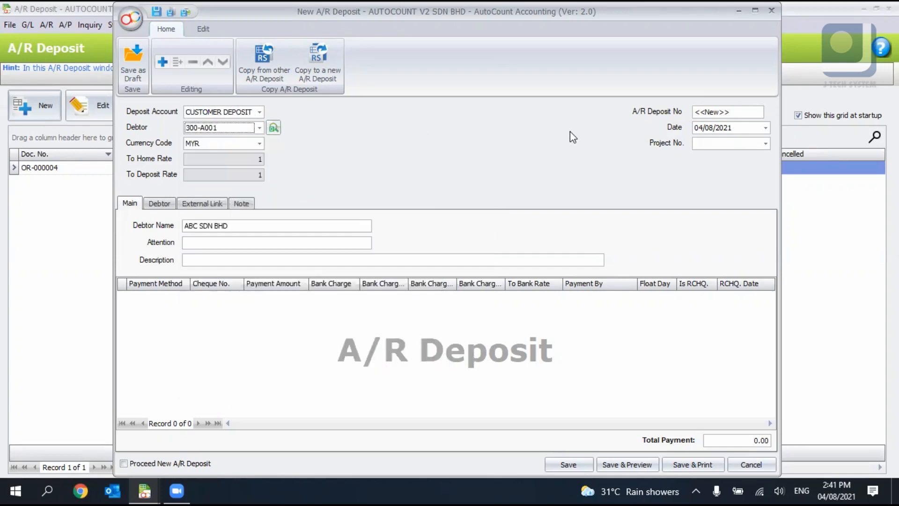
Date the A/R deposit 31/08/2021 and add two payment lines using the CASH and BANK methods
{"action": "left_click", "coordinate": [698, 128]}
{"action": "type", "text": "31"}
{"action": "left_click", "coordinate": [284, 259]}
{"action": "right_click", "coordinate": [292, 328]}
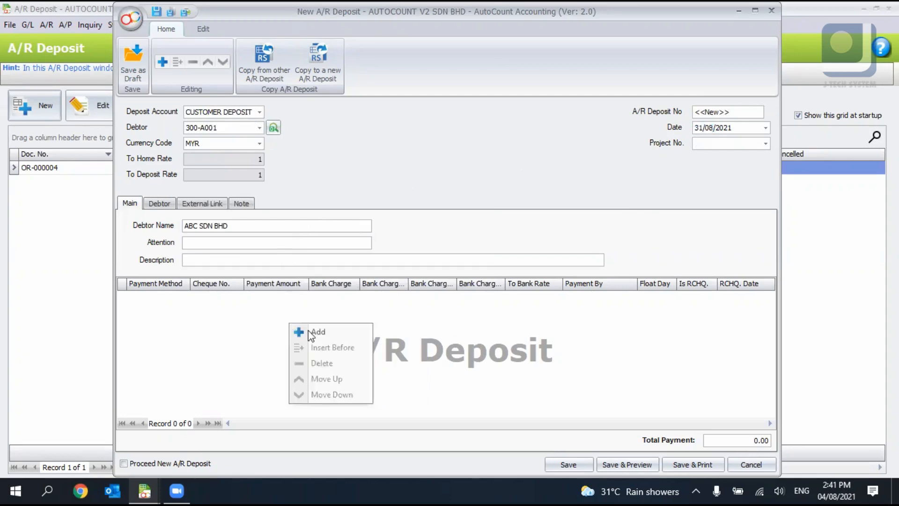
{"action": "left_click", "coordinate": [309, 331]}
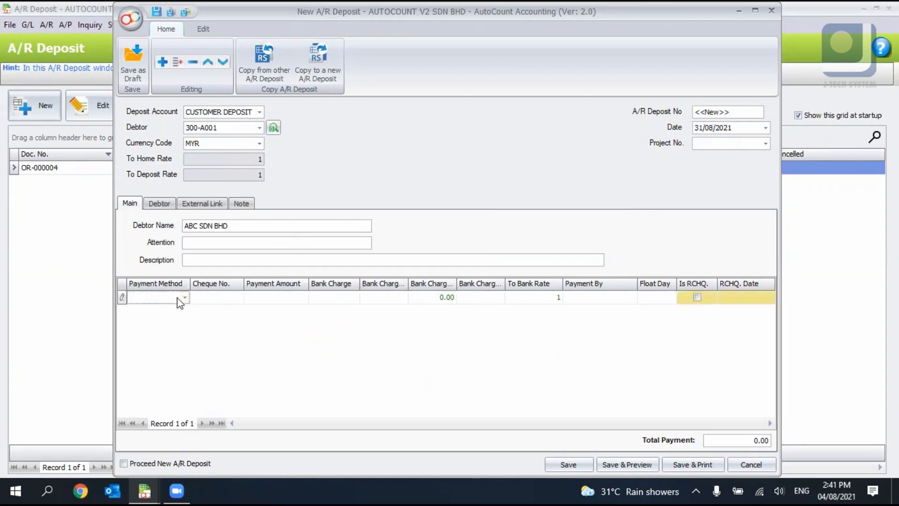
{"action": "left_click", "coordinate": [184, 298]}
{"action": "left_click", "coordinate": [192, 97]}
{"action": "right_click", "coordinate": [213, 316]}
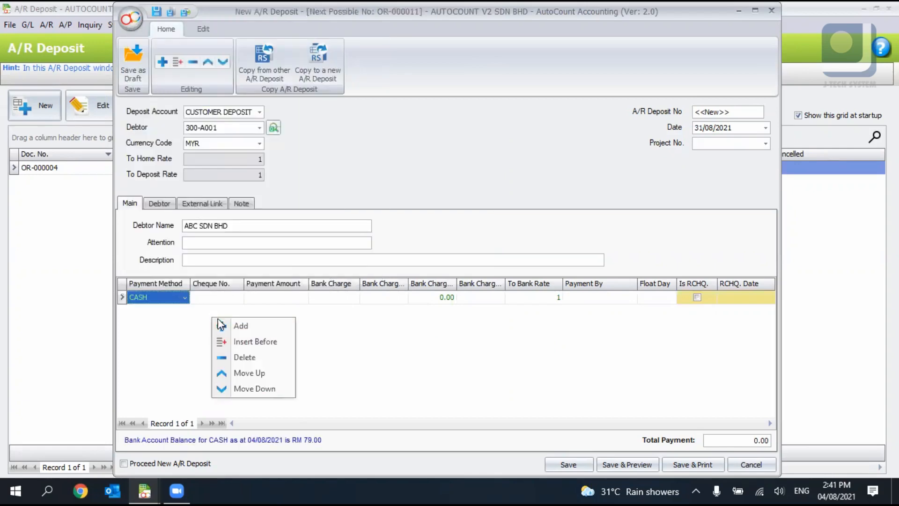
{"action": "left_click", "coordinate": [234, 324]}
{"action": "left_click", "coordinate": [185, 312]}
{"action": "left_click", "coordinate": [179, 102]}
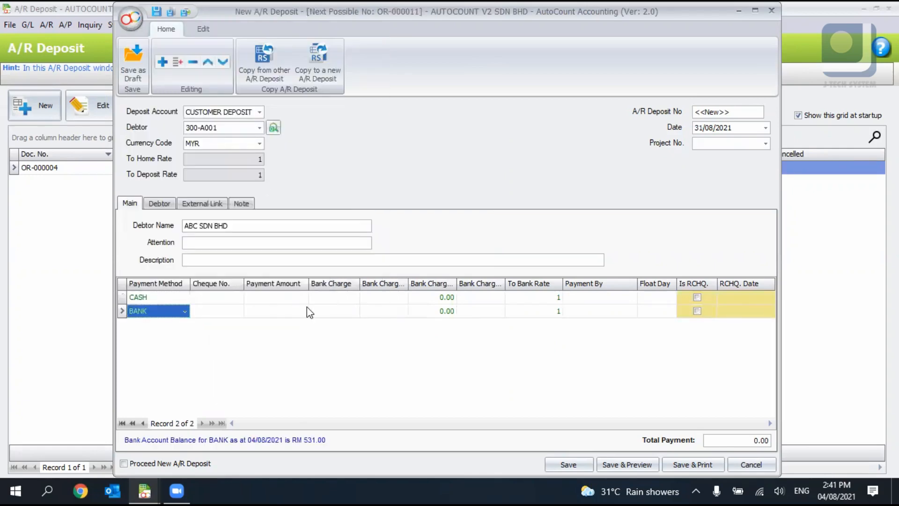
Enter payment amounts of 300 for CASH and 700 for BANK, and save the A/R deposit
{"action": "left_click", "coordinate": [299, 299]}
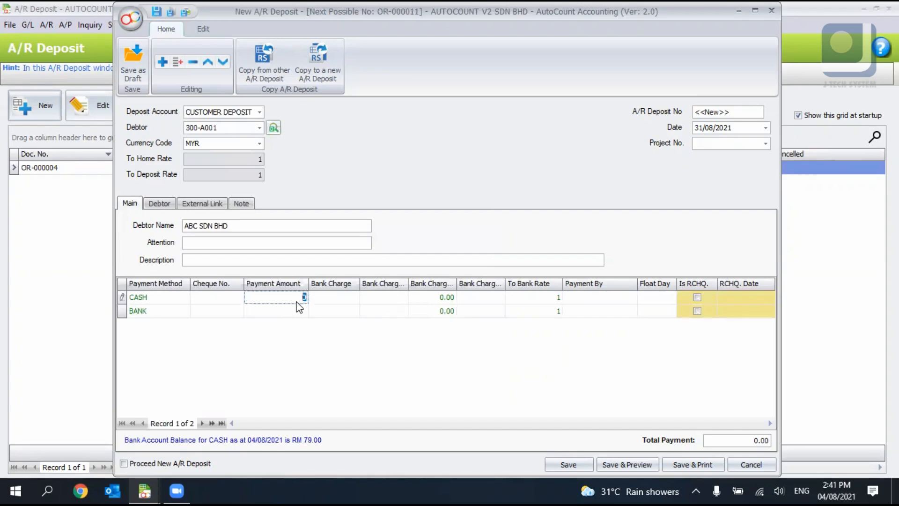
{"action": "type", "text": "300"}
{"action": "left_click", "coordinate": [295, 314]}
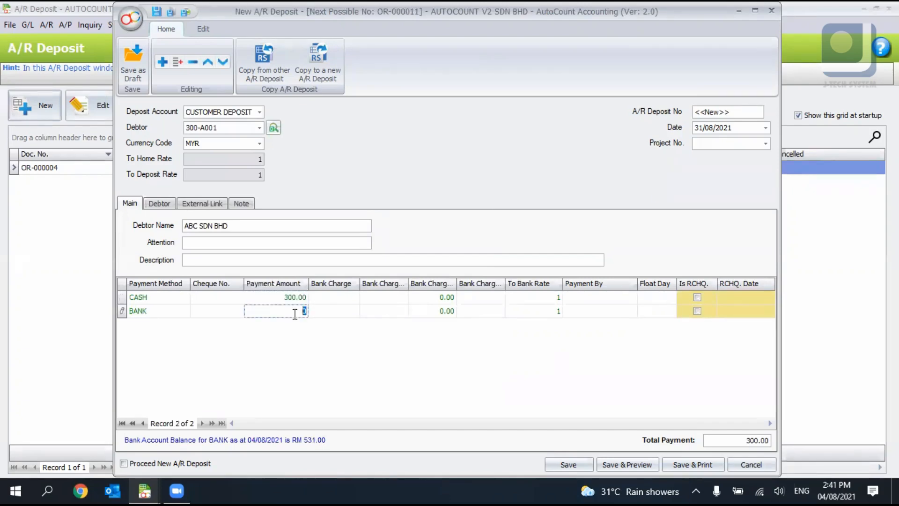
{"action": "type", "text": "700"}
{"action": "key", "text": "Return"}
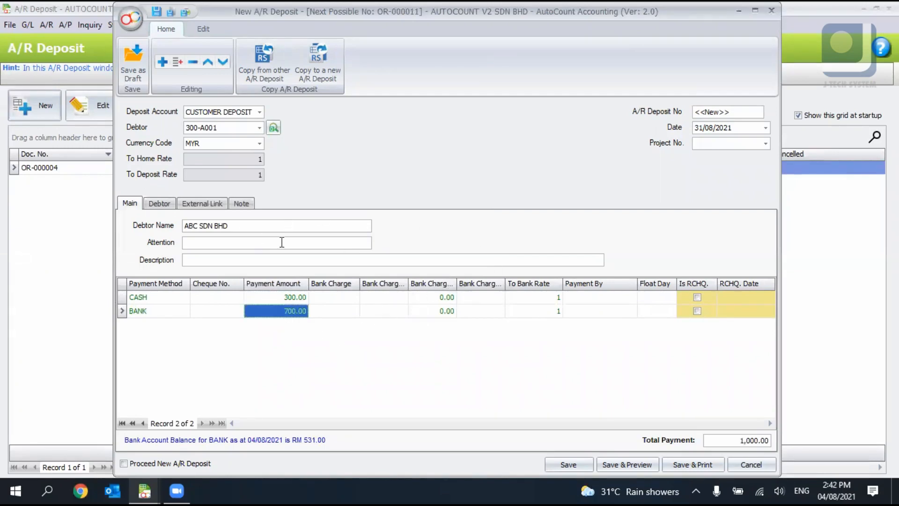
{"action": "left_click", "coordinate": [572, 464]}
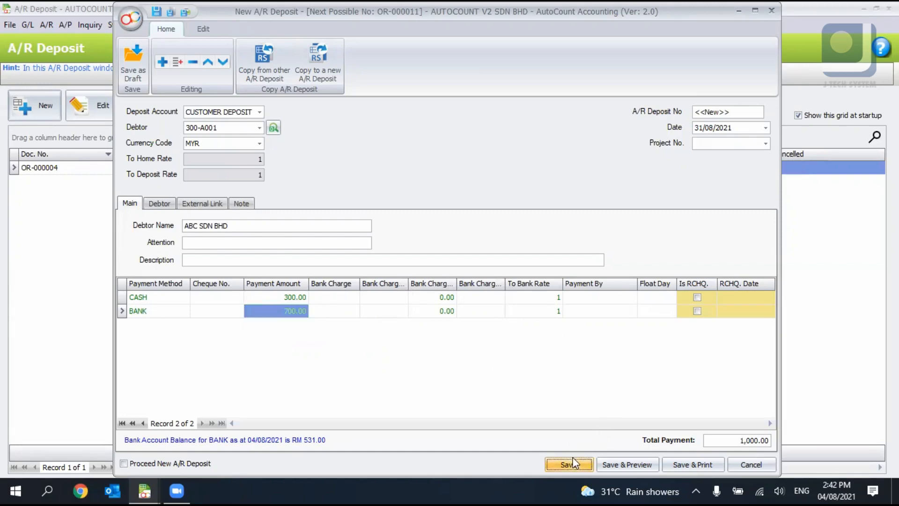
{"action": "left_click", "coordinate": [454, 266]}
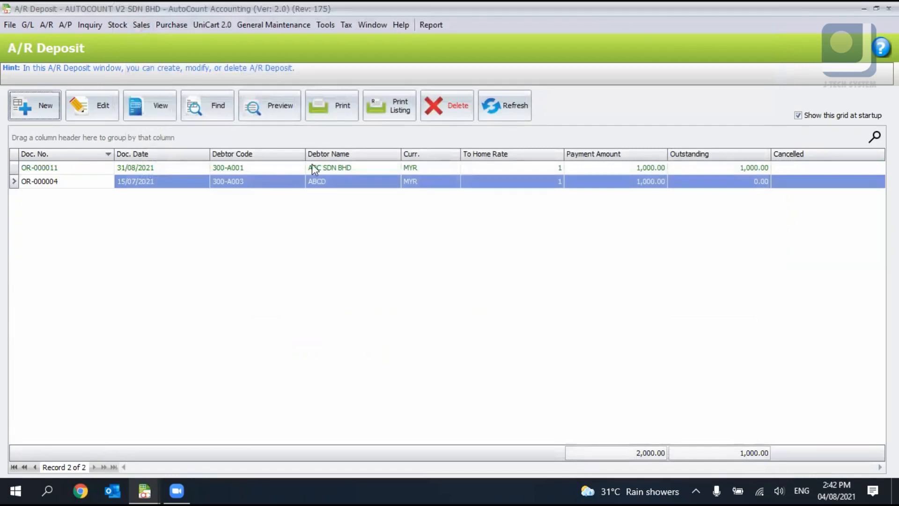
{"action": "left_click", "coordinate": [316, 170]}
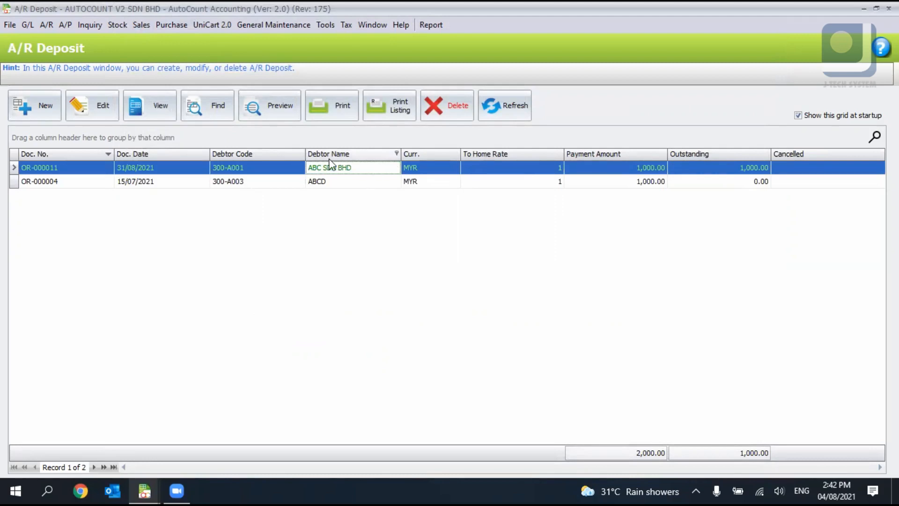
Create a new A/R payment for debtor ABC SDN BHD, declining to open its unapplied credit note
{"action": "left_click", "coordinate": [46, 25]}
{"action": "left_click", "coordinate": [72, 75]}
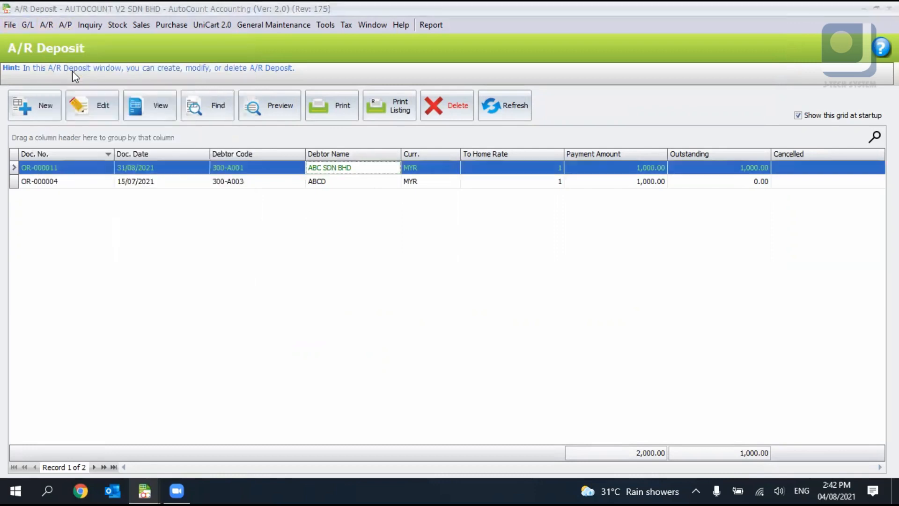
{"action": "left_click", "coordinate": [49, 106]}
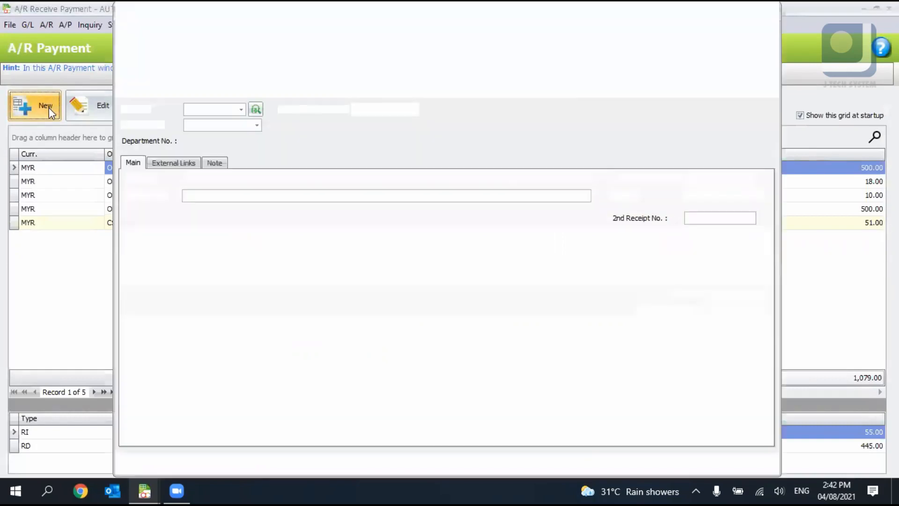
{"action": "left_click", "coordinate": [240, 110]}
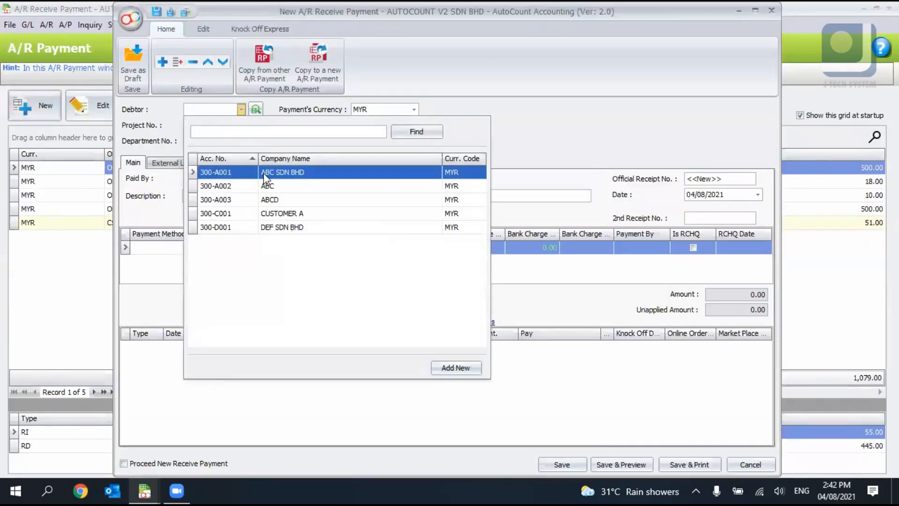
{"action": "left_click", "coordinate": [261, 173]}
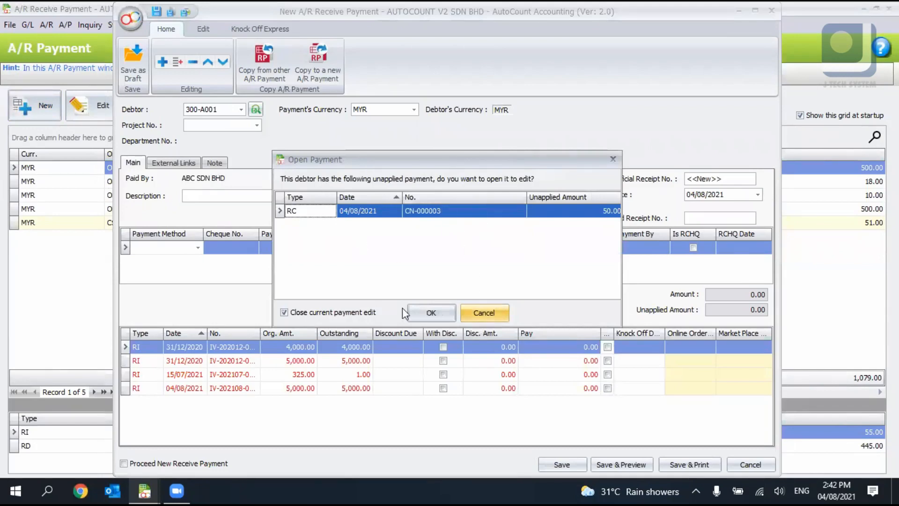
{"action": "left_click", "coordinate": [484, 313]}
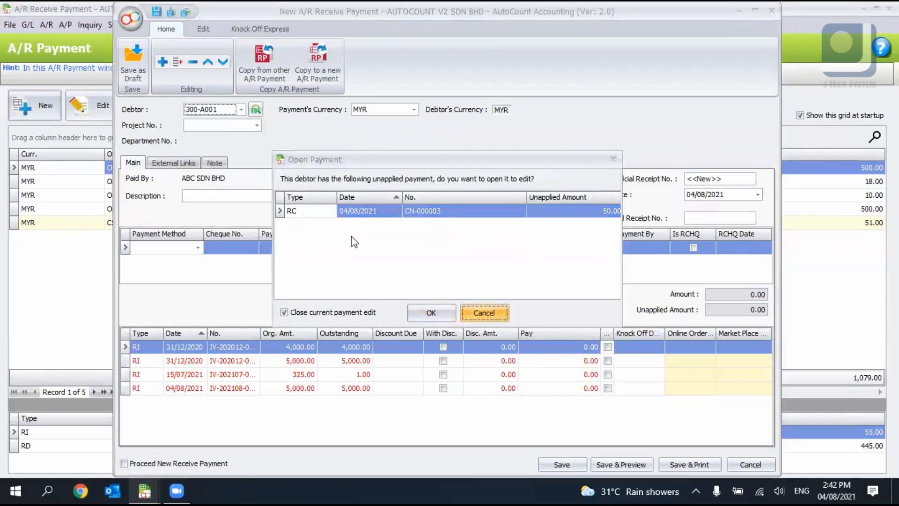
{"action": "left_click", "coordinate": [198, 249]}
{"action": "left_click", "coordinate": [200, 249]}
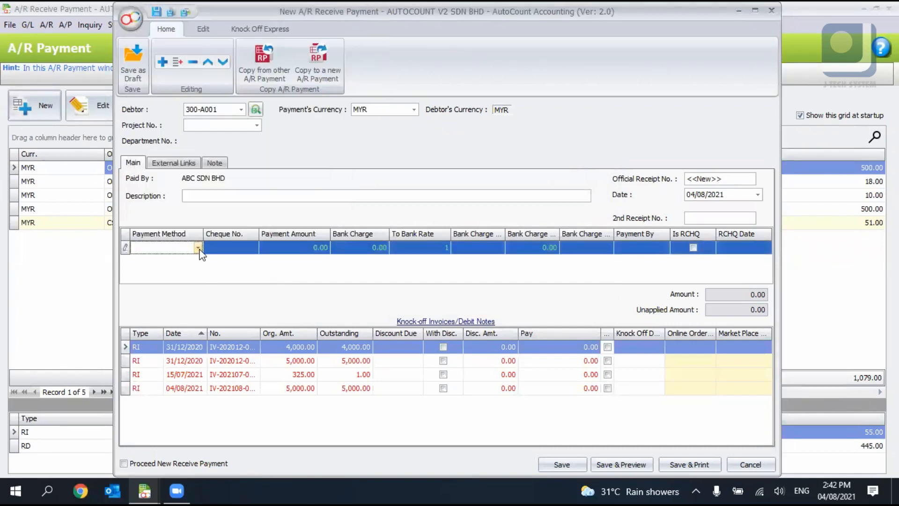
{"action": "left_click", "coordinate": [198, 249]}
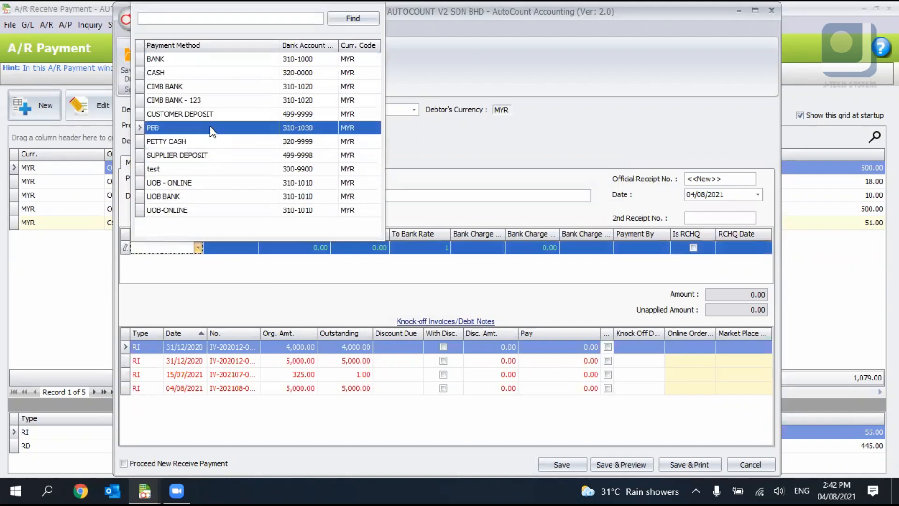
{"action": "left_click", "coordinate": [216, 159]}
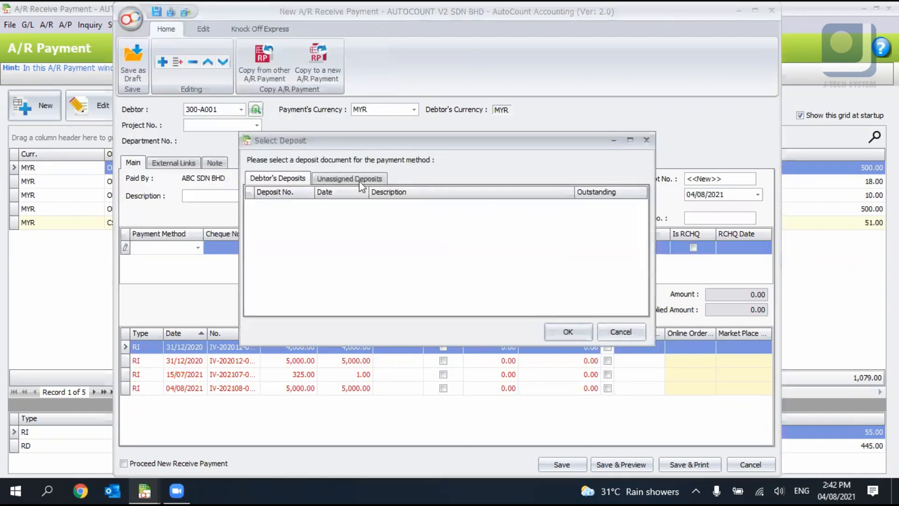
{"action": "left_click", "coordinate": [626, 332]}
Choose CUSTOMER DEPOSIT as the payment method and apply deposit OR-000011
{"action": "left_click", "coordinate": [197, 247]}
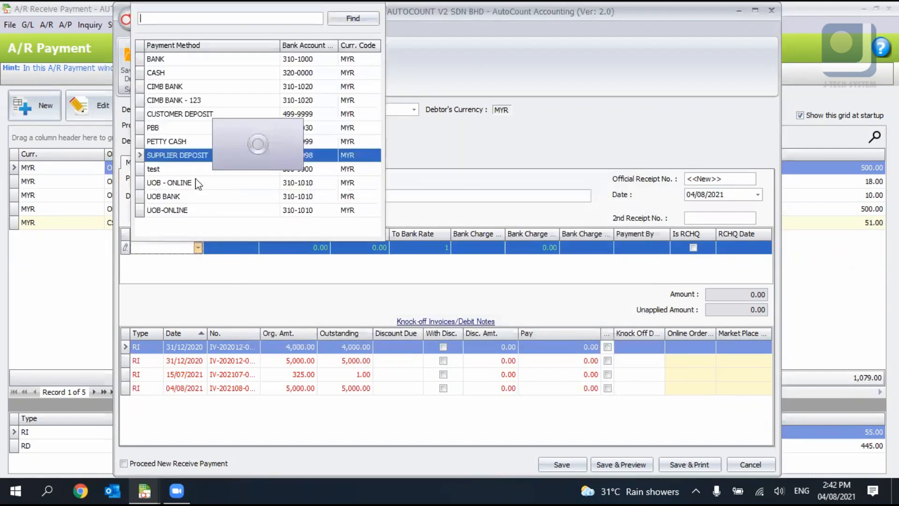
{"action": "left_click", "coordinate": [179, 115]}
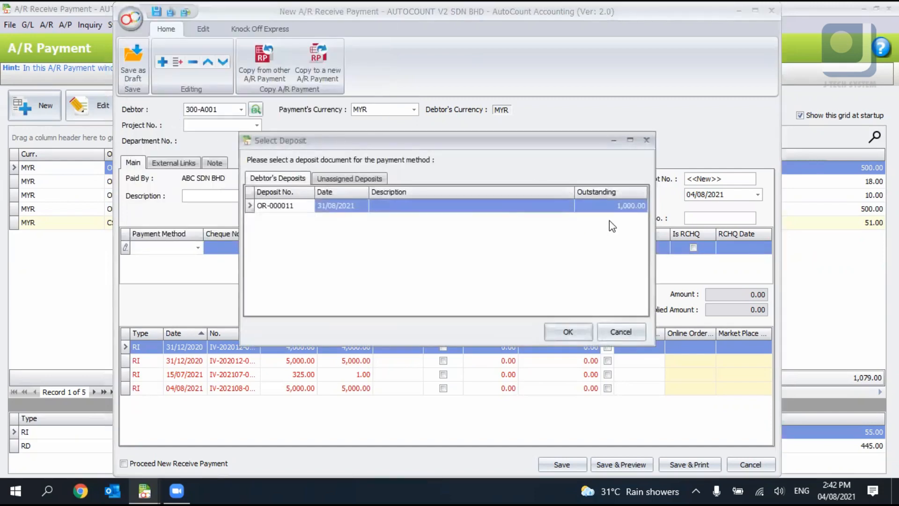
{"action": "left_click", "coordinate": [575, 331]}
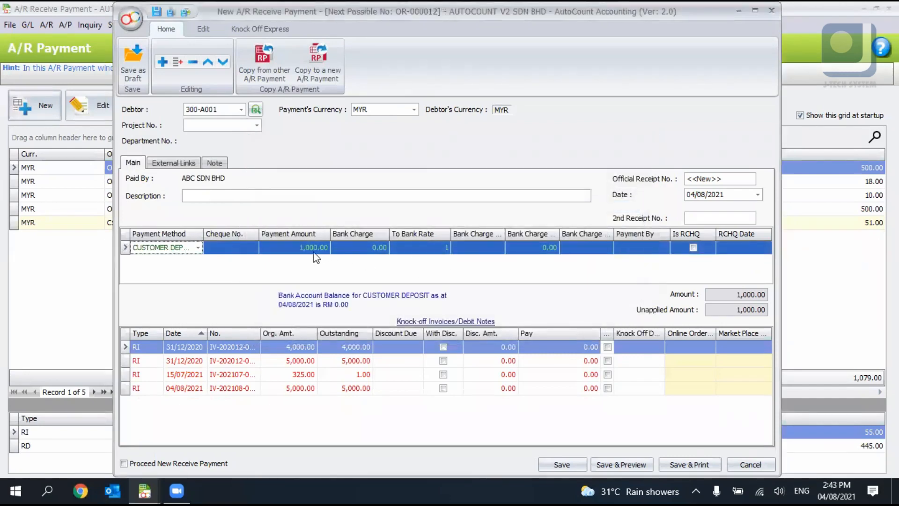
Set the payment amount on the CUSTOMER DEPOSIT line to 500
{"action": "left_click", "coordinate": [313, 248]}
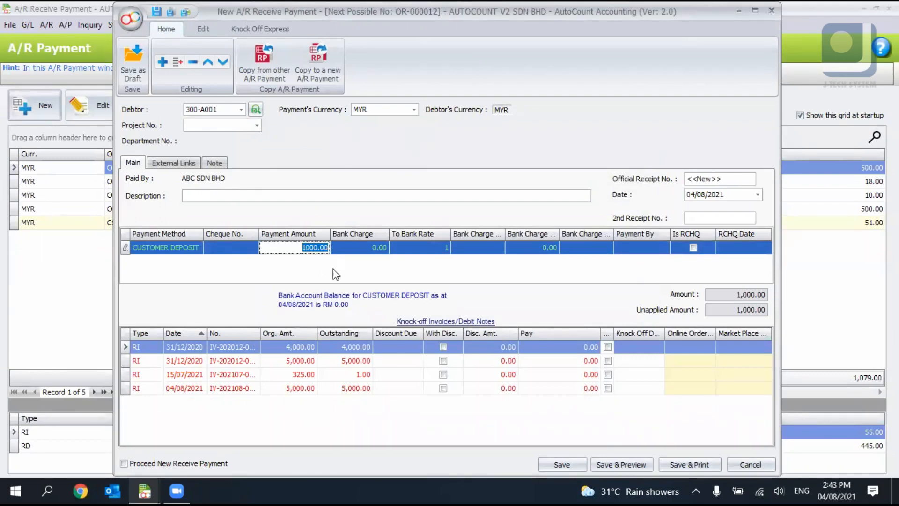
{"action": "type", "text": "3500"}
{"action": "key", "text": "Return"}
{"action": "left_click", "coordinate": [314, 253]}
{"action": "type", "text": "500"}
{"action": "key", "text": "Return"}
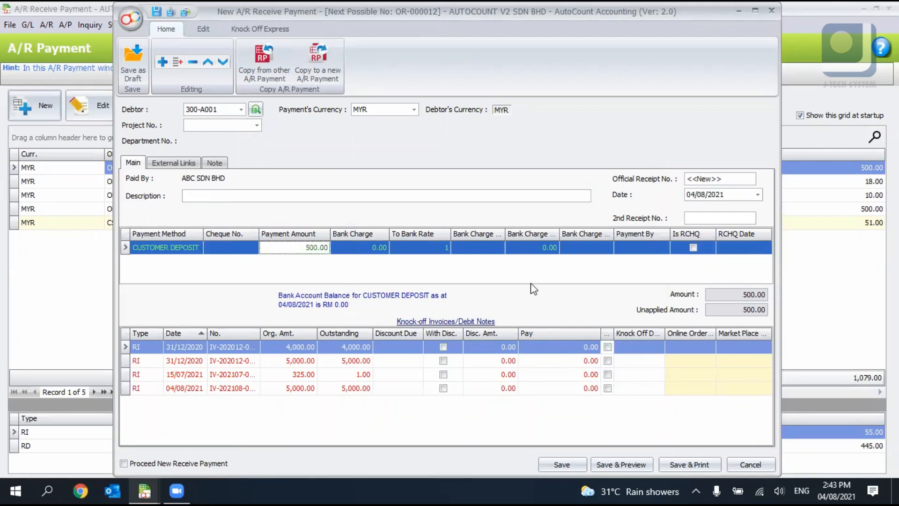
{"action": "left_click", "coordinate": [607, 388]}
{"action": "left_click", "coordinate": [567, 464]}
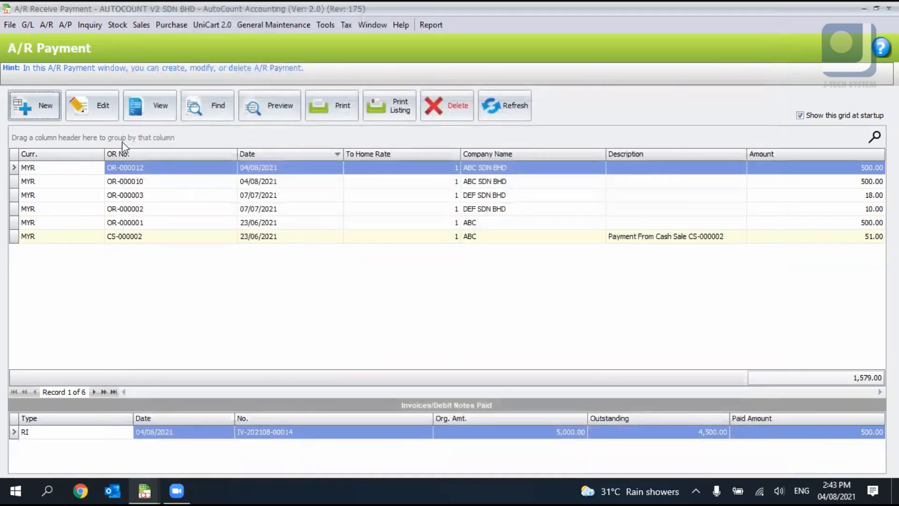
{"action": "left_click", "coordinate": [46, 25]}
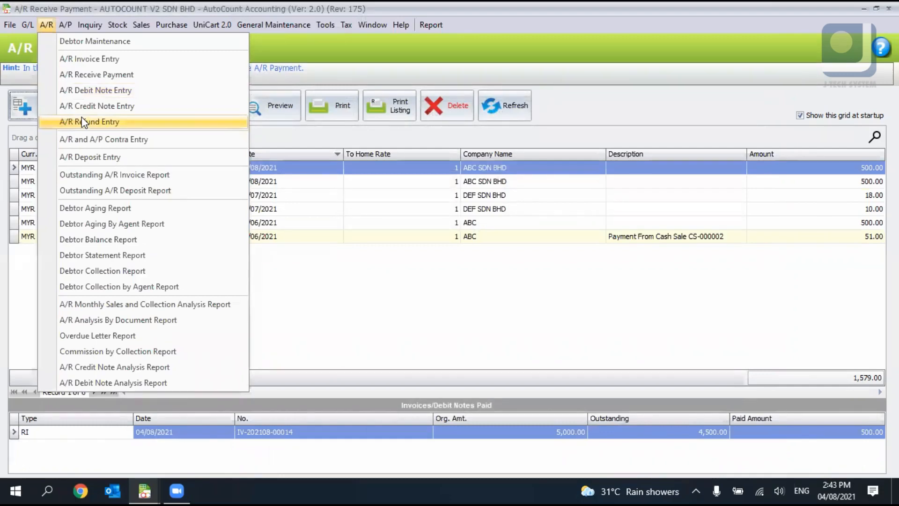
{"action": "left_click", "coordinate": [373, 281]}
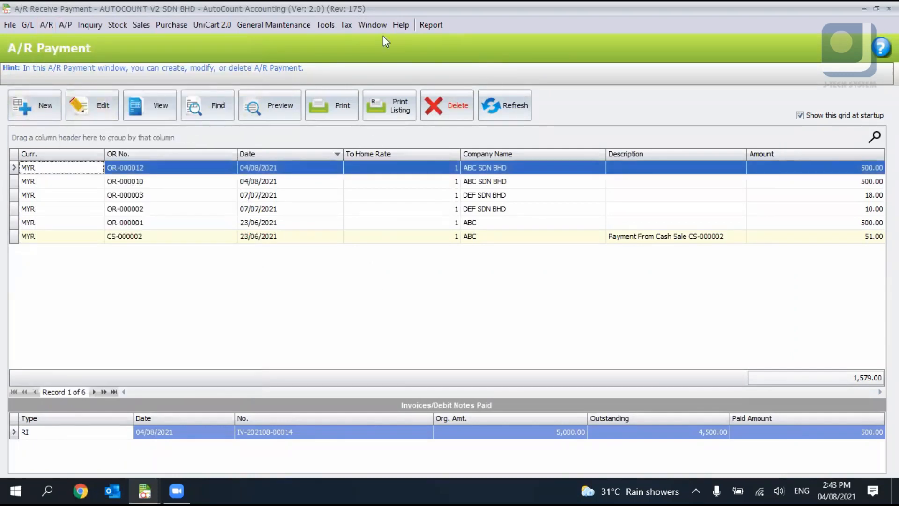
{"action": "key", "text": "Escape"}
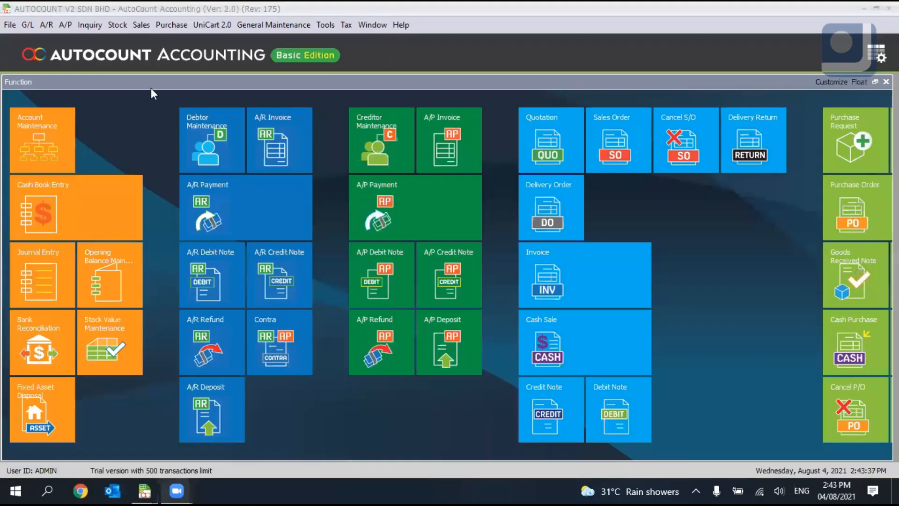
Review the blank new A/R deposit and A/R payment entry forms, closing each without saving
{"action": "left_click", "coordinate": [42, 25]}
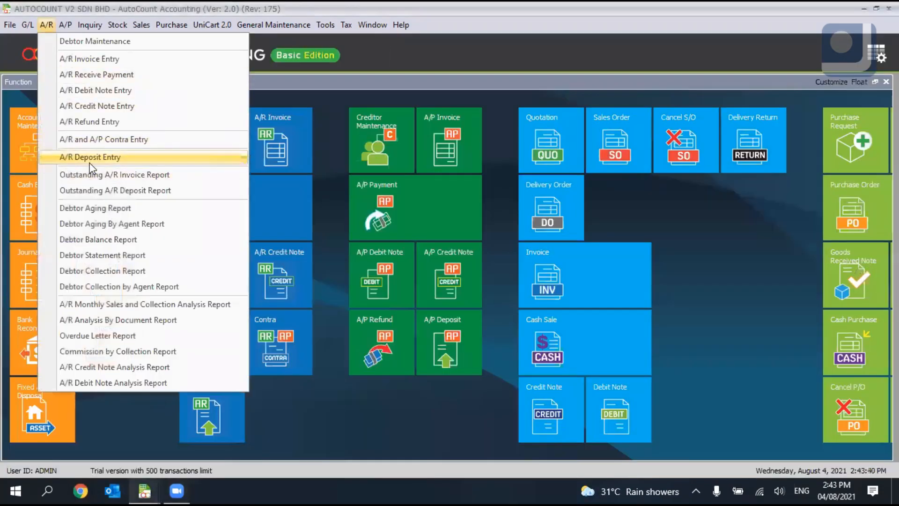
{"action": "left_click", "coordinate": [89, 159]}
{"action": "left_click", "coordinate": [49, 111]}
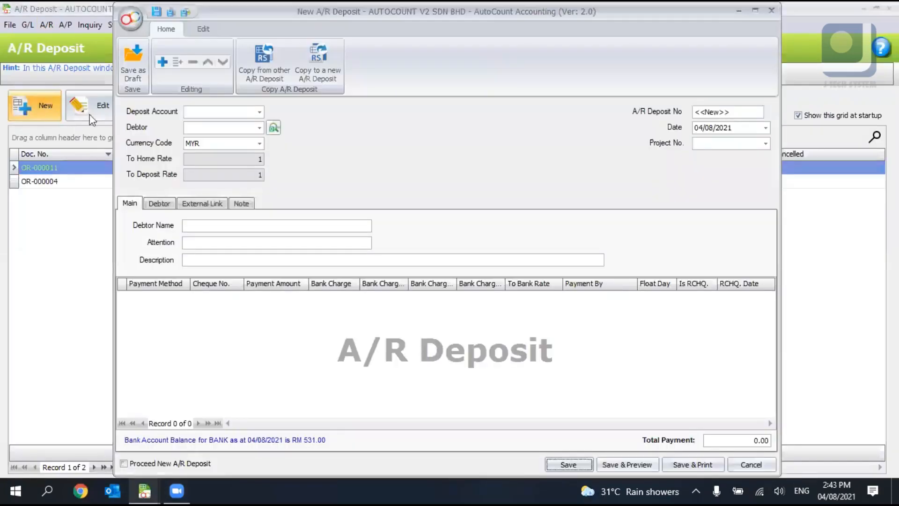
{"action": "left_click", "coordinate": [771, 10]}
{"action": "left_click", "coordinate": [47, 25]}
{"action": "left_click", "coordinate": [79, 75]}
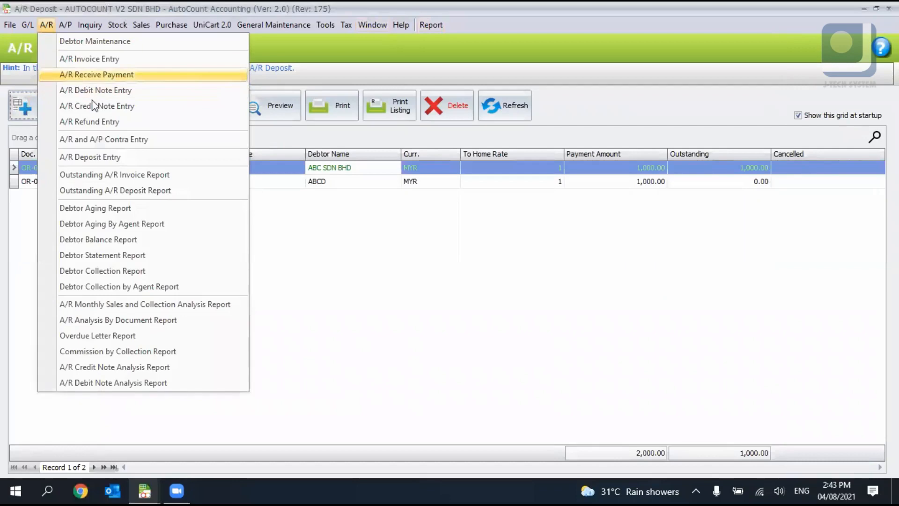
{"action": "left_click", "coordinate": [45, 107]}
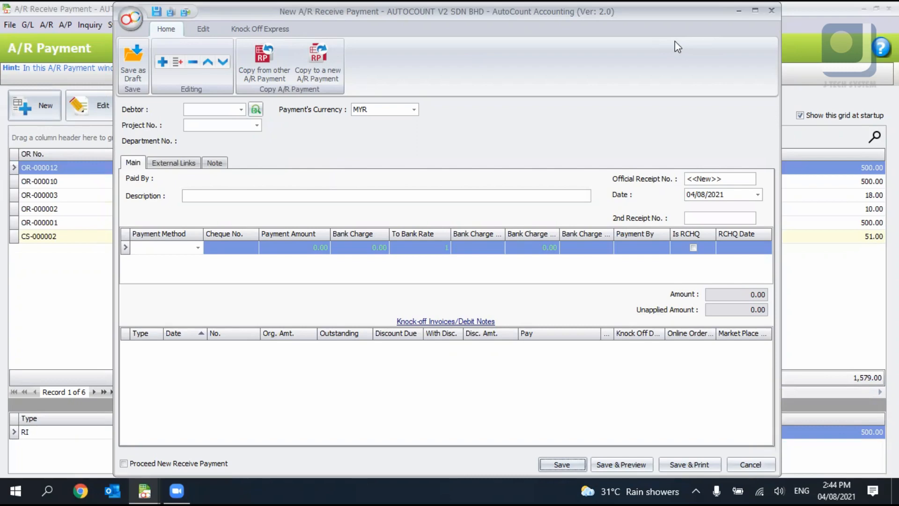
{"action": "left_click", "coordinate": [771, 11]}
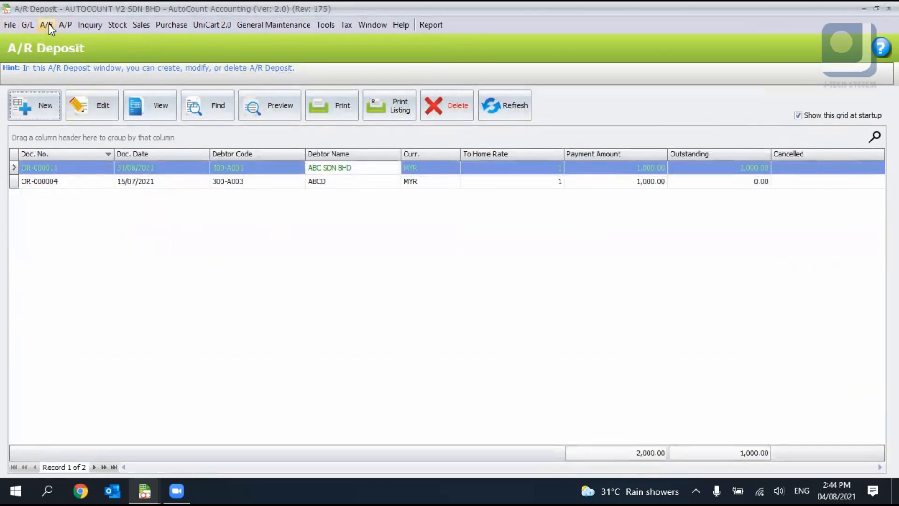
Check the transferred and outstanding amounts of deposit OR-000011, and refresh the A/R Deposit list
{"action": "left_click", "coordinate": [104, 106]}
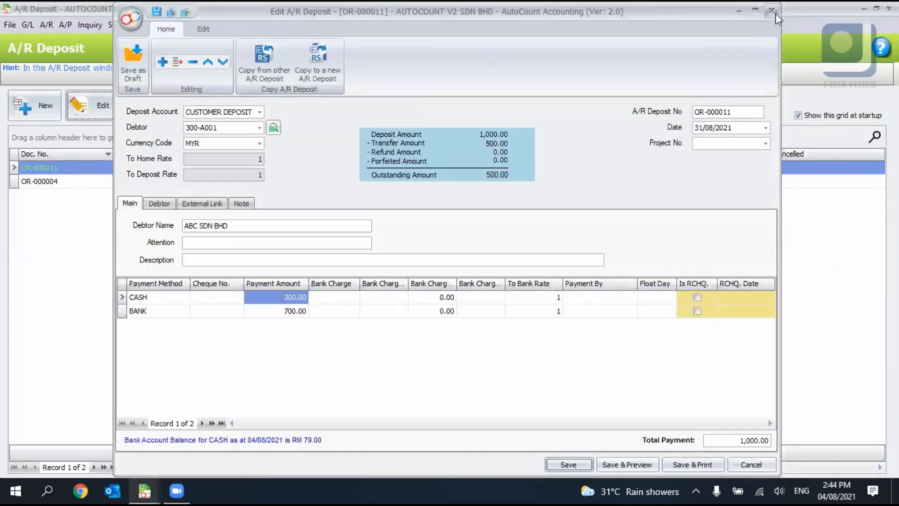
{"action": "left_click", "coordinate": [771, 10]}
{"action": "left_click", "coordinate": [749, 168]}
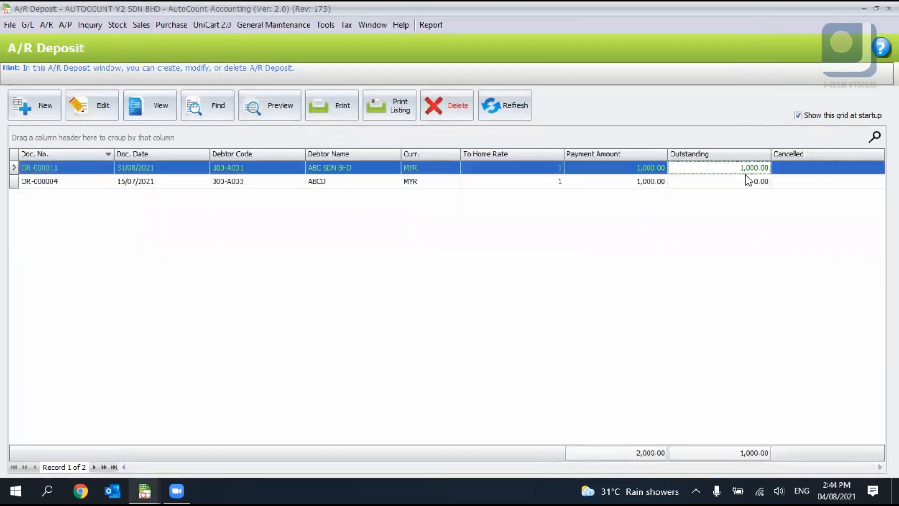
{"action": "left_click", "coordinate": [519, 113]}
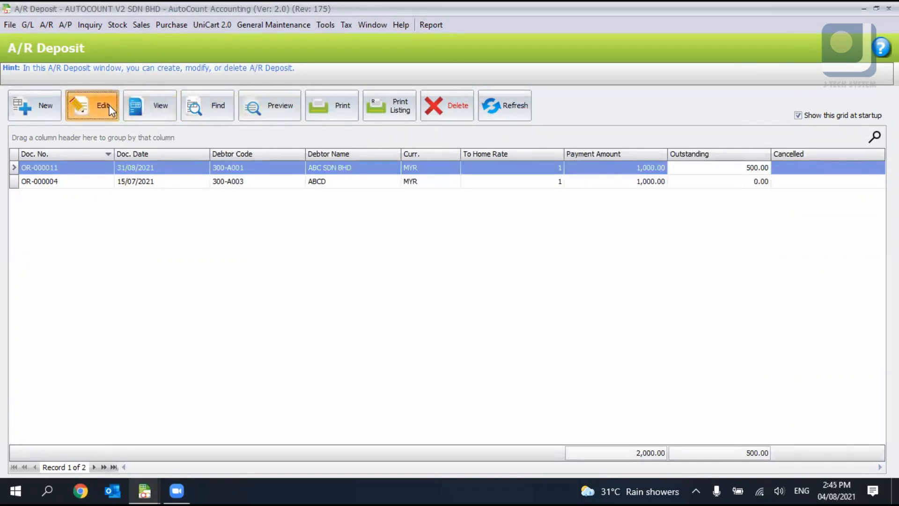
Compare the edit and view modes of deposit OR-000011, closing the document without saving
{"action": "left_click", "coordinate": [96, 107]}
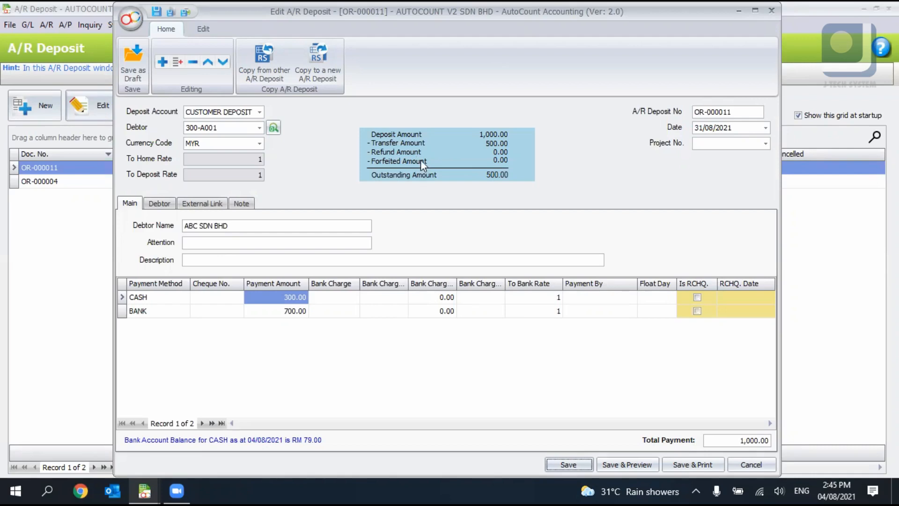
{"action": "left_click", "coordinate": [750, 463]}
{"action": "left_click", "coordinate": [156, 114]}
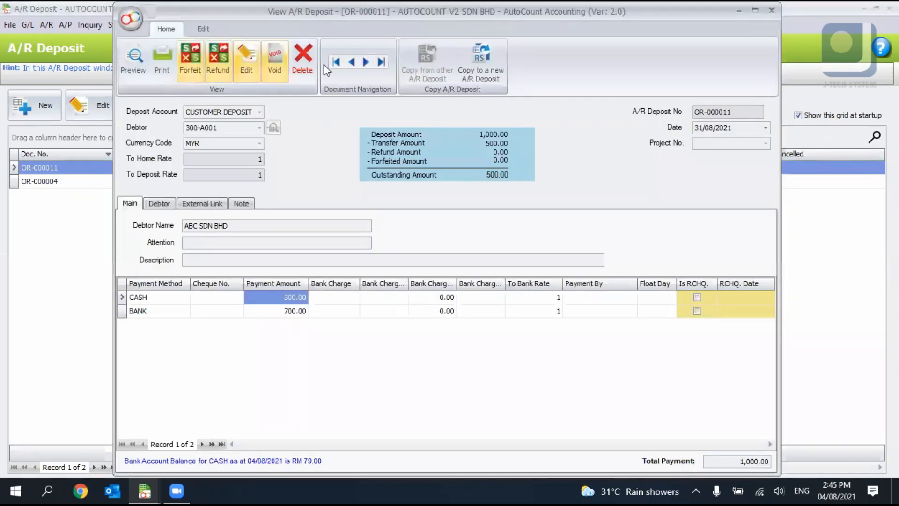
{"action": "left_click", "coordinate": [248, 58]}
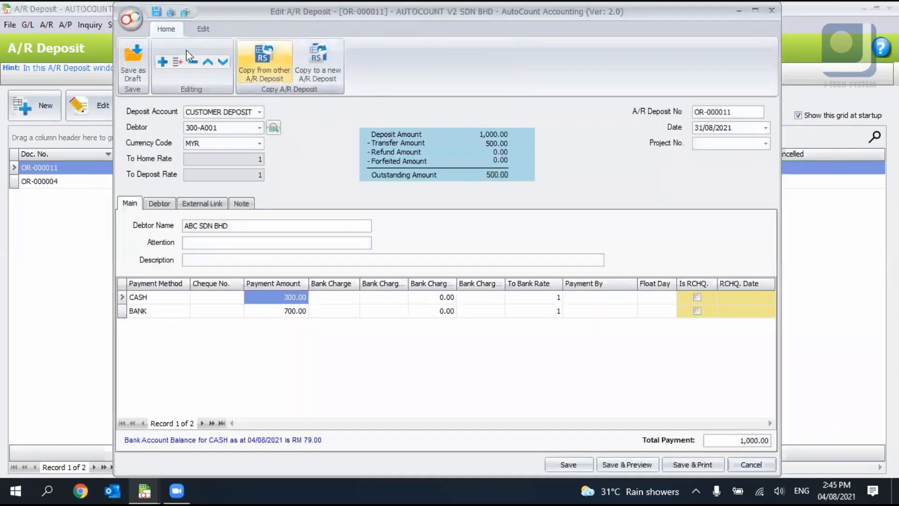
{"action": "left_click", "coordinate": [203, 29]}
{"action": "left_click", "coordinate": [170, 28]}
{"action": "left_click", "coordinate": [772, 10]}
Add a forfeit line to deposit OR-000011 using account 915-0000, GENERAL EXPENSES
{"action": "left_click", "coordinate": [149, 105]}
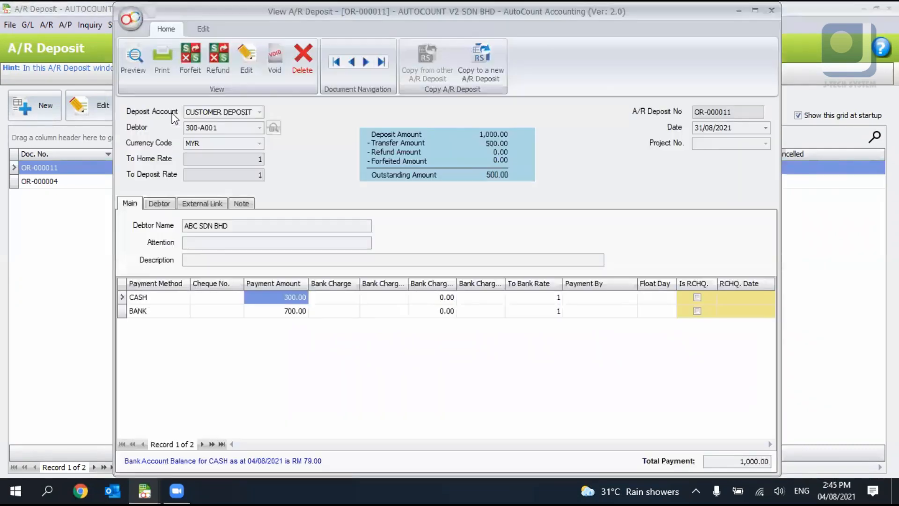
{"action": "left_click", "coordinate": [196, 59]}
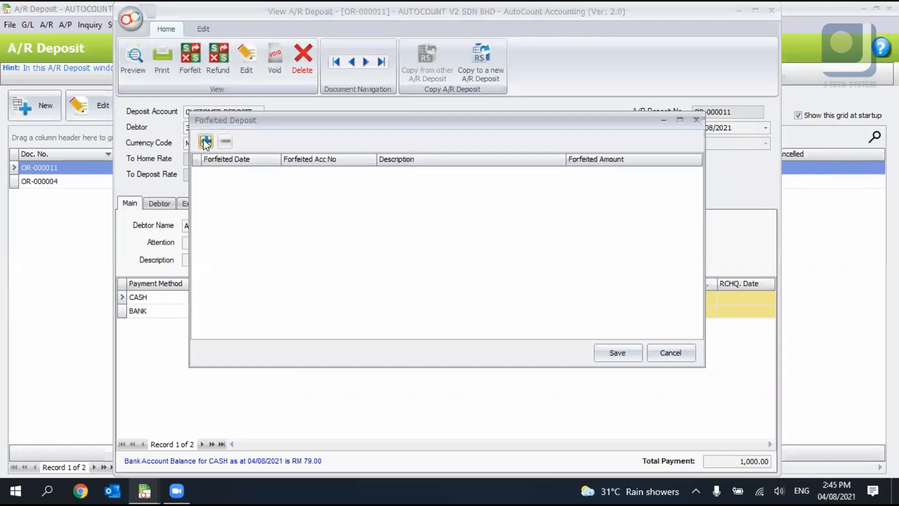
{"action": "left_click", "coordinate": [206, 142]}
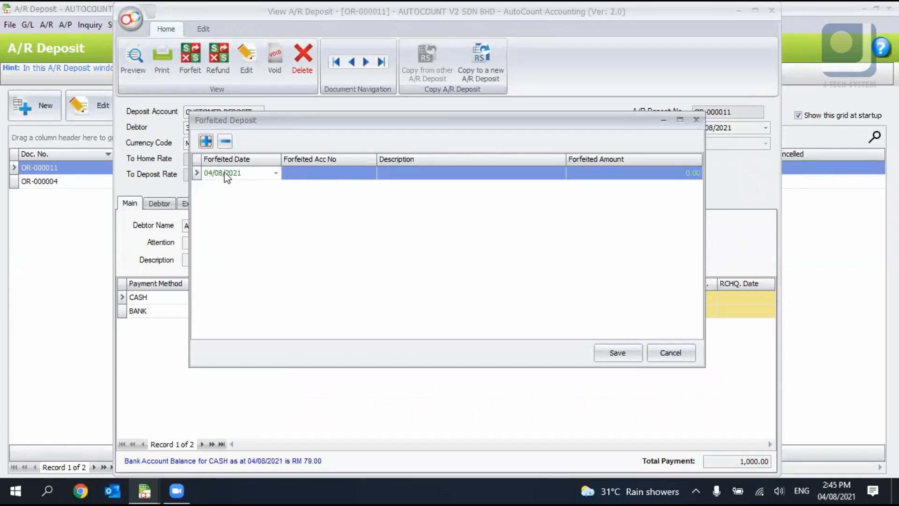
{"action": "left_click", "coordinate": [371, 173]}
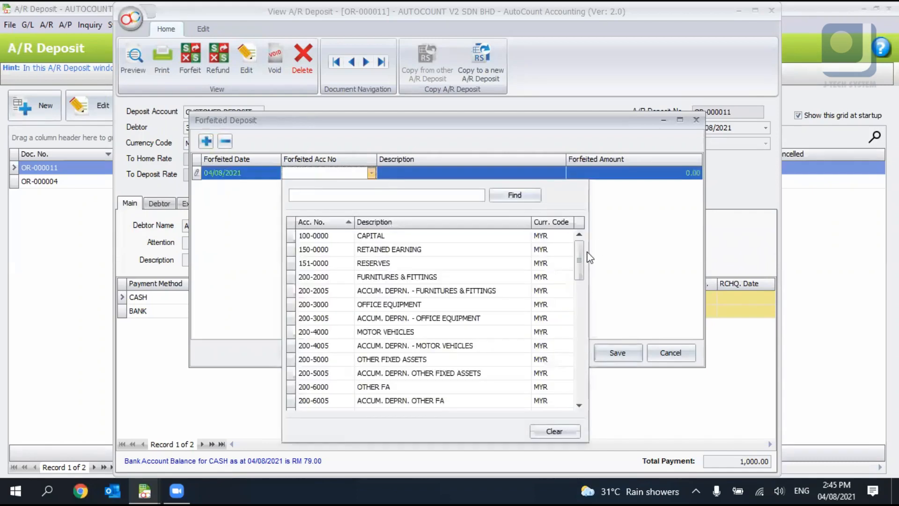
{"action": "left_click_drag", "start_coordinate": [585, 256], "coordinate": [582, 382]}
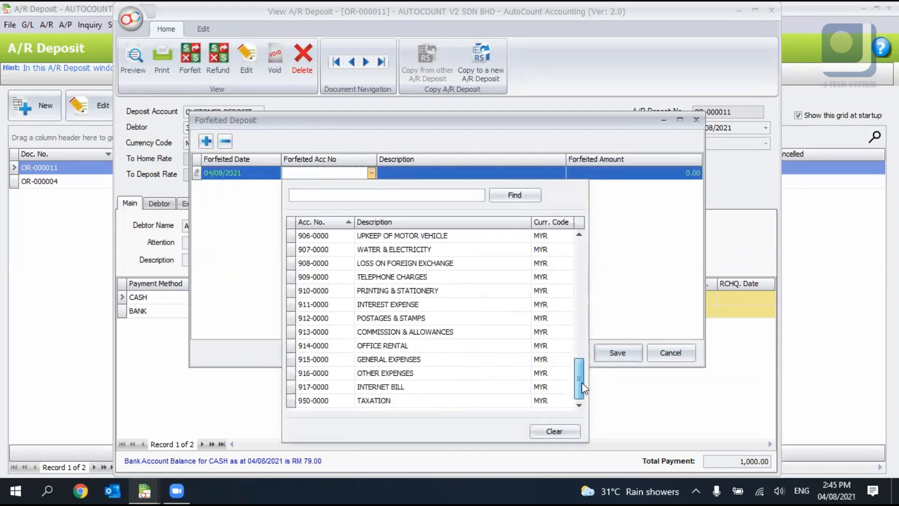
{"action": "left_click", "coordinate": [476, 365]}
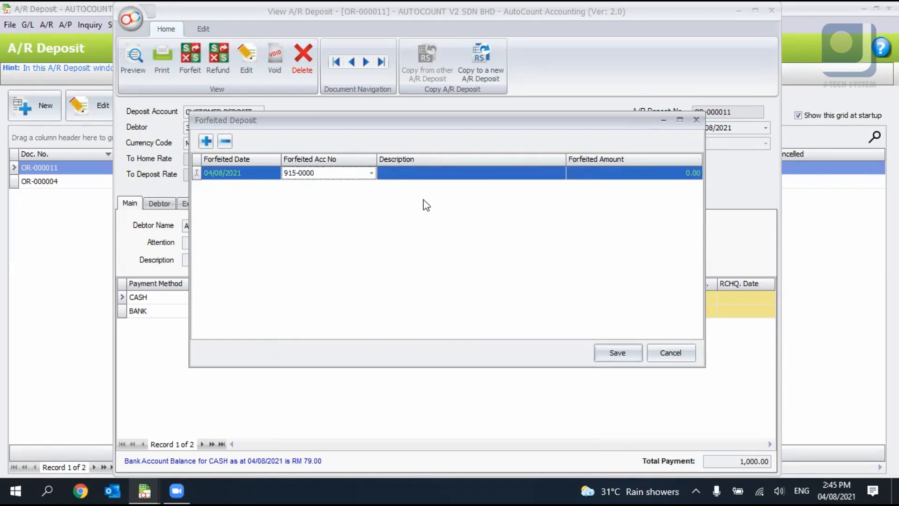
Set the forfeited amount to 100 and try to save the forfeit entry
{"action": "left_click", "coordinate": [585, 183]}
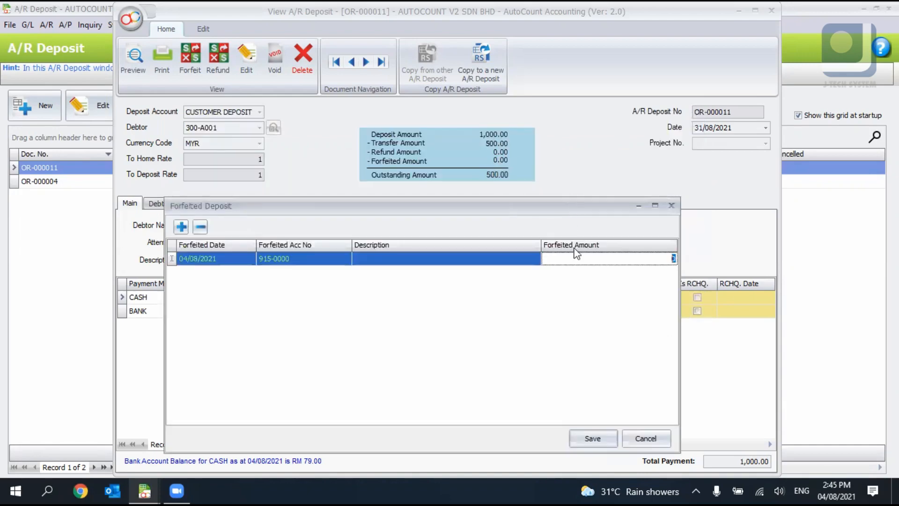
{"action": "type", "text": "100"}
{"action": "key", "text": "Return"}
{"action": "left_click", "coordinate": [593, 439]}
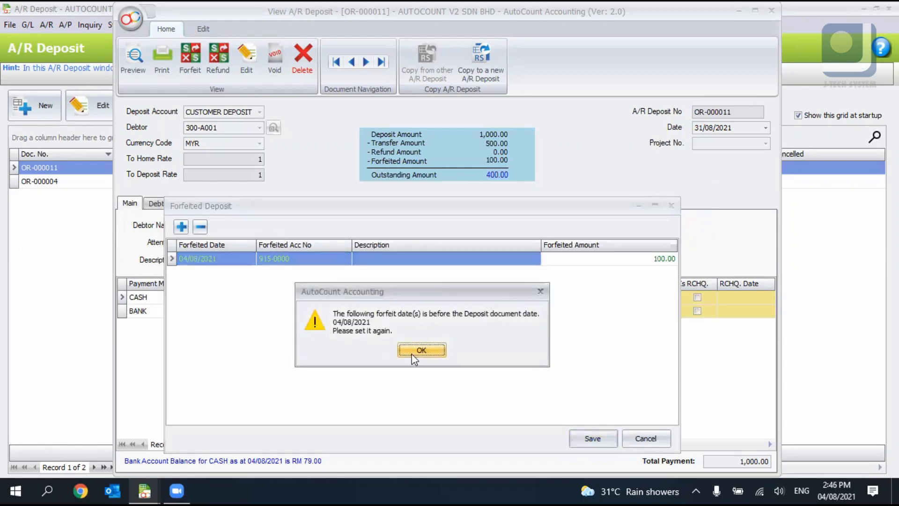
{"action": "left_click", "coordinate": [414, 357]}
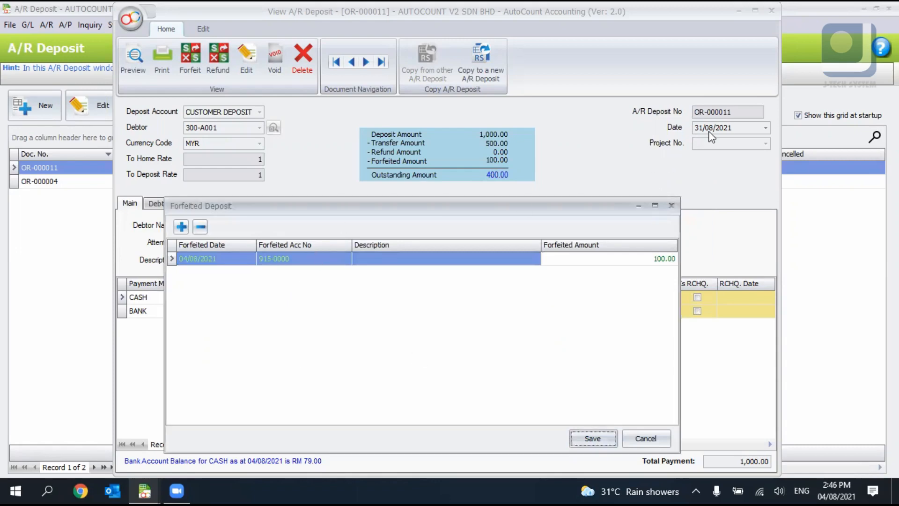
Set the forfeited date to 01/09/2021, save the forfeit and close its window
{"action": "left_click", "coordinate": [181, 259]}
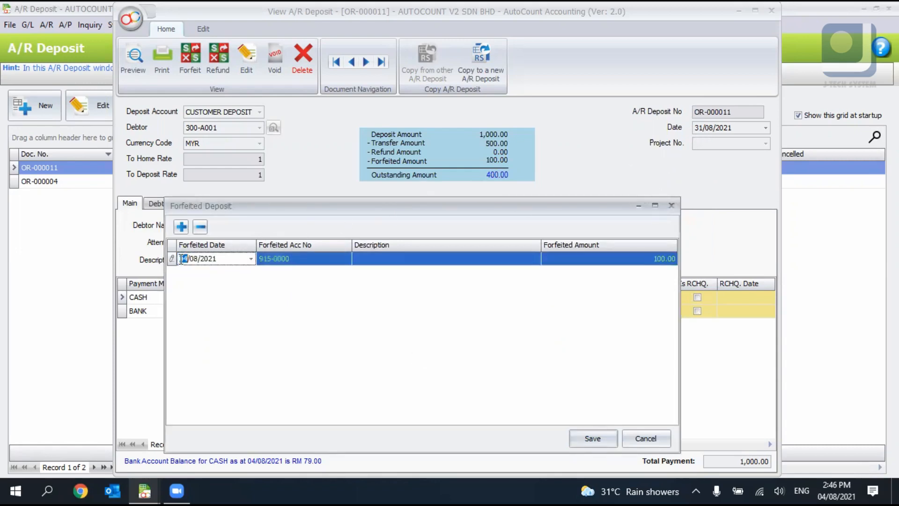
{"action": "type", "text": "19"}
{"action": "type", "text": "09"}
{"action": "left_click", "coordinate": [593, 444]}
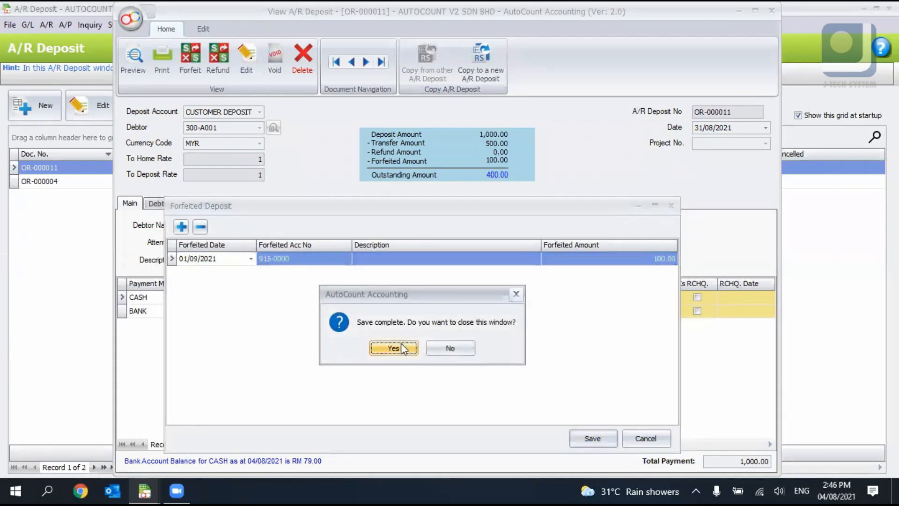
{"action": "left_click", "coordinate": [394, 348]}
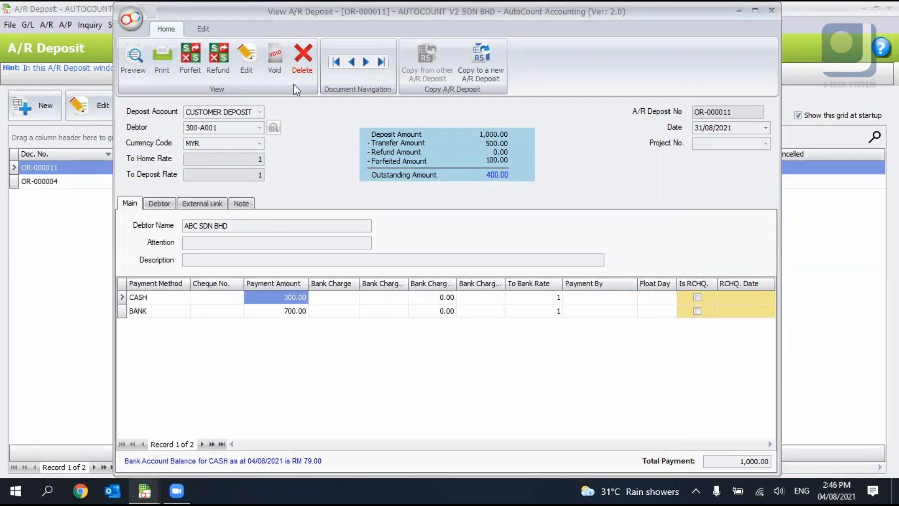
Add a refund entry to deposit OR-000011 with a payment line using the CASH method
{"action": "left_click", "coordinate": [216, 60]}
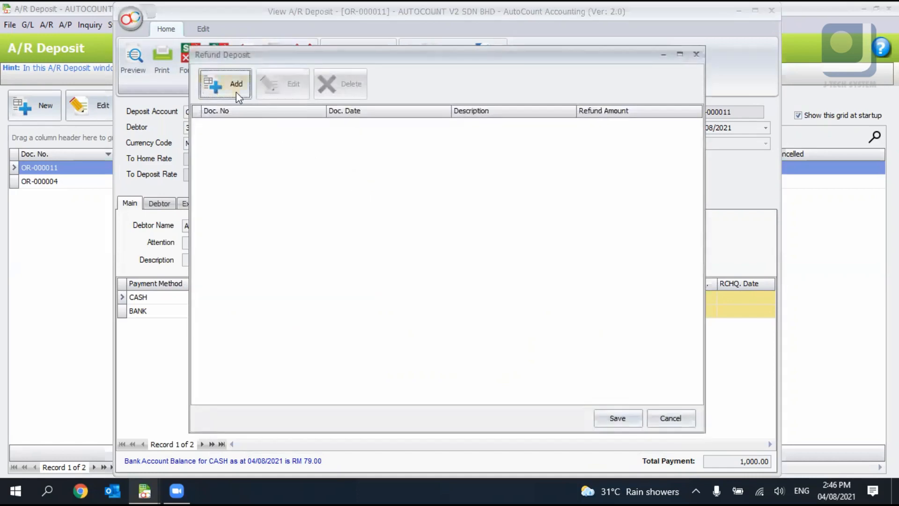
{"action": "left_click", "coordinate": [236, 89]}
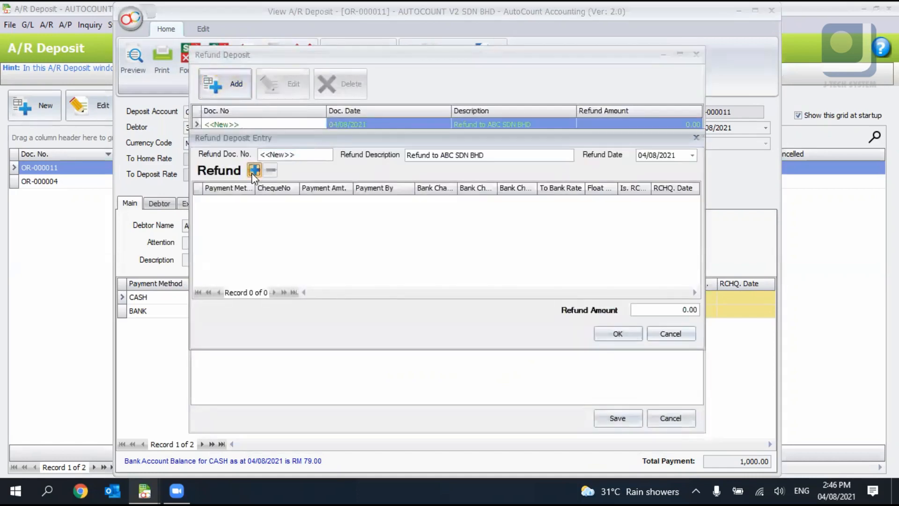
{"action": "left_click", "coordinate": [253, 172]}
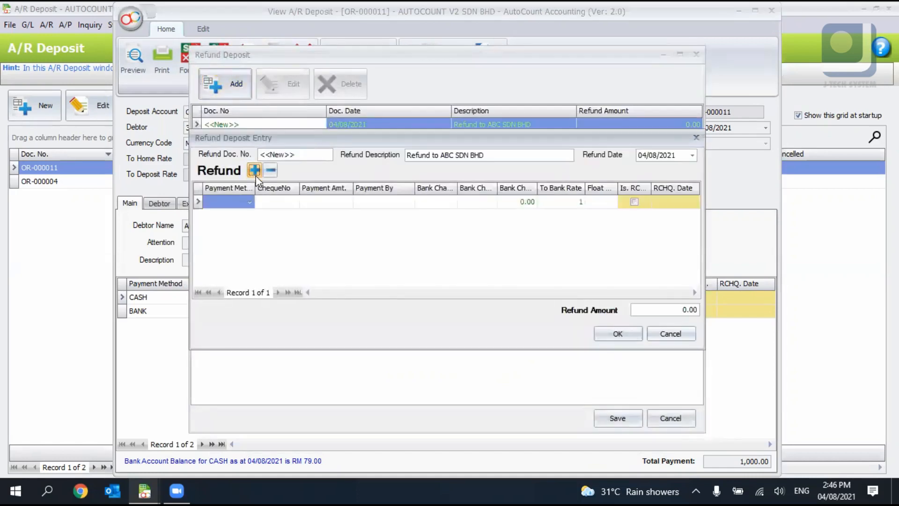
{"action": "left_click", "coordinate": [251, 202]}
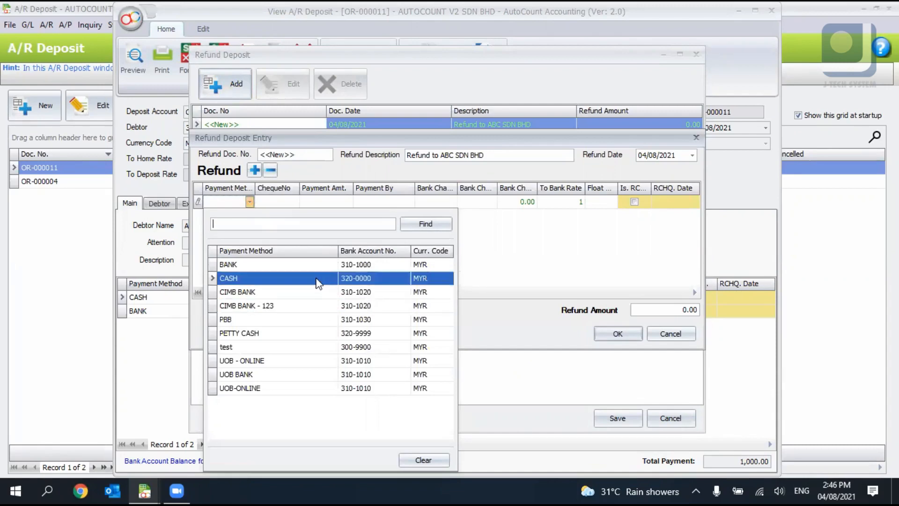
{"action": "left_click", "coordinate": [290, 279]}
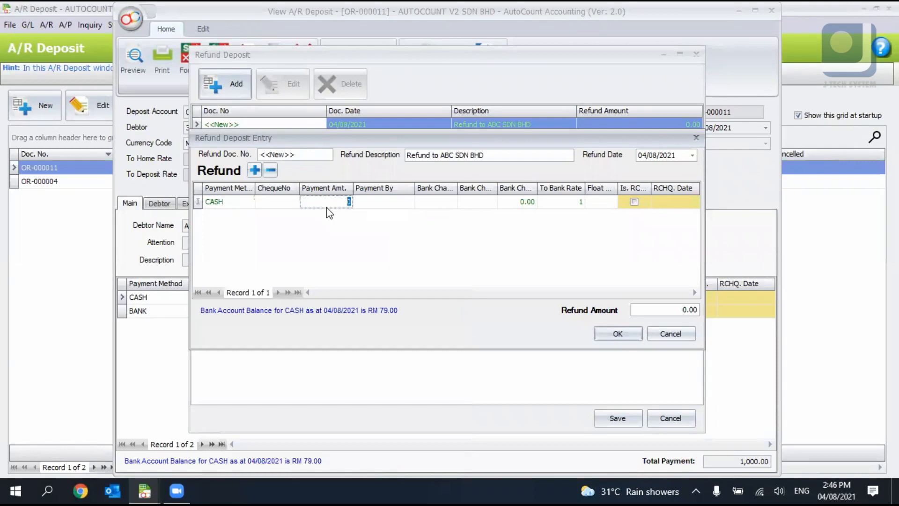
Set the refund's payment amount to 400, accept the entry and try to save the refund
{"action": "type", "text": "400"}
{"action": "key", "text": "Return"}
{"action": "left_click", "coordinate": [610, 338]}
{"action": "left_click", "coordinate": [621, 421]}
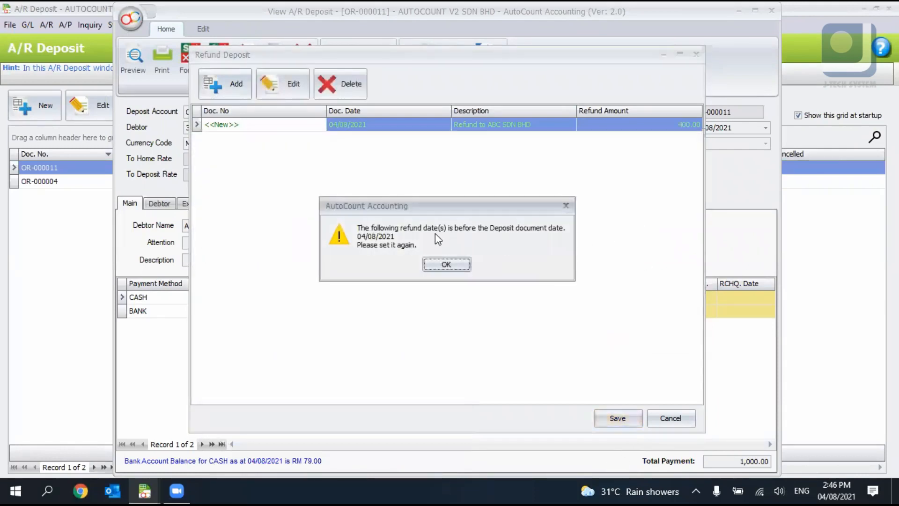
{"action": "left_click", "coordinate": [469, 268]}
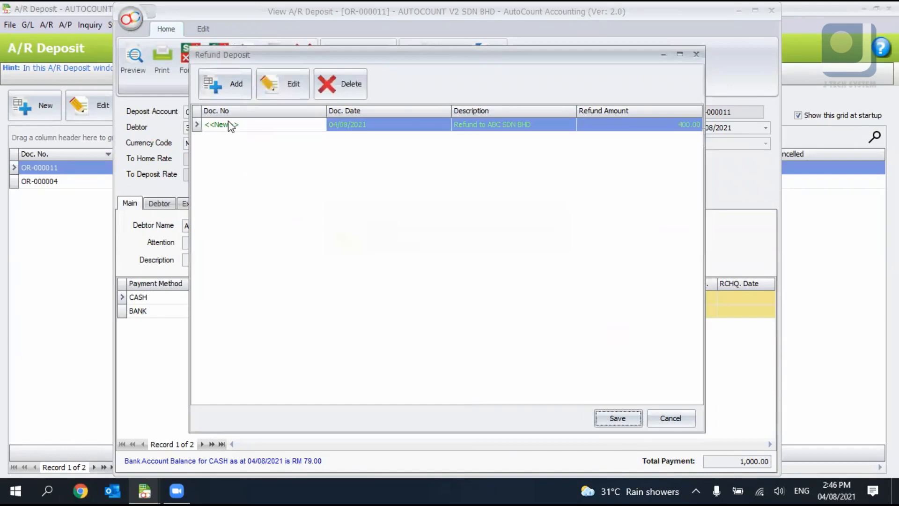
Edit the refund entry's date to 10/09/2021, save the refund and close its window
{"action": "left_click", "coordinate": [343, 123]}
{"action": "left_click", "coordinate": [283, 83]}
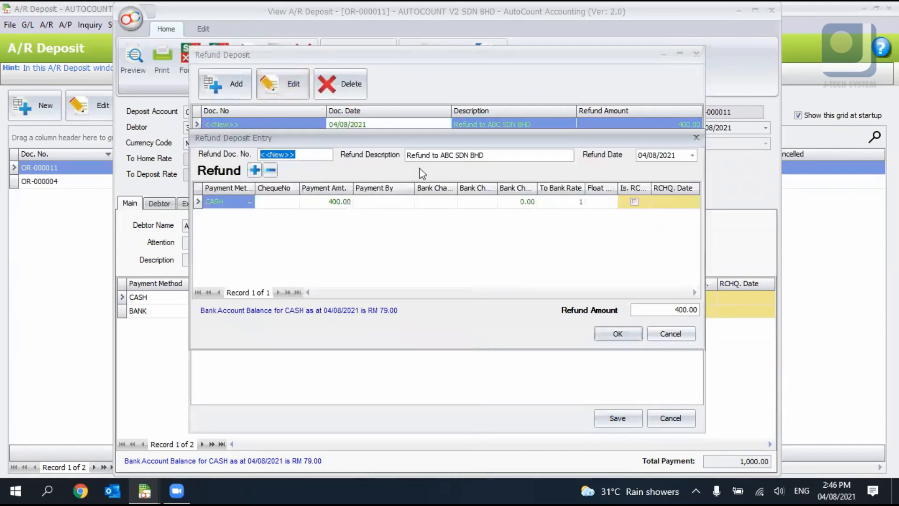
{"action": "left_click", "coordinate": [640, 156]}
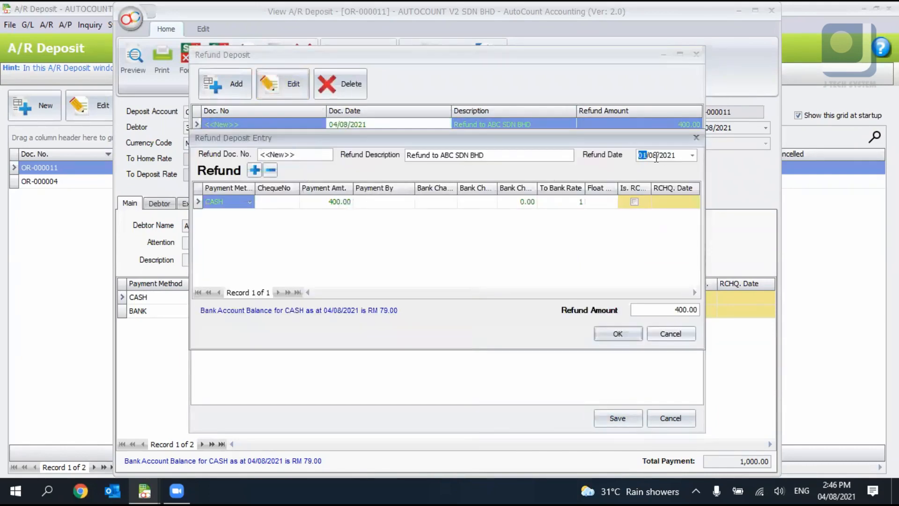
{"action": "type", "text": "1112"}
{"action": "left_click", "coordinate": [641, 156]}
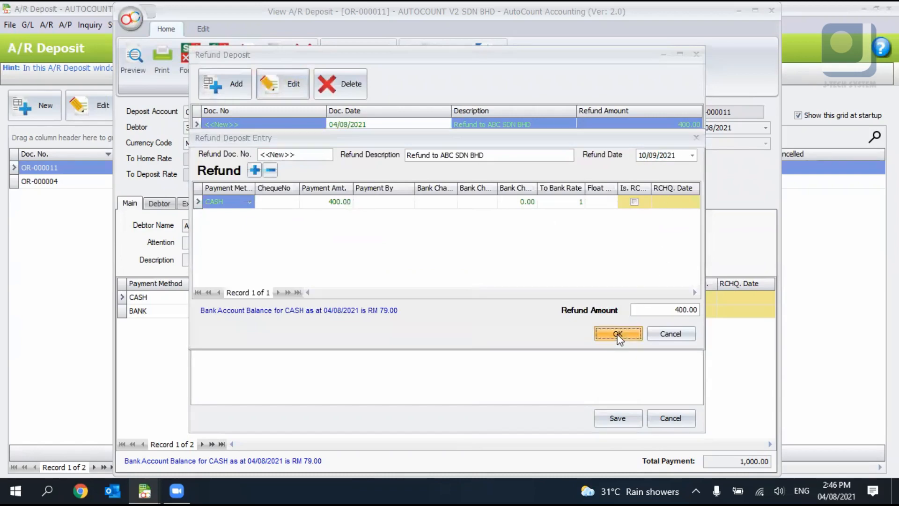
{"action": "left_click", "coordinate": [617, 333]}
{"action": "left_click", "coordinate": [600, 414]}
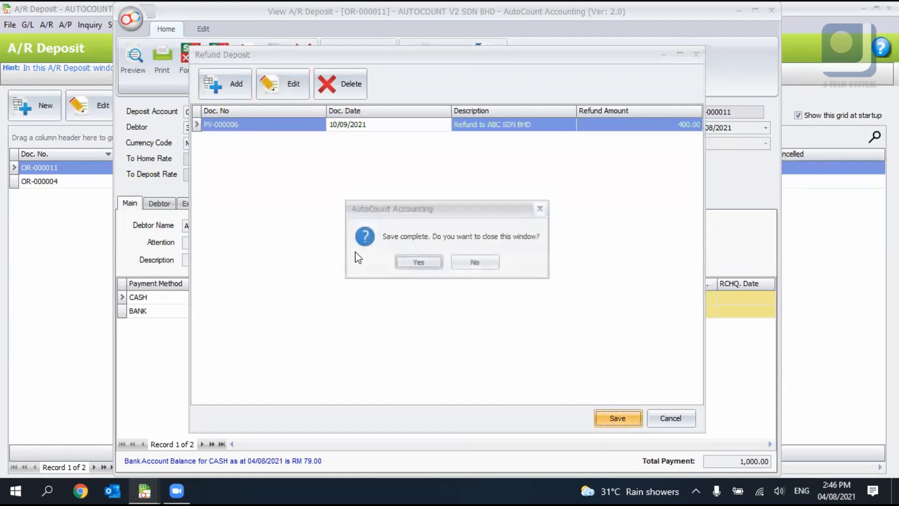
{"action": "left_click", "coordinate": [412, 262]}
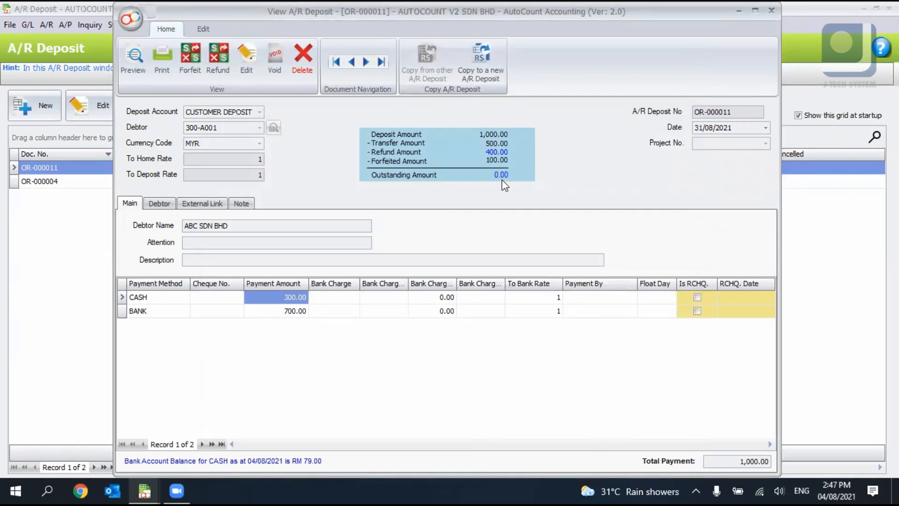
Review the saved refund and forfeit records of deposit OR-000011, close it and check its outstanding amount in the refreshed list
{"action": "left_click", "coordinate": [216, 71]}
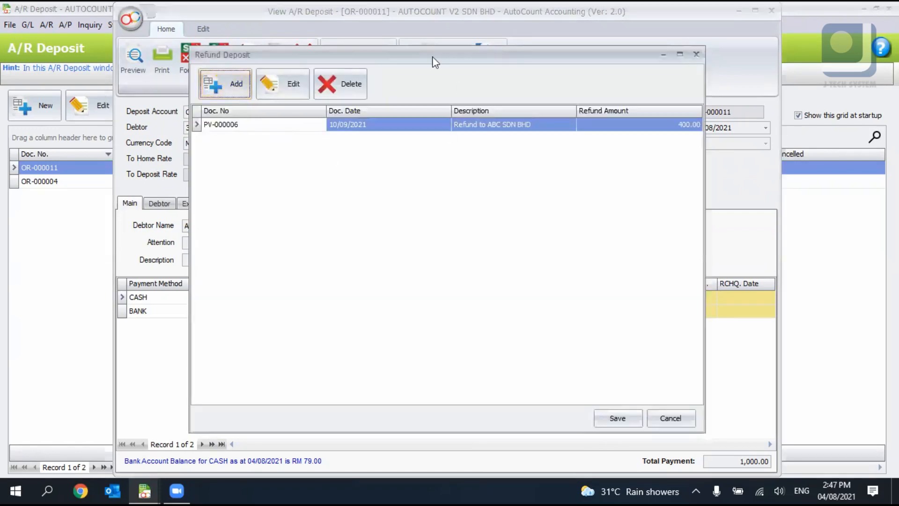
{"action": "left_click", "coordinate": [695, 54]}
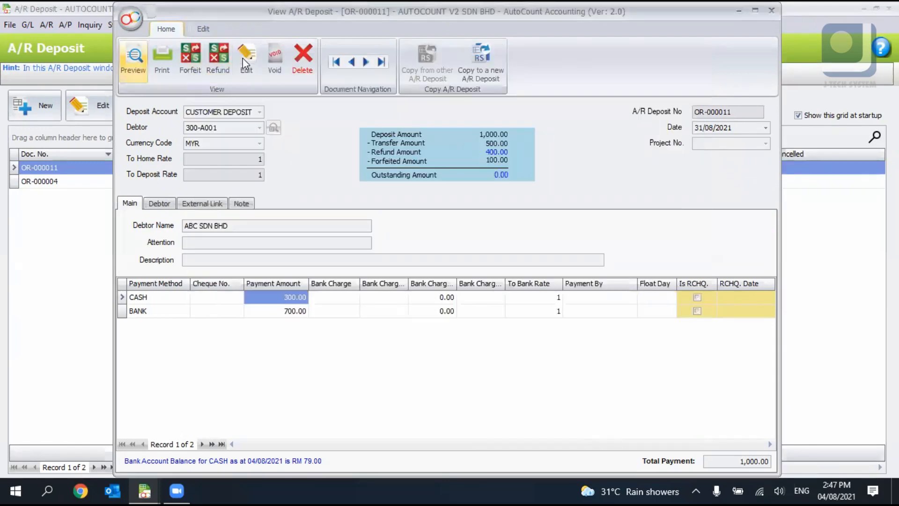
{"action": "left_click", "coordinate": [196, 71]}
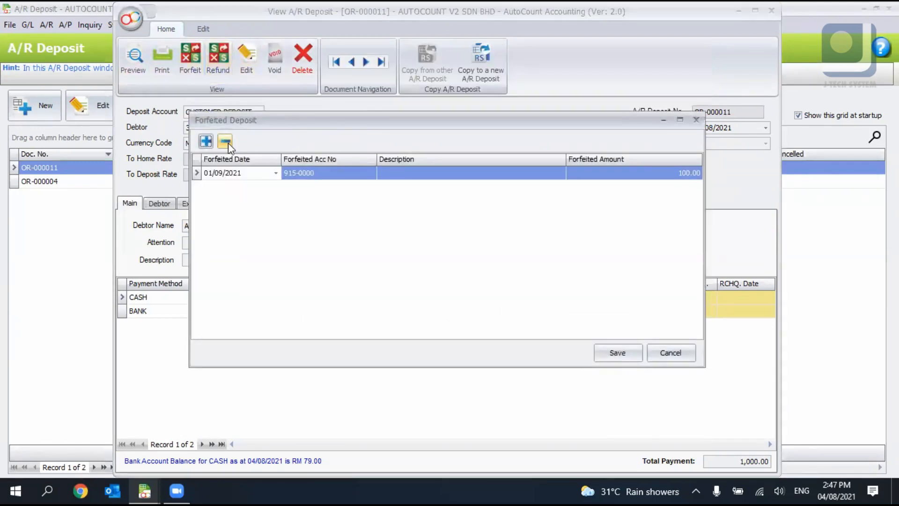
{"action": "left_click", "coordinate": [697, 119]}
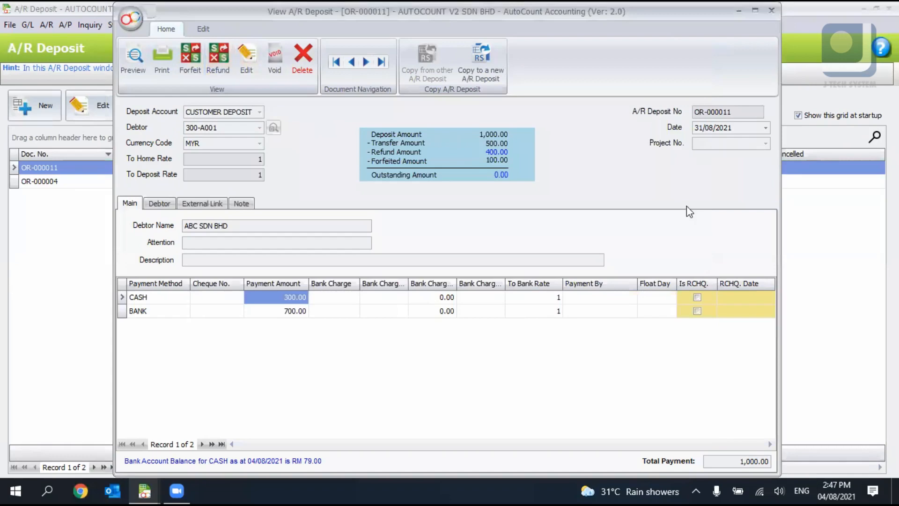
{"action": "left_click", "coordinate": [771, 10]}
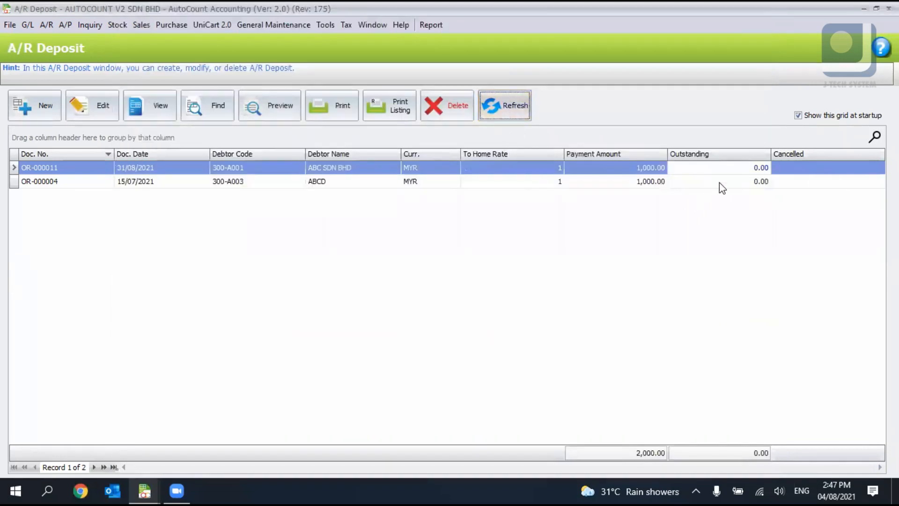
{"action": "left_click", "coordinate": [748, 170]}
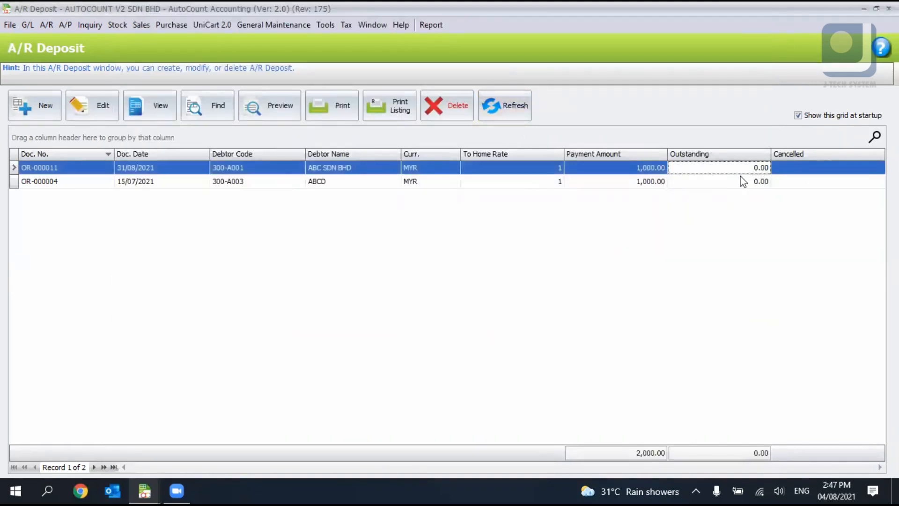
{"action": "left_click", "coordinate": [47, 23]}
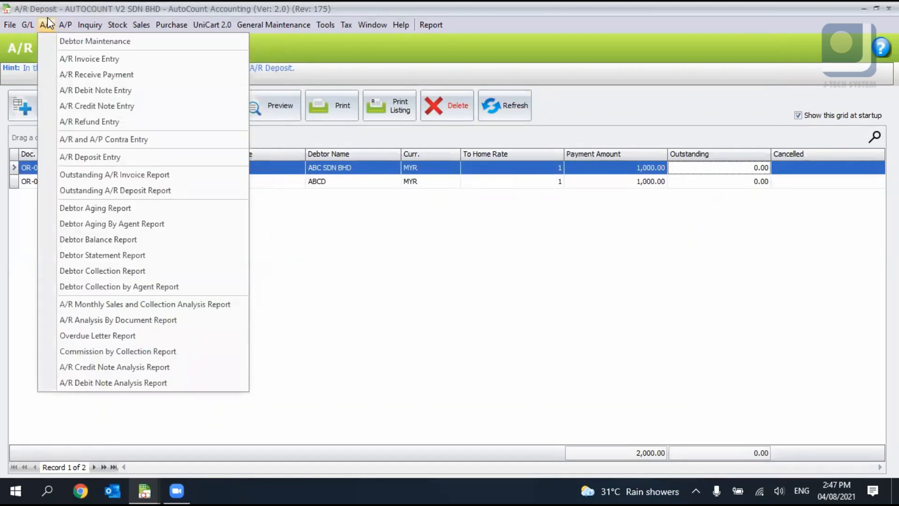
{"action": "left_click", "coordinate": [47, 24]}
{"action": "left_click", "coordinate": [46, 26]}
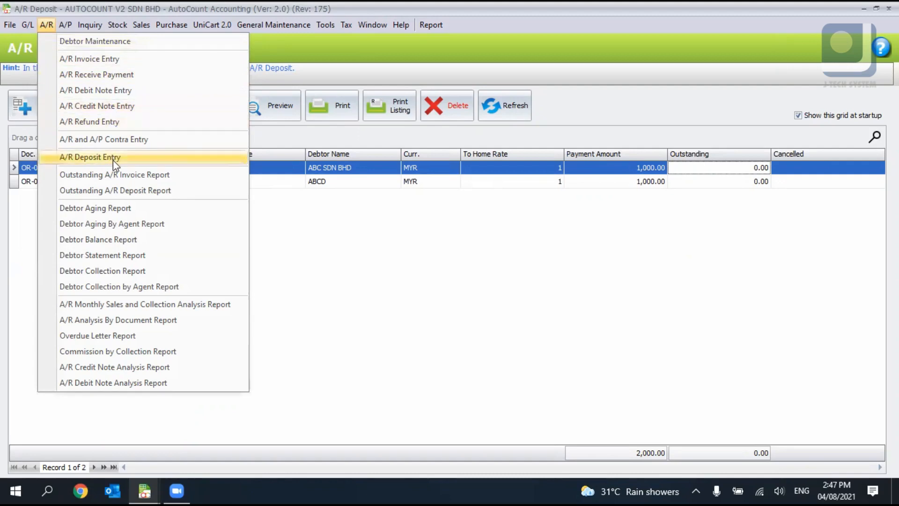
Run the Outstanding A/R Deposit report as at 04/08/2021, preview its printed listing, and close the report
{"action": "left_click", "coordinate": [130, 192]}
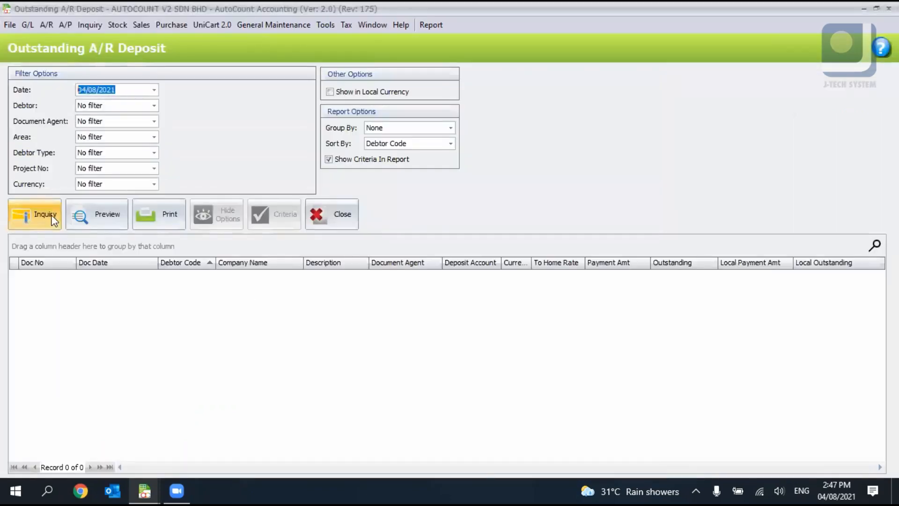
{"action": "left_click", "coordinate": [53, 218]}
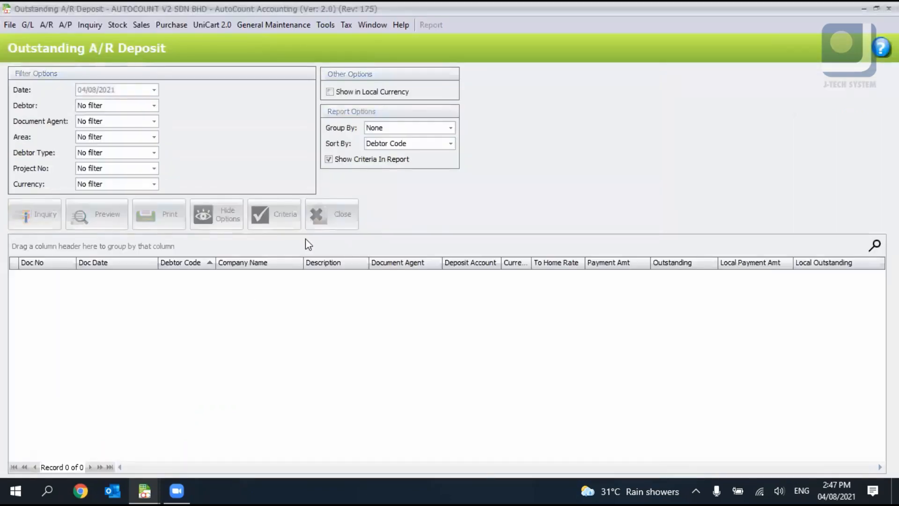
{"action": "left_click", "coordinate": [96, 216]}
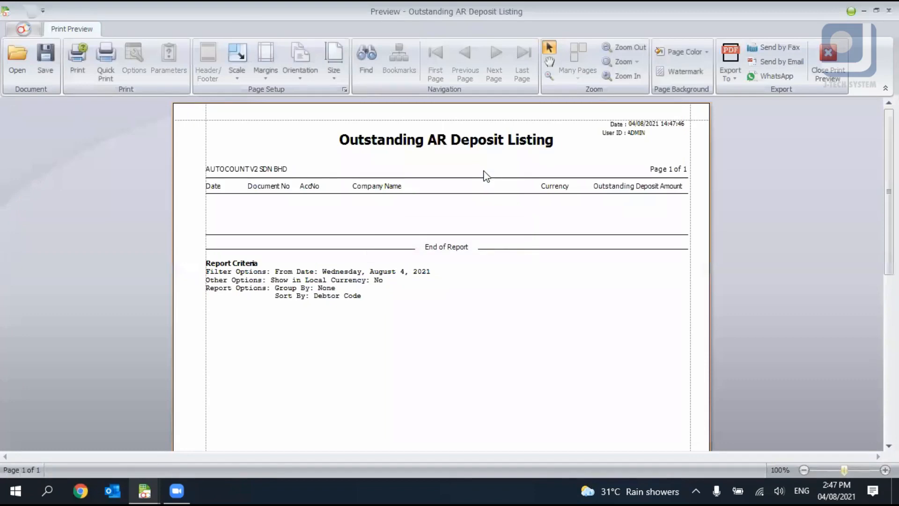
{"action": "left_click", "coordinate": [837, 74]}
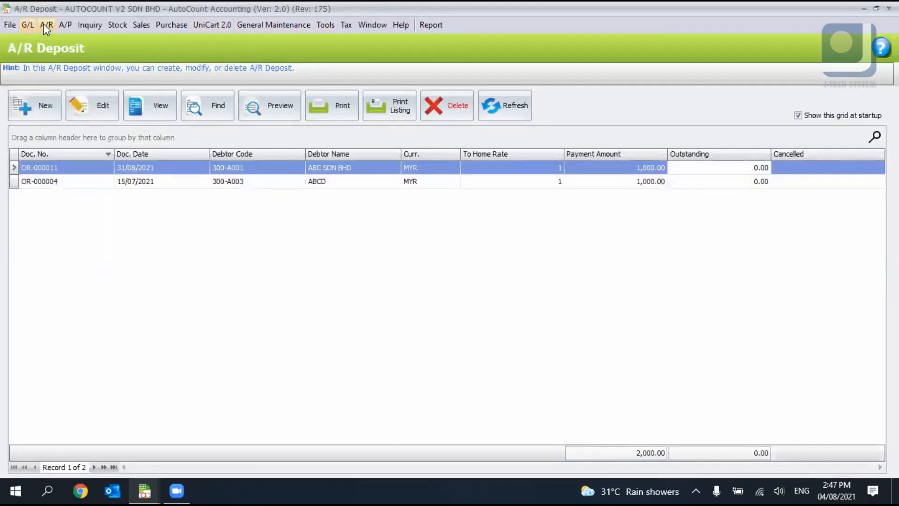
Run the Outstanding A/R Invoice report as at 04/08/2021 for all debtors, review the listed invoices and close it
{"action": "left_click", "coordinate": [46, 24]}
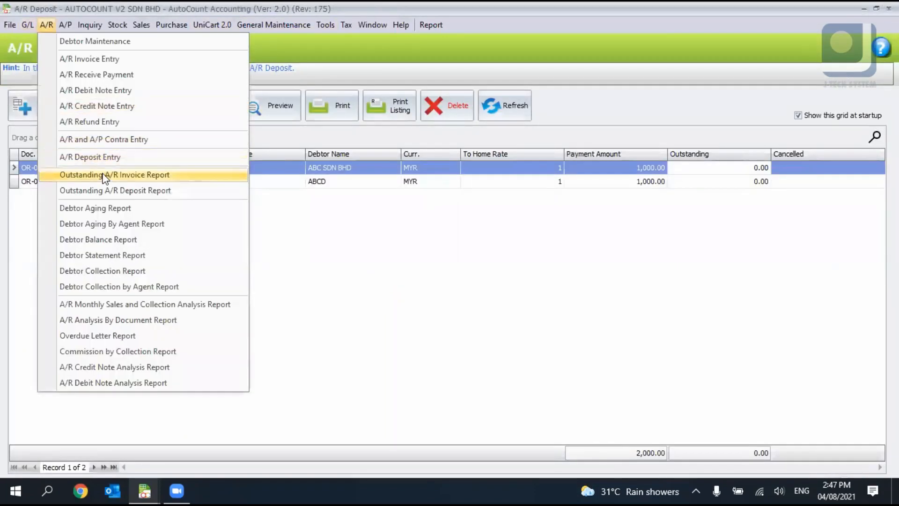
{"action": "left_click", "coordinate": [100, 176]}
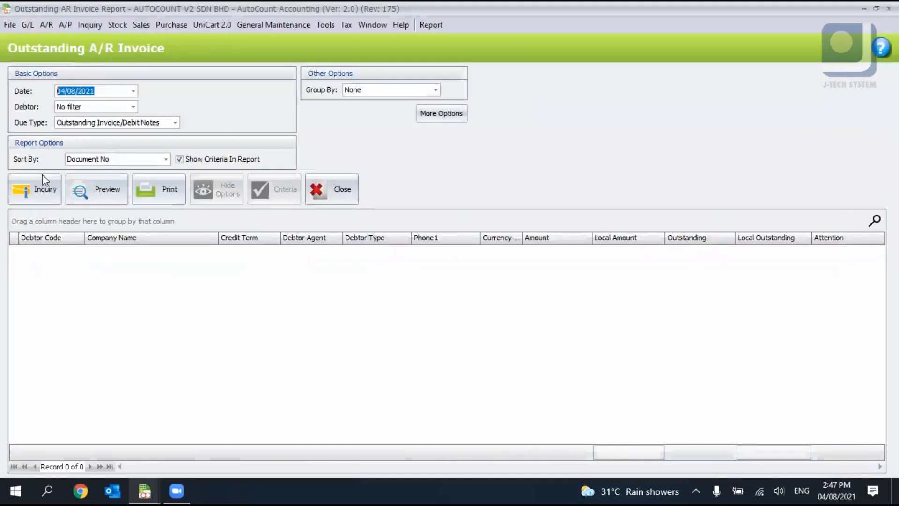
{"action": "left_click", "coordinate": [46, 190]}
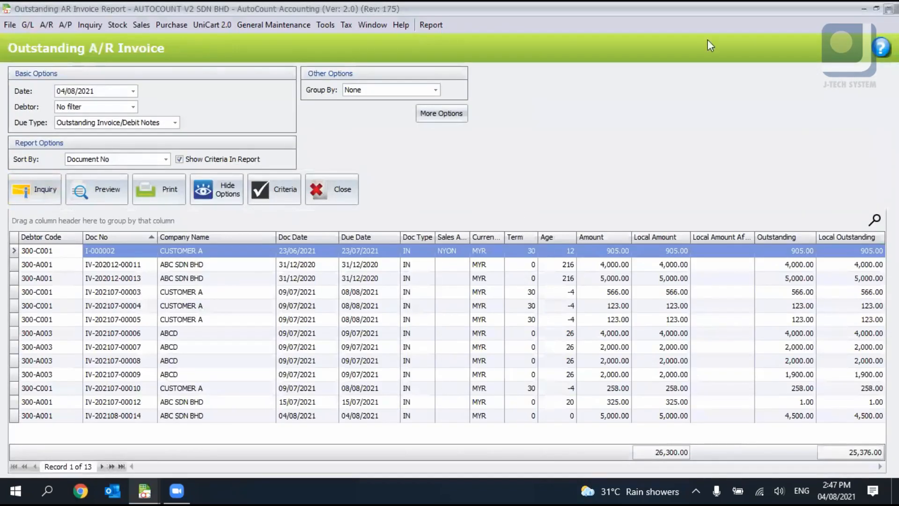
{"action": "left_click", "coordinate": [889, 8]}
Run the Debtor Aging report as at 31/08/2021 and expand the document details of ABC SDN BHD
{"action": "left_click", "coordinate": [52, 27]}
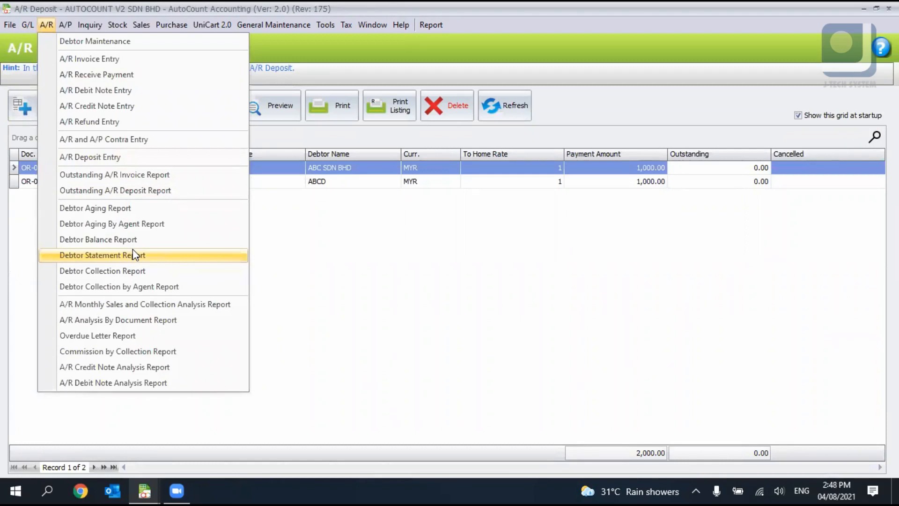
{"action": "left_click", "coordinate": [97, 209]}
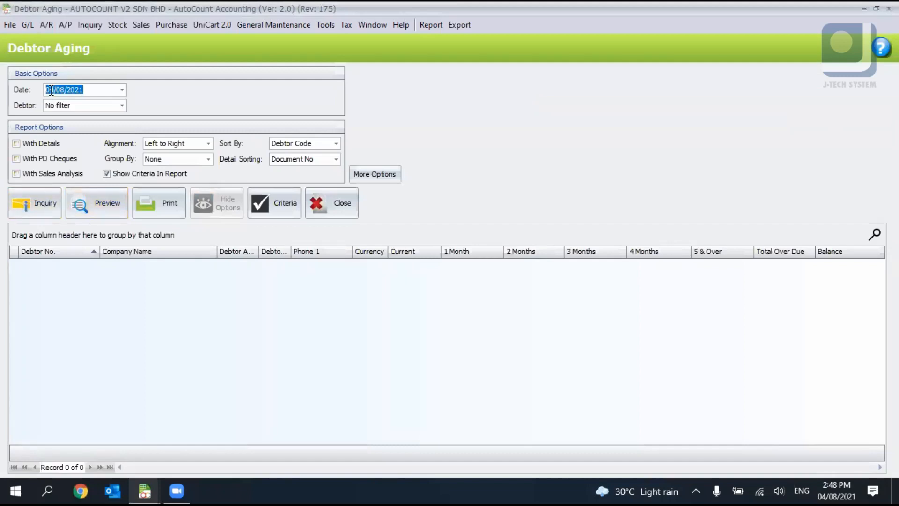
{"action": "type", "text": "31"}
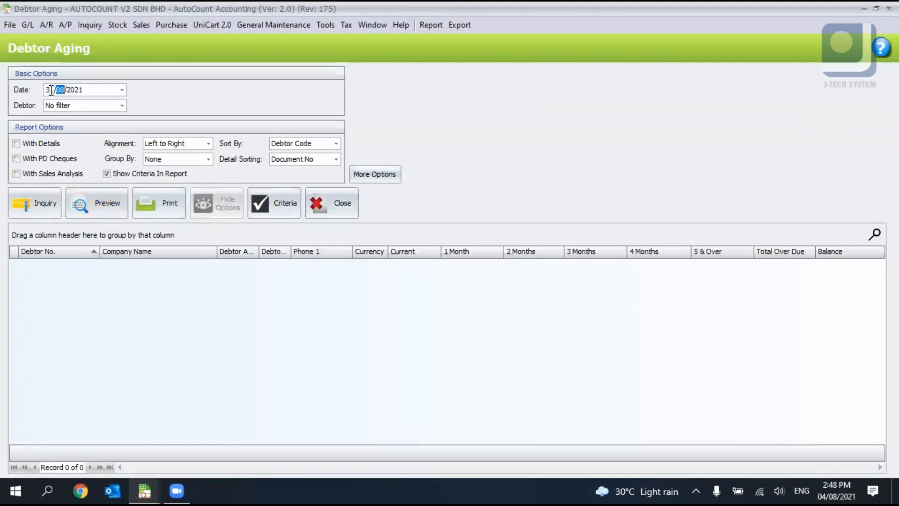
{"action": "left_click", "coordinate": [18, 211]}
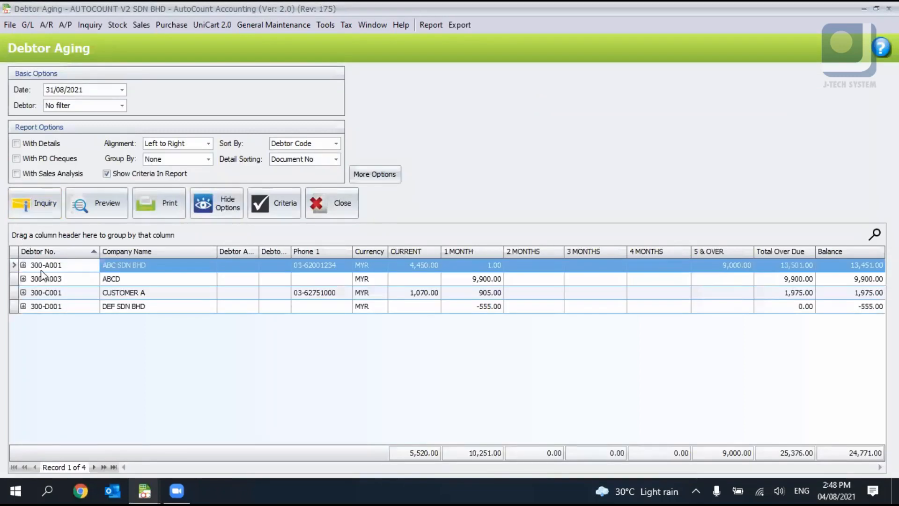
{"action": "left_click", "coordinate": [23, 265]}
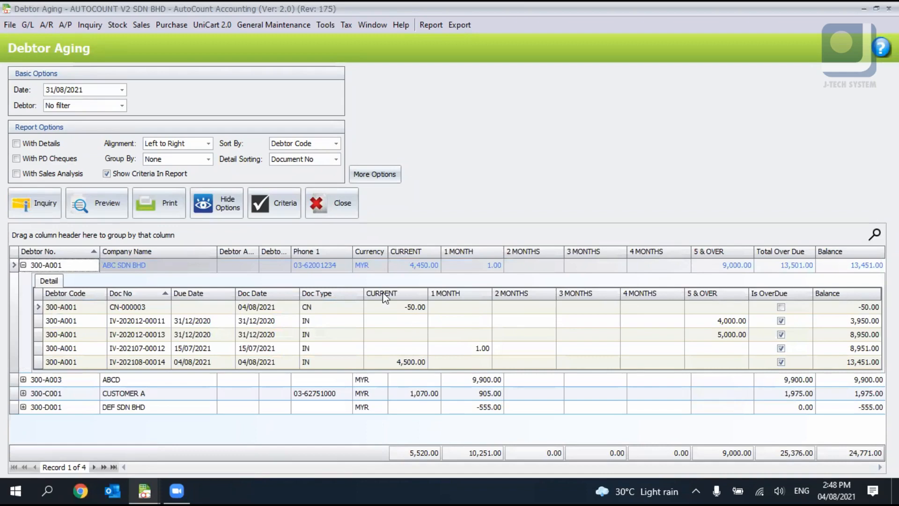
Preview the aging results in the Debtor Aging Report - 12 Months format, and close the preview and the report
{"action": "left_click", "coordinate": [100, 203]}
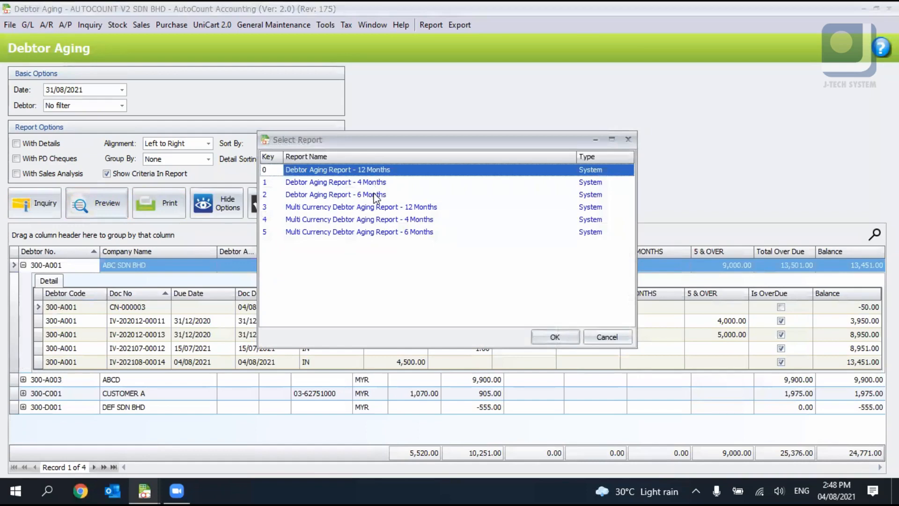
{"action": "double_click", "coordinate": [376, 171]}
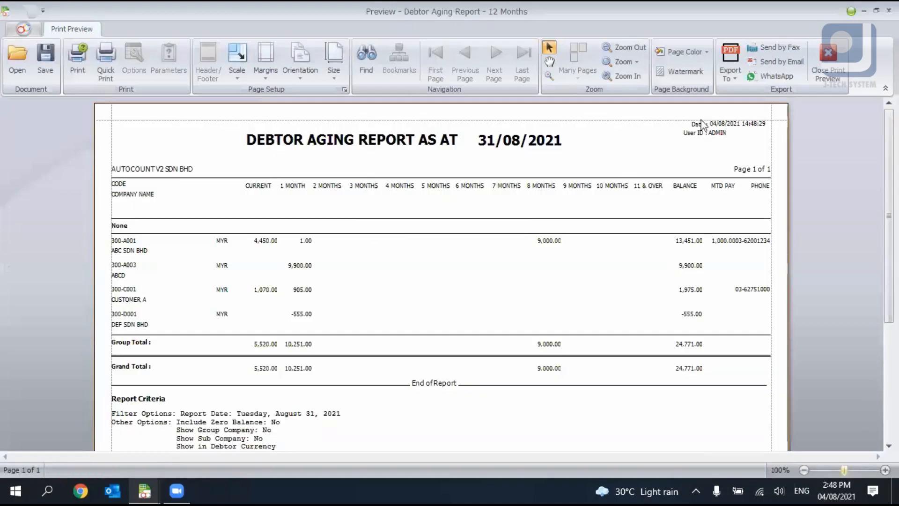
{"action": "left_click", "coordinate": [827, 72]}
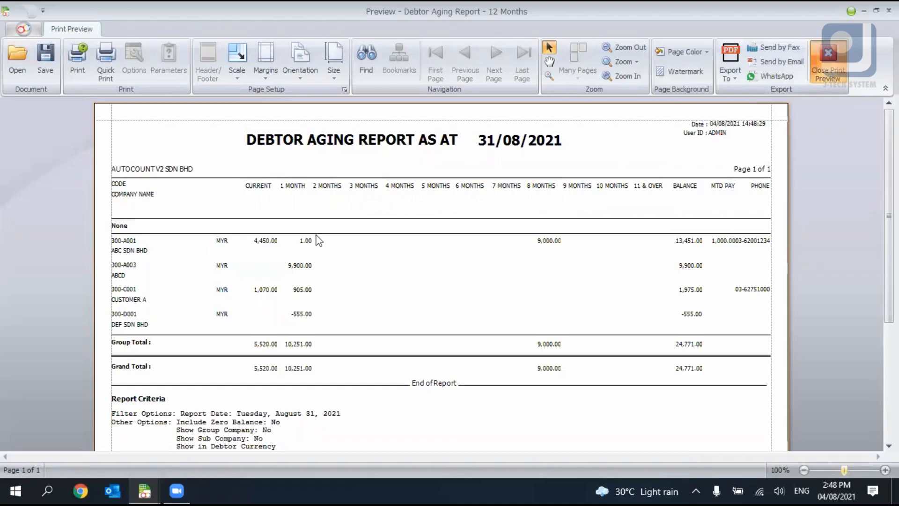
{"action": "left_click", "coordinate": [344, 217]}
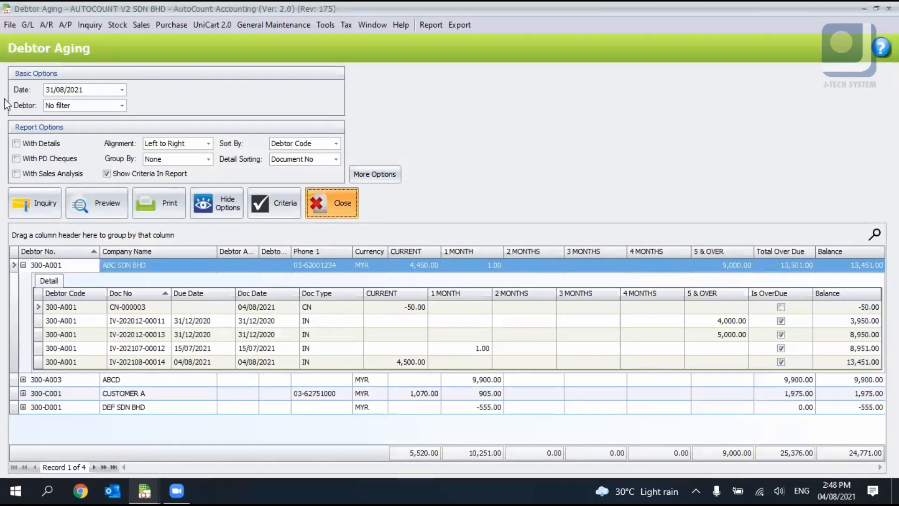
Run the Debtor Balance report for 01/08/2021 to 04/08/2021 and expand the transactions of ABC SDN BHD
{"action": "left_click", "coordinate": [43, 23]}
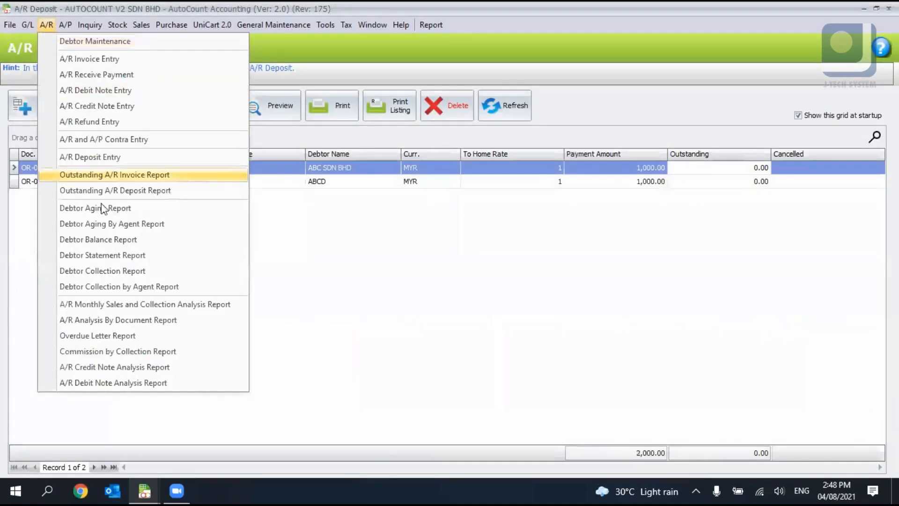
{"action": "left_click", "coordinate": [104, 241]}
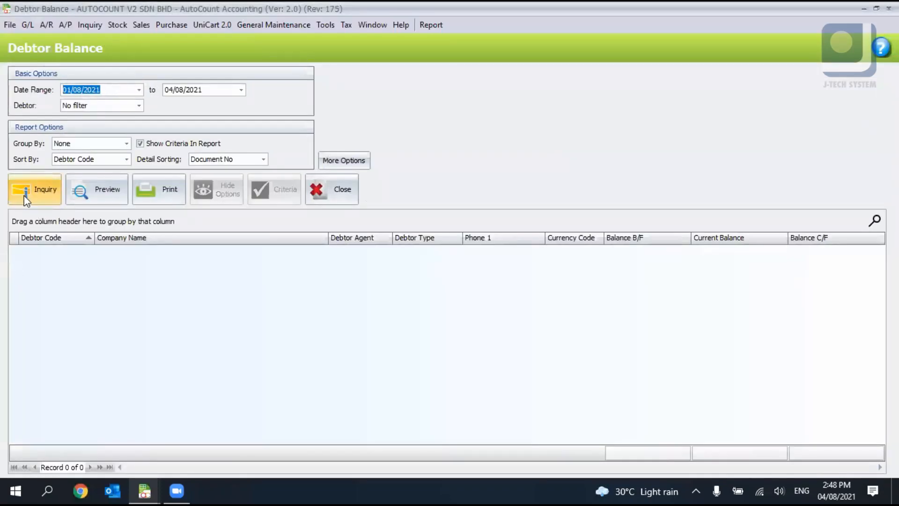
{"action": "left_click", "coordinate": [35, 190]}
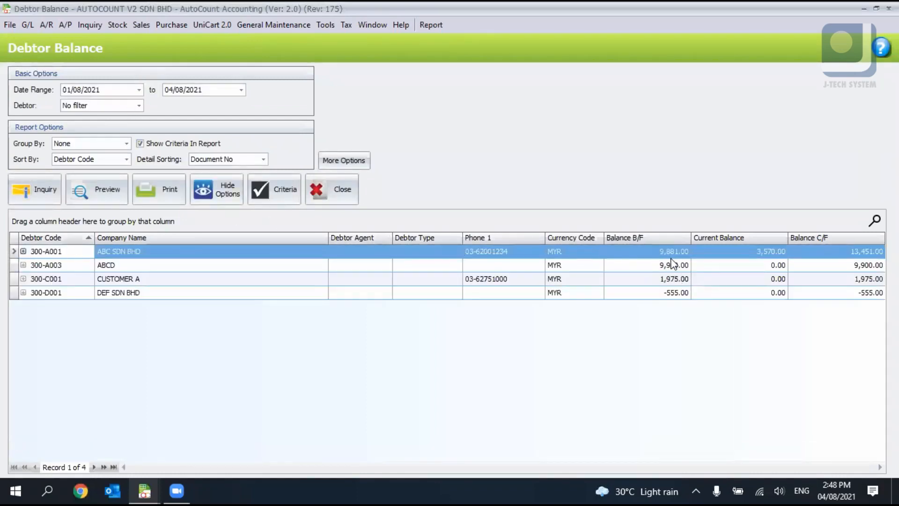
{"action": "left_click", "coordinate": [23, 252]}
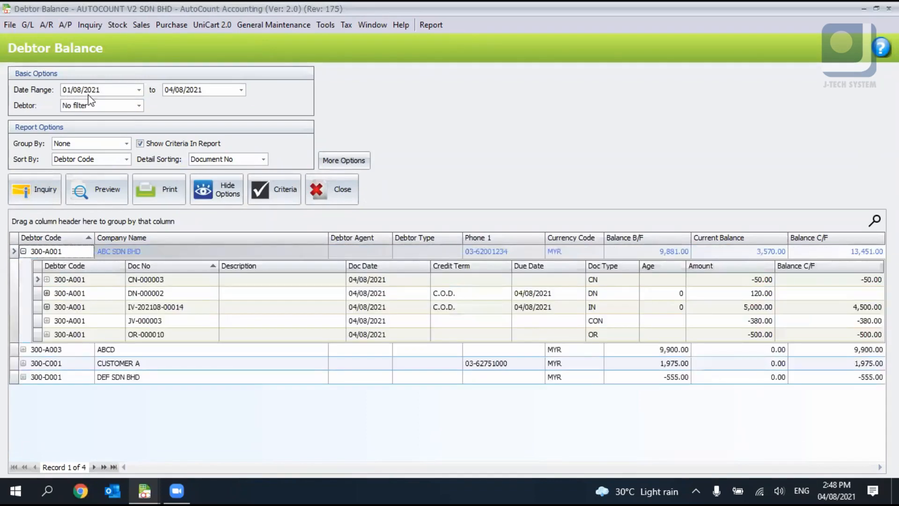
Set the Debtor Balance end date to 01/08/2021, rerun the inquiry and check the other debtors' rows for details
{"action": "left_click", "coordinate": [170, 89]}
{"action": "type", "text": "1"}
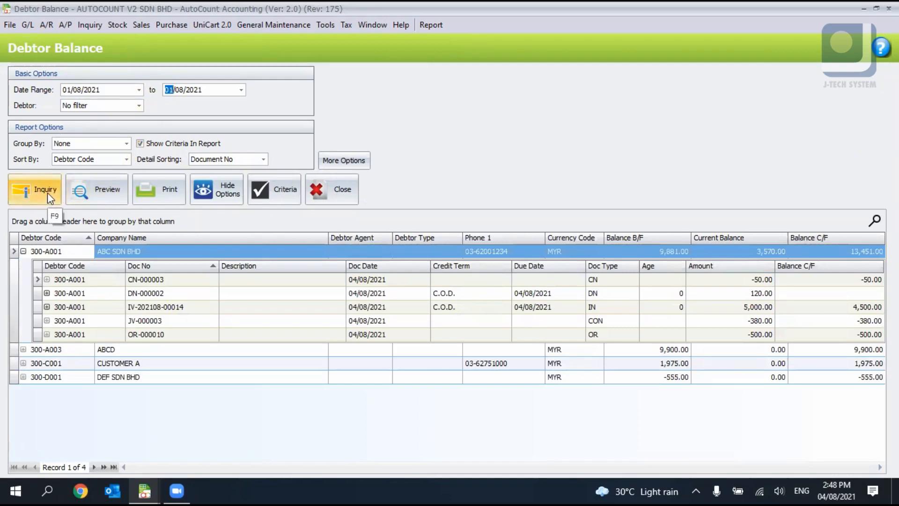
{"action": "left_click", "coordinate": [48, 196]}
{"action": "left_click", "coordinate": [22, 268]}
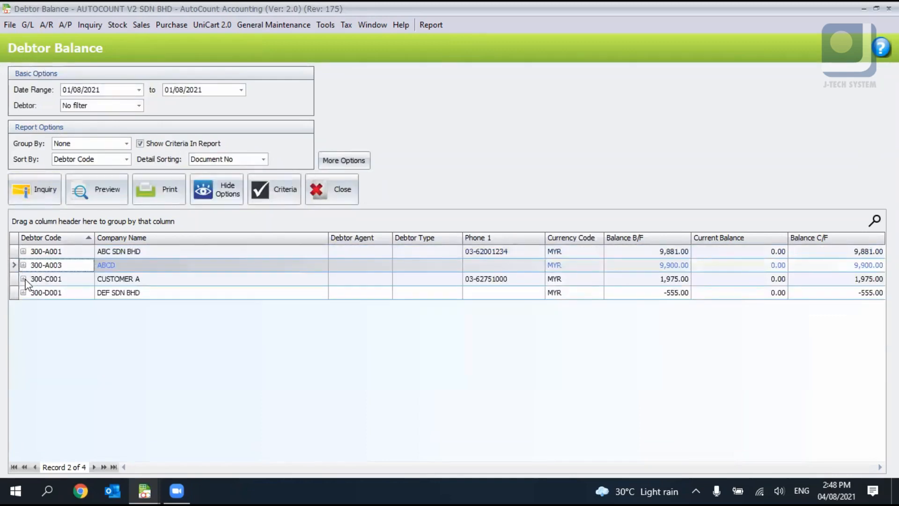
{"action": "left_click", "coordinate": [24, 280]}
{"action": "left_click", "coordinate": [25, 290]}
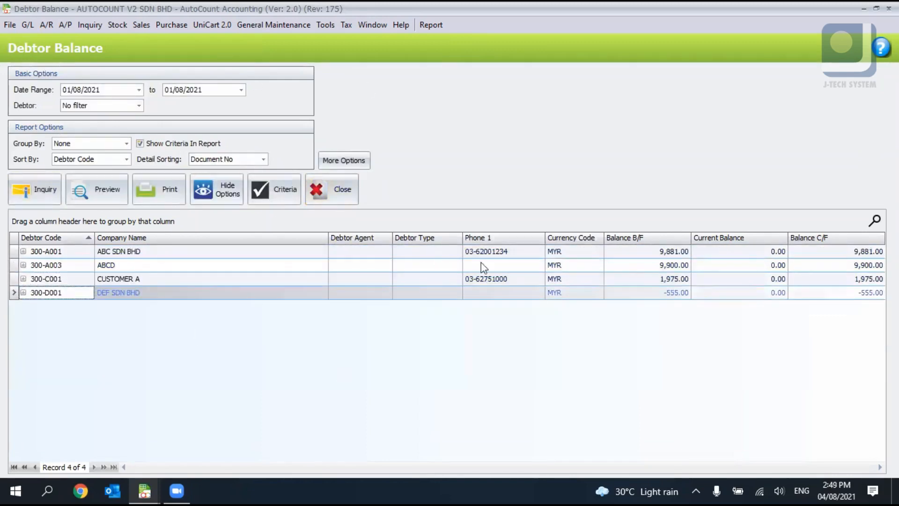
Enable Include Zero Balance in the Debtor Balance report's additional options, rerun the inquiry and inspect debtor ABC's brought-forward balance
{"action": "left_click", "coordinate": [355, 163]}
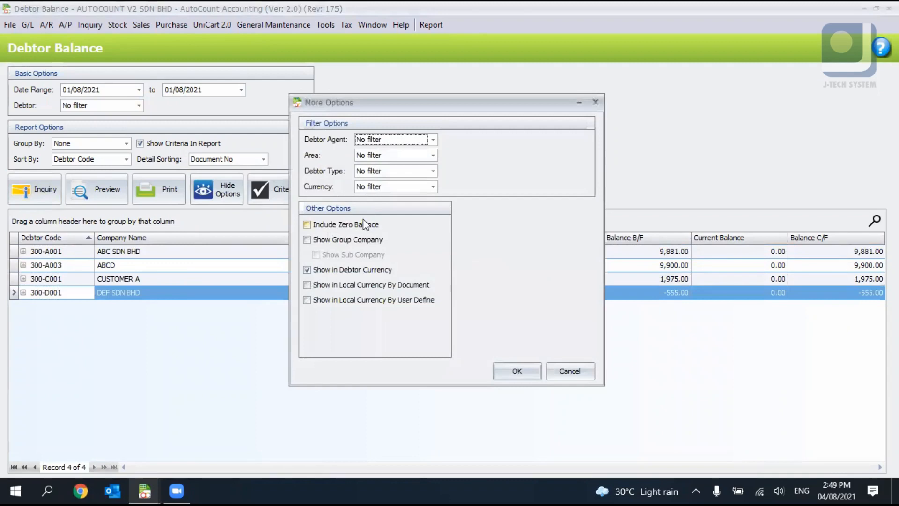
{"action": "left_click", "coordinate": [346, 228]}
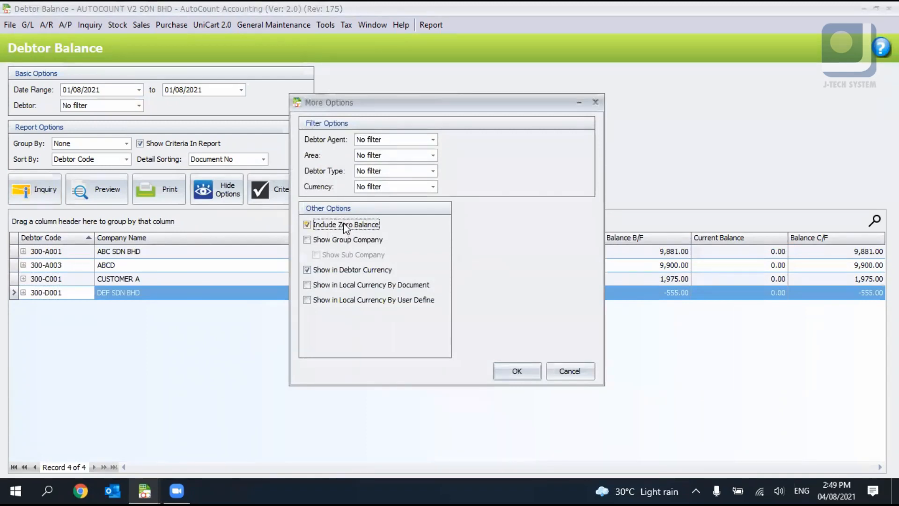
{"action": "left_click", "coordinate": [515, 371]}
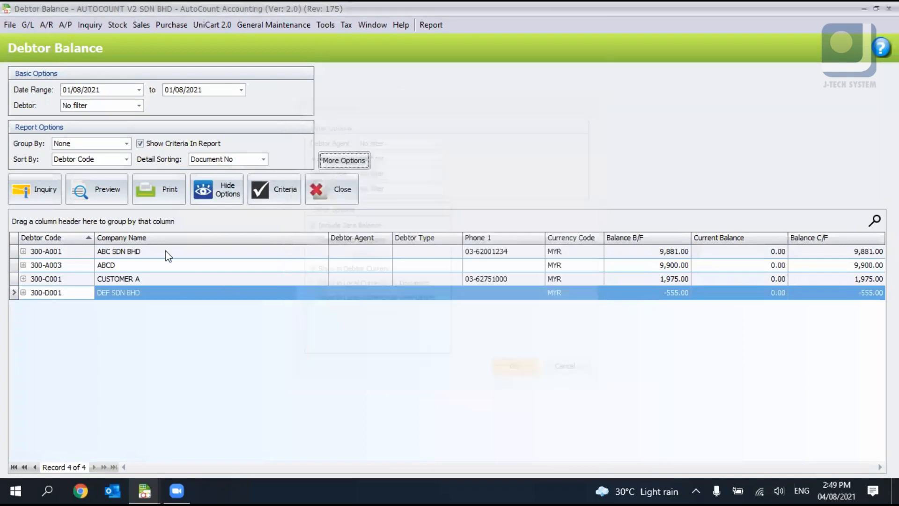
{"action": "left_click", "coordinate": [29, 194]}
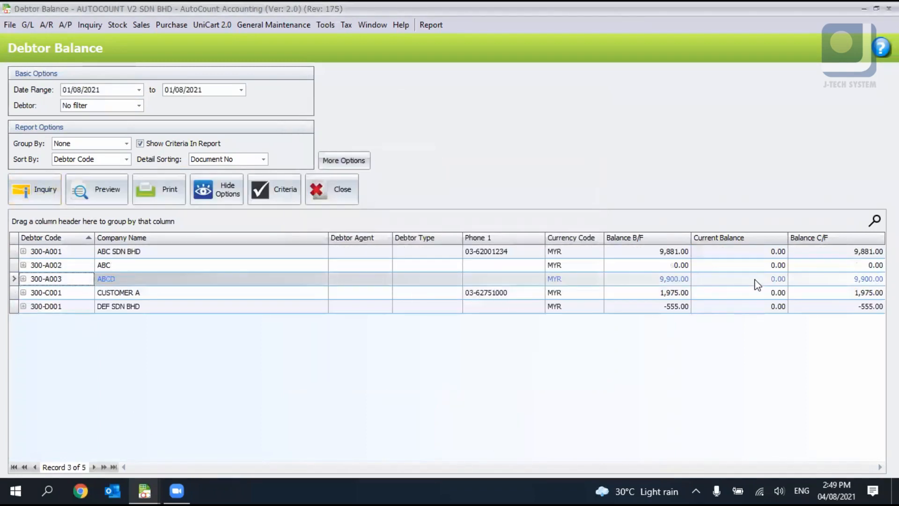
{"action": "left_click", "coordinate": [688, 266]}
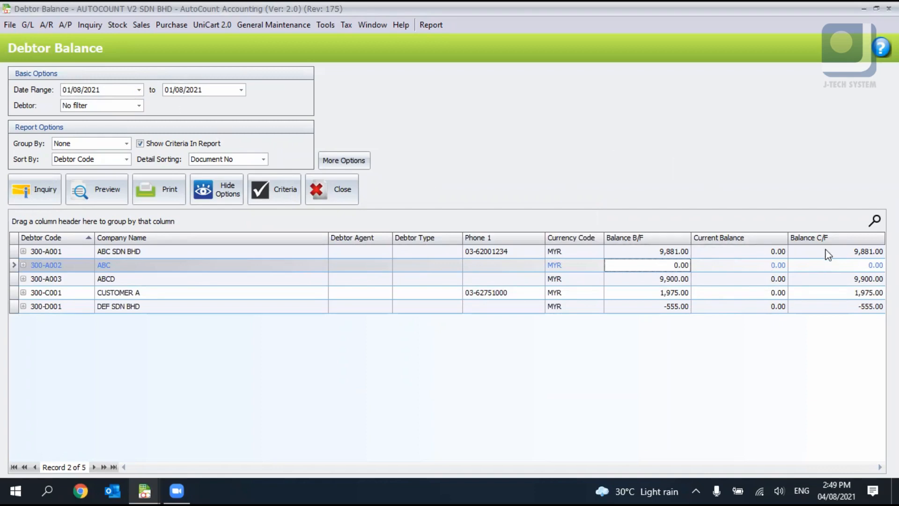
Preview the debtor balances in the Debtor Balance (Detail) format, look through the page and close the preview
{"action": "left_click", "coordinate": [185, 92]}
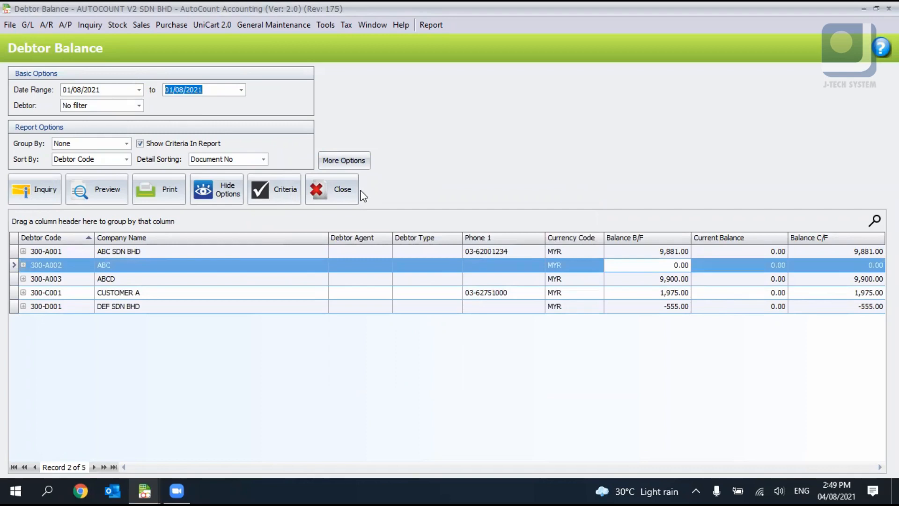
{"action": "left_click", "coordinate": [103, 192]}
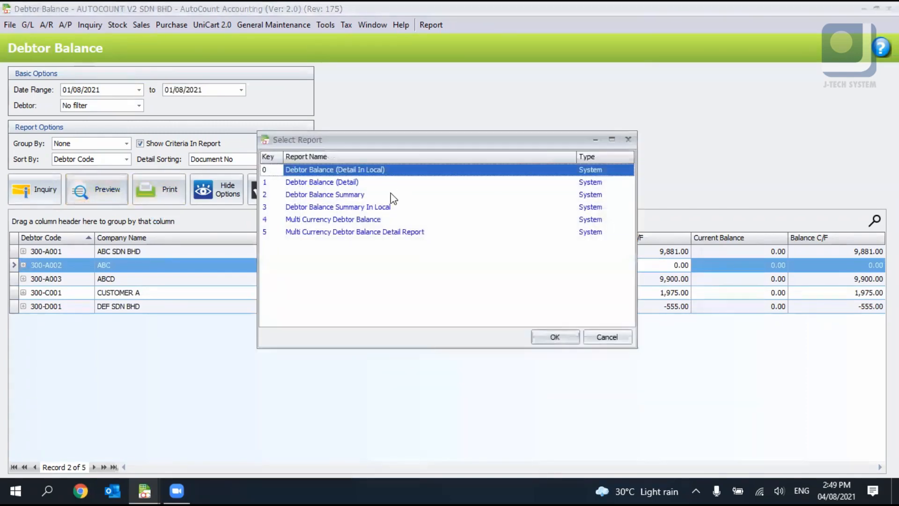
{"action": "left_click", "coordinate": [392, 194]}
{"action": "double_click", "coordinate": [365, 182]}
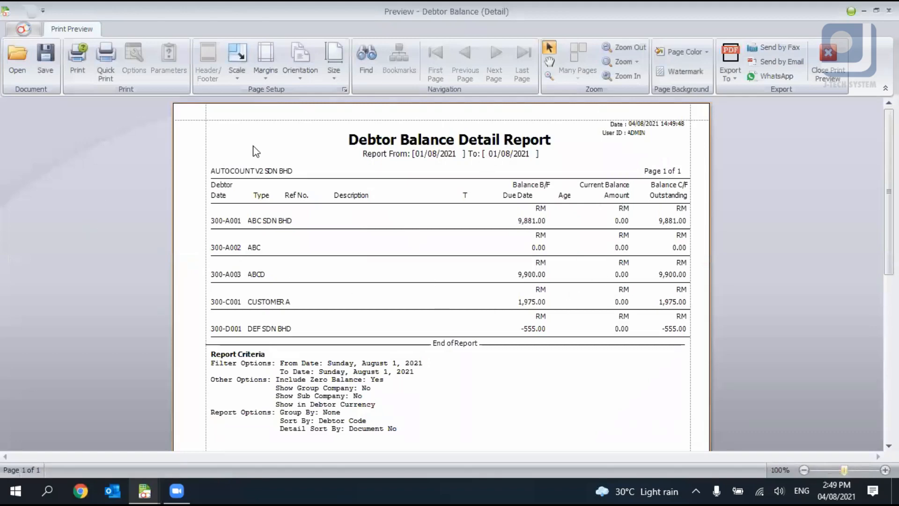
{"action": "scroll", "coordinate": [815, 251], "scroll_direction": "down", "scroll_amount": 3}
{"action": "left_click_drag", "start_coordinate": [888, 215], "coordinate": [889, 157]}
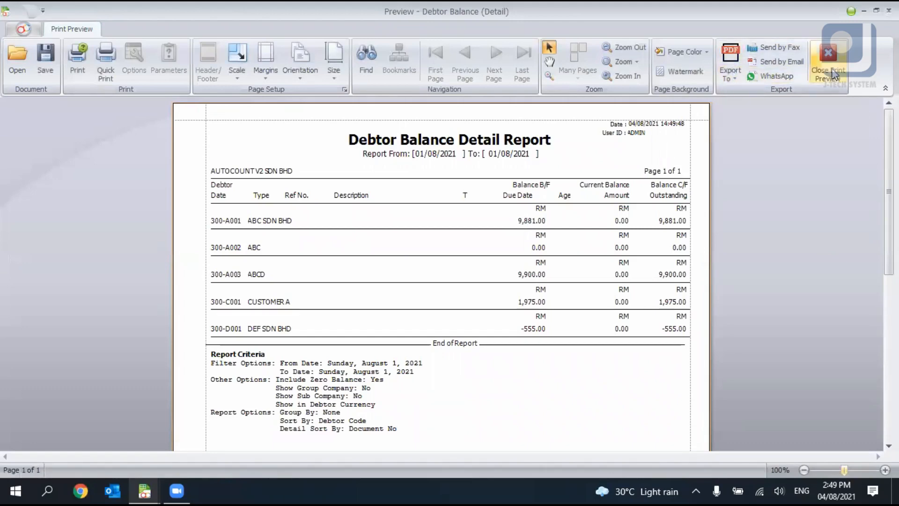
{"action": "key", "text": "Escape"}
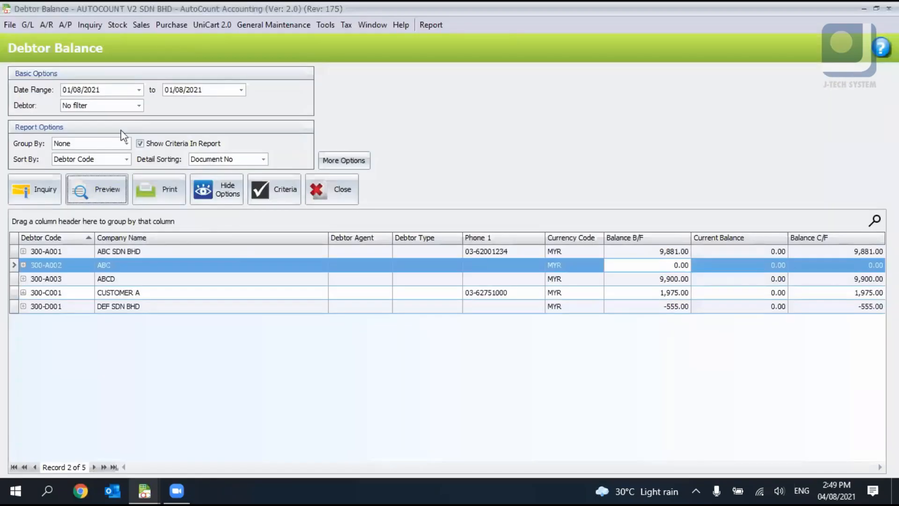
Open the Debtor Statement report and run its inquiry for 01/08/2021 to 04/08/2021 without a debtor filter
{"action": "left_click", "coordinate": [47, 24]}
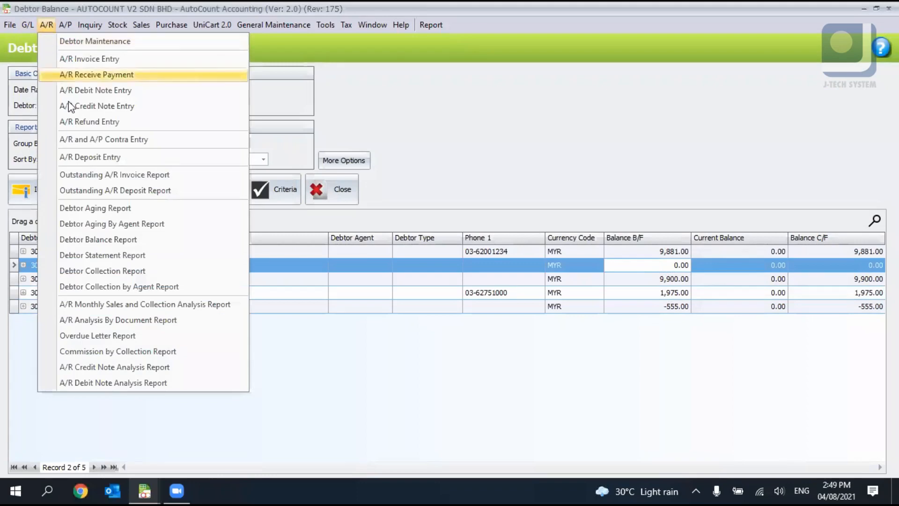
{"action": "left_click", "coordinate": [119, 258]}
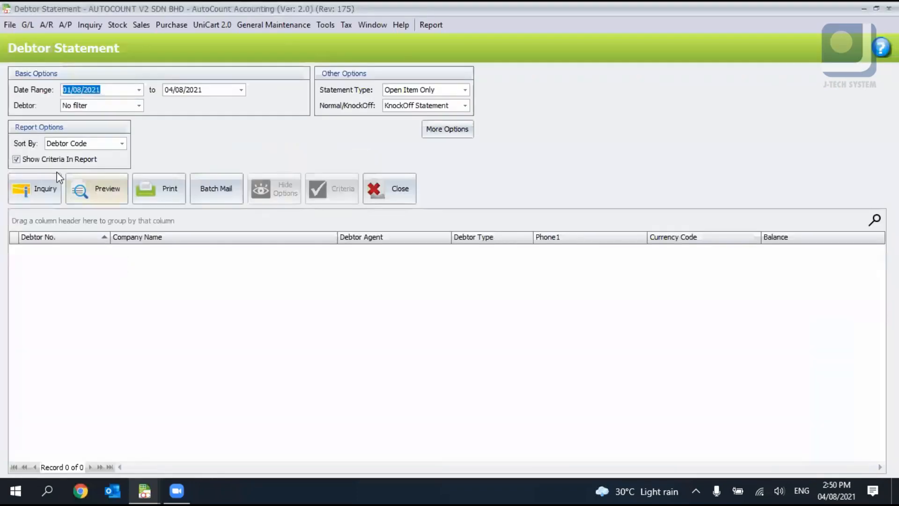
{"action": "left_click", "coordinate": [59, 183]}
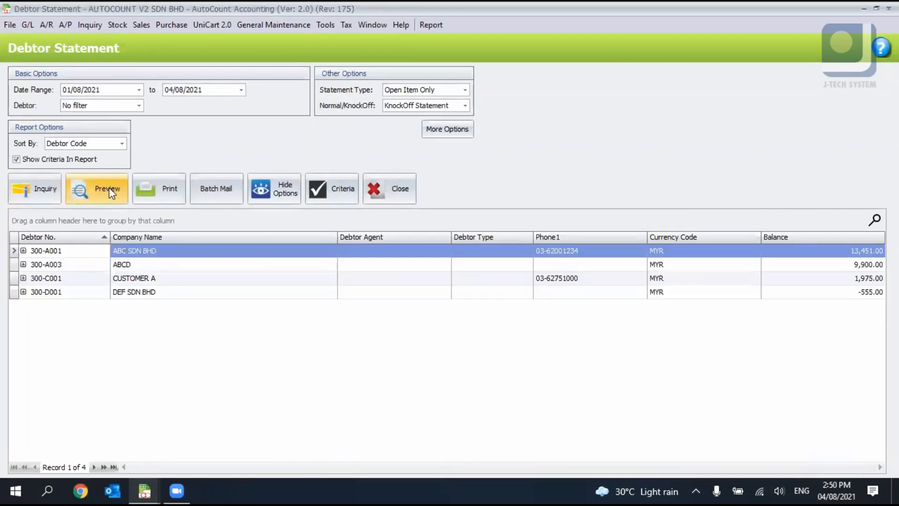
Preview the debtor statements with Open Item Only and KnockOff Statement in the Debtor Statement - 12 Months format
{"action": "left_click", "coordinate": [400, 91]}
{"action": "left_click", "coordinate": [402, 91]}
{"action": "left_click", "coordinate": [415, 107]}
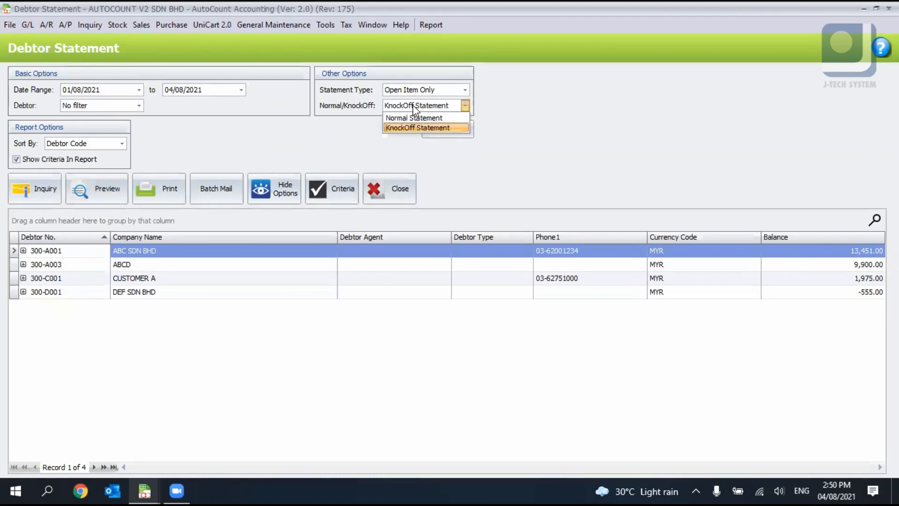
{"action": "left_click", "coordinate": [414, 107]}
{"action": "left_click", "coordinate": [414, 107]}
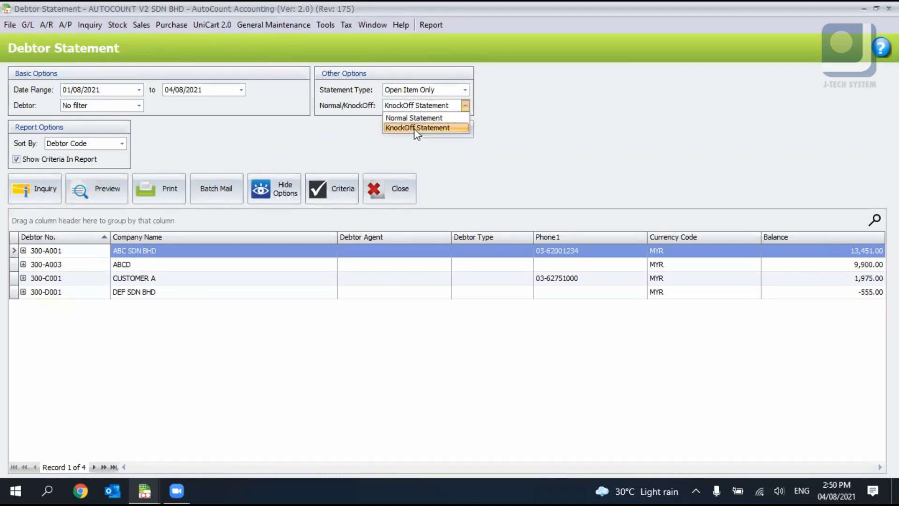
{"action": "left_click", "coordinate": [414, 128]}
{"action": "left_click", "coordinate": [403, 91]}
{"action": "left_click", "coordinate": [82, 190]}
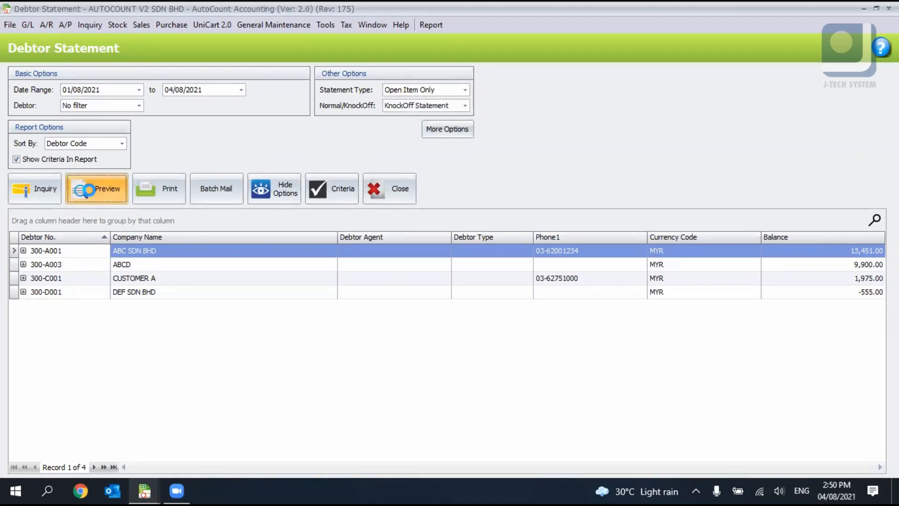
{"action": "left_click", "coordinate": [540, 335]}
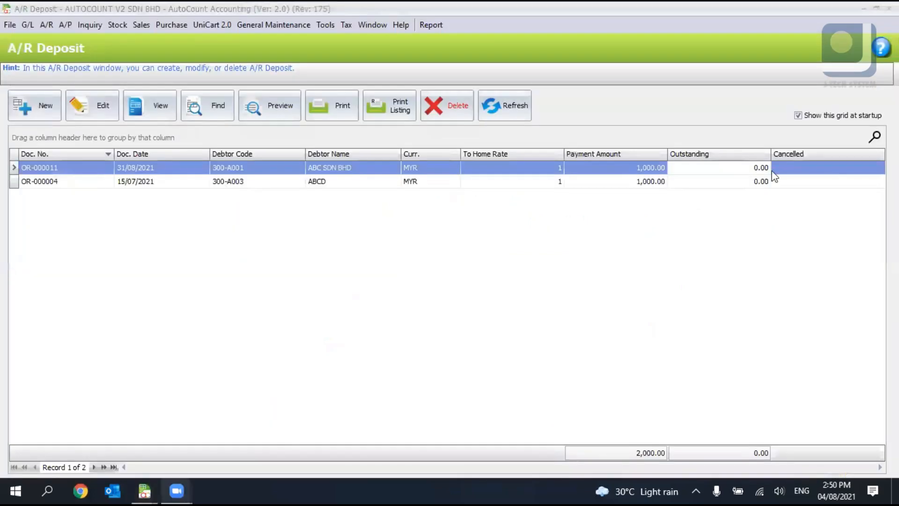
{"action": "mouse_move", "coordinate": [144, 490]}
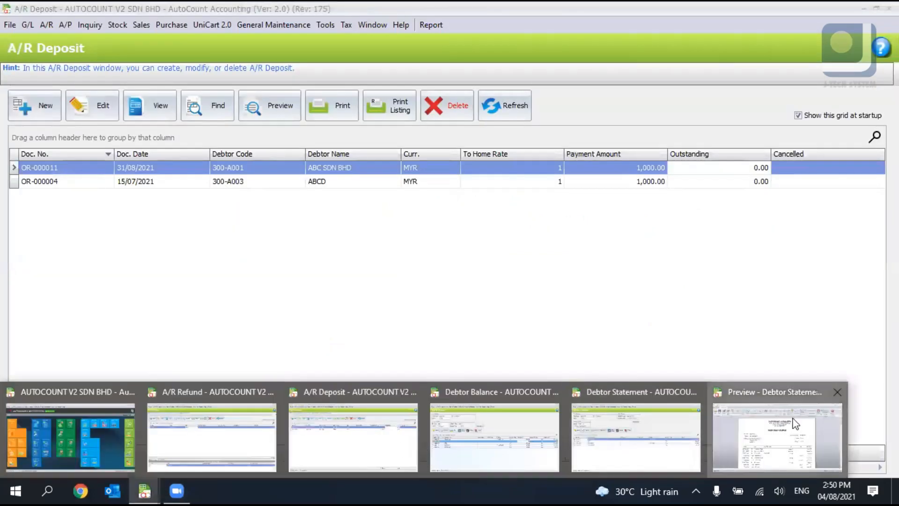
{"action": "left_click", "coordinate": [777, 435]}
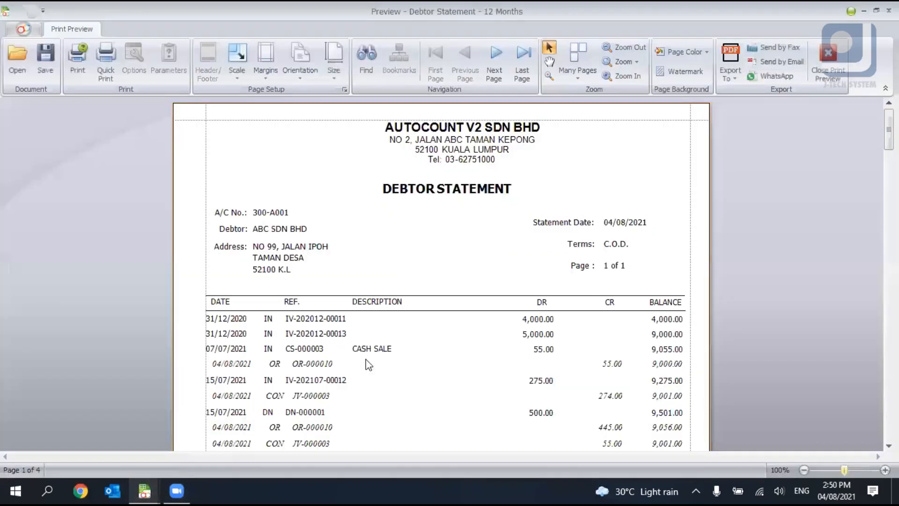
Inspect cash sale CS-000003 and receipt OR-000010 from ABC SDN BHD's statement, check its aging table and close the preview
{"action": "left_click", "coordinate": [304, 349]}
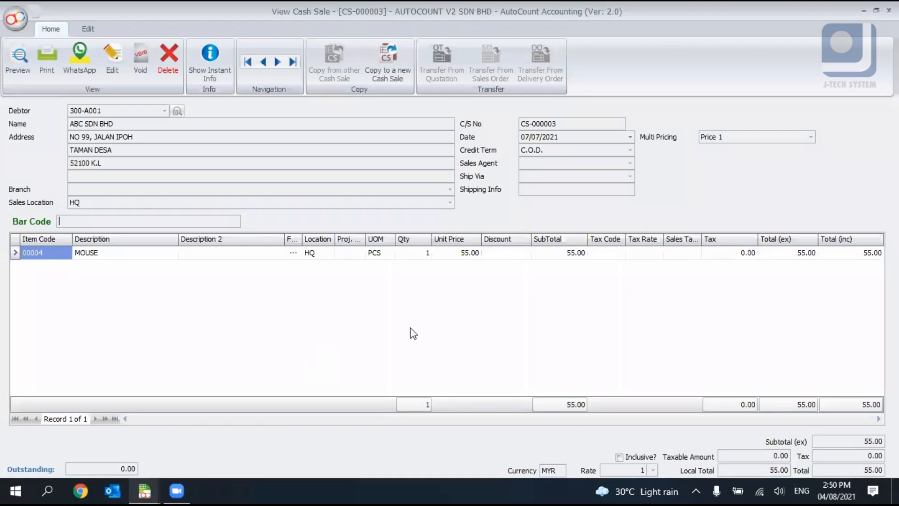
{"action": "left_click", "coordinate": [889, 10]}
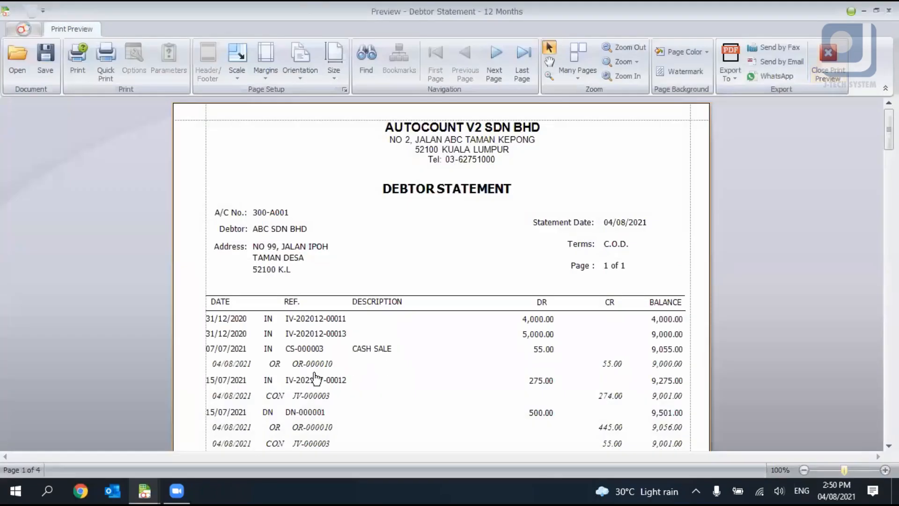
{"action": "left_click", "coordinate": [317, 373]}
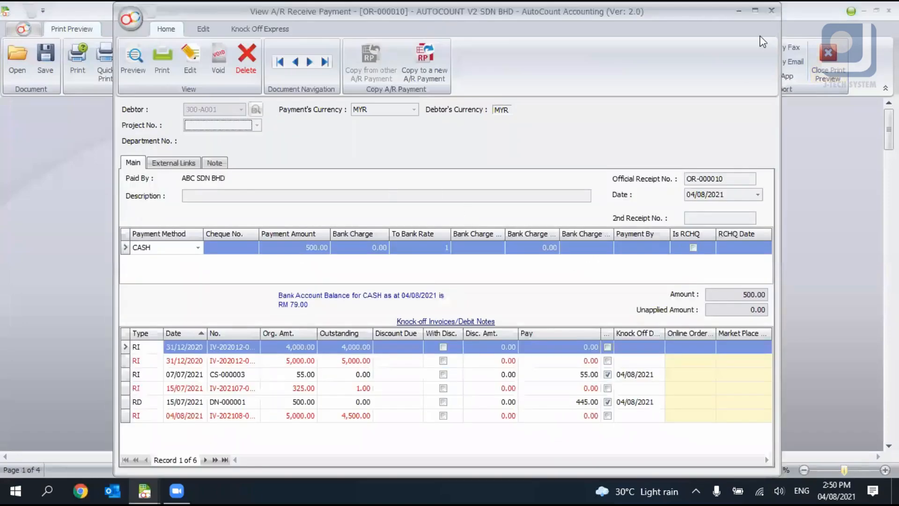
{"action": "left_click", "coordinate": [771, 11]}
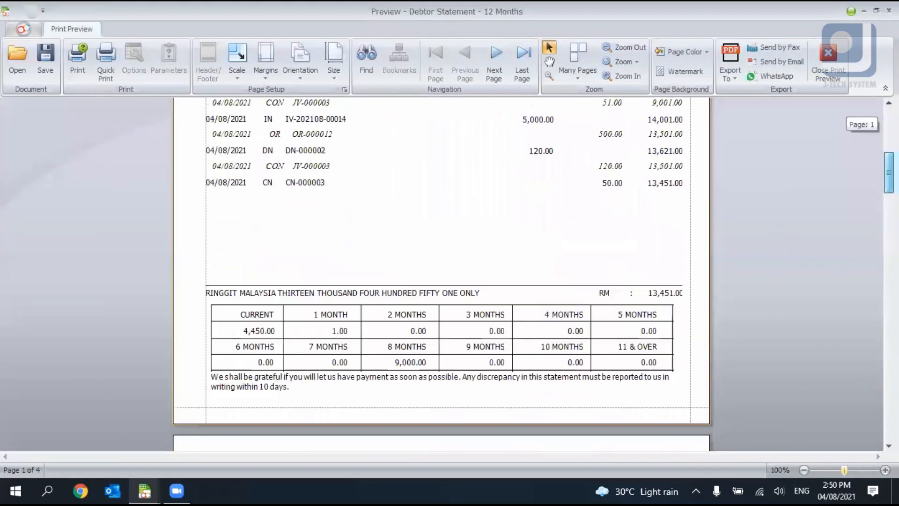
{"action": "left_click_drag", "start_coordinate": [888, 172], "coordinate": [888, 123]}
{"action": "left_click", "coordinate": [833, 81]}
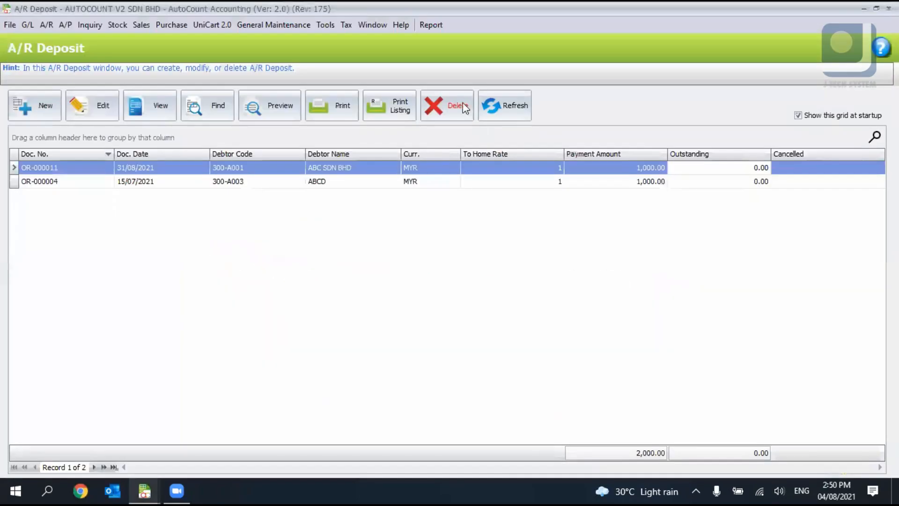
Return to the Debtor Statement report, set it to Normal Statement and Debtor Default, and rerun the inquiry
{"action": "left_click", "coordinate": [145, 491]}
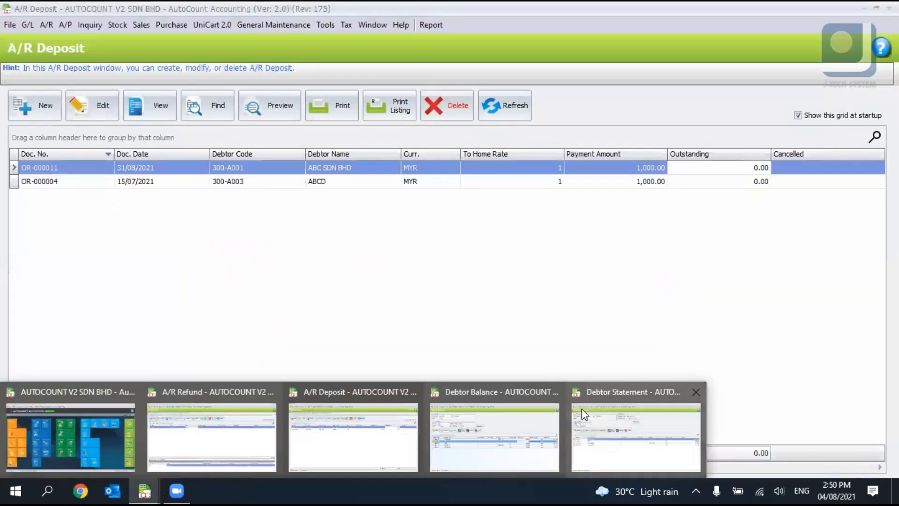
{"action": "left_click", "coordinate": [582, 409]}
{"action": "left_click", "coordinate": [438, 108]}
{"action": "left_click", "coordinate": [438, 117]}
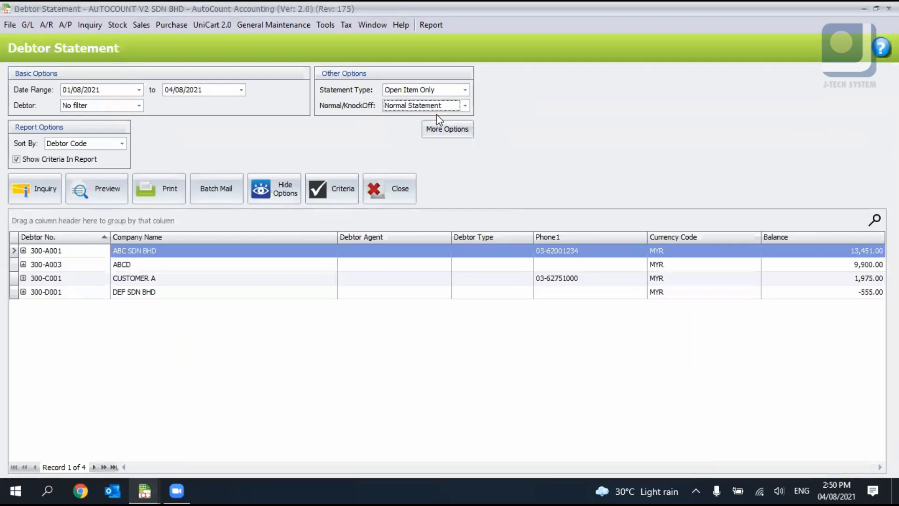
{"action": "left_click", "coordinate": [426, 92]}
{"action": "left_click", "coordinate": [427, 102]}
{"action": "left_click", "coordinate": [35, 188]}
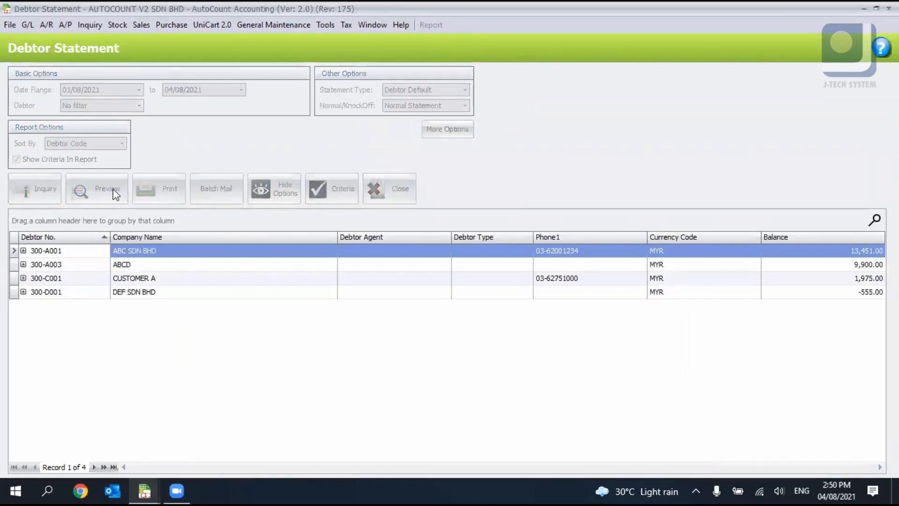
Preview the normal statement in the Debtor Statement - 12 Months format, look through ABC SDN BHD's transactions and close the preview
{"action": "left_click", "coordinate": [112, 190]}
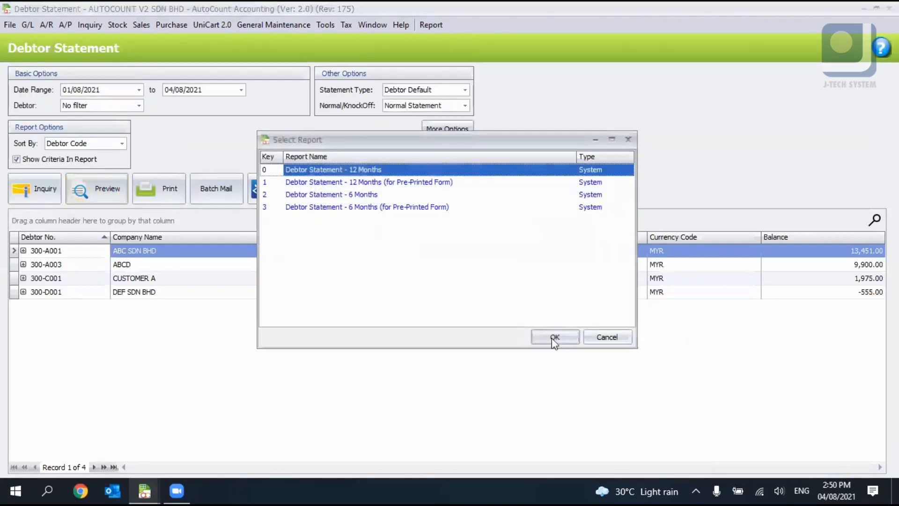
{"action": "left_click", "coordinate": [555, 337]}
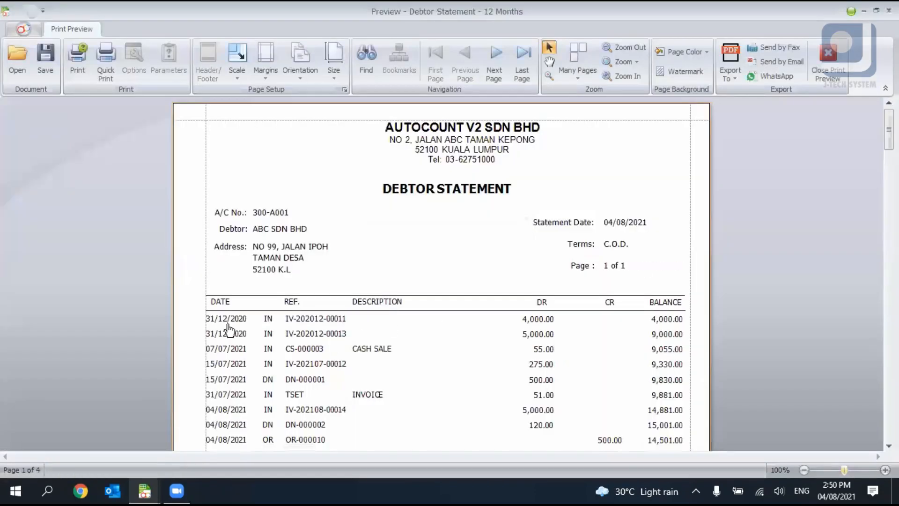
{"action": "scroll", "coordinate": [560, 189], "scroll_direction": "down", "scroll_amount": 3}
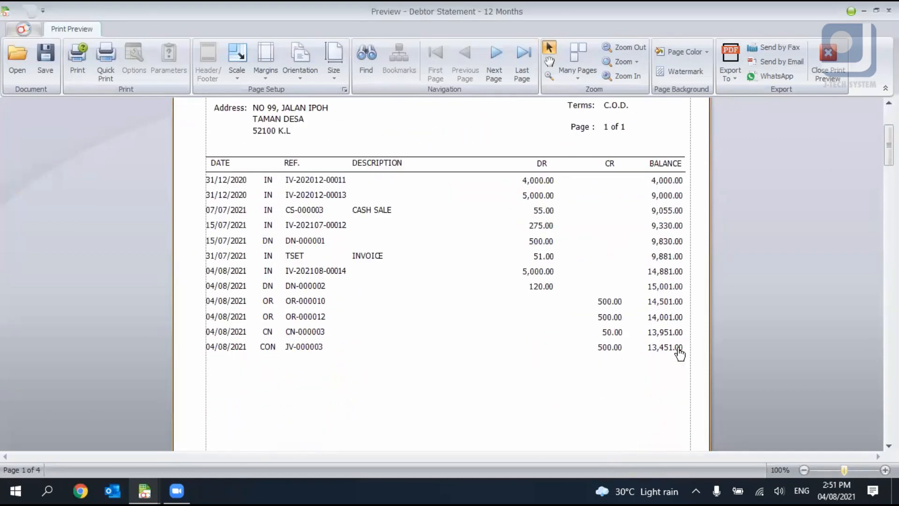
{"action": "left_click_drag", "start_coordinate": [888, 144], "coordinate": [889, 117]}
{"action": "left_click", "coordinate": [835, 70]}
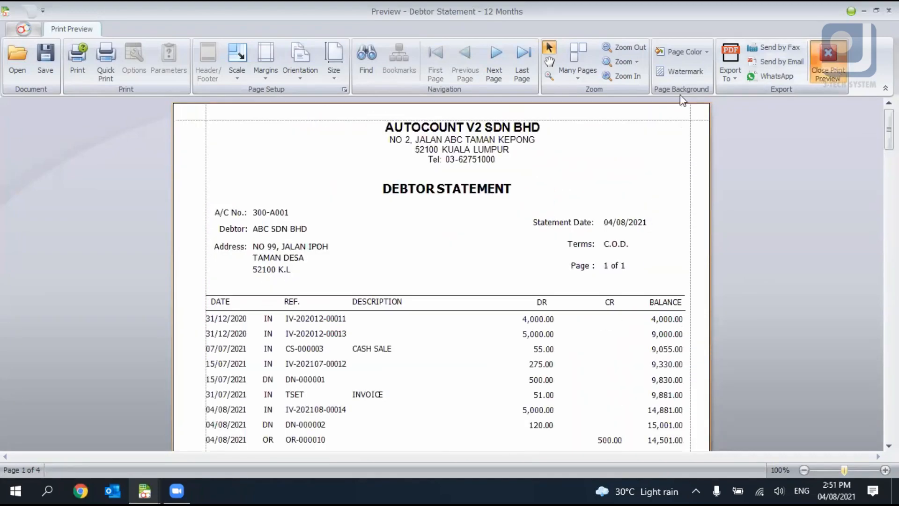
Set the debtor statement type to Balance B/F and rerun the inquiry
{"action": "left_click", "coordinate": [457, 92]}
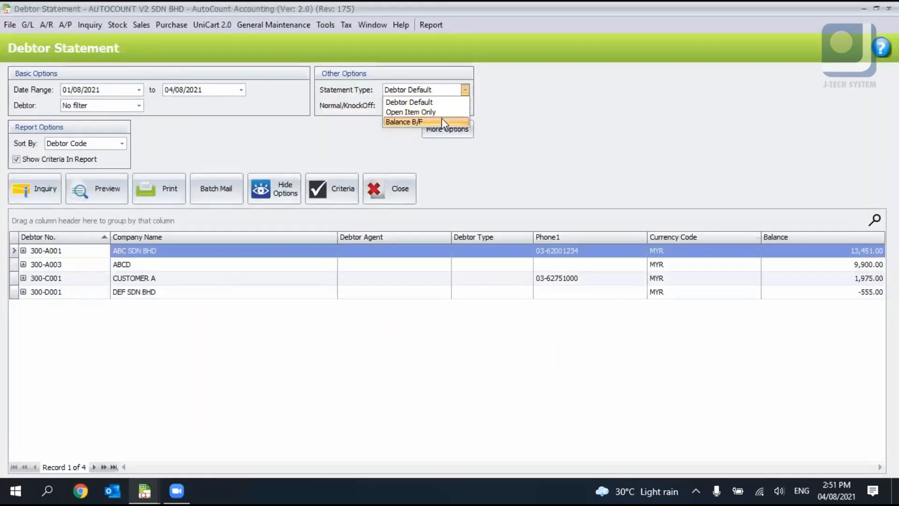
{"action": "left_click", "coordinate": [442, 120]}
{"action": "left_click", "coordinate": [42, 189]}
Preview the Balance B/F statement in the 12 Months format, look through it, and close the preview and the Debtor Statement report
{"action": "left_click", "coordinate": [86, 185]}
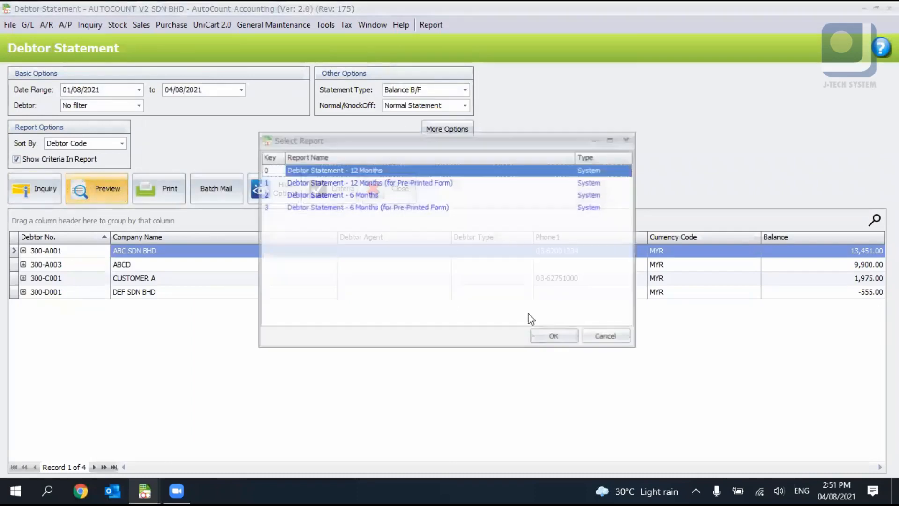
{"action": "left_click", "coordinate": [543, 336]}
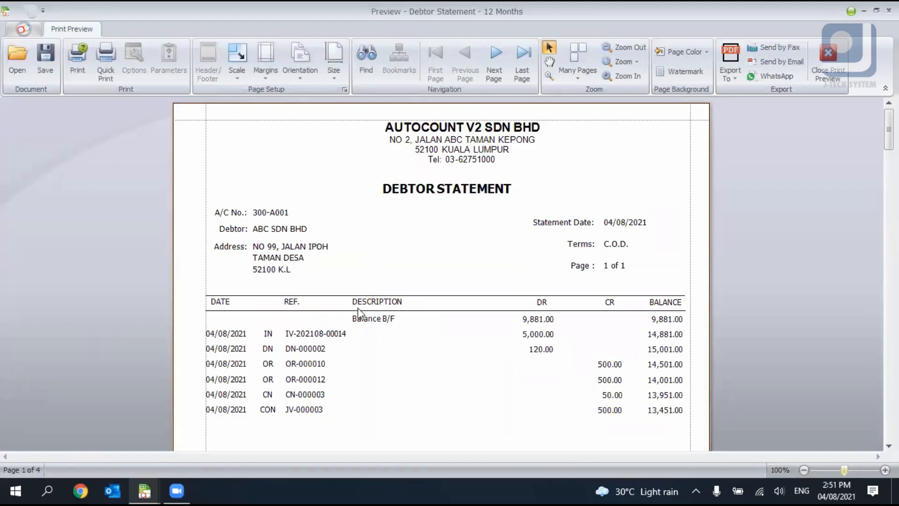
{"action": "mouse_move", "coordinate": [888, 129]}
{"action": "left_mouse_down"}
{"action": "mouse_move", "coordinate": [888, 365]}
{"action": "mouse_move", "coordinate": [889, 129]}
{"action": "left_mouse_up"}
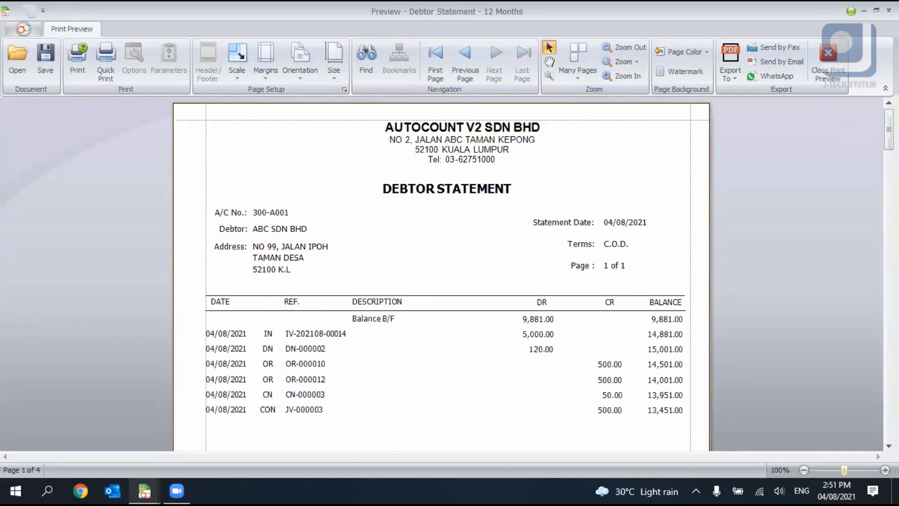
{"action": "left_click", "coordinate": [828, 63]}
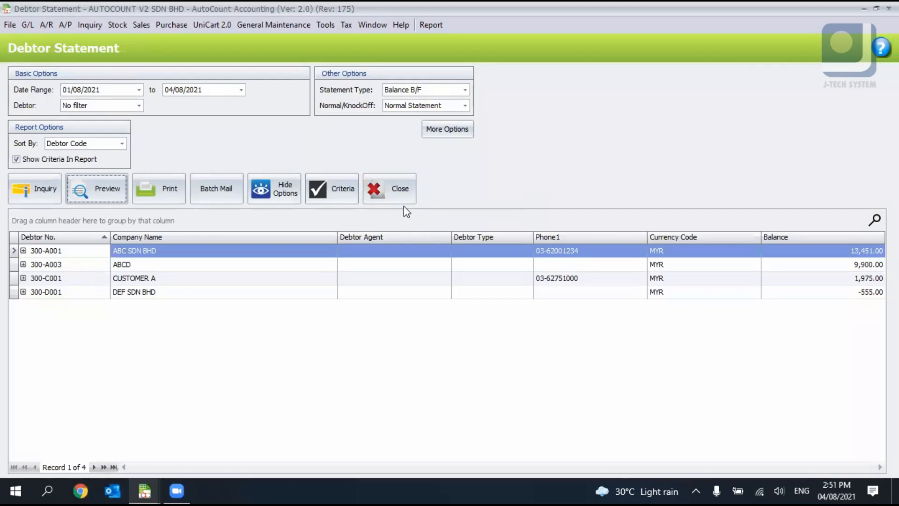
{"action": "left_click", "coordinate": [381, 192]}
Run the A/R Debit Note Analysis inquiry for 01/08/2021 to 04/08/2021 and close the report
{"action": "left_click", "coordinate": [46, 25]}
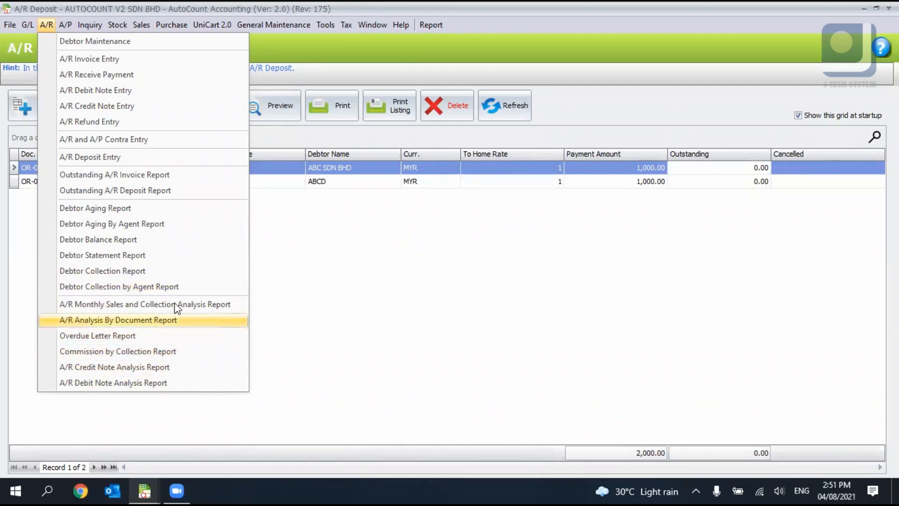
{"action": "left_click", "coordinate": [137, 381]}
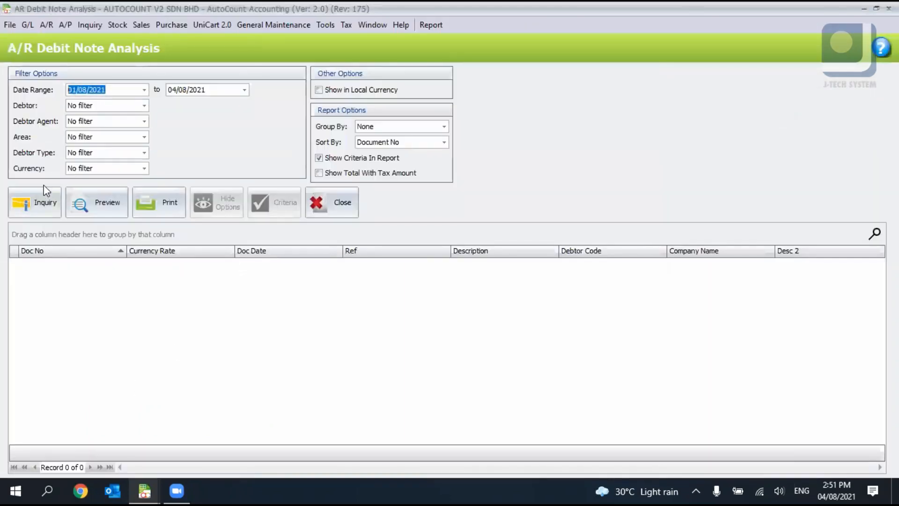
{"action": "left_click", "coordinate": [45, 193]}
{"action": "left_click", "coordinate": [340, 208]}
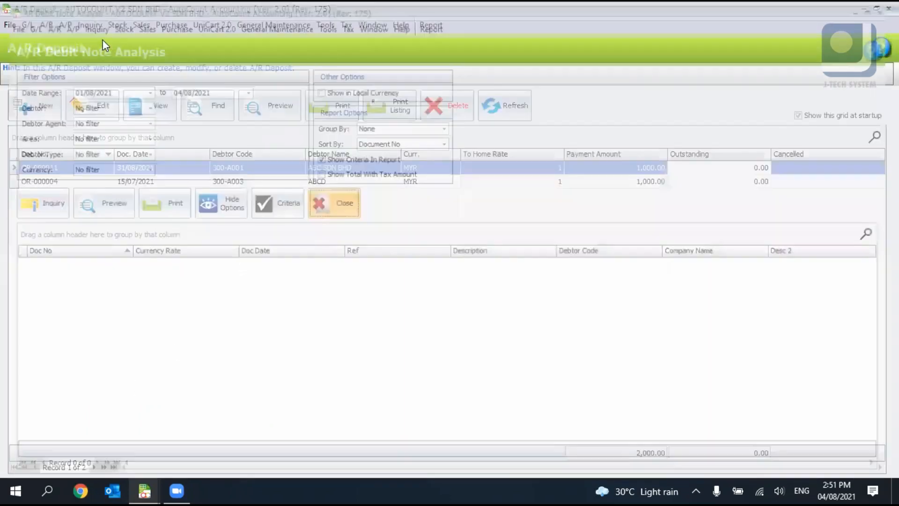
Close the A/R Deposit and Debtor Balance windows and look over the available A/R entries and reports
{"action": "left_click", "coordinate": [889, 9]}
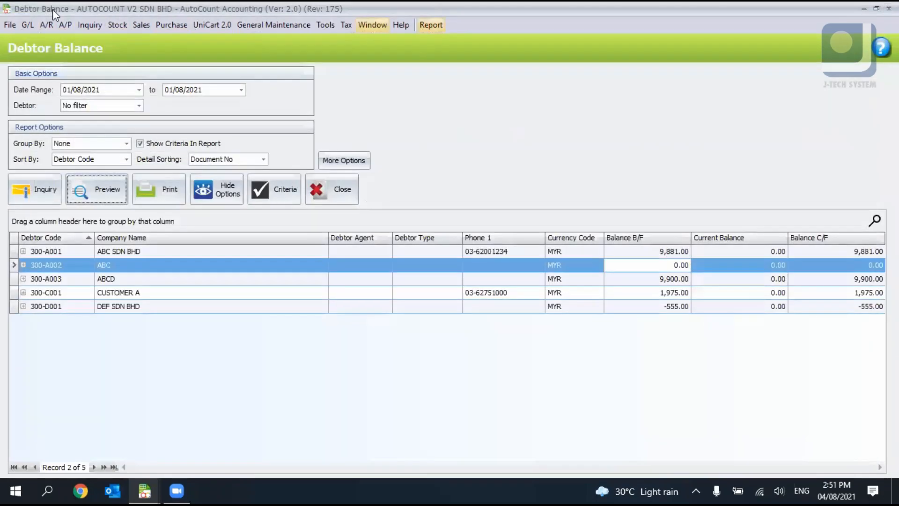
{"action": "left_click", "coordinate": [888, 9]}
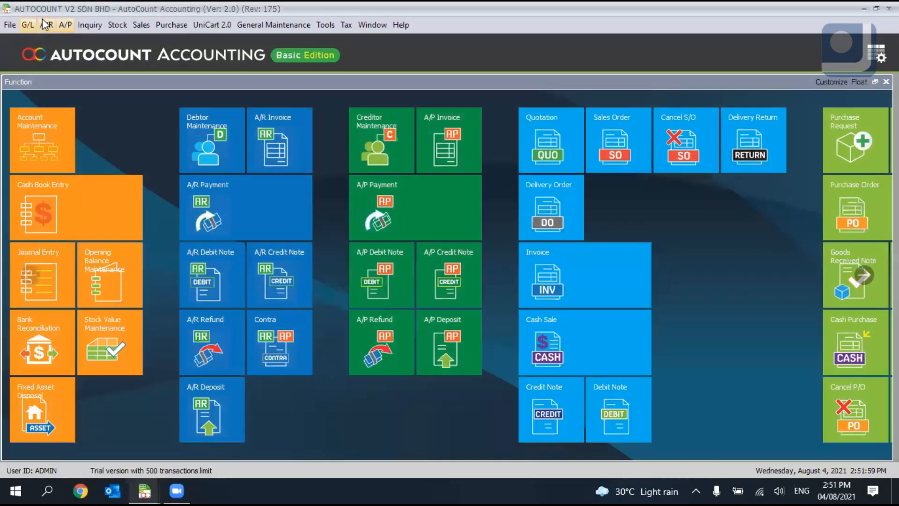
{"action": "left_click", "coordinate": [47, 25]}
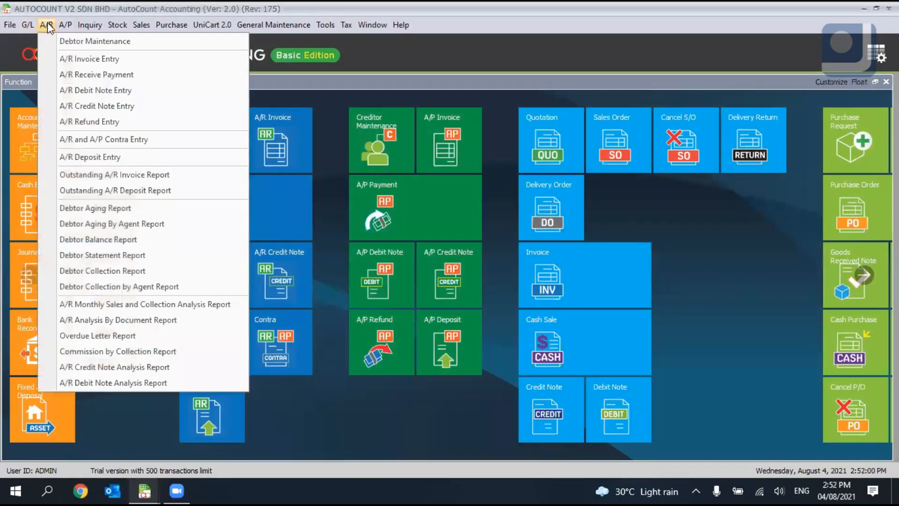
{"action": "mouse_move", "coordinate": [60, 28]}
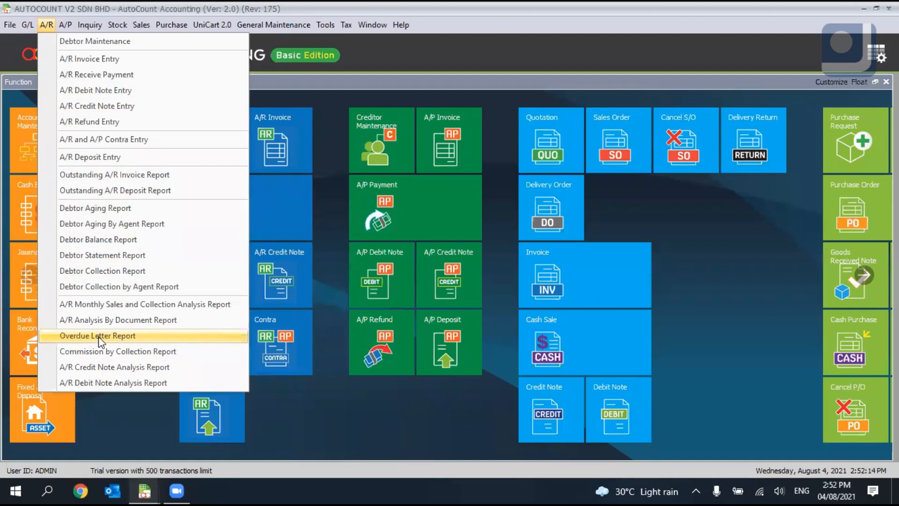
{"action": "left_click", "coordinate": [43, 24]}
Open A/P Invoice Entry and bring up a blank new A/P invoice with its Creditor field ready
{"action": "left_click", "coordinate": [65, 26]}
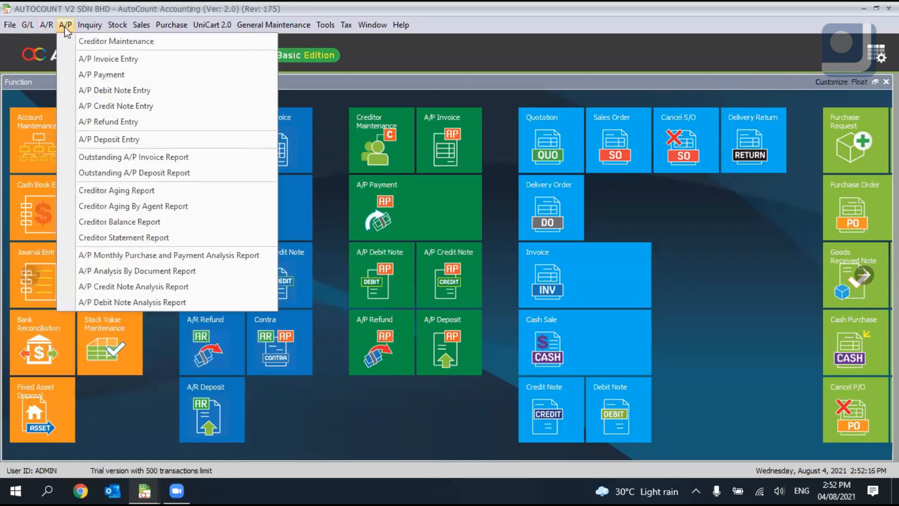
{"action": "mouse_move", "coordinate": [65, 27]}
{"action": "left_click", "coordinate": [89, 60]}
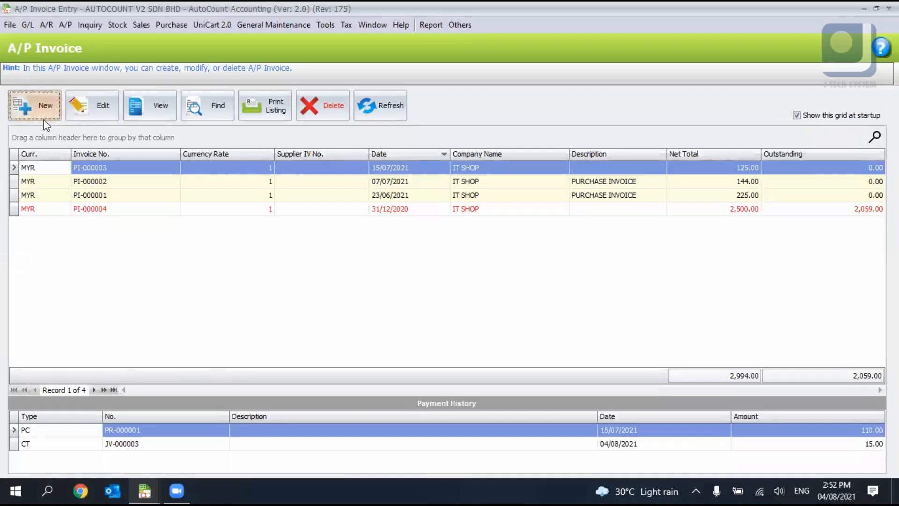
{"action": "left_click", "coordinate": [45, 123]}
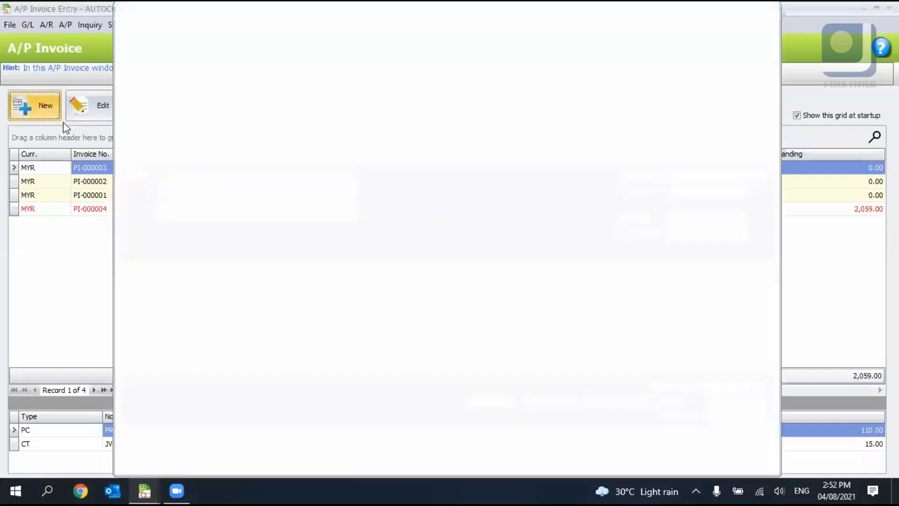
{"action": "left_click", "coordinate": [231, 111]}
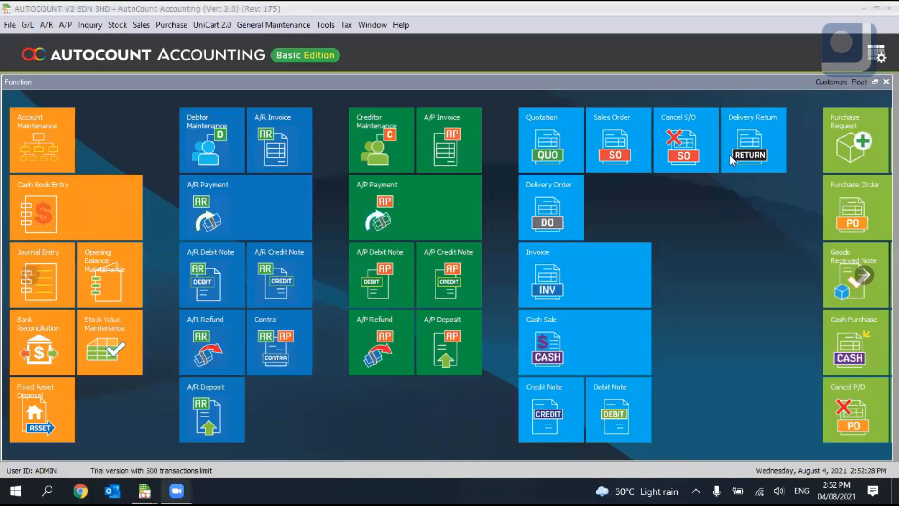
{"action": "mouse_move", "coordinate": [176, 488]}
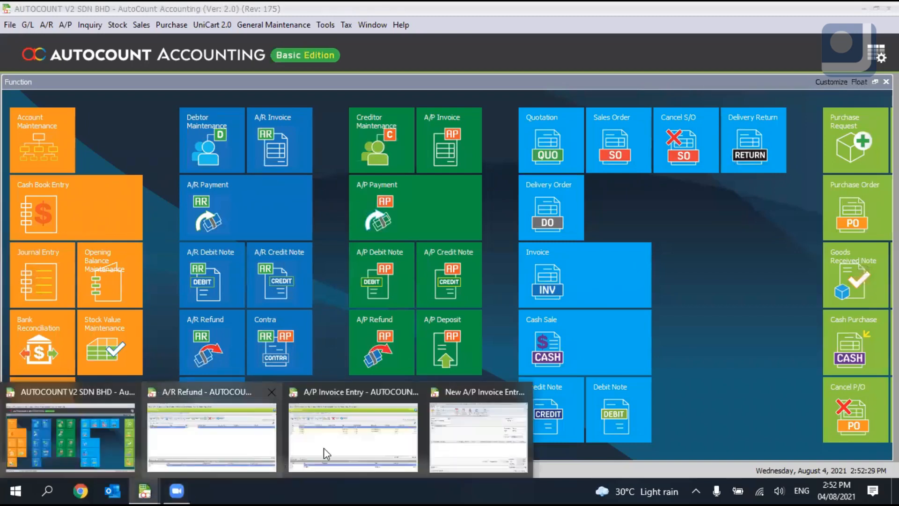
{"action": "left_click", "coordinate": [474, 443]}
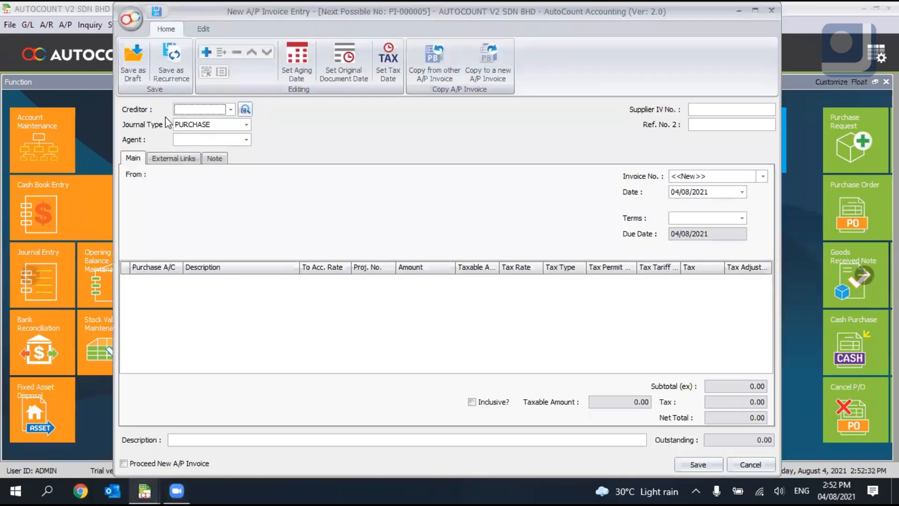
Select IT SHOP as the creditor of the new A/P invoice and add an empty detail line
{"action": "left_click", "coordinate": [230, 110]}
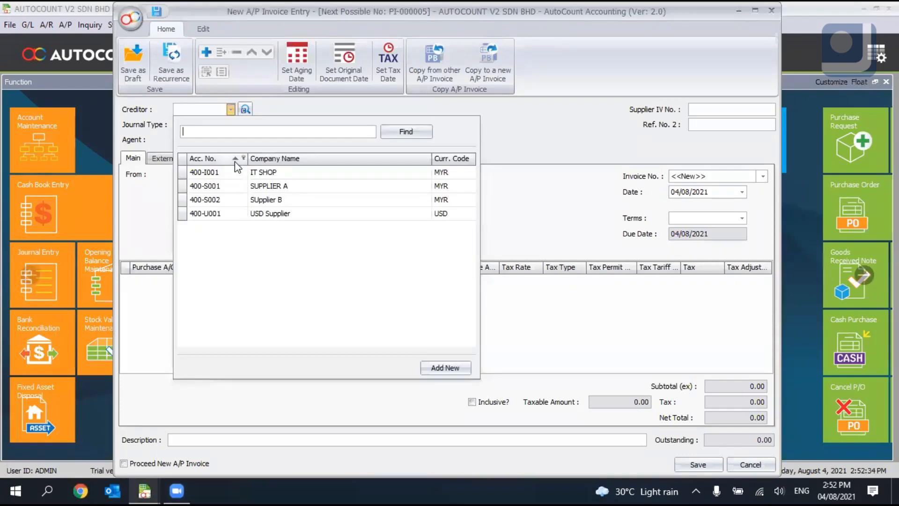
{"action": "left_click", "coordinate": [289, 173]}
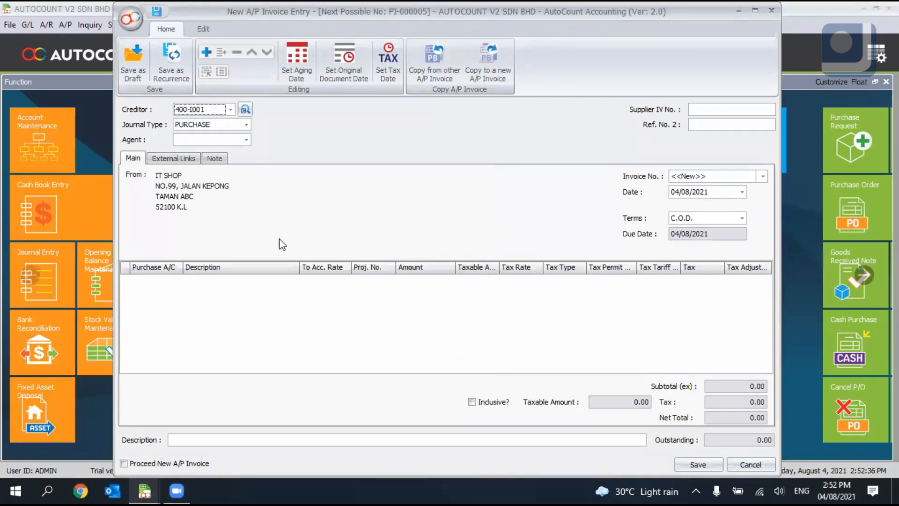
{"action": "right_click", "coordinate": [365, 298]}
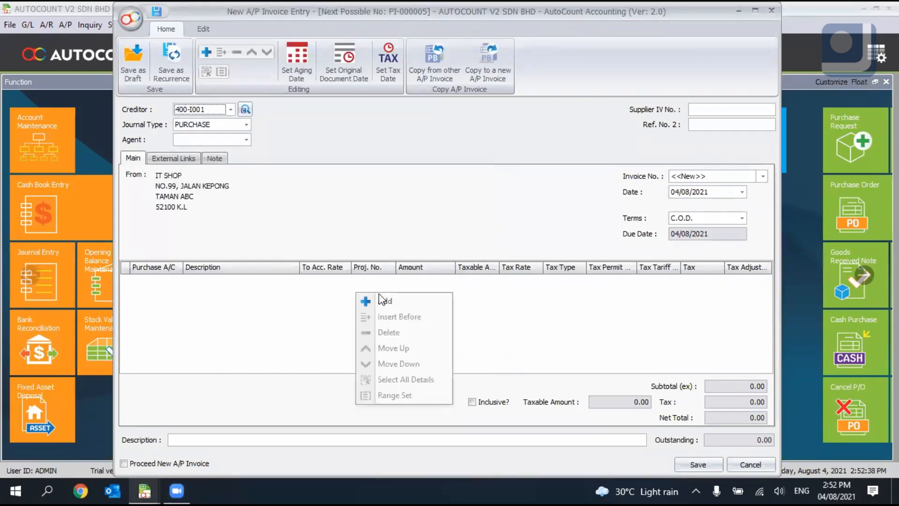
{"action": "left_click", "coordinate": [368, 299]}
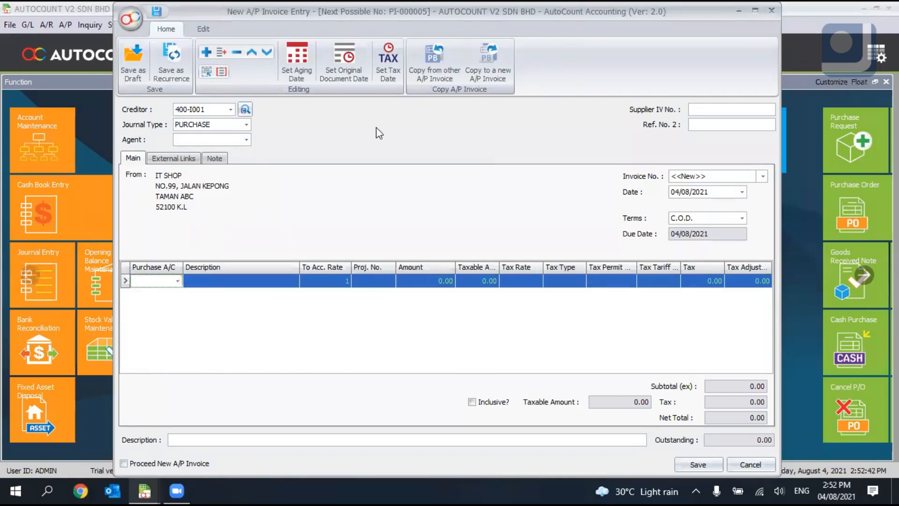
Assign the purchase account 916-0000 Other Expenses to the invoice's detail line
{"action": "left_click", "coordinate": [178, 281]}
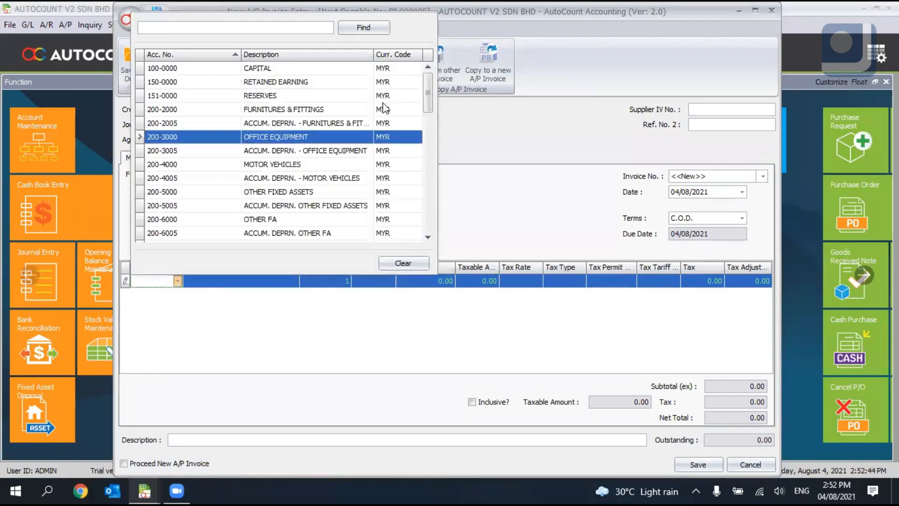
{"action": "left_click_drag", "start_coordinate": [428, 92], "coordinate": [460, 195]}
{"action": "left_click", "coordinate": [578, 192]}
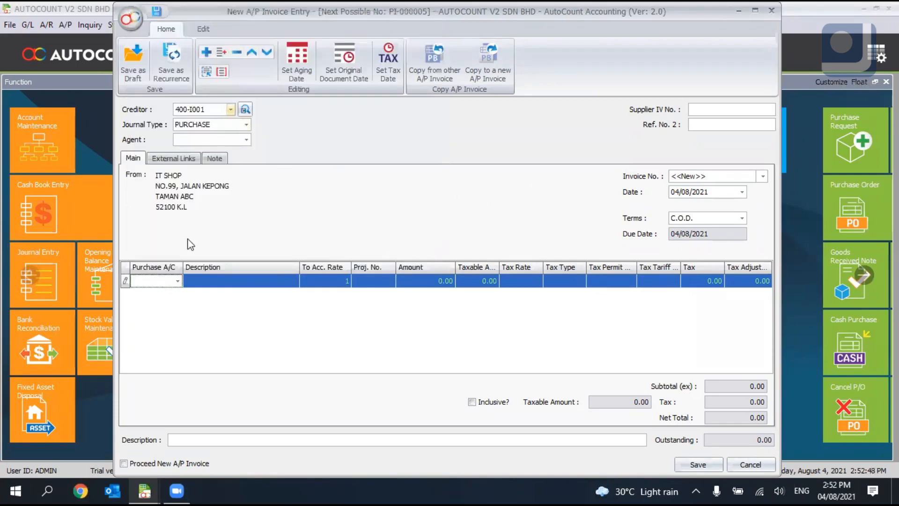
{"action": "left_click", "coordinate": [178, 281]}
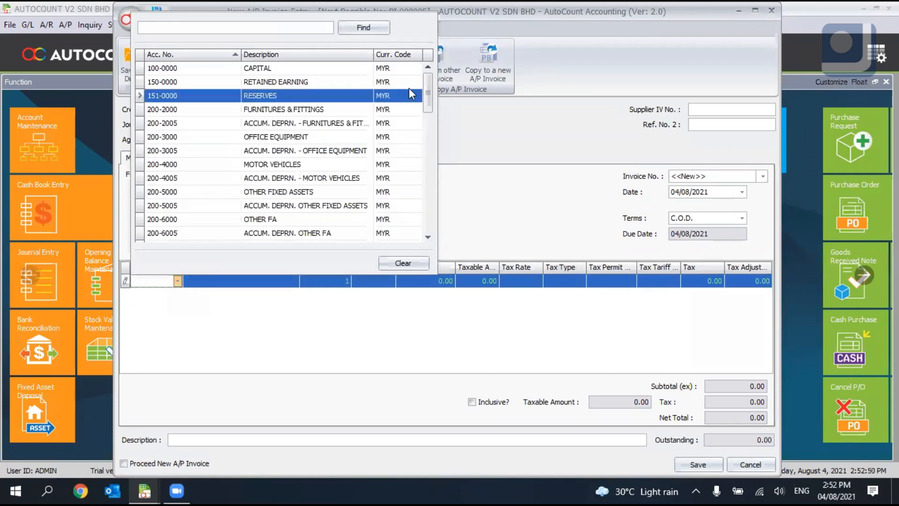
{"action": "scroll", "coordinate": [422, 211], "scroll_direction": "down", "scroll_amount": 10}
{"action": "scroll", "coordinate": [423, 196], "scroll_direction": "down", "scroll_amount": 5}
{"action": "scroll", "coordinate": [423, 185], "scroll_direction": "up", "scroll_amount": 3}
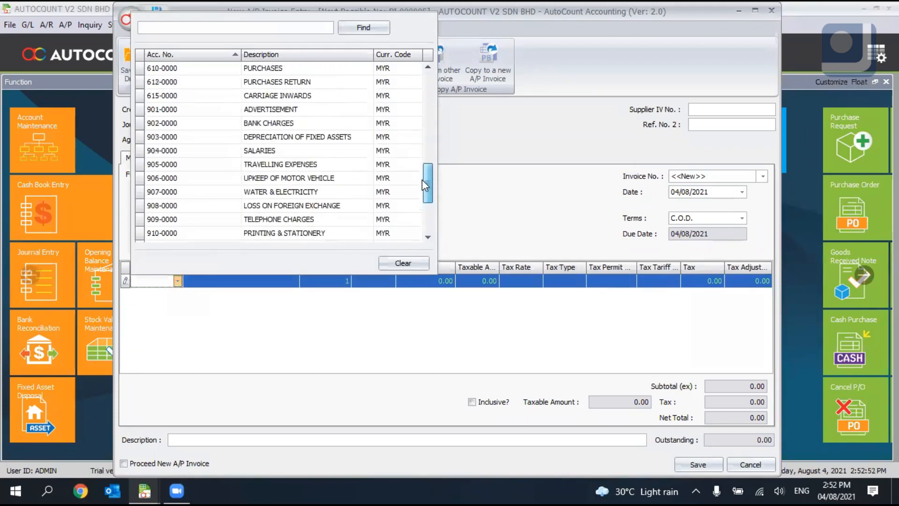
{"action": "scroll", "coordinate": [422, 179], "scroll_direction": "down", "scroll_amount": 3}
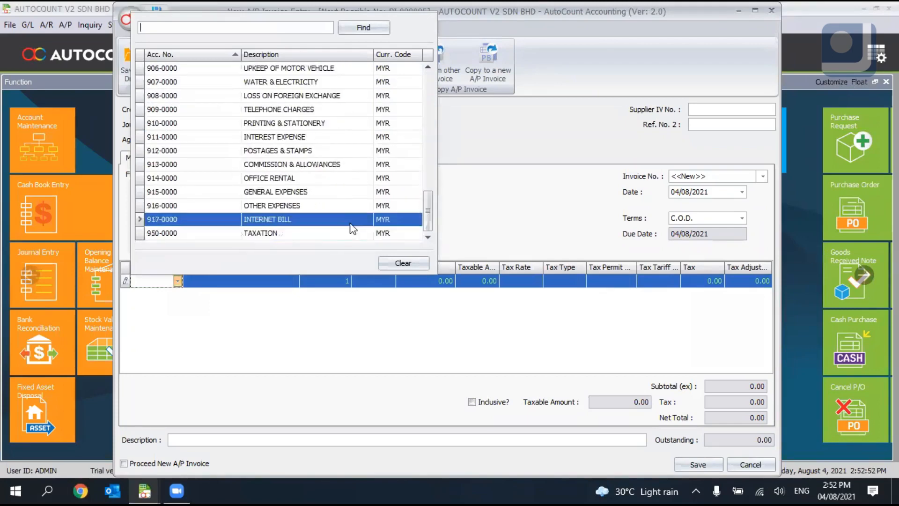
{"action": "left_click", "coordinate": [332, 207]}
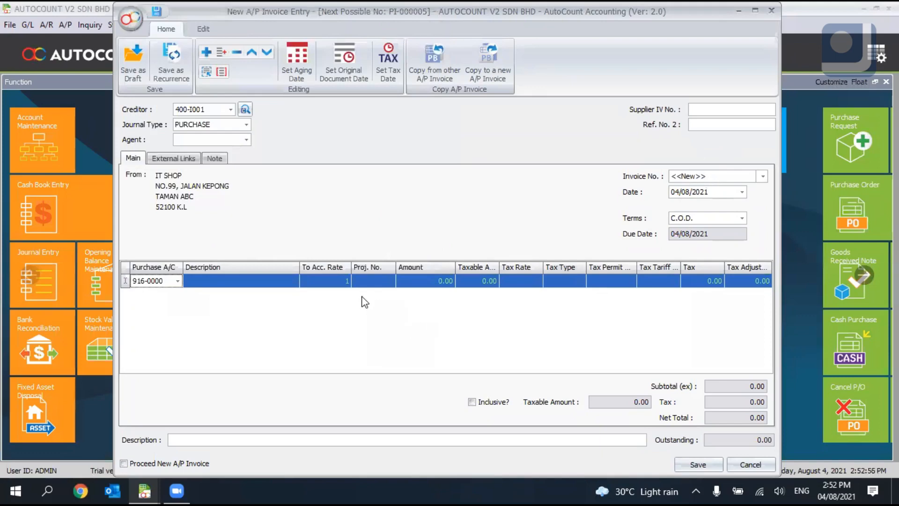
Enter 500 as the amount of the Other Expenses line and save the A/P invoice
{"action": "left_click", "coordinate": [417, 281]}
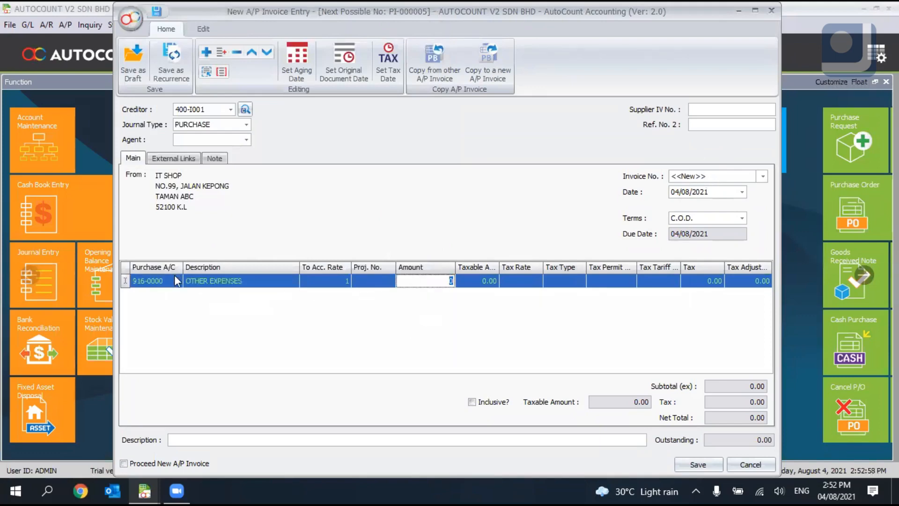
{"action": "type", "text": "500"}
{"action": "key", "text": "Return"}
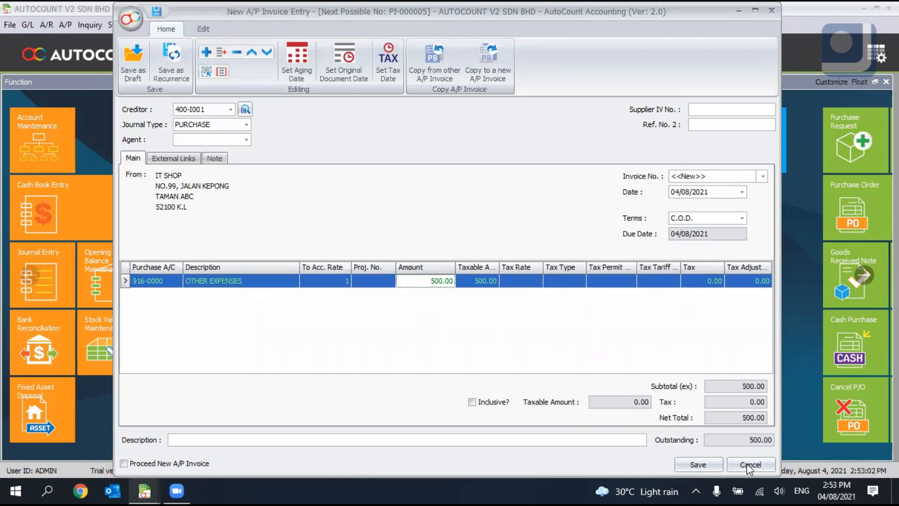
{"action": "left_click", "coordinate": [717, 462]}
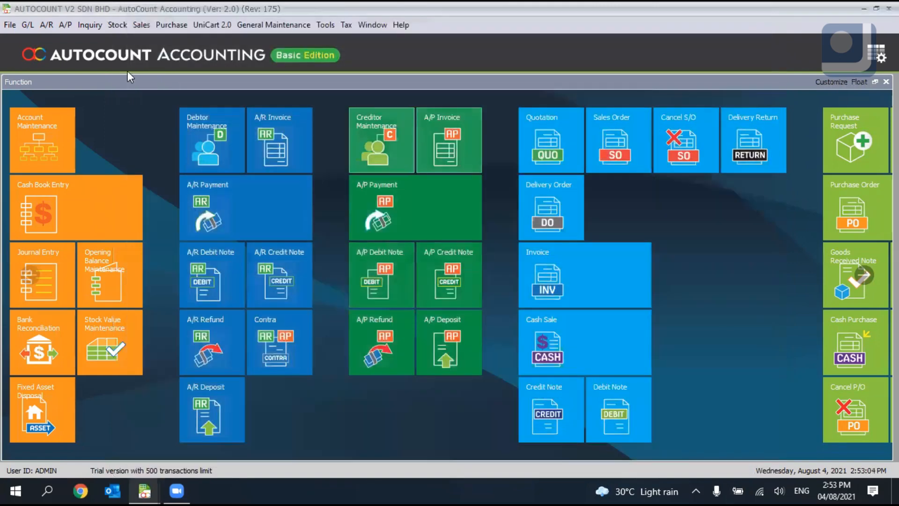
Create a new A/P payment for creditor IT SHOP, declining to open its existing unapplied payment
{"action": "left_click", "coordinate": [64, 24]}
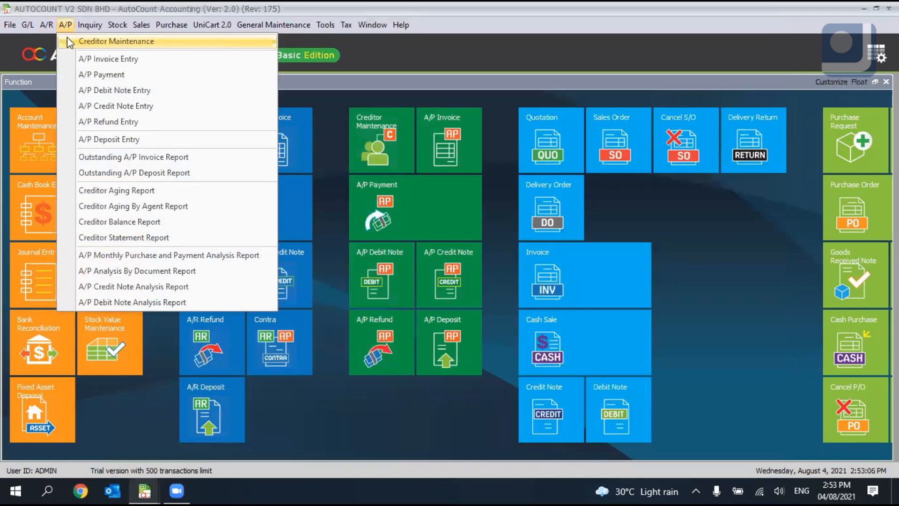
{"action": "left_click", "coordinate": [102, 76]}
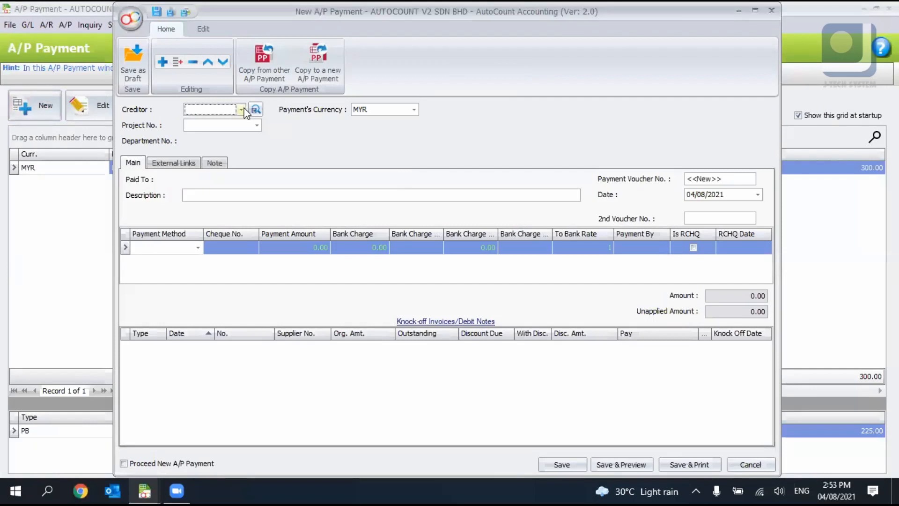
{"action": "left_click", "coordinate": [242, 110]}
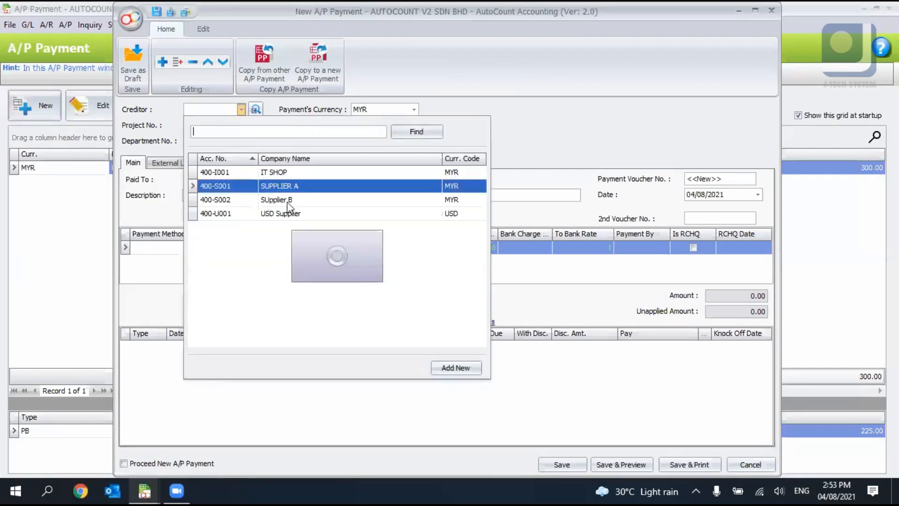
{"action": "left_click", "coordinate": [286, 174]}
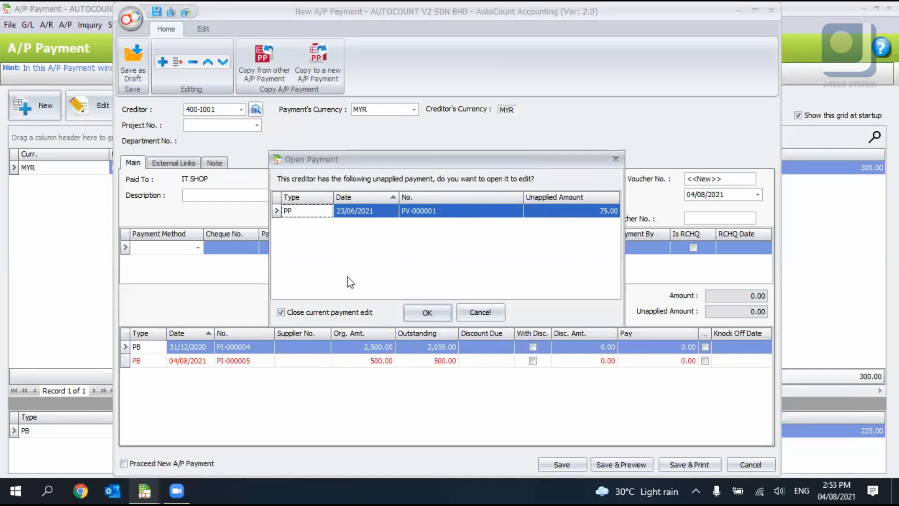
{"action": "left_click", "coordinate": [485, 313]}
Set the payment method to PBB and the payment amount to 300
{"action": "left_click", "coordinate": [198, 247]}
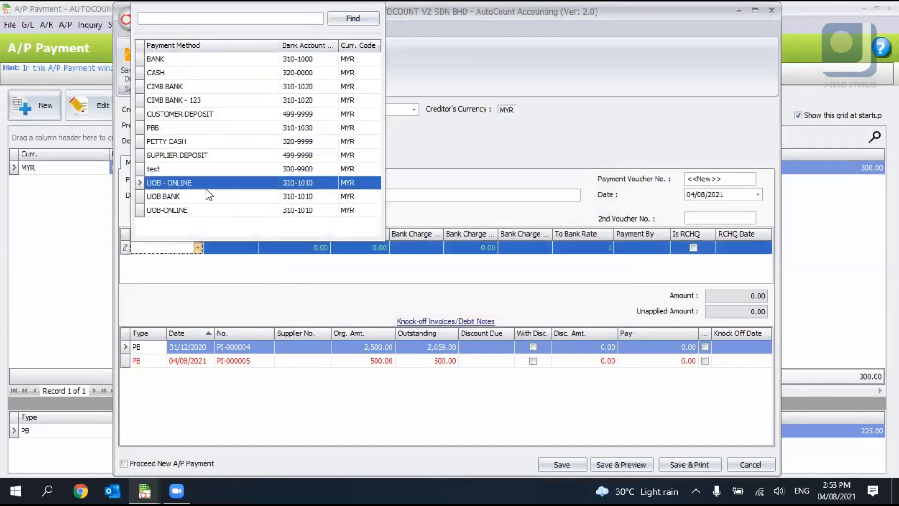
{"action": "left_click", "coordinate": [195, 129]}
{"action": "left_click", "coordinate": [315, 248]}
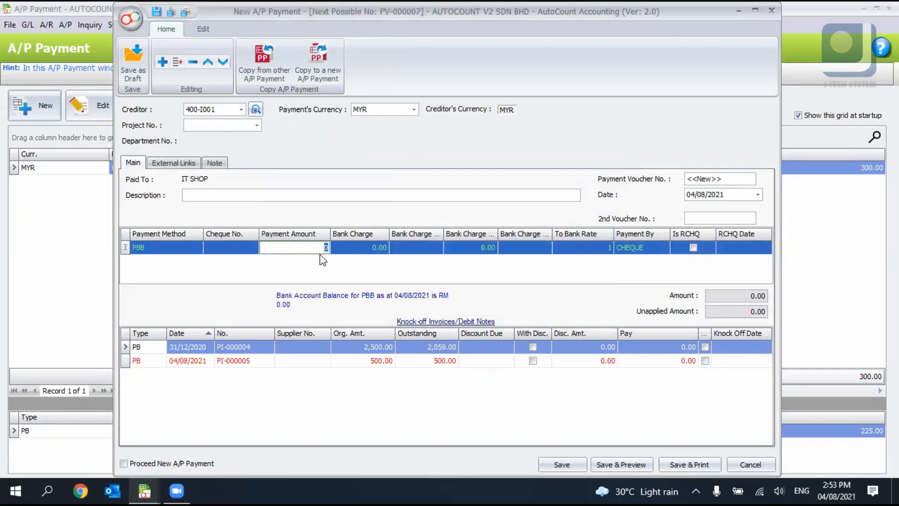
{"action": "type", "text": "4"}
{"action": "key", "text": "Return"}
Apply the payment to invoice PI-000005, save it without a cheque number, and close the A/P payment list
{"action": "left_click", "coordinate": [705, 361]}
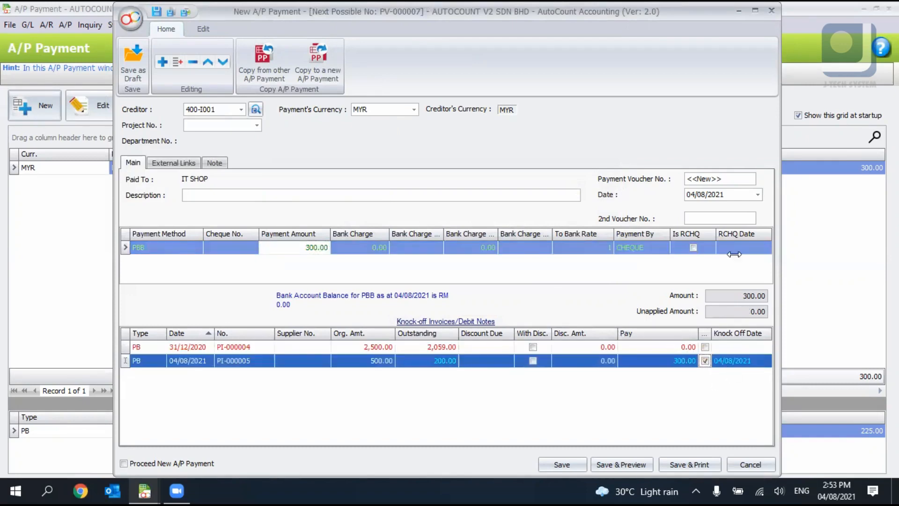
{"action": "left_click", "coordinate": [571, 468]}
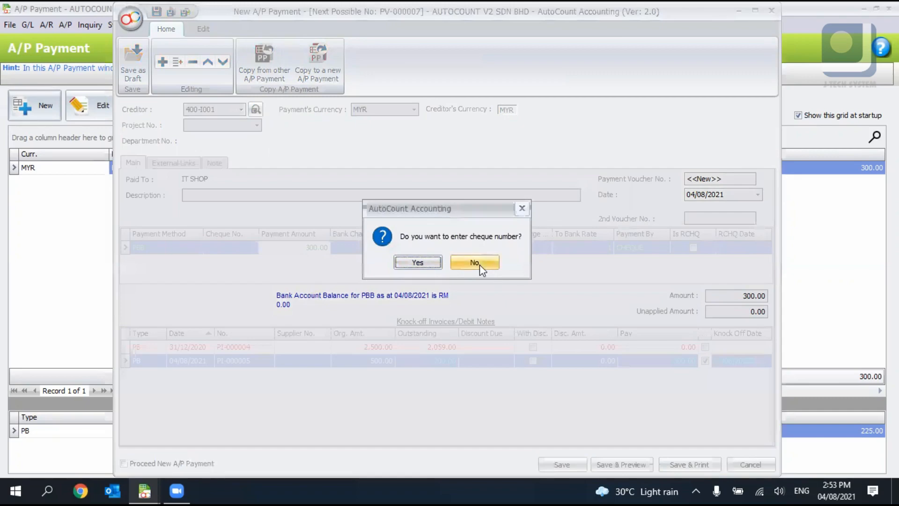
{"action": "left_click", "coordinate": [475, 262]}
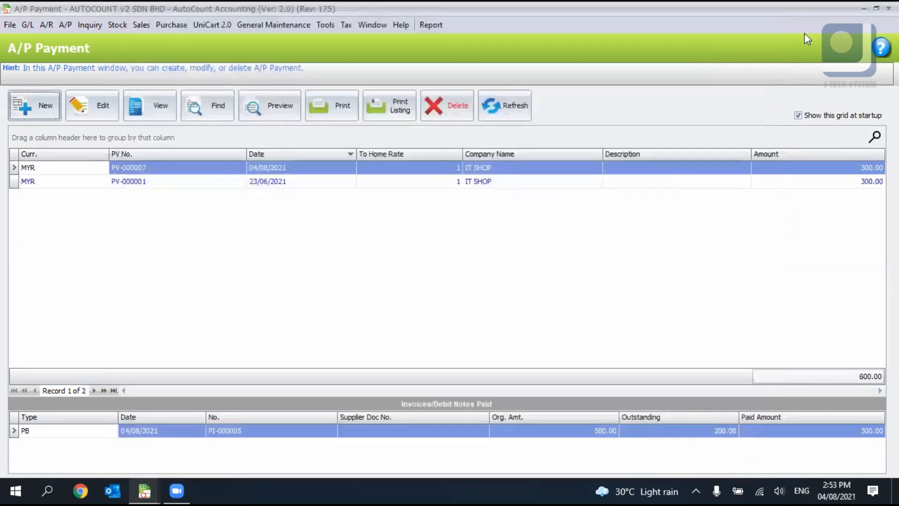
{"action": "key", "text": "Escape"}
Create a new A/P debit note for creditor IT SHOP and add an empty detail line
{"action": "left_click", "coordinate": [63, 23]}
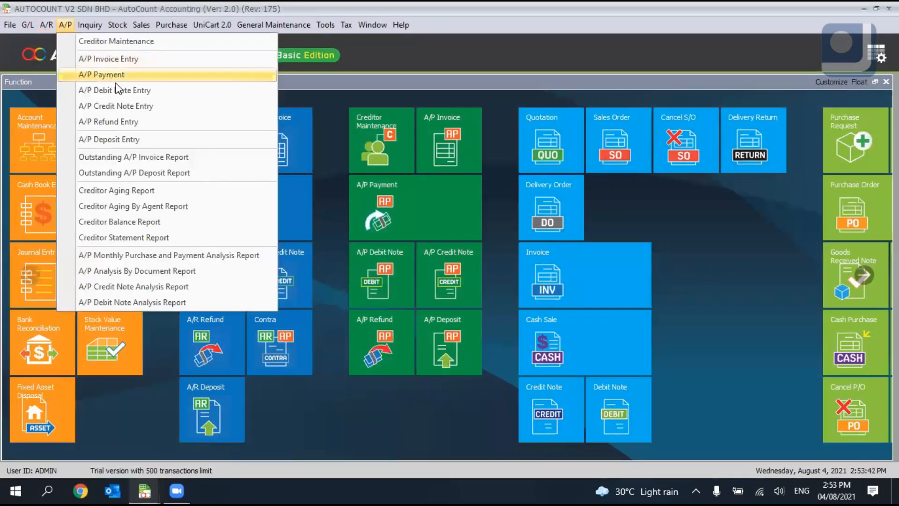
{"action": "left_click", "coordinate": [123, 91]}
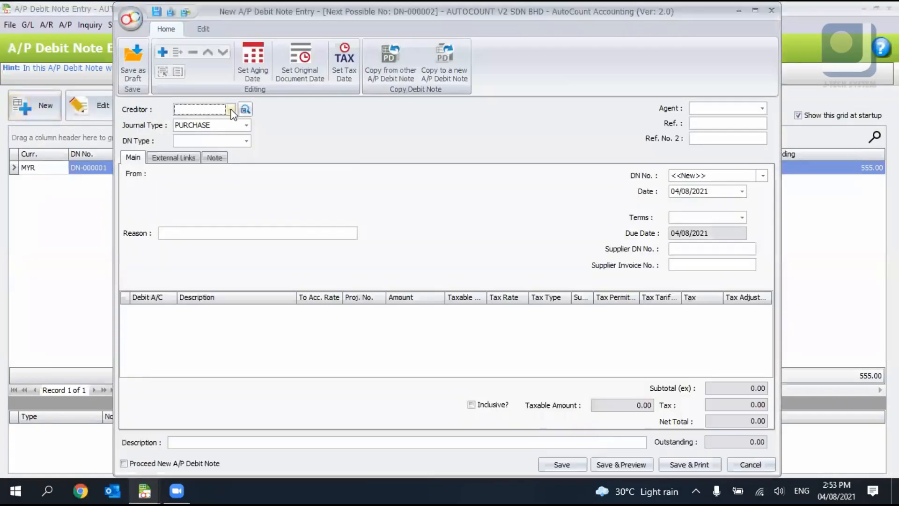
{"action": "left_click", "coordinate": [231, 111]}
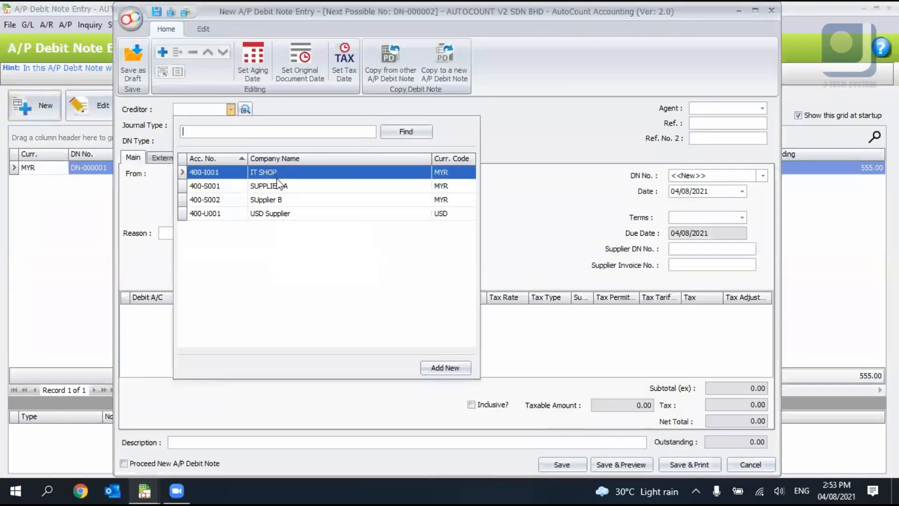
{"action": "key", "text": "Return"}
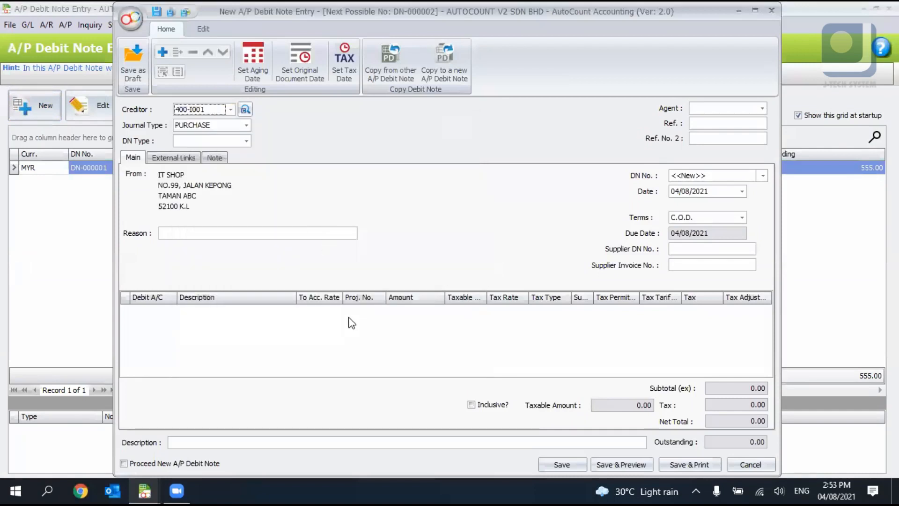
{"action": "left_click", "coordinate": [285, 230]}
{"action": "right_click", "coordinate": [416, 329]}
{"action": "left_click", "coordinate": [427, 330]}
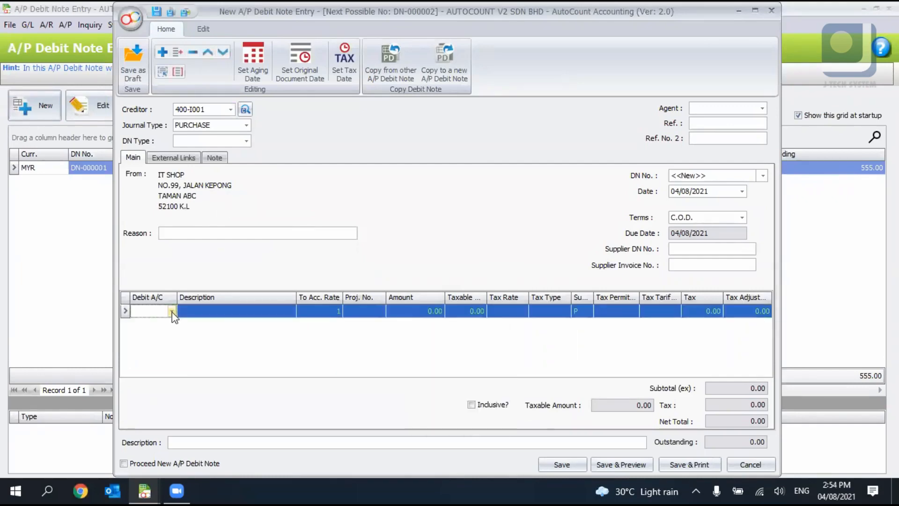
Assign debit account 915-0000 General Expenses to the debit note's detail line with an amount of 100
{"action": "left_click", "coordinate": [173, 310]}
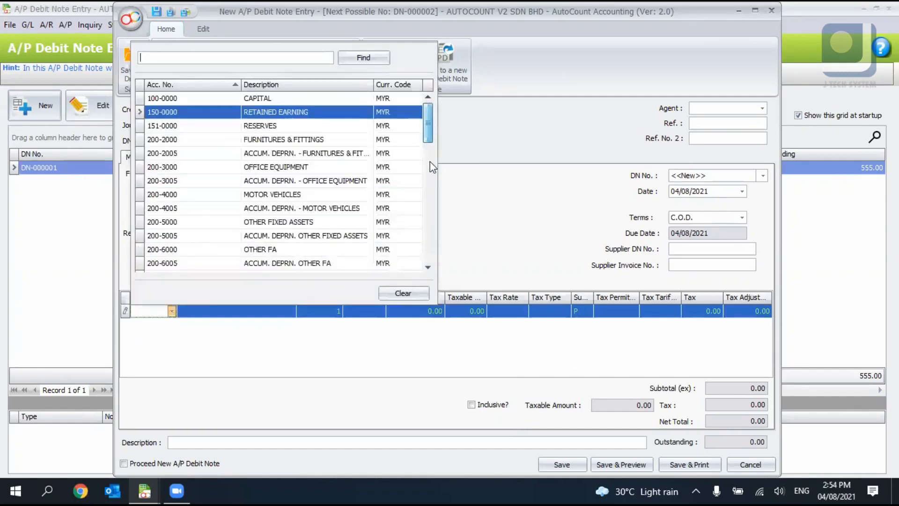
{"action": "scroll", "coordinate": [424, 201], "scroll_direction": "down", "scroll_amount": 10}
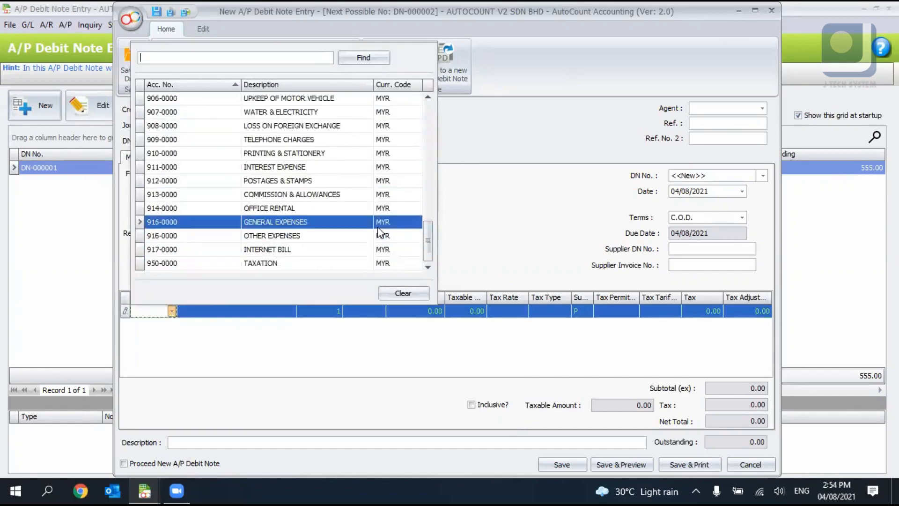
{"action": "left_click", "coordinate": [379, 227]}
{"action": "left_click", "coordinate": [403, 311]}
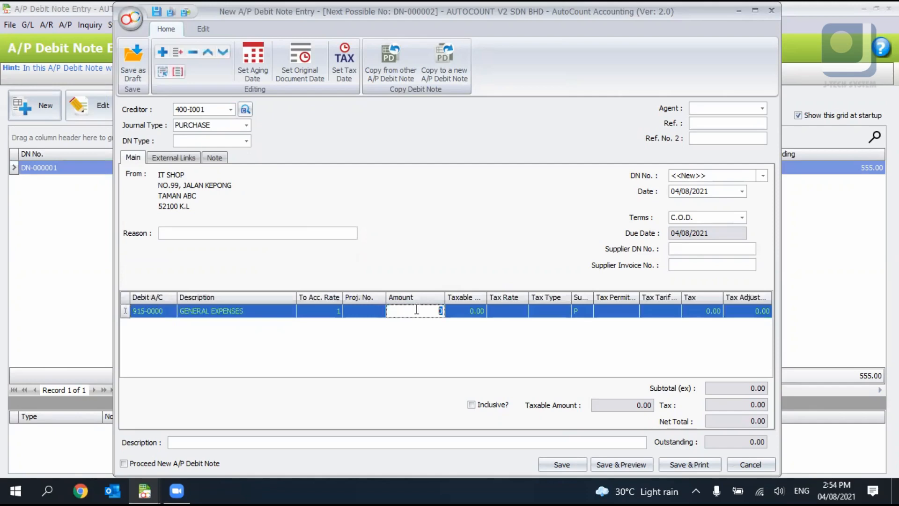
{"action": "type", "text": "100"}
{"action": "key", "text": "Return"}
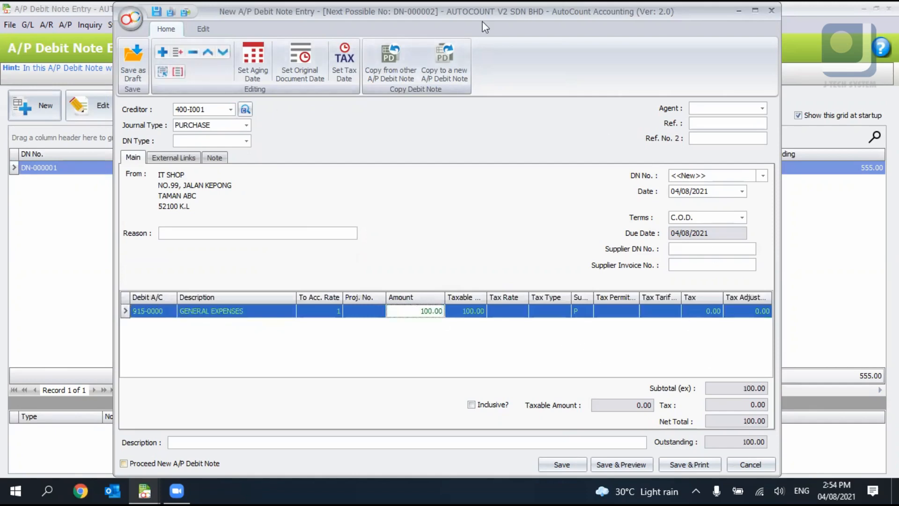
Review the debit note's posting details for its debit and credit entries, and return to the entry form
{"action": "left_click", "coordinate": [204, 30]}
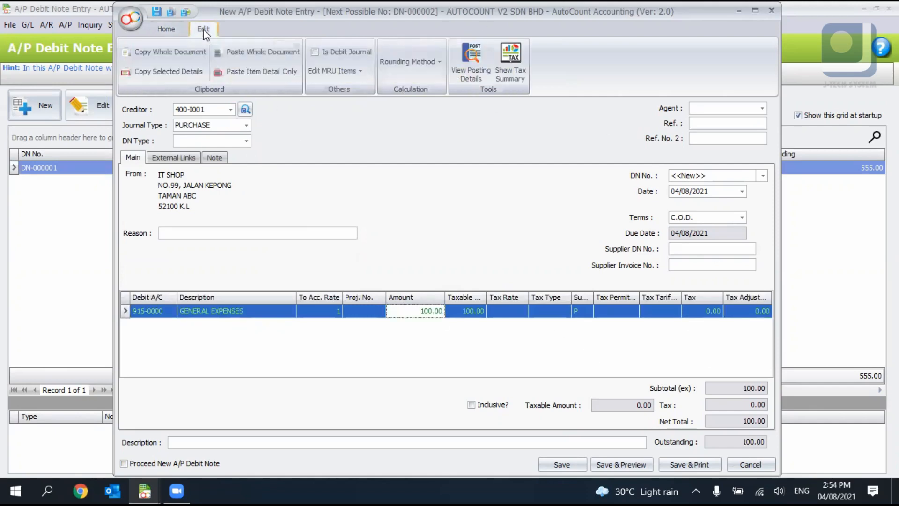
{"action": "left_click", "coordinate": [479, 71]}
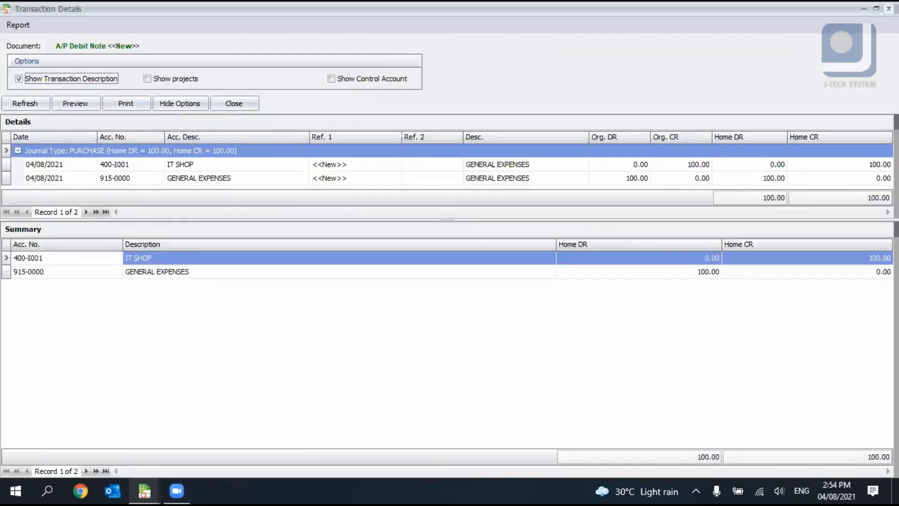
{"action": "left_click", "coordinate": [889, 9]}
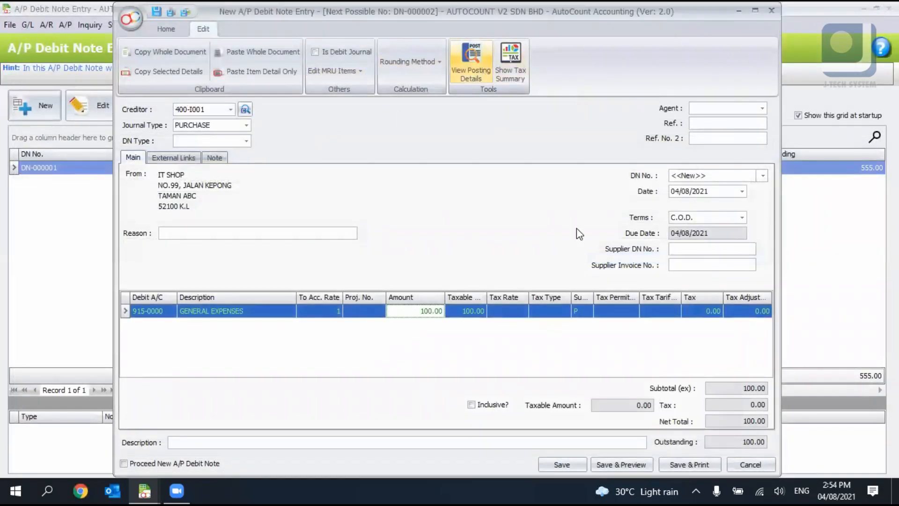
Save the A/P debit note with the reason left blank
{"action": "left_click", "coordinate": [568, 465]}
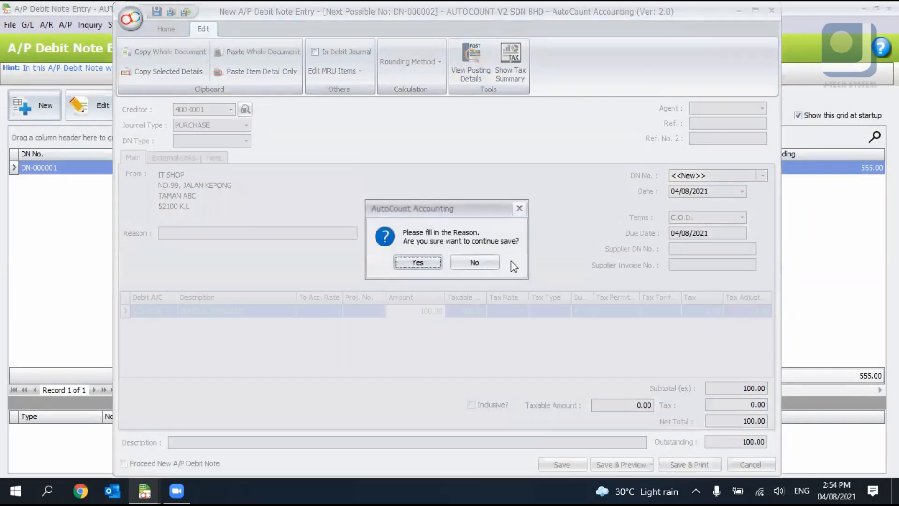
{"action": "left_click", "coordinate": [487, 260]}
{"action": "left_click", "coordinate": [554, 455]}
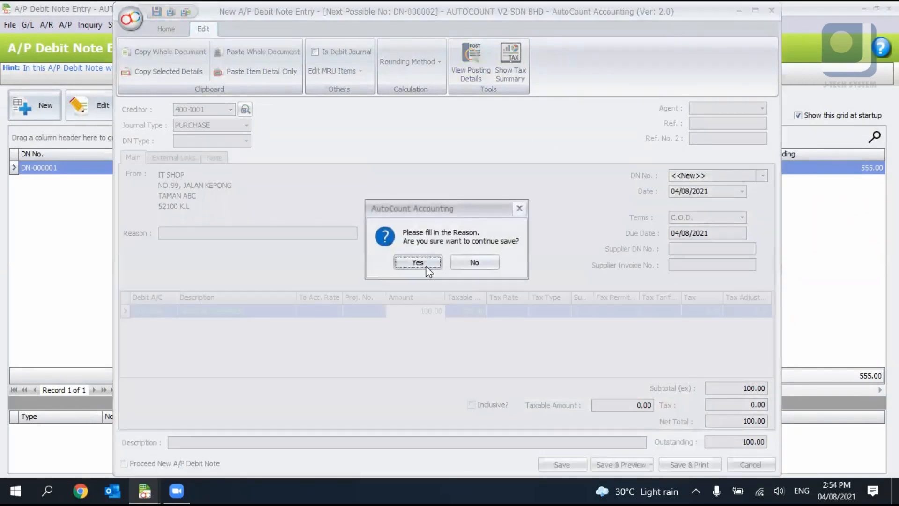
{"action": "left_click", "coordinate": [425, 264]}
{"action": "left_click", "coordinate": [426, 264]}
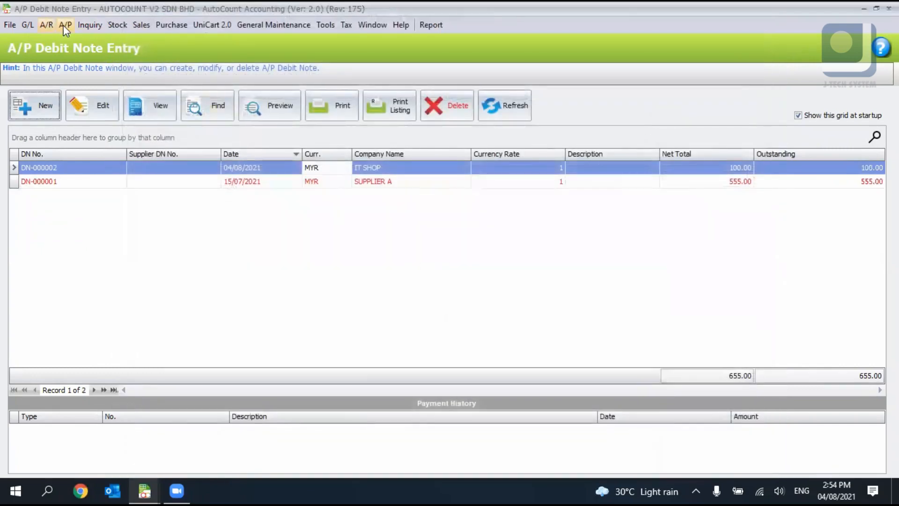
Create a new A/P credit note for creditor IT SHOP
{"action": "left_click", "coordinate": [65, 26]}
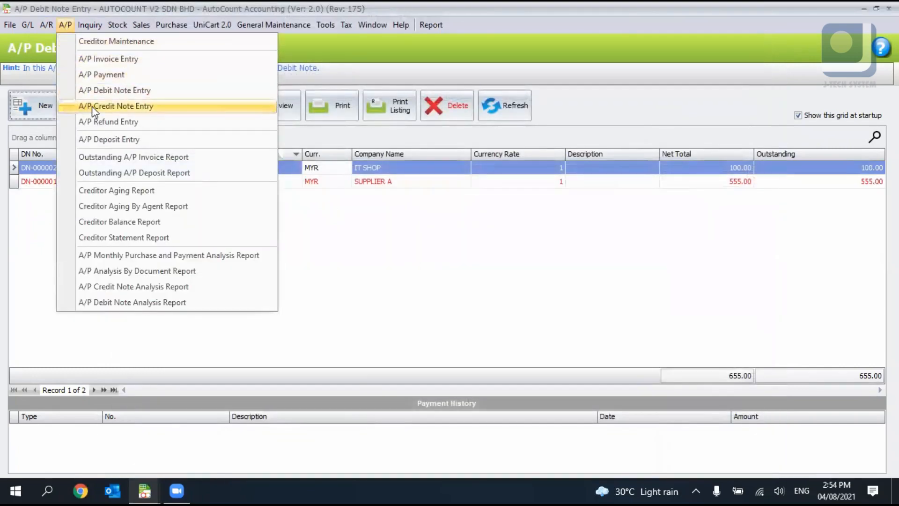
{"action": "left_click", "coordinate": [39, 113]}
{"action": "left_click", "coordinate": [38, 108]}
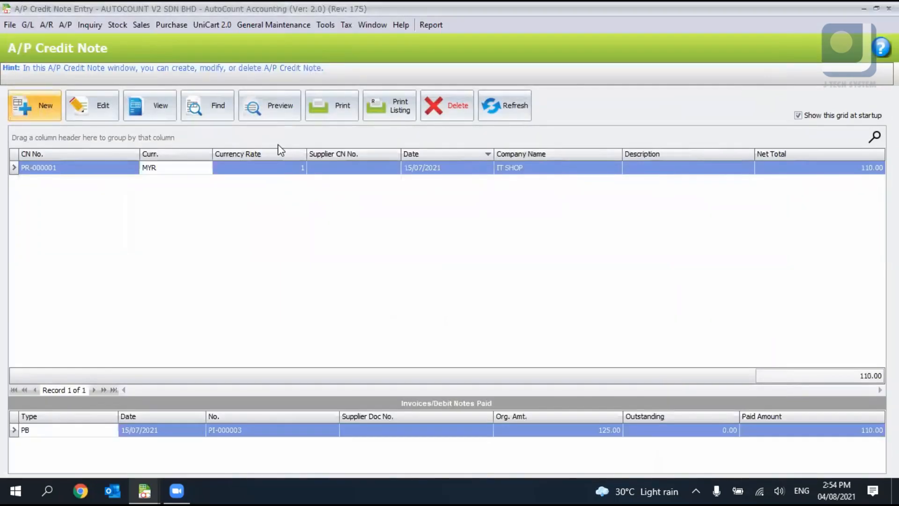
{"action": "left_click", "coordinate": [230, 109]}
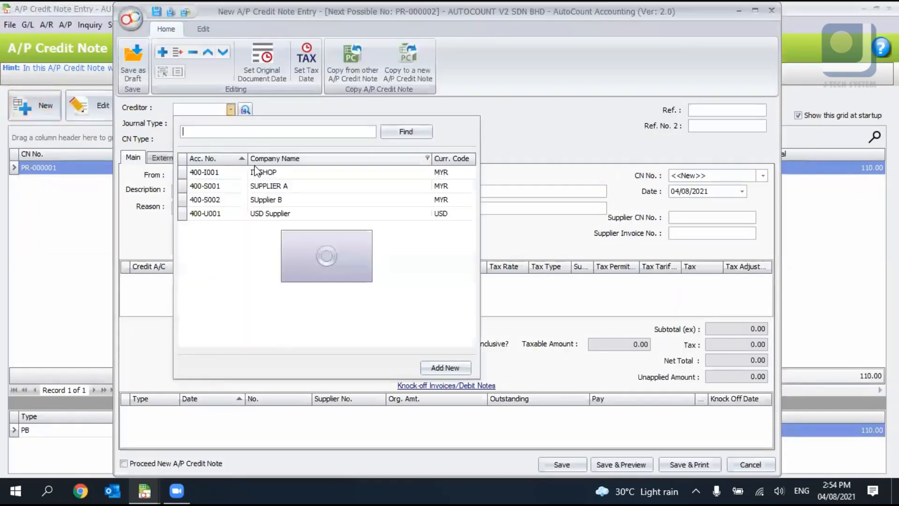
{"action": "left_click", "coordinate": [256, 172]}
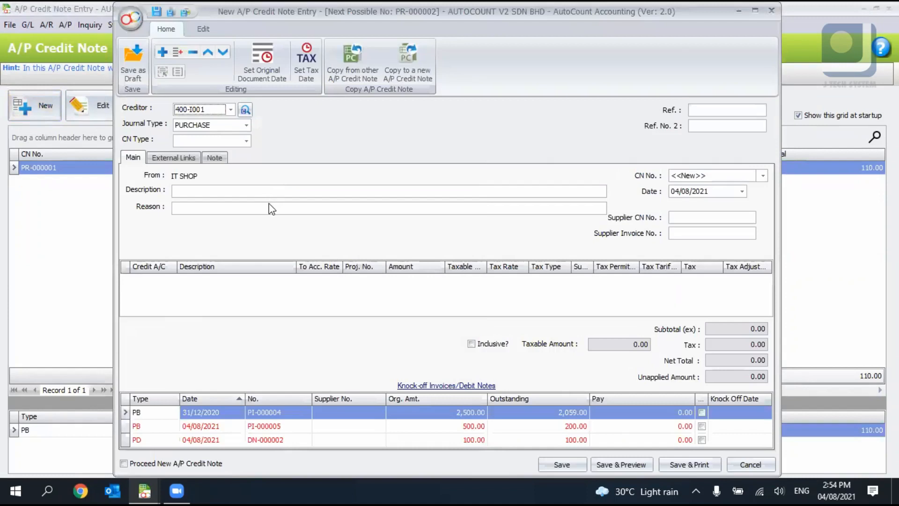
Set the credit note's CN type to DISCOUNT and enter DISCOUNT as the reason
{"action": "left_click", "coordinate": [246, 141]}
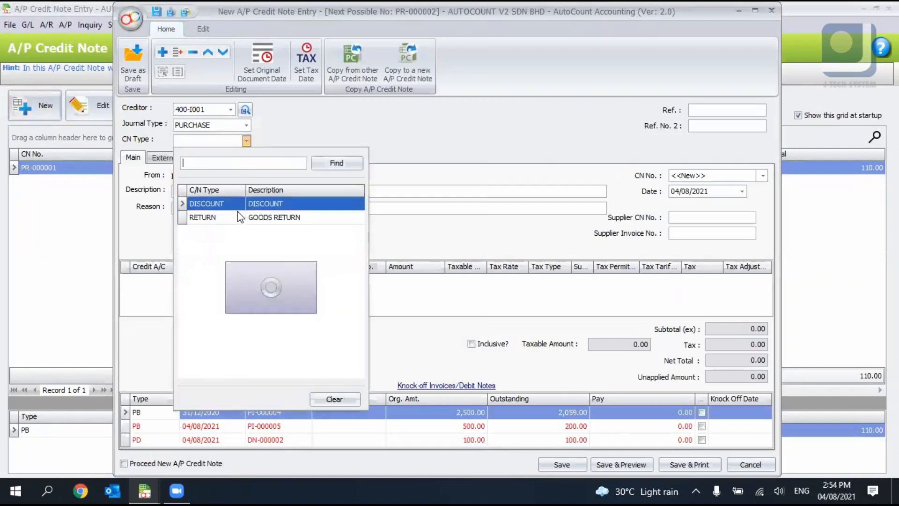
{"action": "left_click", "coordinate": [237, 206]}
{"action": "left_click", "coordinate": [237, 215]}
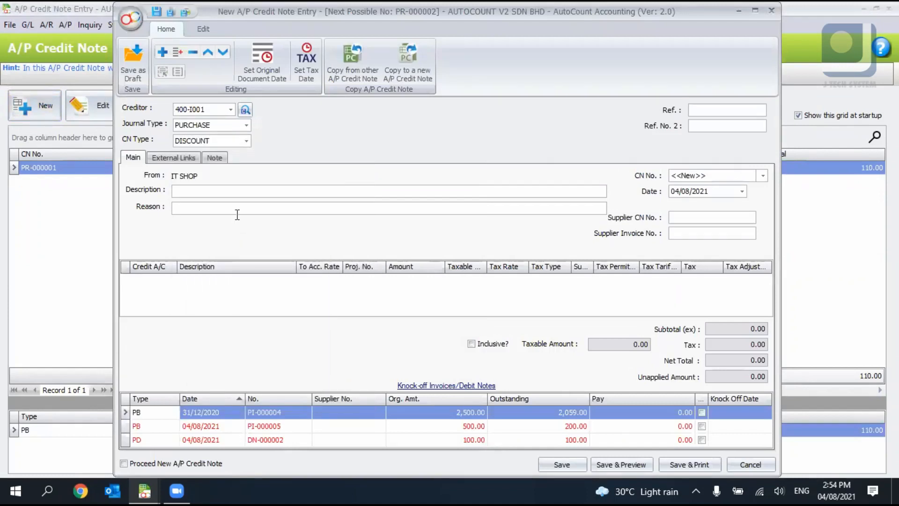
{"action": "type", "text": "DISO"}
Add a detail line to the credit note with credit account 916-0000 Other Expenses and an amount of 100
{"action": "right_click", "coordinate": [436, 295]}
{"action": "left_click", "coordinate": [453, 294]}
{"action": "left_click", "coordinate": [172, 282]}
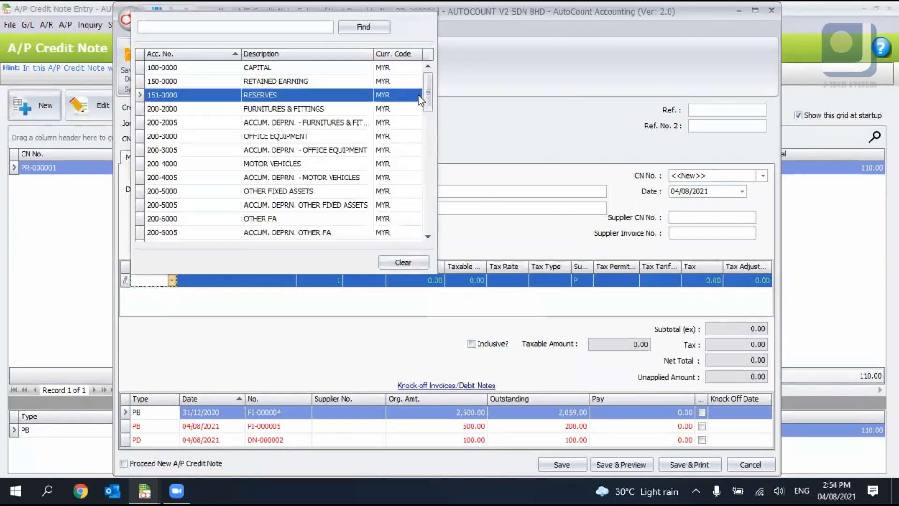
{"action": "scroll", "coordinate": [427, 99], "scroll_direction": "down", "scroll_amount": 3}
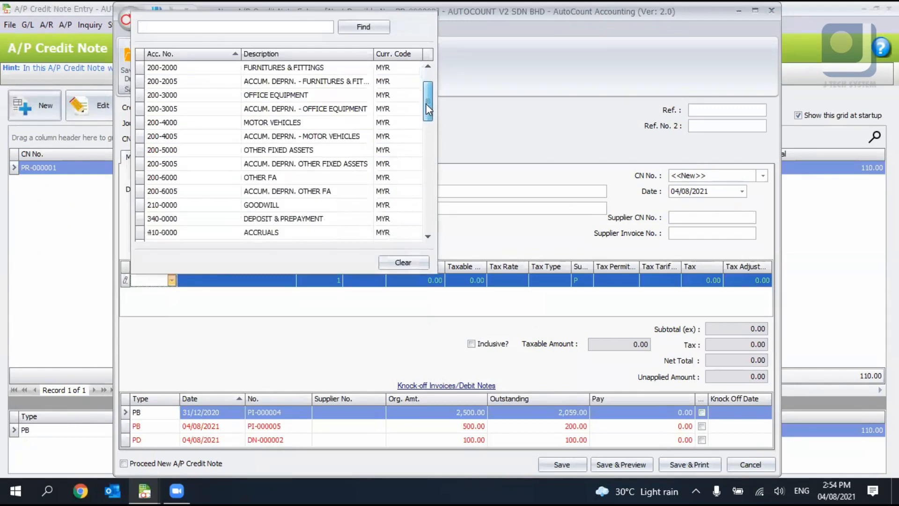
{"action": "left_click", "coordinate": [457, 111]}
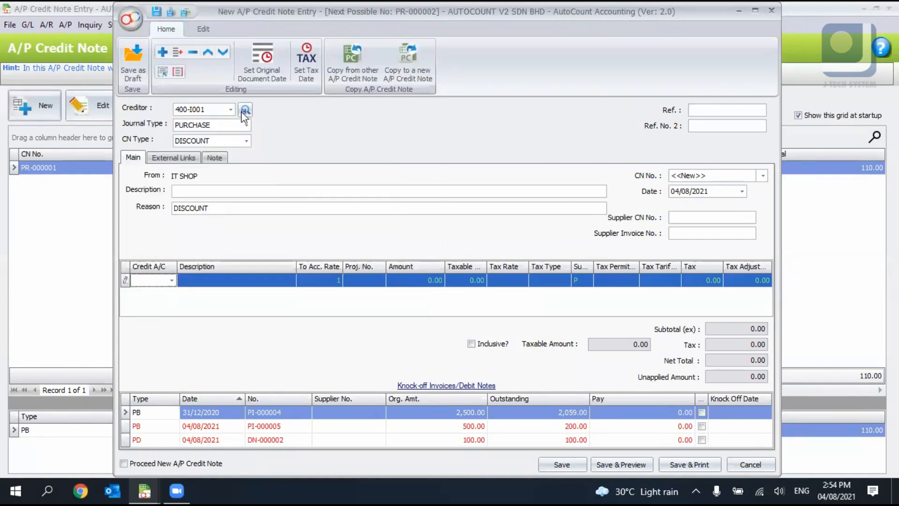
{"action": "left_click", "coordinate": [172, 280]}
{"action": "left_click_drag", "start_coordinate": [429, 100], "coordinate": [427, 230]}
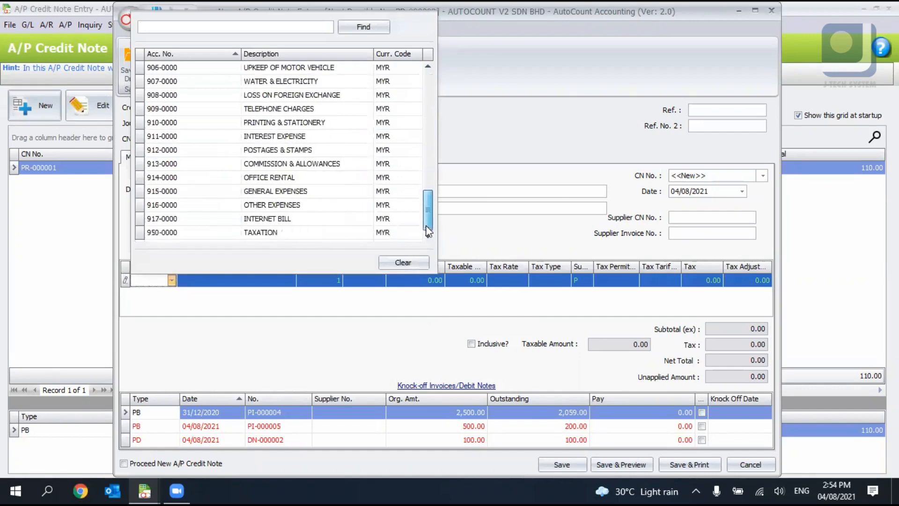
{"action": "left_click", "coordinate": [313, 211]}
{"action": "left_click", "coordinate": [413, 281]}
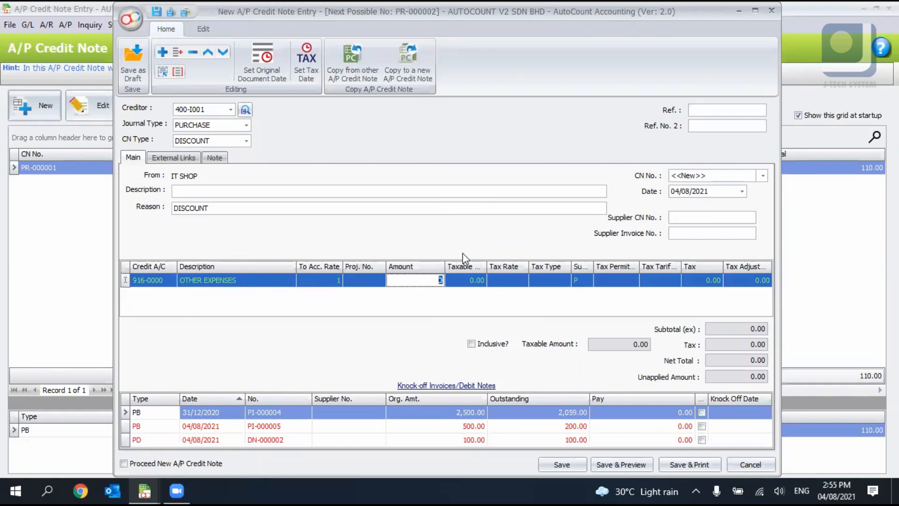
{"action": "type", "text": "00"}
Knock off debit note DN-000002 with the credit note, save it, and close the A/P credit note list
{"action": "left_click", "coordinate": [701, 441]}
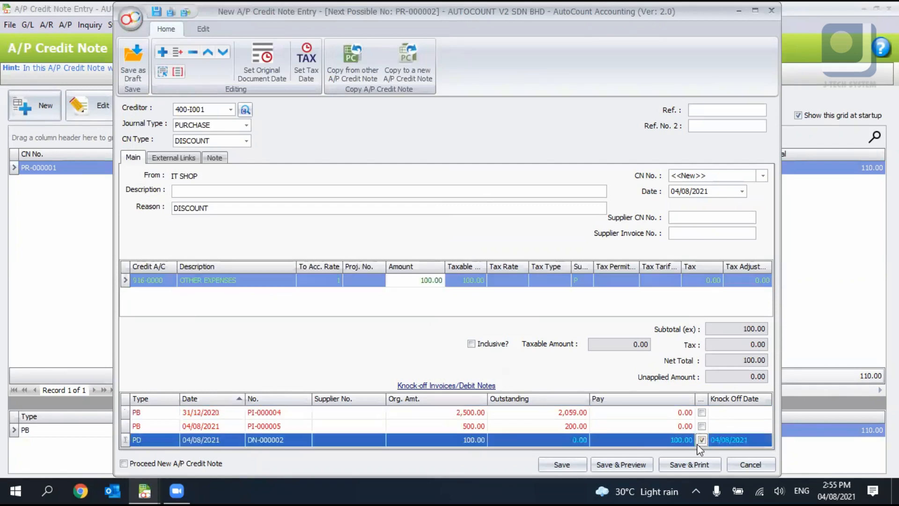
{"action": "left_click", "coordinate": [554, 463]}
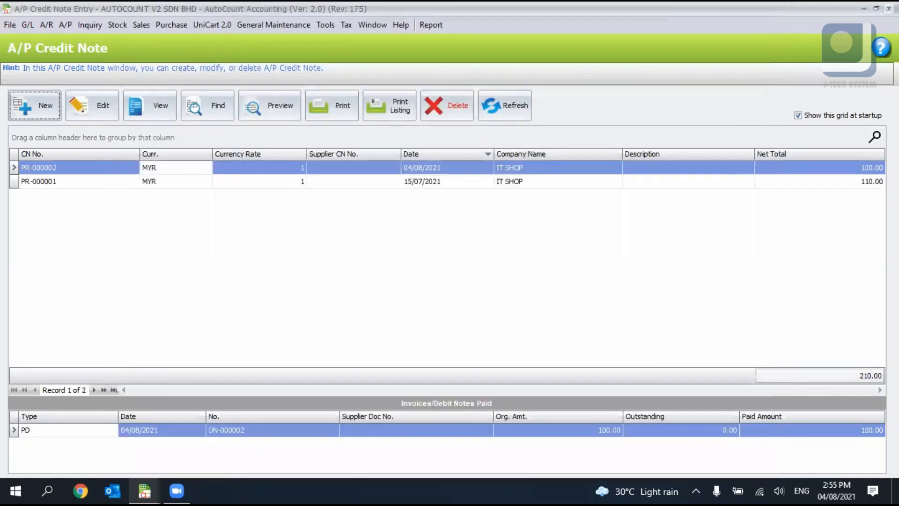
{"action": "left_click", "coordinate": [889, 9]}
{"action": "key", "text": "Escape"}
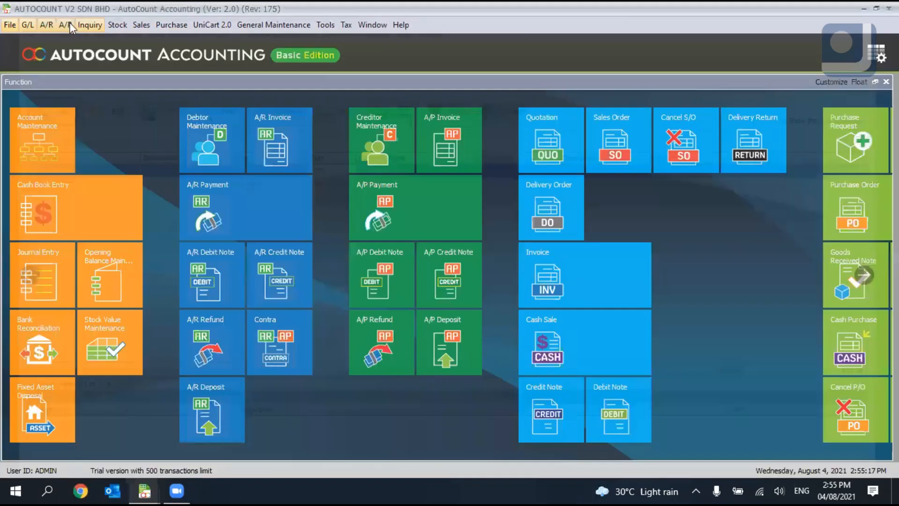
Create a new A/P deposit with SUPPLIER DEPOSIT as the deposit account
{"action": "left_click", "coordinate": [70, 26]}
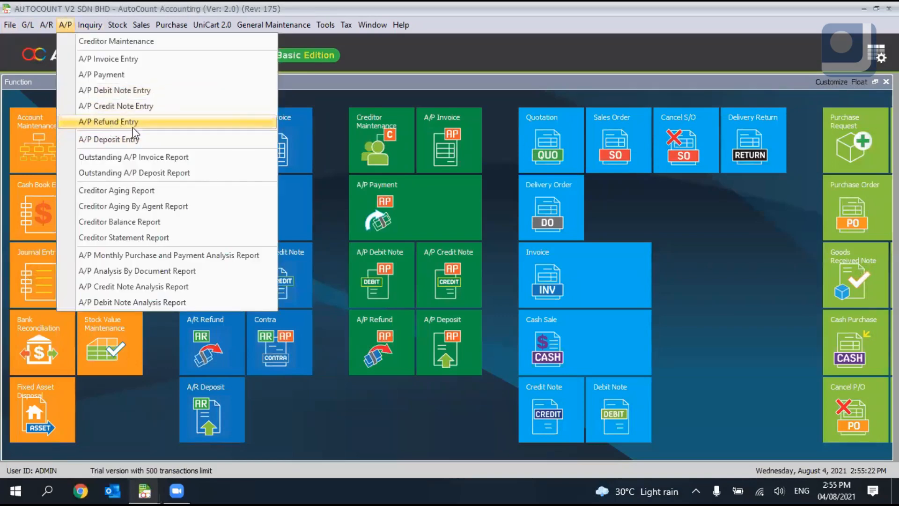
{"action": "left_click", "coordinate": [136, 140]}
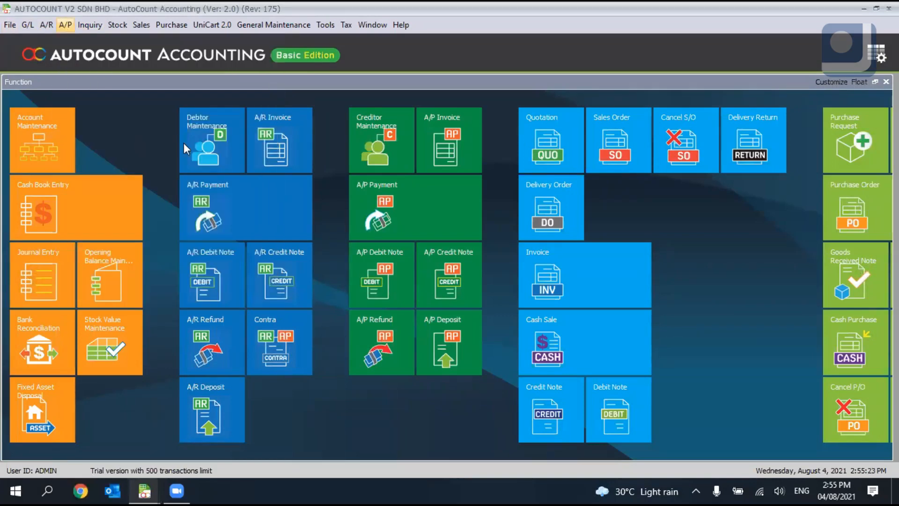
{"action": "left_click", "coordinate": [32, 117]}
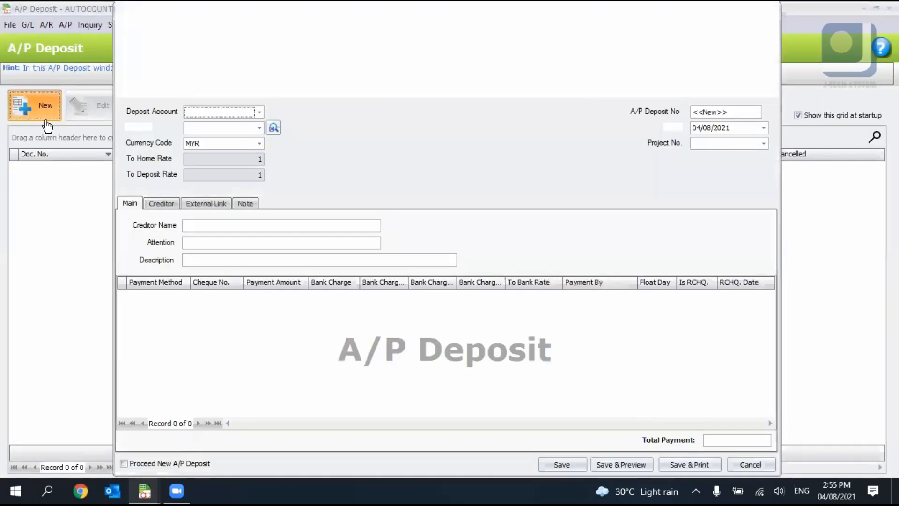
{"action": "left_click", "coordinate": [259, 112]}
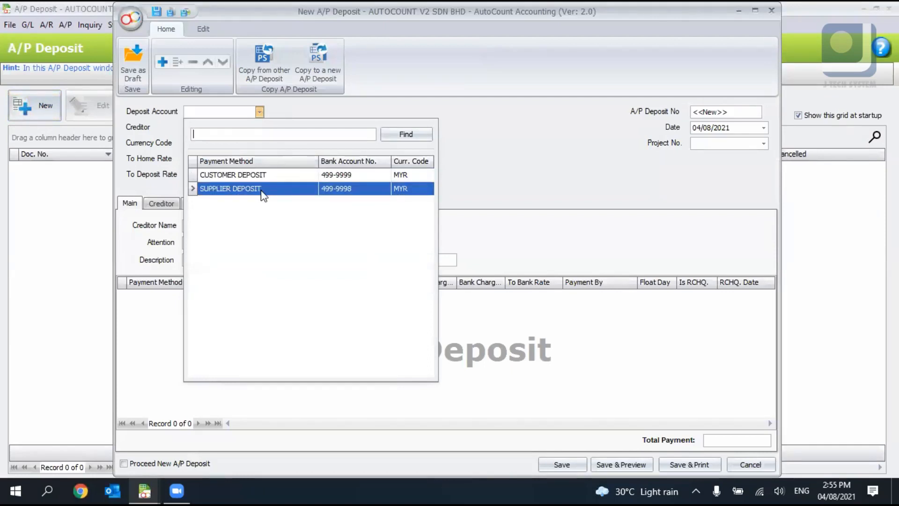
{"action": "left_click", "coordinate": [274, 192]}
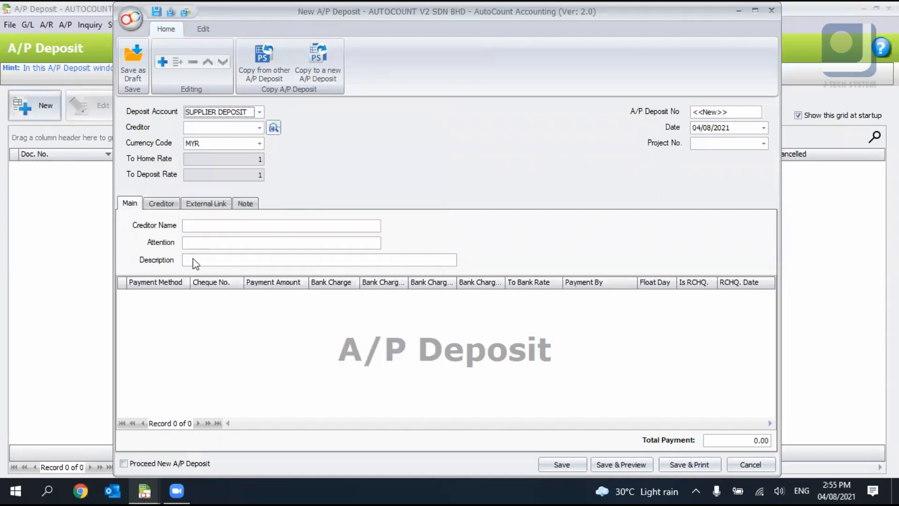
Add a payment line to the deposit using payment method PBB
{"action": "right_click", "coordinate": [195, 316]}
{"action": "left_click", "coordinate": [206, 317]}
{"action": "left_click", "coordinate": [185, 296]}
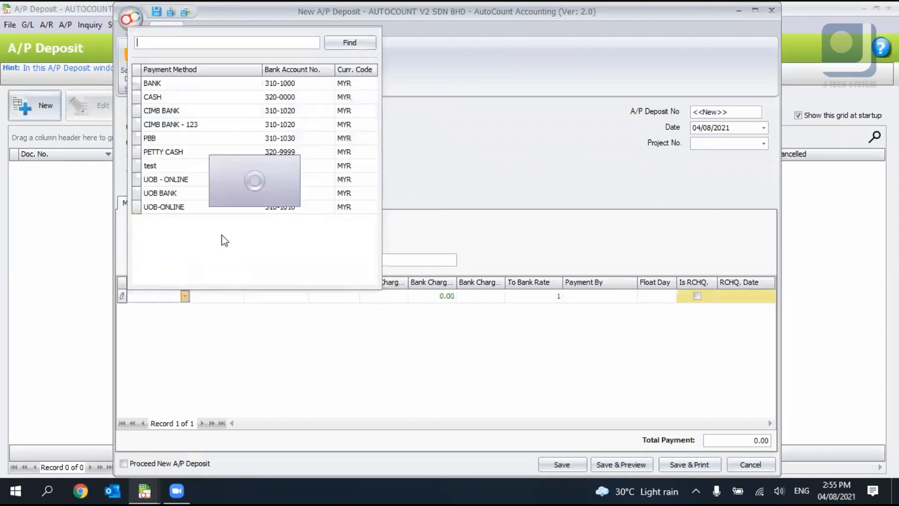
{"action": "left_click", "coordinate": [218, 138]}
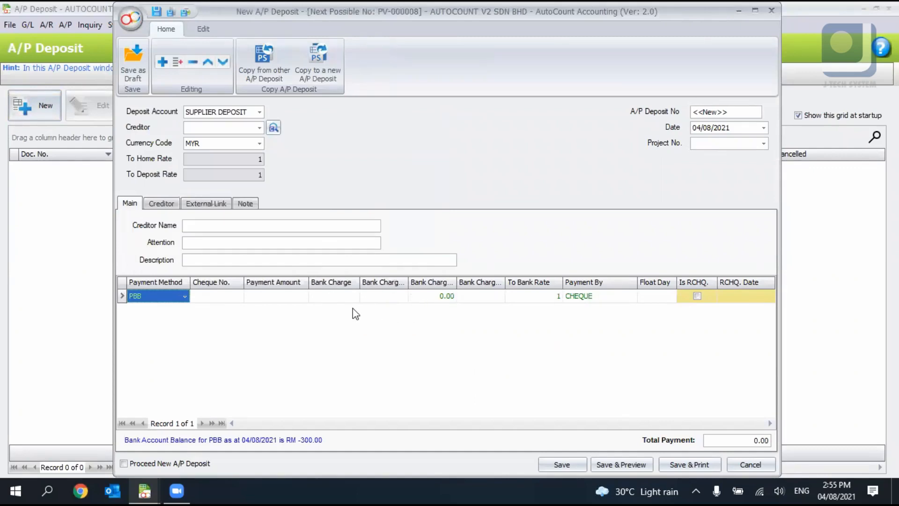
Set the PBB line's payment amount to 1,000 and save the deposit without a cheque number
{"action": "left_click", "coordinate": [295, 296]}
{"action": "type", "text": "1,"}
{"action": "type", "text": "000"}
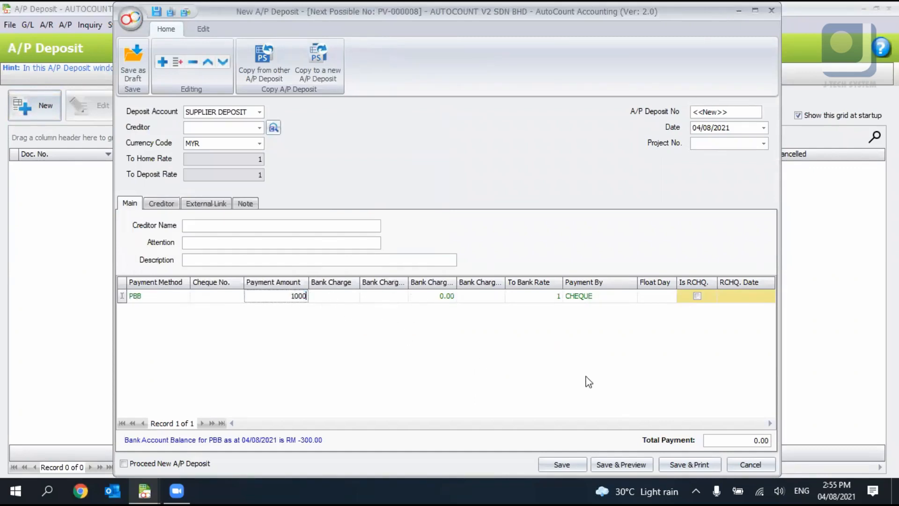
{"action": "key", "text": "Return"}
{"action": "left_click", "coordinate": [561, 464]}
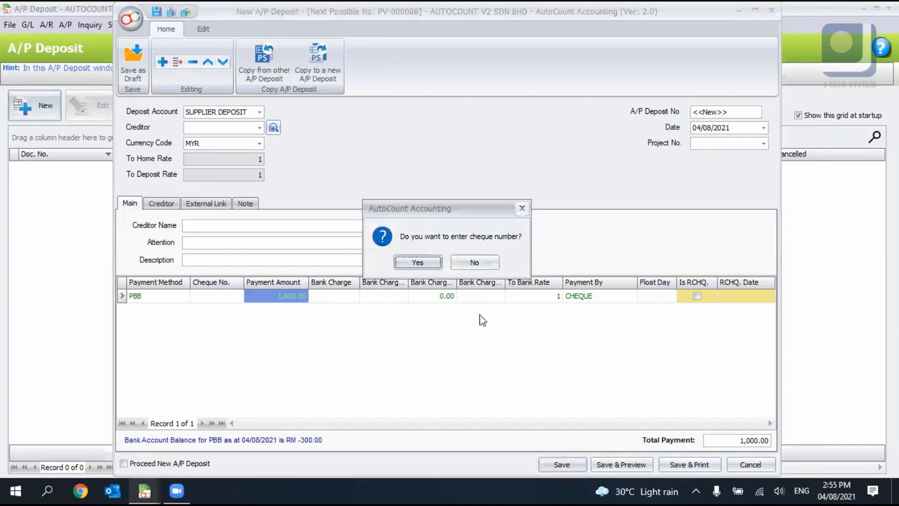
{"action": "left_click", "coordinate": [454, 259]}
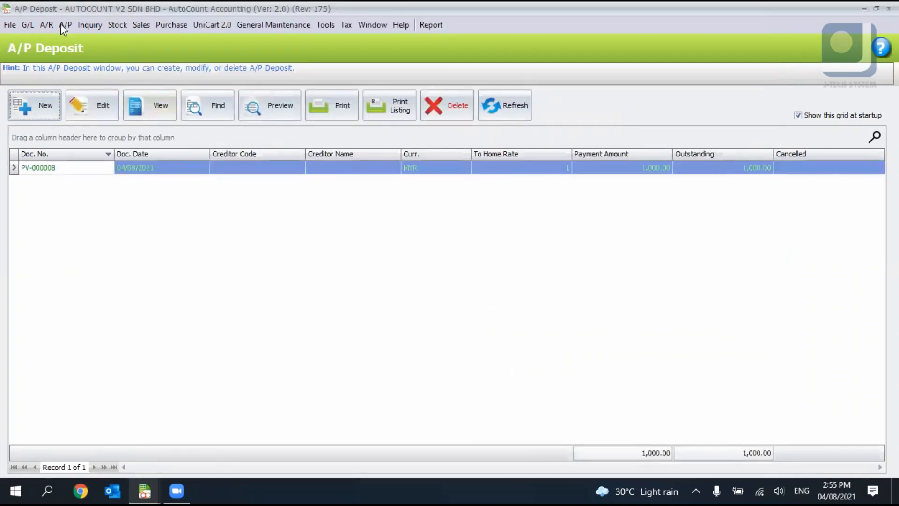
View the details of deposit PV-000008, including its forfeit and refund options, and close the A/P deposit list
{"action": "left_click", "coordinate": [66, 24]}
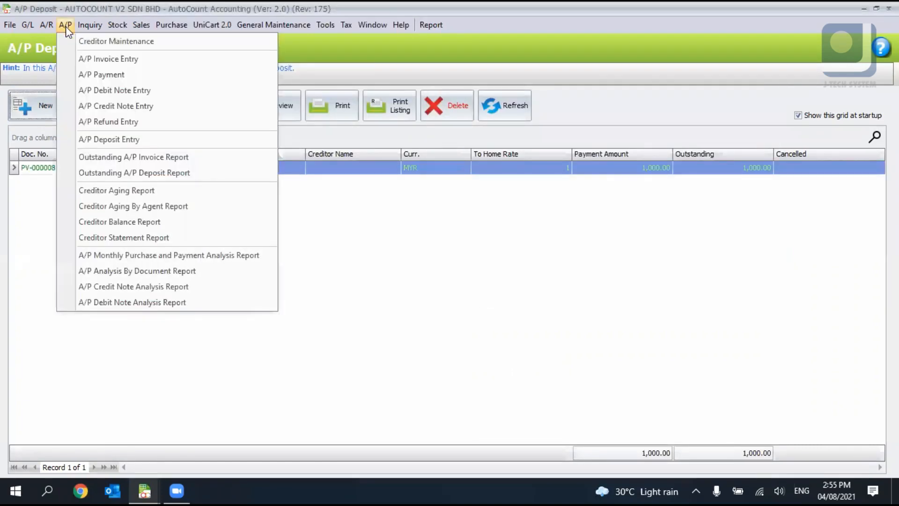
{"action": "left_click", "coordinate": [66, 24]}
{"action": "left_click", "coordinate": [159, 108]}
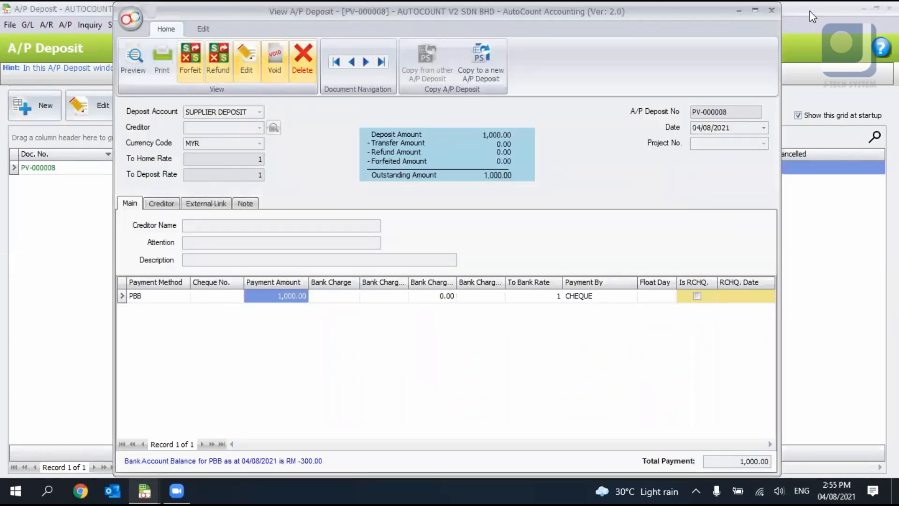
{"action": "left_click", "coordinate": [773, 9]}
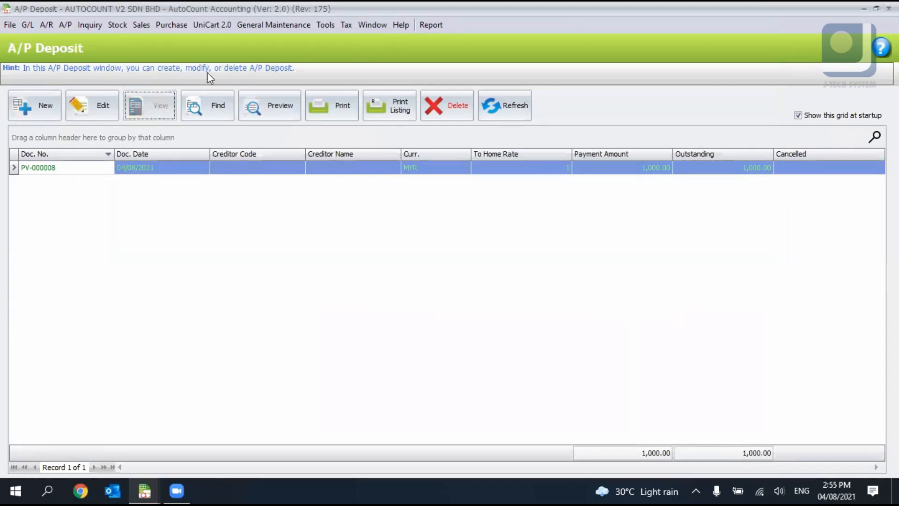
{"action": "key", "text": "Escape"}
Open the Creditor Aging report for accounts payable
{"action": "left_click", "coordinate": [65, 25]}
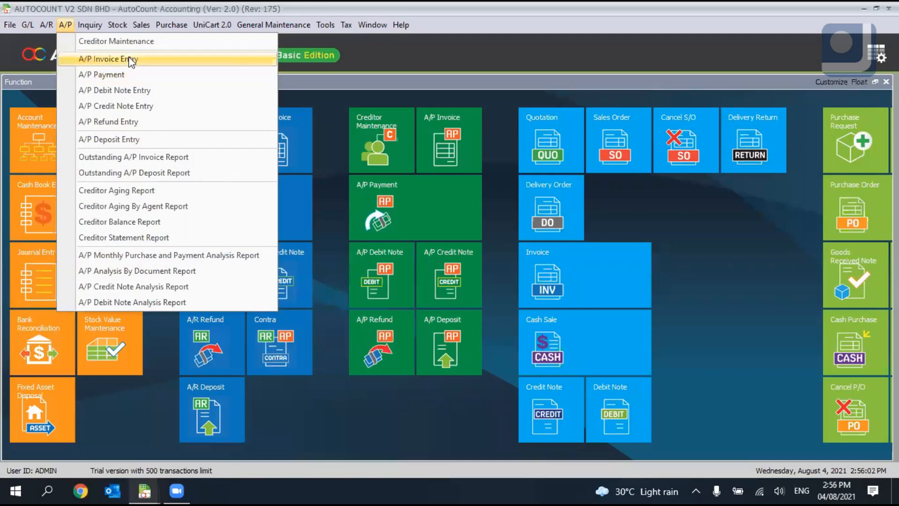
{"action": "left_click", "coordinate": [253, 93]}
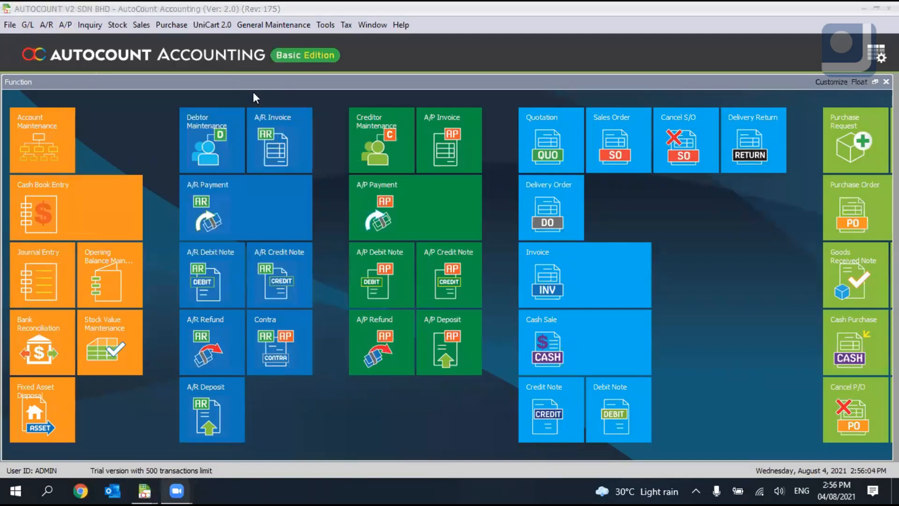
{"action": "left_click", "coordinate": [66, 25]}
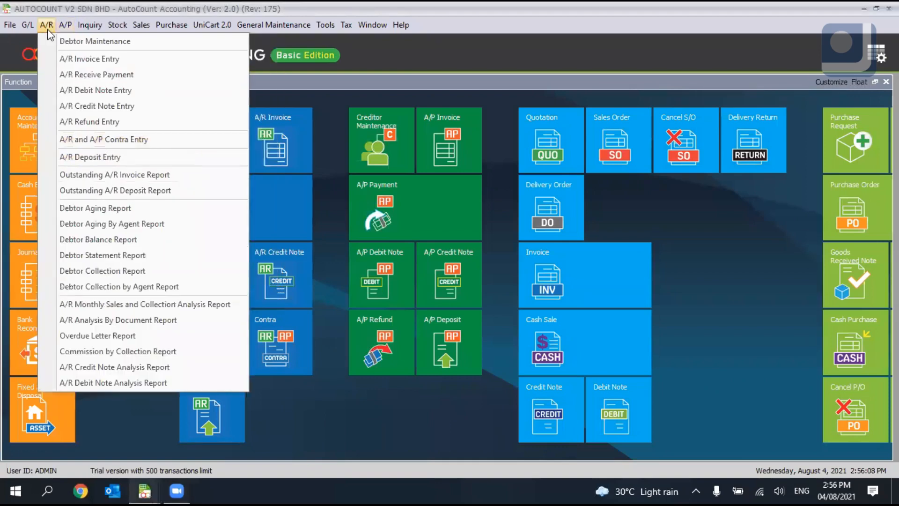
{"action": "left_click", "coordinate": [47, 25]}
{"action": "left_click", "coordinate": [48, 25]}
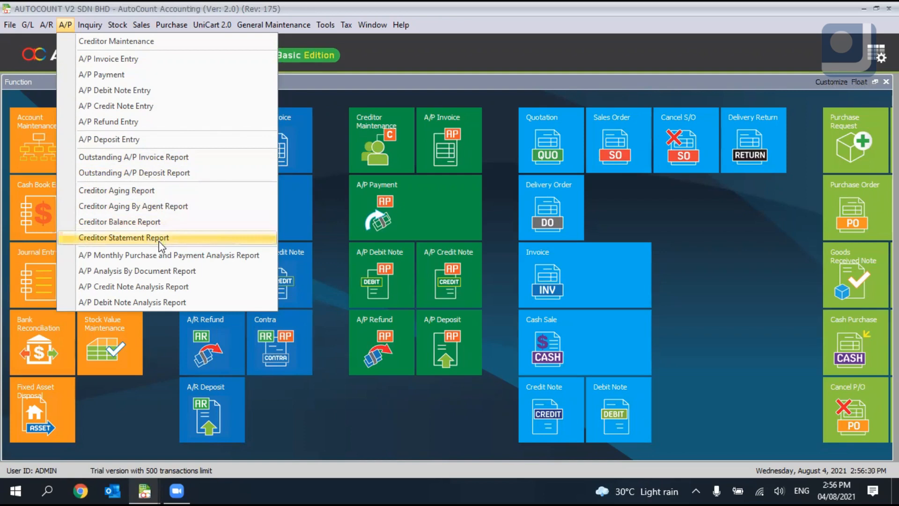
{"action": "left_click", "coordinate": [139, 191]}
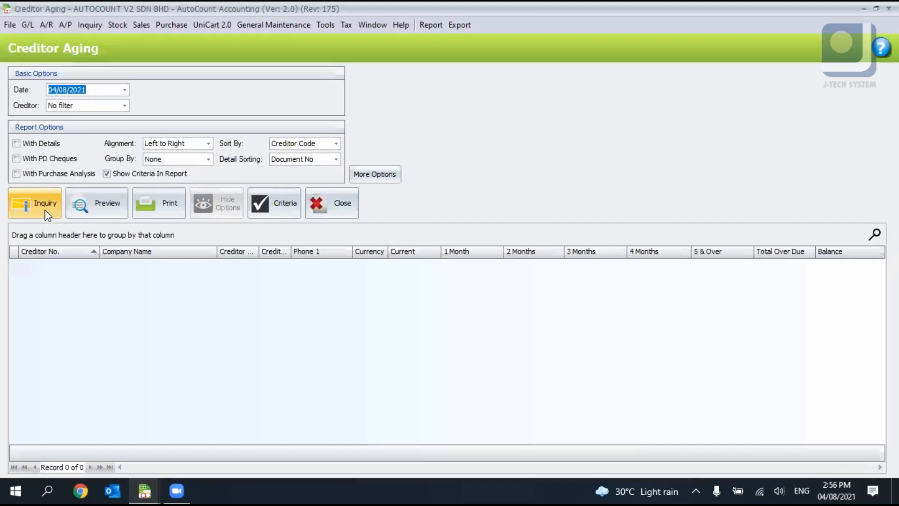
Run the creditor aging inquiry for all creditors as at 04/08/2021 and preview the 12-month Creditor Aging Report
{"action": "left_click", "coordinate": [46, 211]}
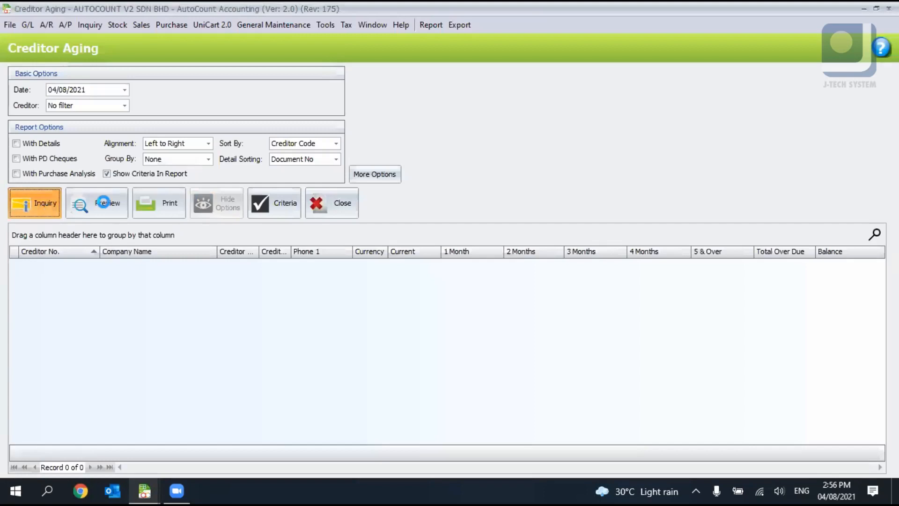
{"action": "left_click", "coordinate": [103, 202]}
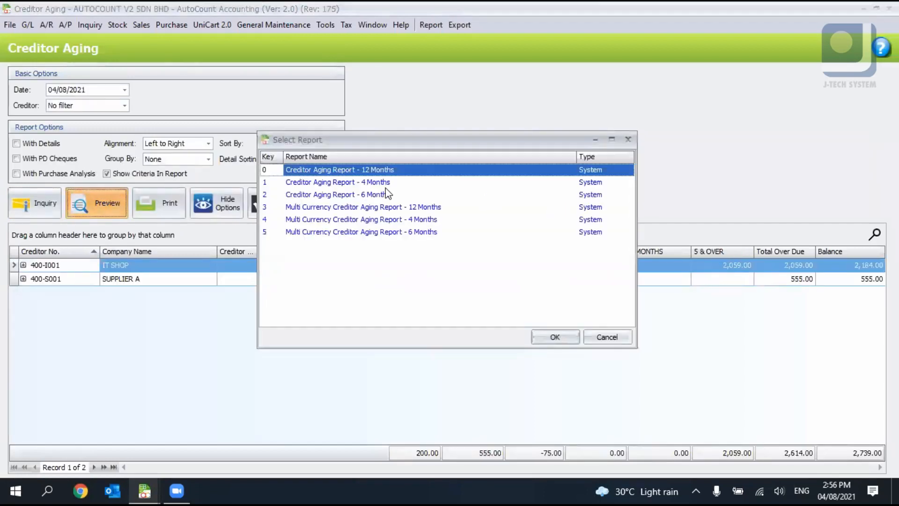
{"action": "left_click", "coordinate": [551, 337]}
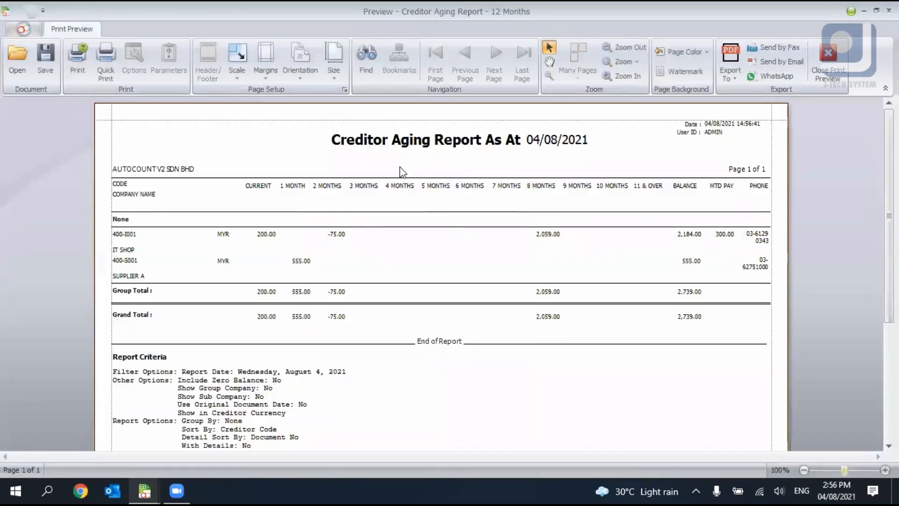
{"action": "left_click", "coordinate": [834, 75]}
Look through the available creditor aging report formats without choosing one, and close the Creditor Aging report
{"action": "left_click", "coordinate": [104, 211]}
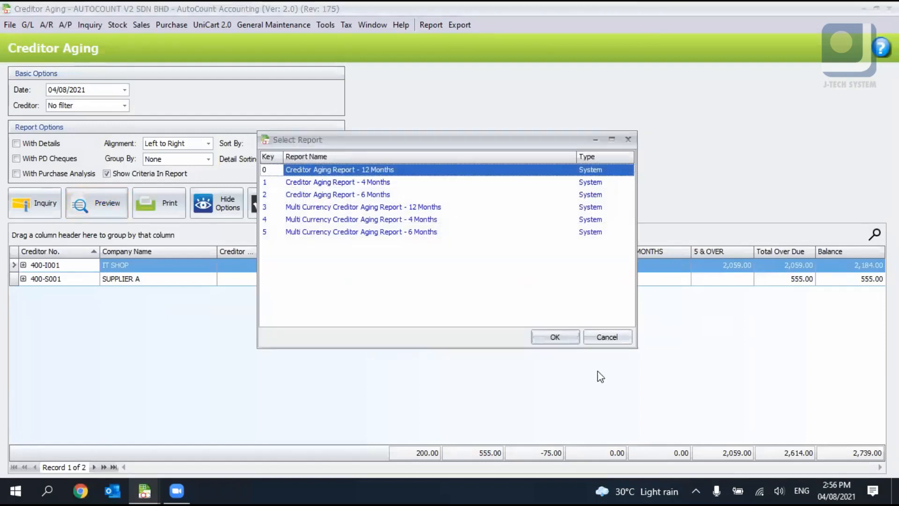
{"action": "left_click", "coordinate": [627, 336]}
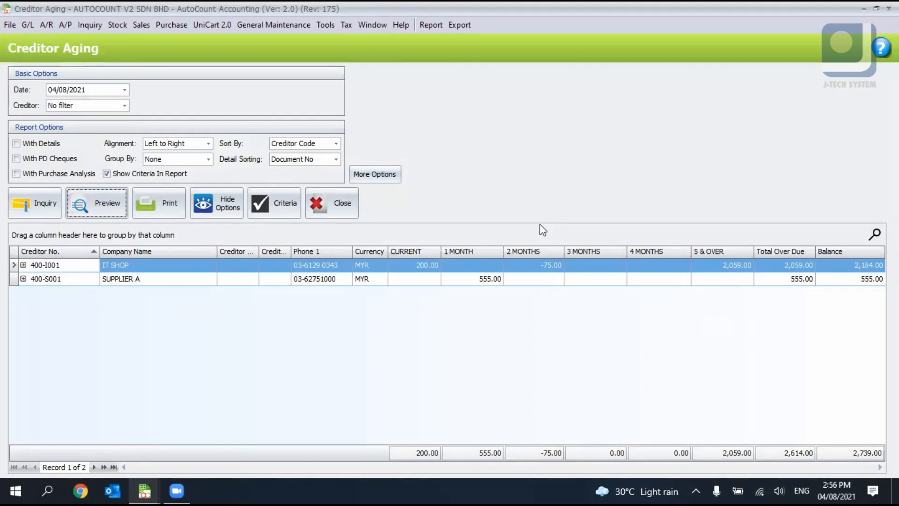
{"action": "left_click", "coordinate": [344, 204]}
Preview the Creditor Balance report for all creditors from 01/08/2021 to 04/08/2021, and close it
{"action": "left_click", "coordinate": [65, 25]}
{"action": "left_click", "coordinate": [146, 221]}
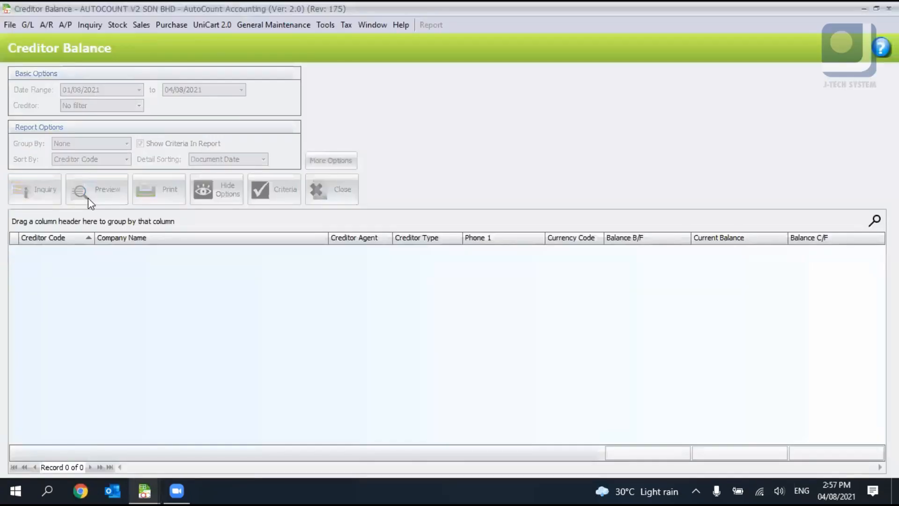
{"action": "double_click", "coordinate": [350, 196]}
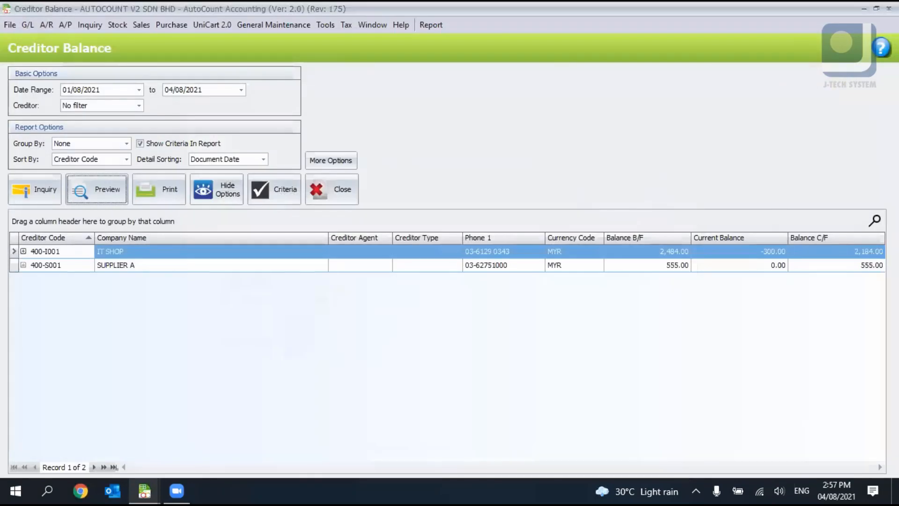
{"action": "left_click", "coordinate": [842, 77]}
{"action": "key", "text": "Escape"}
Run the Creditor Statement inquiry for 01/08/2021 to 04/08/2021 and preview the 6-month statements for both creditors
{"action": "left_click", "coordinate": [69, 25]}
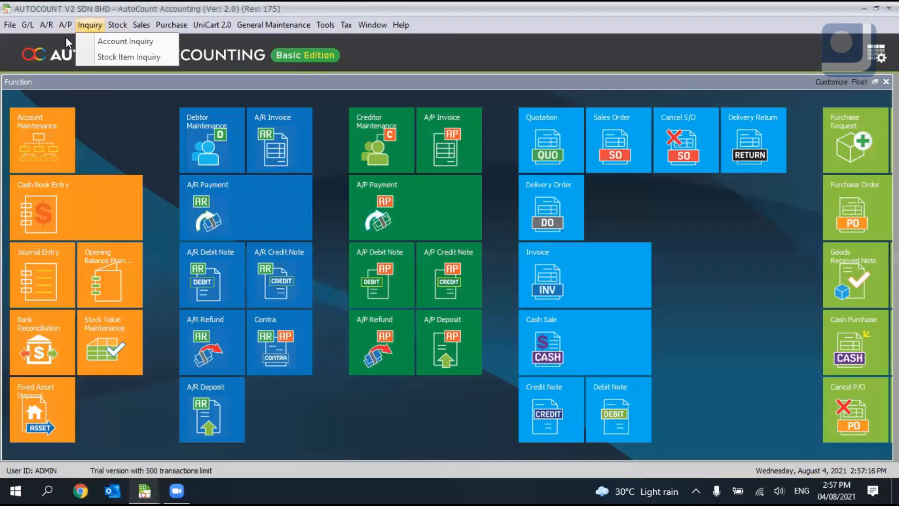
{"action": "left_click", "coordinate": [140, 238]}
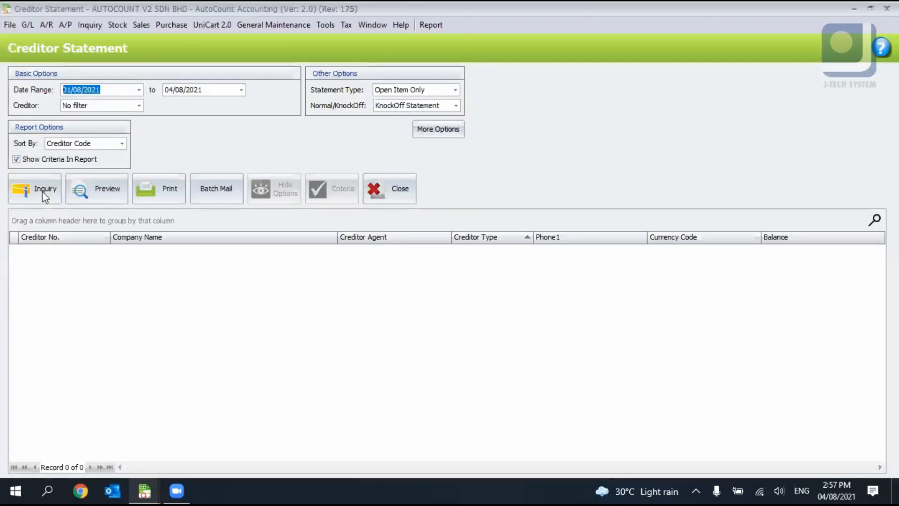
{"action": "left_click", "coordinate": [42, 191]}
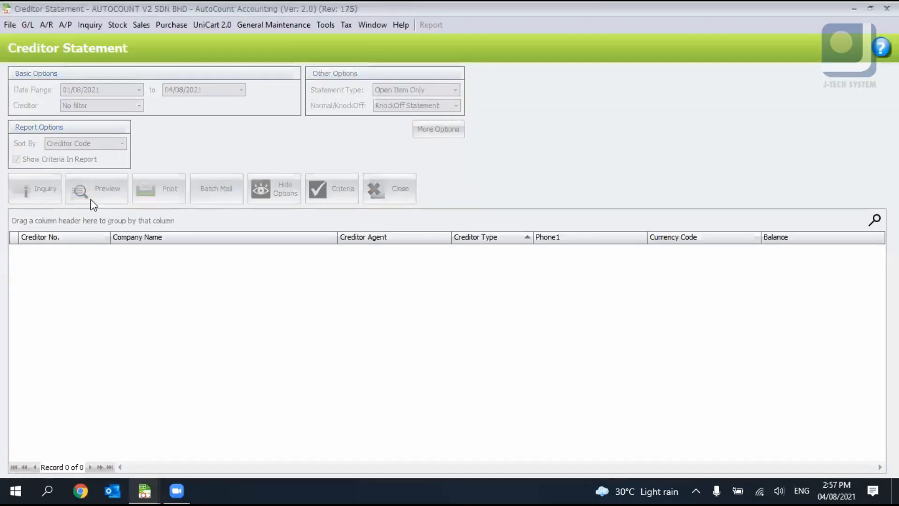
{"action": "left_click", "coordinate": [92, 195]}
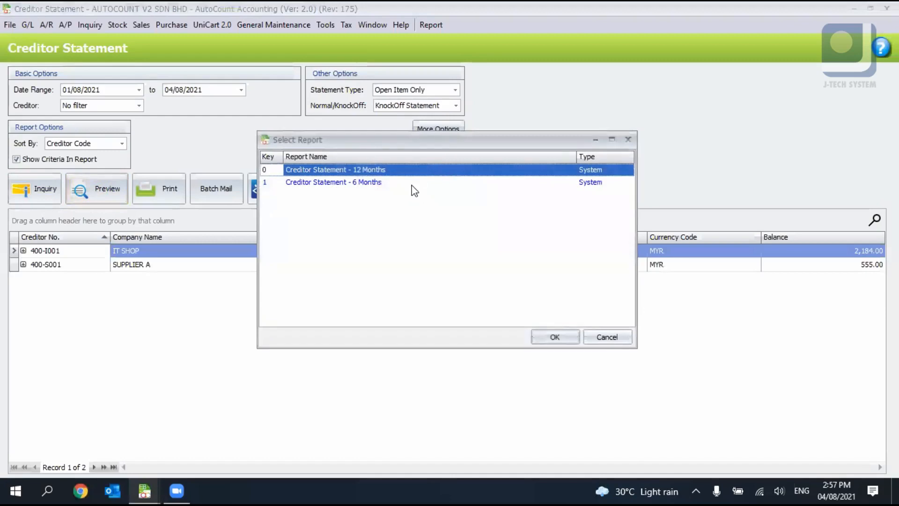
{"action": "double_click", "coordinate": [411, 184]}
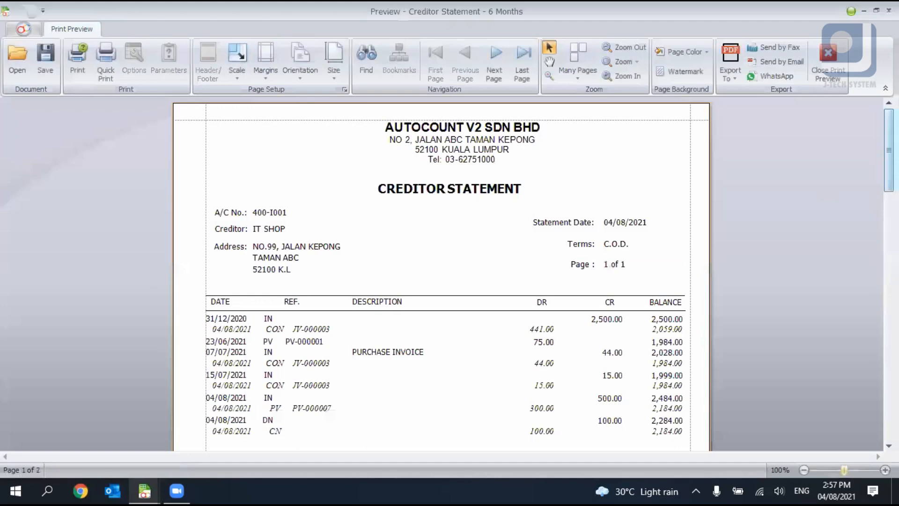
{"action": "left_click_drag", "start_coordinate": [889, 155], "coordinate": [889, 333]}
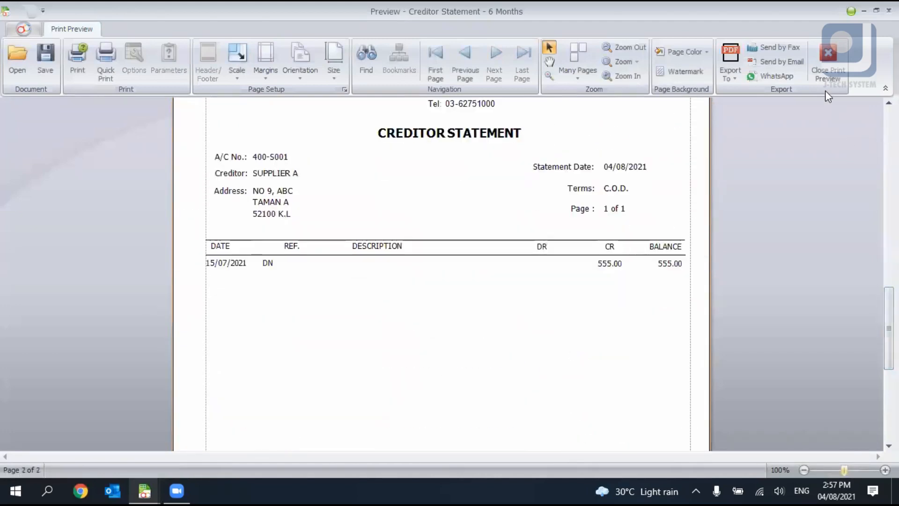
{"action": "left_click", "coordinate": [836, 66]}
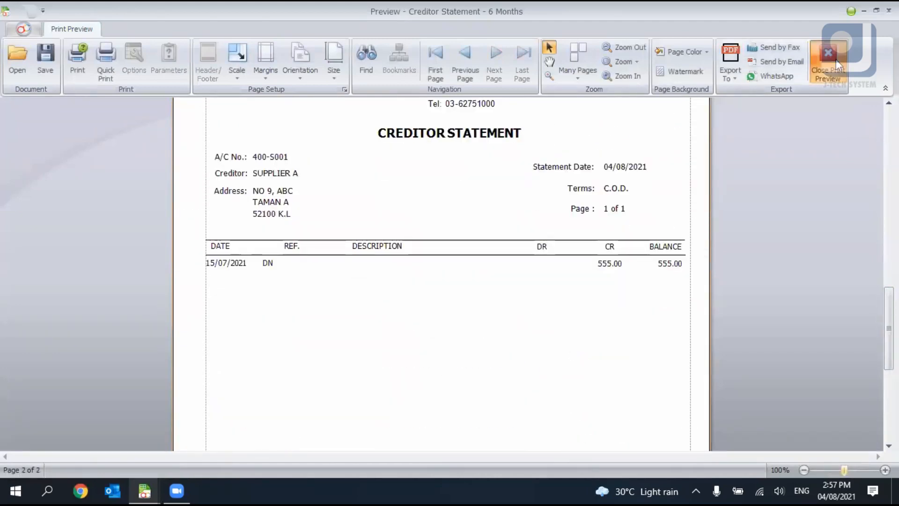
Open Bank Reconciliation in the general ledger
{"action": "left_click", "coordinate": [61, 26]}
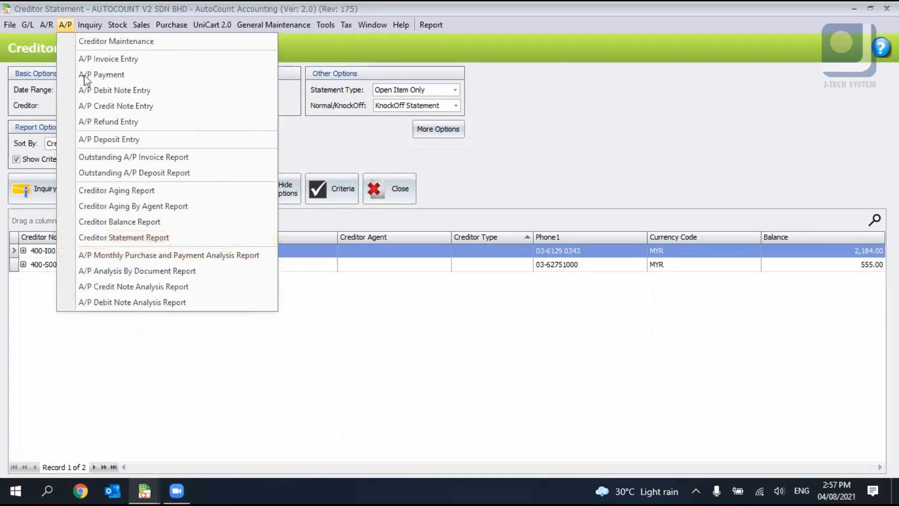
{"action": "mouse_move", "coordinate": [27, 28]}
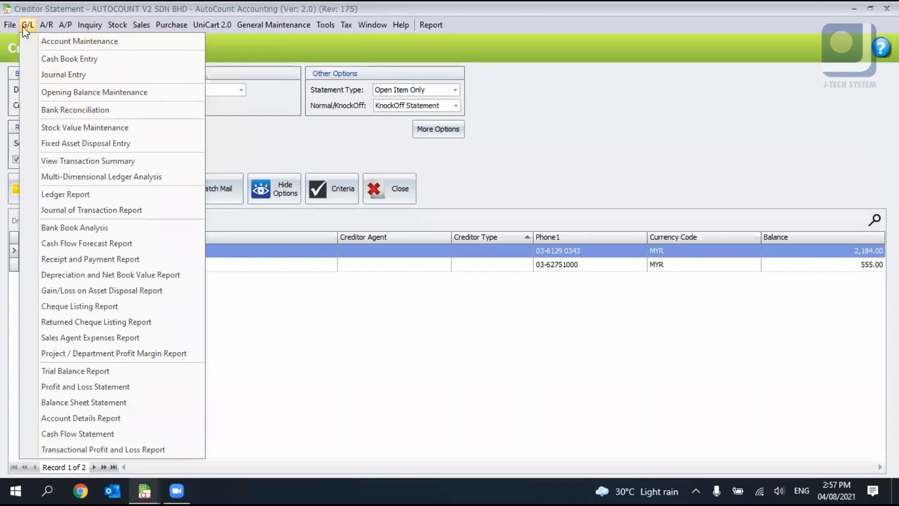
{"action": "left_click", "coordinate": [66, 113]}
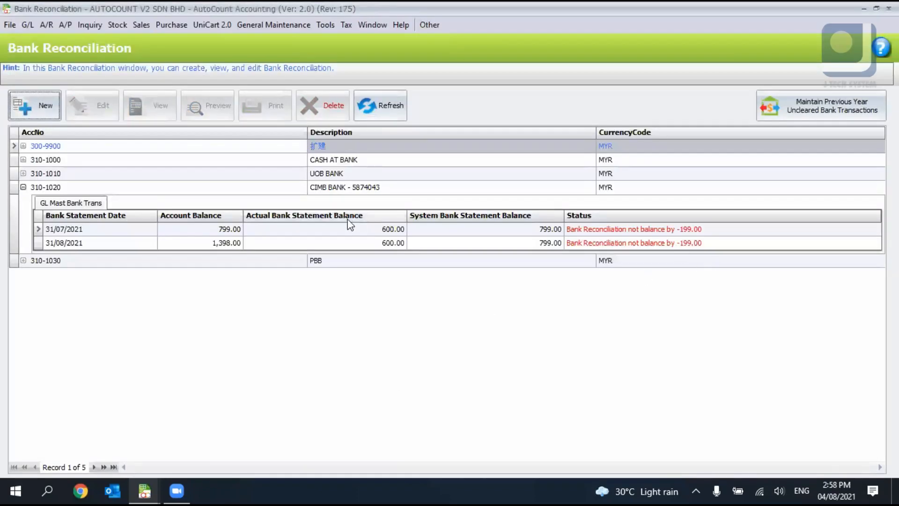
Open the previous-year uncleared bank transactions entry for the UOB BANK account
{"action": "left_click", "coordinate": [229, 169]}
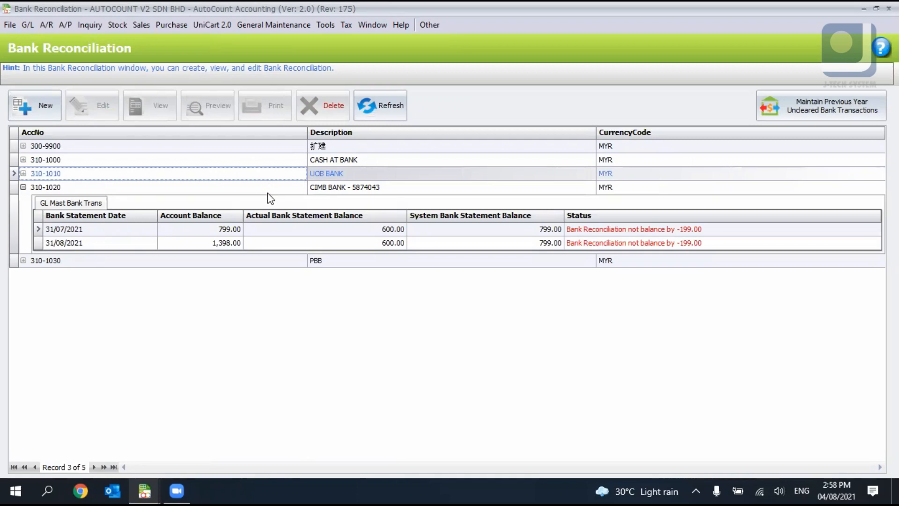
{"action": "left_click", "coordinate": [605, 161]}
{"action": "left_click", "coordinate": [603, 172]}
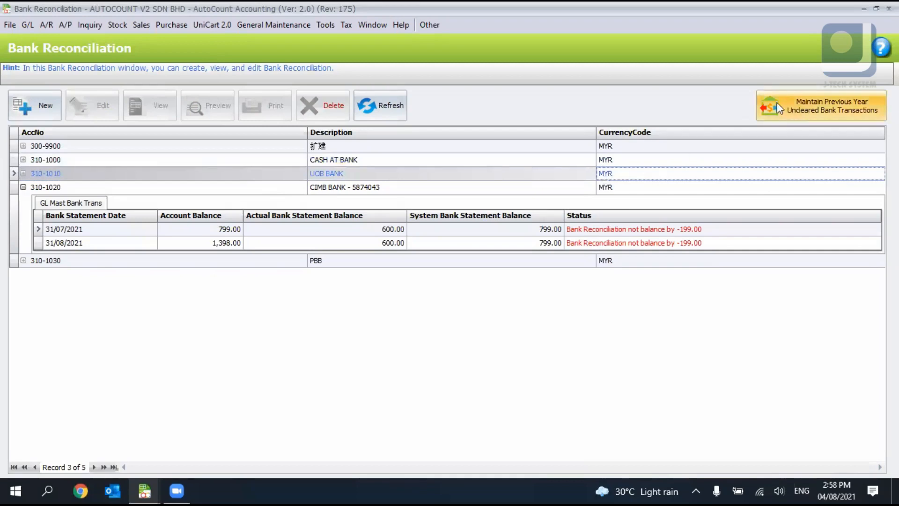
{"action": "left_click", "coordinate": [833, 112]}
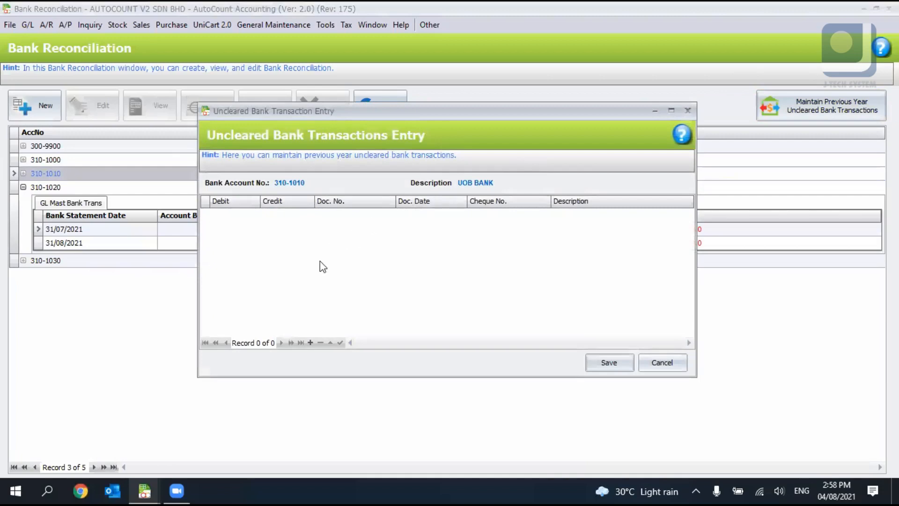
Add an uncleared transaction line for UOB BANK with a debit amount of 100
{"action": "left_click", "coordinate": [311, 343]}
{"action": "left_click", "coordinate": [245, 217]}
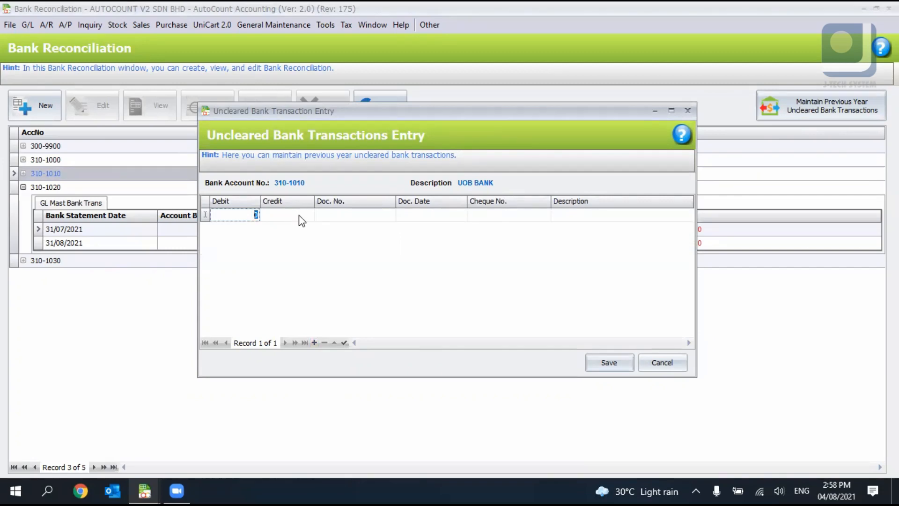
{"action": "left_click", "coordinate": [291, 216]}
{"action": "left_click", "coordinate": [237, 220]}
{"action": "type", "text": "100"}
{"action": "left_click", "coordinate": [375, 272]}
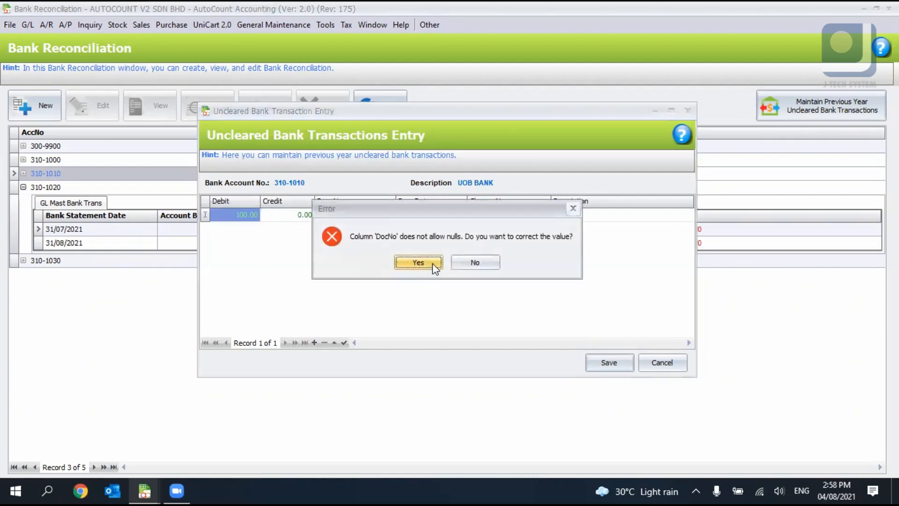
{"action": "left_click", "coordinate": [433, 265]}
{"action": "left_click", "coordinate": [381, 212]}
{"action": "left_click", "coordinate": [426, 261]}
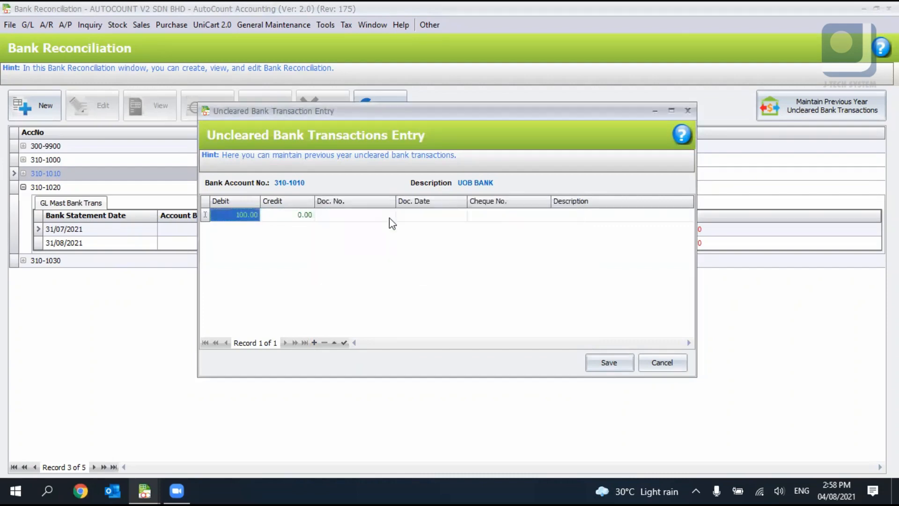
Enter document number OR-49234 and document date 30/08/2020 on the transaction line, leaving the cheque number blank
{"action": "left_click", "coordinate": [390, 218]}
{"action": "type", "text": "OR"}
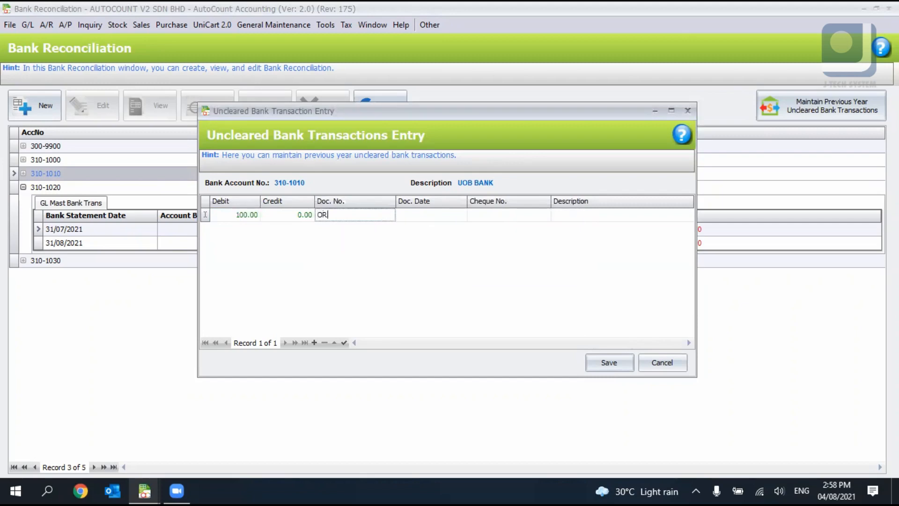
{"action": "type", "text": "-09234"}
{"action": "key", "text": "Tab"}
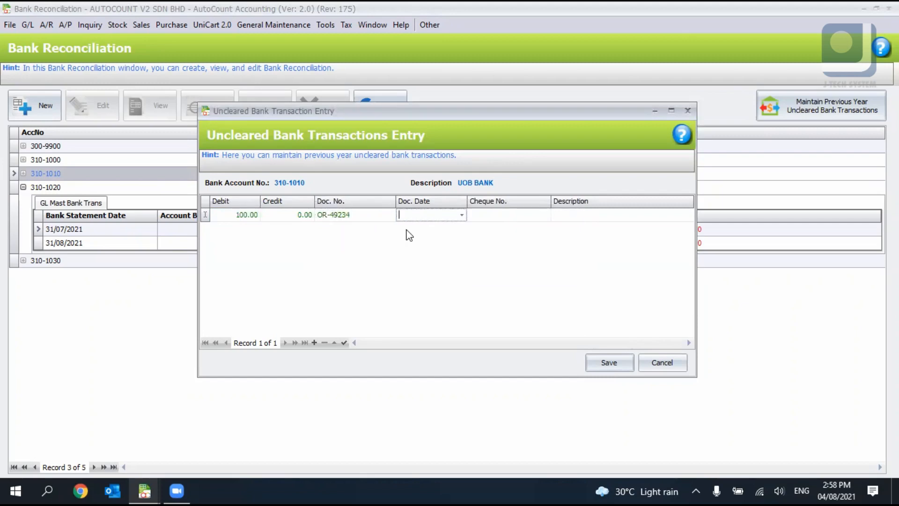
{"action": "left_click", "coordinate": [458, 219]}
{"action": "left_click", "coordinate": [453, 218]}
{"action": "type", "text": "30/08/2020"}
{"action": "key", "text": "Tab"}
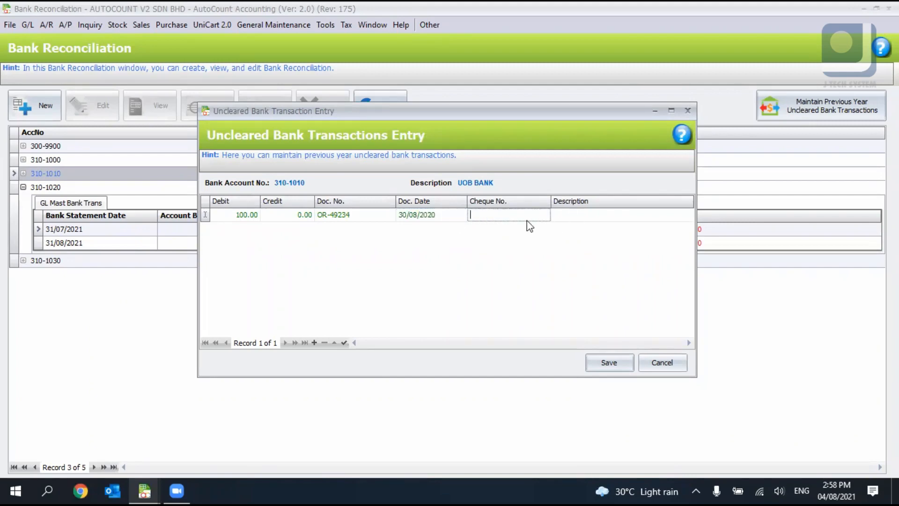
{"action": "key", "text": "Tab"}
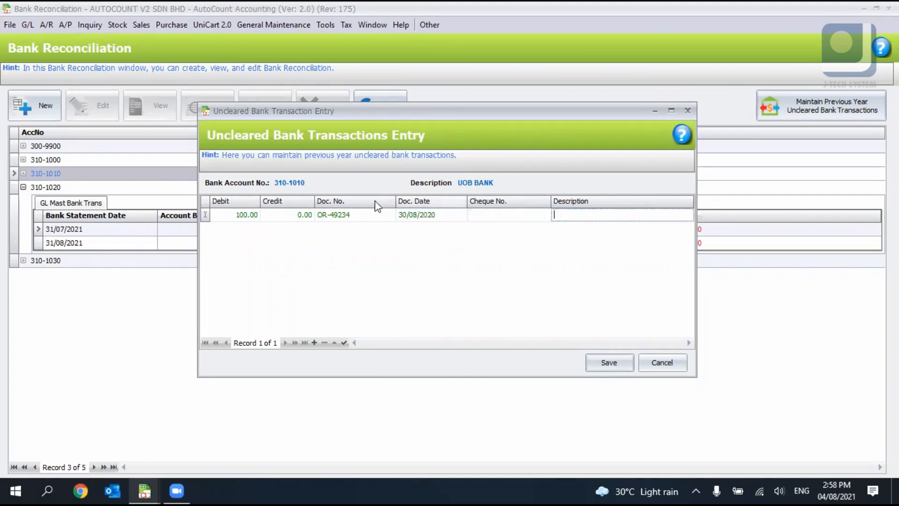
{"action": "left_click", "coordinate": [313, 343]}
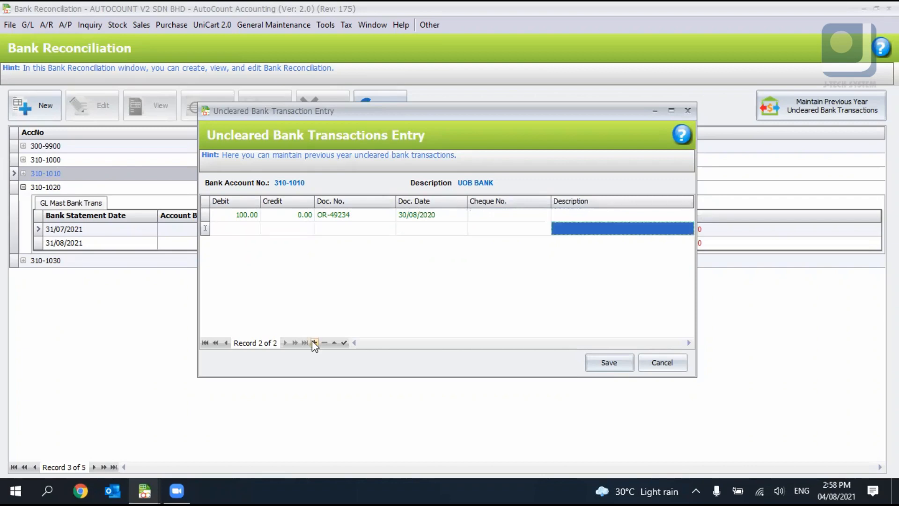
{"action": "left_click", "coordinate": [314, 343]}
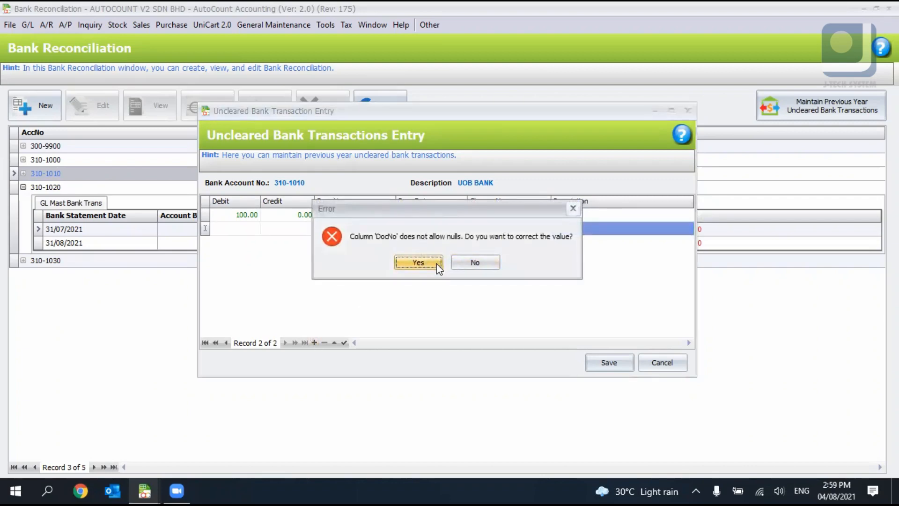
{"action": "left_click", "coordinate": [424, 265]}
{"action": "left_click", "coordinate": [377, 229]}
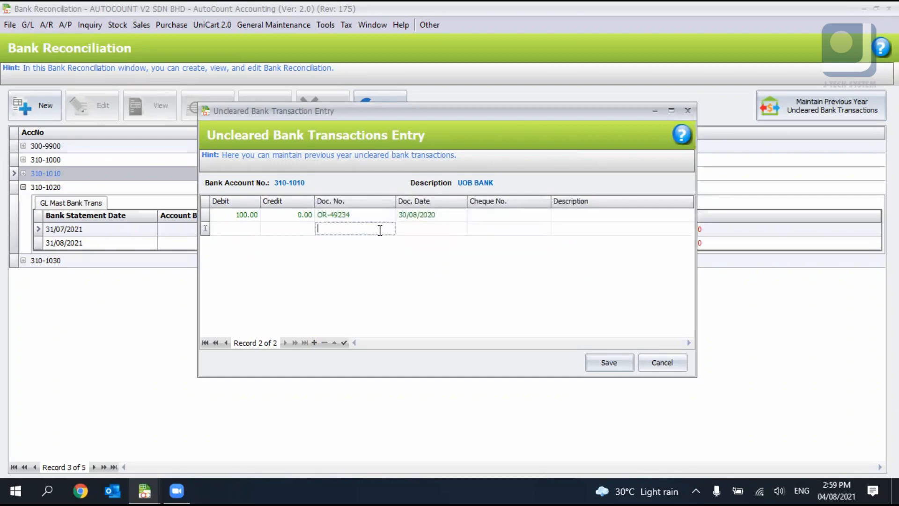
{"action": "left_click", "coordinate": [303, 229]}
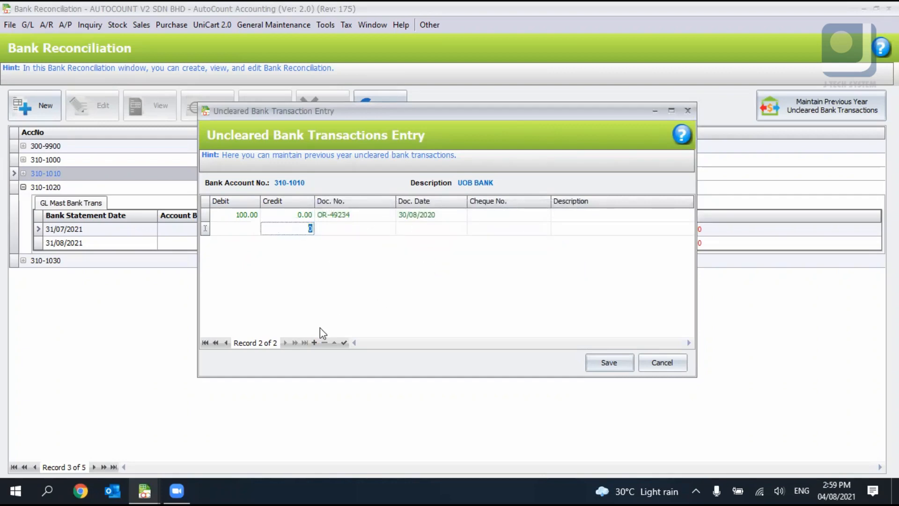
{"action": "left_click", "coordinate": [344, 343]}
{"action": "left_click", "coordinate": [418, 265]}
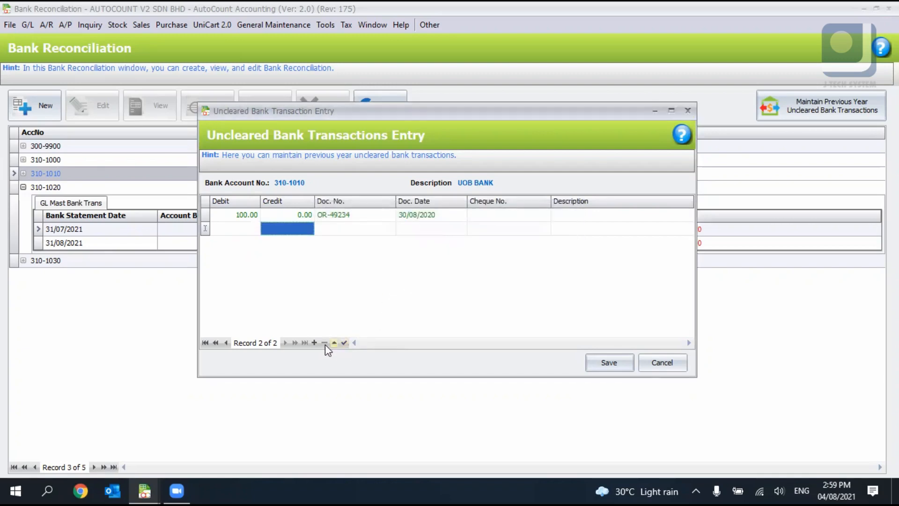
{"action": "left_click", "coordinate": [279, 244]}
{"action": "left_click", "coordinate": [474, 261]}
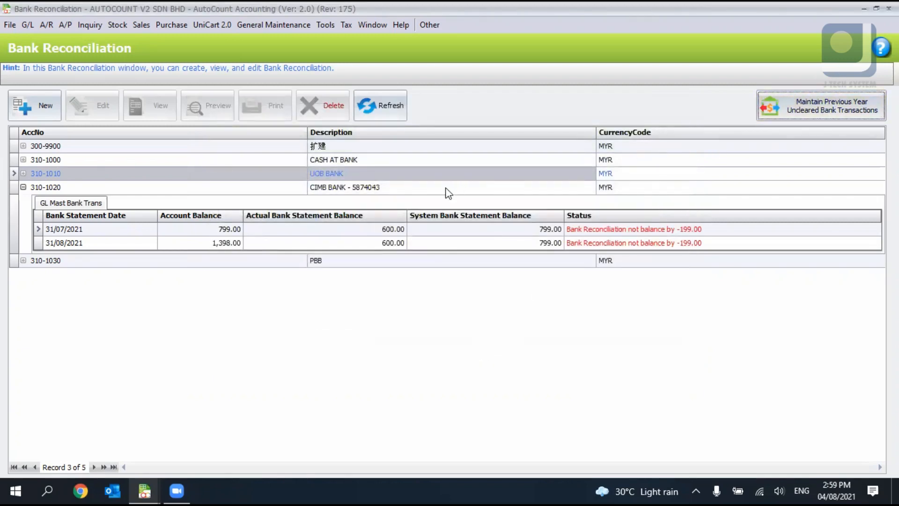
Start a new UOB BANK reconciliation for statement date 31/07/2021, examine its listed transactions, and close it without saving
{"action": "left_click", "coordinate": [370, 176]}
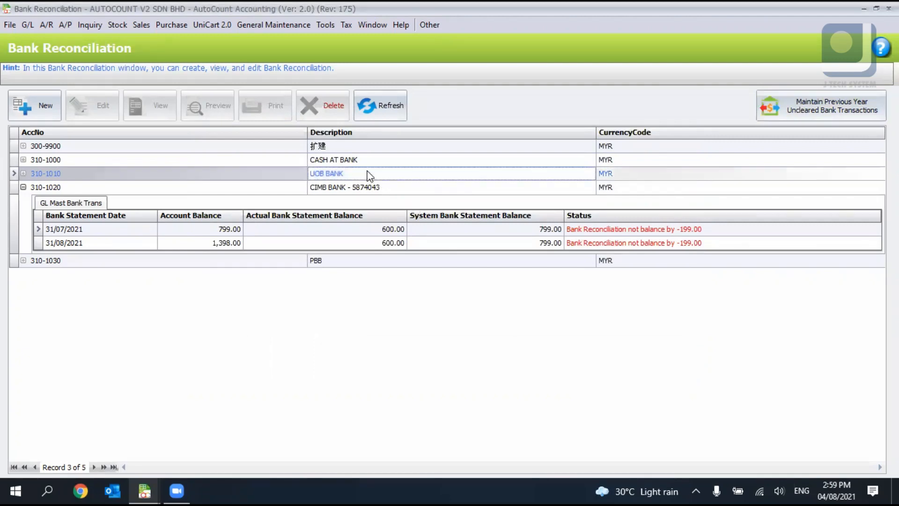
{"action": "left_click", "coordinate": [358, 161]}
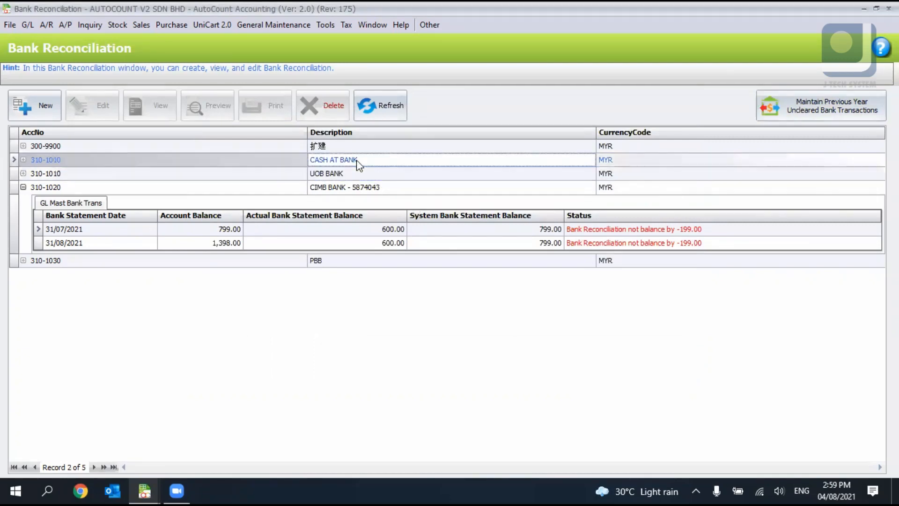
{"action": "left_click", "coordinate": [355, 176]}
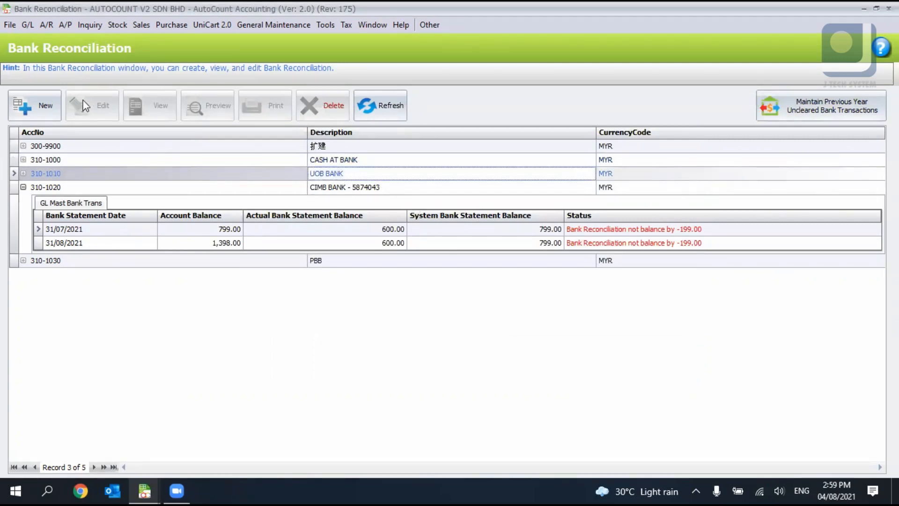
{"action": "left_click", "coordinate": [39, 106]}
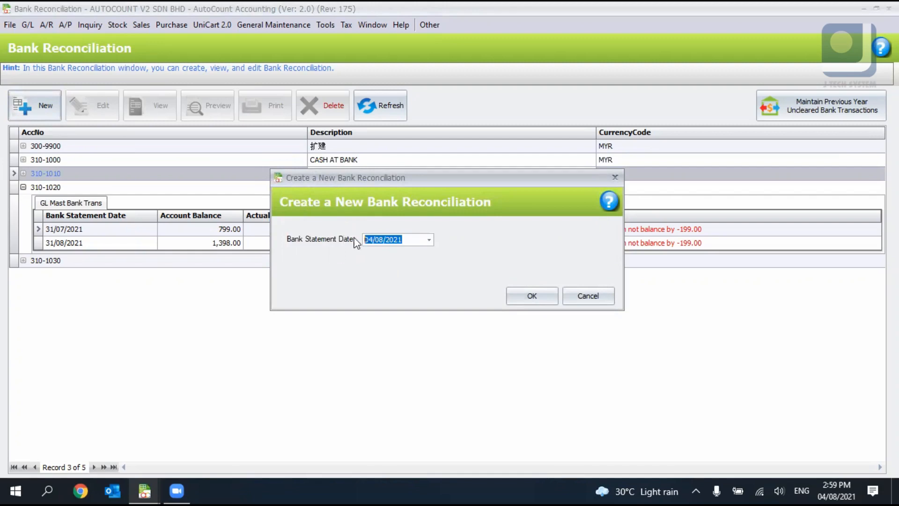
{"action": "type", "text": "31/07"}
{"action": "left_click", "coordinate": [518, 297]}
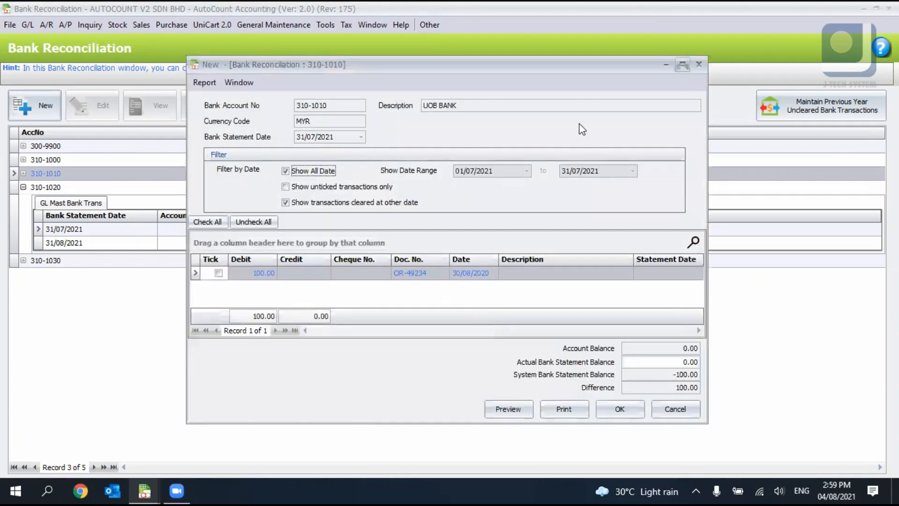
{"action": "left_click", "coordinate": [682, 64]}
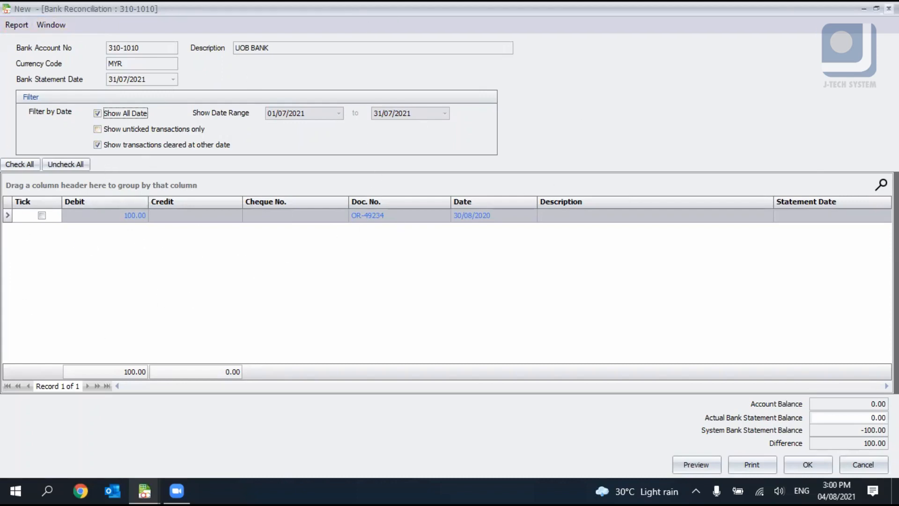
{"action": "left_click", "coordinate": [889, 8]}
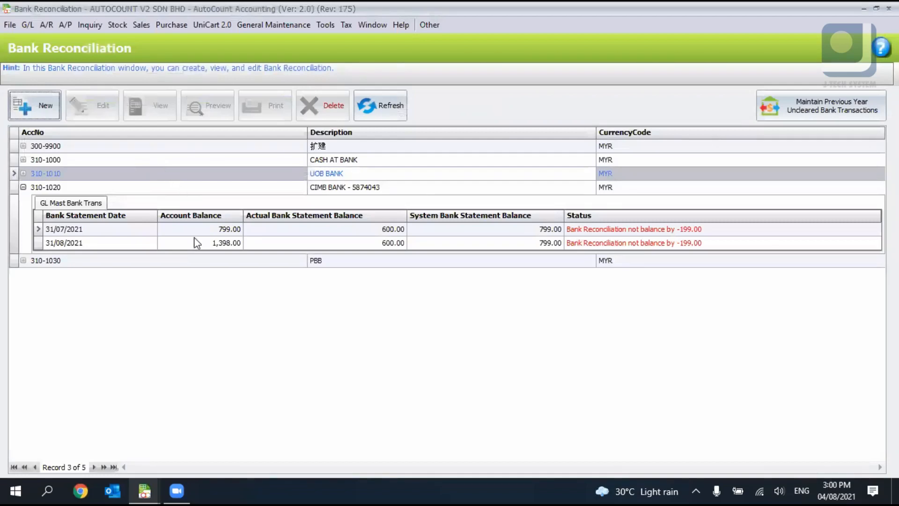
{"action": "left_click", "coordinate": [206, 260]}
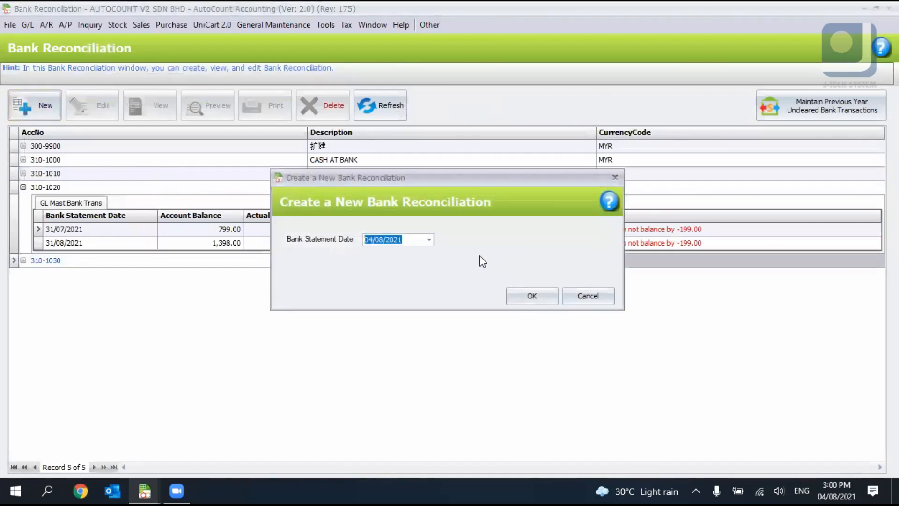
{"action": "left_click", "coordinate": [518, 293]}
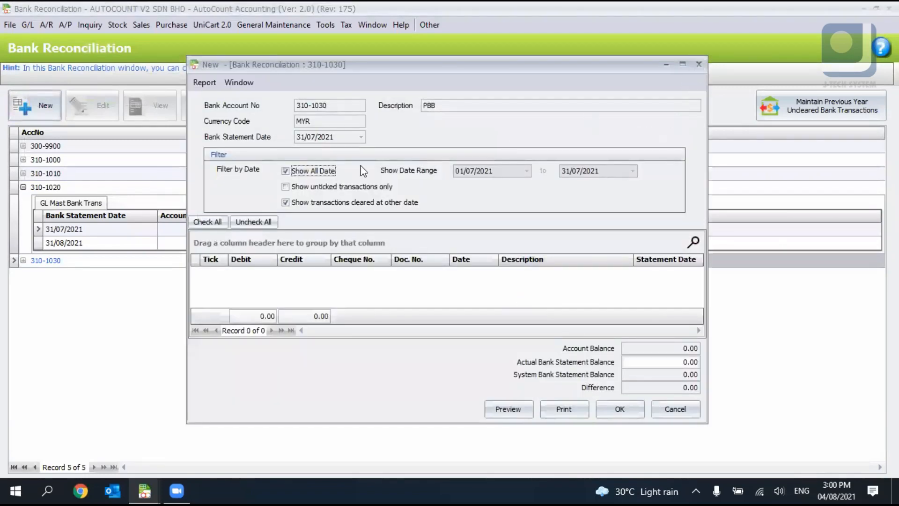
{"action": "left_click", "coordinate": [320, 171]}
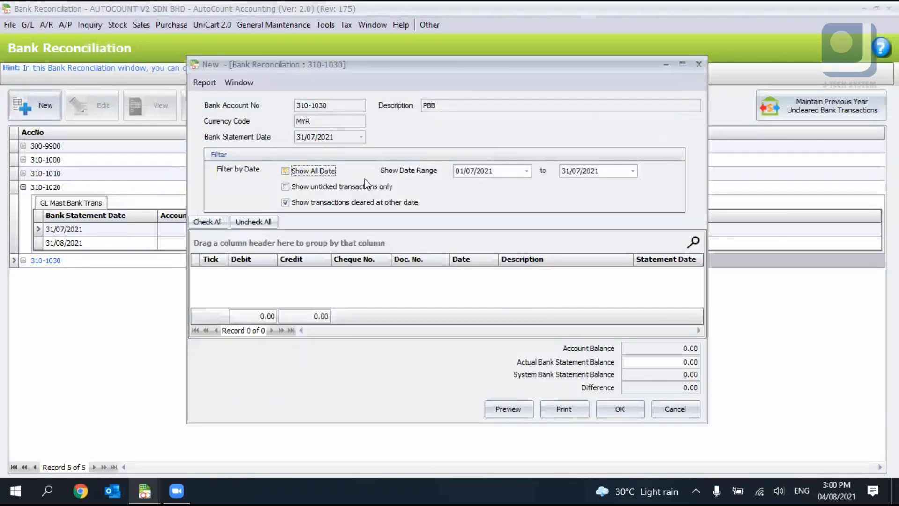
{"action": "left_click", "coordinate": [702, 63]}
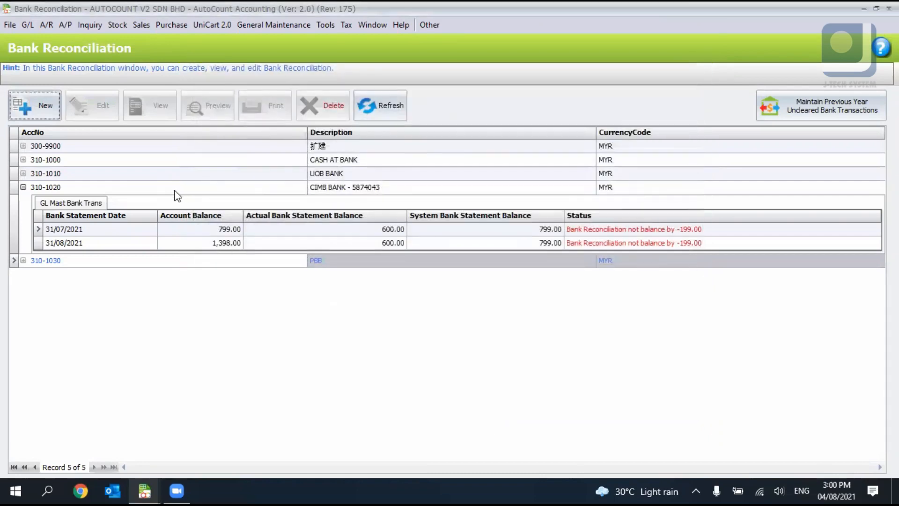
Create a new bank reconciliation for the CASH AT BANK account with bank statement date 31/07/2021
{"action": "left_click", "coordinate": [175, 191]}
{"action": "left_click", "coordinate": [162, 160]}
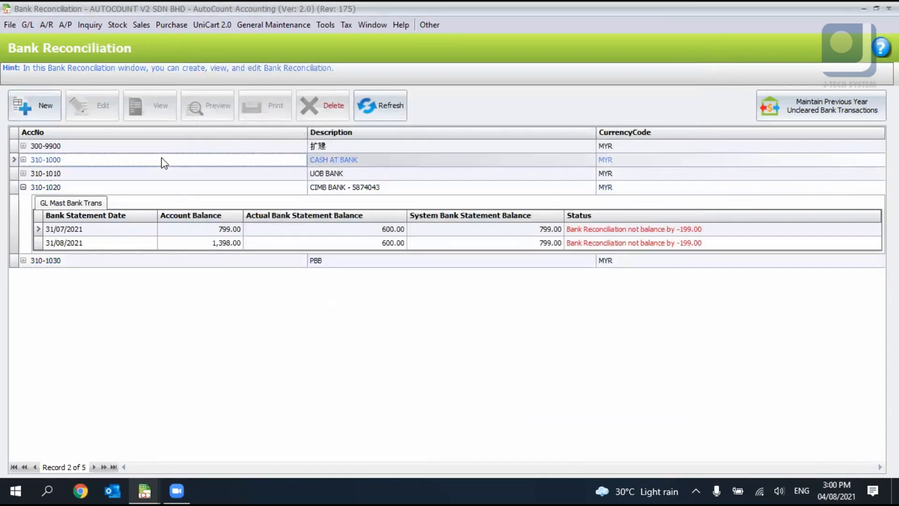
{"action": "left_click", "coordinate": [41, 108]}
{"action": "type", "text": "31/07/2021"}
{"action": "left_click", "coordinate": [531, 293]}
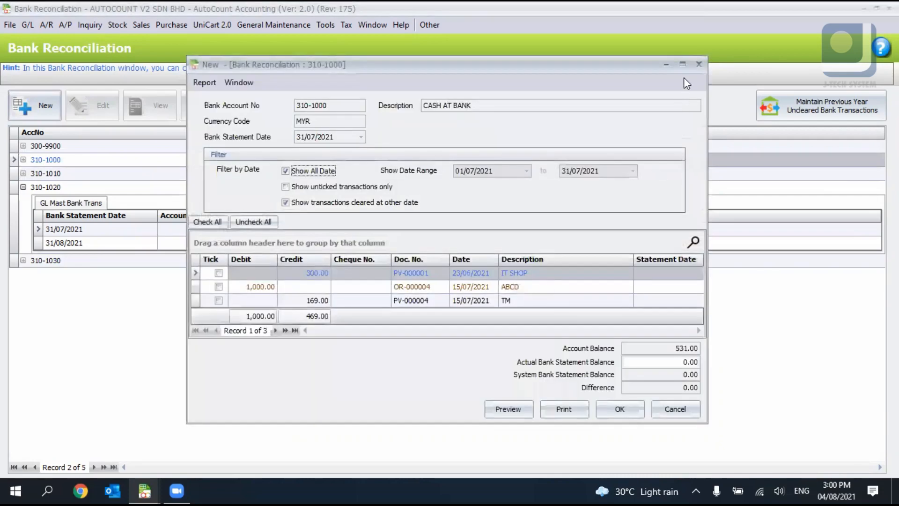
{"action": "left_click", "coordinate": [690, 64]}
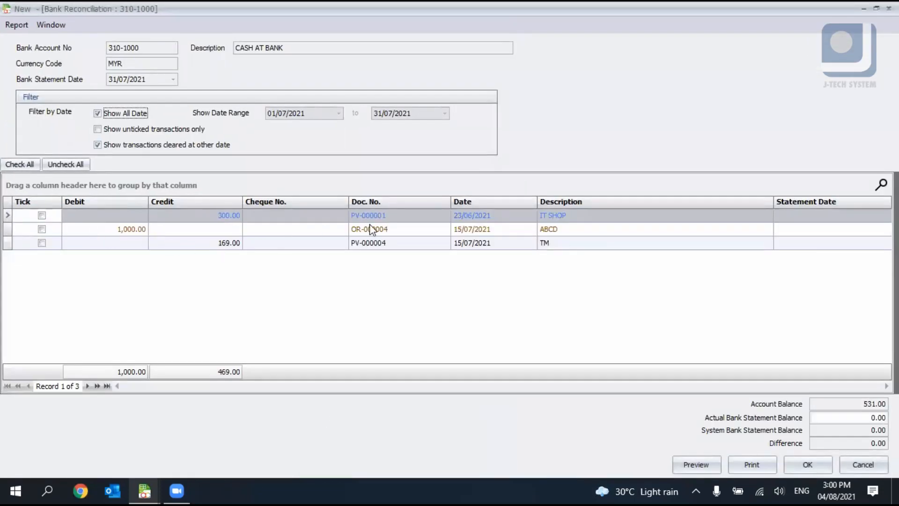
Open payment voucher PV-000001 from the transaction list, review its payment details, and close it
{"action": "left_click", "coordinate": [370, 228]}
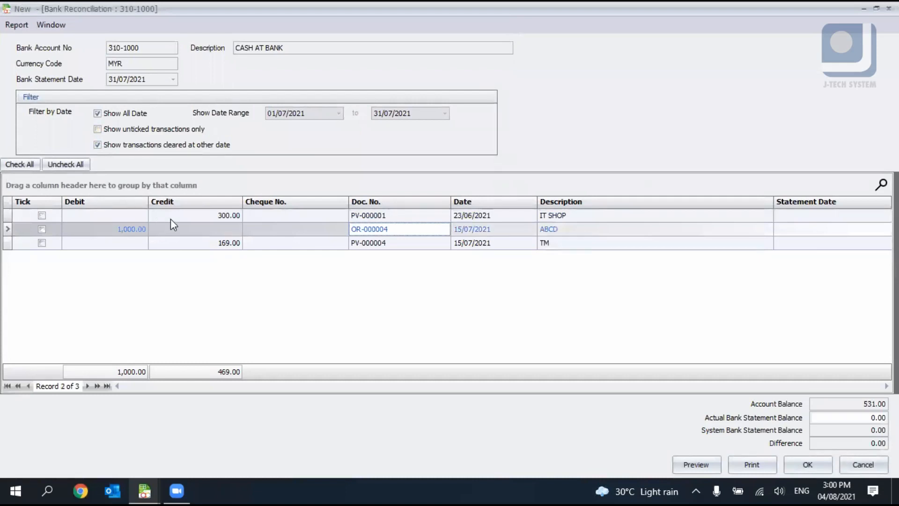
{"action": "left_click", "coordinate": [417, 220]}
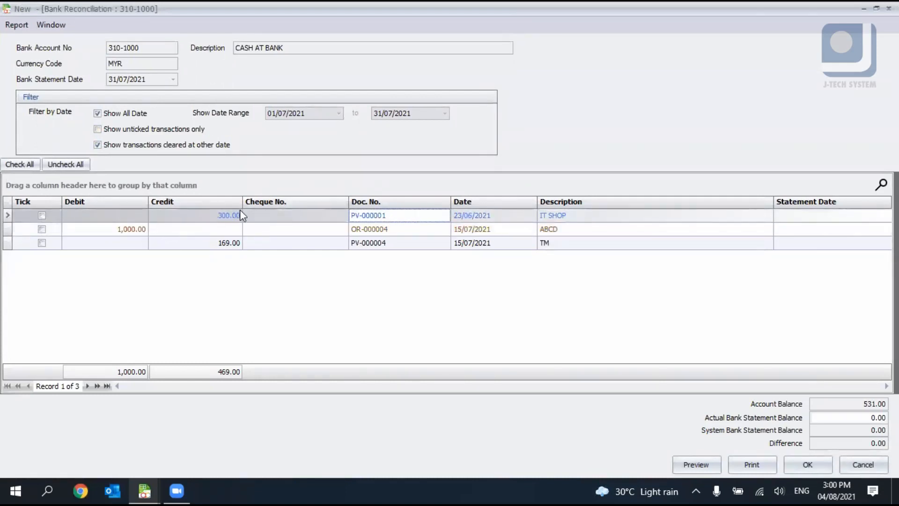
{"action": "double_click", "coordinate": [367, 220]}
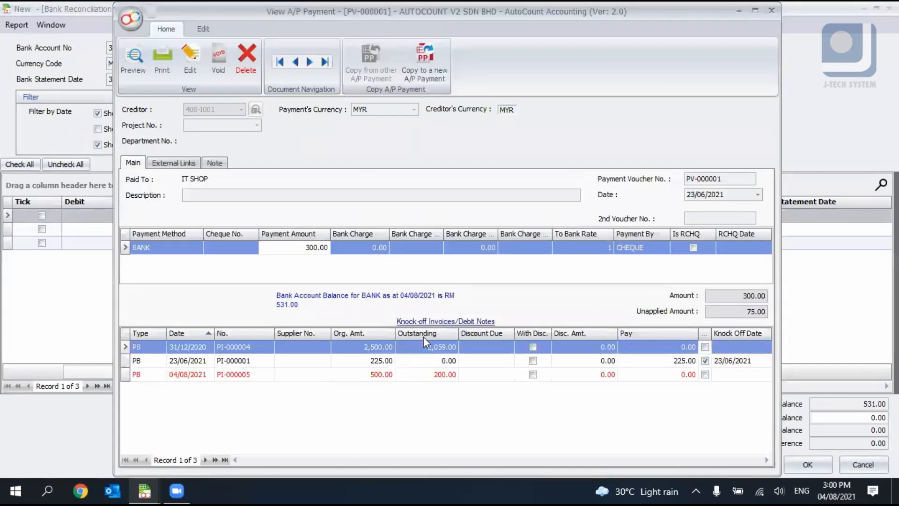
{"action": "left_click", "coordinate": [772, 10]}
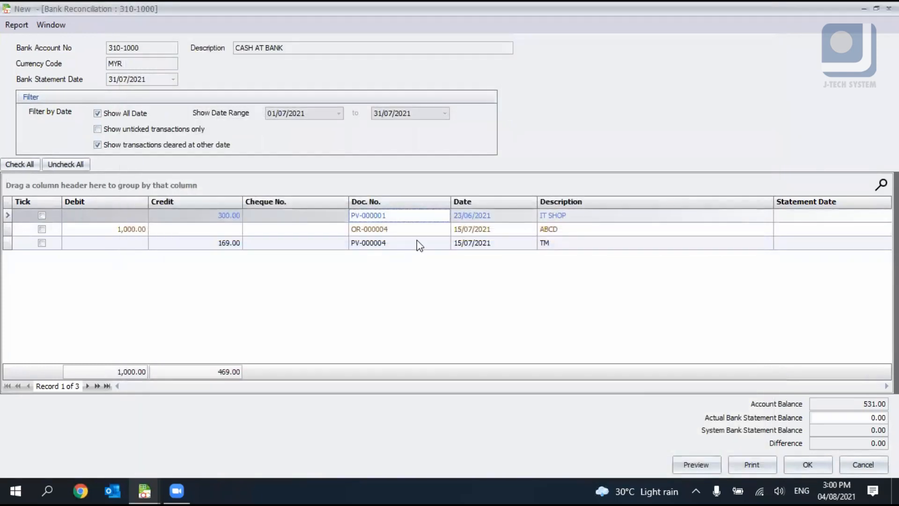
Tick PV-000001, OR-000004 and PV-000004 as cleared and set the actual bank statement balance to 531
{"action": "left_click", "coordinate": [41, 216]}
{"action": "left_click", "coordinate": [42, 229]}
{"action": "left_click", "coordinate": [41, 243]}
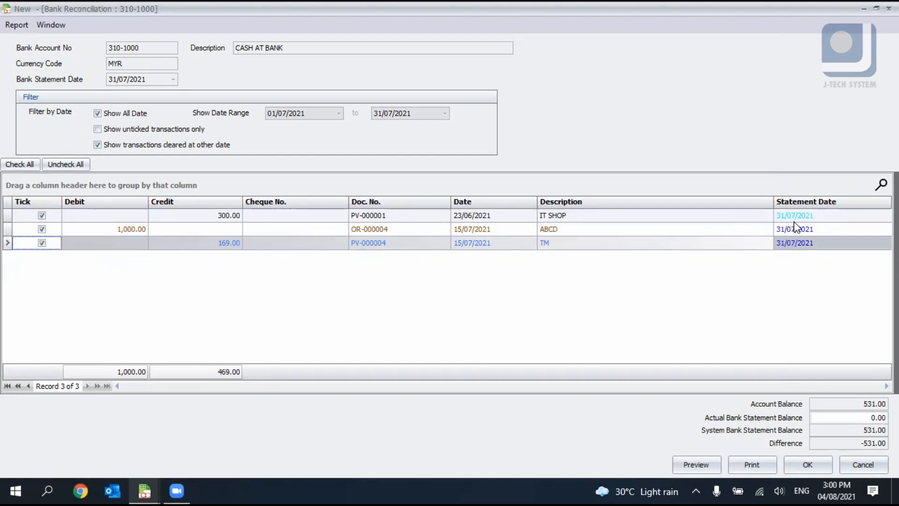
{"action": "left_click", "coordinate": [866, 418]}
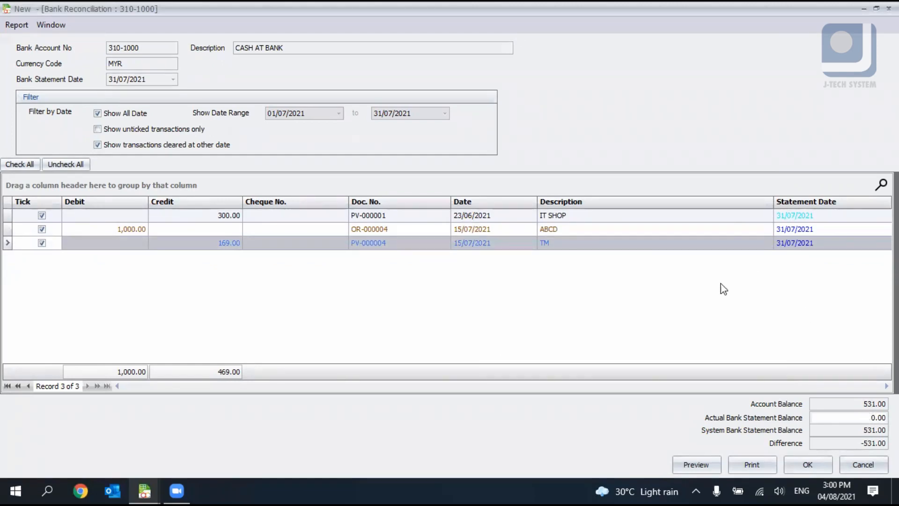
{"action": "double_click", "coordinate": [867, 418]}
{"action": "type", "text": "531"}
{"action": "key", "text": "Tab"}
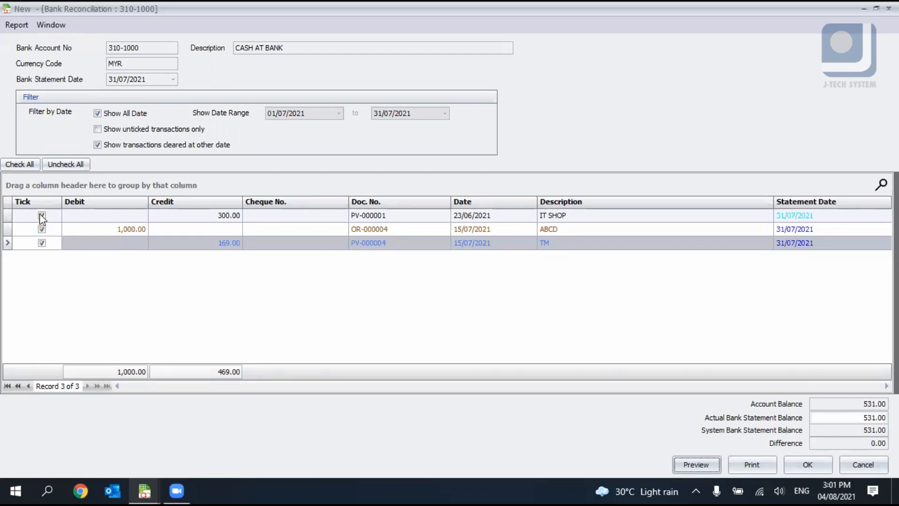
Untick all transactions, then mark only PV-000001 and OR-000004 as cleared, leaving PV-000004 unticked
{"action": "left_click", "coordinate": [64, 167]}
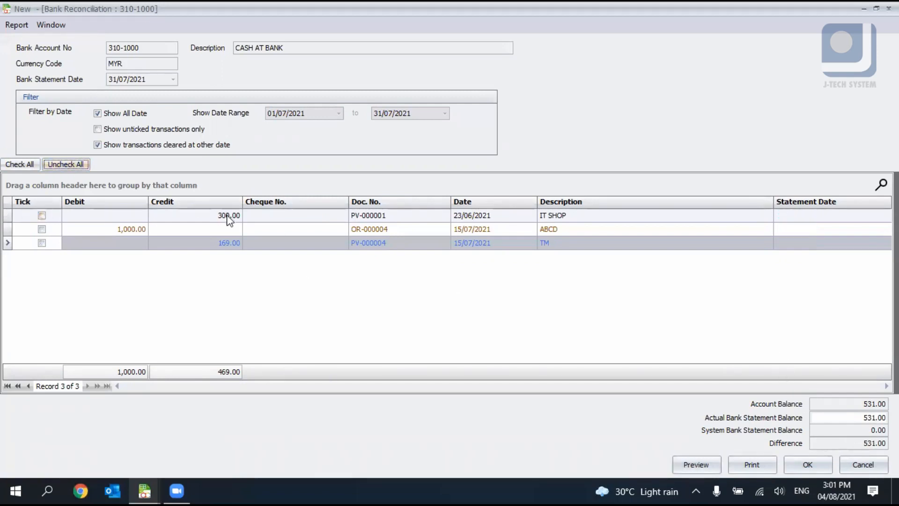
{"action": "left_click", "coordinate": [41, 219]}
{"action": "left_click", "coordinate": [41, 216]}
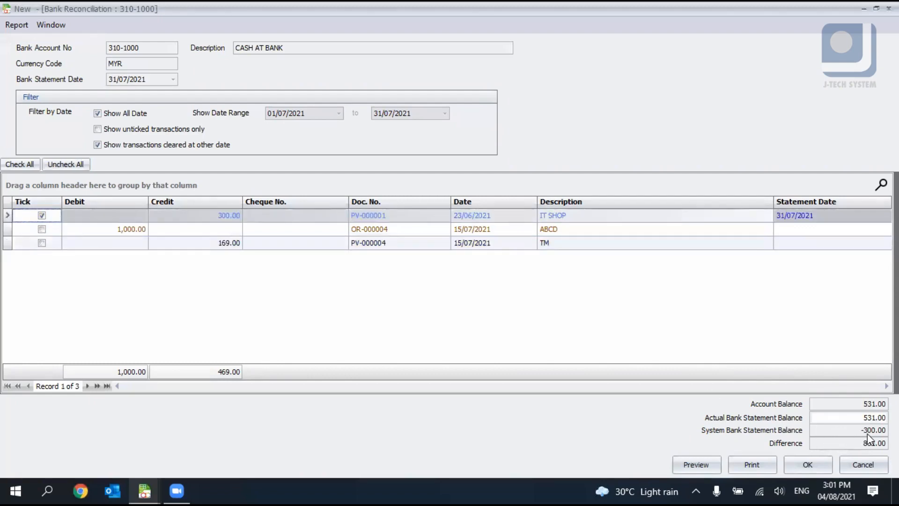
{"action": "left_click", "coordinate": [42, 229]}
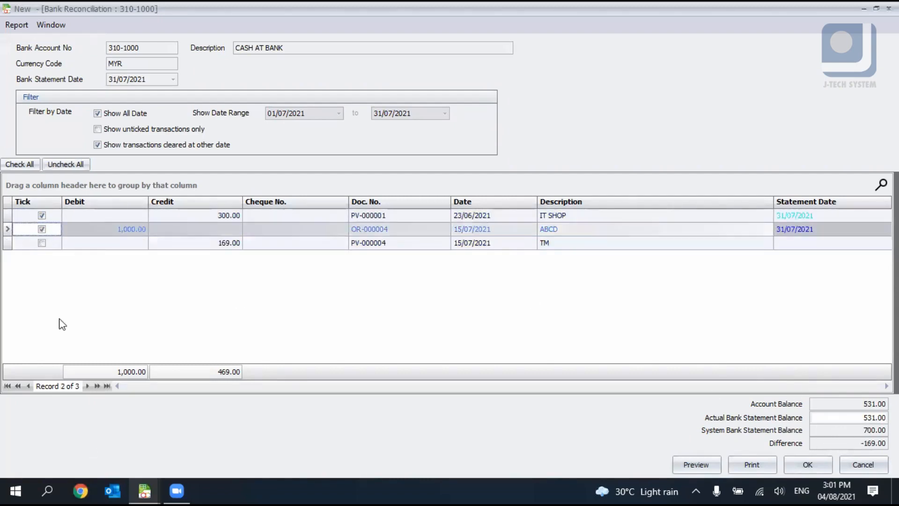
{"action": "left_click", "coordinate": [42, 243]}
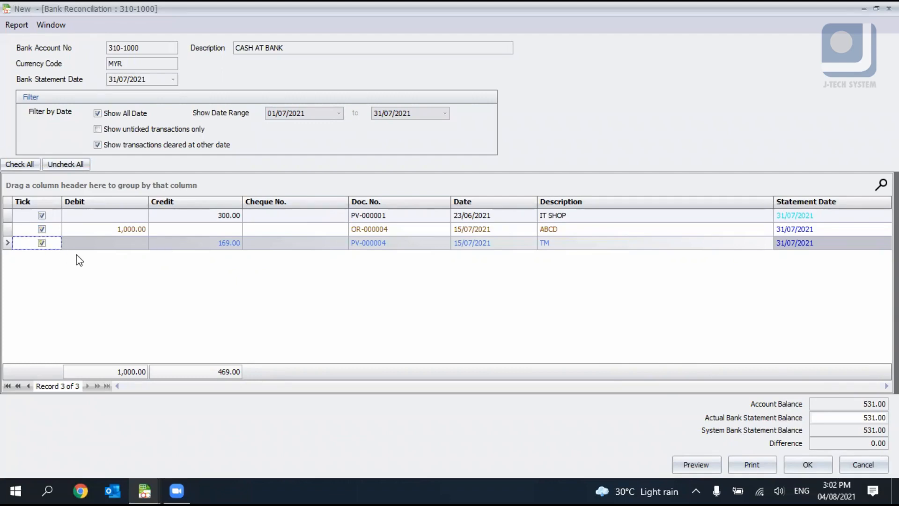
{"action": "left_click", "coordinate": [42, 243]}
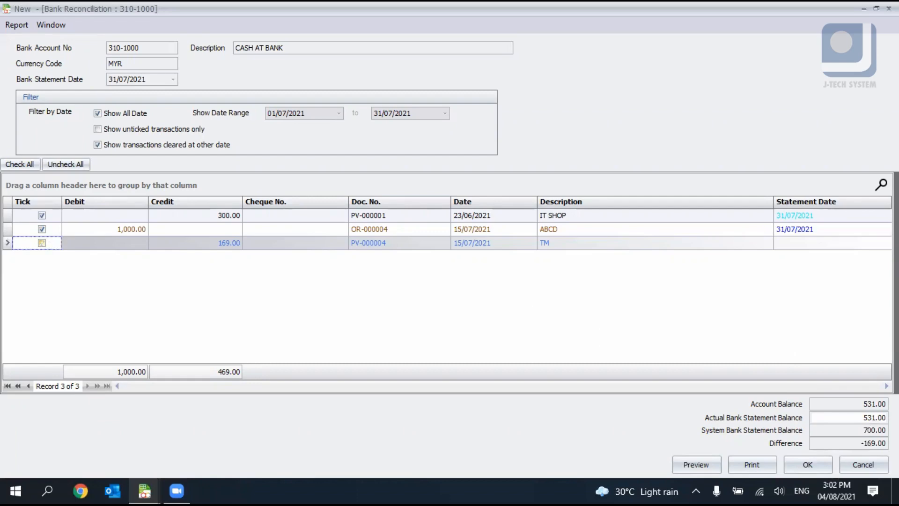
Set the actual bank statement balance to 700 and save the CASH AT BANK reconciliation
{"action": "left_click", "coordinate": [860, 420]}
{"action": "type", "text": "700"}
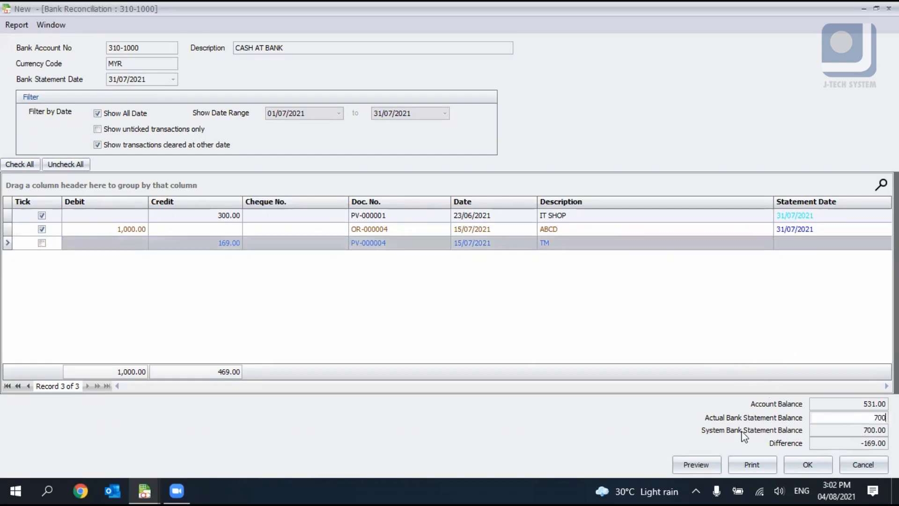
{"action": "key", "text": "Tab"}
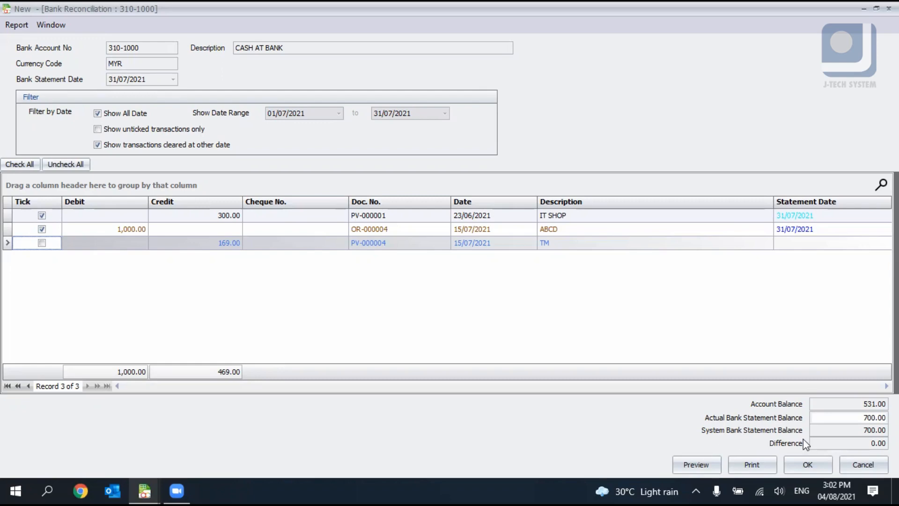
{"action": "left_click", "coordinate": [821, 465]}
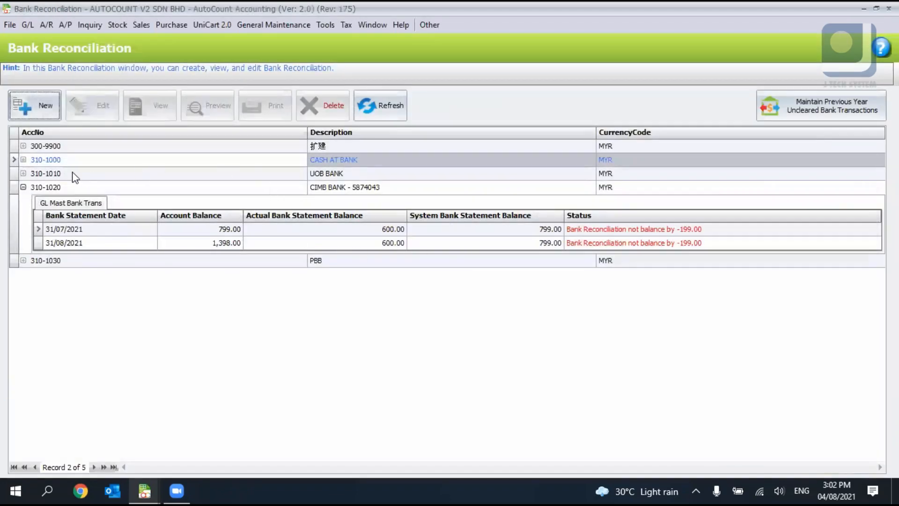
Refresh the reconciliation list and compare the statuses of the CASH AT BANK and CIMB BANK statements
{"action": "left_click", "coordinate": [55, 173]}
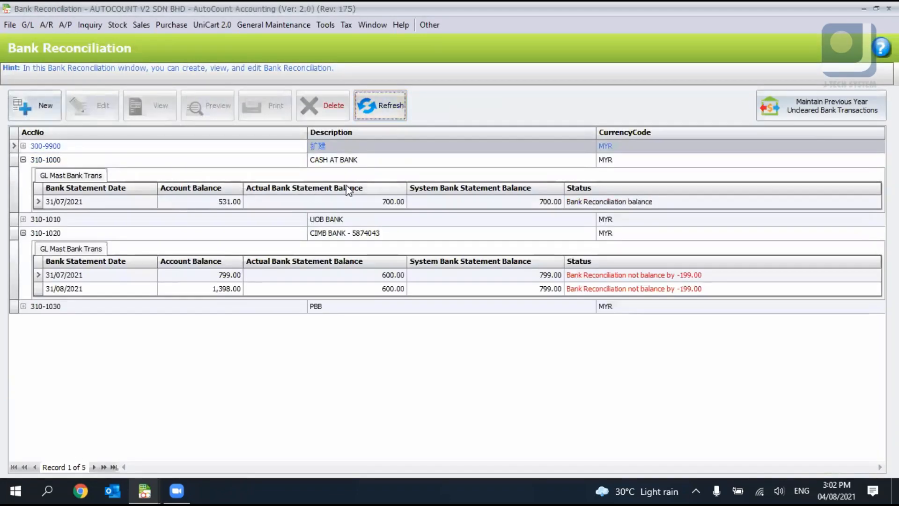
{"action": "left_click", "coordinate": [555, 202]}
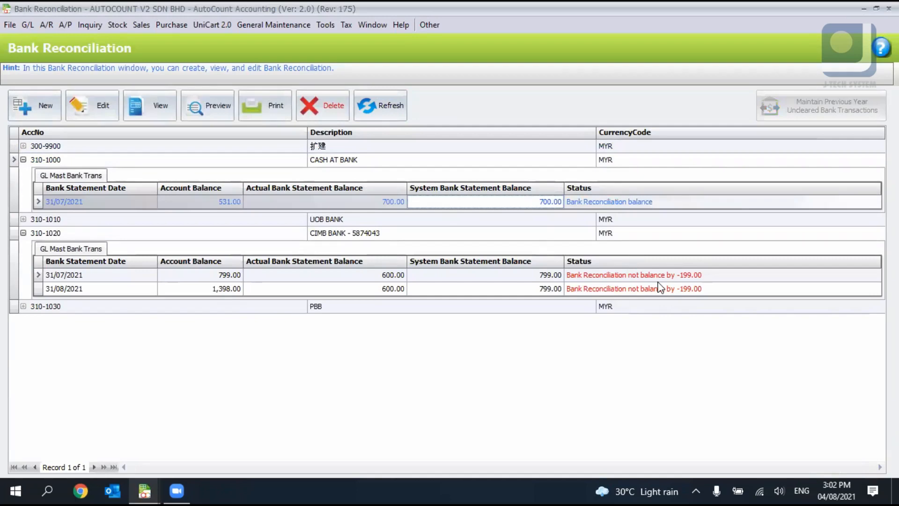
{"action": "left_click", "coordinate": [658, 282]}
{"action": "left_click", "coordinate": [656, 290]}
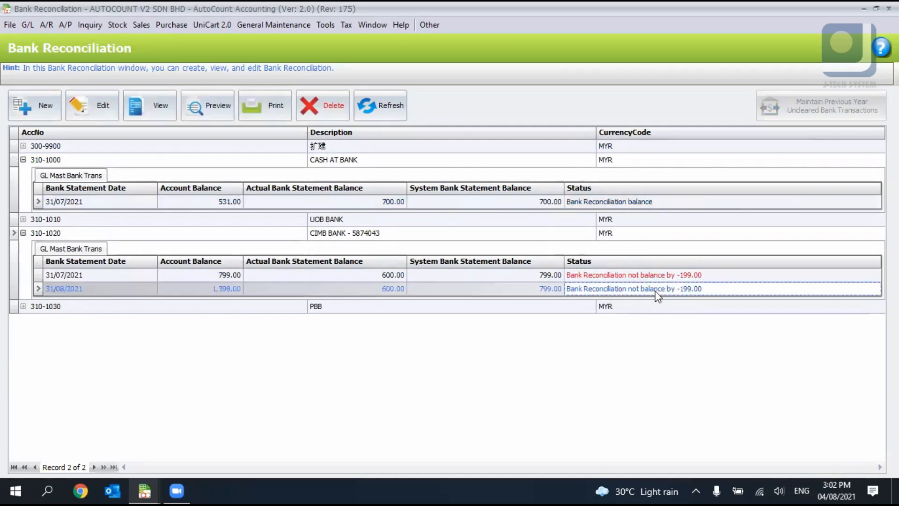
Preview the CASH AT BANK reconciliation for 31/07/2021 using Bank Reconciliation - Format 1, then close the preview
{"action": "left_click", "coordinate": [598, 202]}
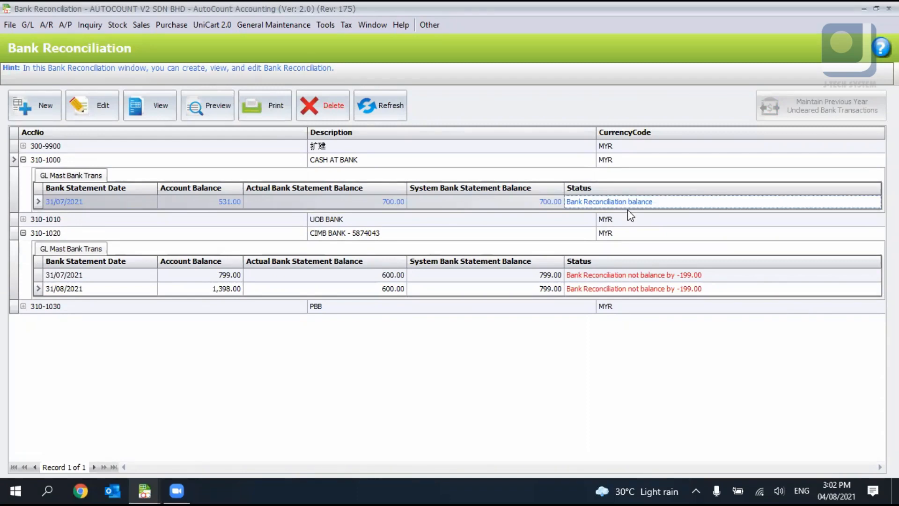
{"action": "left_click", "coordinate": [201, 106]}
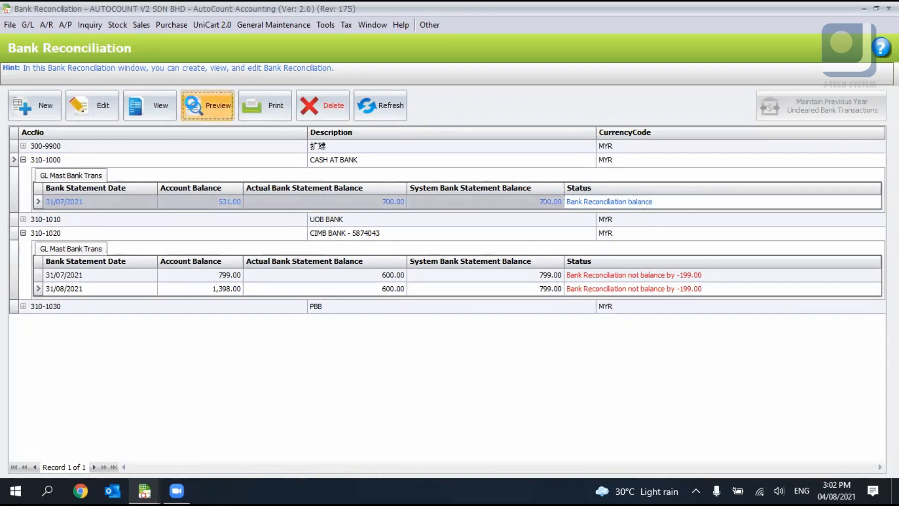
{"action": "left_click", "coordinate": [416, 219]}
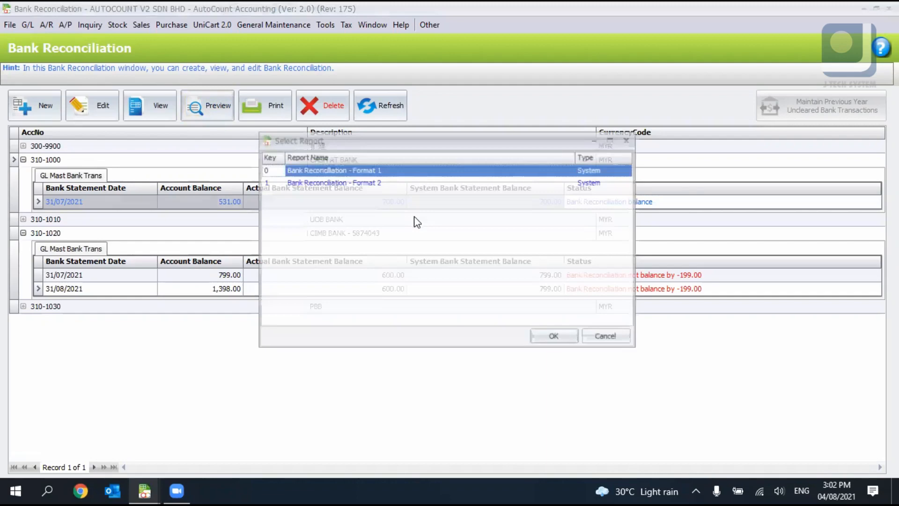
{"action": "left_click", "coordinate": [554, 337]}
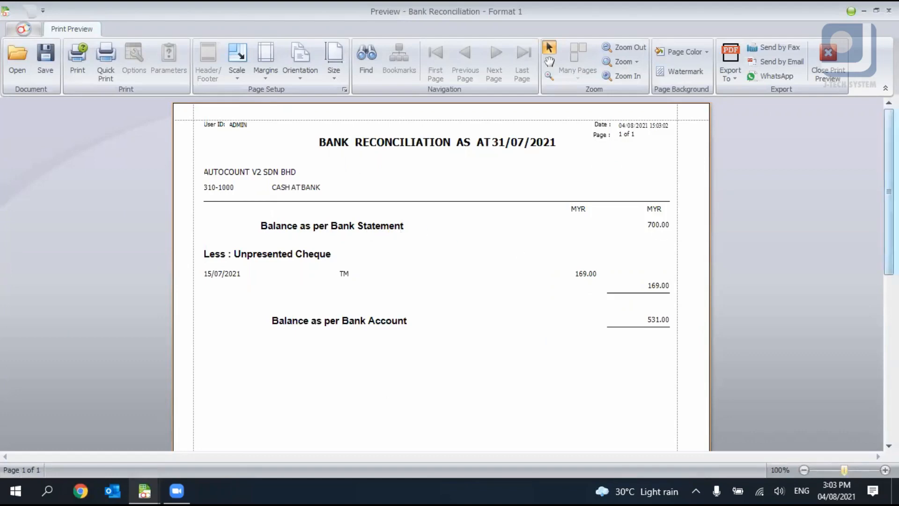
{"action": "mouse_move", "coordinate": [889, 213]}
{"action": "left_mouse_down"}
{"action": "mouse_move", "coordinate": [889, 367]}
{"action": "mouse_move", "coordinate": [889, 213]}
{"action": "left_mouse_up"}
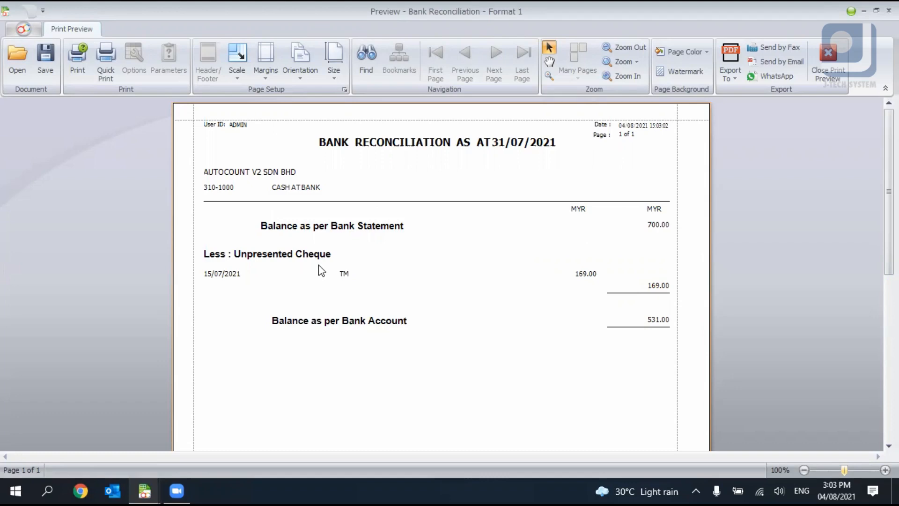
{"action": "left_click", "coordinate": [832, 70]}
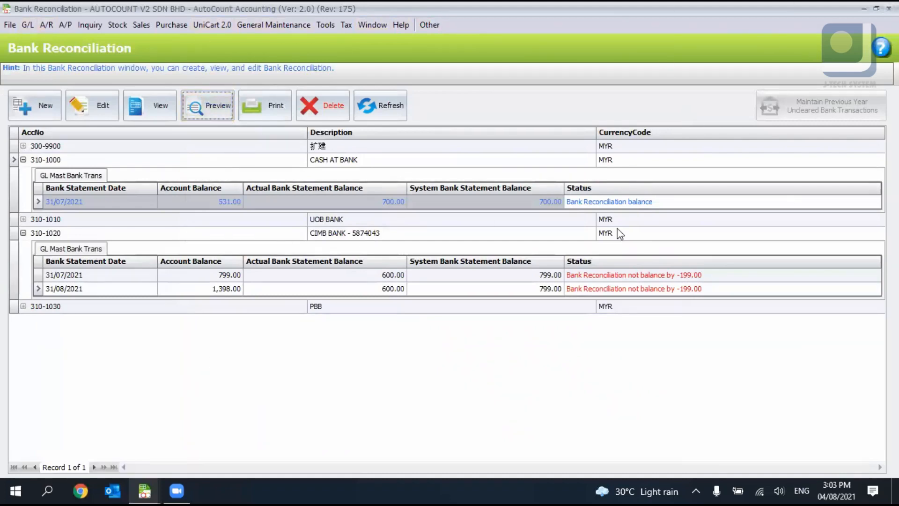
Close the Bank Reconciliation and Creditor Statement windows and start a new journal entry
{"action": "left_click", "coordinate": [575, 284]}
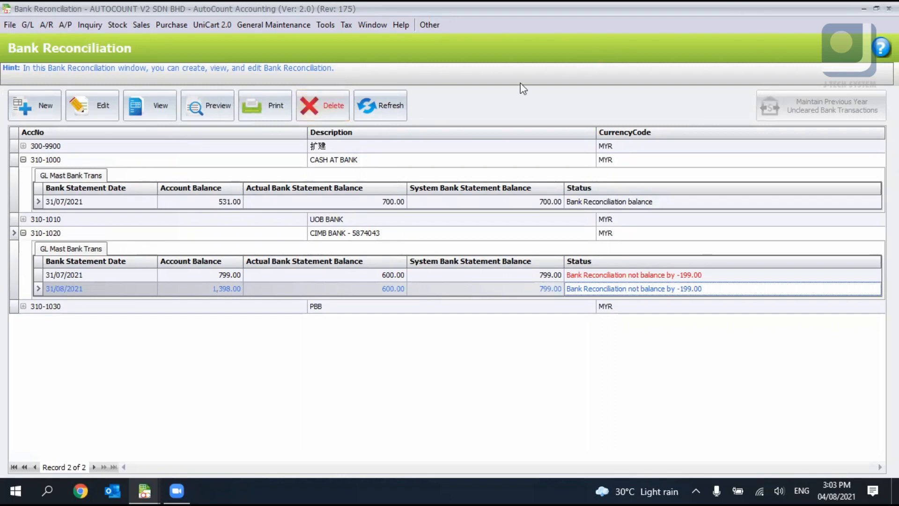
{"action": "key", "text": "Escape"}
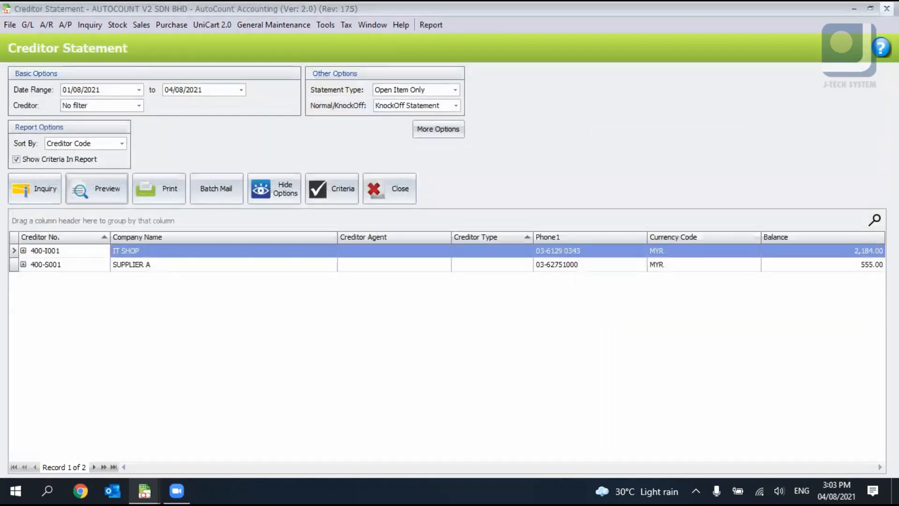
{"action": "left_click", "coordinate": [886, 9]}
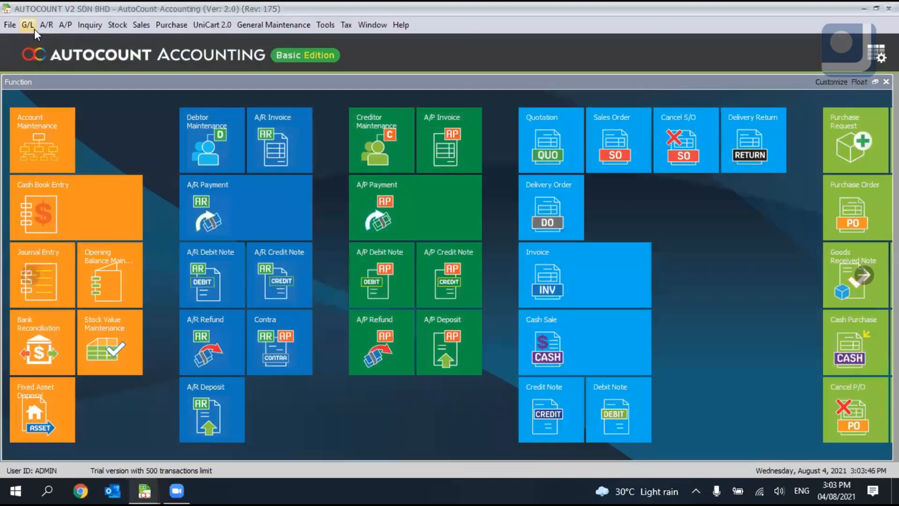
{"action": "left_click", "coordinate": [28, 25]}
{"action": "left_click", "coordinate": [60, 75]}
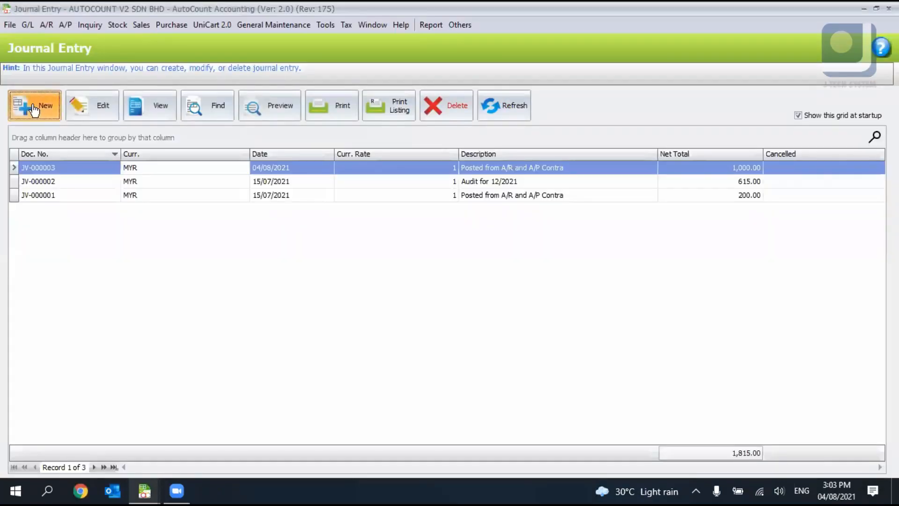
{"action": "left_click", "coordinate": [34, 108]}
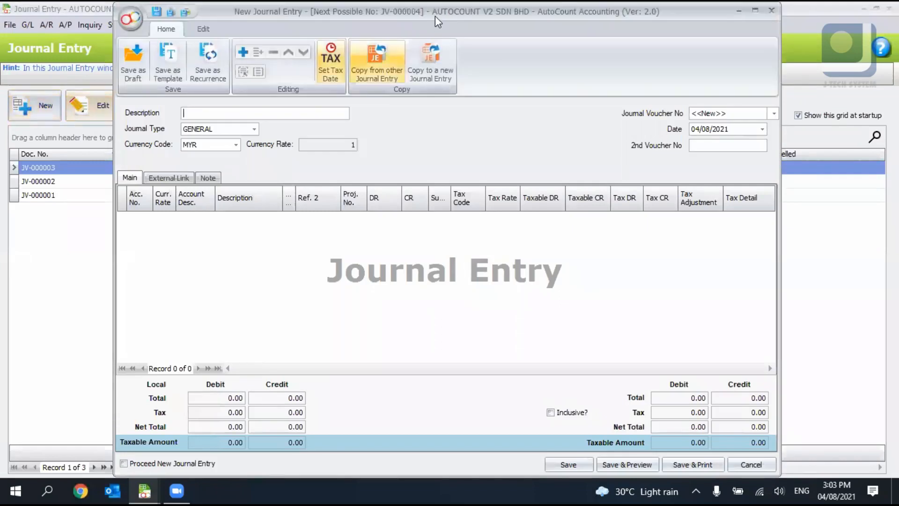
{"action": "mouse_move", "coordinate": [446, 15]}
{"action": "left_mouse_down"}
{"action": "mouse_move", "coordinate": [415, 21]}
{"action": "mouse_move", "coordinate": [441, 26]}
{"action": "left_mouse_up"}
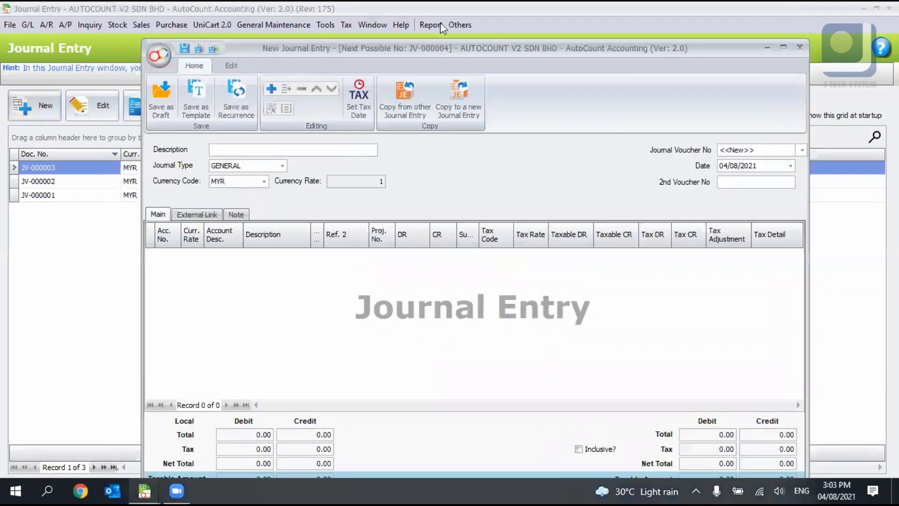
Enter "Account Audit Adjustment" as the journal entry description
{"action": "left_click", "coordinate": [272, 124]}
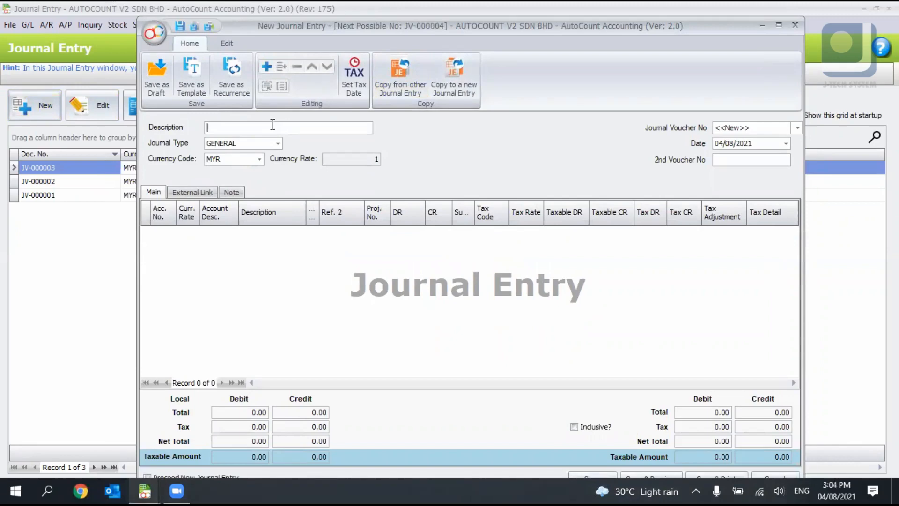
{"action": "type", "text": "Account D"}
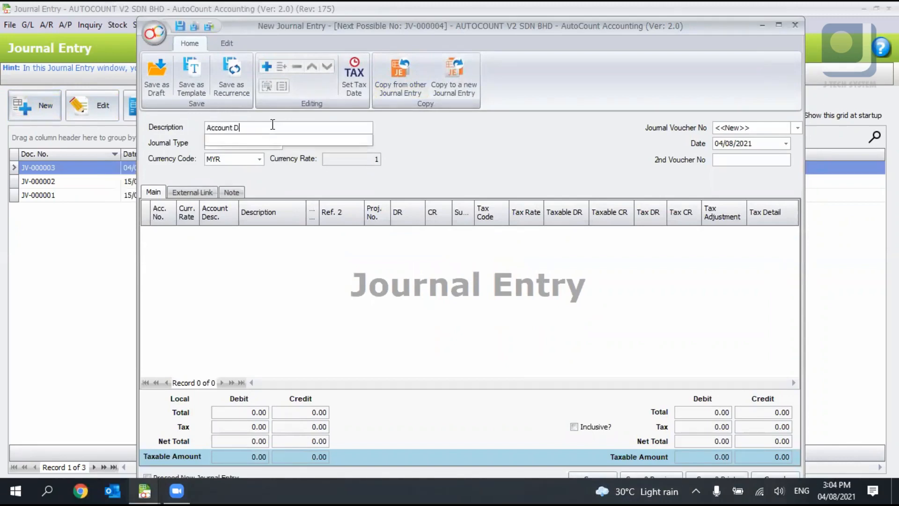
{"action": "type", "text": "udrit"}
{"action": "key", "text": "BackSpace"}
{"action": "type", "text": "t Adjustment"}
{"action": "key", "text": "Tab"}
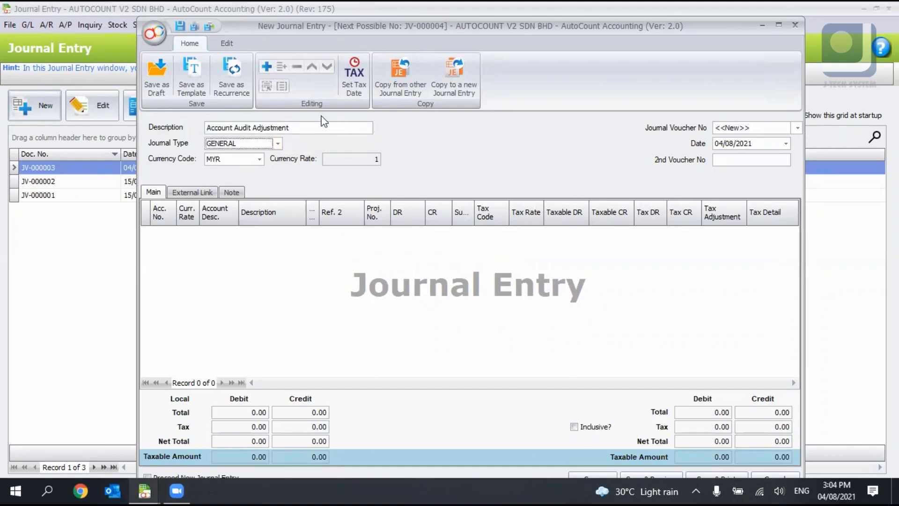
{"action": "left_click", "coordinate": [322, 128]}
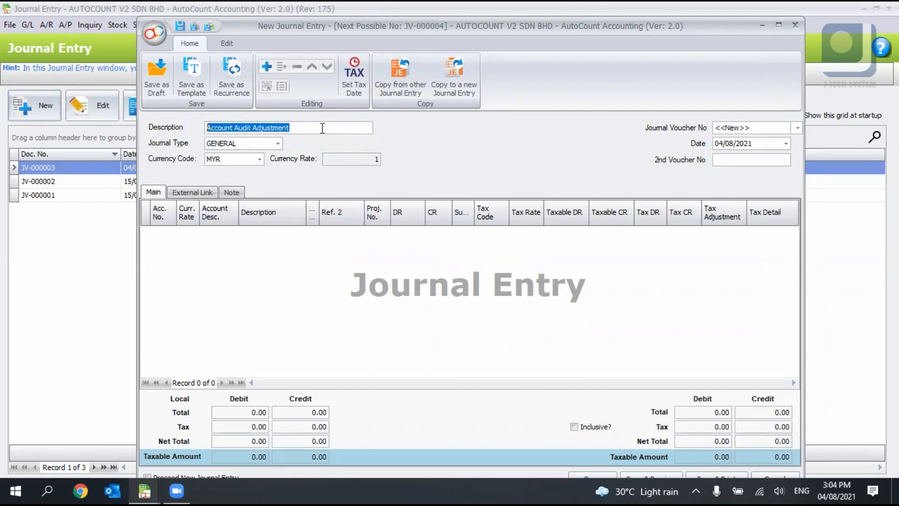
Set the journal entry date to 01/08/2021
{"action": "left_click", "coordinate": [720, 144]}
{"action": "type", "text": "31/"}
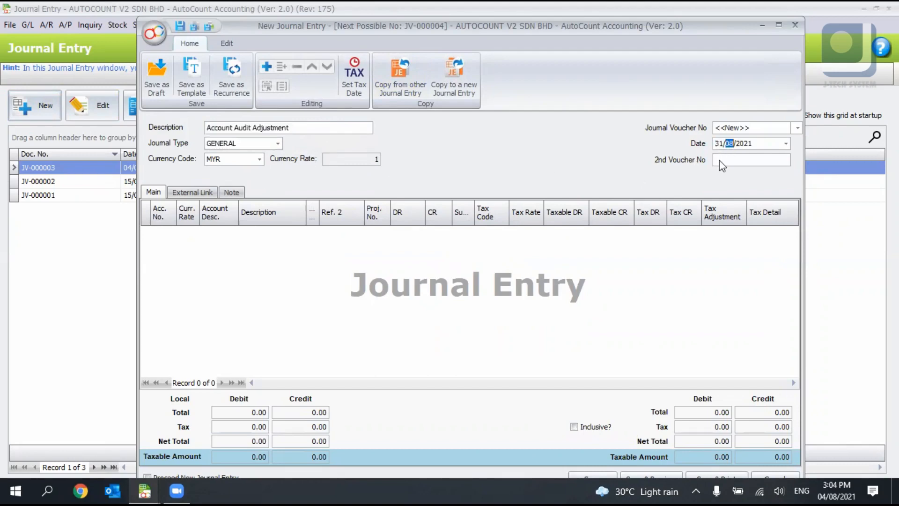
{"action": "type", "text": "07"}
{"action": "left_click", "coordinate": [716, 146]}
{"action": "type", "text": "0108"}
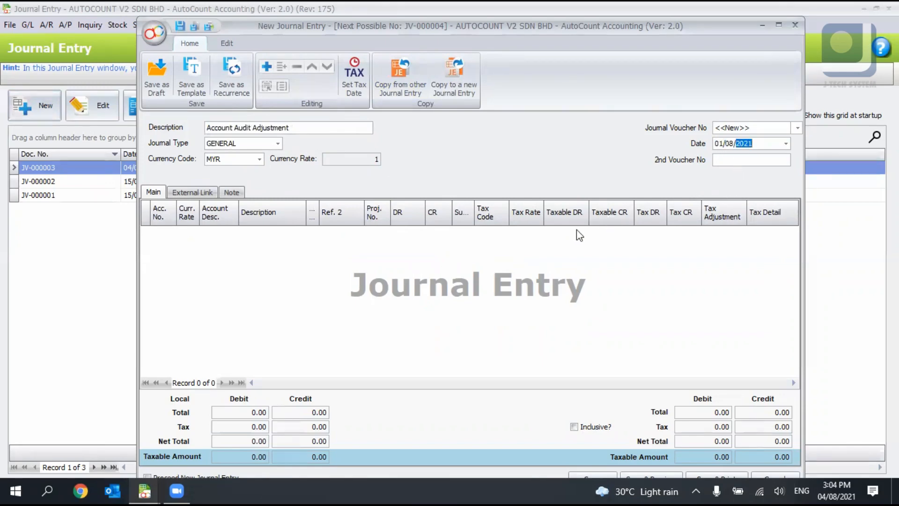
Add two journal lines, assigning 100-0000 CAPITAL to the first and 200-3005 ACCUM. DEPRN. - OFFICE EQUIPMENT to the second, and widen the account number column
{"action": "right_click", "coordinate": [290, 258]}
{"action": "left_click", "coordinate": [310, 266]}
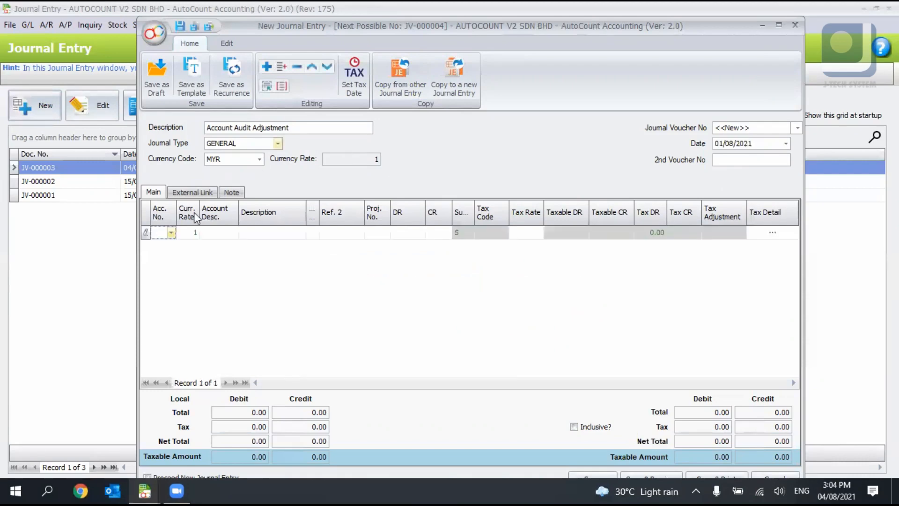
{"action": "left_click", "coordinate": [170, 233]}
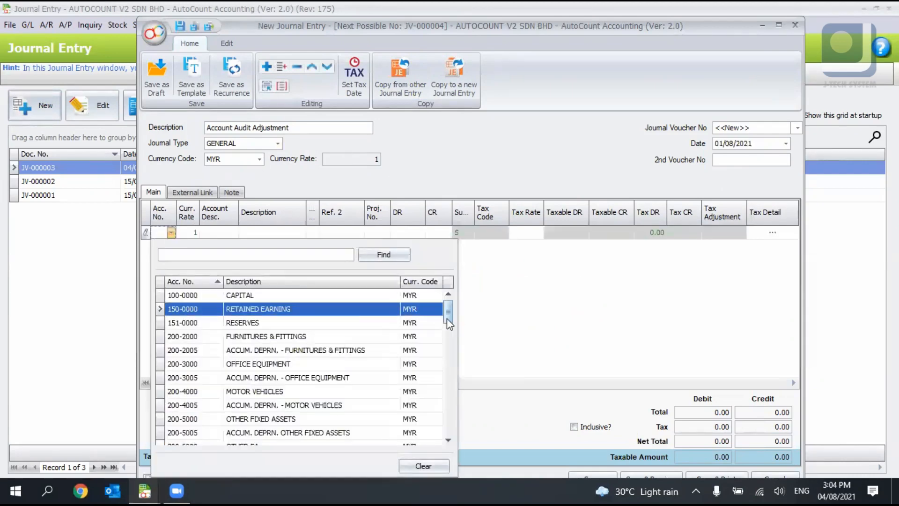
{"action": "scroll", "coordinate": [476, 136], "scroll_direction": "down", "scroll_amount": 3}
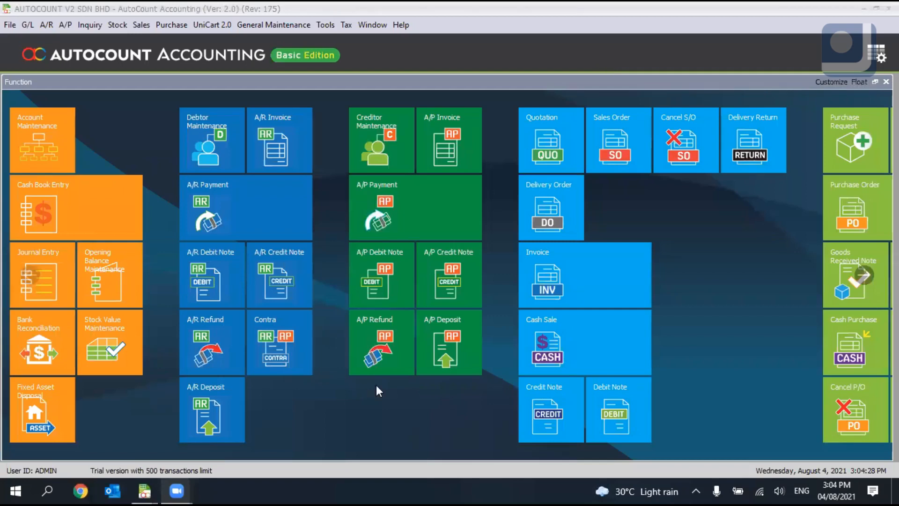
{"action": "mouse_move", "coordinate": [144, 490]}
{"action": "left_click", "coordinate": [609, 444]}
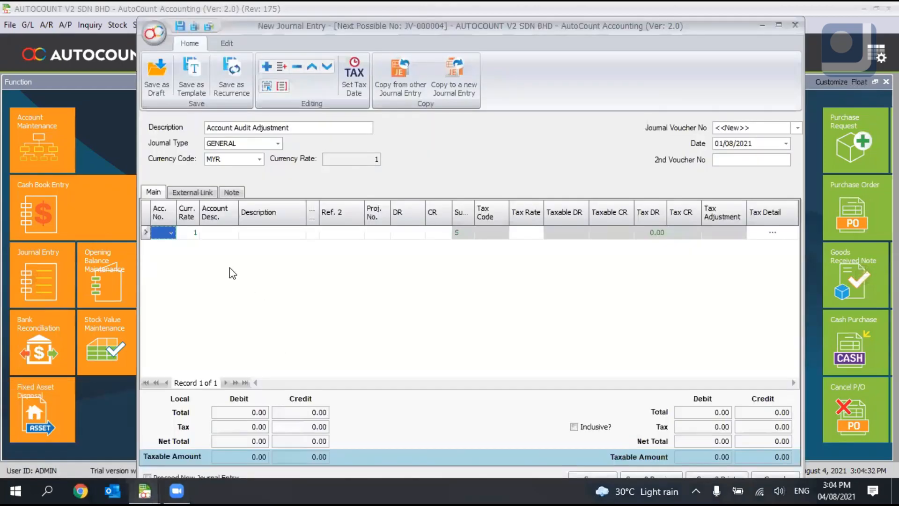
{"action": "left_click", "coordinate": [170, 247]}
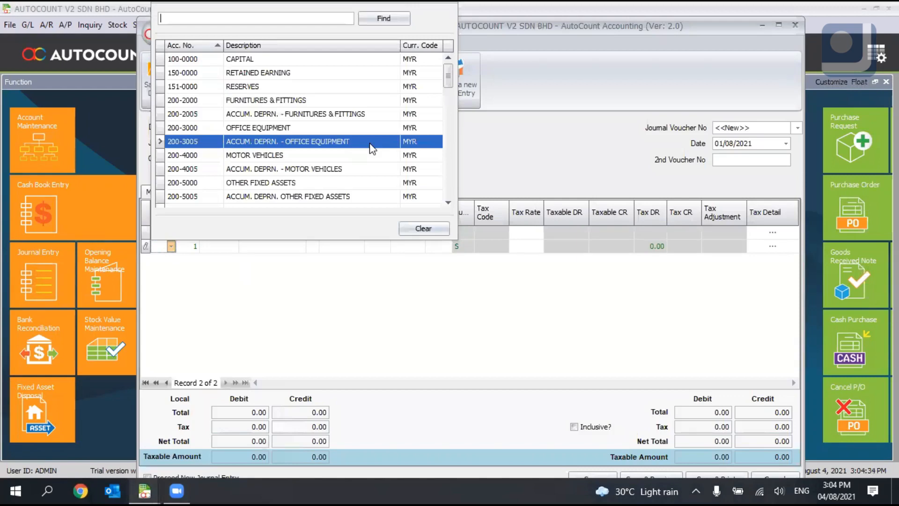
{"action": "left_click", "coordinate": [372, 145]}
{"action": "left_click_drag", "start_coordinate": [174, 211], "coordinate": [192, 211]}
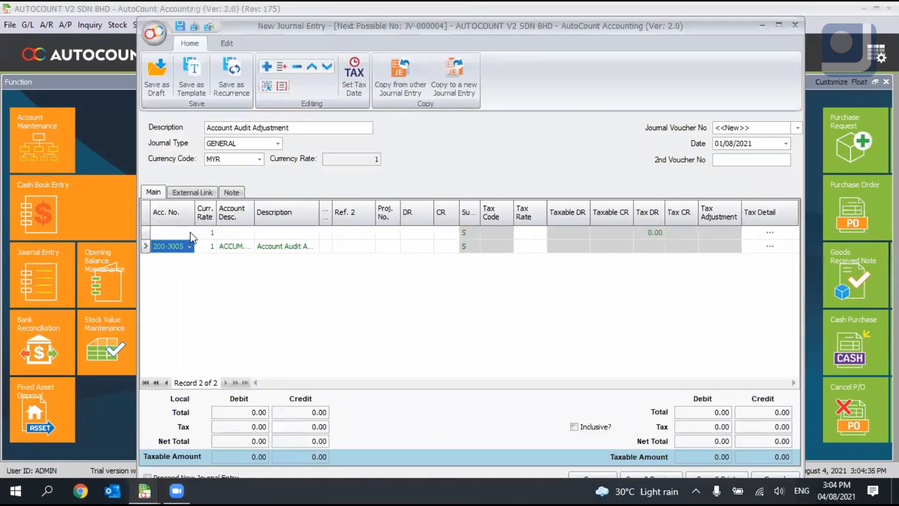
{"action": "left_click", "coordinate": [189, 233]}
{"action": "left_click", "coordinate": [239, 294]}
Add a third journal line and assign account 950-0000 TAXATION to it
{"action": "right_click", "coordinate": [226, 302]}
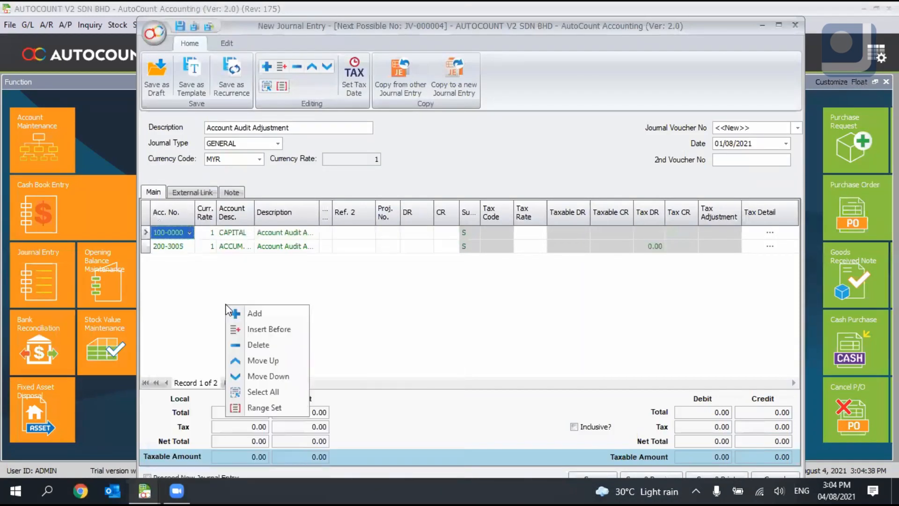
{"action": "left_click", "coordinate": [249, 311]}
{"action": "left_click", "coordinate": [190, 260]}
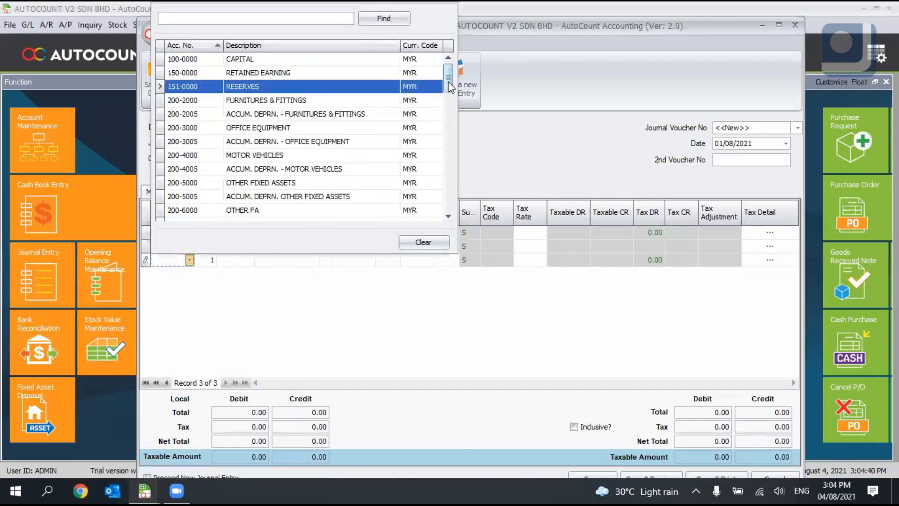
{"action": "left_click_drag", "start_coordinate": [449, 82], "coordinate": [436, 221]}
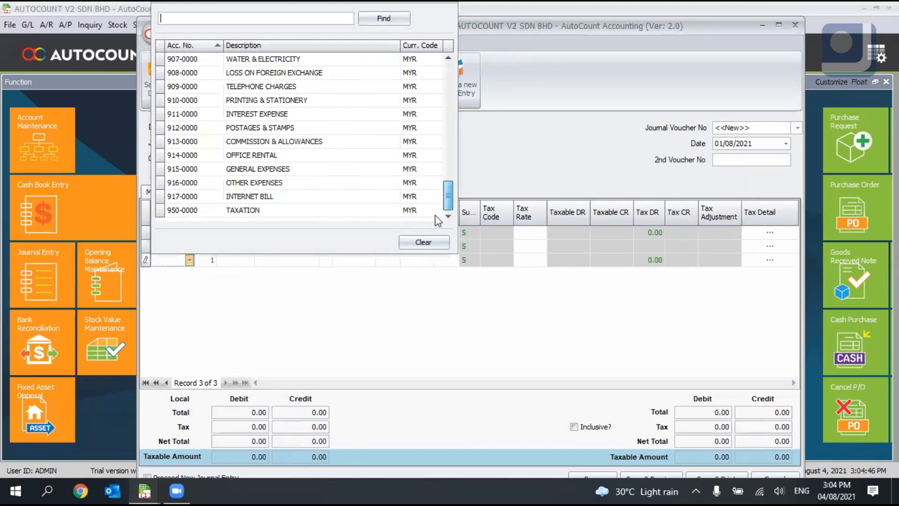
{"action": "left_click_drag", "start_coordinate": [448, 185], "coordinate": [449, 174]}
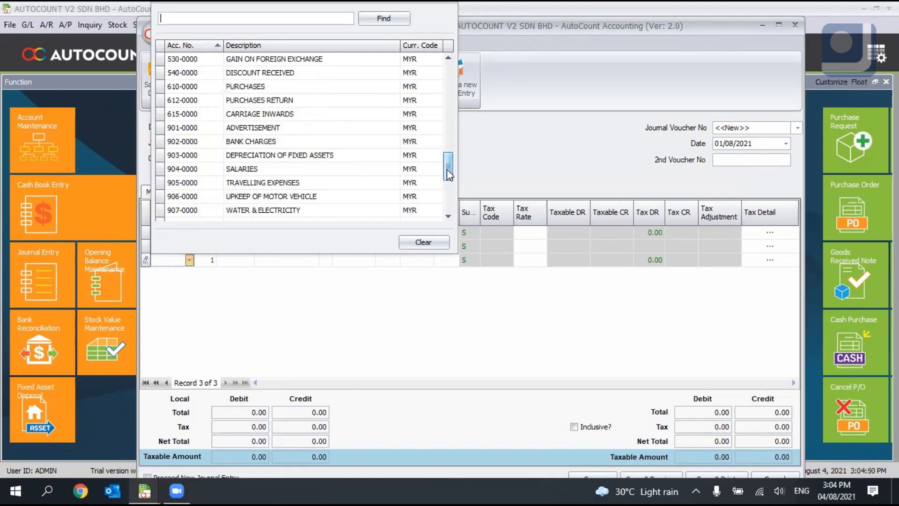
{"action": "left_click_drag", "start_coordinate": [447, 170], "coordinate": [420, 231]}
{"action": "left_click", "coordinate": [330, 213]}
{"action": "left_click", "coordinate": [329, 213]}
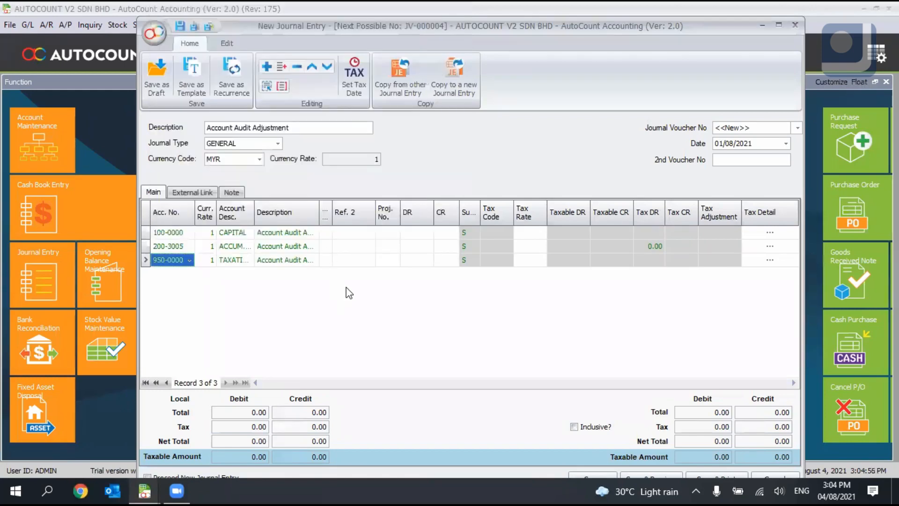
Enter debits of 123 for CAPITAL and 986 for accumulated depreciation, and a credit of 1109 for TAXATION
{"action": "left_click", "coordinate": [428, 232]}
{"action": "type", "text": "123"}
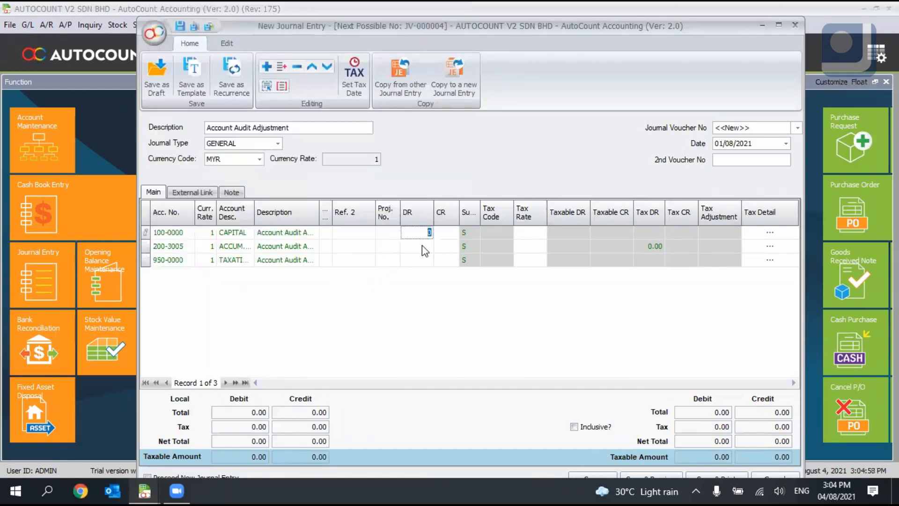
{"action": "left_click", "coordinate": [428, 246]}
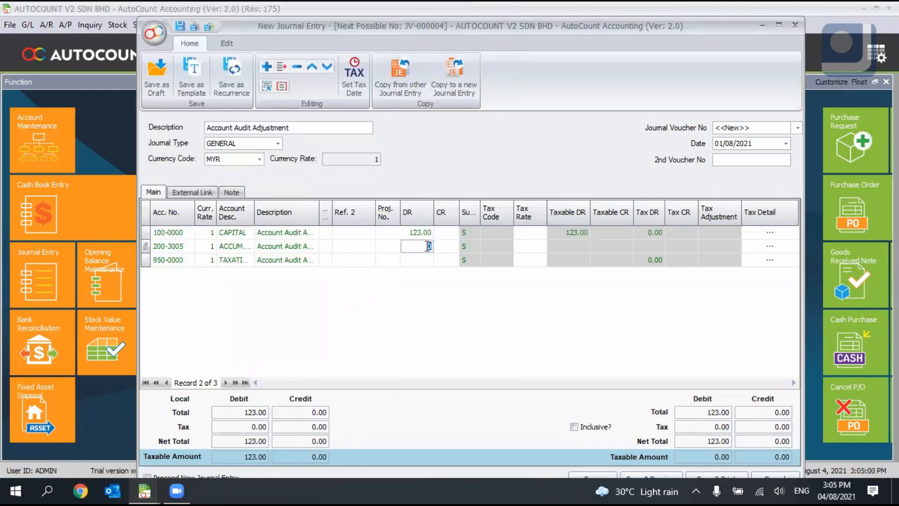
{"action": "type", "text": "986"}
{"action": "left_click", "coordinate": [449, 260]}
{"action": "type", "text": "1"}
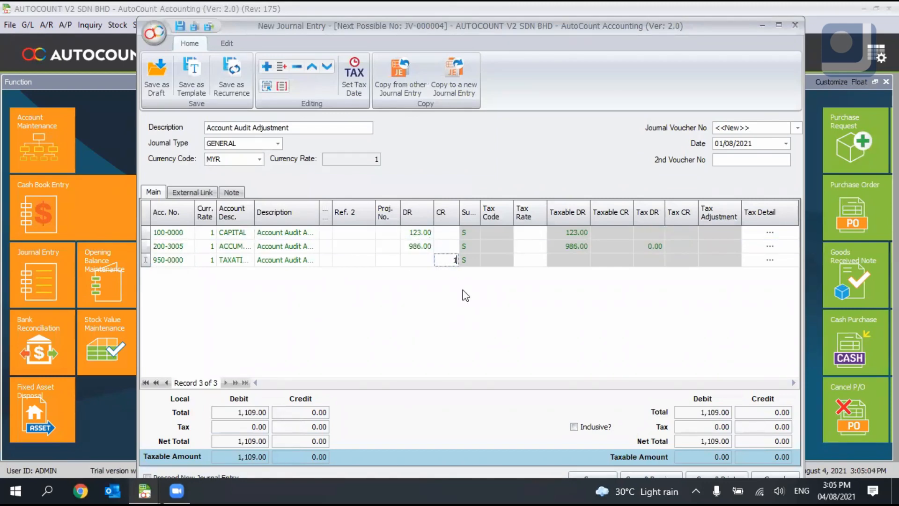
{"action": "type", "text": "109"}
{"action": "left_click", "coordinate": [488, 323]}
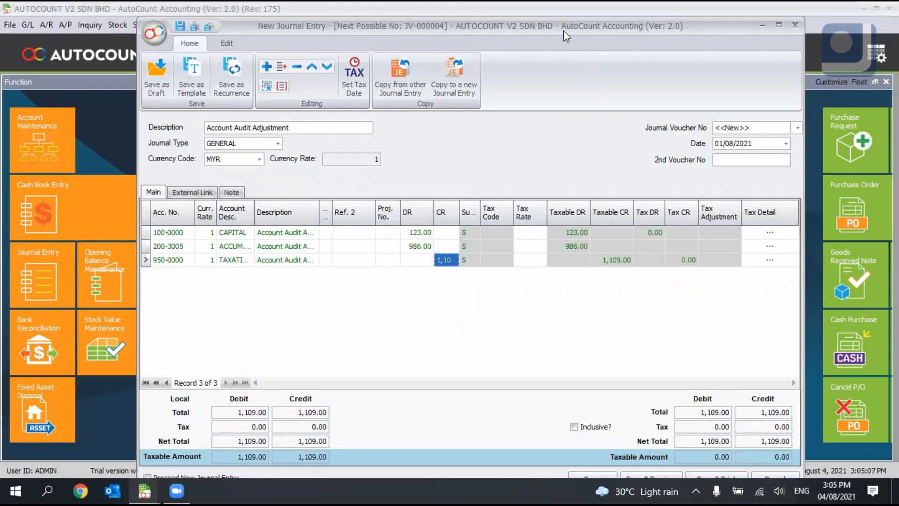
Change the credit amount on the TAXATION line to 1100
{"action": "left_click_drag", "start_coordinate": [564, 30], "coordinate": [553, 15]}
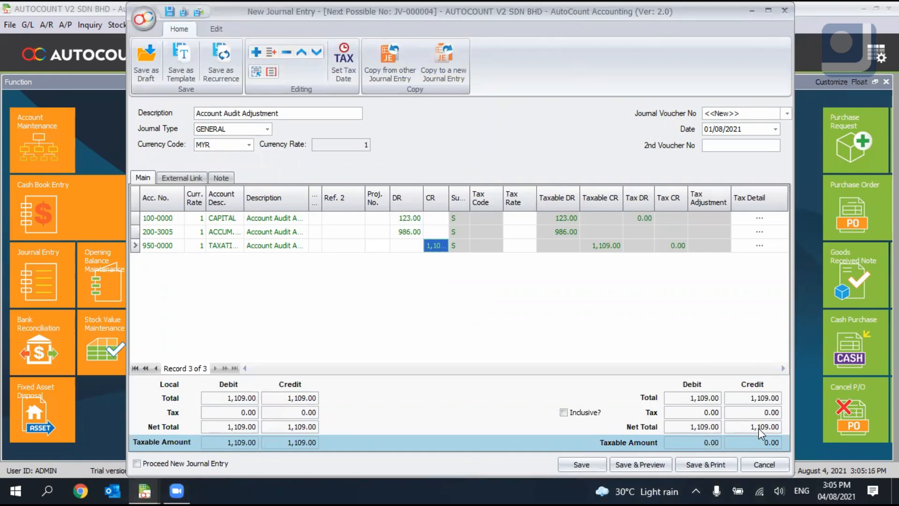
{"action": "type", "text": "1100"}
{"action": "key", "text": "Return"}
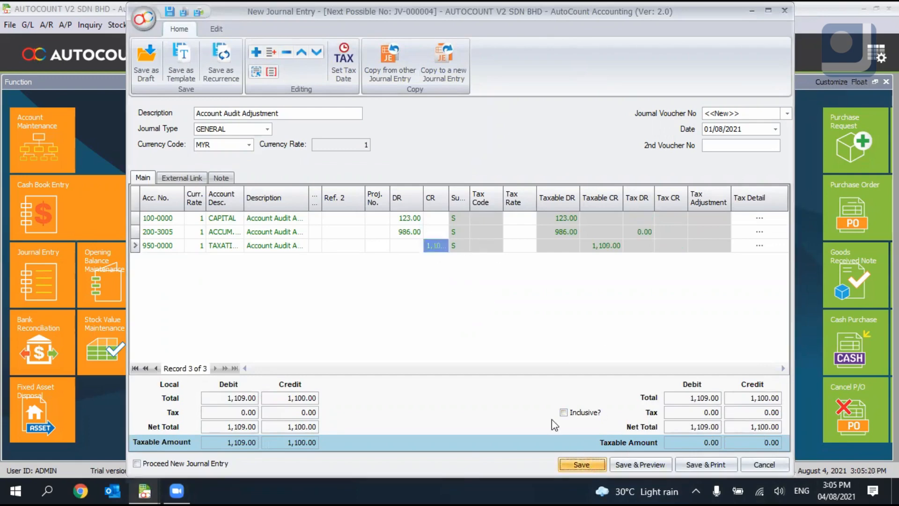
Try to save the unbalanced journal entry and set the TAXATION line's credit to 1109
{"action": "left_click", "coordinate": [581, 464]}
{"action": "left_click", "coordinate": [459, 263]}
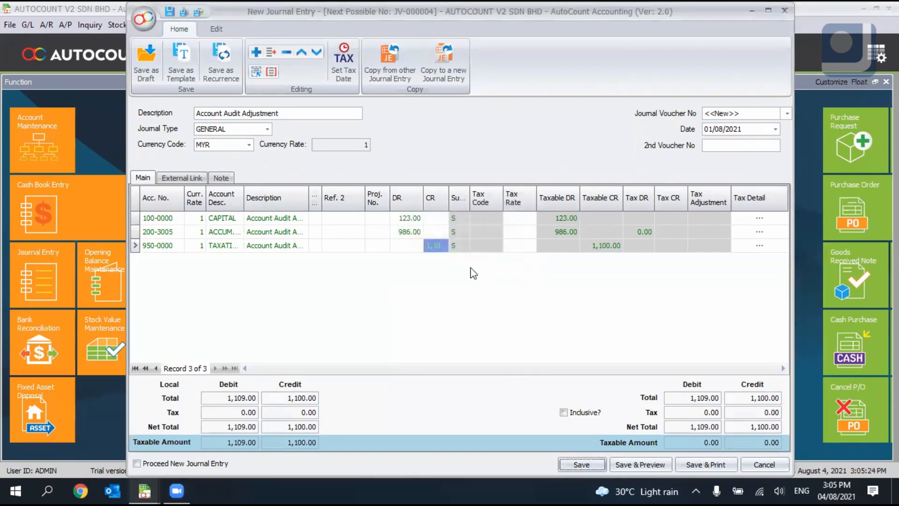
{"action": "type", "text": "1109"}
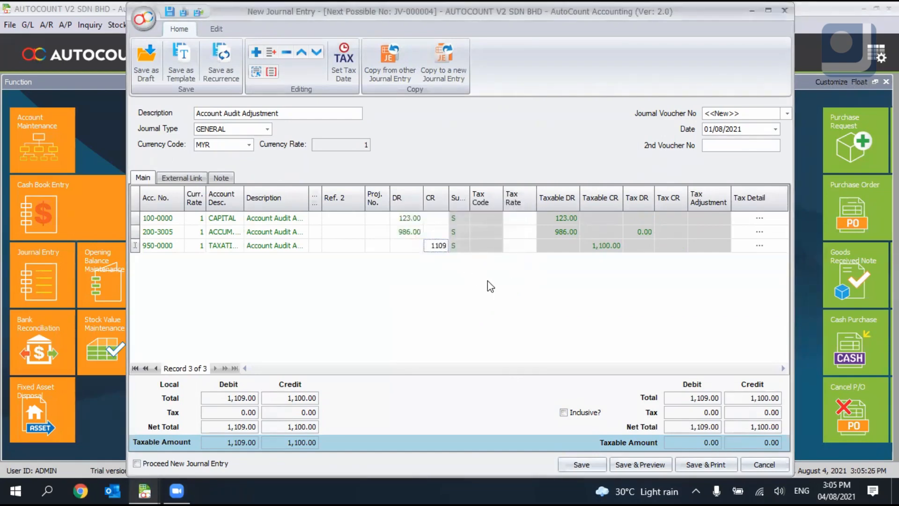
{"action": "key", "text": "Return"}
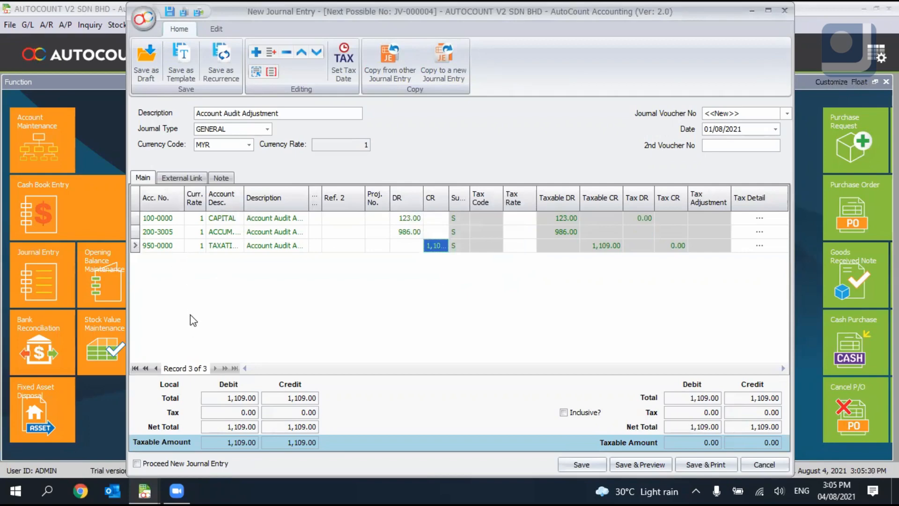
{"action": "right_click", "coordinate": [189, 284]}
{"action": "left_click", "coordinate": [199, 292]}
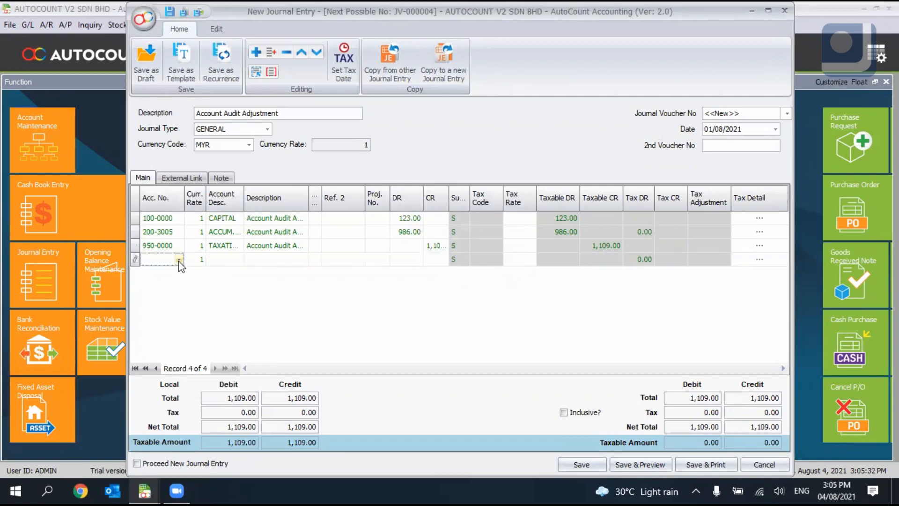
{"action": "left_click", "coordinate": [178, 259]}
{"action": "right_click", "coordinate": [190, 279]}
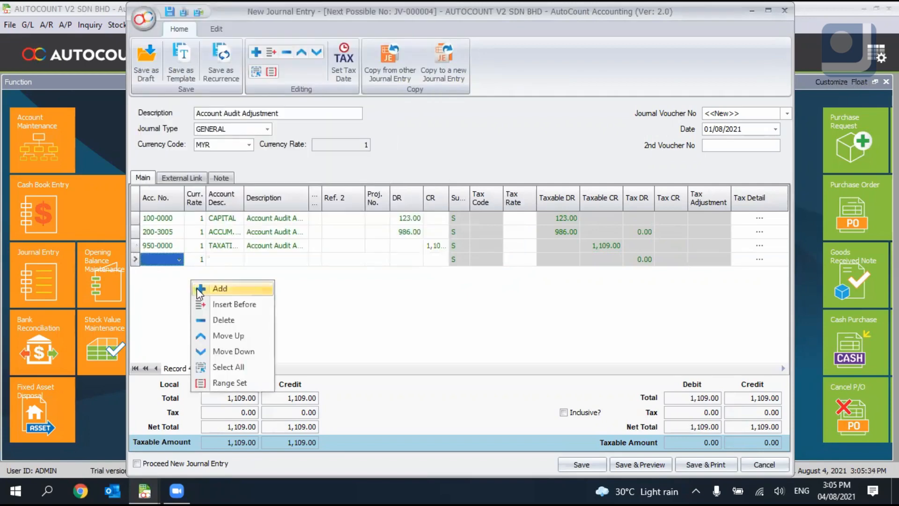
{"action": "left_click", "coordinate": [211, 260]}
{"action": "left_click", "coordinate": [286, 52]}
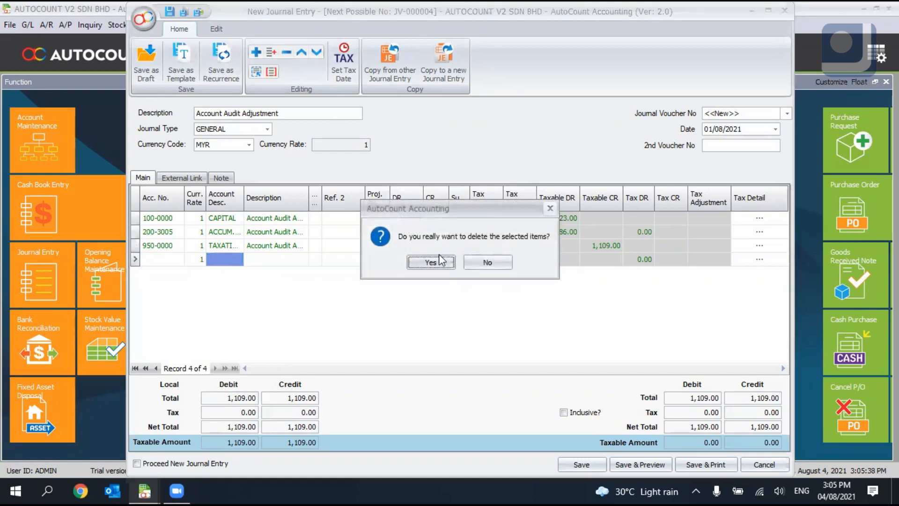
{"action": "left_click", "coordinate": [441, 261]}
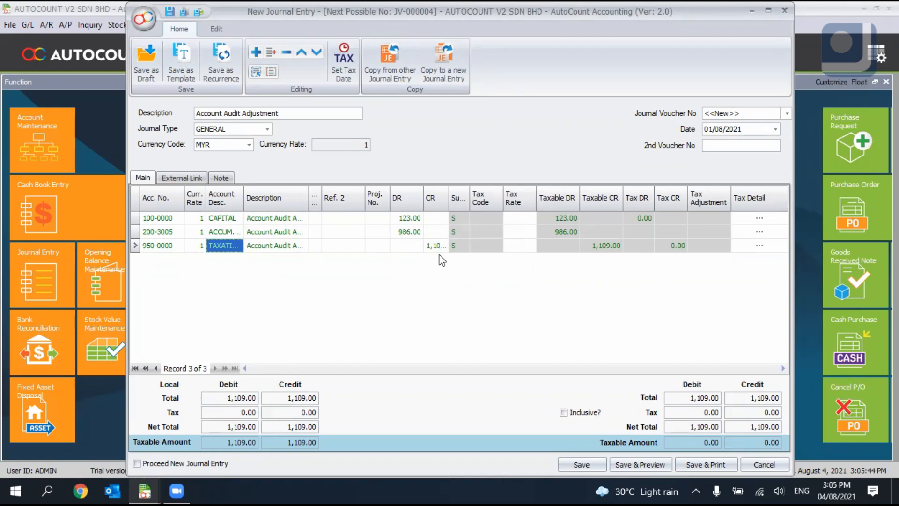
View the journal entry's posting details and return to the entry
{"action": "left_click", "coordinate": [221, 29]}
{"action": "left_click", "coordinate": [589, 60]}
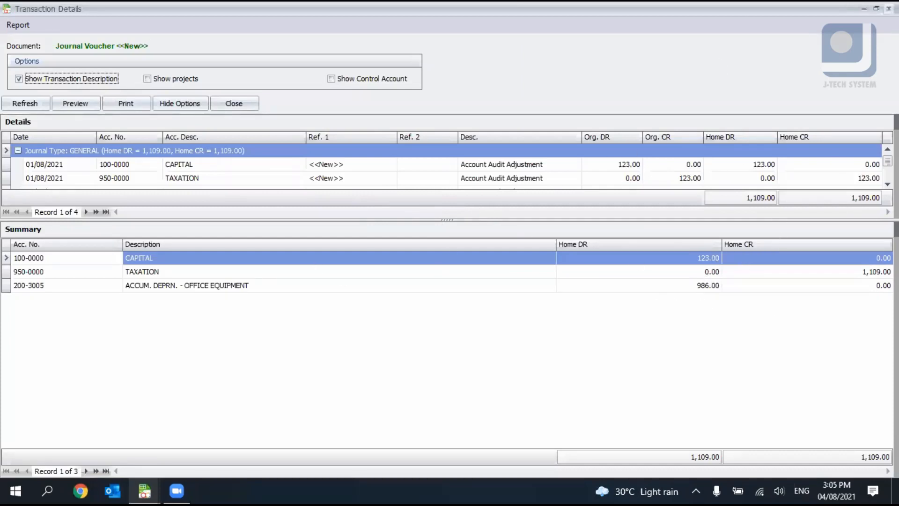
{"action": "key", "text": "Escape"}
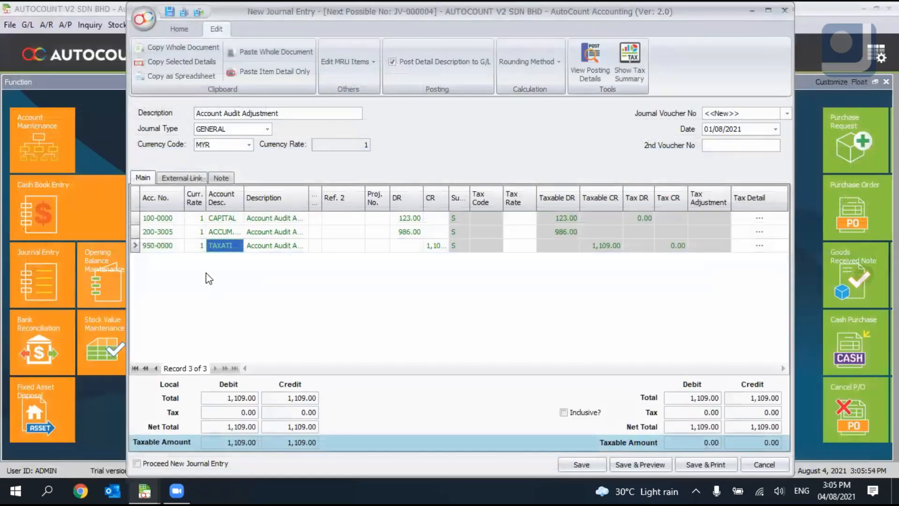
Add a fourth journal line and assign account 950-0000 TAXATION to it
{"action": "right_click", "coordinate": [175, 269]}
{"action": "left_click", "coordinate": [191, 279]}
{"action": "left_click", "coordinate": [179, 259]}
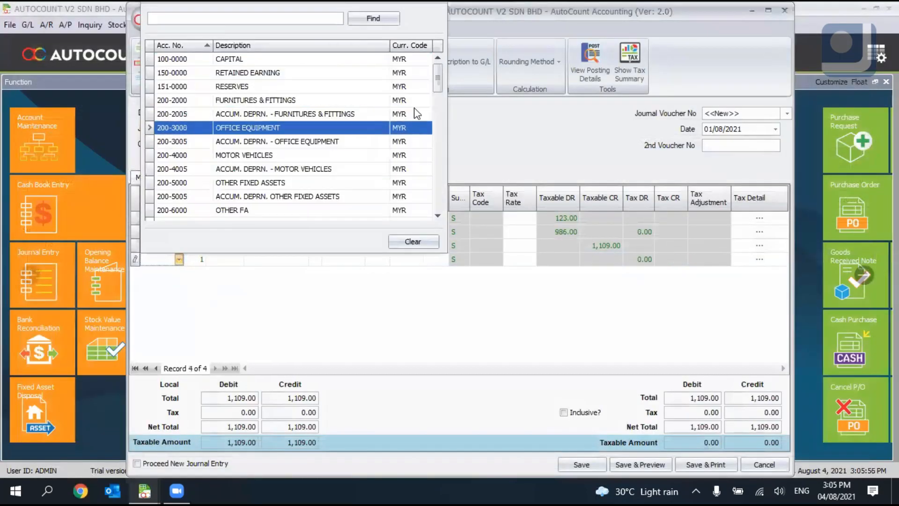
{"action": "left_click_drag", "start_coordinate": [437, 80], "coordinate": [435, 206]}
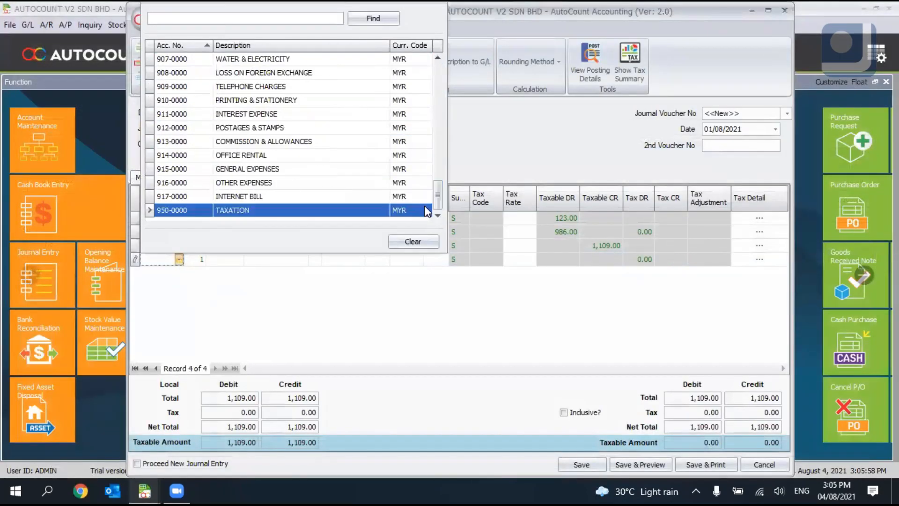
{"action": "left_click", "coordinate": [406, 212]}
Split the taxation credit, entering 1100 on the first TAXATION line and 9 on the second
{"action": "left_click", "coordinate": [435, 258]}
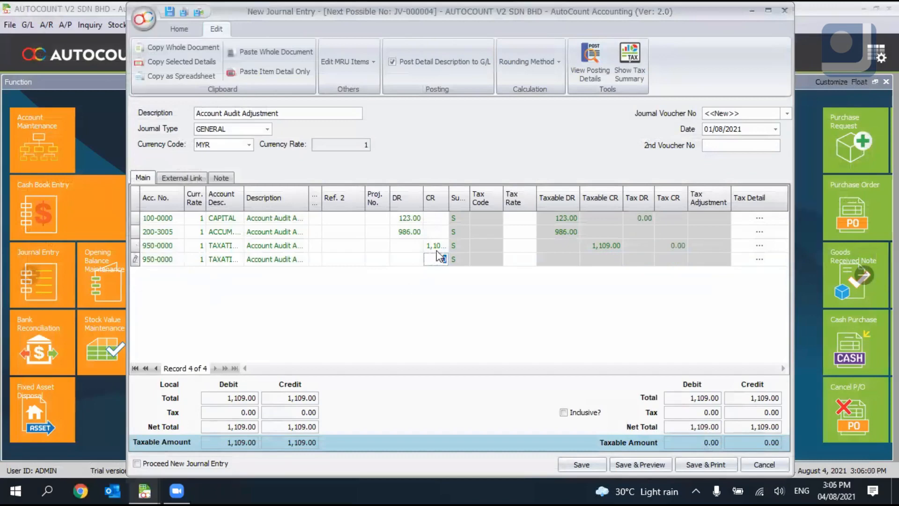
{"action": "left_click", "coordinate": [436, 245]}
{"action": "type", "text": "1100"}
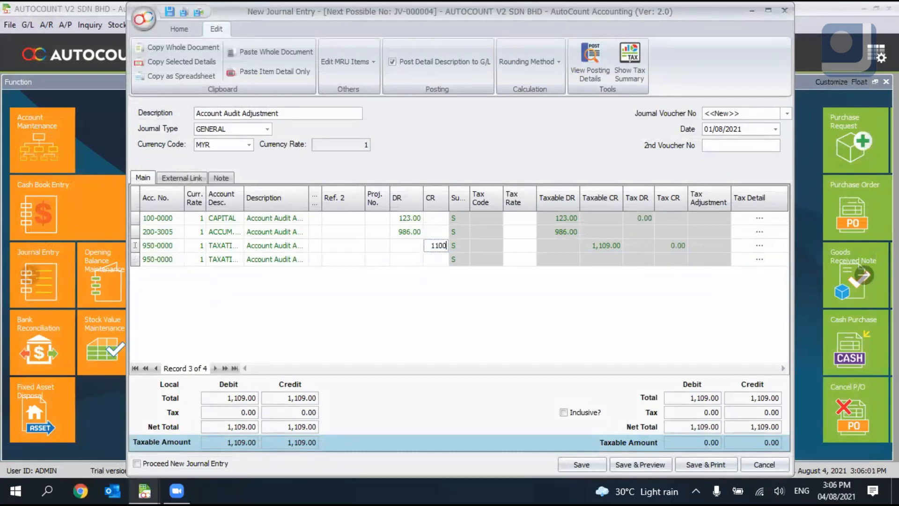
{"action": "left_click", "coordinate": [435, 259]}
{"action": "type", "text": "1"}
{"action": "key", "text": "Return"}
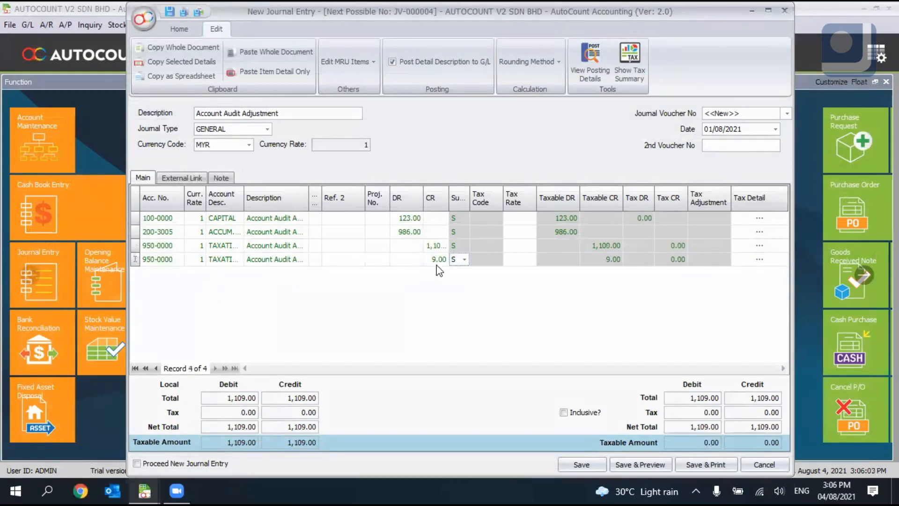
Check the debit and credit postings for the split TAXATION lines in the posting details and save the journal entry
{"action": "left_click", "coordinate": [601, 68]}
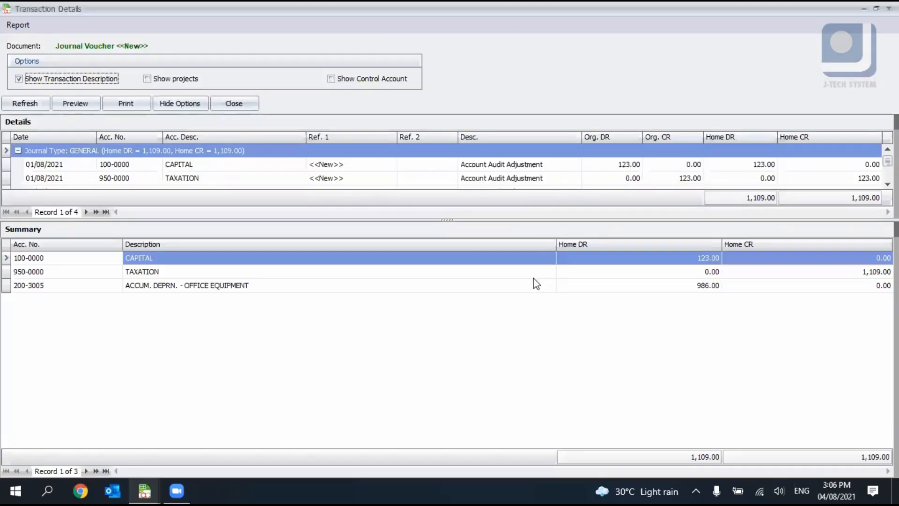
{"action": "left_click", "coordinate": [641, 287]}
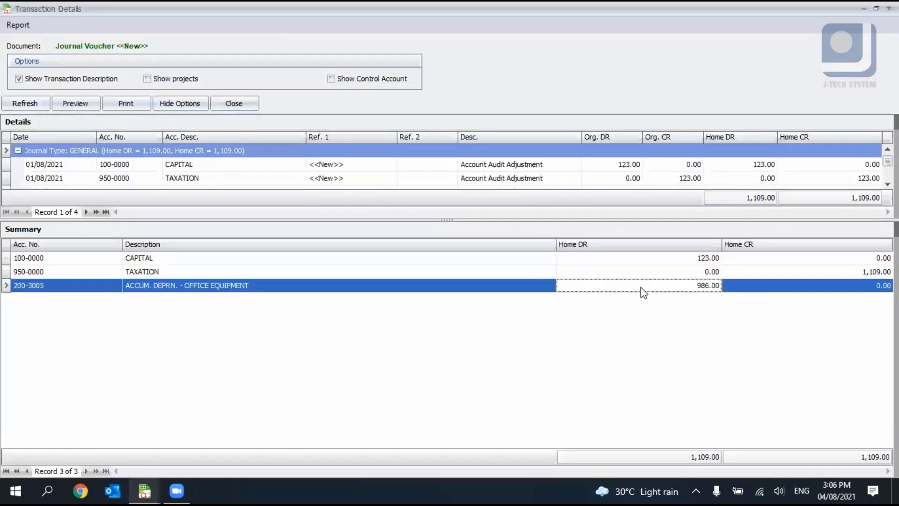
{"action": "left_click", "coordinate": [808, 273]}
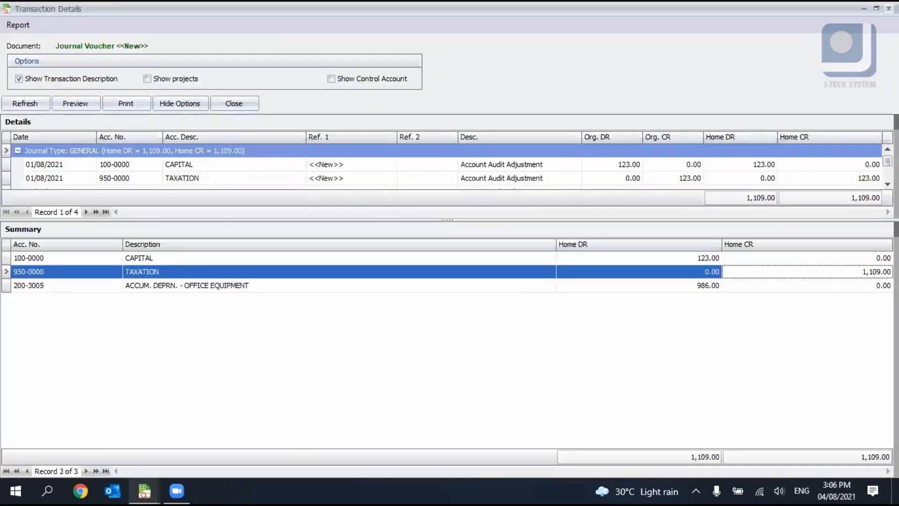
{"action": "left_click", "coordinate": [889, 9]}
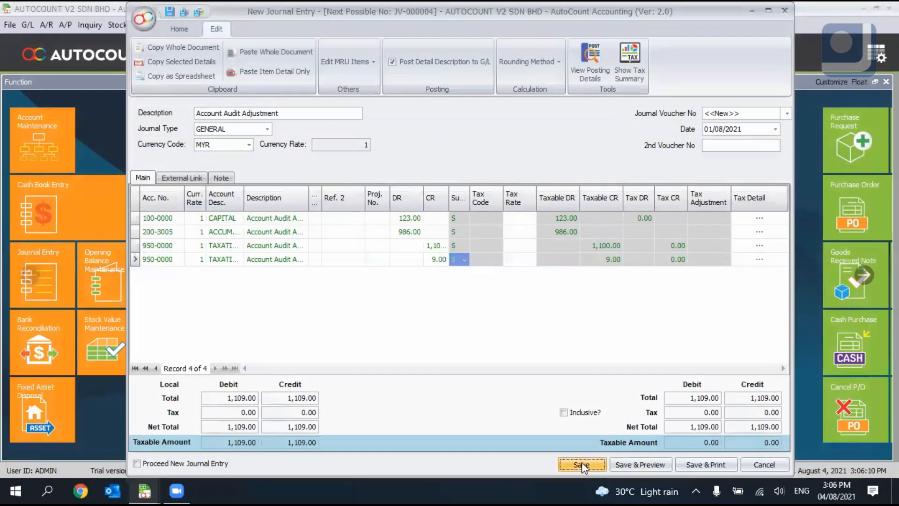
{"action": "left_click", "coordinate": [582, 465]}
Open the Ledger Report and set its date range from 01/01/2021 to 31/12/2021
{"action": "left_click", "coordinate": [27, 25]}
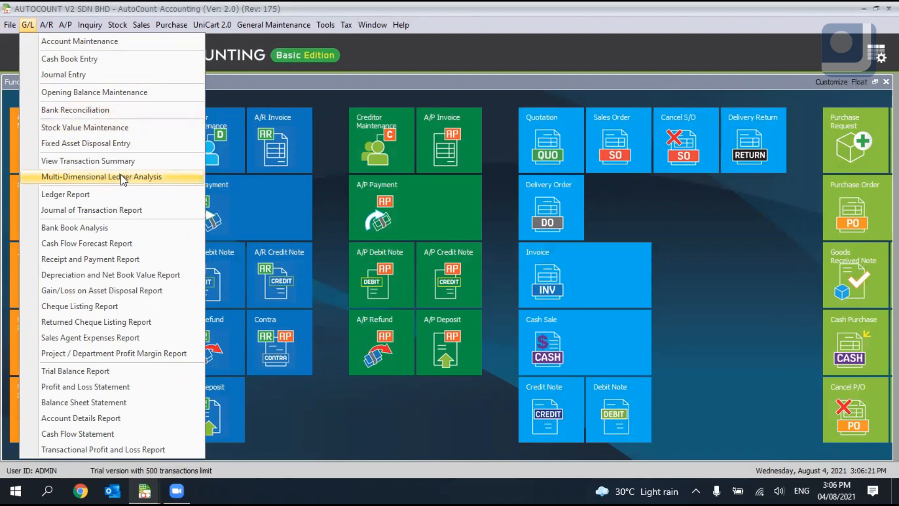
{"action": "left_click", "coordinate": [25, 24]}
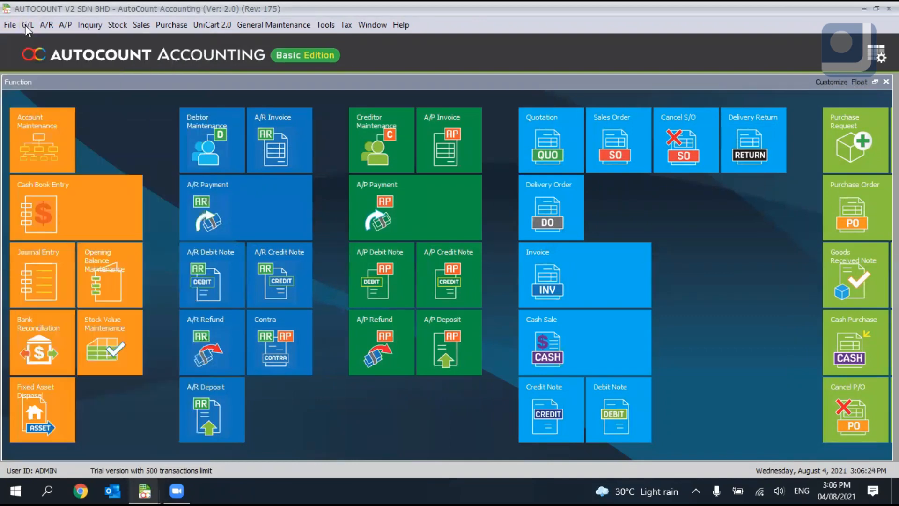
{"action": "left_click", "coordinate": [25, 26]}
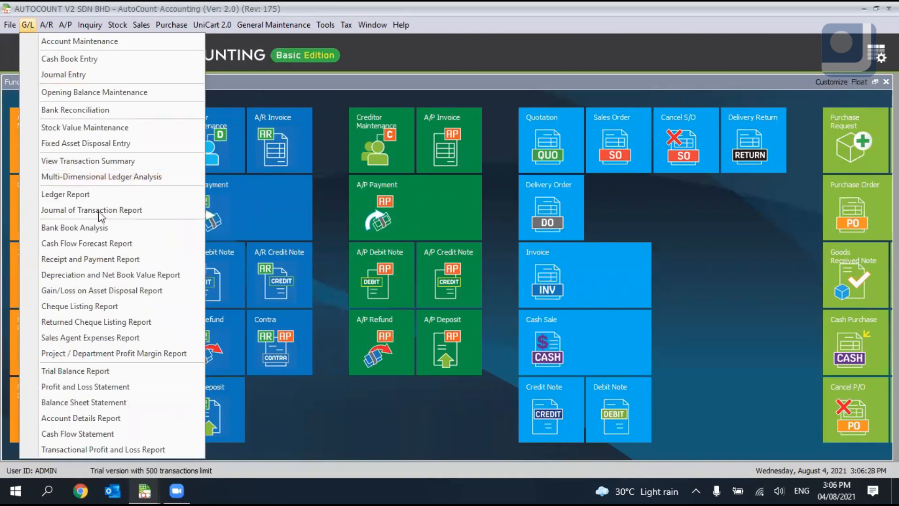
{"action": "left_click", "coordinate": [84, 196]}
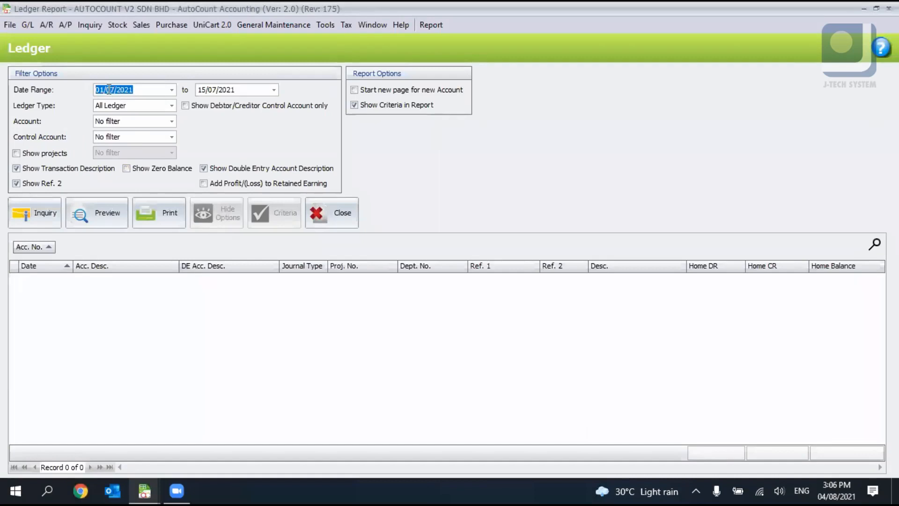
{"action": "left_click", "coordinate": [112, 90]}
{"action": "type", "text": "1"}
{"action": "left_click", "coordinate": [206, 89]}
{"action": "type", "text": "3112"}
Look through the ledger type options and keep All Ledger as the report's ledger type
{"action": "left_click", "coordinate": [135, 106]}
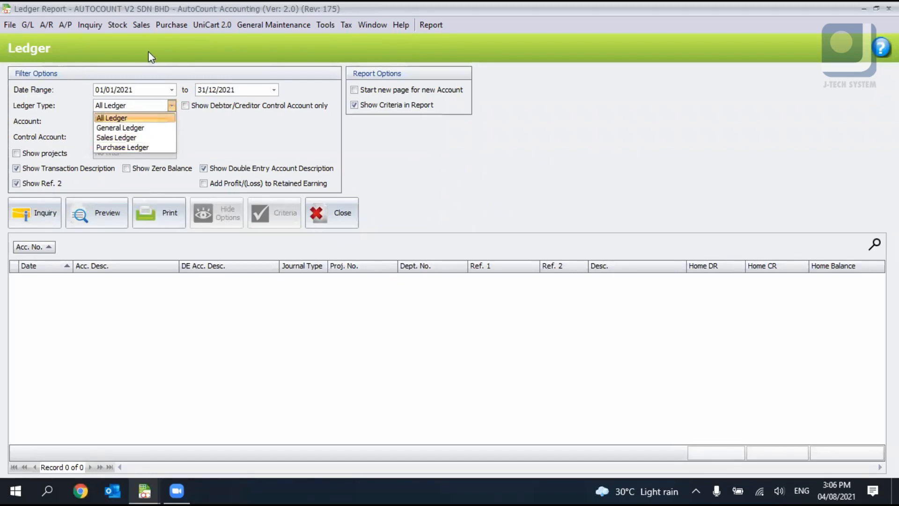
{"action": "left_click", "coordinate": [144, 26]}
{"action": "mouse_move", "coordinate": [117, 26]}
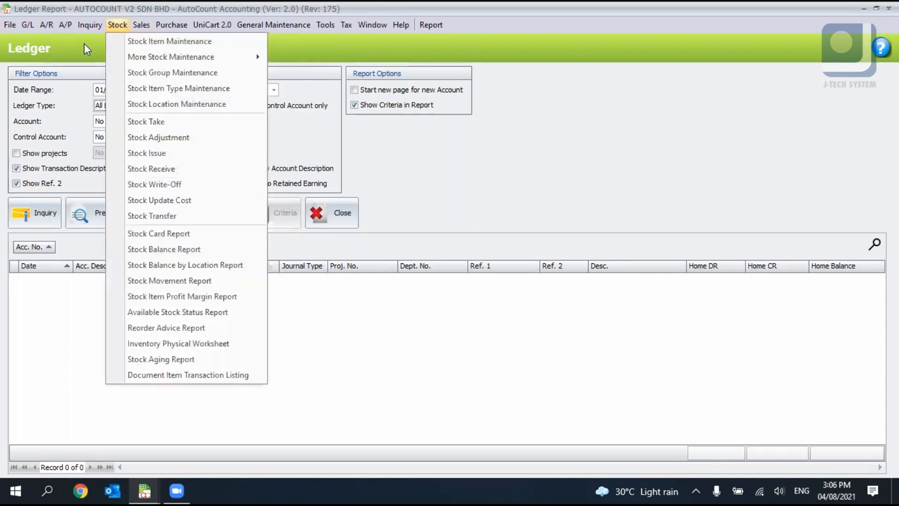
{"action": "left_click", "coordinate": [55, 119]}
{"action": "left_click", "coordinate": [121, 107]}
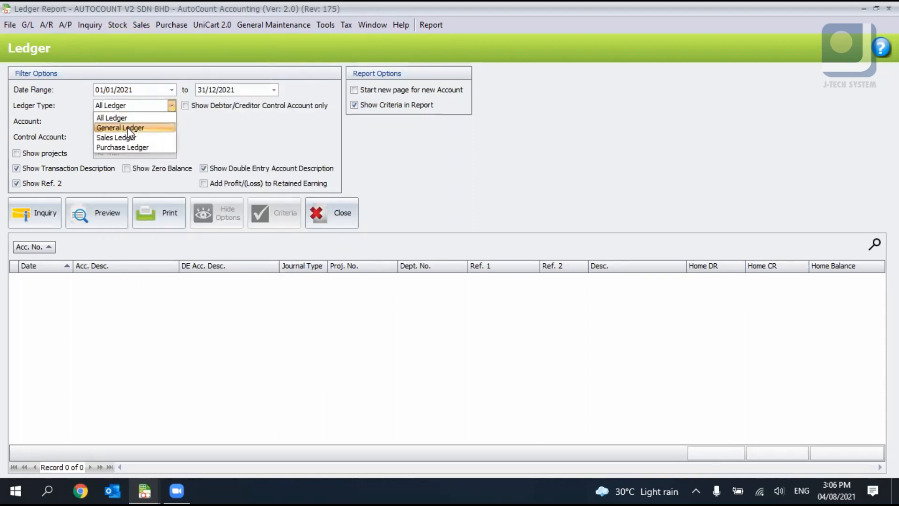
{"action": "left_click", "coordinate": [126, 117]}
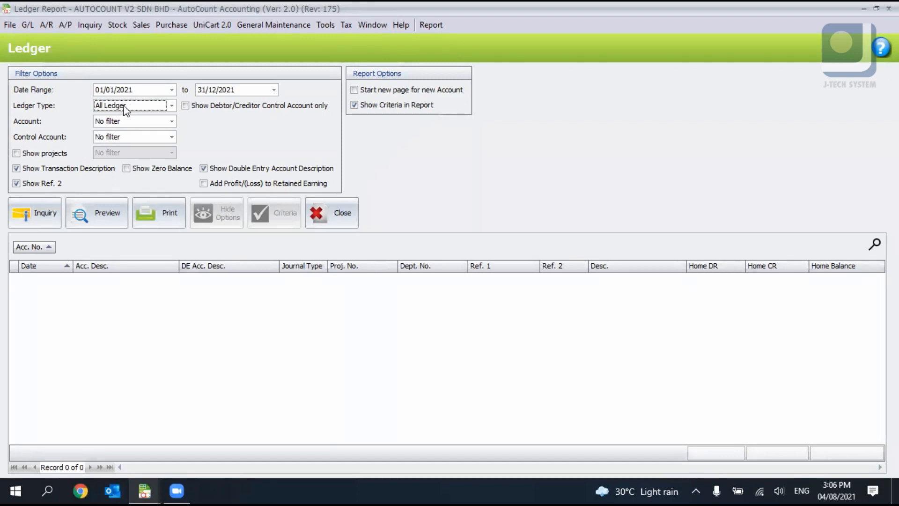
Look through the accounts offered by the multi-select Account filter and reset that filter to No filter
{"action": "left_click", "coordinate": [125, 122]}
{"action": "left_click", "coordinate": [140, 154]}
{"action": "left_click_drag", "start_coordinate": [667, 190], "coordinate": [667, 309]}
{"action": "left_click", "coordinate": [662, 355]}
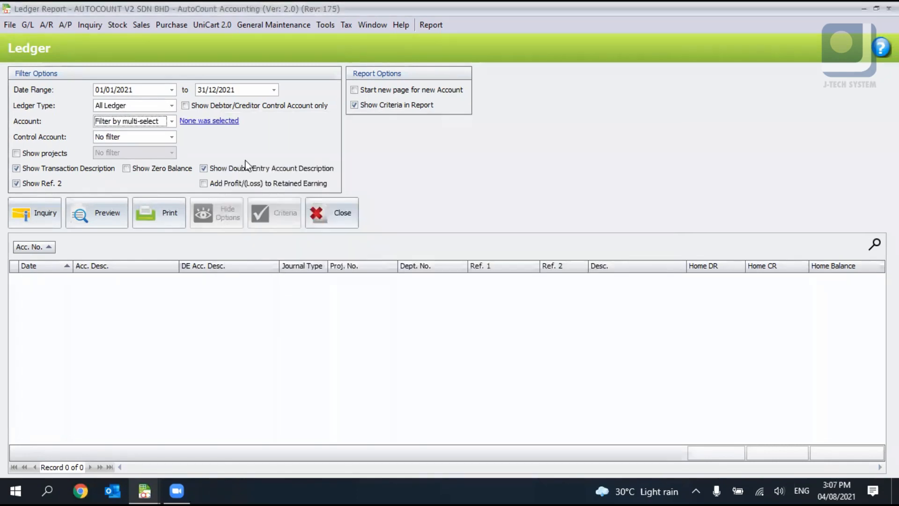
{"action": "left_click", "coordinate": [172, 122]}
{"action": "left_click", "coordinate": [163, 135]}
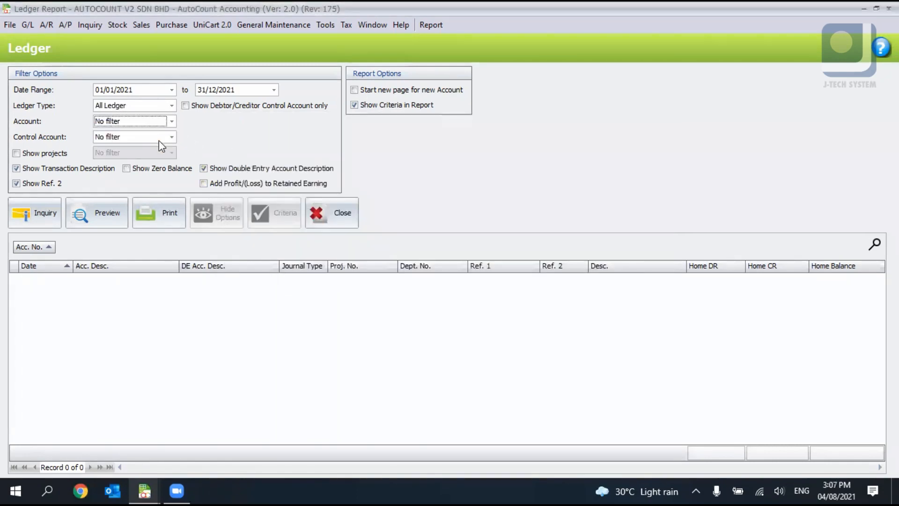
View the control accounts offered by the multi-select filter and reset the Control Account filter to No filter
{"action": "left_click", "coordinate": [159, 139]}
{"action": "left_click", "coordinate": [165, 169]}
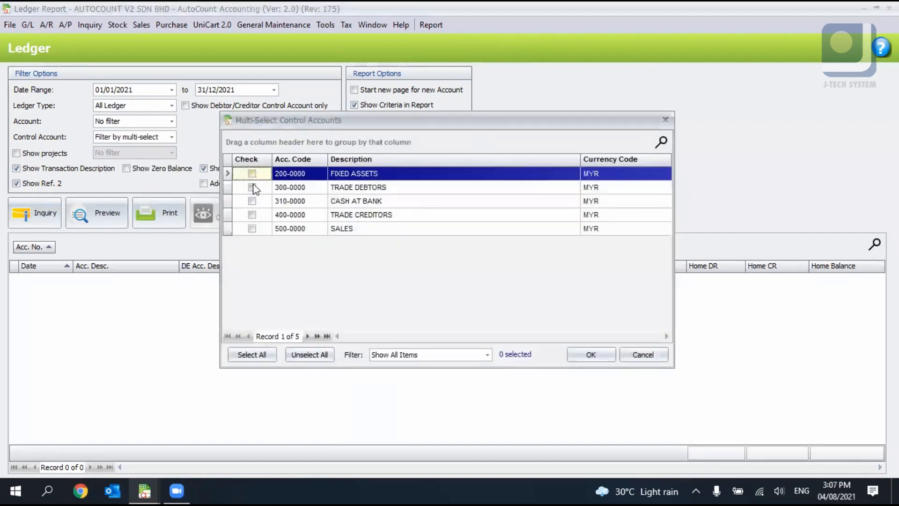
{"action": "key", "text": "Escape"}
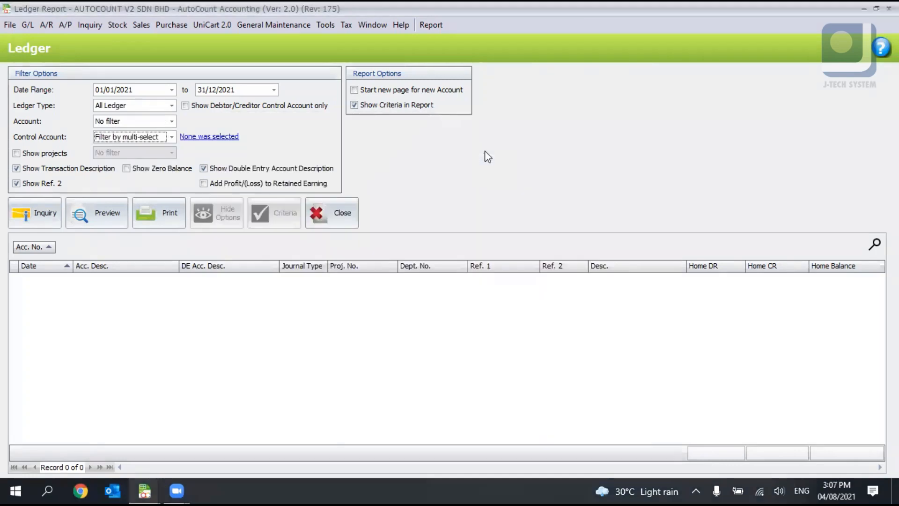
{"action": "key", "text": "Escape"}
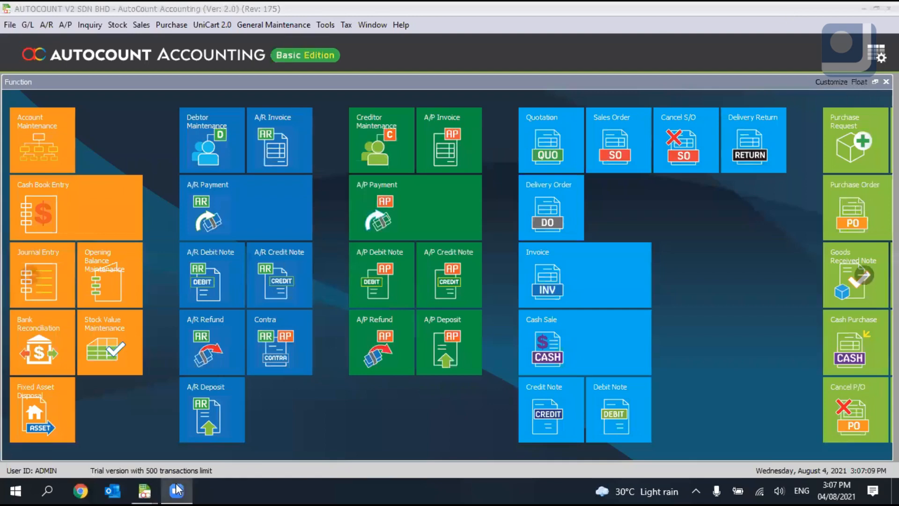
{"action": "mouse_move", "coordinate": [144, 491]}
{"action": "left_click", "coordinate": [609, 446]}
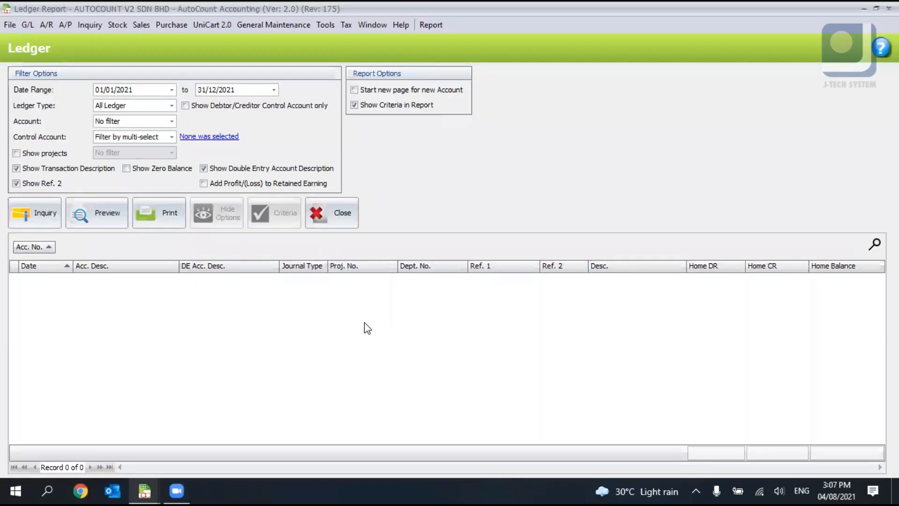
{"action": "left_click", "coordinate": [121, 137]}
{"action": "left_click", "coordinate": [121, 149]}
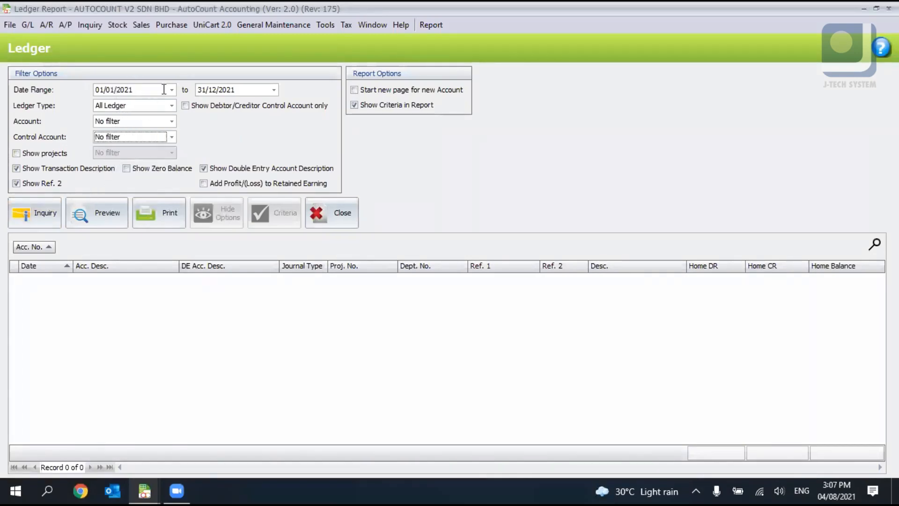
Run the ledger inquiry, preview it with the Standard Ledger format through its later pages, and close the Ledger Report
{"action": "left_click", "coordinate": [24, 212]}
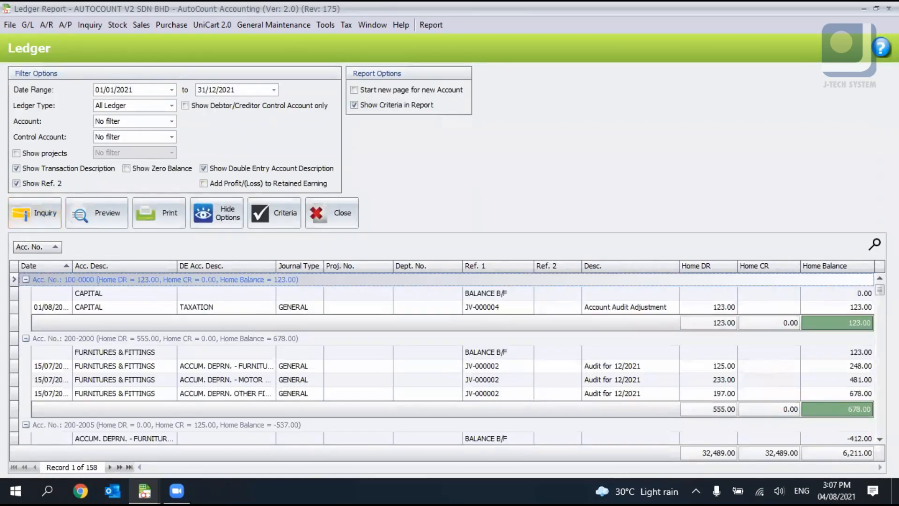
{"action": "mouse_move", "coordinate": [880, 290]}
{"action": "left_mouse_down"}
{"action": "mouse_move", "coordinate": [880, 434]}
{"action": "mouse_move", "coordinate": [880, 290]}
{"action": "left_mouse_up"}
{"action": "left_click", "coordinate": [99, 223]}
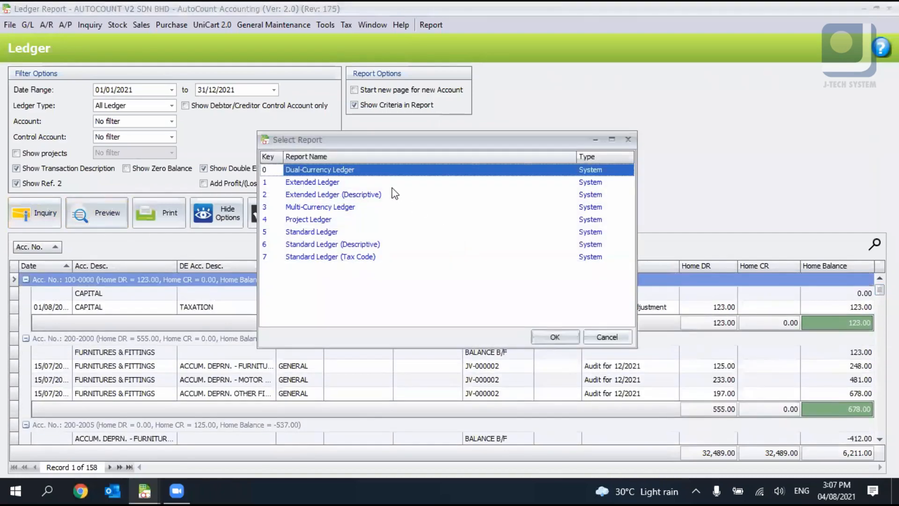
{"action": "double_click", "coordinate": [347, 235]}
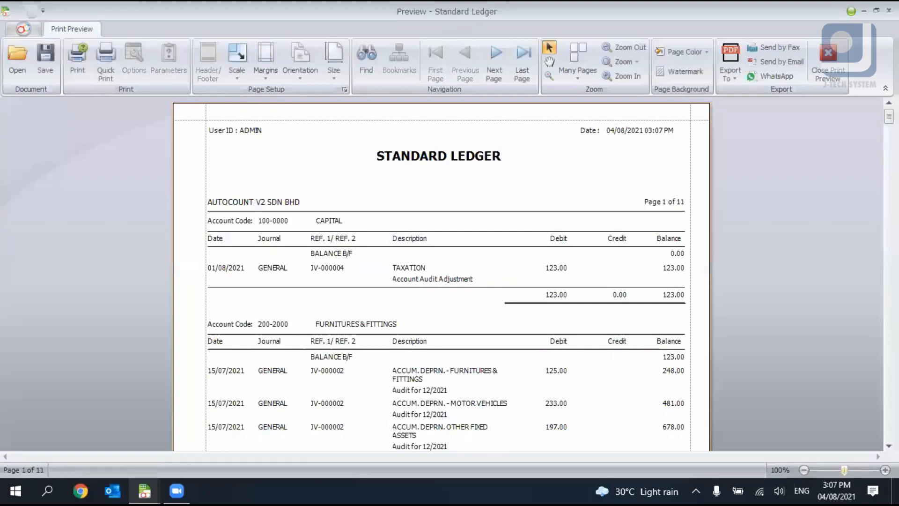
{"action": "left_click_drag", "start_coordinate": [889, 115], "coordinate": [889, 303]}
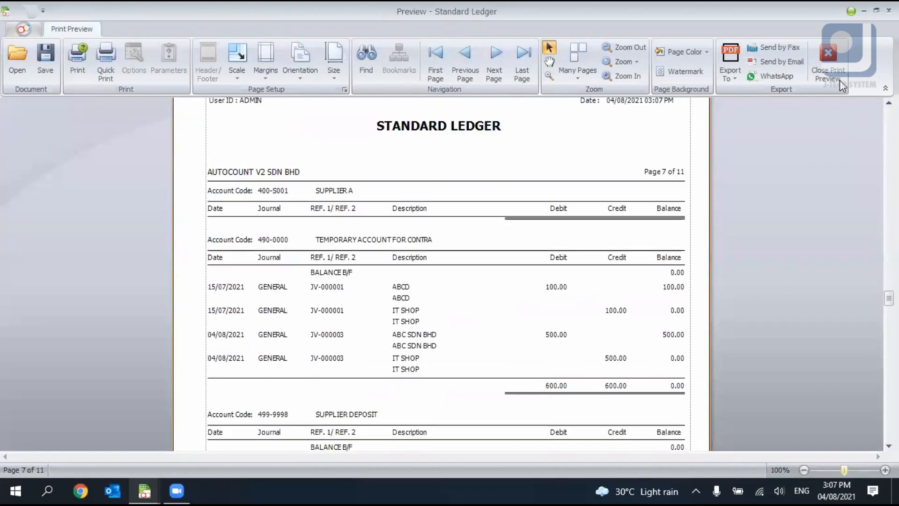
{"action": "left_click", "coordinate": [828, 63]}
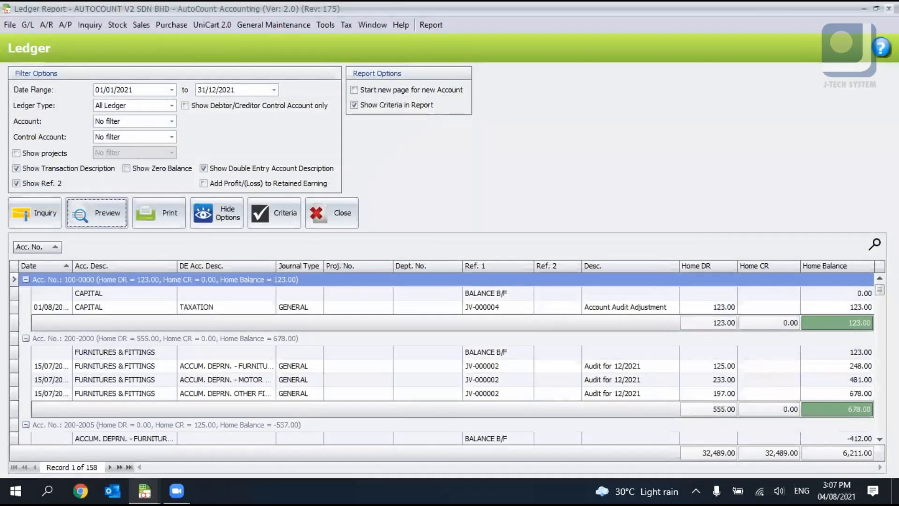
{"action": "left_click", "coordinate": [888, 8]}
Open the Journal of Transaction Report and run its inquiry with the default filters
{"action": "left_click", "coordinate": [26, 23]}
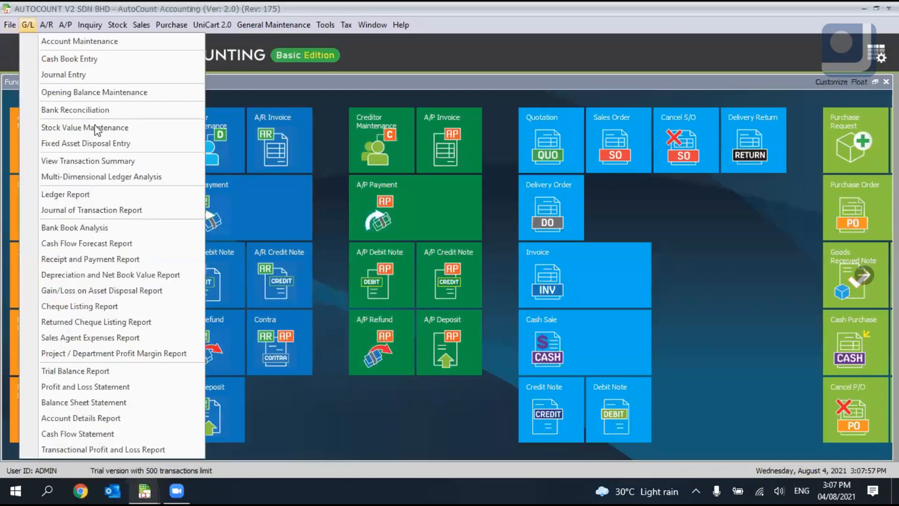
{"action": "left_click", "coordinate": [117, 211]}
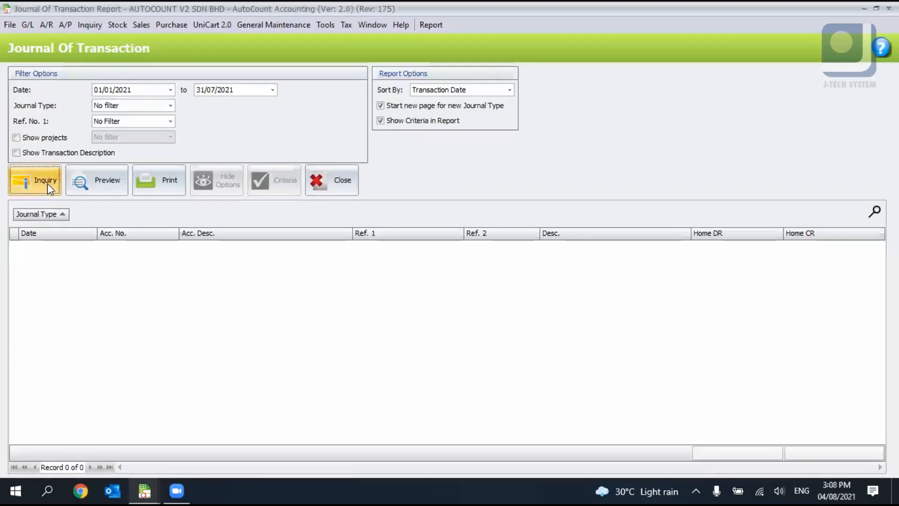
{"action": "left_click", "coordinate": [47, 183]}
{"action": "left_click", "coordinate": [375, 357]}
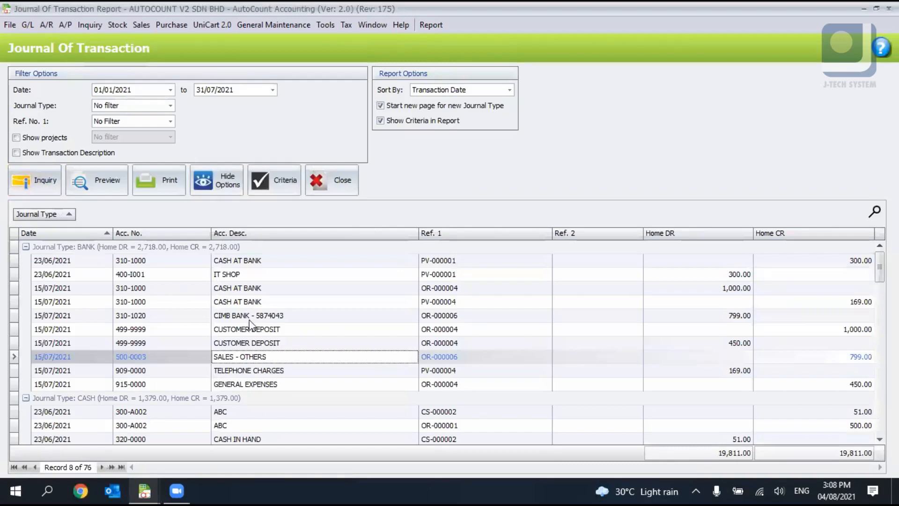
{"action": "left_click", "coordinate": [83, 249]}
Look through the journal transactions grouped by journal type and close the Journal of Transaction Report
{"action": "scroll", "coordinate": [447, 342], "scroll_direction": "down", "scroll_amount": 7}
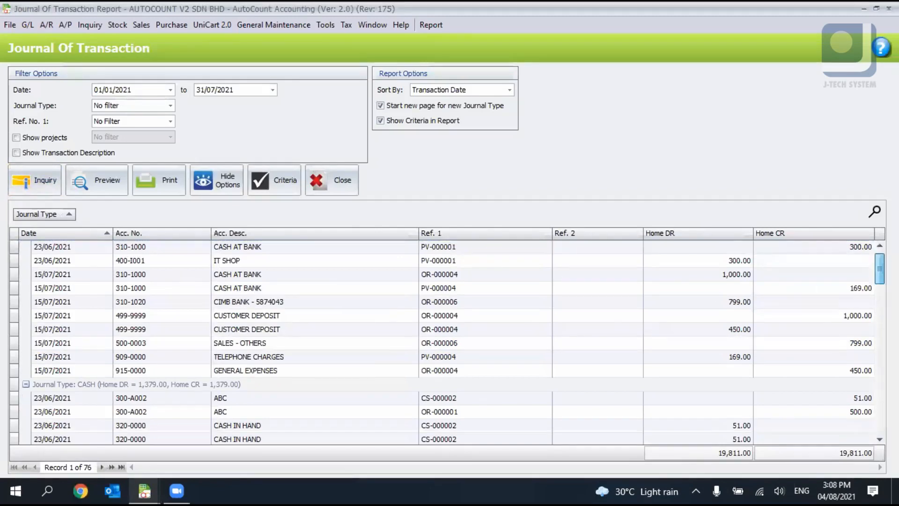
{"action": "scroll", "coordinate": [447, 342], "scroll_direction": "down", "scroll_amount": 4}
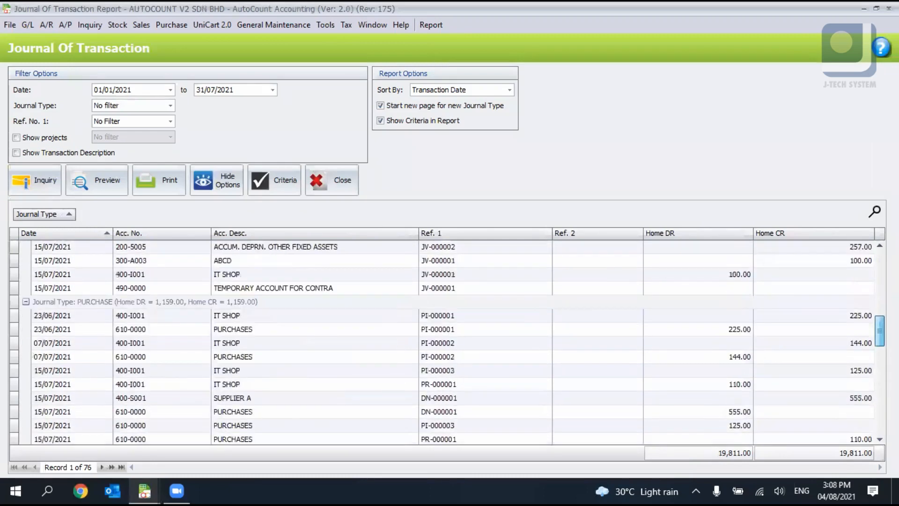
{"action": "scroll", "coordinate": [447, 342], "scroll_direction": "up", "scroll_amount": 3}
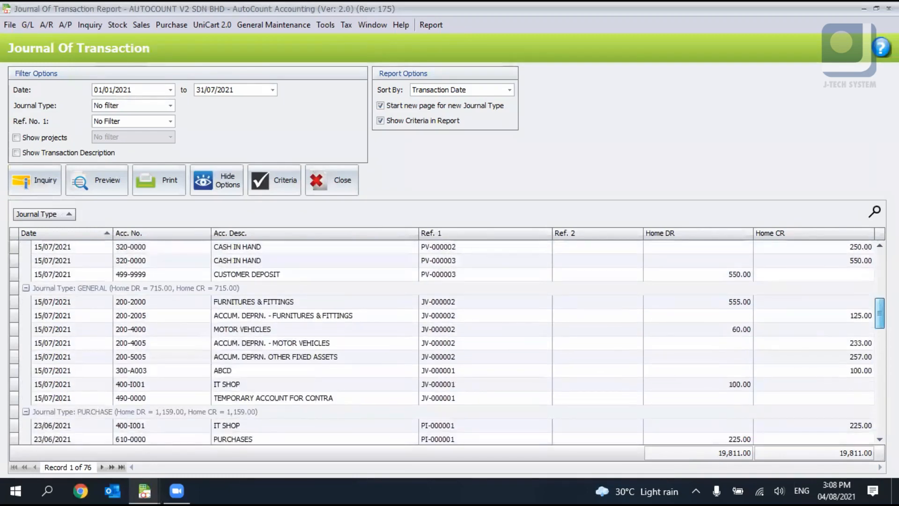
{"action": "scroll", "coordinate": [447, 342], "scroll_direction": "down", "scroll_amount": 2}
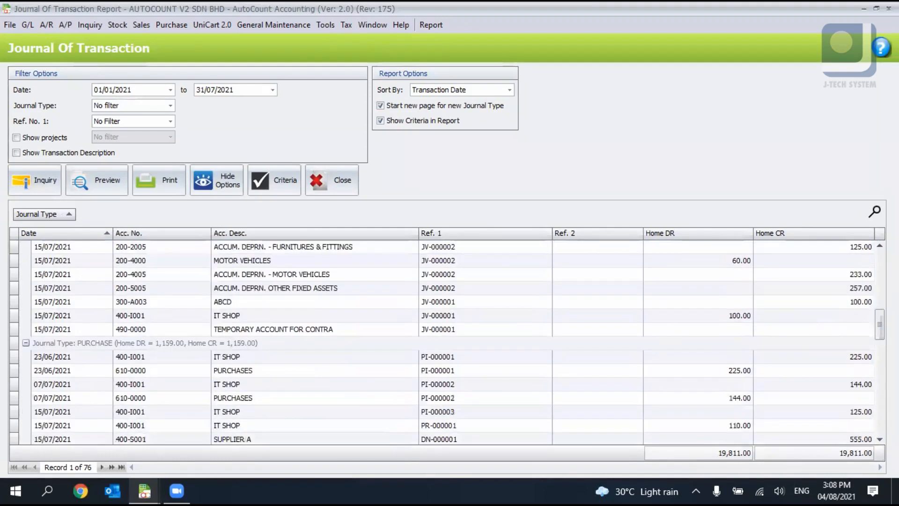
{"action": "scroll", "coordinate": [447, 342], "scroll_direction": "down", "scroll_amount": 3}
{"action": "scroll", "coordinate": [447, 342], "scroll_direction": "down", "scroll_amount": 9}
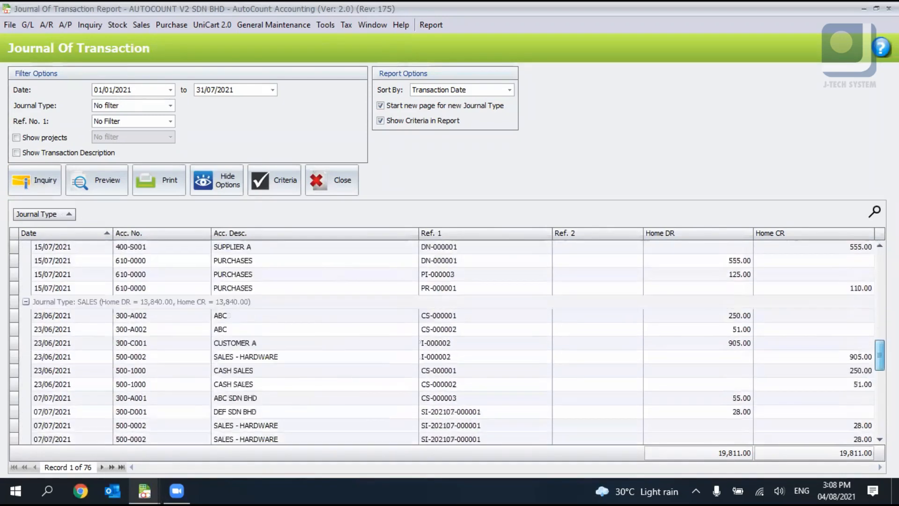
{"action": "left_click_drag", "start_coordinate": [880, 418], "coordinate": [880, 265]}
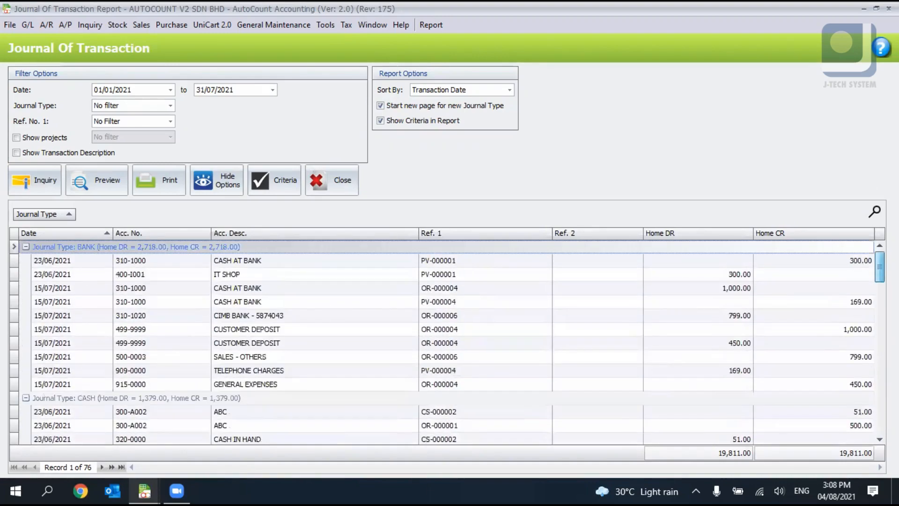
{"action": "left_click", "coordinate": [347, 180]}
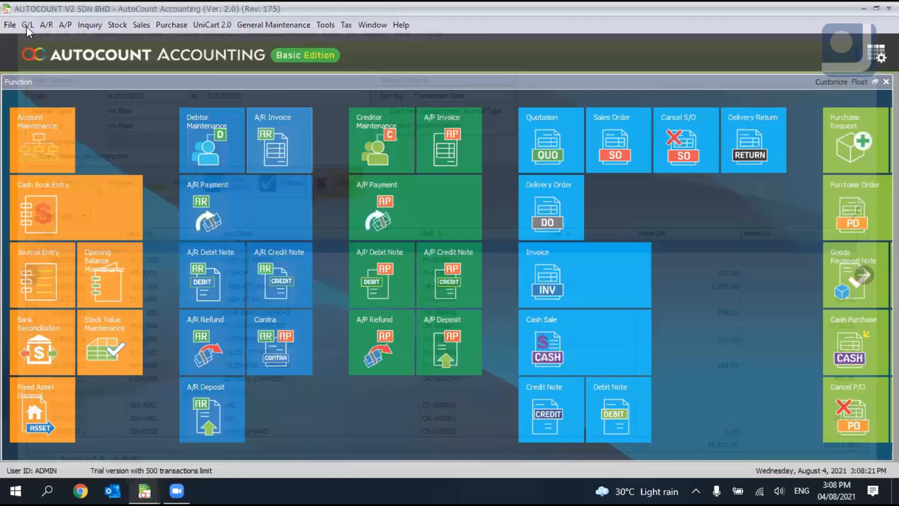
Open the Trial Balance Report, set its date to 01/01/2021, and preview the report
{"action": "left_click", "coordinate": [26, 25]}
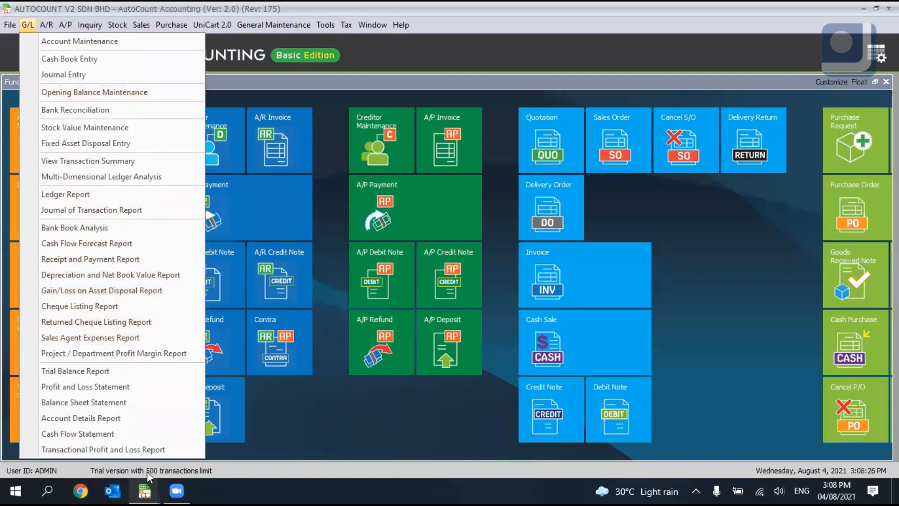
{"action": "left_click", "coordinate": [86, 373]}
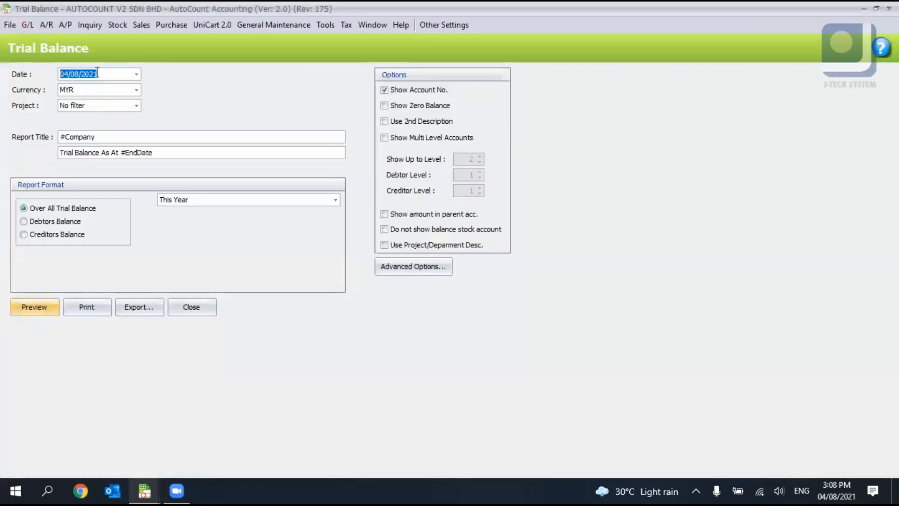
{"action": "type", "text": "0101"}
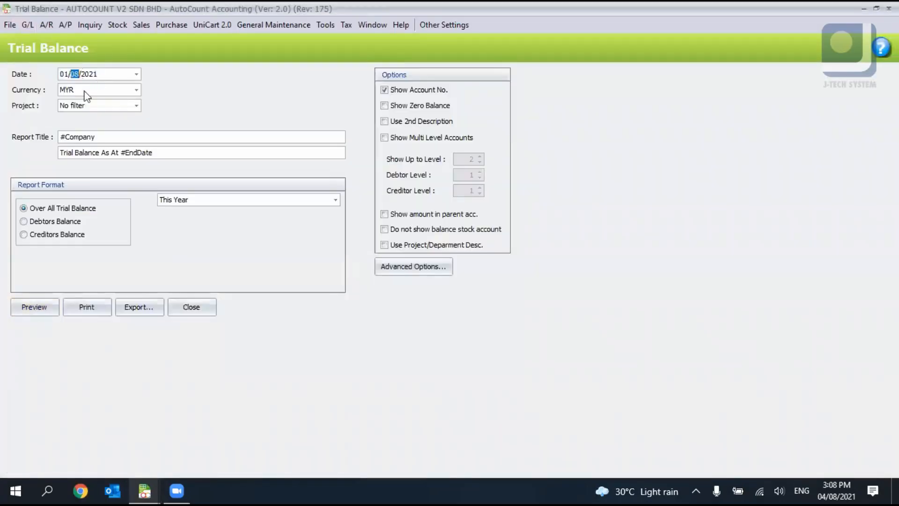
{"action": "left_click", "coordinate": [46, 315]}
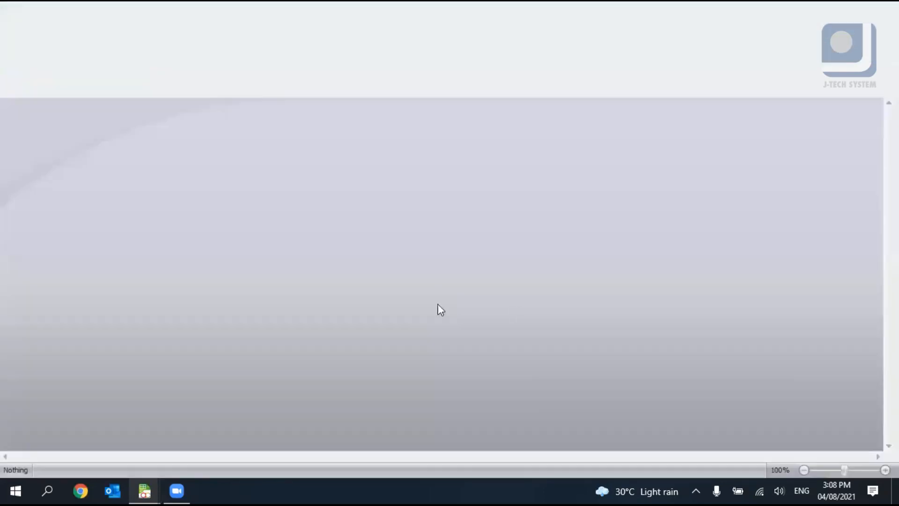
{"action": "scroll", "coordinate": [629, 309], "scroll_direction": "down", "scroll_amount": 2}
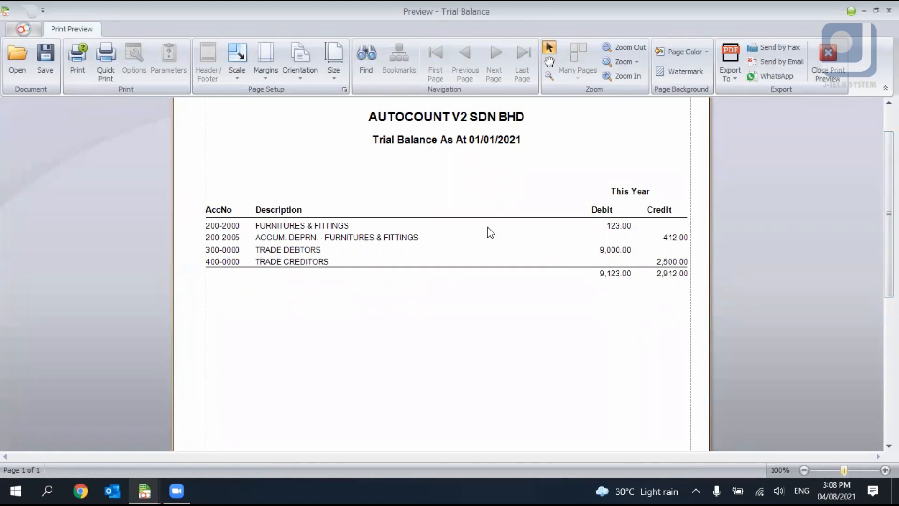
{"action": "left_click_drag", "start_coordinate": [889, 148], "coordinate": [889, 190]}
{"action": "left_click_drag", "start_coordinate": [889, 256], "coordinate": [889, 187]}
{"action": "left_click", "coordinate": [827, 66]}
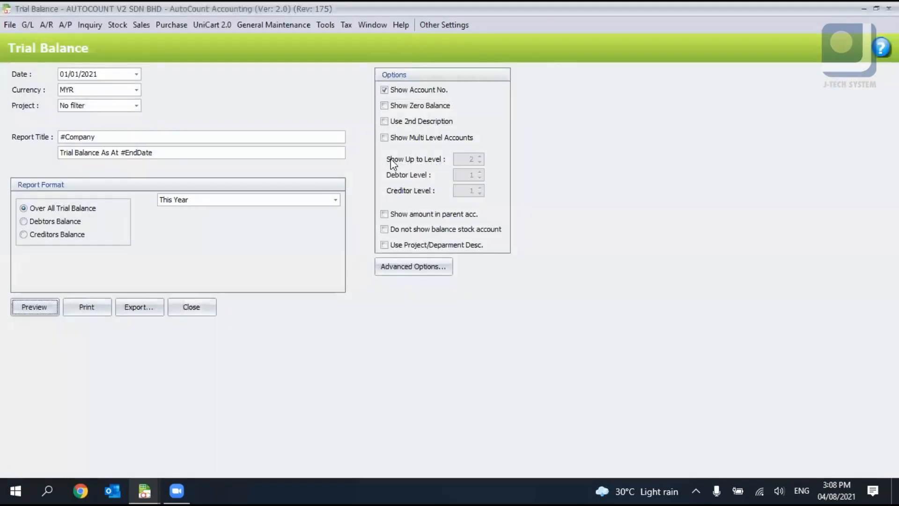
View the currency choices and the multi-select project list, and reset the Project filter to No filter
{"action": "left_click", "coordinate": [84, 91]}
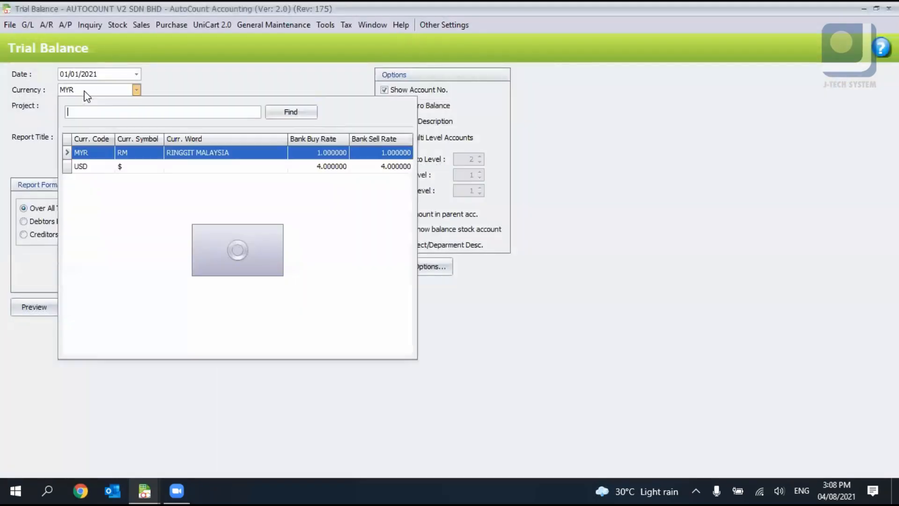
{"action": "left_click", "coordinate": [84, 91]}
{"action": "left_click", "coordinate": [95, 111]}
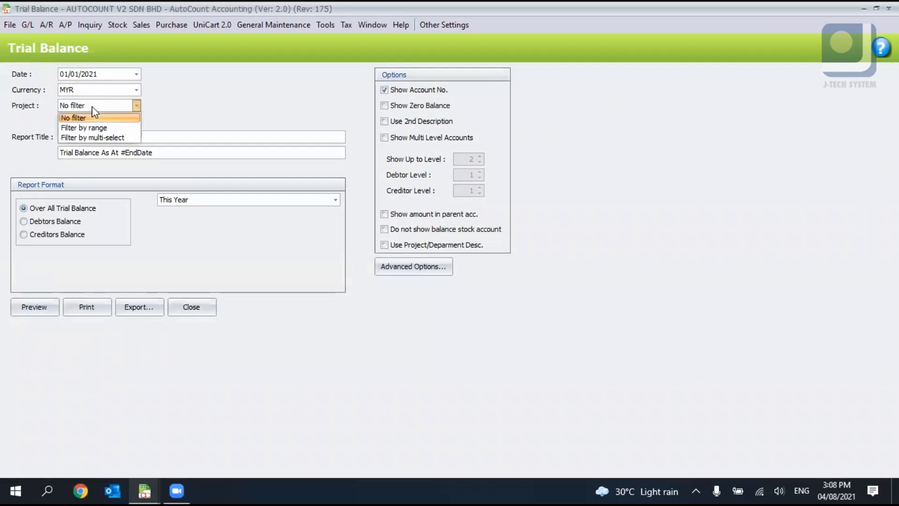
{"action": "left_click", "coordinate": [104, 138]}
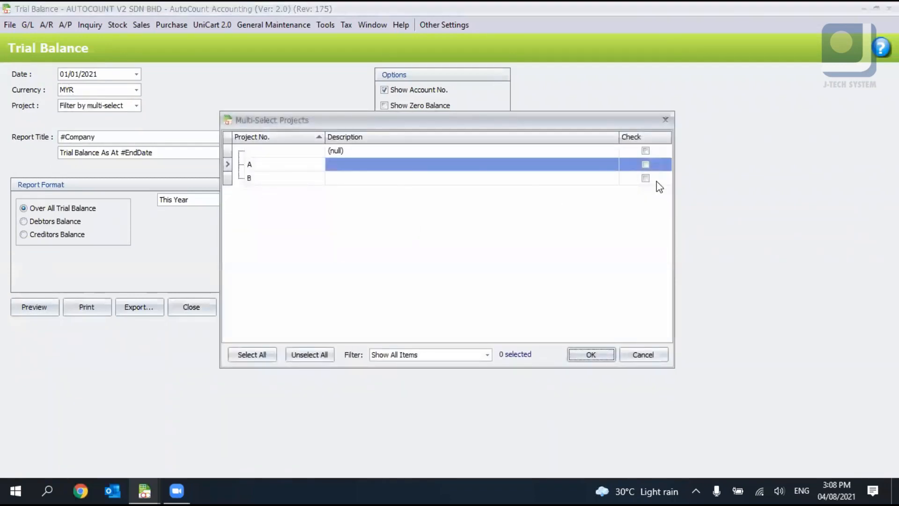
{"action": "left_click", "coordinate": [637, 355]}
{"action": "left_click", "coordinate": [136, 105]}
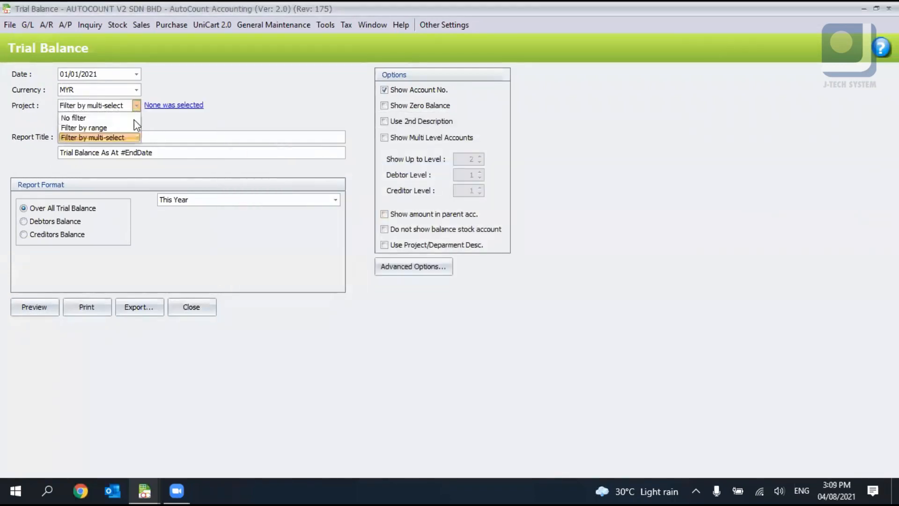
{"action": "left_click", "coordinate": [125, 120]}
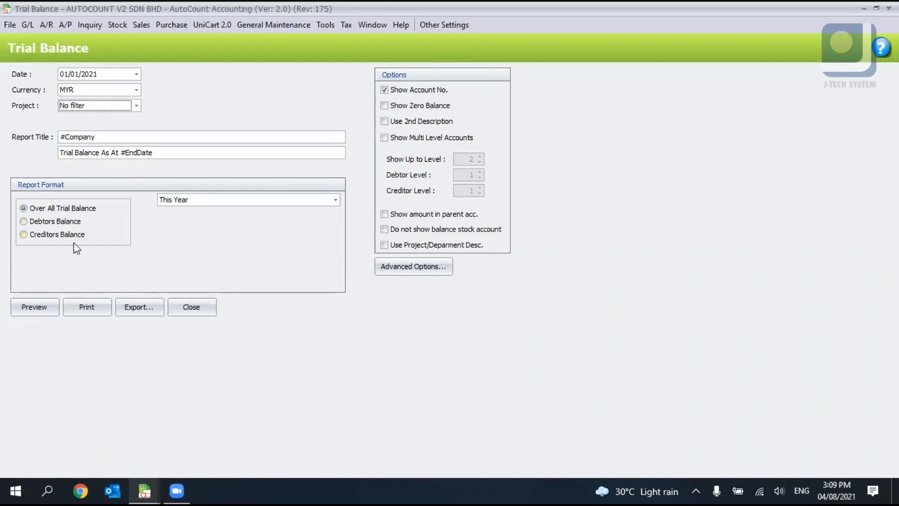
Look through the period and comparison options for the overall trial balance format and keep This Year
{"action": "left_click", "coordinate": [215, 204]}
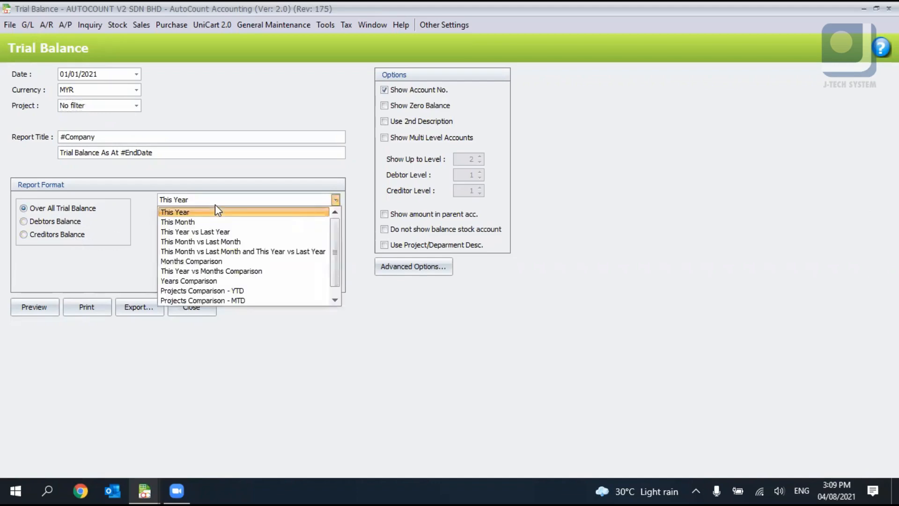
{"action": "left_click_drag", "start_coordinate": [338, 238], "coordinate": [335, 260]}
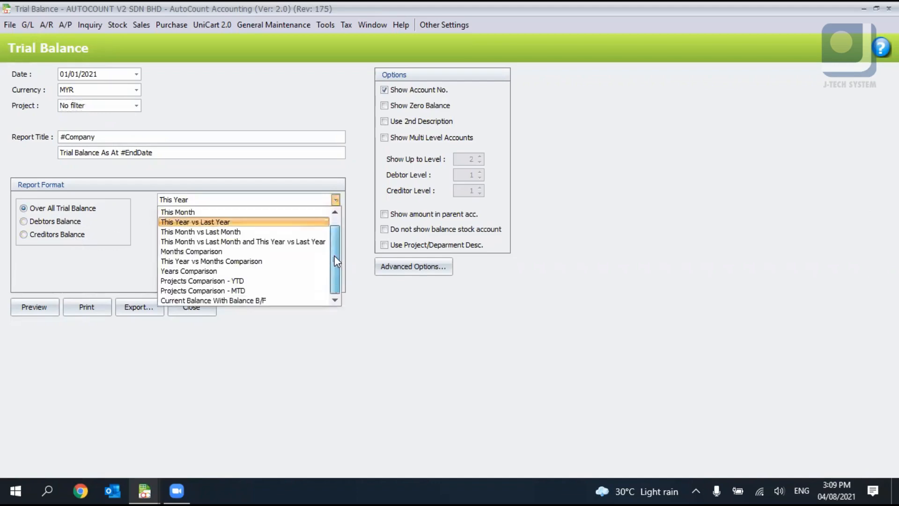
{"action": "scroll", "coordinate": [344, 247], "scroll_direction": "up", "scroll_amount": 1}
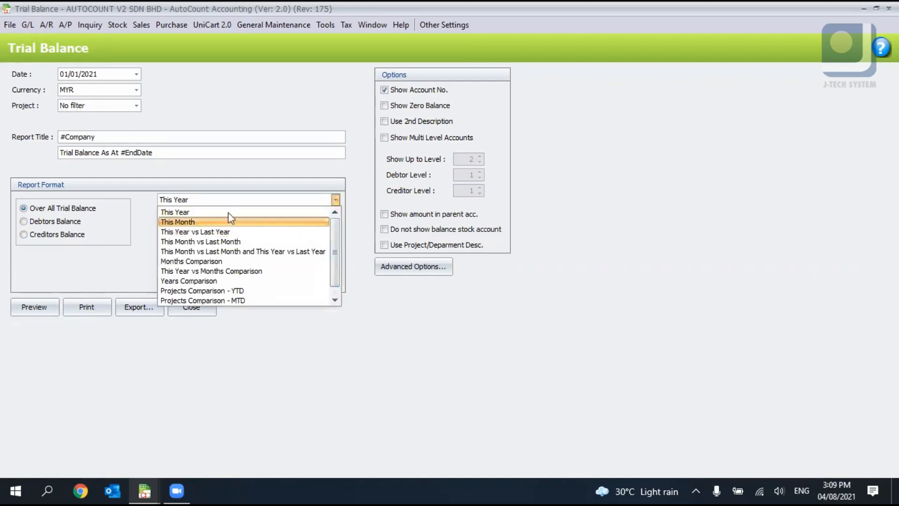
{"action": "left_click_drag", "start_coordinate": [336, 235], "coordinate": [335, 247]}
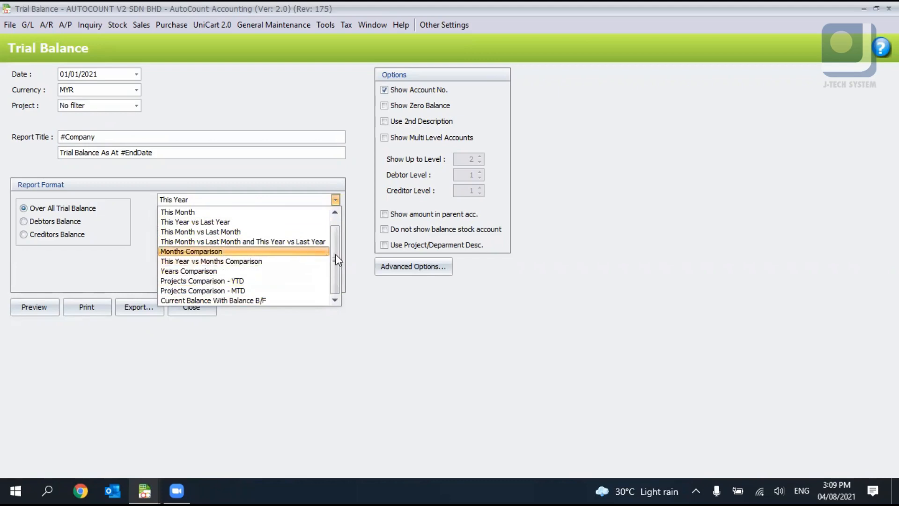
{"action": "left_click_drag", "start_coordinate": [336, 254], "coordinate": [325, 223]}
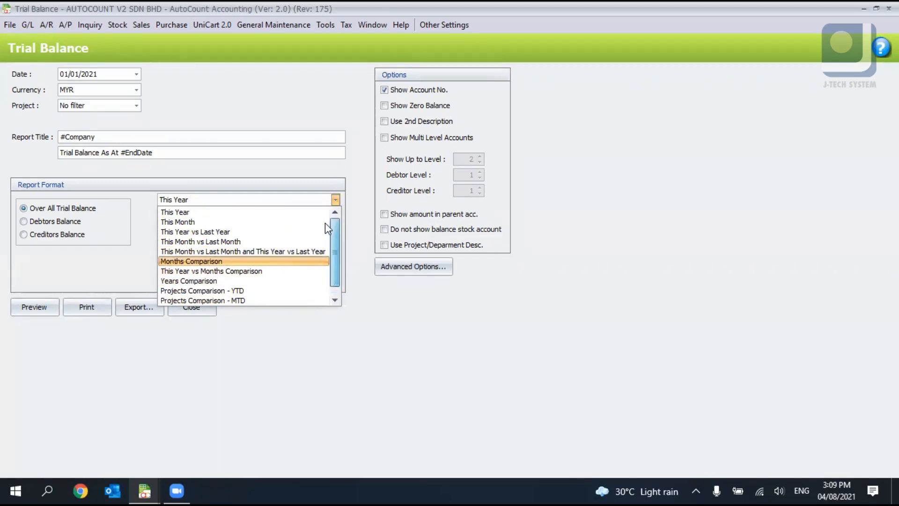
{"action": "left_click", "coordinate": [438, 307]}
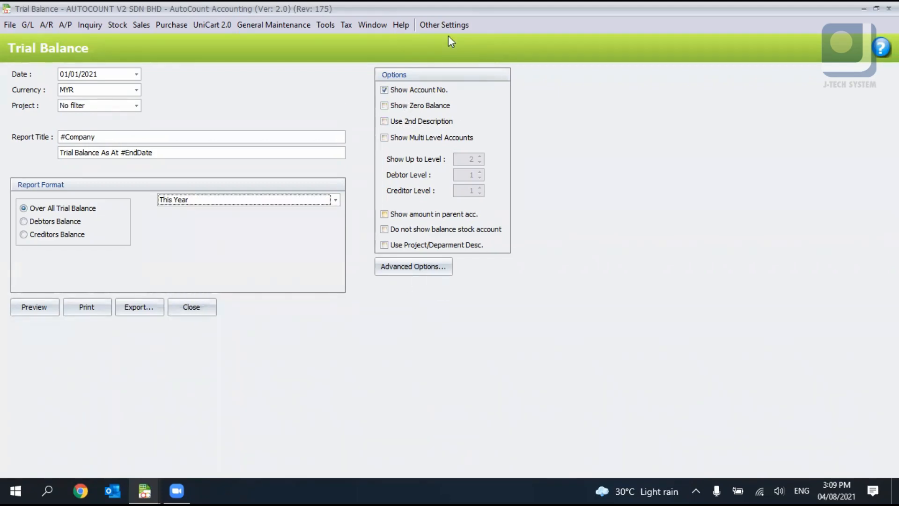
Enable Show Zero Balance and Show Multi Level Accounts, showing up to level 20 with debtor and creditor levels of 4
{"action": "left_click", "coordinate": [426, 110]}
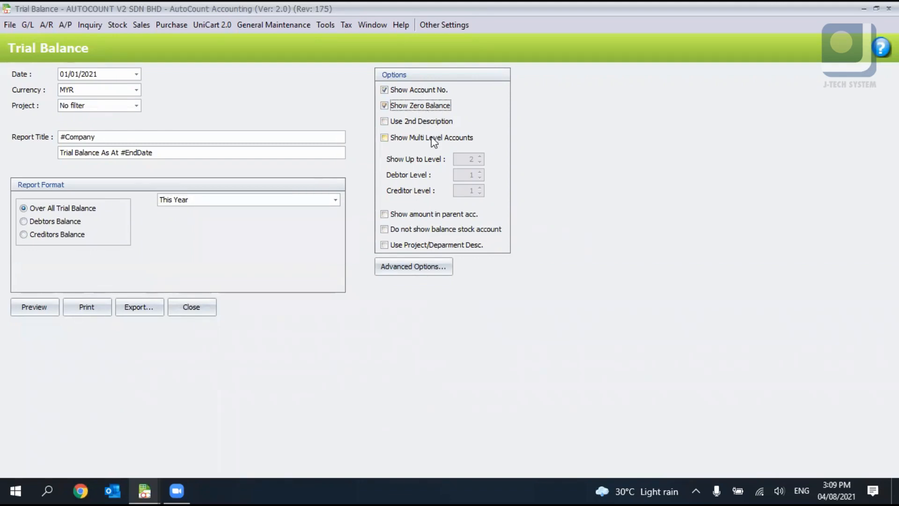
{"action": "left_click", "coordinate": [432, 140]}
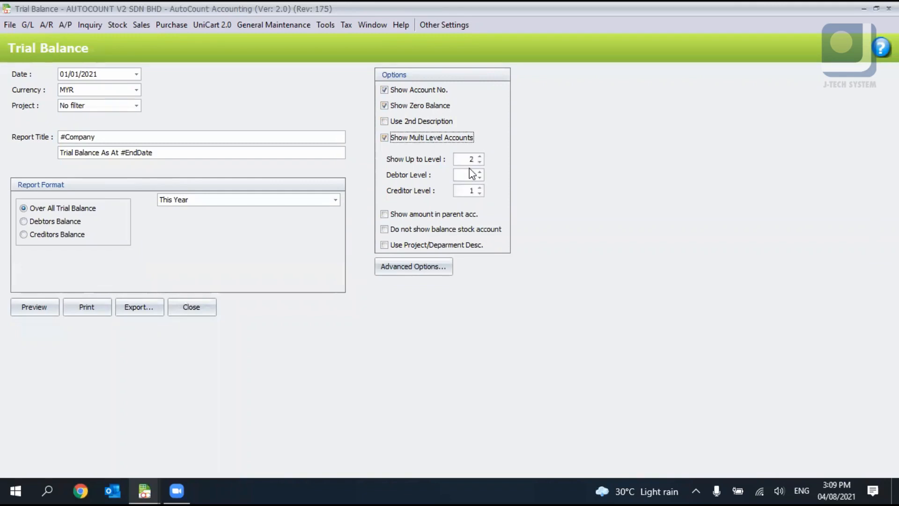
{"action": "left_click", "coordinate": [468, 159]}
{"action": "left_click", "coordinate": [468, 178]}
{"action": "left_click_drag", "start_coordinate": [468, 177], "coordinate": [627, 193]}
{"action": "type", "text": "44"}
{"action": "left_click_drag", "start_coordinate": [461, 160], "coordinate": [604, 166]}
{"action": "type", "text": "20"}
{"action": "key", "text": "Tab"}
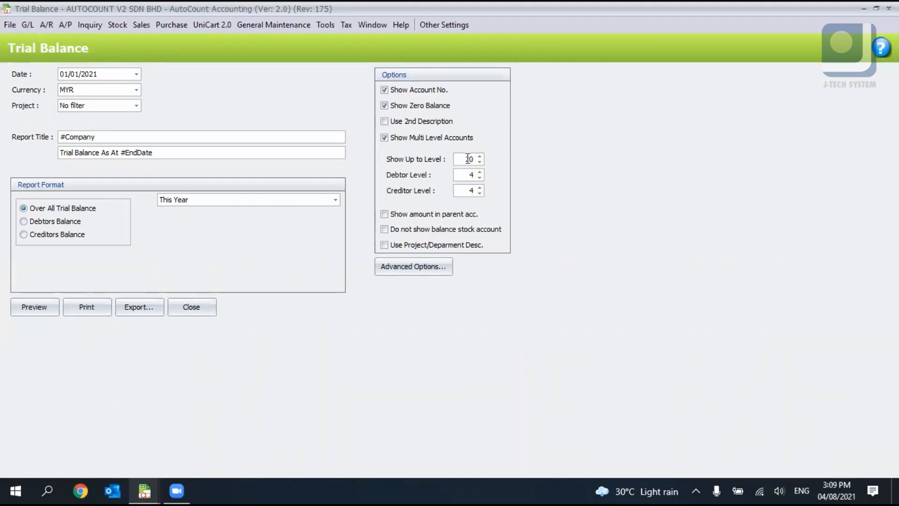
Preview the multi-level trial balance, examine the account balances and totals across its pages, and close the report
{"action": "left_click", "coordinate": [37, 310]}
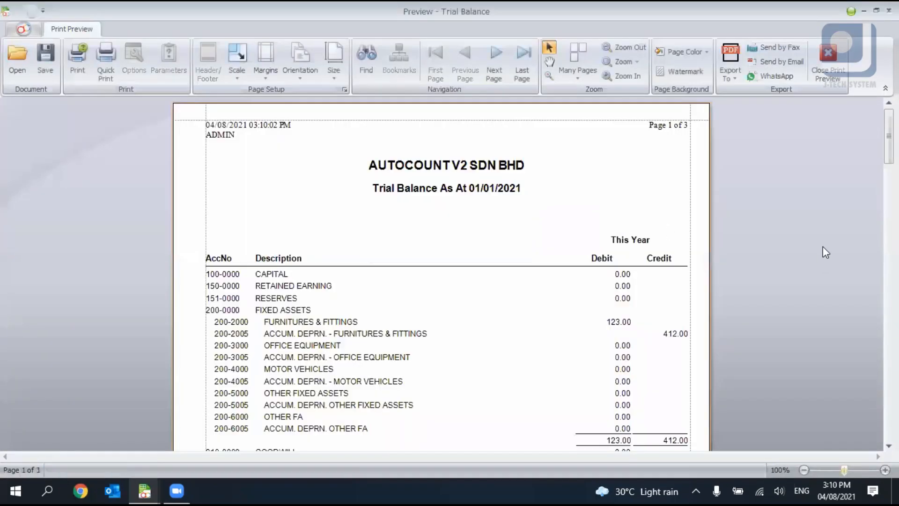
{"action": "scroll", "coordinate": [440, 274], "scroll_direction": "down", "scroll_amount": 4}
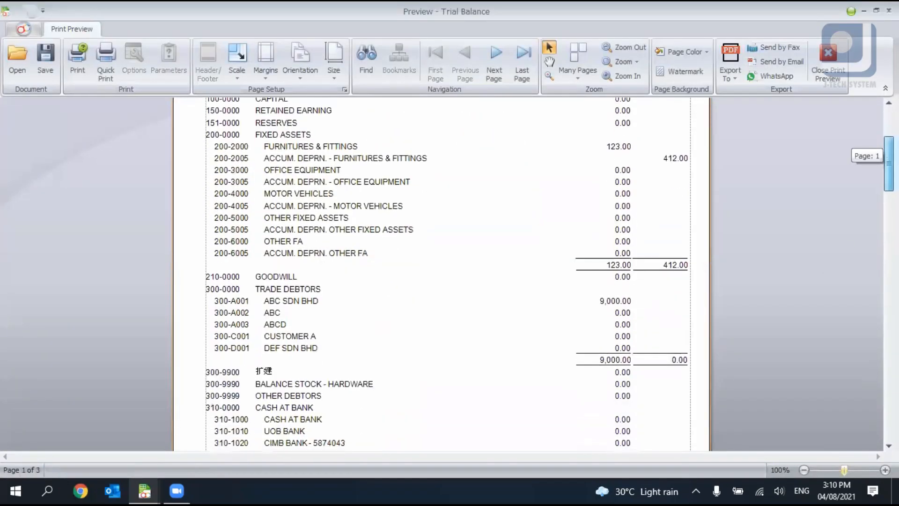
{"action": "scroll", "coordinate": [440, 274], "scroll_direction": "down", "scroll_amount": 15}
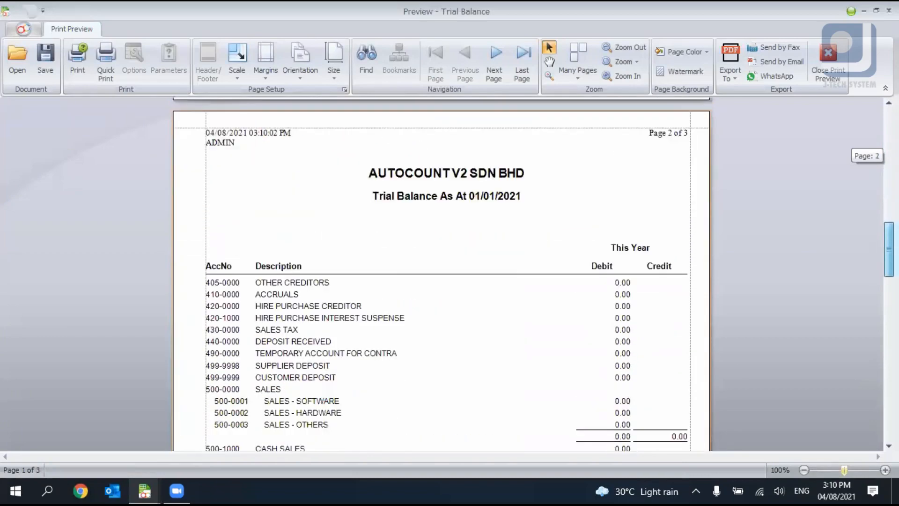
{"action": "scroll", "coordinate": [440, 274], "scroll_direction": "down", "scroll_amount": 14}
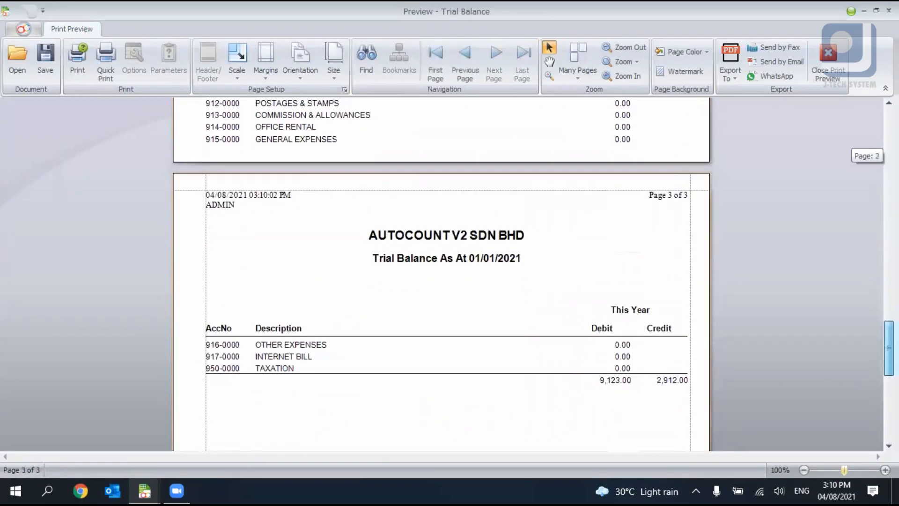
{"action": "scroll", "coordinate": [440, 274], "scroll_direction": "down", "scroll_amount": 1}
{"action": "scroll", "coordinate": [440, 274], "scroll_direction": "up", "scroll_amount": 10}
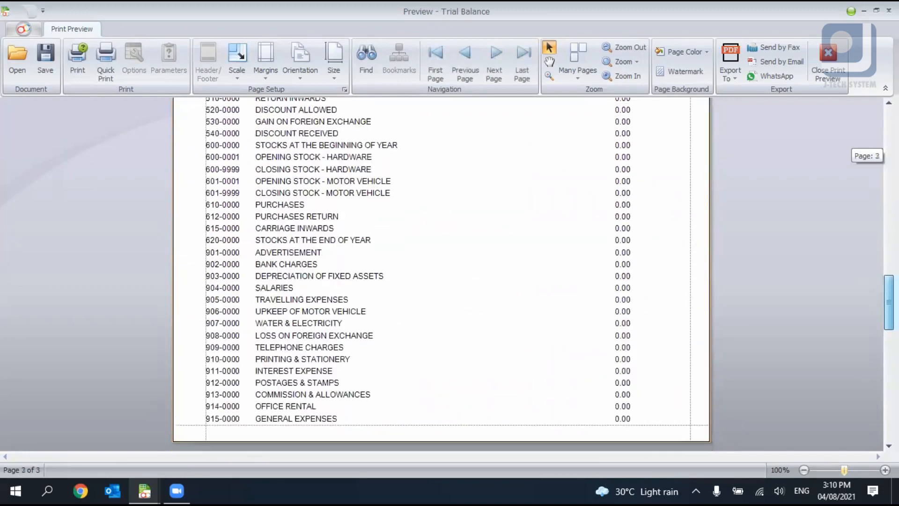
{"action": "scroll", "coordinate": [756, 267], "scroll_direction": "up", "scroll_amount": 1}
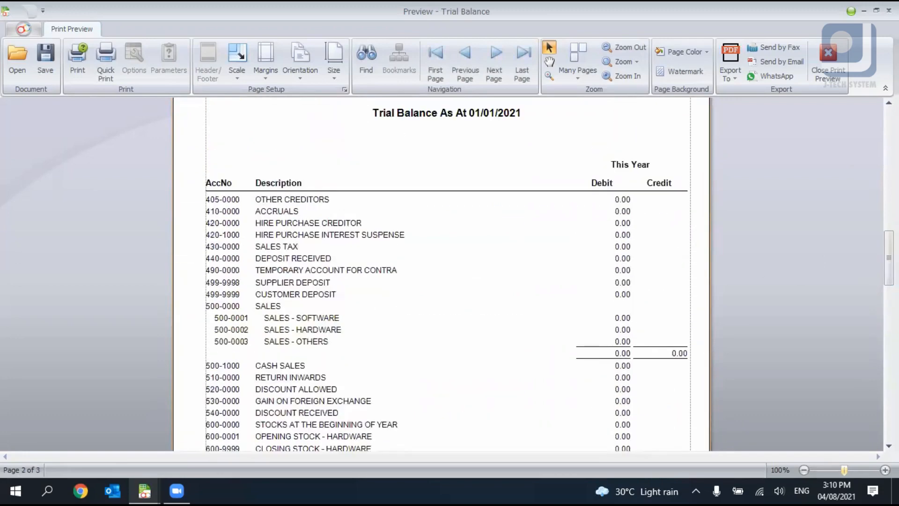
{"action": "scroll", "coordinate": [750, 177], "scroll_direction": "up", "scroll_amount": 3}
{"action": "scroll", "coordinate": [440, 274], "scroll_direction": "up", "scroll_amount": 7}
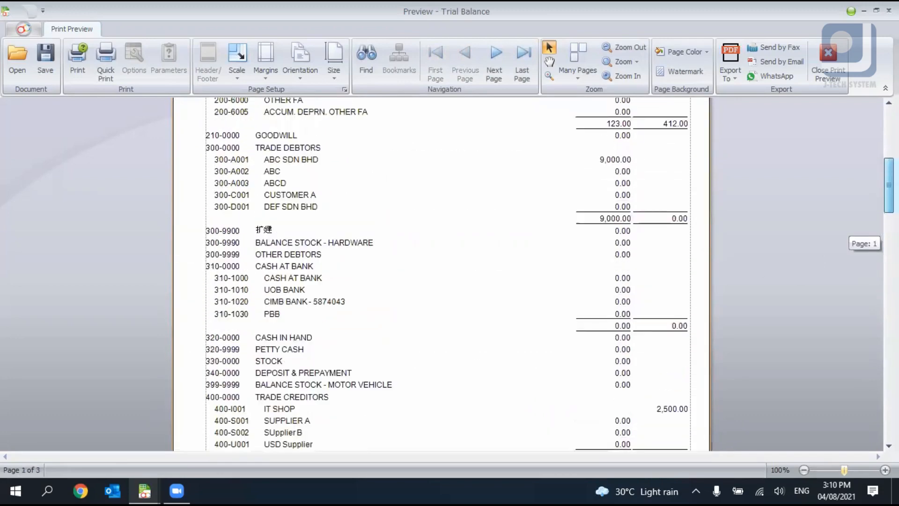
{"action": "scroll", "coordinate": [441, 274], "scroll_direction": "up", "scroll_amount": 5}
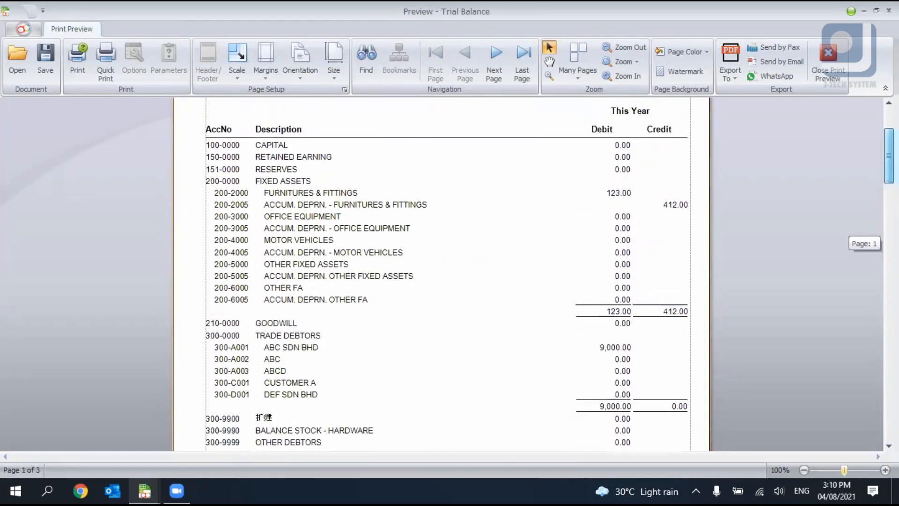
{"action": "left_click", "coordinate": [827, 56]}
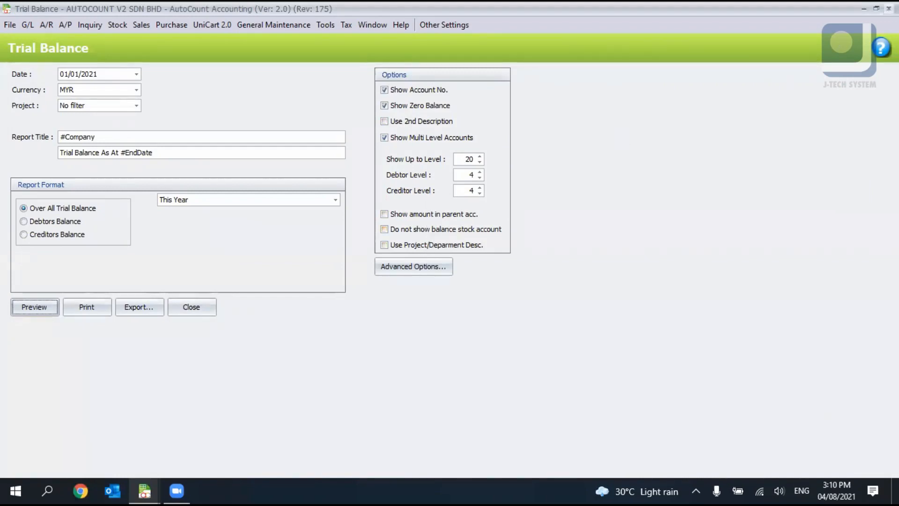
{"action": "left_click", "coordinate": [889, 8]}
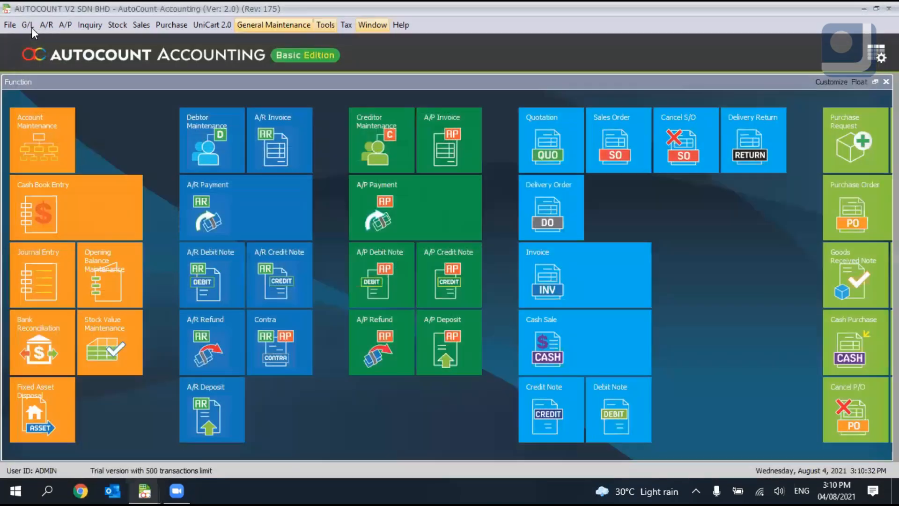
Open the Profit and Loss Statement, set its date to 31/08/2021, and keep the This Year format
{"action": "left_click", "coordinate": [27, 25]}
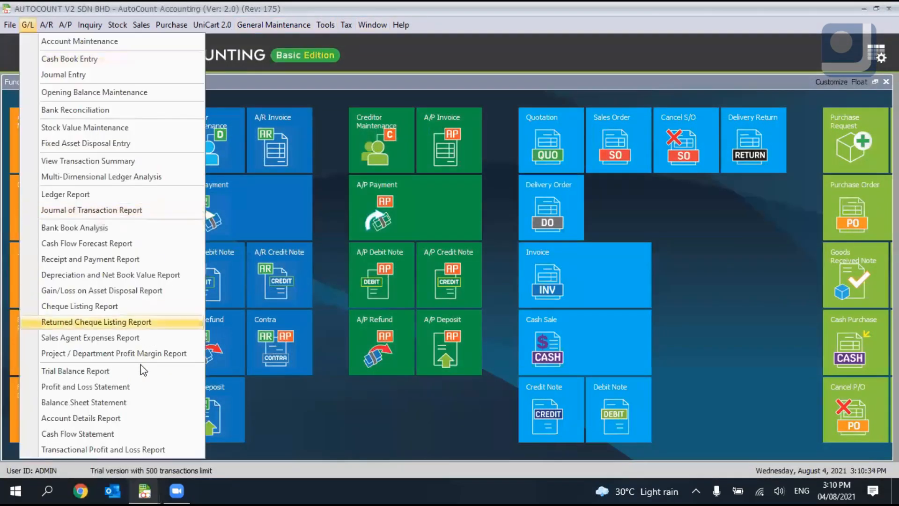
{"action": "left_click", "coordinate": [133, 387]}
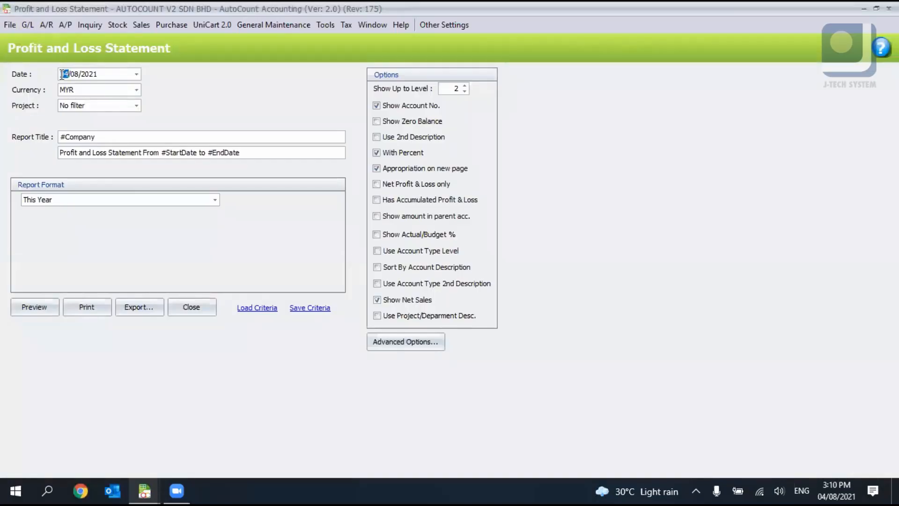
{"action": "type", "text": "01"}
{"action": "left_click", "coordinate": [117, 204]}
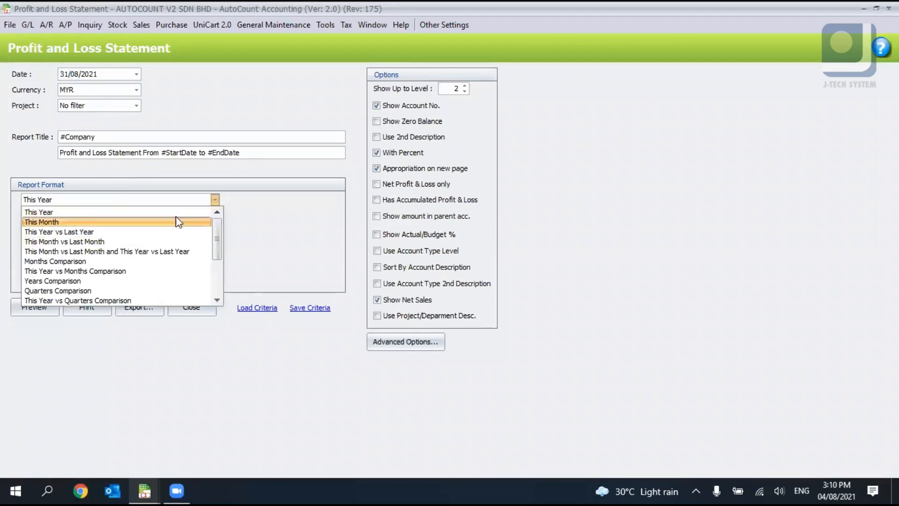
{"action": "left_click", "coordinate": [268, 237]}
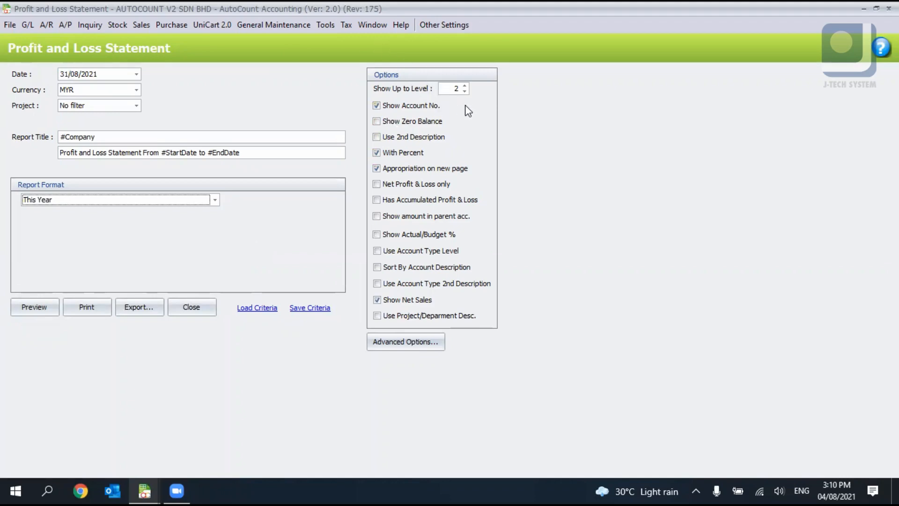
Set the Profit and Loss Statement to show accounts up to level 20
{"action": "left_click", "coordinate": [452, 90]}
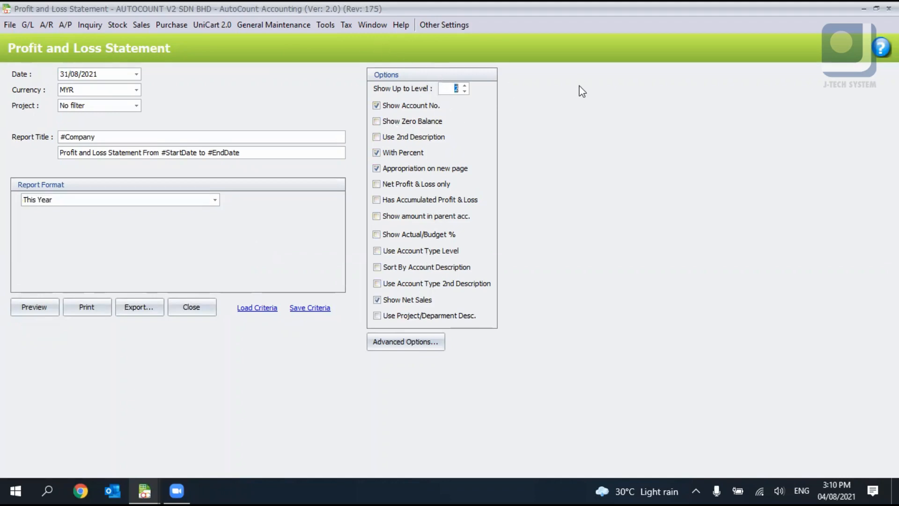
{"action": "type", "text": "0"}
{"action": "key", "text": "Tab"}
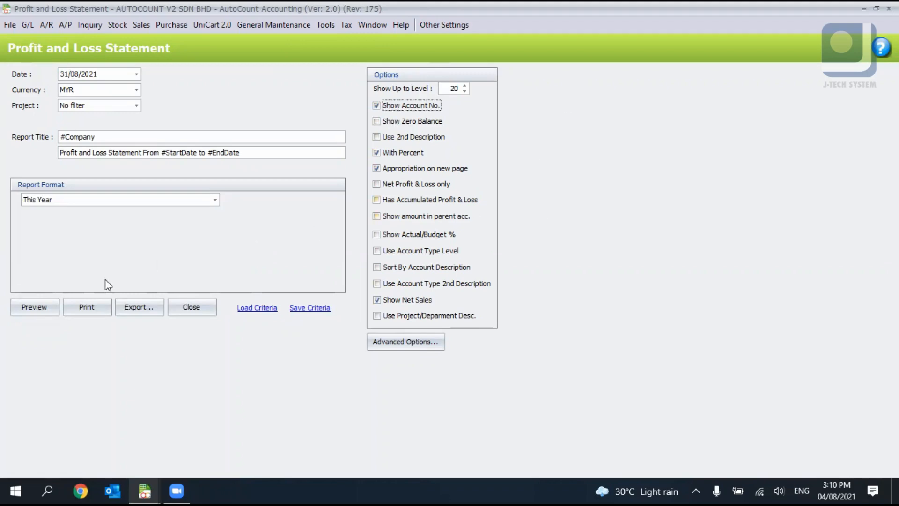
Preview the Profit and Loss Statement to review its sales and cost figures, and close the report
{"action": "left_click", "coordinate": [39, 309]}
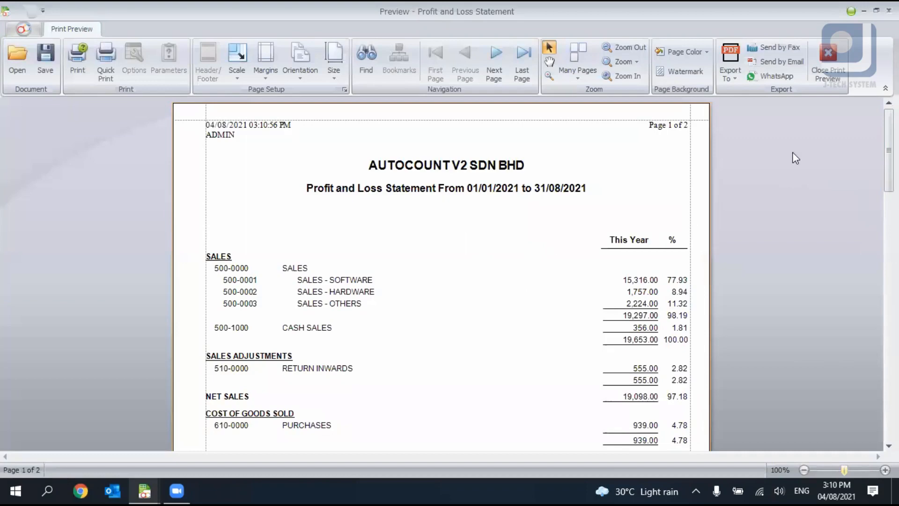
{"action": "mouse_move", "coordinate": [889, 150]}
{"action": "left_mouse_down"}
{"action": "mouse_move", "coordinate": [889, 400]}
{"action": "mouse_move", "coordinate": [889, 149]}
{"action": "left_mouse_up"}
{"action": "left_click", "coordinate": [828, 59]}
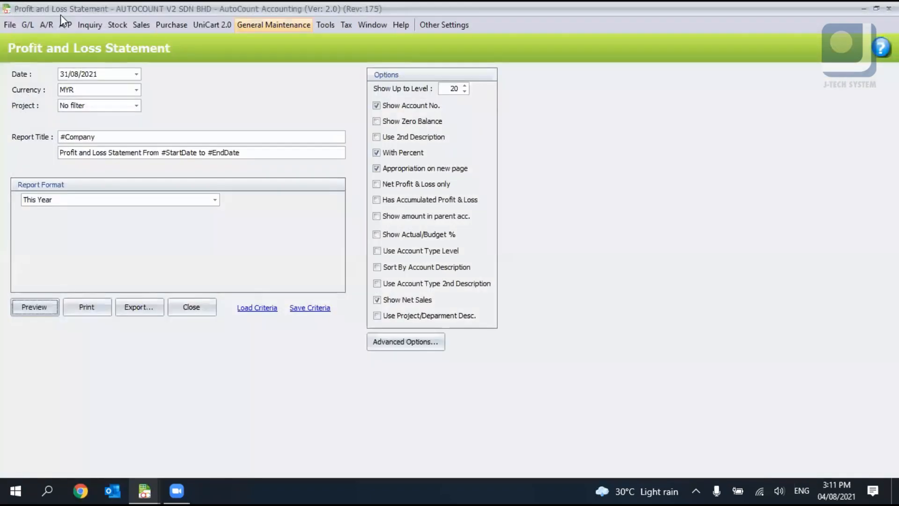
{"action": "left_click", "coordinate": [29, 23]}
{"action": "mouse_move", "coordinate": [45, 26]}
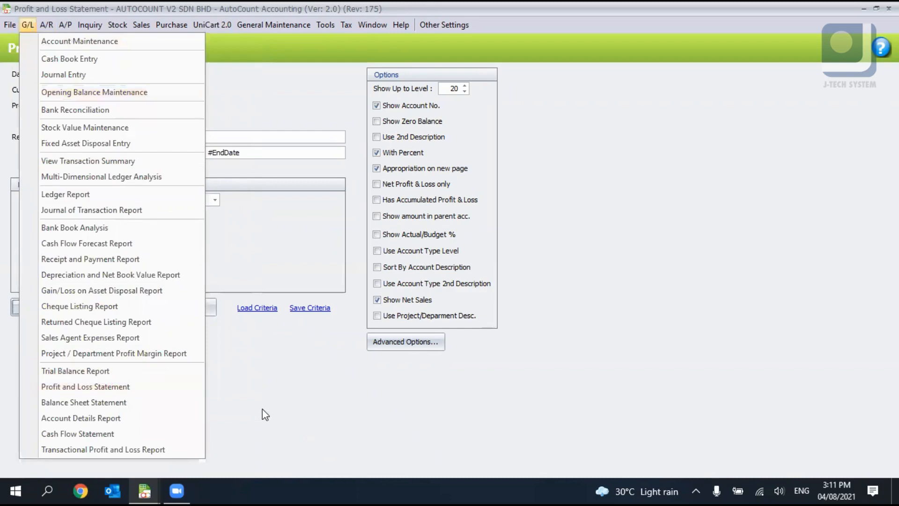
{"action": "left_click", "coordinate": [296, 405]}
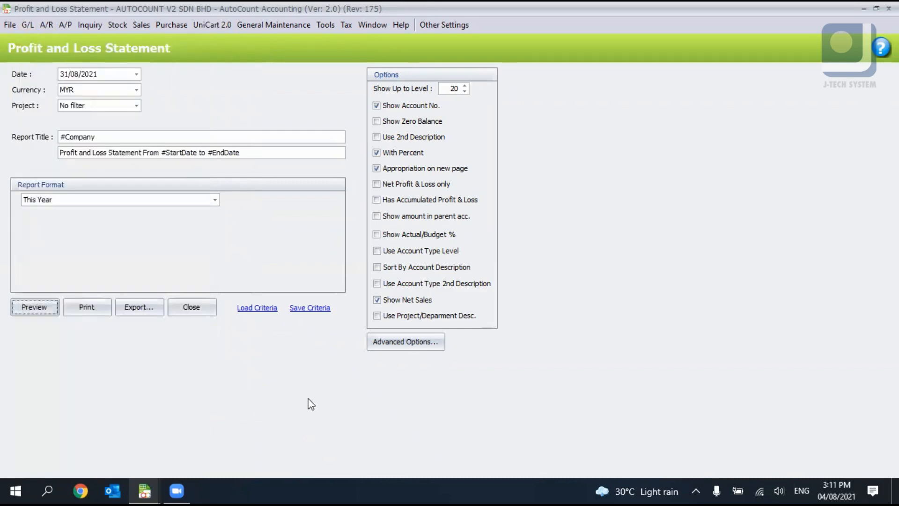
{"action": "left_click", "coordinate": [178, 310]}
Open the Balance Sheet Statement and set its date to 31/07/2021
{"action": "left_click", "coordinate": [27, 25]}
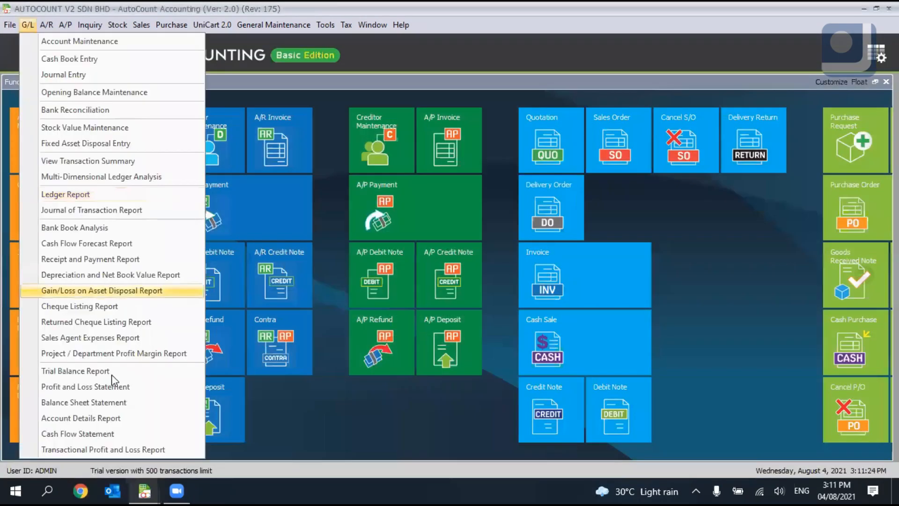
{"action": "left_click", "coordinate": [111, 401]}
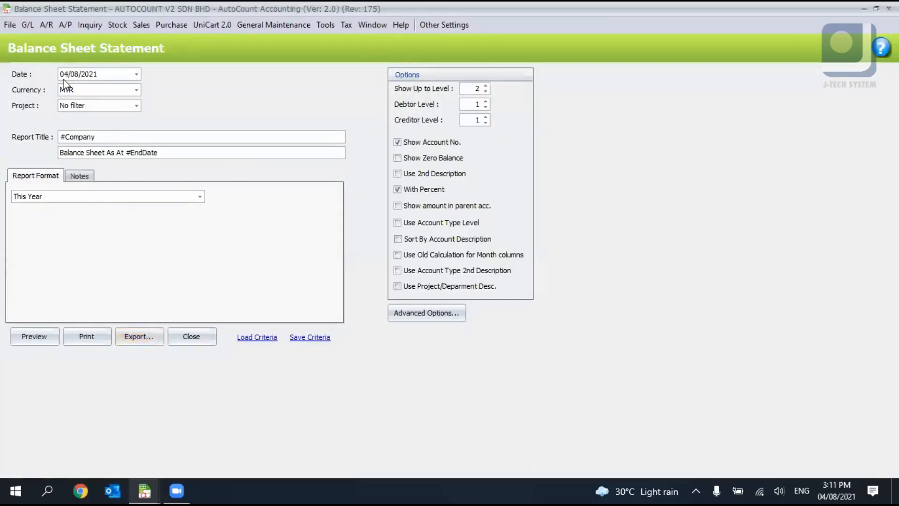
{"action": "left_click", "coordinate": [63, 74]}
{"action": "type", "text": "3107"}
Set the balance sheet to show up to level 20 with debtor and creditor levels of 4
{"action": "left_click", "coordinate": [468, 86]}
{"action": "left_click_drag", "start_coordinate": [474, 104], "coordinate": [515, 91]}
{"action": "type", "text": "99"}
{"action": "left_click_drag", "start_coordinate": [471, 121], "coordinate": [497, 123]}
{"action": "type", "text": "99"}
{"action": "key", "text": "Tab"}
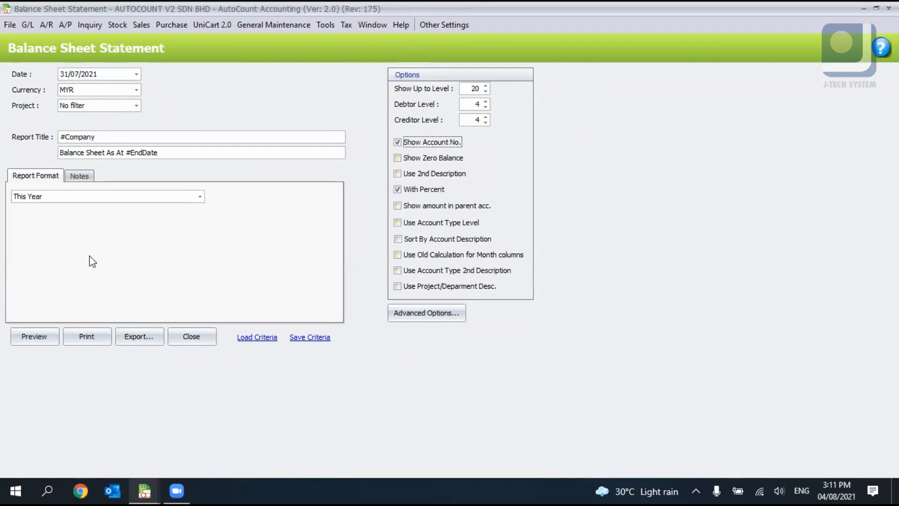
Preview the balance sheet to review its asset figures, and close the report
{"action": "left_click", "coordinate": [34, 338]}
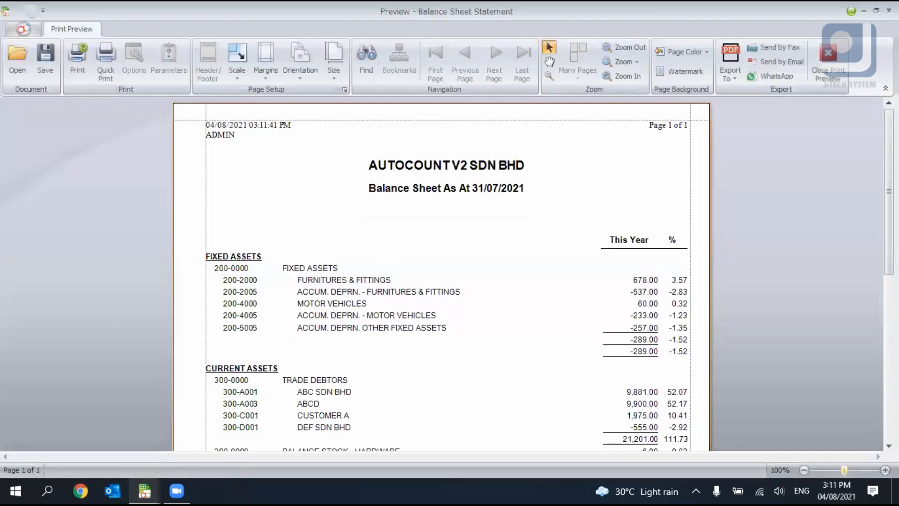
{"action": "mouse_move", "coordinate": [889, 157]}
{"action": "left_mouse_down"}
{"action": "mouse_move", "coordinate": [889, 323]}
{"action": "mouse_move", "coordinate": [889, 158]}
{"action": "left_mouse_up"}
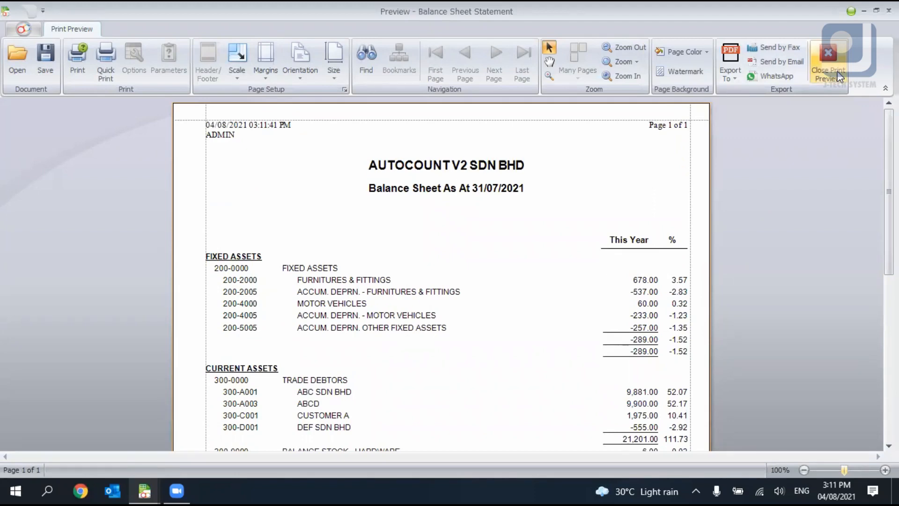
{"action": "left_click", "coordinate": [838, 77]}
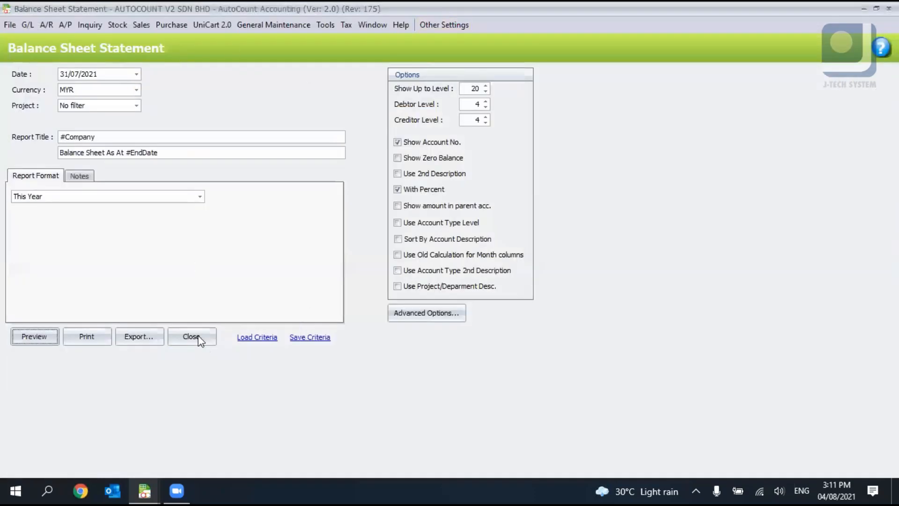
{"action": "left_click", "coordinate": [192, 337]}
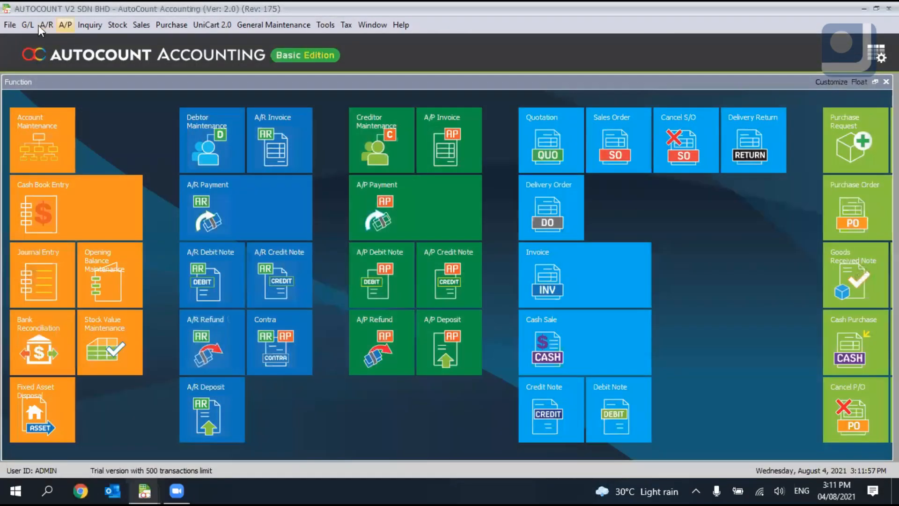
{"action": "left_click", "coordinate": [31, 27]}
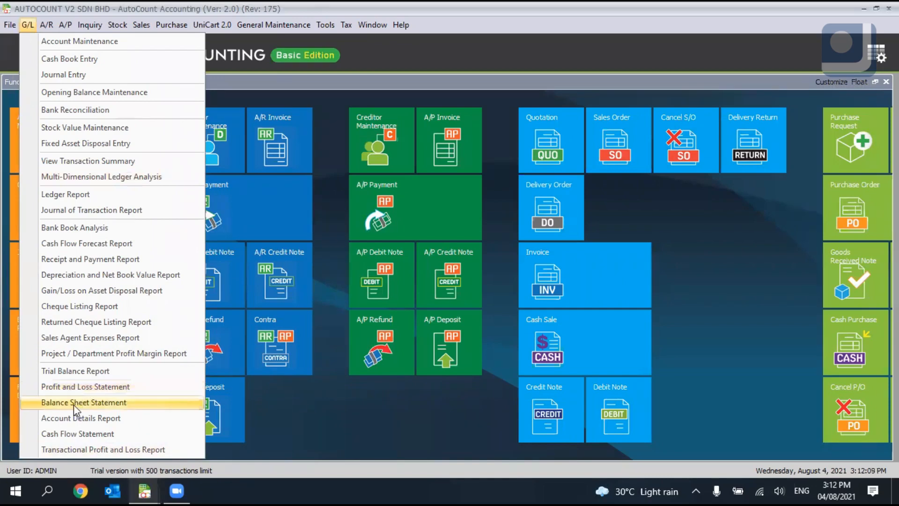
{"action": "mouse_move", "coordinate": [50, 30]}
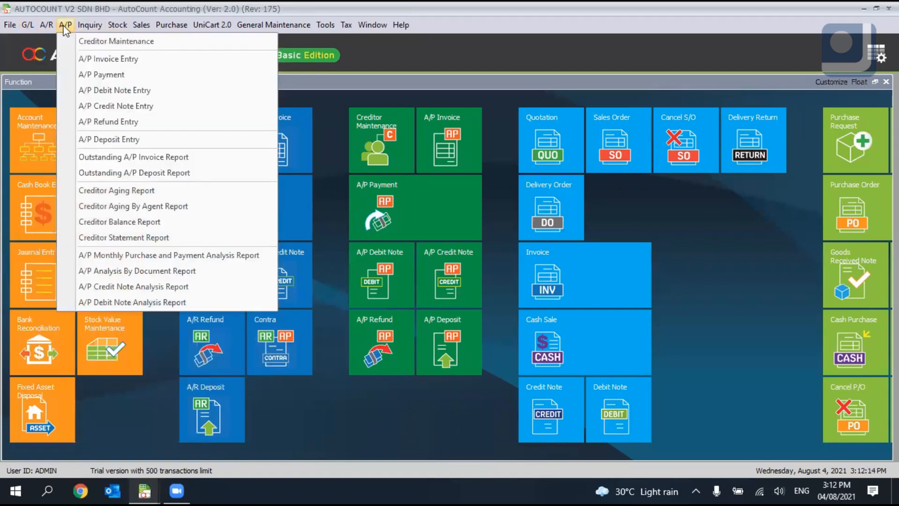
{"action": "mouse_move", "coordinate": [270, 23]}
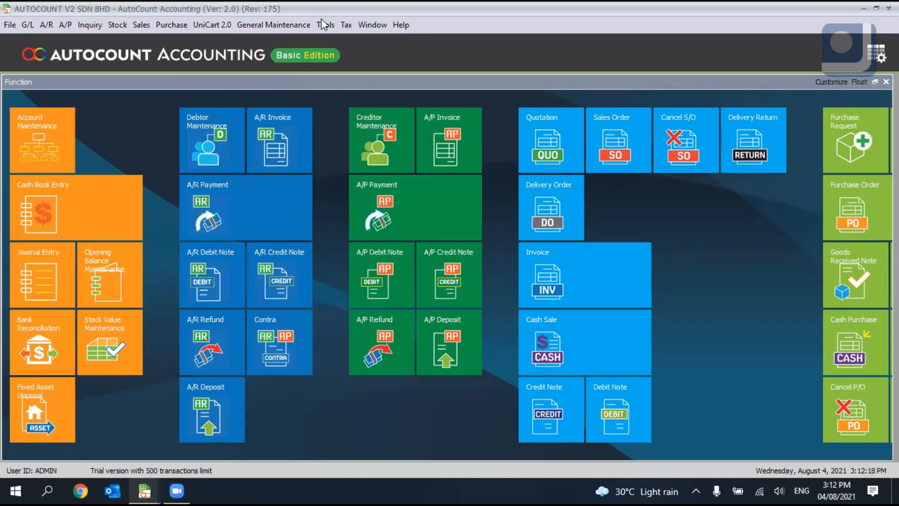
{"action": "mouse_move", "coordinate": [323, 25]}
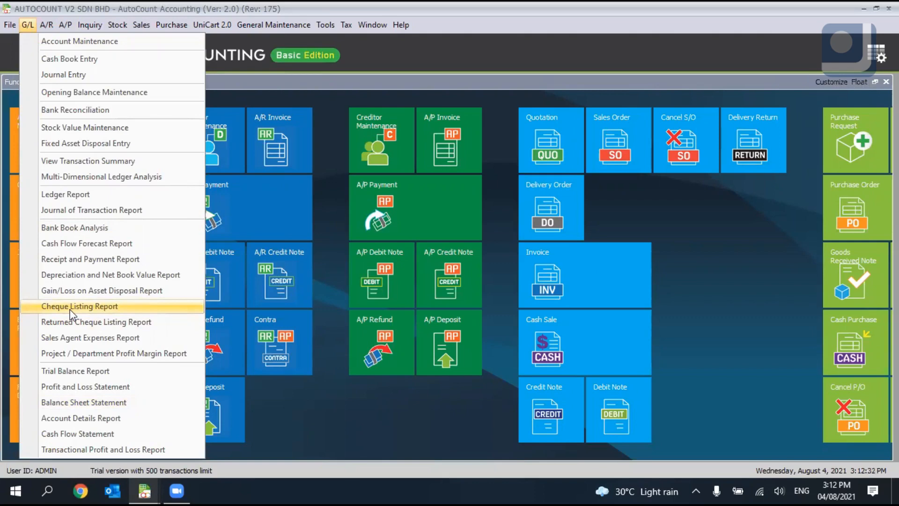
{"action": "left_click", "coordinate": [478, 32]}
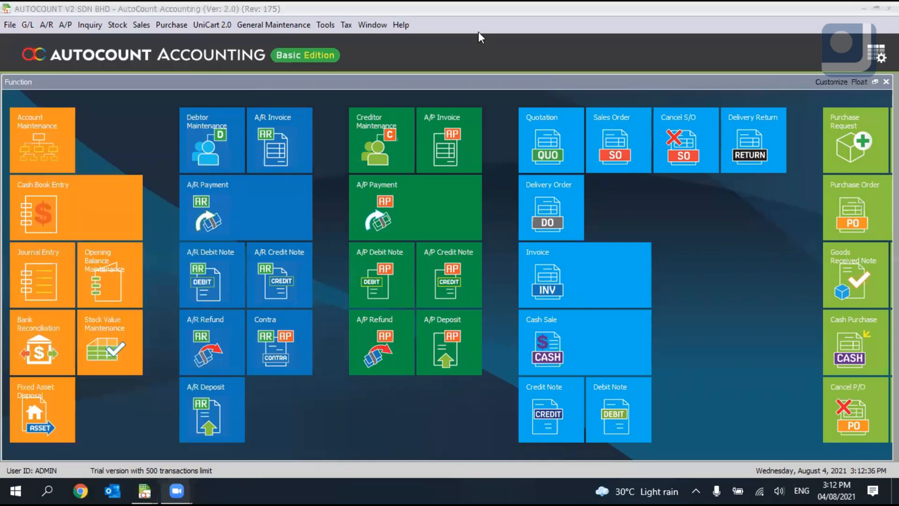
{"action": "left_click", "coordinate": [547, 118]}
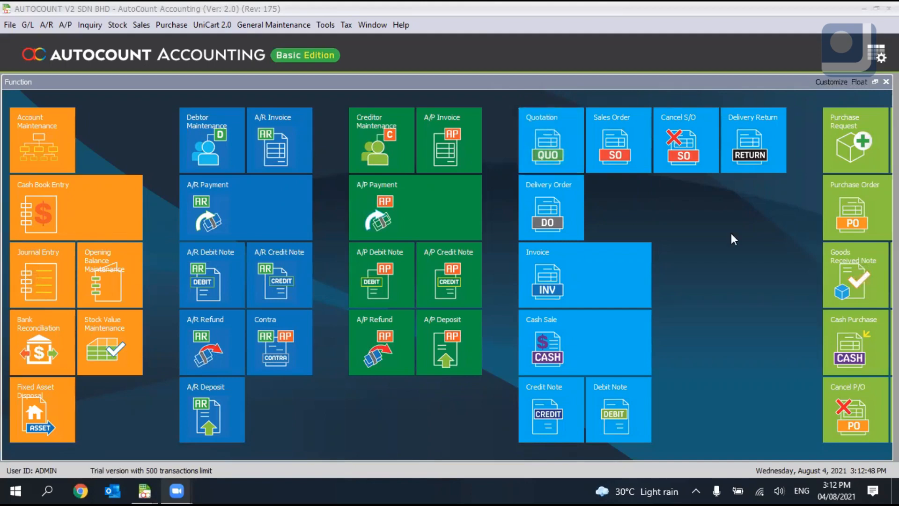
{"action": "left_click", "coordinate": [19, 22]}
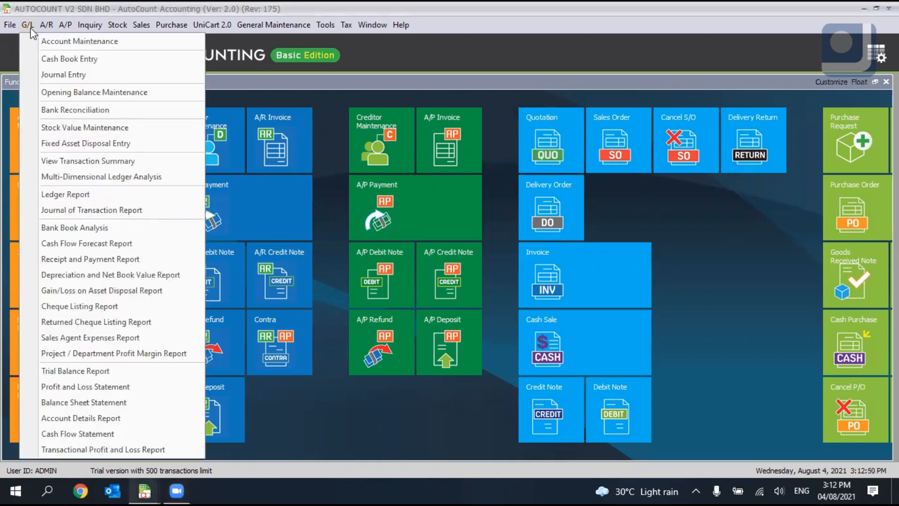
{"action": "mouse_move", "coordinate": [40, 33]}
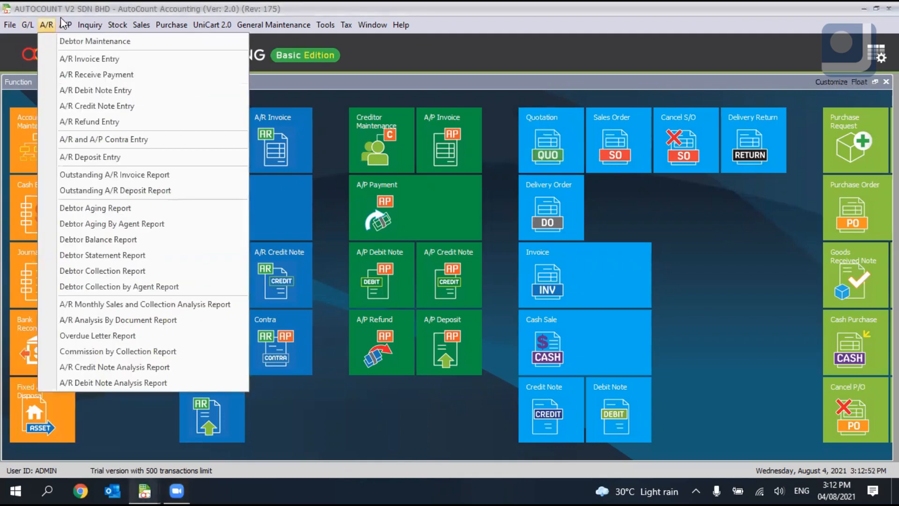
{"action": "mouse_move", "coordinate": [68, 24]}
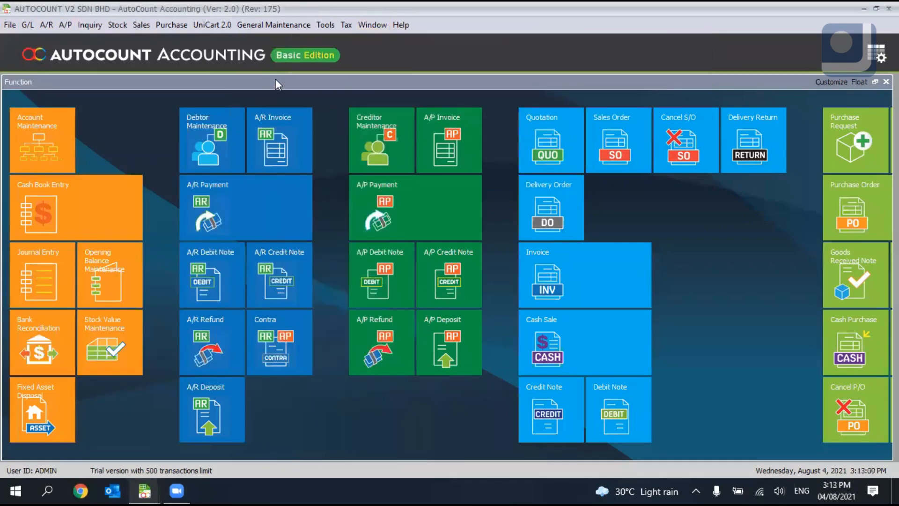
{"action": "left_click", "coordinate": [510, 72]}
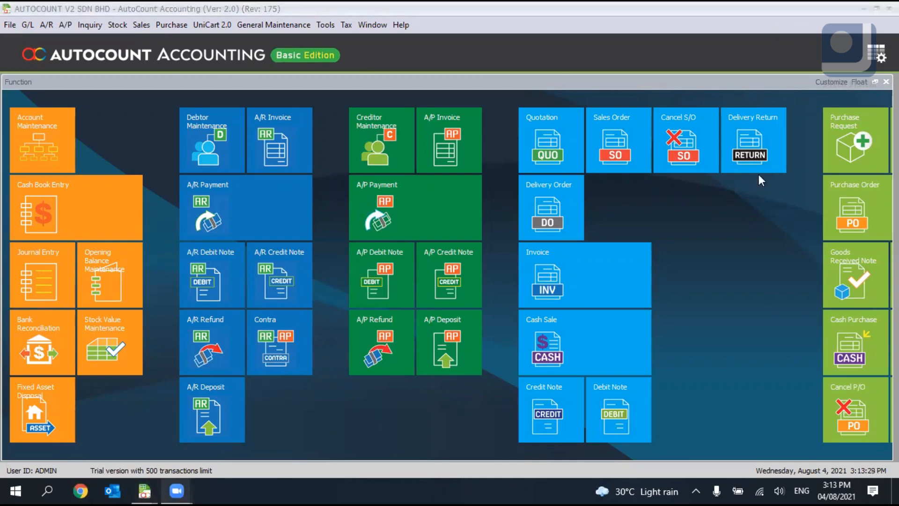
{"action": "left_click", "coordinate": [25, 25]}
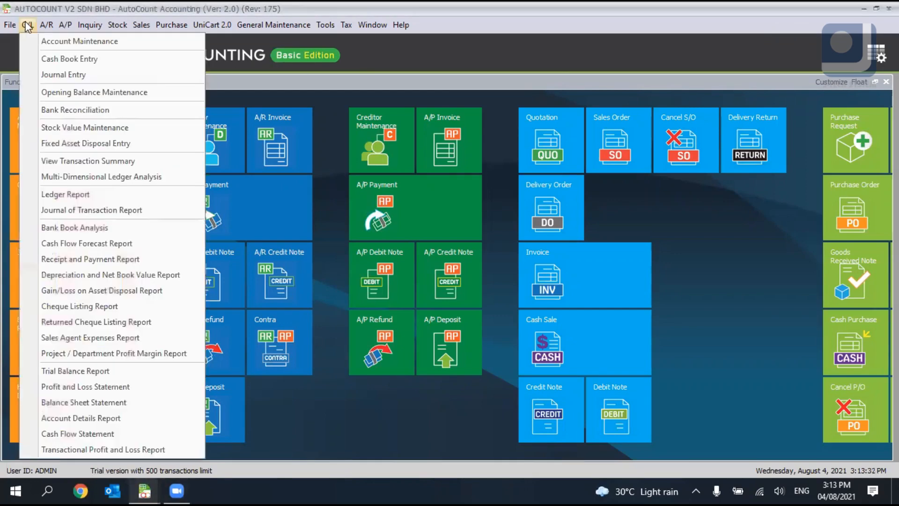